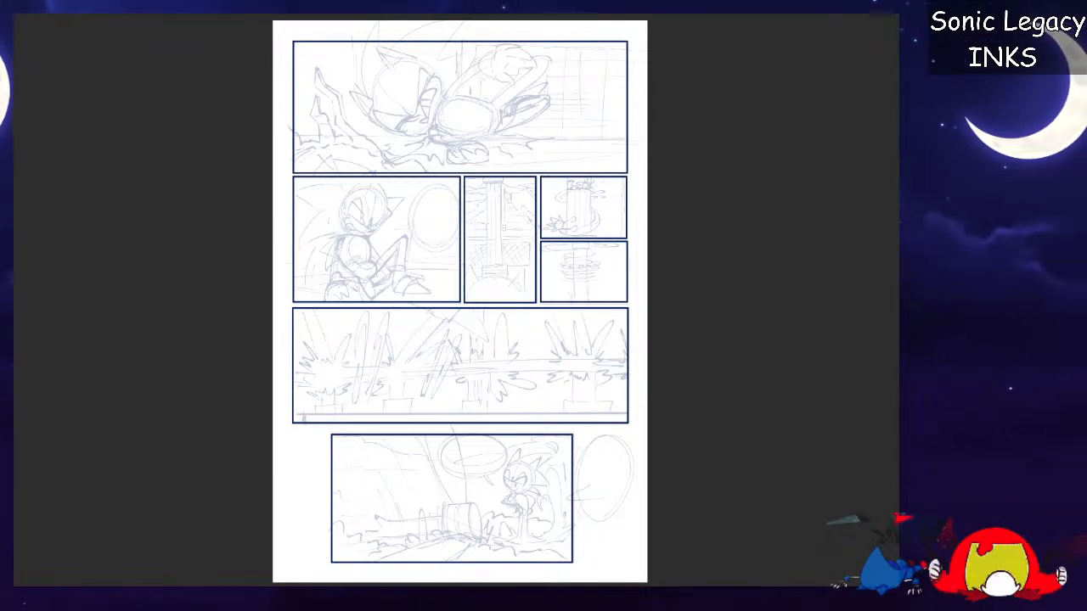
pyautogui.hotkey('ctrl', '+')
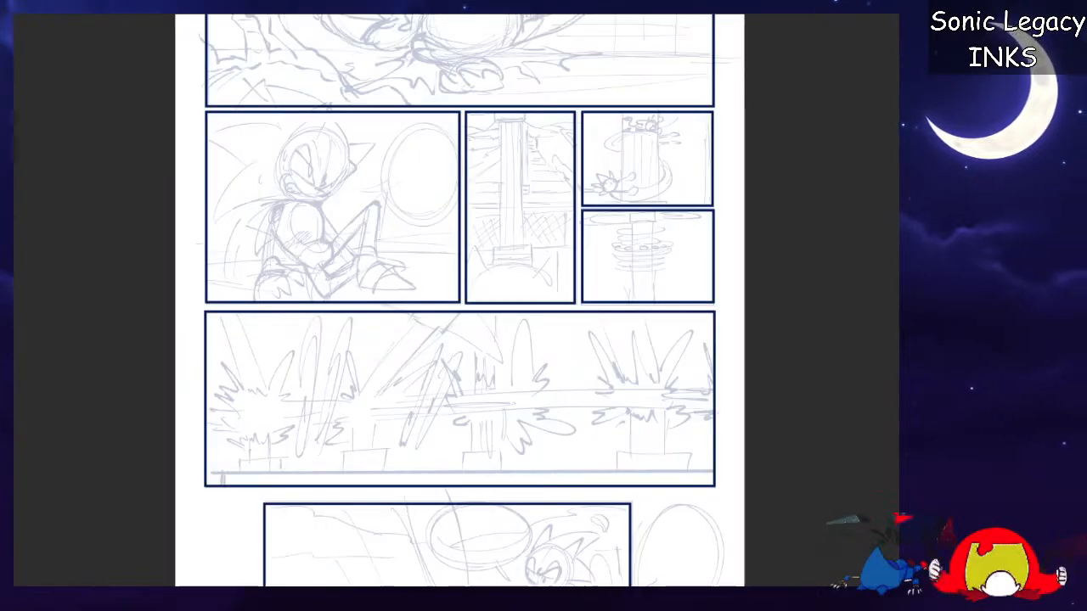
pyautogui.hotkey('ctrl', '+')
pyautogui.hotkey('ctrl', '+')
pyautogui.moveTo(463, 162); pyautogui.dragTo(443, 433)
pyautogui.moveTo(408, 127); pyautogui.dragTo(515, 565)
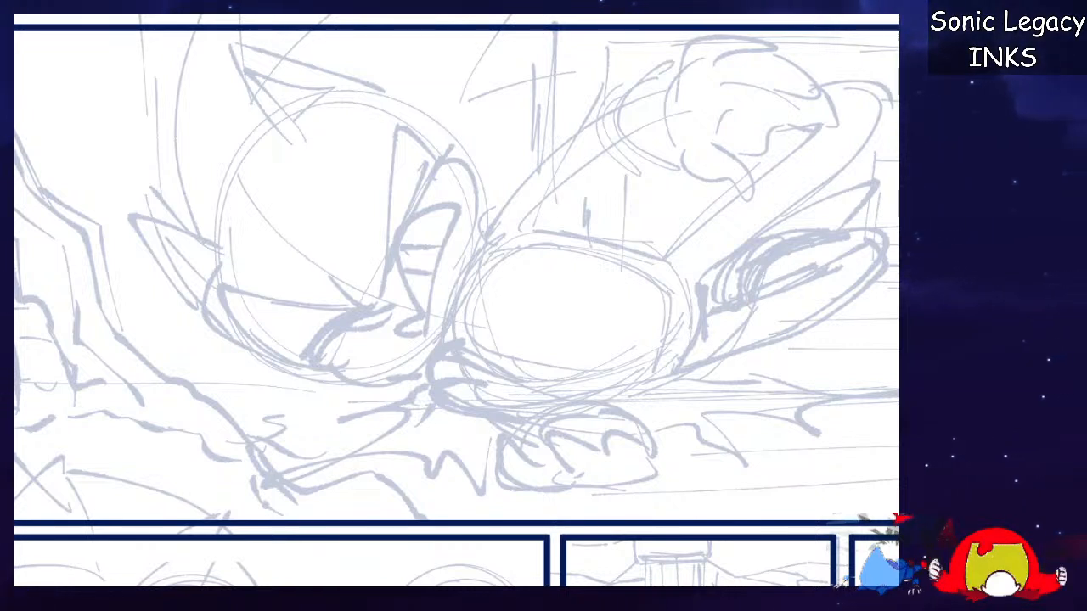
pyautogui.moveTo(459, 297)
pyautogui.mouseDown()
pyautogui.moveTo(423, 315)
pyautogui.moveTo(423, 333)
pyautogui.mouseUp()
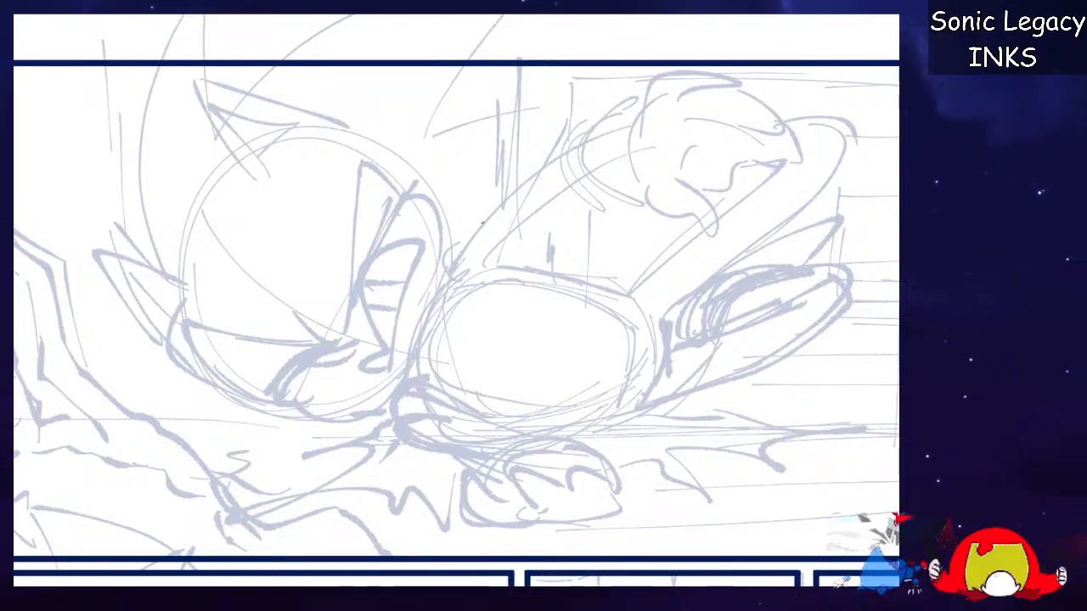
pyautogui.moveTo(485, 117)
pyautogui.mouseDown()
pyautogui.moveTo(352, 218)
pyautogui.moveTo(306, 471)
pyautogui.mouseUp()
pyautogui.hotkey('ctrl', 'z')
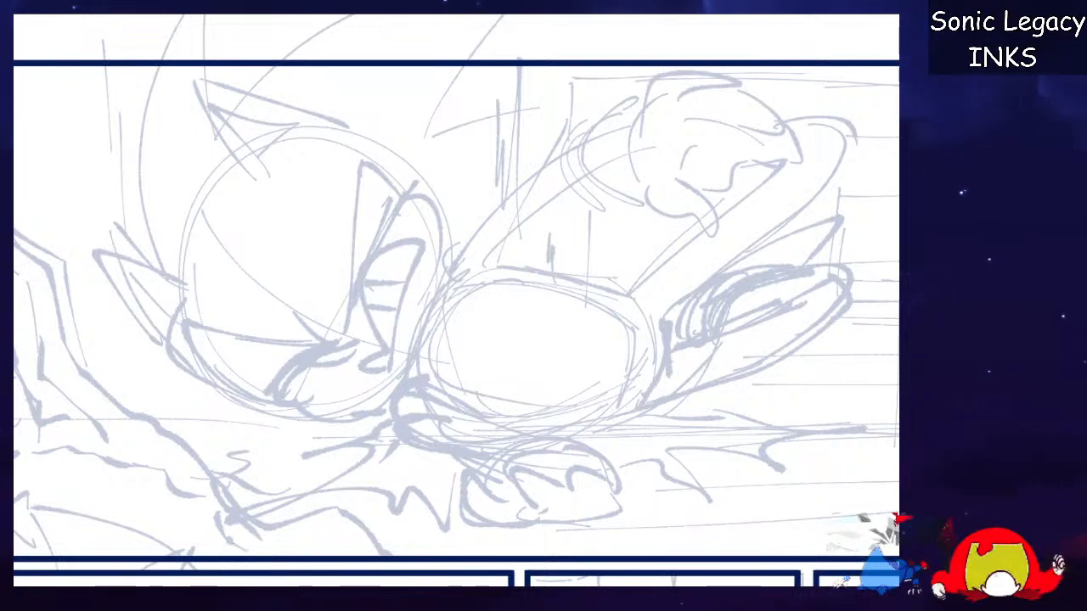
pyautogui.moveTo(237, 446)
pyautogui.mouseDown()
pyautogui.moveTo(497, 223)
pyautogui.moveTo(509, 458)
pyautogui.mouseUp()
pyautogui.hotkey('ctrl', 'z')
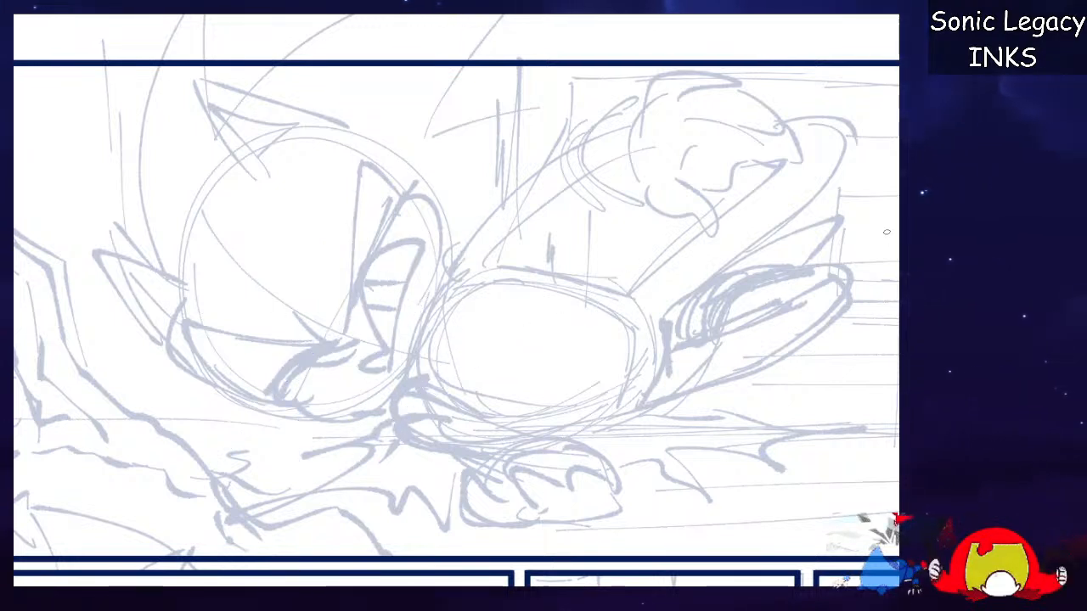
# Try to ink the curved centre line down the face of the character in the top comic panel.
pyautogui.moveTo(456, 306); pyautogui.dragTo(511, 306)
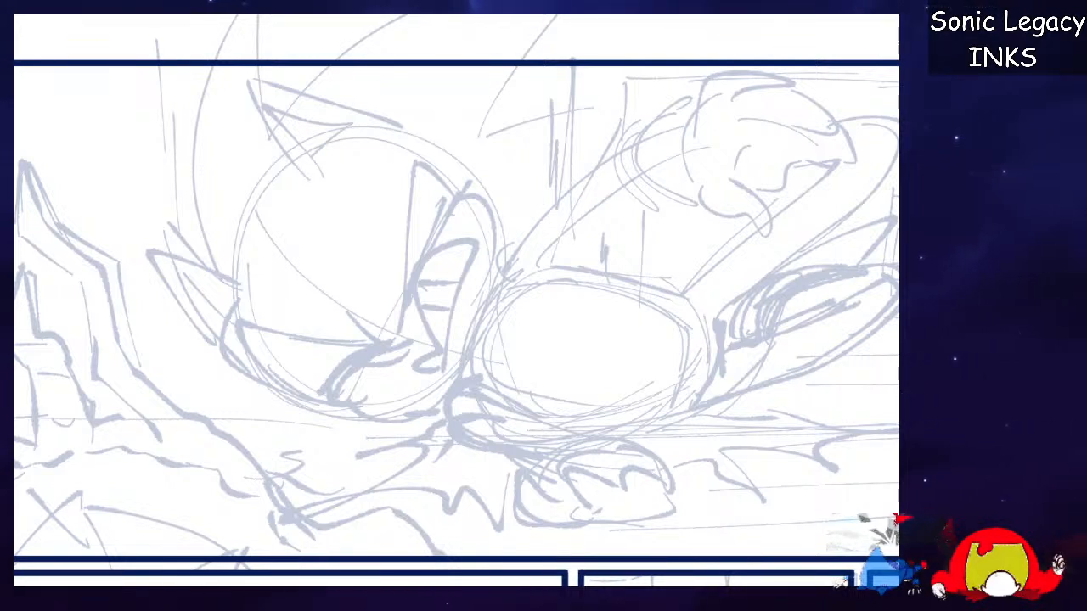
pyautogui.hotkey('ctrl', '+')
pyautogui.hotkey('ctrl', '-')
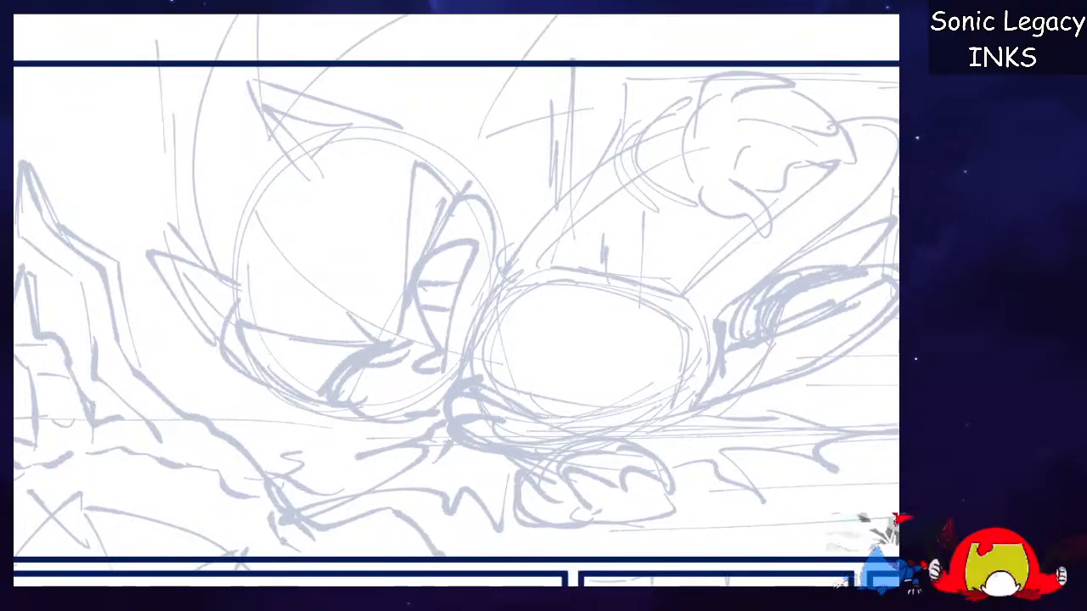
pyautogui.hotkey('ctrl', '+')
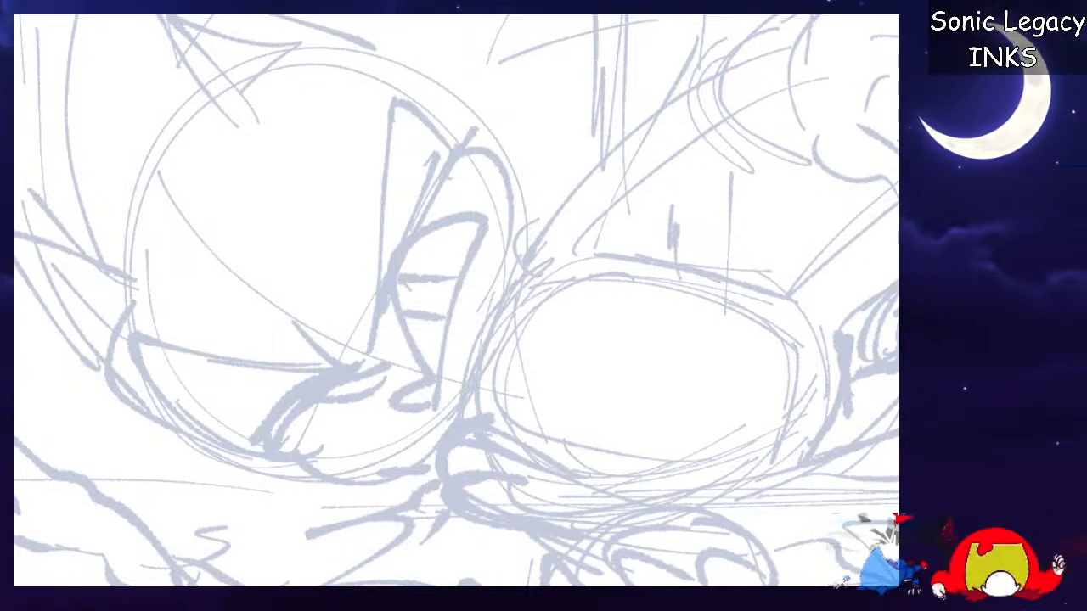
pyautogui.scroll(-4, 767, 210)
pyautogui.moveTo(767, 210); pyautogui.dragTo(581, 557)
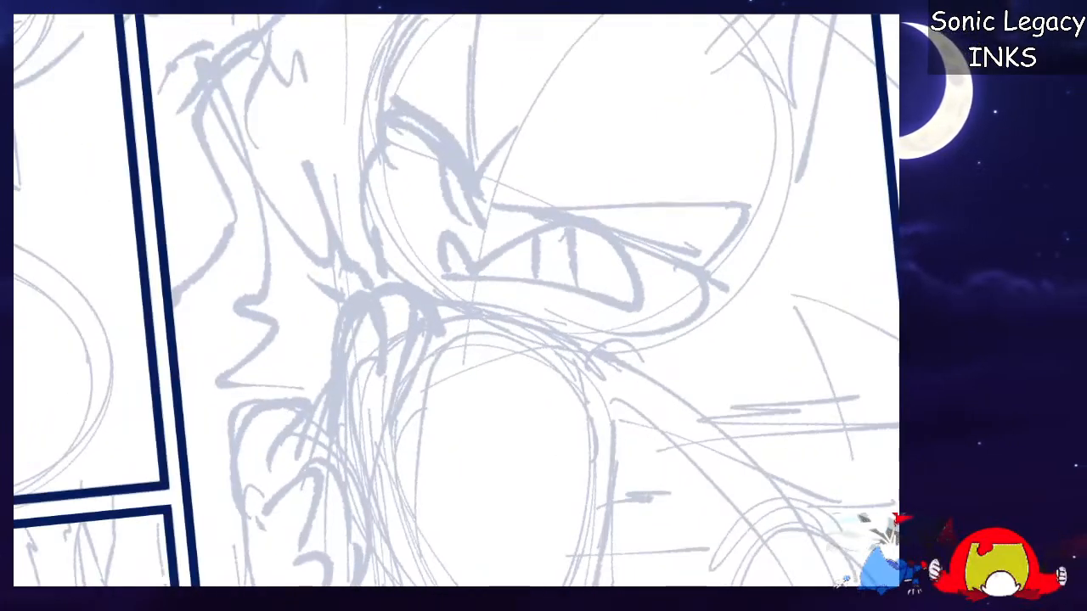
pyautogui.scroll(6, 456, 300)
pyautogui.moveTo(368, 338); pyautogui.dragTo(440, 146)
pyautogui.hotkey('ctrl', 'z')
pyautogui.moveTo(622, 120); pyautogui.dragTo(508, 381)
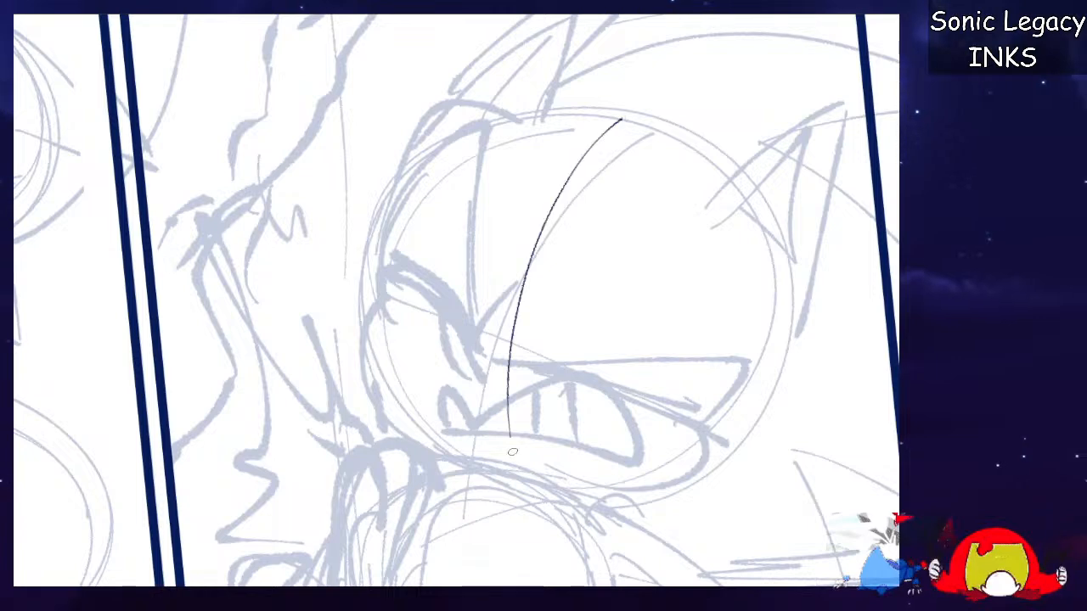
pyautogui.hotkey('ctrl', 'z')
# Try to ink the rounded nose outline over the character's face sketch.
pyautogui.scroll(-2, 459, 299)
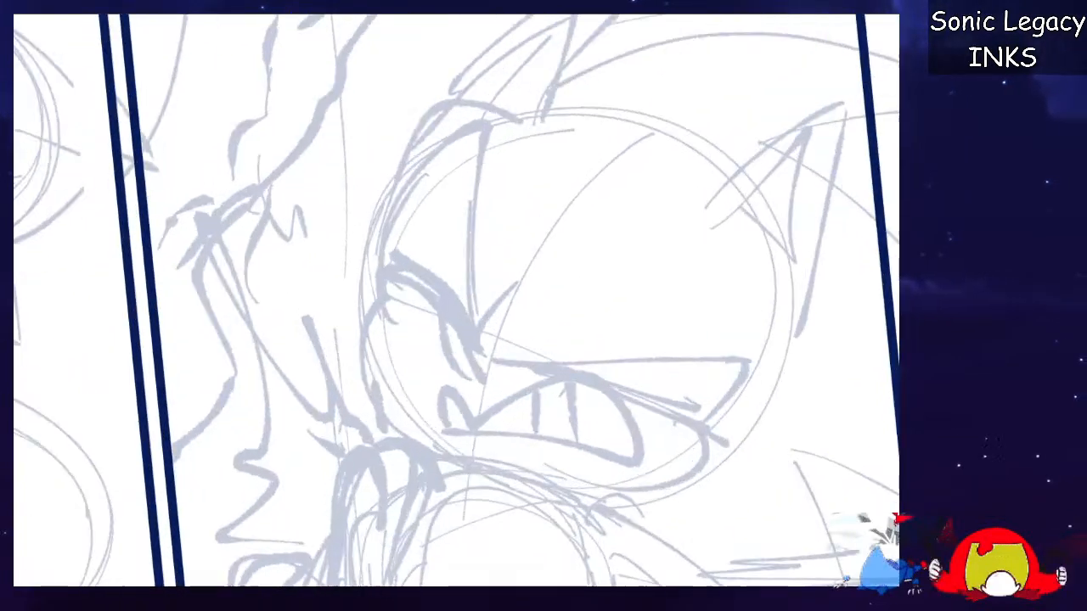
pyautogui.scroll(5, 459, 299)
pyautogui.hscroll(2, 457, 300)
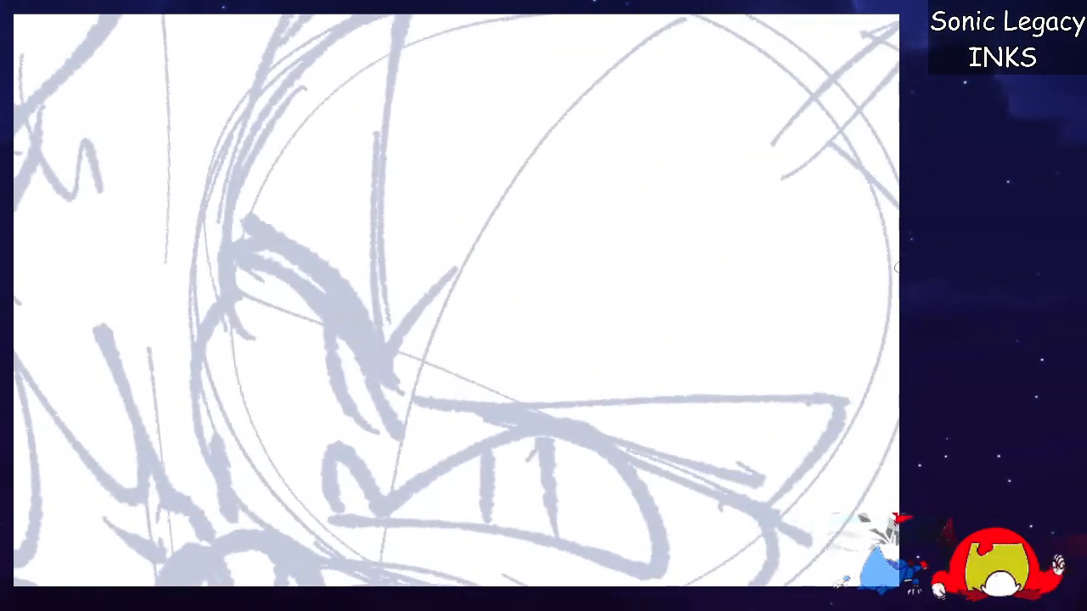
pyautogui.scroll(-1, 457, 300)
pyautogui.press('Left')
pyautogui.press('Left')
pyautogui.press('Left')
pyautogui.press('Left')
pyautogui.press('Left')
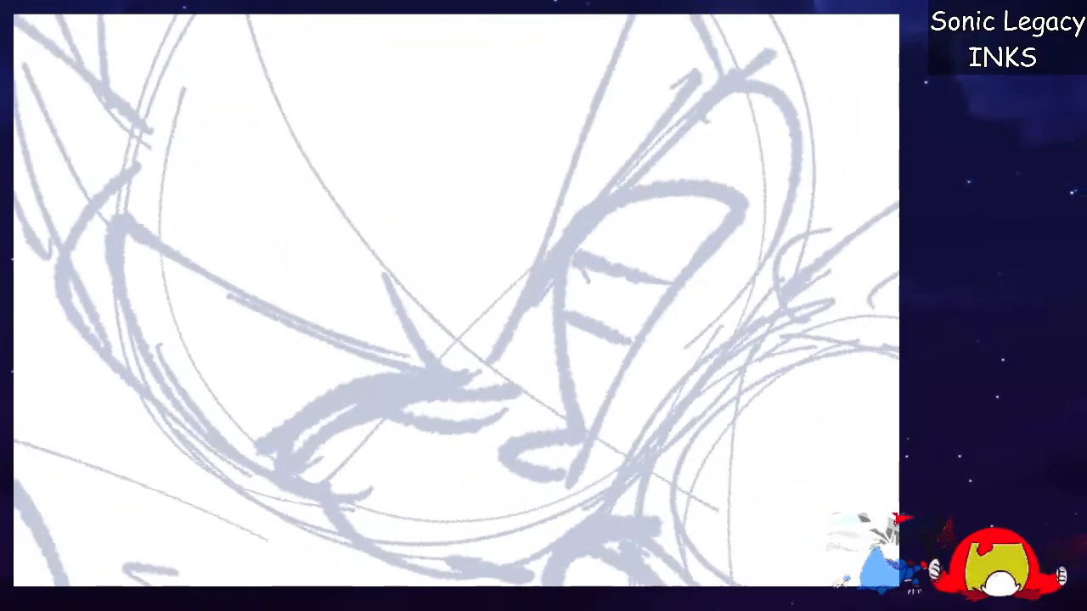
pyautogui.press('Right')
pyautogui.press('Right')
pyautogui.moveTo(457, 389)
pyautogui.mouseDown()
pyautogui.moveTo(388, 364)
pyautogui.moveTo(426, 430)
pyautogui.moveTo(473, 399)
pyautogui.moveTo(443, 428)
pyautogui.mouseUp()
pyautogui.hotkey('ctrl', 'z')
pyautogui.moveTo(438, 387)
pyautogui.mouseDown()
pyautogui.moveTo(439, 432)
pyautogui.moveTo(448, 409)
pyautogui.mouseUp()
pyautogui.hotkey('ctrl', 'z')
pyautogui.hotkey('ctrl', 'z')
pyautogui.hotkey('ctrl', 'z')
pyautogui.hotkey('ctrl', 'z')
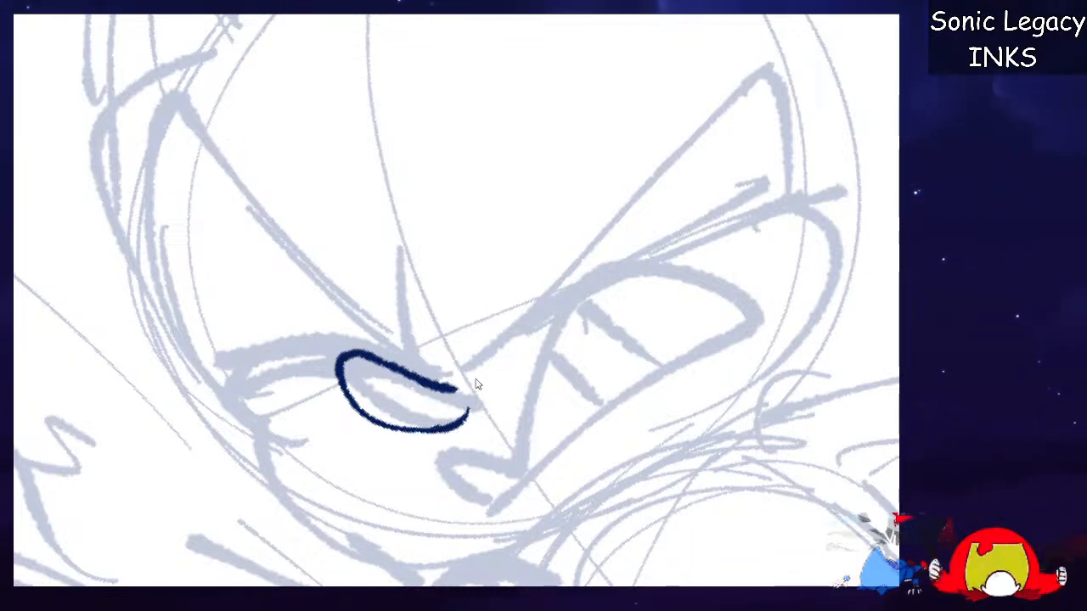
# Try to ink the curve of the muzzle and lower jaw beneath the nose.
pyautogui.moveTo(290, 409)
pyautogui.mouseDown()
pyautogui.moveTo(267, 461)
pyautogui.moveTo(485, 534)
pyautogui.moveTo(487, 493)
pyautogui.mouseUp()
pyautogui.hotkey('ctrl', 'z')
pyautogui.moveTo(266, 434)
pyautogui.mouseDown()
pyautogui.moveTo(513, 550)
pyautogui.moveTo(680, 456)
pyautogui.mouseUp()
pyautogui.hotkey('ctrl', 'z')
# Ink the torso's rounded upper outline and a curved guide line across its middle, following the sketch.
pyautogui.hotkey('ctrl', '-')
pyautogui.hotkey('ctrl', '-')
pyautogui.hotkey('ctrl', '-')
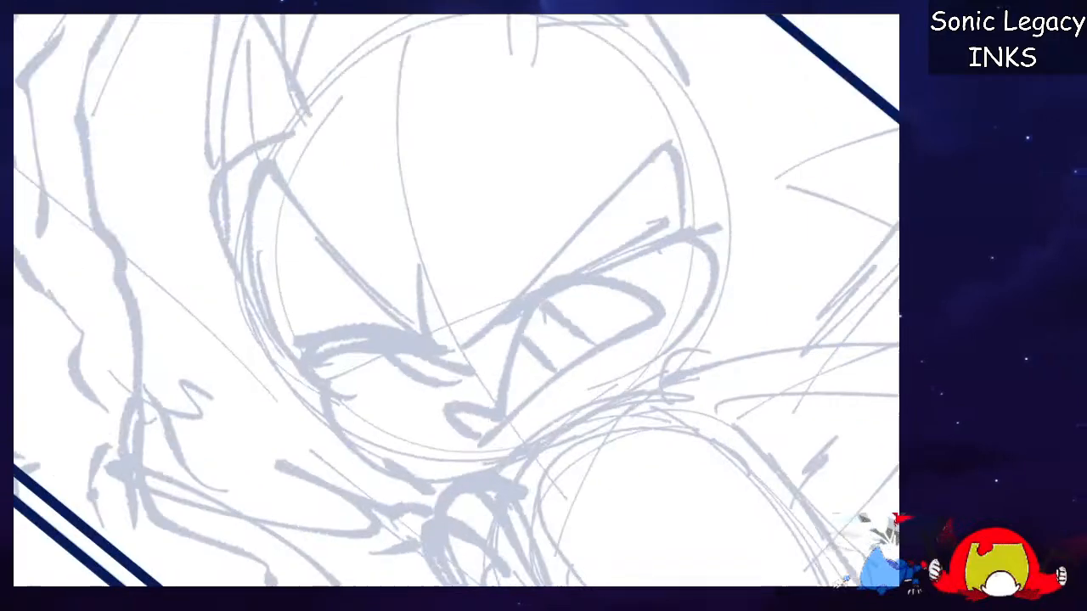
pyautogui.hotkey('ctrl', '+')
pyautogui.scroll(-3, 457, 300)
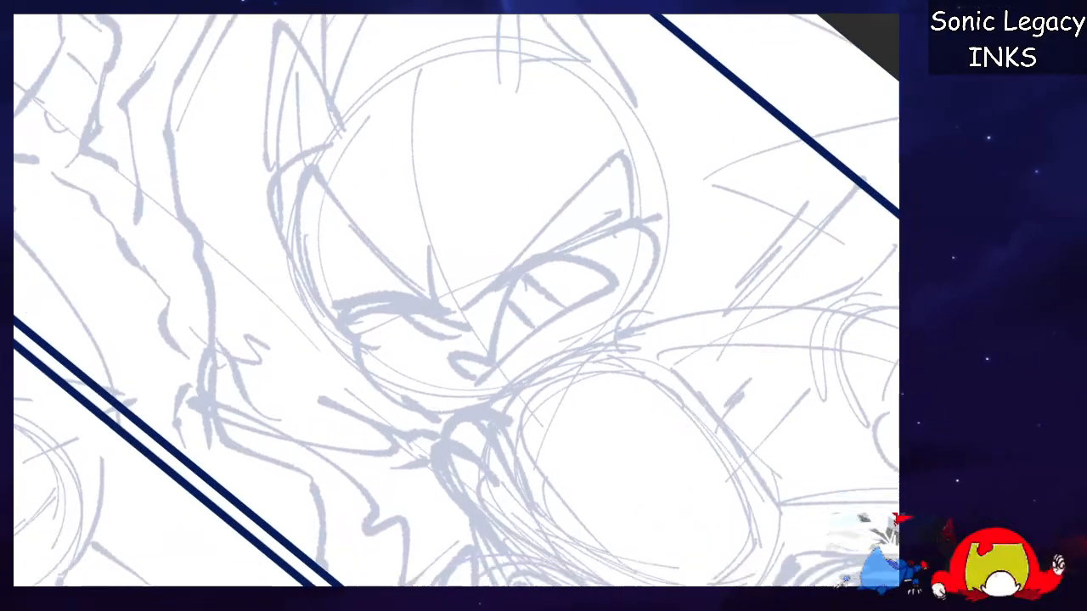
pyautogui.hscroll(3, 632, 584)
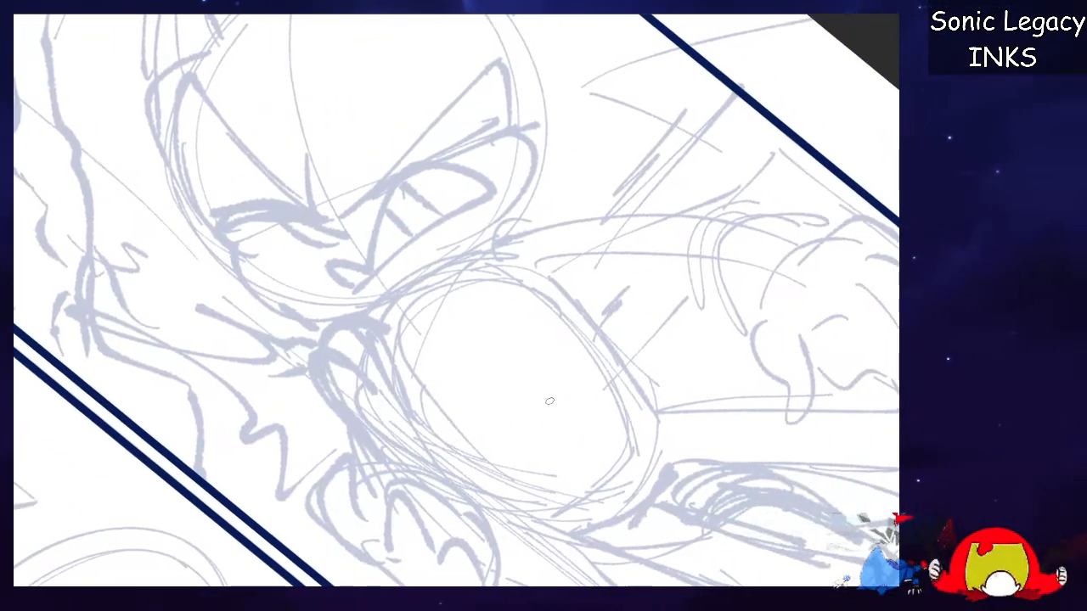
pyautogui.moveTo(364, 323); pyautogui.dragTo(552, 255)
pyautogui.hotkey('ctrl', 'z')
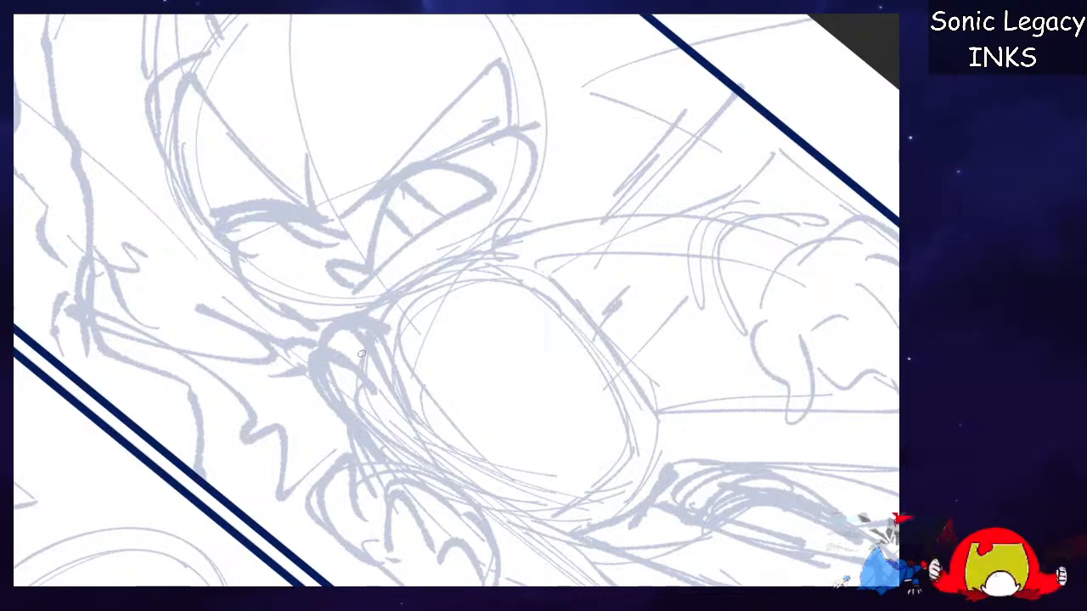
pyautogui.moveTo(360, 350); pyautogui.dragTo(577, 297)
pyautogui.moveTo(611, 351); pyautogui.dragTo(483, 484)
# Ink the lower edge of the torso with a short curved line starting at the cross guide's end.
pyautogui.moveTo(358, 374)
pyautogui.mouseDown()
pyautogui.moveTo(416, 456)
pyautogui.moveTo(474, 488)
pyautogui.mouseUp()
pyautogui.hotkey('ctrl', 'z')
pyautogui.moveTo(363, 395)
pyautogui.mouseDown()
pyautogui.moveTo(498, 484)
pyautogui.moveTo(617, 516)
pyautogui.mouseUp()
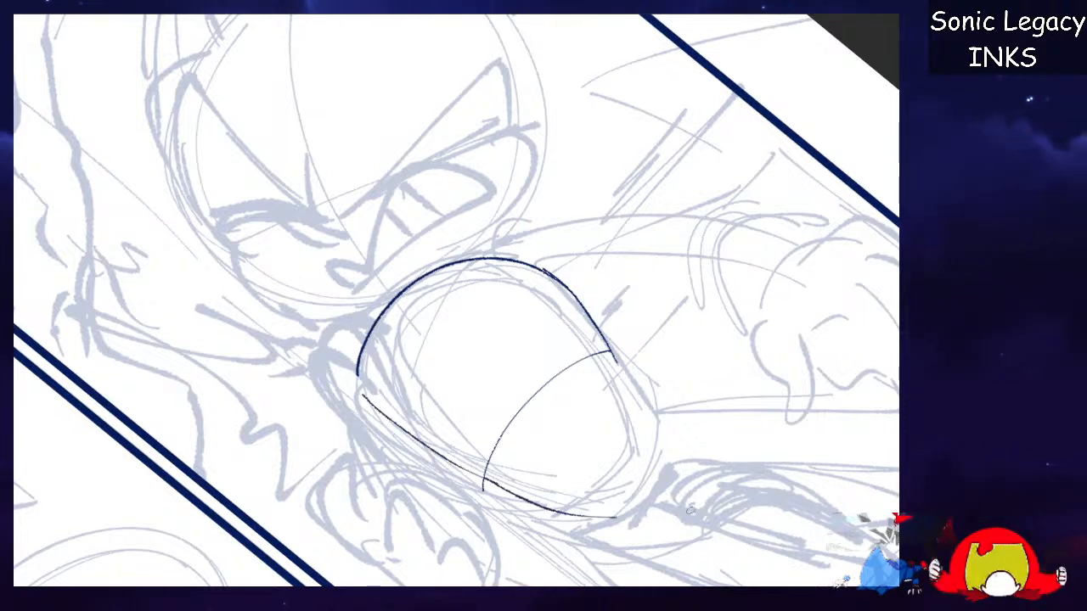
pyautogui.hotkey('ctrl', 'z')
pyautogui.hotkey('ctrl', 'z')
pyautogui.moveTo(454, 476); pyautogui.dragTo(591, 520)
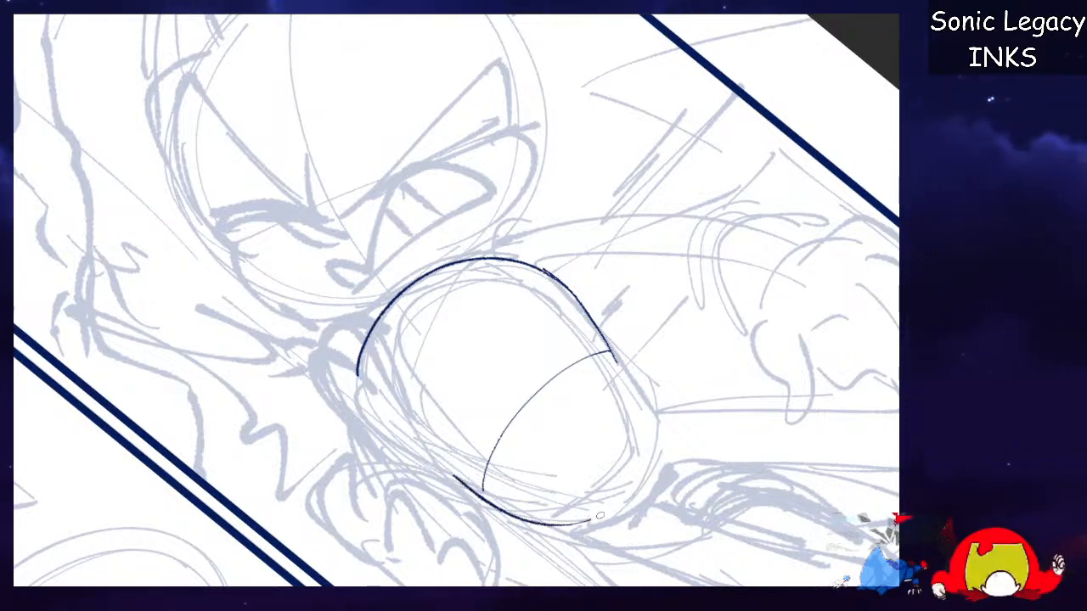
pyautogui.hotkey('ctrl', 'z')
pyautogui.moveTo(476, 490); pyautogui.dragTo(599, 519)
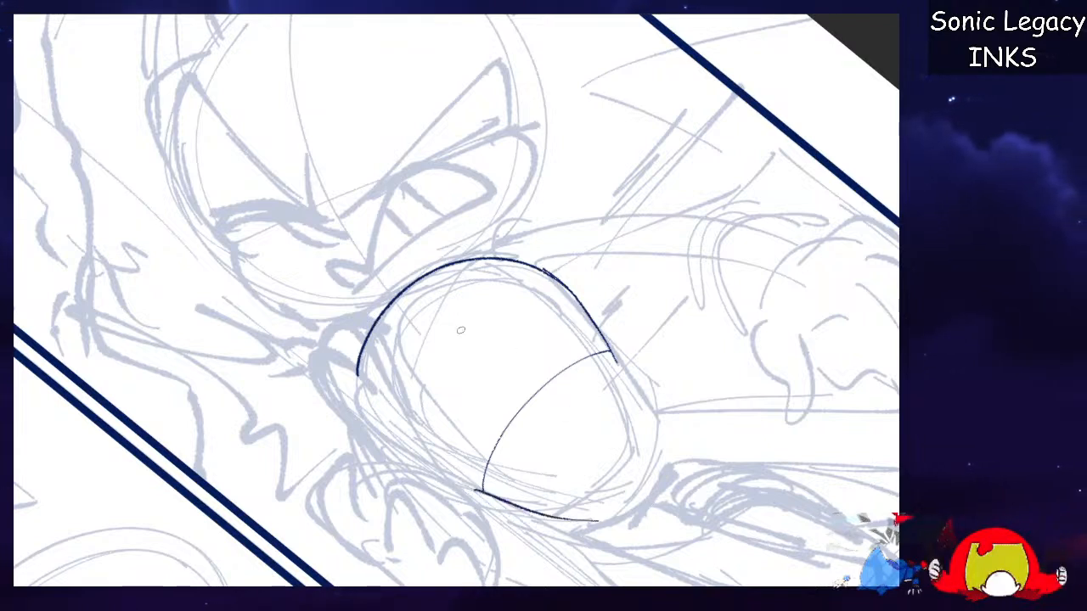
# Draw a lengthwise guide on the torso, ink the belly patch's curved edges, and erase both guide lines.
pyautogui.moveTo(408, 289)
pyautogui.mouseDown()
pyautogui.moveTo(519, 406)
pyautogui.moveTo(603, 463)
pyautogui.mouseUp()
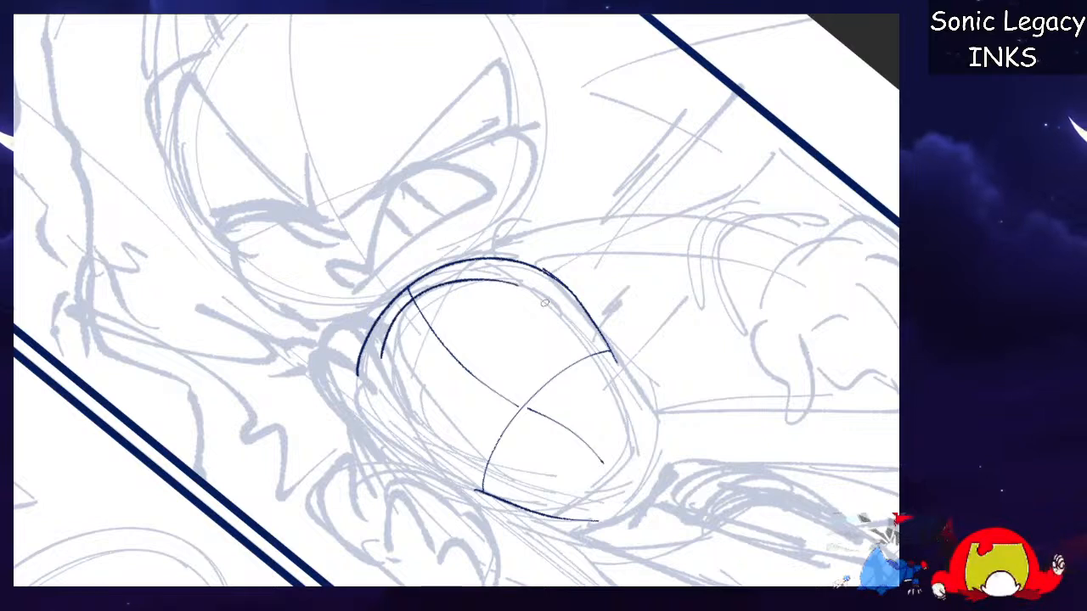
pyautogui.moveTo(384, 302); pyautogui.dragTo(454, 447)
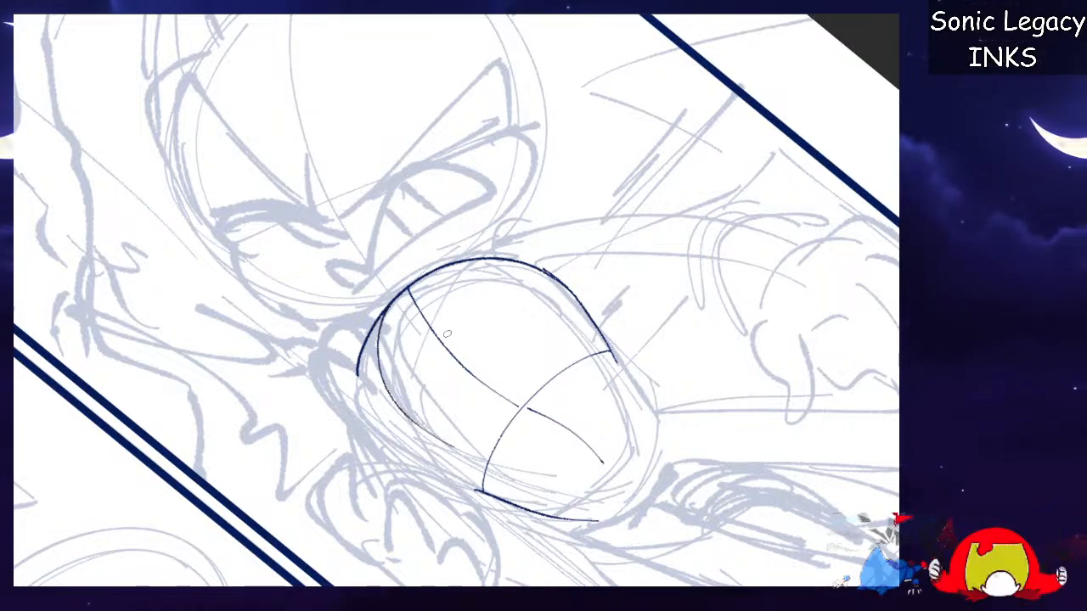
pyautogui.moveTo(484, 261)
pyautogui.mouseDown()
pyautogui.moveTo(545, 287)
pyautogui.moveTo(582, 343)
pyautogui.moveTo(601, 442)
pyautogui.mouseUp()
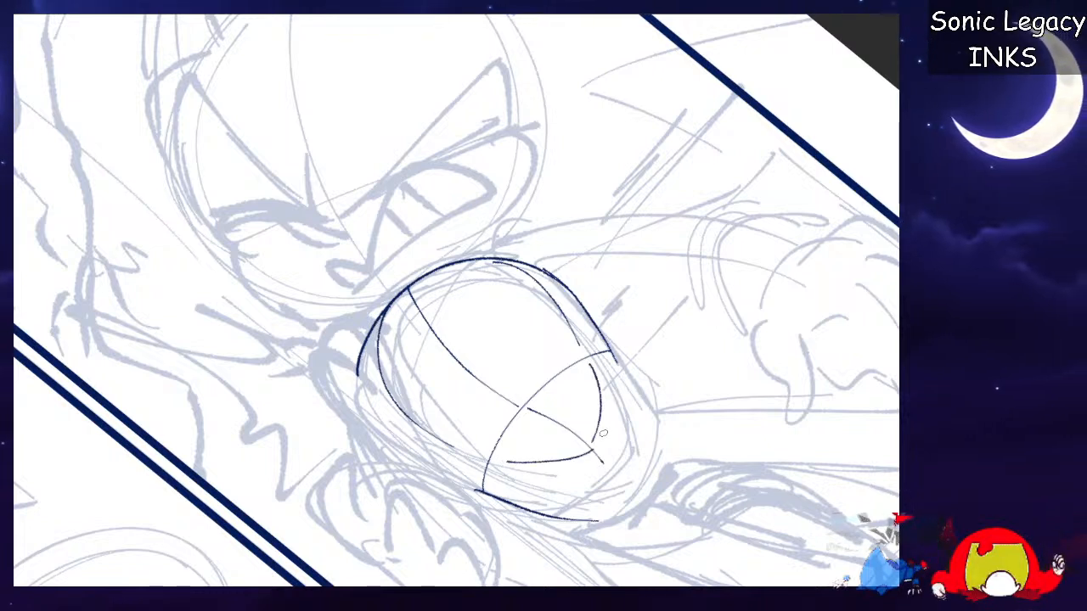
pyautogui.moveTo(501, 462); pyautogui.dragTo(586, 361)
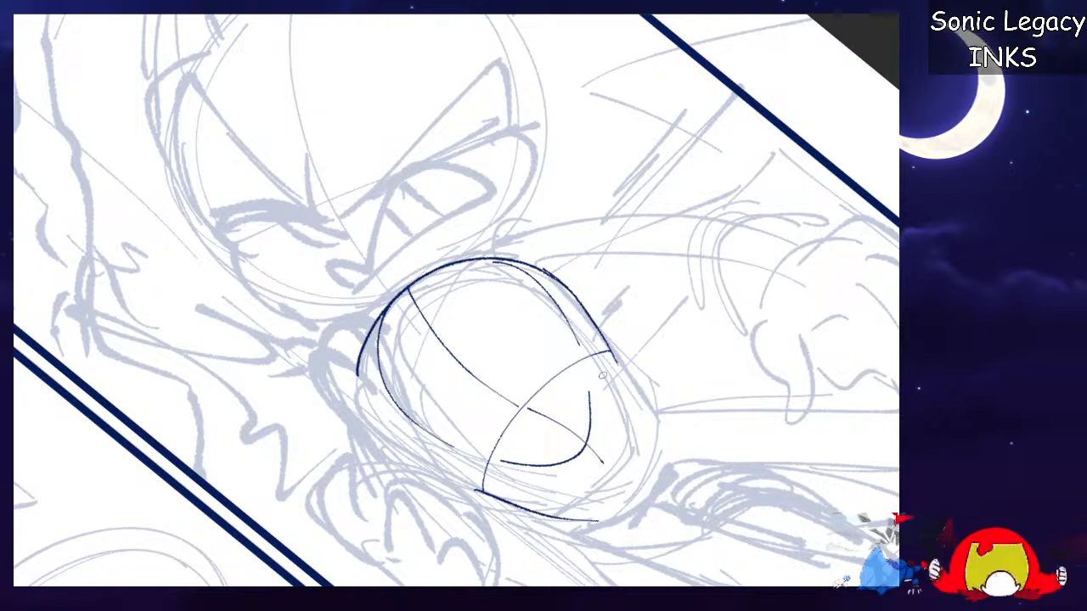
pyautogui.hotkey('ctrl', 'z')
pyautogui.moveTo(584, 360)
pyautogui.mouseDown()
pyautogui.moveTo(592, 418)
pyautogui.moveTo(493, 457)
pyautogui.mouseUp()
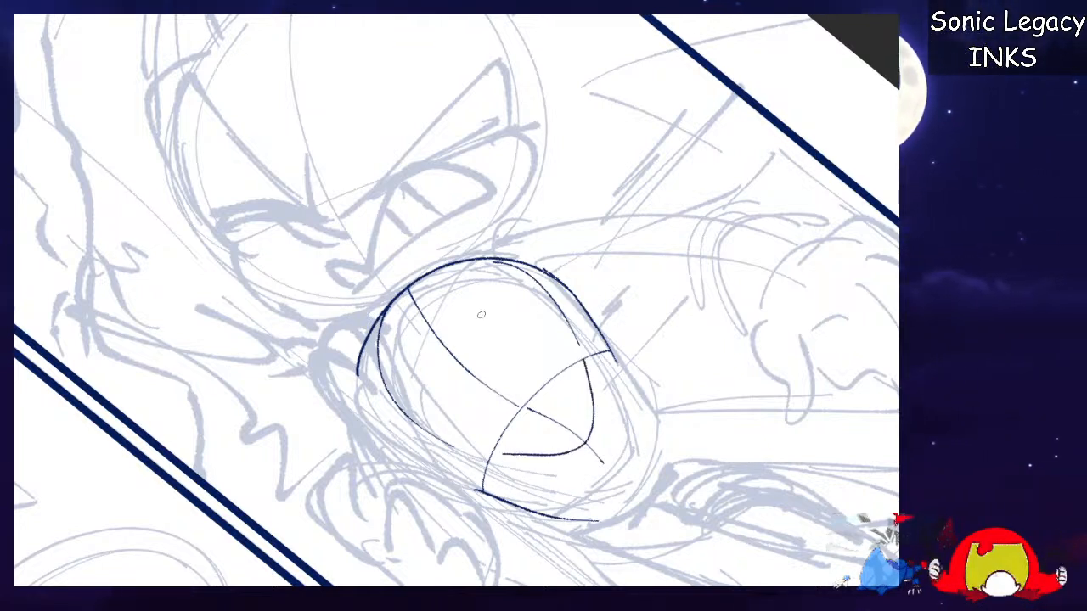
pyautogui.moveTo(414, 298); pyautogui.dragTo(523, 404)
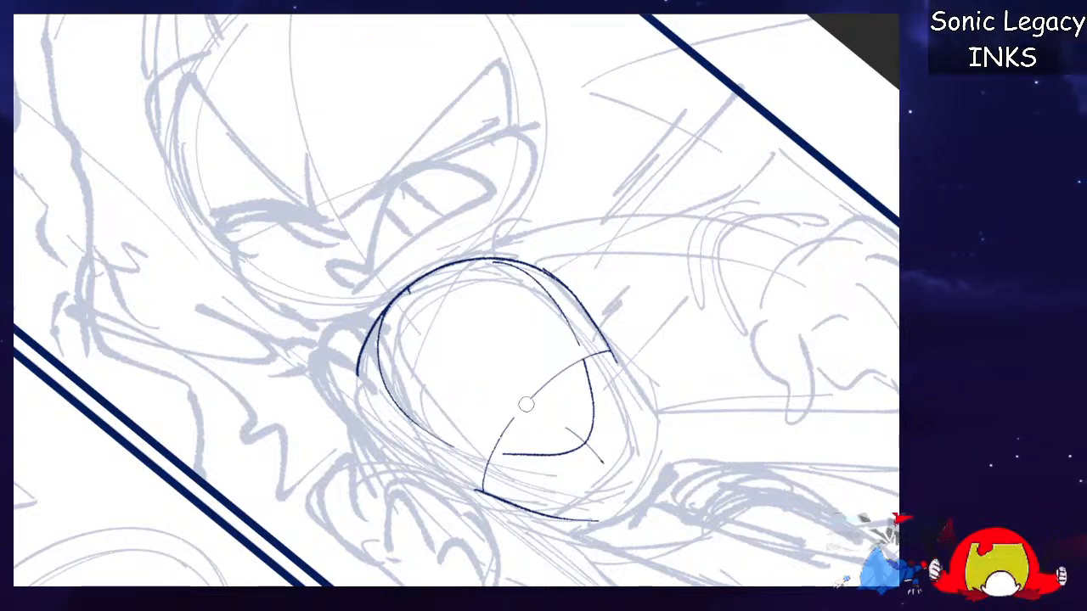
pyautogui.moveTo(573, 366); pyautogui.dragTo(486, 470)
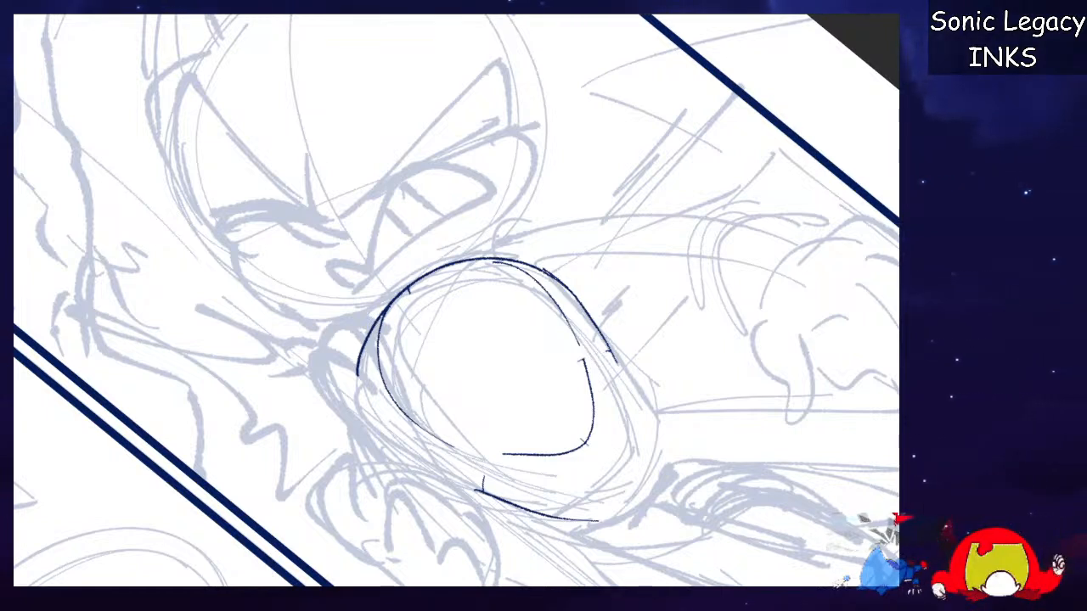
# Ink the jaw curve from the cheek below the closed eye down to the torso outline.
pyautogui.scroll(3, 457, 301)
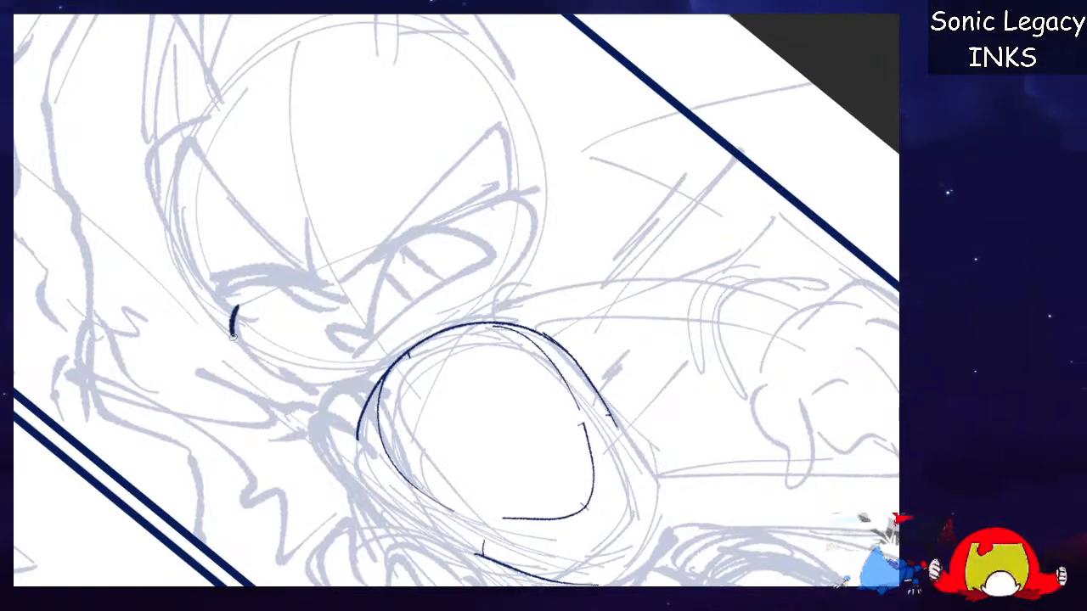
pyautogui.moveTo(231, 329); pyautogui.dragTo(375, 380)
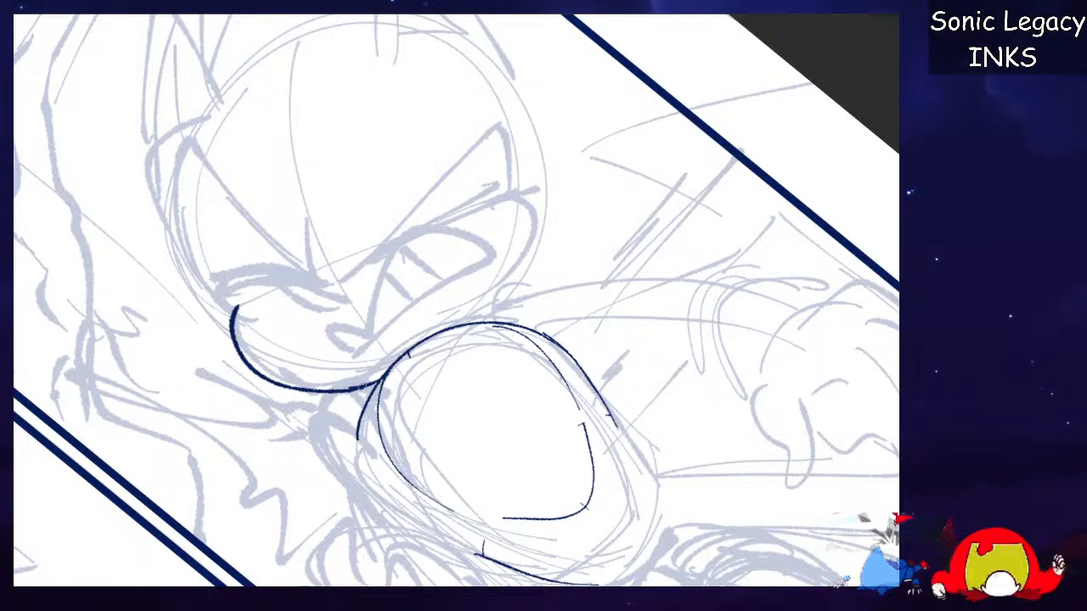
pyautogui.moveTo(513, 216); pyautogui.dragTo(481, 319)
pyautogui.hotkey('ctrl', 'z')
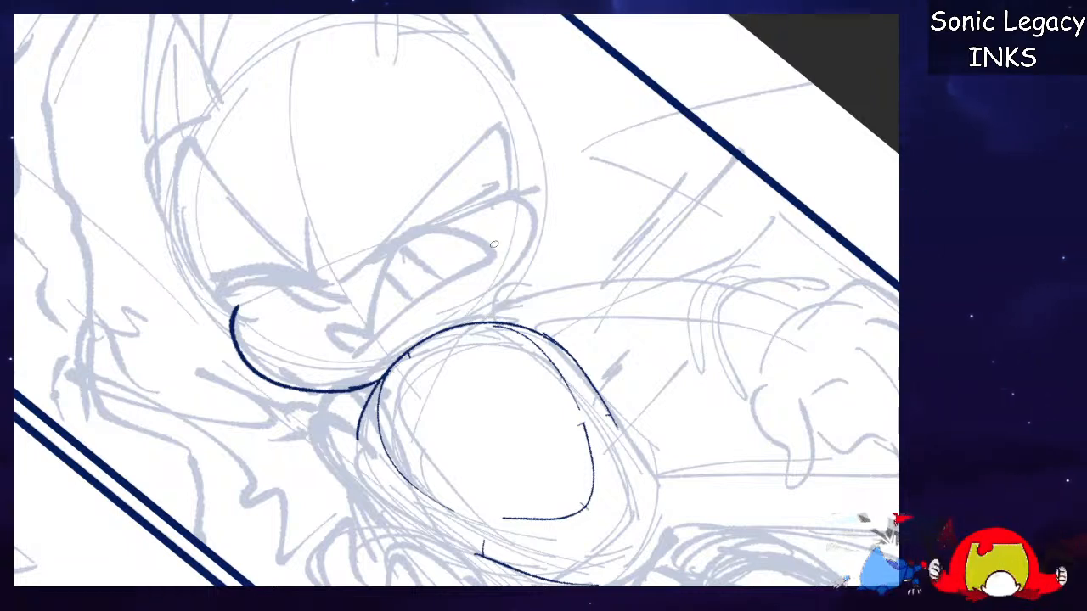
# Try to draw a curved centre line and a crossing eye-level guide over the face.
pyautogui.moveTo(291, 39); pyautogui.dragTo(398, 360)
pyautogui.moveTo(239, 306); pyautogui.dragTo(443, 249)
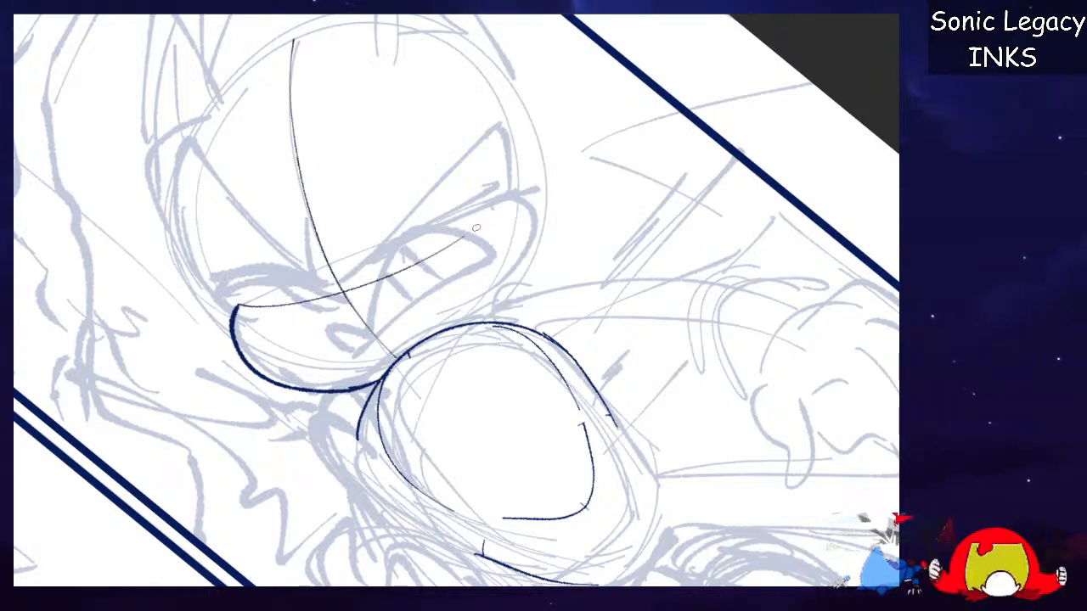
pyautogui.hotkey('ctrl', 'z')
pyautogui.moveTo(258, 288); pyautogui.dragTo(480, 181)
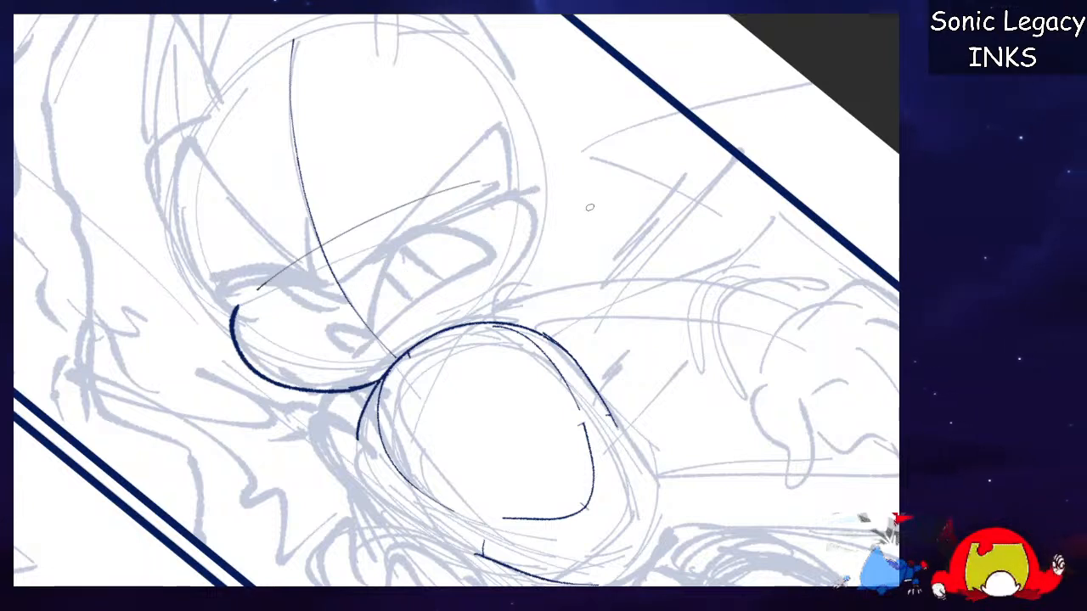
pyautogui.hotkey('ctrl', 'z')
pyautogui.hotkey('ctrl', 'z')
pyautogui.hotkey('ctrl', 'z')
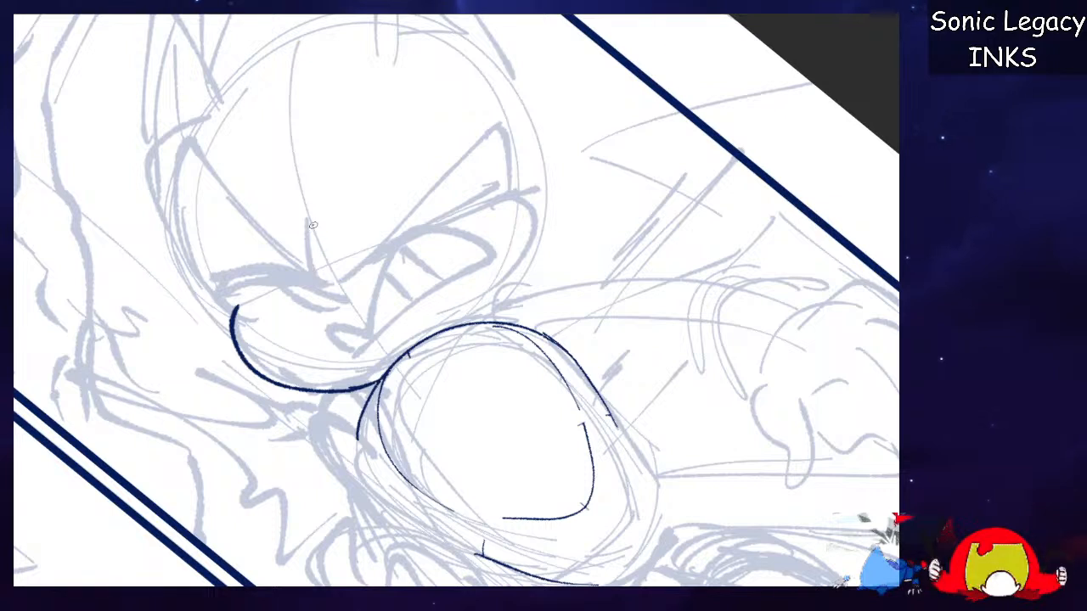
# Ink the furrowed brow bridge and the slanted eye above the teeth, with a heavy hatched lower lid line.
pyautogui.moveTo(340, 280); pyautogui.dragTo(497, 129)
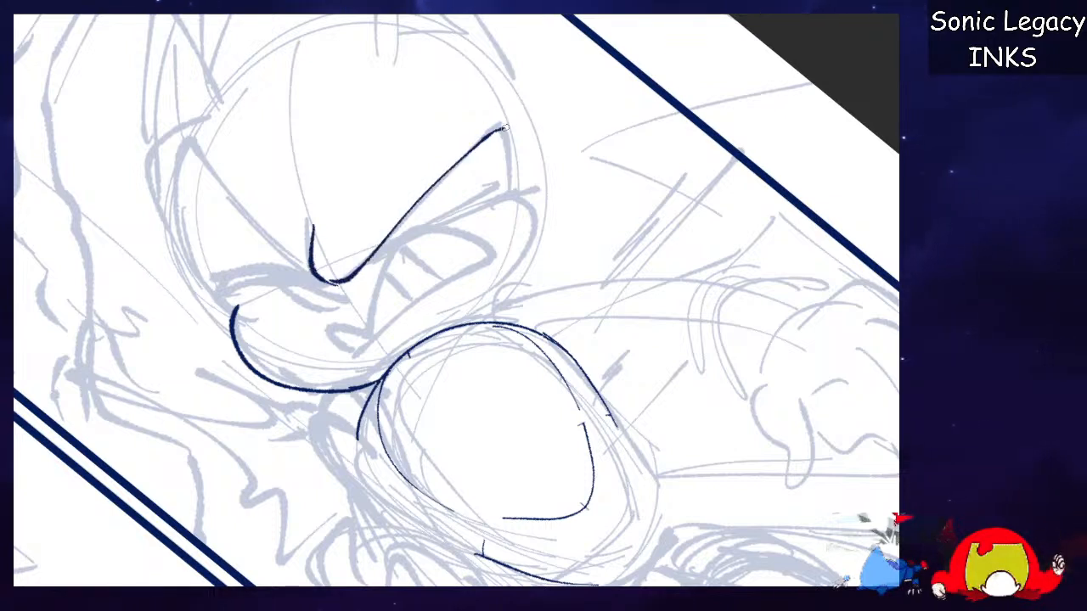
pyautogui.moveTo(355, 277); pyautogui.dragTo(513, 198)
pyautogui.moveTo(359, 276)
pyautogui.mouseDown()
pyautogui.moveTo(501, 194)
pyautogui.moveTo(499, 185)
pyautogui.moveTo(466, 207)
pyautogui.mouseUp()
# Ink the snarling mouth with its gritted-teeth divisions and the oval nose under the brow bridge.
pyautogui.moveTo(362, 362)
pyautogui.mouseDown()
pyautogui.moveTo(472, 276)
pyautogui.moveTo(345, 329)
pyautogui.moveTo(379, 320)
pyautogui.mouseUp()
pyautogui.moveTo(411, 255)
pyautogui.mouseDown()
pyautogui.moveTo(464, 244)
pyautogui.moveTo(471, 271)
pyautogui.moveTo(436, 297)
pyautogui.moveTo(458, 287)
pyautogui.mouseUp()
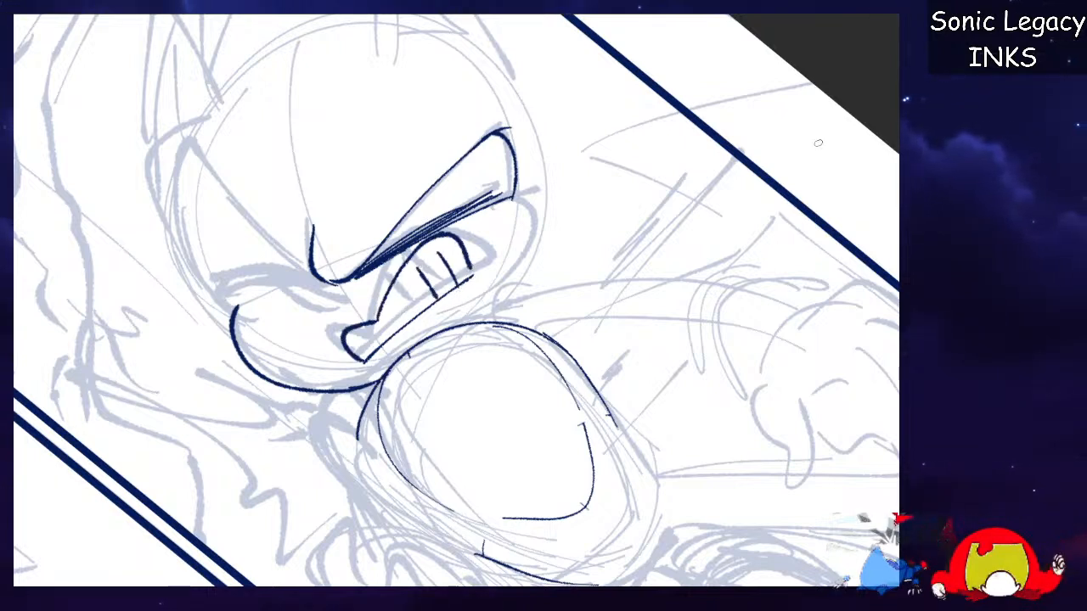
pyautogui.hotkey('ctrl', '+')
pyautogui.hotkey('ctrl', '-')
pyautogui.moveTo(242, 292)
pyautogui.mouseDown()
pyautogui.moveTo(461, 291)
pyautogui.moveTo(357, 268)
pyautogui.moveTo(475, 308)
pyautogui.mouseUp()
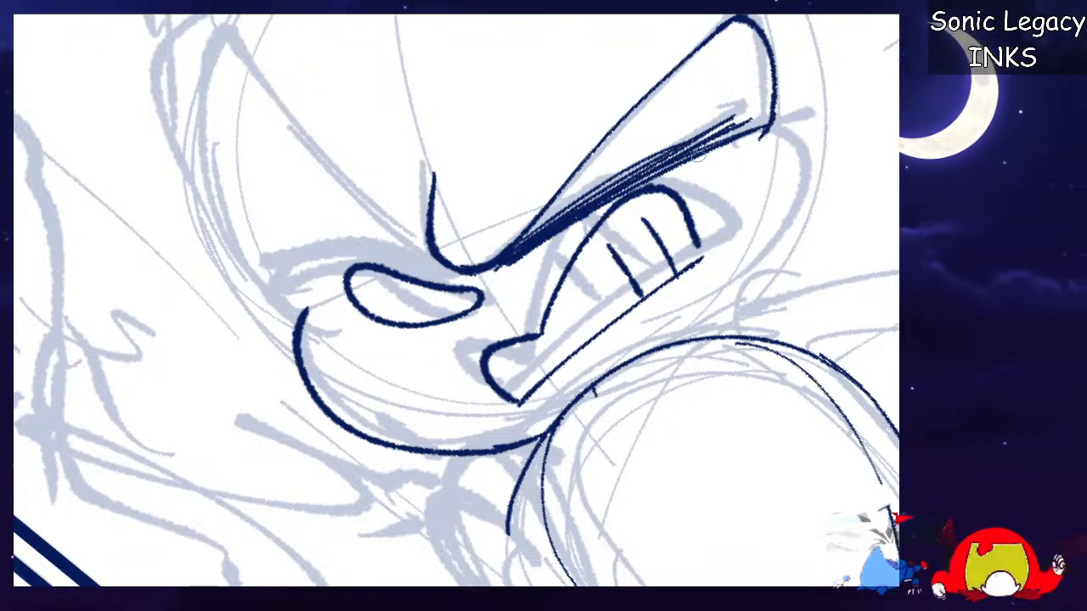
# Ink the cheek curve from the outer end of the eye around the mouth to the torso outline.
pyautogui.moveTo(761, 135)
pyautogui.mouseDown()
pyautogui.moveTo(766, 285)
pyautogui.moveTo(716, 331)
pyautogui.mouseUp()
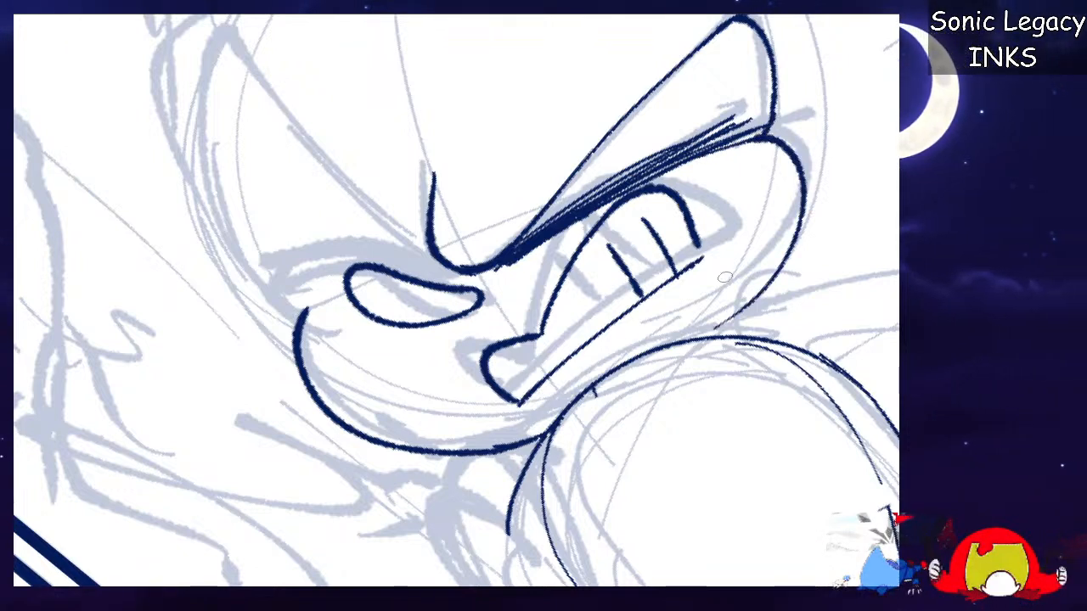
pyautogui.hotkey('ctrl', 'z')
pyautogui.moveTo(761, 136)
pyautogui.mouseDown()
pyautogui.moveTo(787, 151)
pyautogui.moveTo(777, 280)
pyautogui.moveTo(718, 331)
pyautogui.mouseUp()
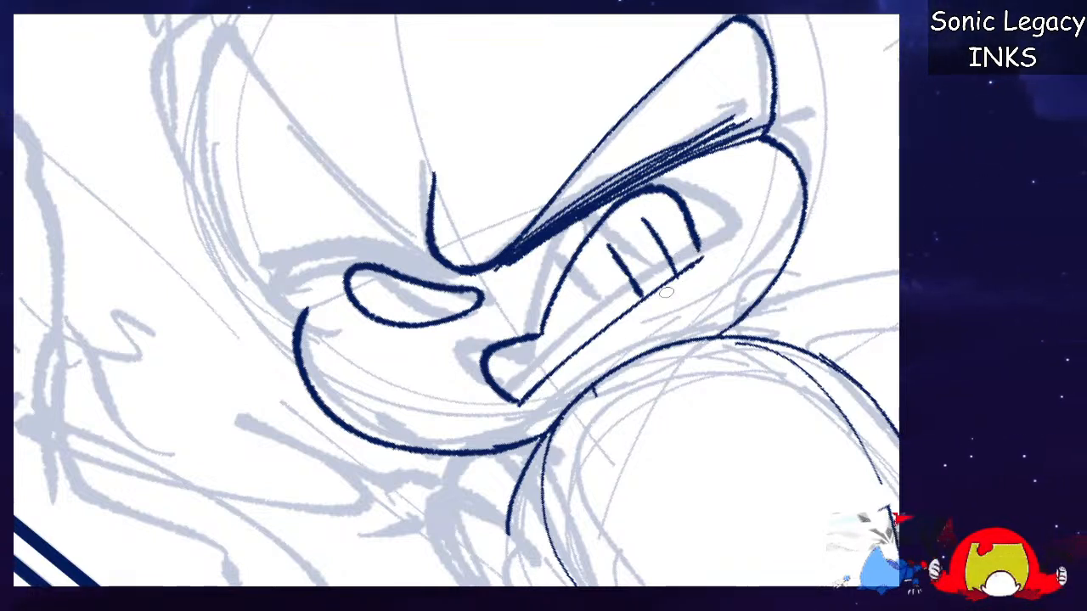
# Erase the mouth's pointed corner and redraw it smaller, and add a forked crease to the brow bridge.
pyautogui.moveTo(534, 321)
pyautogui.mouseDown()
pyautogui.moveTo(533, 344)
pyautogui.moveTo(491, 361)
pyautogui.moveTo(508, 397)
pyautogui.moveTo(513, 386)
pyautogui.mouseUp()
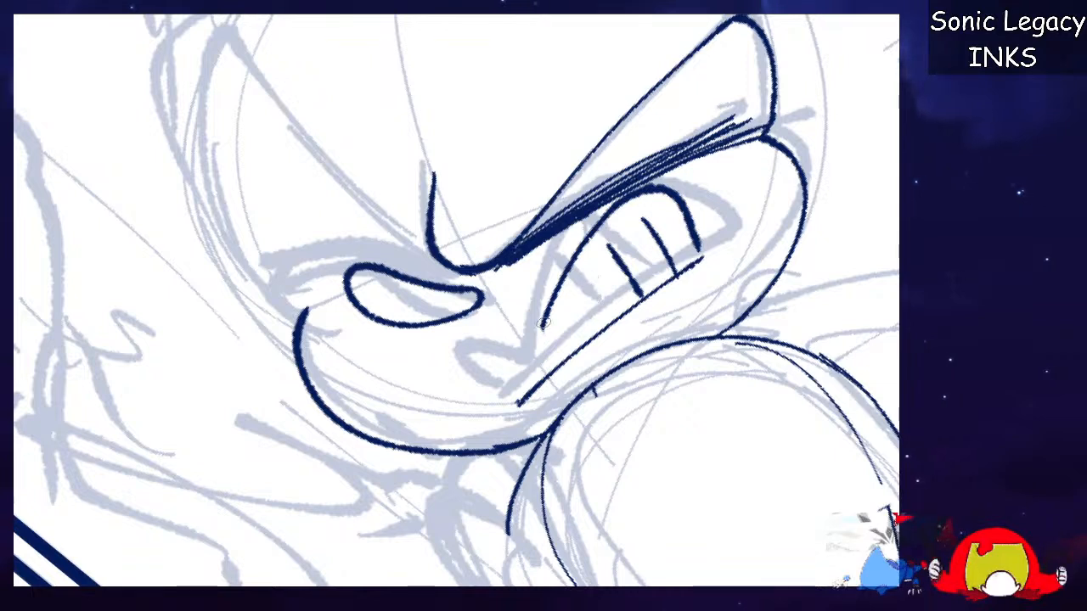
pyautogui.moveTo(541, 335)
pyautogui.mouseDown()
pyautogui.moveTo(496, 365)
pyautogui.moveTo(519, 403)
pyautogui.moveTo(498, 366)
pyautogui.moveTo(552, 301)
pyautogui.mouseUp()
pyautogui.hotkey('ctrl', 'z')
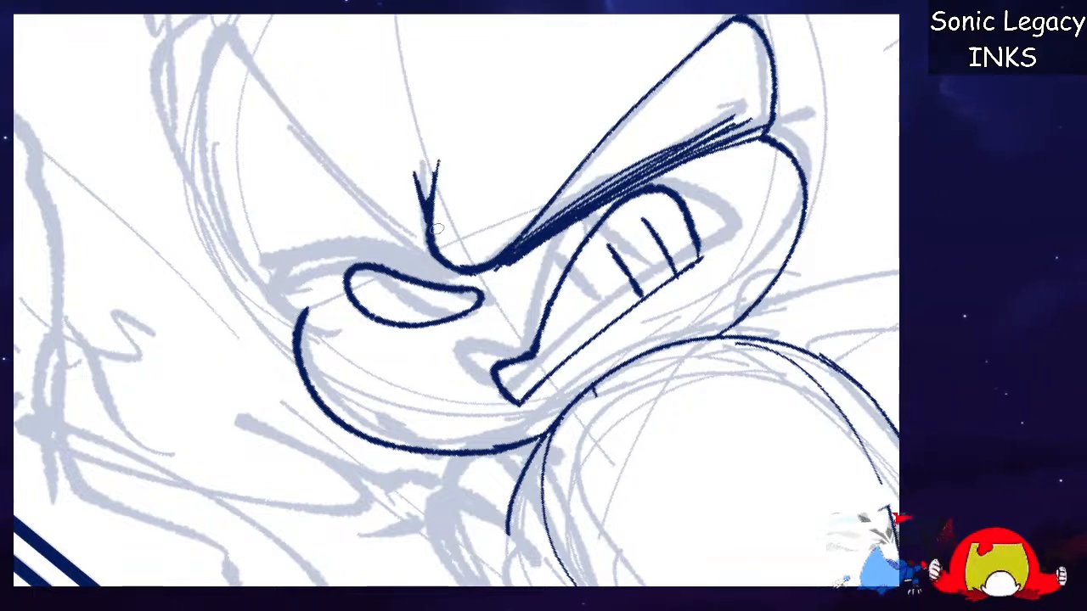
# Ink the opposite eye's outline with a slanted brow edge and an outer curve down to the cheek.
pyautogui.moveTo(305, 146)
pyautogui.mouseDown()
pyautogui.moveTo(424, 258)
pyautogui.moveTo(378, 229)
pyautogui.moveTo(225, 53)
pyautogui.moveTo(198, 45)
pyautogui.moveTo(286, 285)
pyautogui.moveTo(305, 307)
pyautogui.mouseUp()
pyautogui.hotkey('ctrl', 'z')
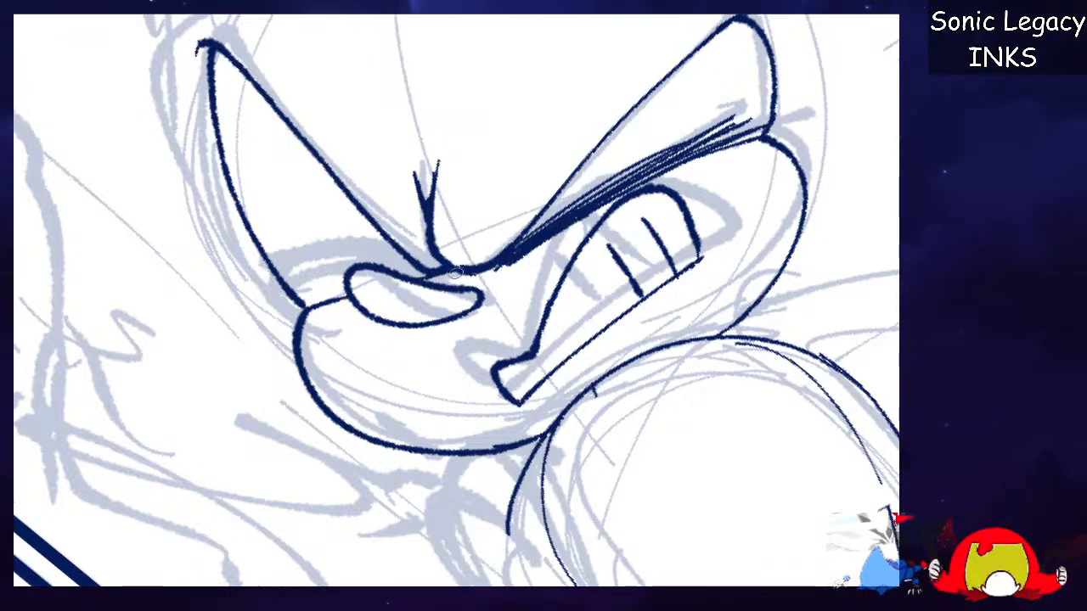
# Ink a thick tapered upper lid across the narrowed eye, with a thinner lid line beneath it.
pyautogui.press('m')
pyautogui.press('-')
pyautogui.press('-')
pyautogui.press('-')
pyautogui.press('-')
pyautogui.press('-')
pyautogui.press('-')
pyautogui.press('-')
pyautogui.press('-')
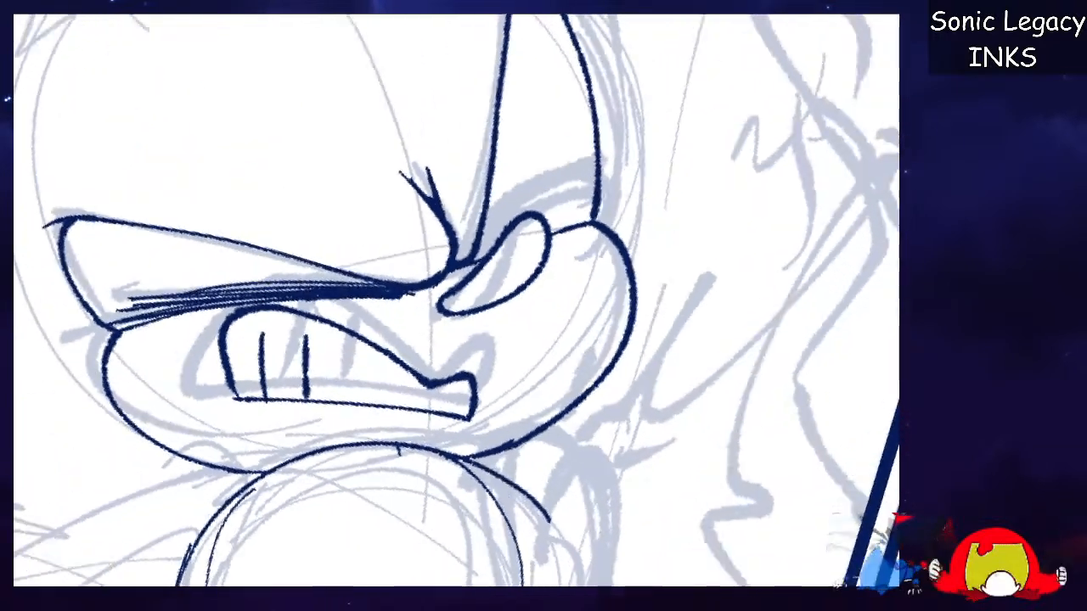
pyautogui.moveTo(470, 248); pyautogui.dragTo(585, 126)
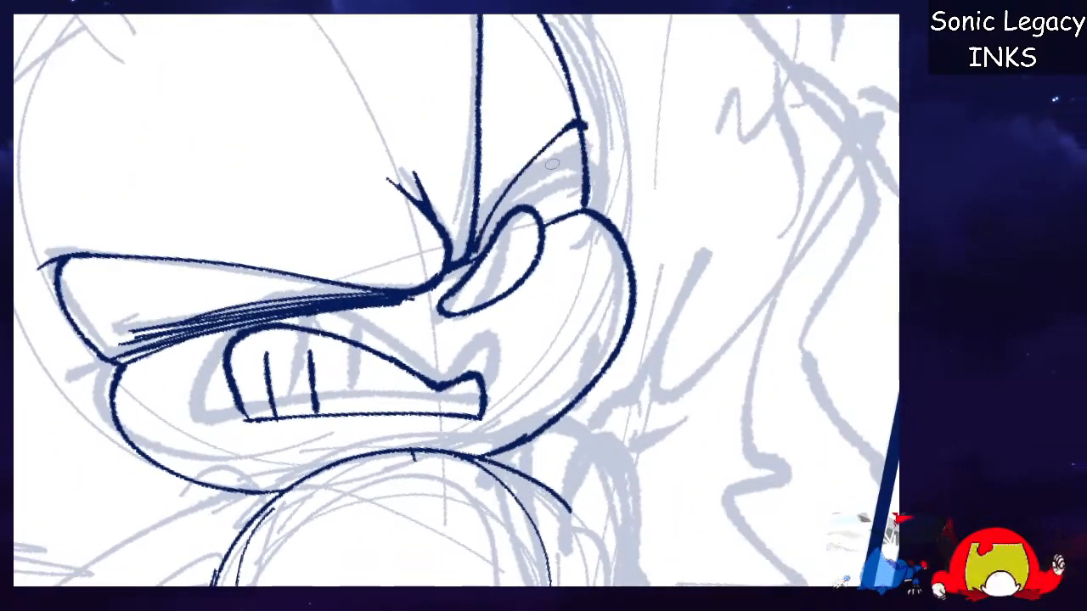
pyautogui.hotkey('ctrl', 'z')
pyautogui.moveTo(474, 244)
pyautogui.mouseDown()
pyautogui.moveTo(523, 158)
pyautogui.moveTo(594, 132)
pyautogui.moveTo(494, 212)
pyautogui.mouseUp()
pyautogui.moveTo(557, 136)
pyautogui.mouseDown()
pyautogui.moveTo(478, 239)
pyautogui.moveTo(516, 181)
pyautogui.mouseUp()
pyautogui.moveTo(484, 234)
pyautogui.mouseDown()
pyautogui.moveTo(524, 171)
pyautogui.moveTo(593, 133)
pyautogui.mouseUp()
pyautogui.hotkey('ctrl', 'z')
pyautogui.moveTo(513, 183)
pyautogui.mouseDown()
pyautogui.moveTo(595, 134)
pyautogui.moveTo(515, 177)
pyautogui.mouseUp()
pyautogui.moveTo(581, 134); pyautogui.dragTo(539, 159)
pyautogui.moveTo(569, 136); pyautogui.dragTo(519, 169)
pyautogui.moveTo(565, 141)
pyautogui.mouseDown()
pyautogui.moveTo(526, 170)
pyautogui.moveTo(475, 253)
pyautogui.moveTo(490, 238)
pyautogui.mouseUp()
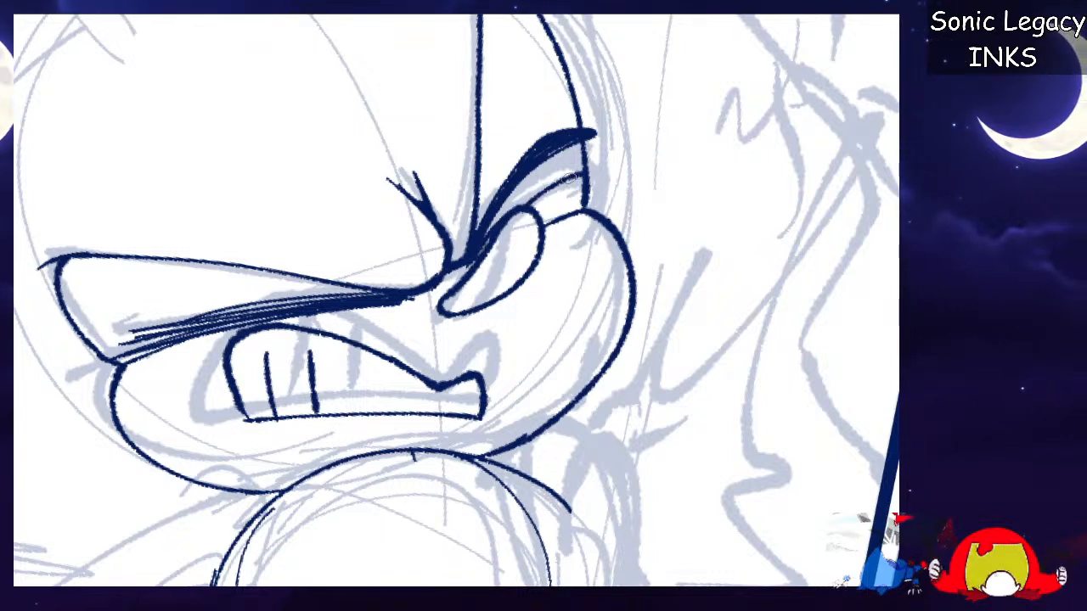
# Thicken the narrowed eye's lower lid line and shade the lower part of the nose with dense hatching.
pyautogui.moveTo(540, 189); pyautogui.dragTo(501, 219)
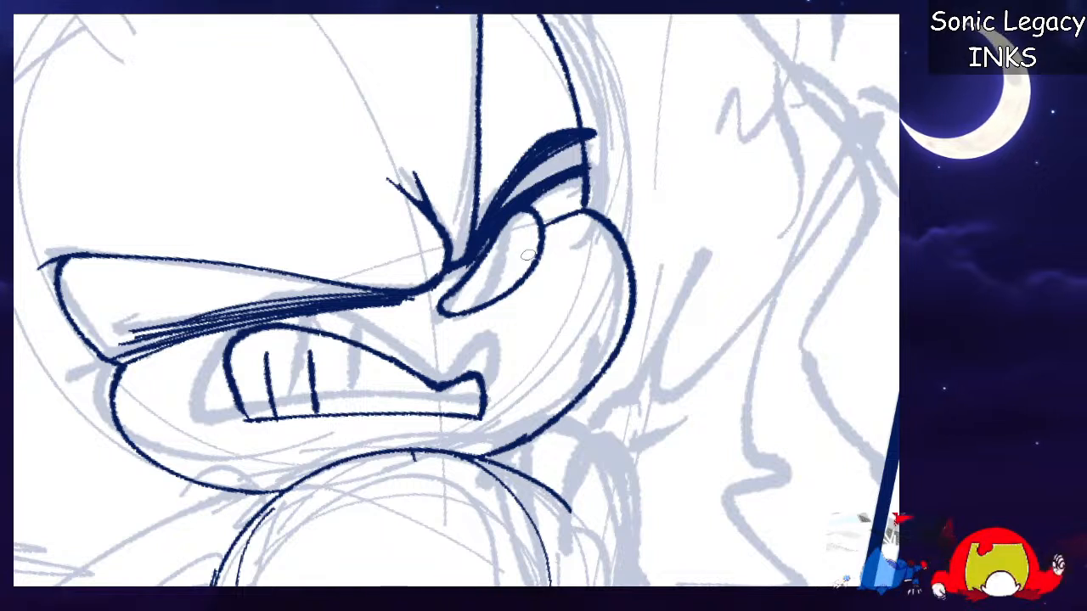
pyautogui.moveTo(531, 247)
pyautogui.mouseDown()
pyautogui.moveTo(452, 306)
pyautogui.moveTo(500, 266)
pyautogui.moveTo(459, 311)
pyautogui.moveTo(477, 287)
pyautogui.moveTo(470, 304)
pyautogui.moveTo(514, 253)
pyautogui.moveTo(491, 299)
pyautogui.moveTo(528, 244)
pyautogui.moveTo(482, 312)
pyautogui.mouseUp()
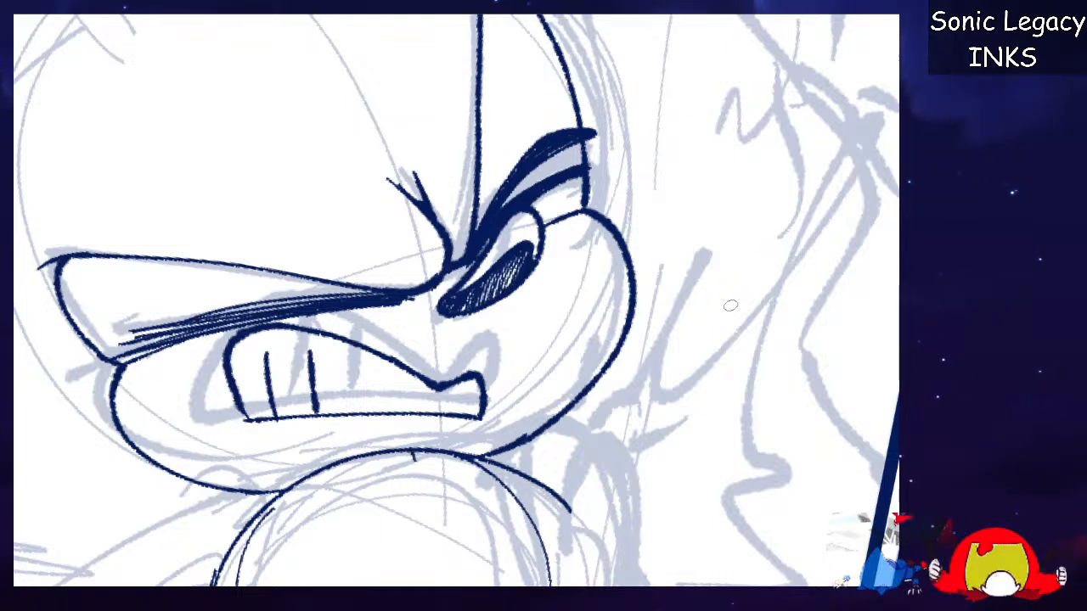
# Ink the rounded brow ridge over the narrowed eye and continue its outer edge down to the cheek.
pyautogui.press('h')
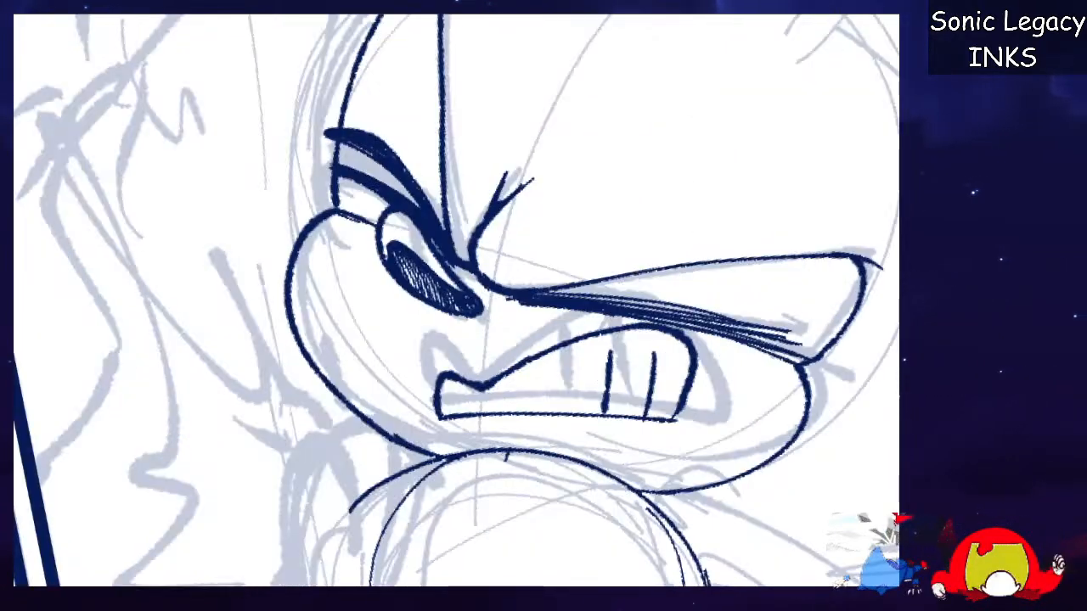
pyautogui.hotkey('ctrl', '-')
pyautogui.hotkey('ctrl', '-')
pyautogui.hotkey('ctrl', '+')
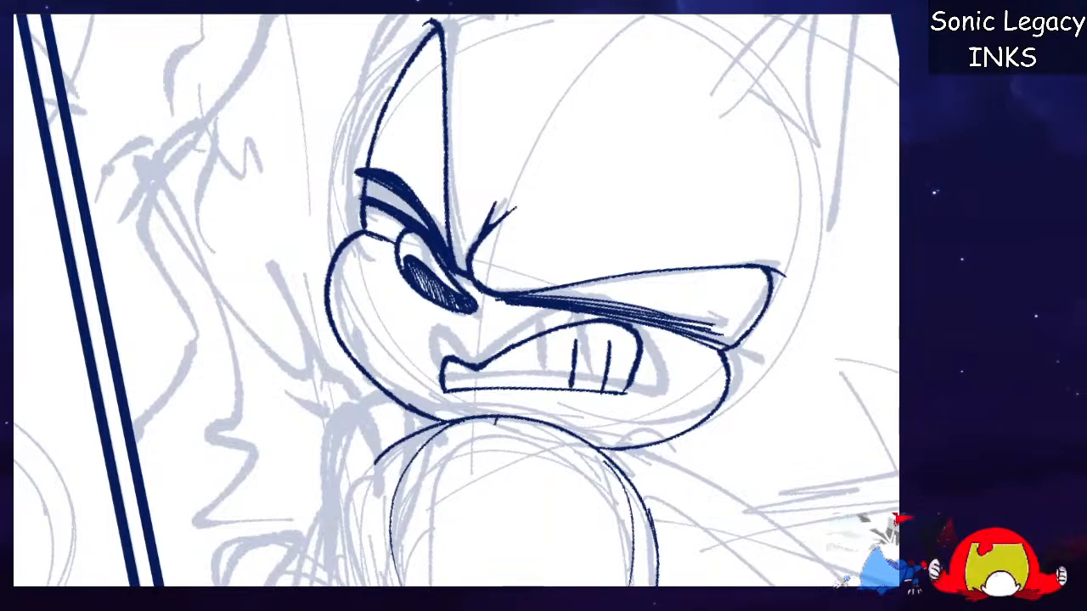
pyautogui.scroll(1, 823, 271)
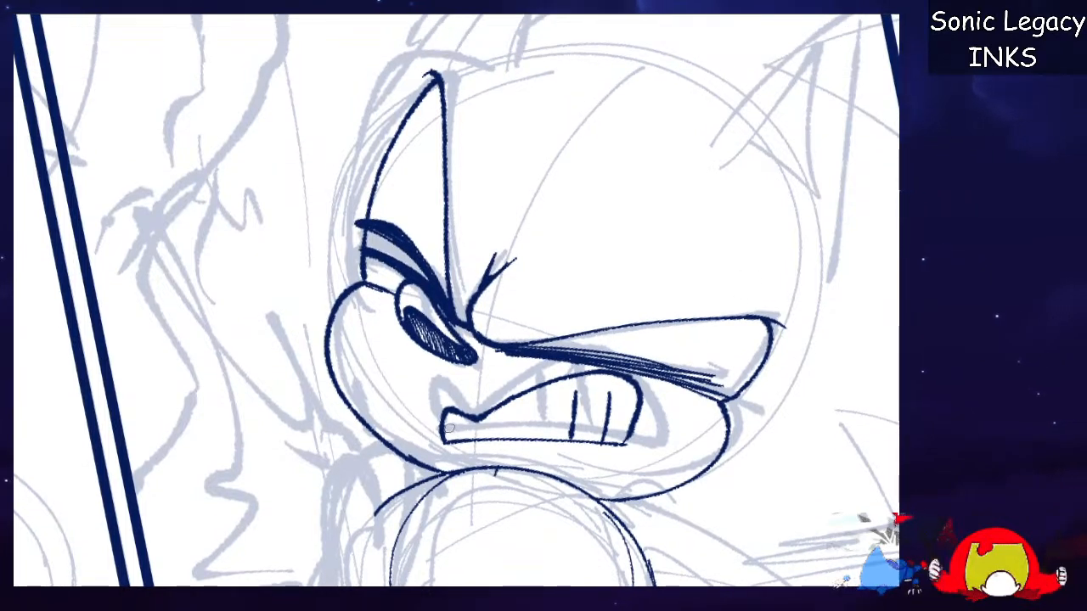
pyautogui.scroll(3, 457, 301)
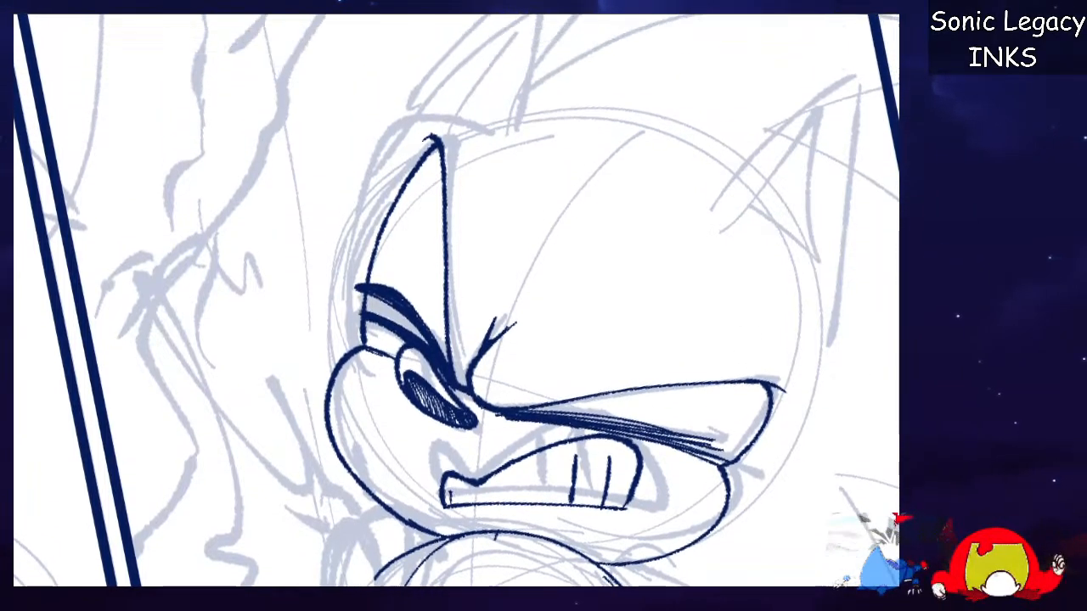
pyautogui.moveTo(377, 292); pyautogui.dragTo(512, 211)
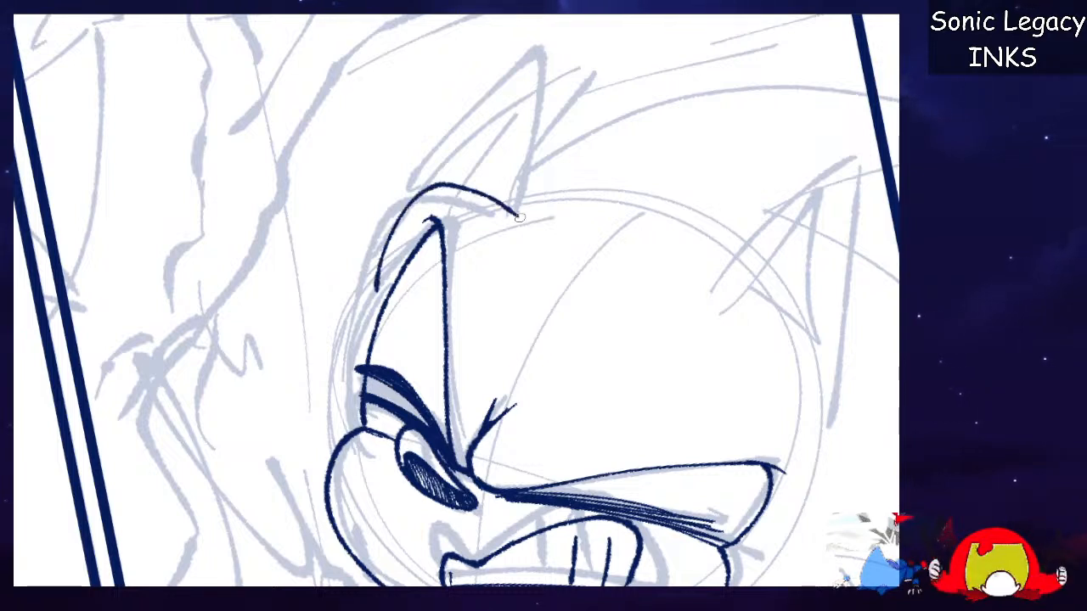
pyautogui.moveTo(378, 292)
pyautogui.mouseDown()
pyautogui.moveTo(347, 424)
pyautogui.moveTo(371, 307)
pyautogui.mouseUp()
pyautogui.hotkey('ctrl', 'z')
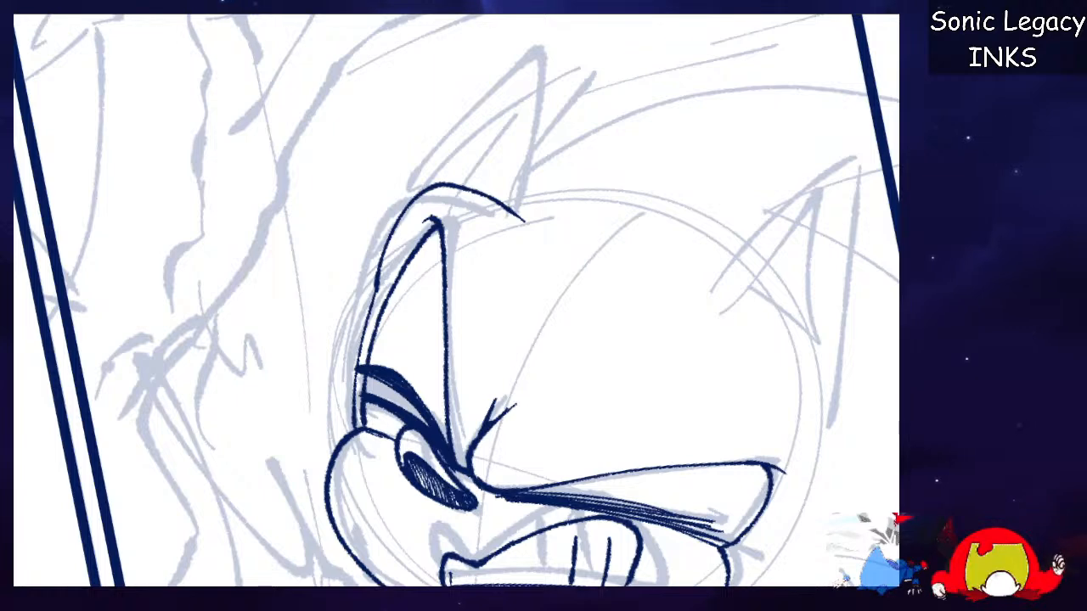
# Erase the bulging cheek curve below the narrowed eye and redraw it closer to the face.
pyautogui.scroll(-5, 456, 301)
pyautogui.scroll(1, 456, 301)
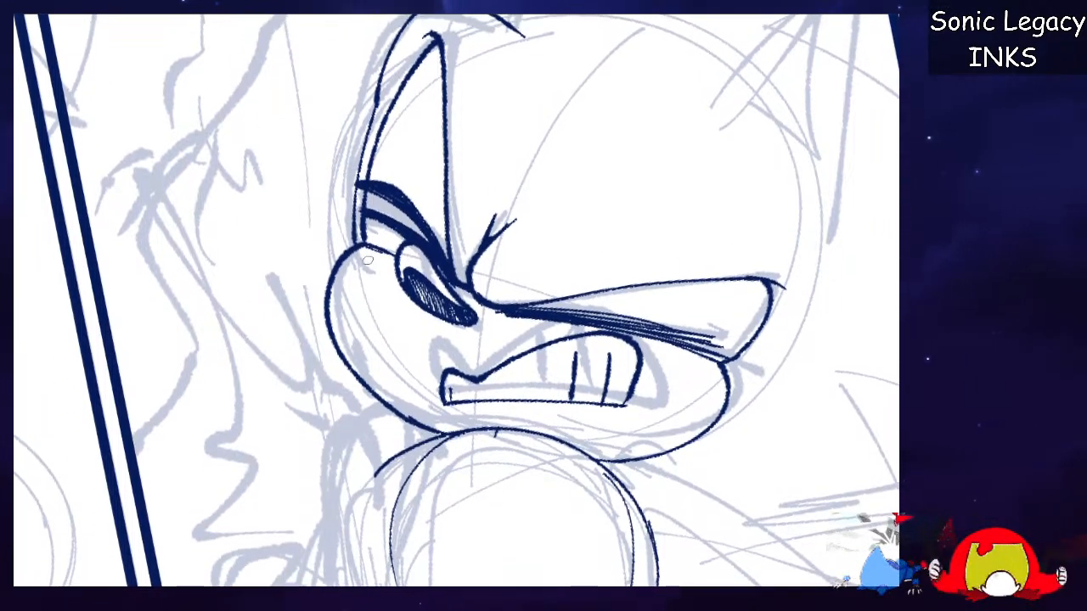
pyautogui.moveTo(347, 253); pyautogui.dragTo(333, 327)
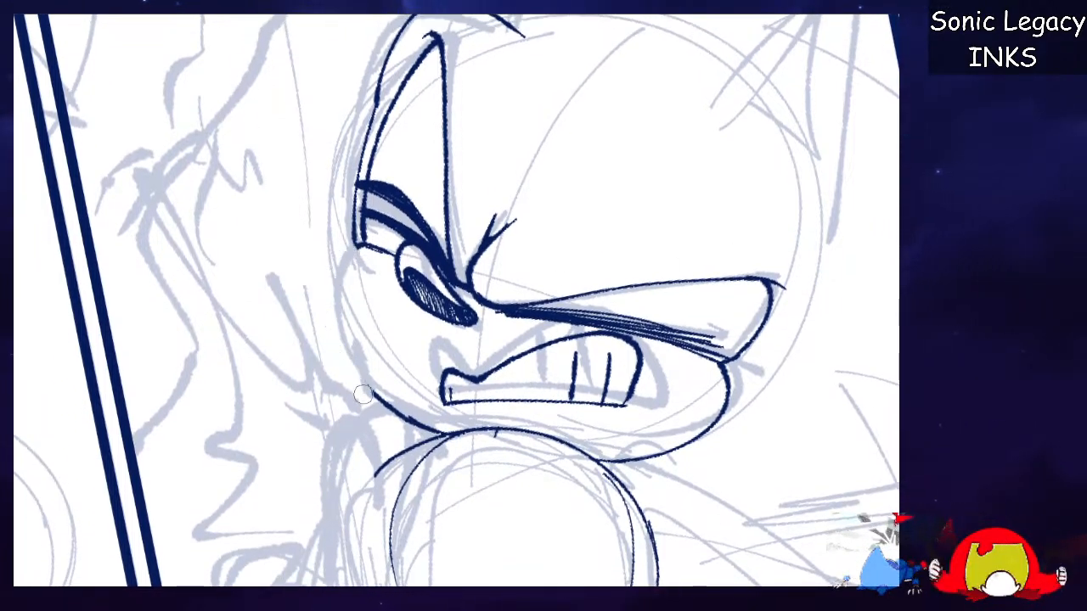
pyautogui.moveTo(358, 247); pyautogui.dragTo(367, 385)
pyautogui.moveTo(346, 310); pyautogui.dragTo(382, 399)
pyautogui.hotkey('ctrl', 'z')
pyautogui.moveTo(346, 283)
pyautogui.mouseDown()
pyautogui.moveTo(378, 401)
pyautogui.moveTo(414, 423)
pyautogui.moveTo(379, 399)
pyautogui.moveTo(346, 282)
pyautogui.mouseUp()
pyautogui.hotkey('ctrl', 'z')
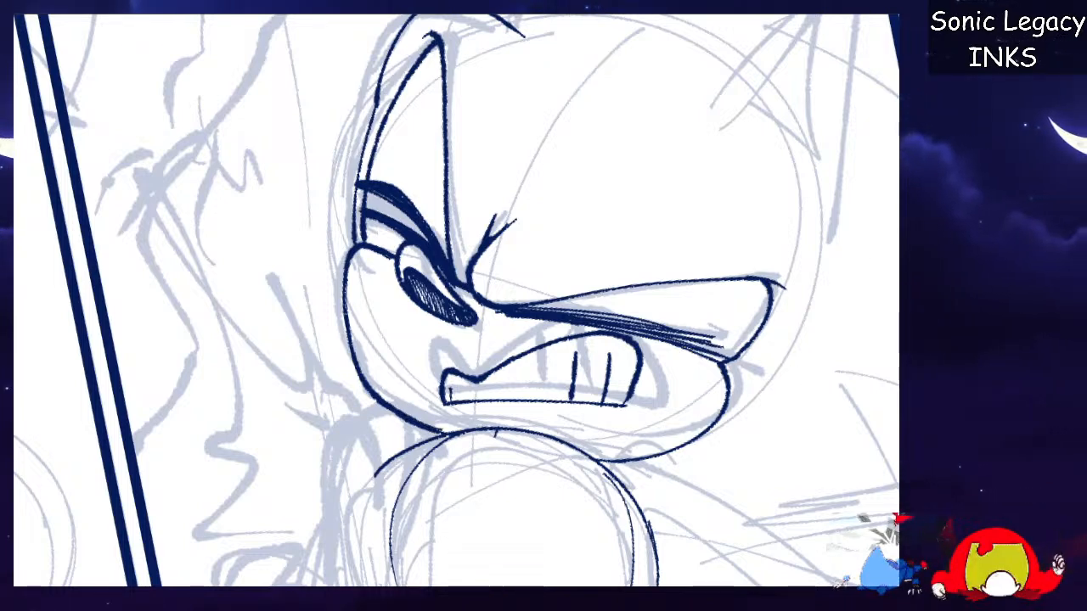
# Try to ink the long outer head curve from the brow ridge up past the panel border.
pyautogui.scroll(4, 858, 275)
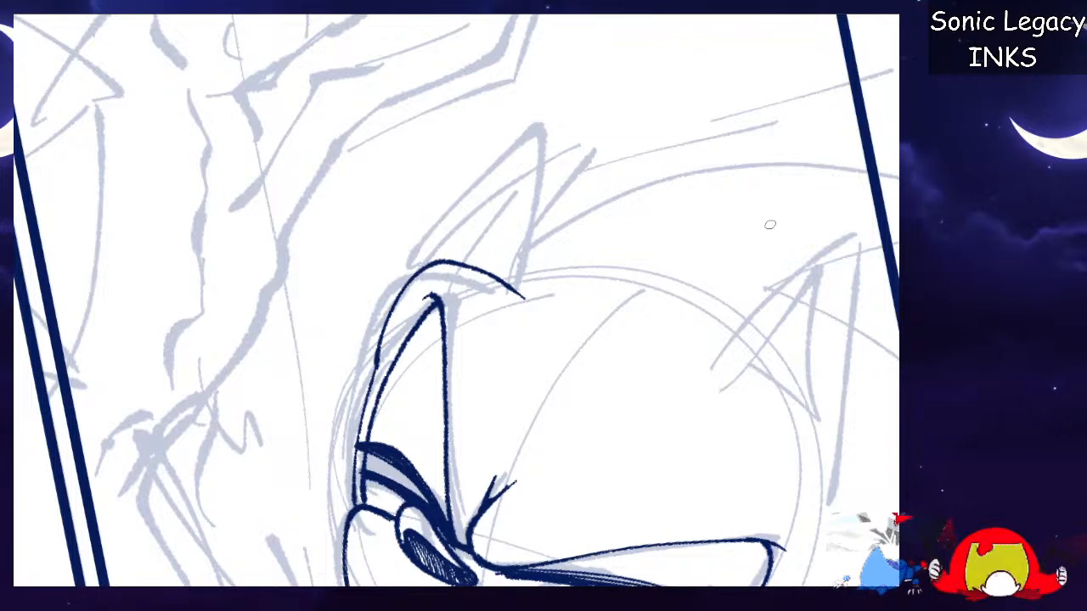
pyautogui.press('-')
pyautogui.press('-')
pyautogui.press('-')
pyautogui.press('-')
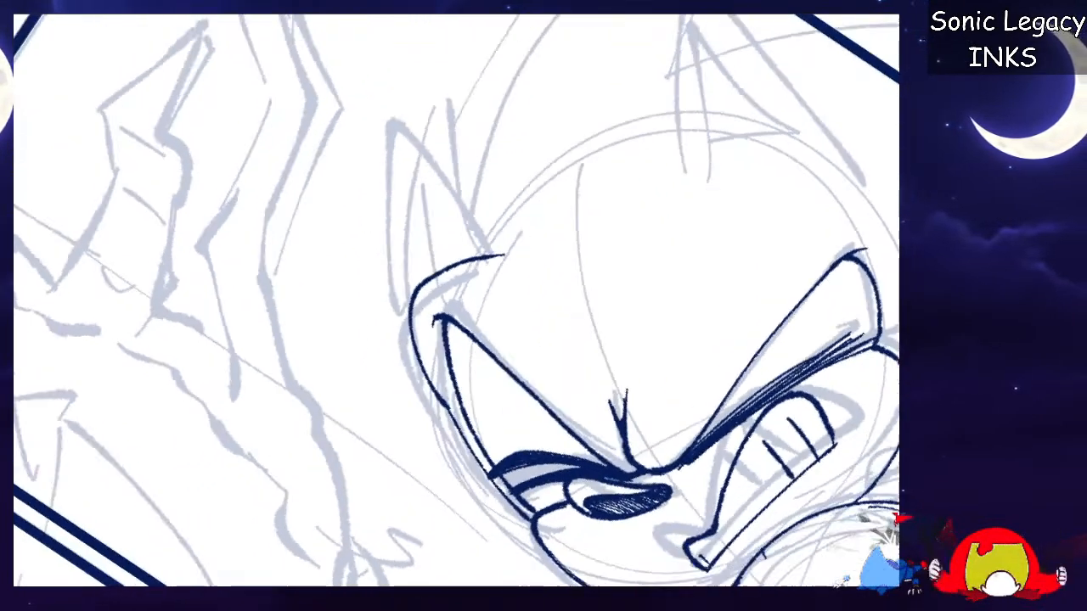
pyautogui.scroll(3, 461, 438)
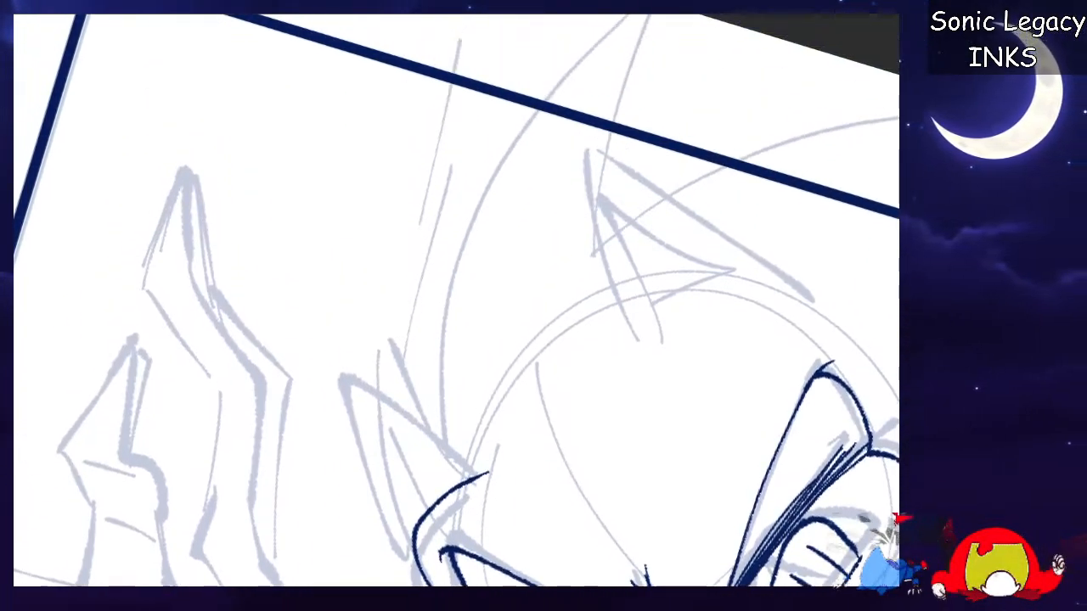
pyautogui.moveTo(457, 440); pyautogui.dragTo(599, 15)
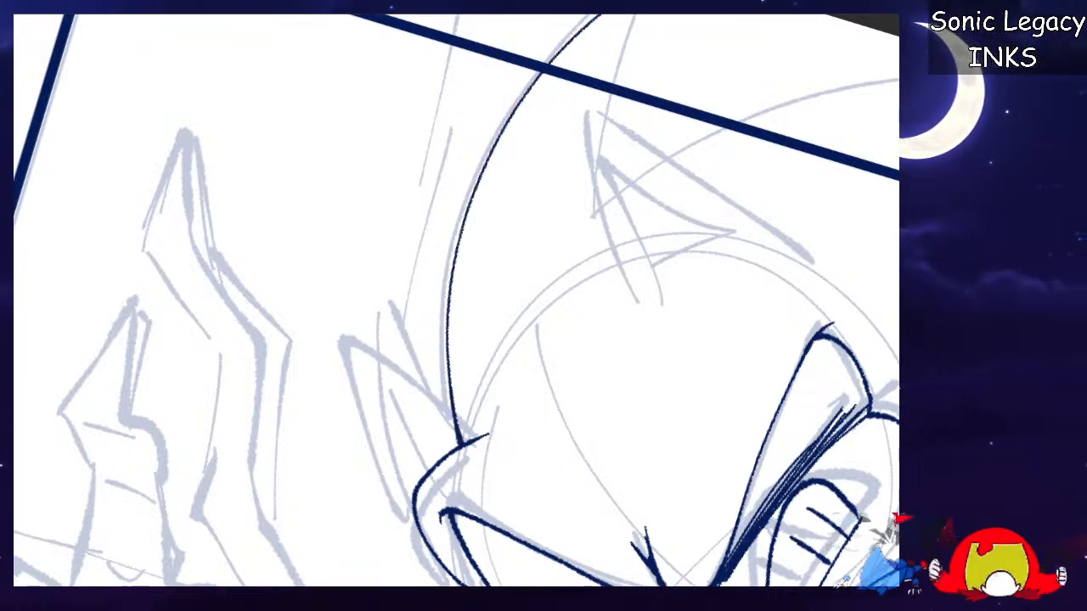
pyautogui.hotkey('ctrl', '-')
pyautogui.hotkey('ctrl', '-')
pyautogui.hotkey('ctrl', '-')
pyautogui.hotkey('ctrl', '+')
pyautogui.hotkey('ctrl', '+')
pyautogui.hotkey('ctrl', 'z')
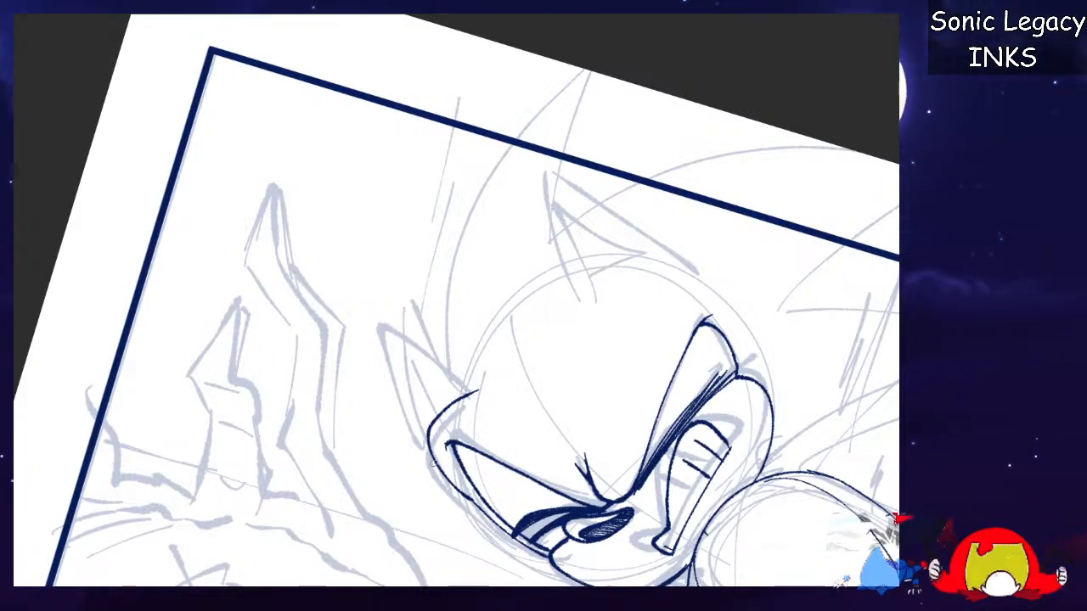
# Ink the long outer head curve from the brow ridge up across the panel border.
pyautogui.moveTo(456, 401)
pyautogui.mouseDown()
pyautogui.moveTo(454, 284)
pyautogui.moveTo(605, 73)
pyautogui.mouseUp()
pyautogui.hotkey('ctrl', 'z')
pyautogui.moveTo(455, 399)
pyautogui.mouseDown()
pyautogui.moveTo(452, 285)
pyautogui.moveTo(650, 89)
pyautogui.mouseUp()
# Thicken the torso's upper outline where it passes under the chin and cheek.
pyautogui.moveTo(594, 340); pyautogui.dragTo(414, 219)
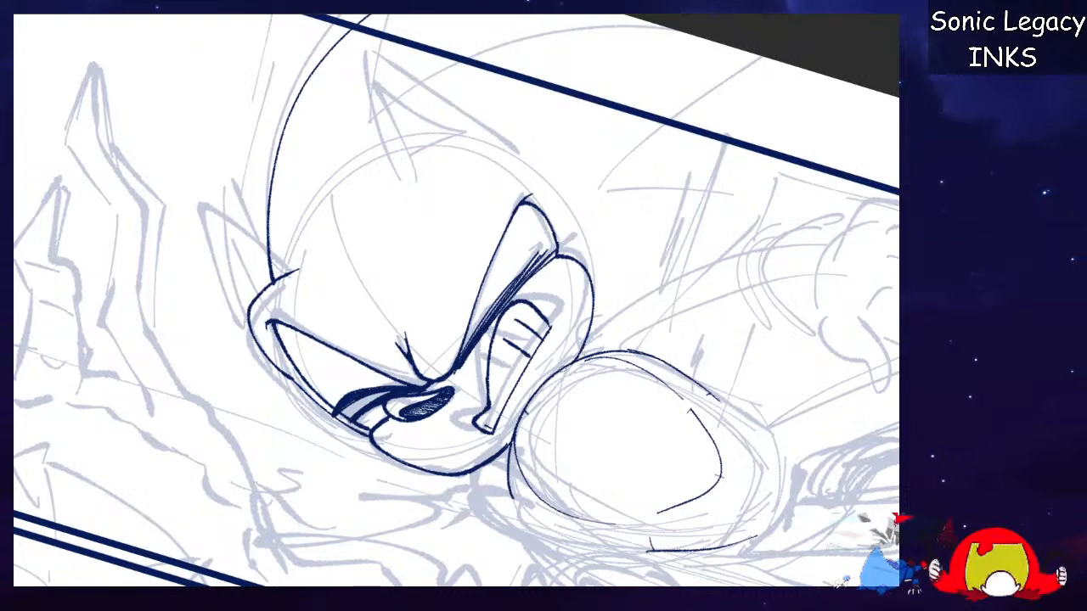
pyautogui.moveTo(510, 441); pyautogui.dragTo(532, 399)
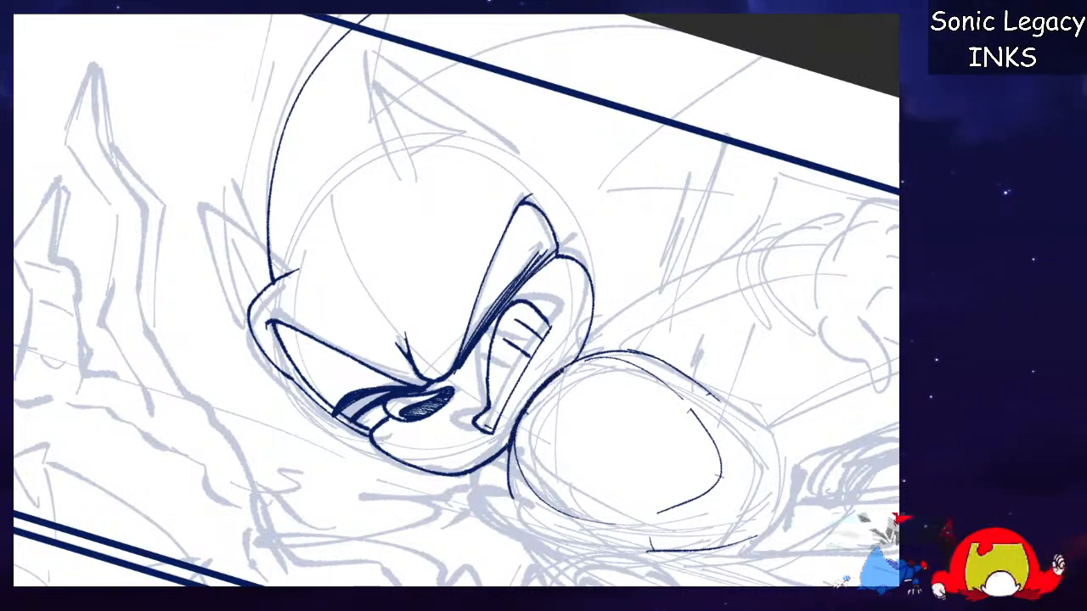
pyautogui.moveTo(507, 451); pyautogui.dragTo(626, 351)
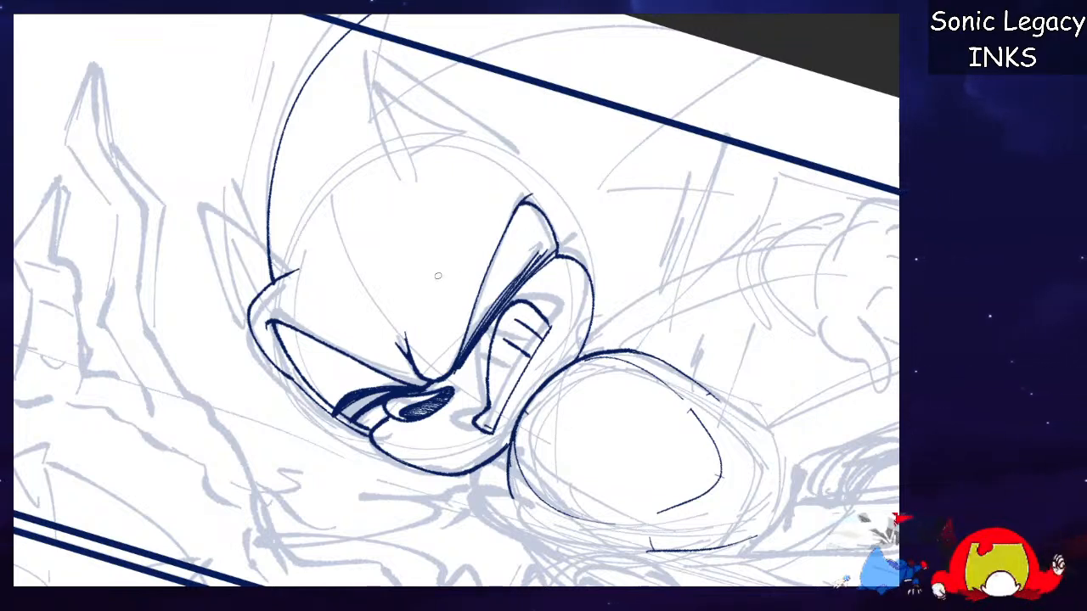
# Ink the forehead crease lines and the rounded brow ridge over the eye above the teeth.
pyautogui.moveTo(486, 204); pyautogui.dragTo(441, 311)
pyautogui.hotkey('ctrl', 'z')
pyautogui.moveTo(482, 208); pyautogui.dragTo(449, 287)
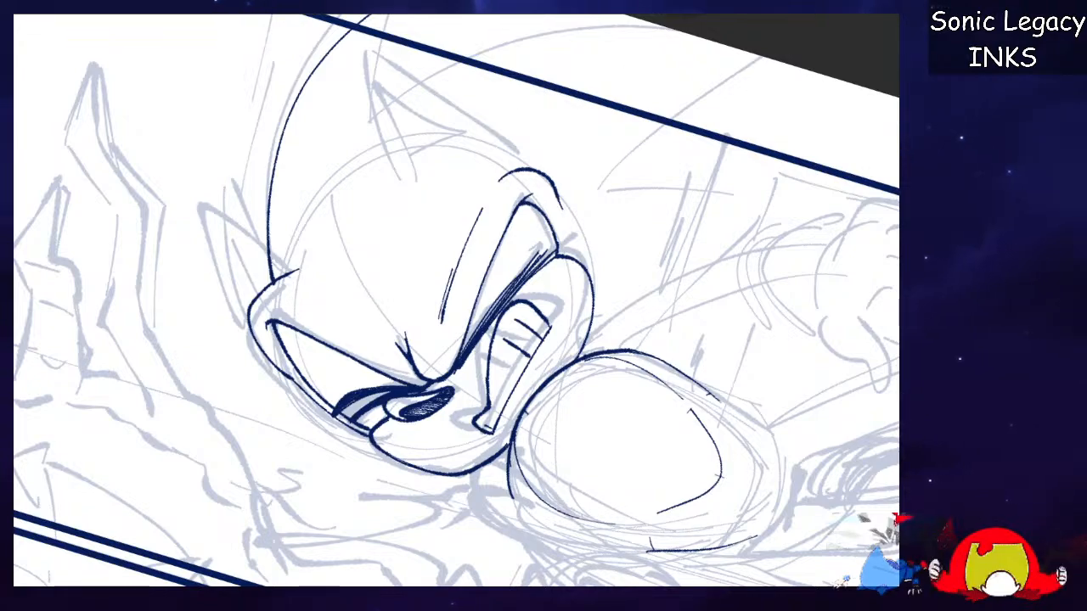
# Try to ink the outer edges of the ear near the panel border.
pyautogui.press('r')
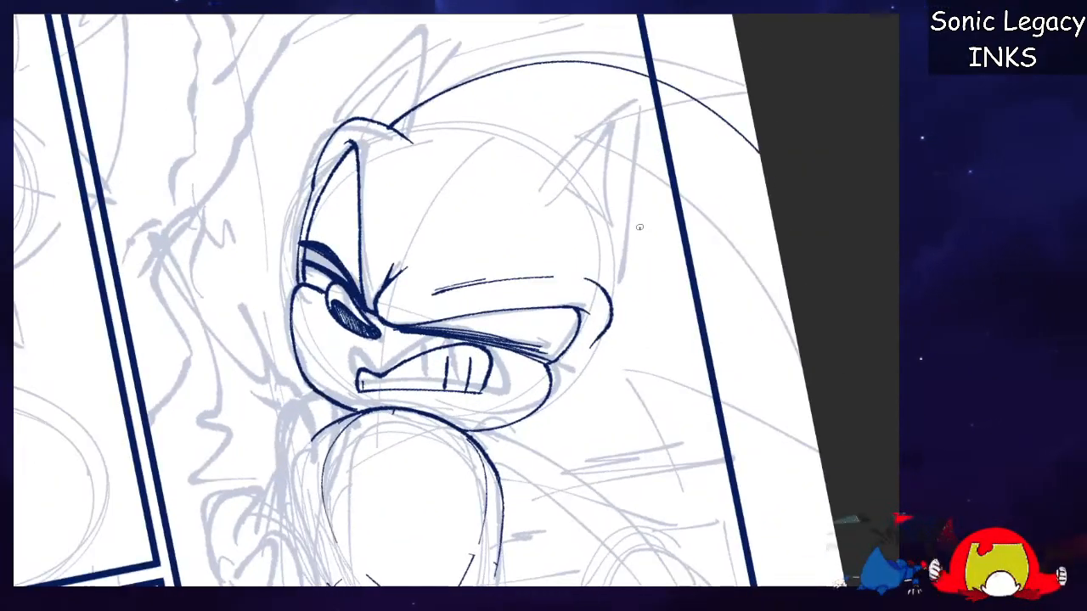
pyautogui.hotkey('ctrl', 'z')
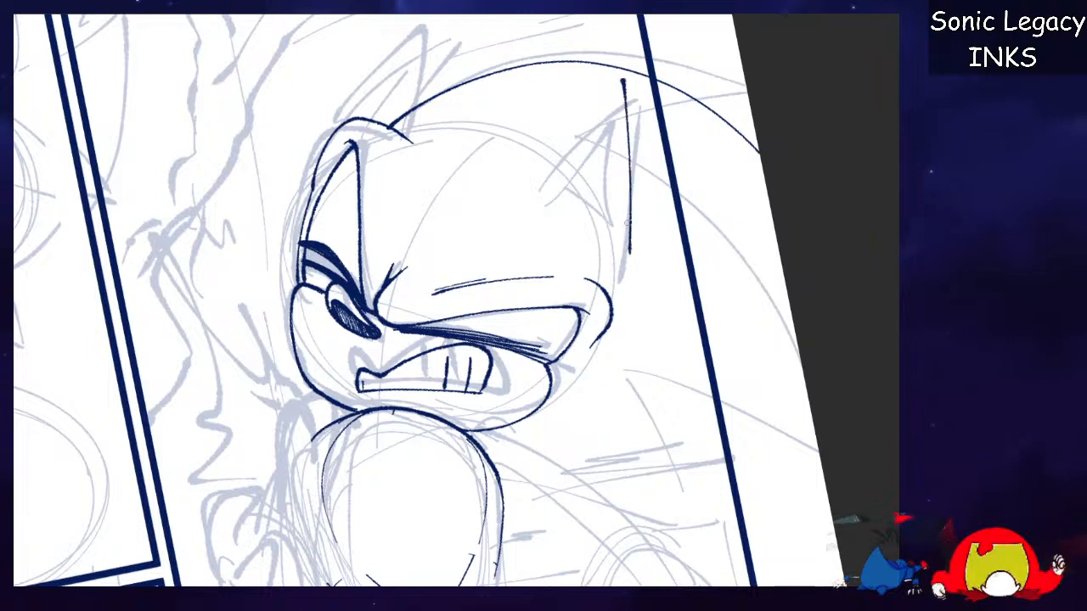
pyautogui.hotkey('ctrl', 'z')
pyautogui.moveTo(549, 180)
pyautogui.mouseDown()
pyautogui.moveTo(613, 92)
pyautogui.moveTo(650, 238)
pyautogui.moveTo(615, 70)
pyautogui.moveTo(551, 189)
pyautogui.moveTo(629, 77)
pyautogui.moveTo(645, 142)
pyautogui.mouseUp()
pyautogui.hotkey('ctrl', 'z')
pyautogui.hotkey('ctrl', 'z')
pyautogui.hotkey('ctrl', 'z')
# Ink the outer edges of the pointed ear beside the panel border, redrawing its rear edge as one clean stroke.
pyautogui.moveTo(634, 79); pyautogui.dragTo(639, 274)
pyautogui.moveTo(569, 195)
pyautogui.mouseDown()
pyautogui.moveTo(624, 275)
pyautogui.moveTo(627, 107)
pyautogui.moveTo(599, 147)
pyautogui.moveTo(612, 120)
pyautogui.mouseUp()
pyautogui.hotkey('ctrl', 'z')
pyautogui.moveTo(569, 197); pyautogui.dragTo(623, 108)
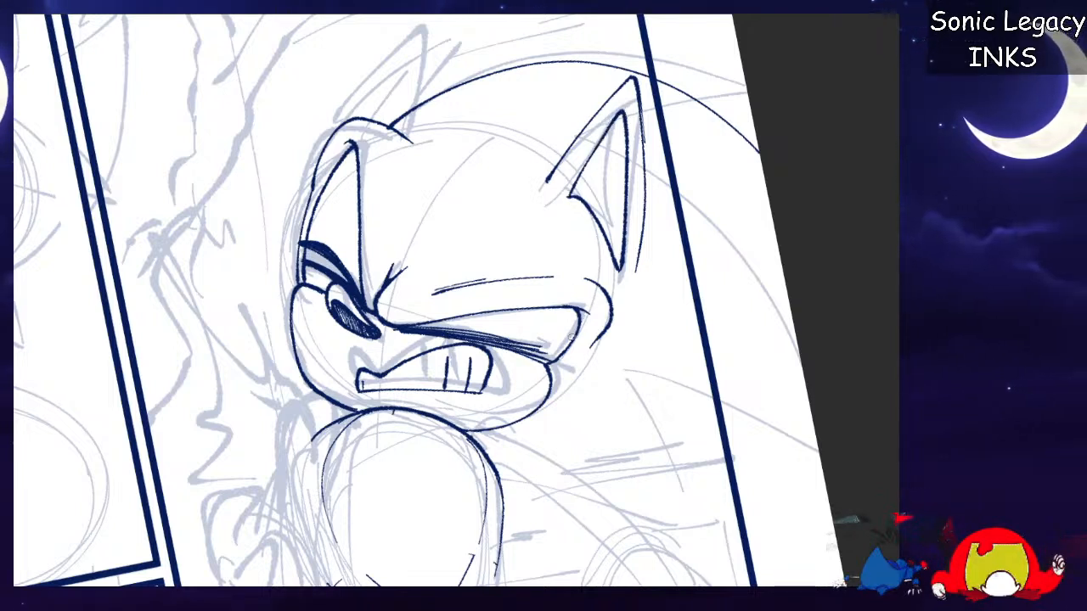
pyautogui.hotkey('ctrl', 'z')
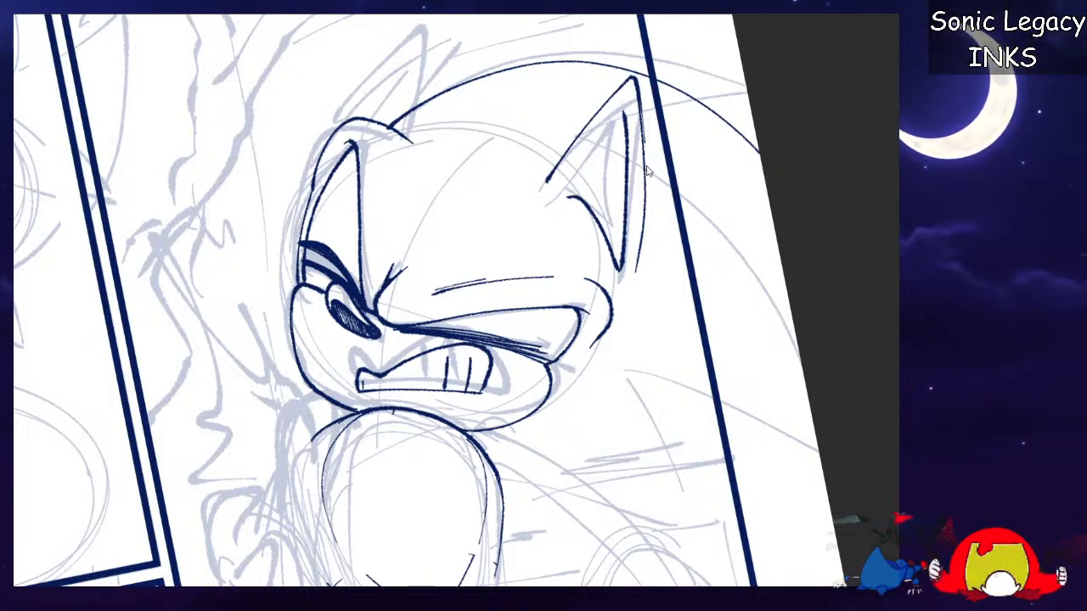
pyautogui.hotkey('ctrl', 'z')
pyautogui.hotkey('ctrl', 'z')
pyautogui.hotkey('ctrl', 'z')
pyautogui.moveTo(638, 85); pyautogui.dragTo(633, 253)
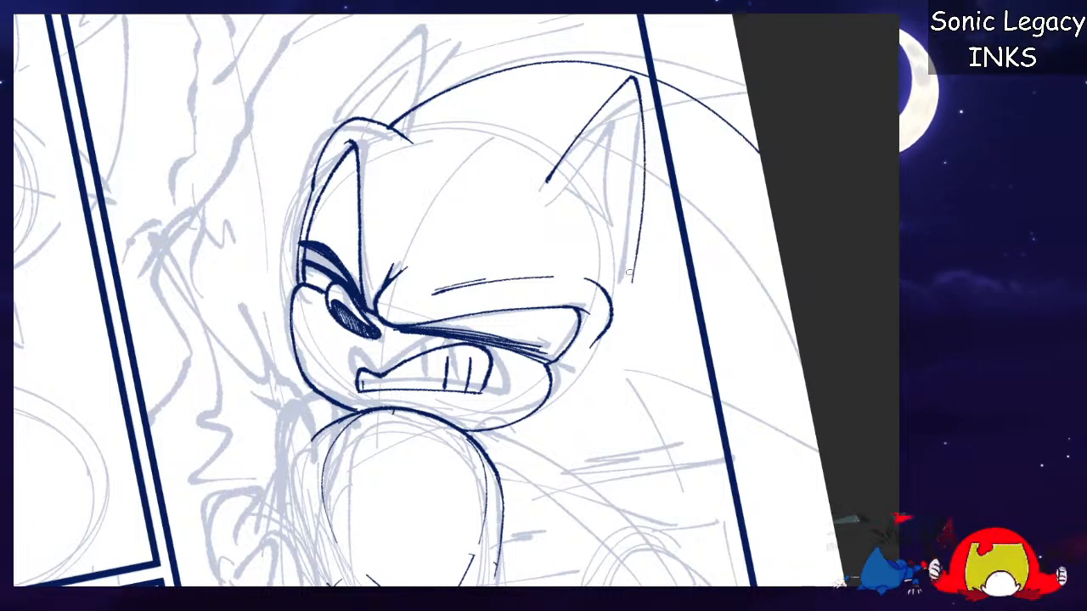
# Ink the inner contour of the ear beside the panel border and the outline of the far ear.
pyautogui.moveTo(625, 95); pyautogui.dragTo(613, 251)
pyautogui.hotkey('ctrl', 'z')
pyautogui.moveTo(625, 100); pyautogui.dragTo(615, 255)
pyautogui.moveTo(623, 104)
pyautogui.mouseDown()
pyautogui.moveTo(570, 187)
pyautogui.moveTo(615, 214)
pyautogui.mouseUp()
pyautogui.hotkey('ctrl', 'z')
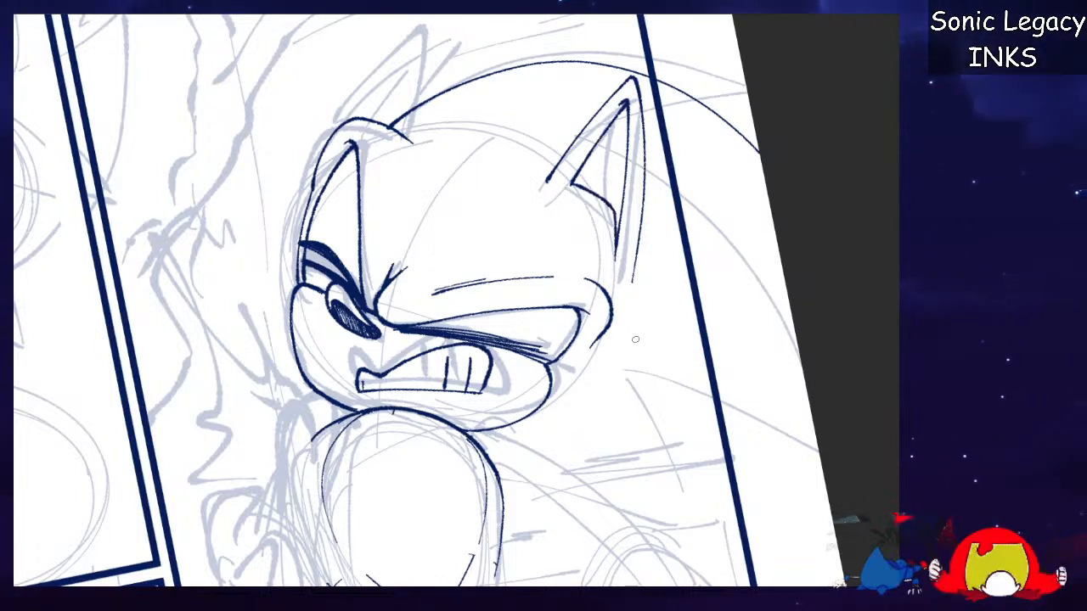
pyautogui.hotkey('ctrl', 'z')
pyautogui.hotkey('ctrl', 'z')
pyautogui.moveTo(613, 225); pyautogui.dragTo(571, 188)
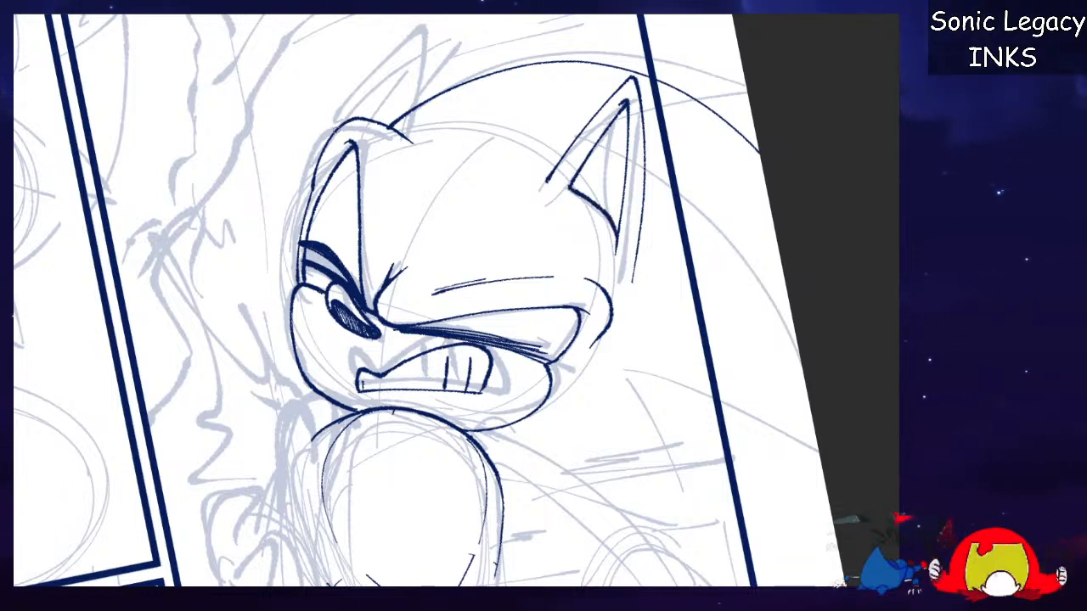
pyautogui.moveTo(414, 42); pyautogui.dragTo(422, 92)
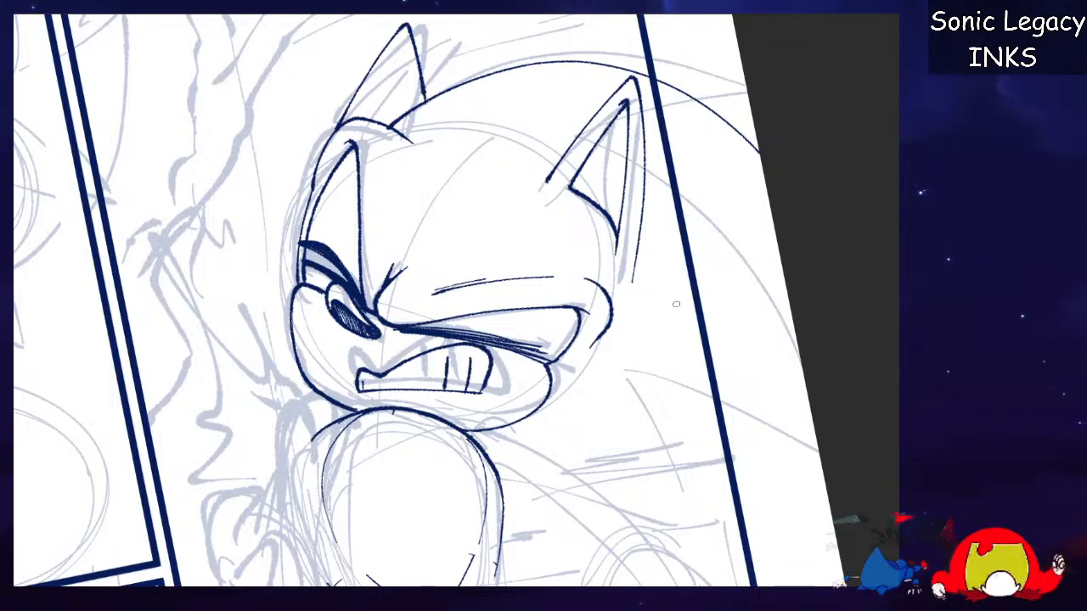
# Ink the rounded shoulder under the cheek and both long edges of the arm beside the torso.
pyautogui.scroll(-5, 580, 235)
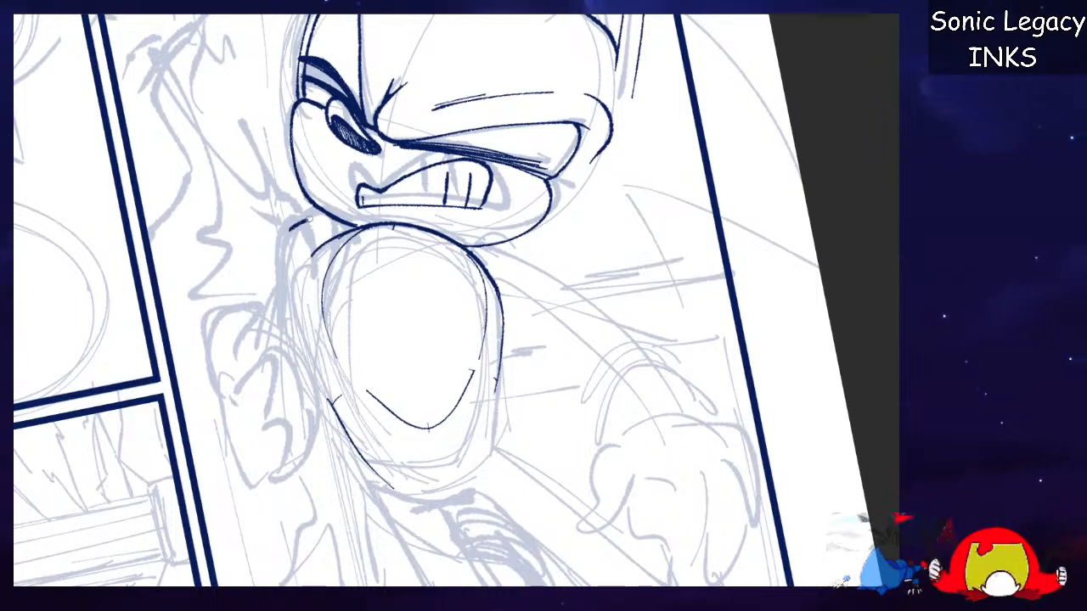
pyautogui.hotkey('ctrl', 'z')
pyautogui.moveTo(293, 254); pyautogui.dragTo(286, 377)
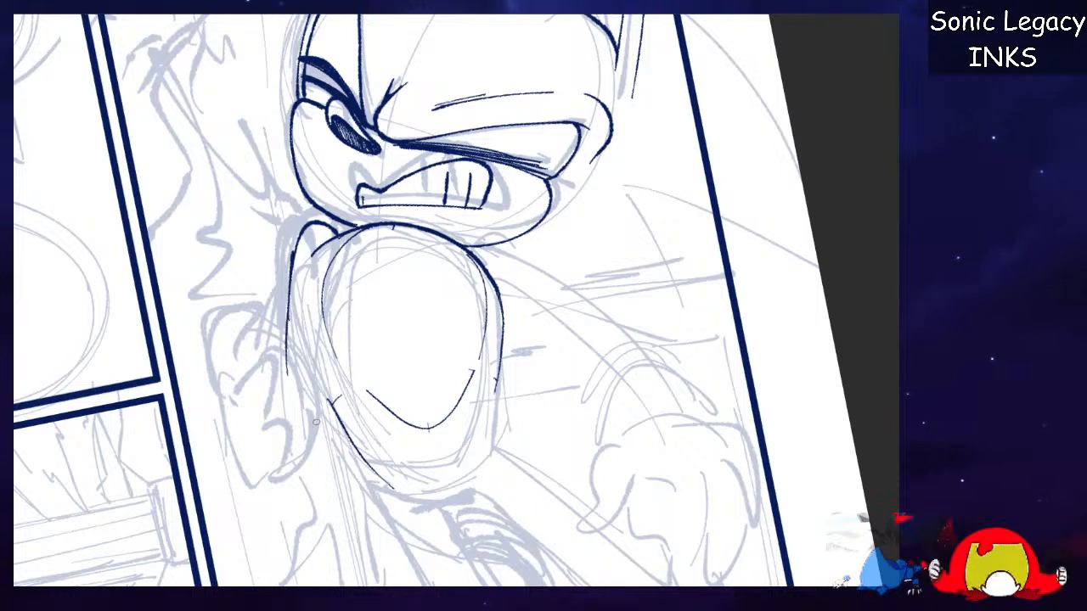
pyautogui.hotkey('ctrl', 'z')
pyautogui.hotkey('ctrl', 'z')
pyautogui.hotkey('ctrl', 'z')
pyautogui.hotkey('ctrl', 'z')
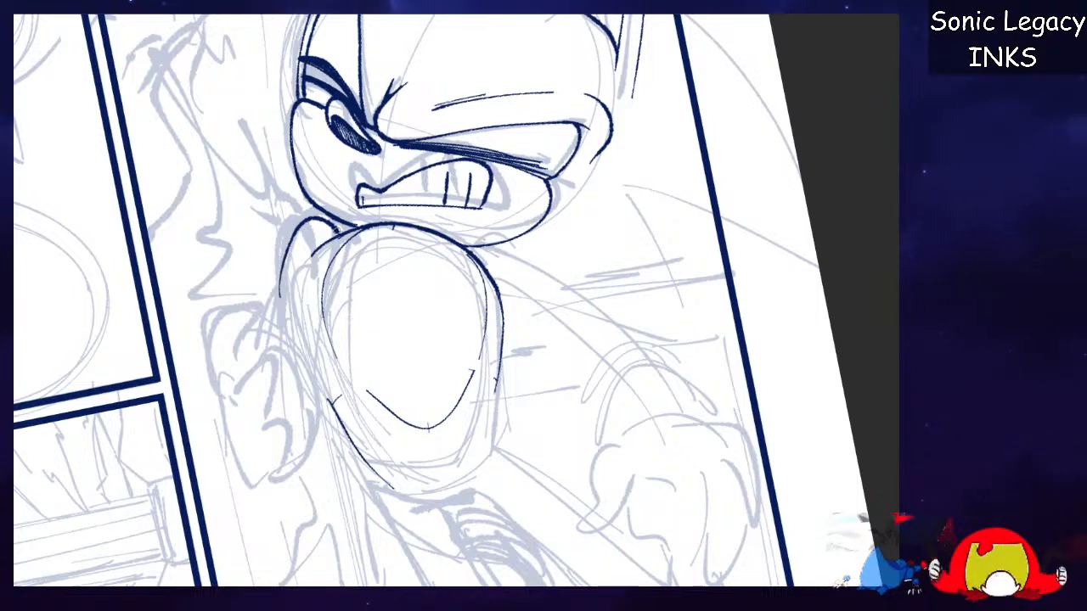
pyautogui.moveTo(333, 247); pyautogui.dragTo(320, 411)
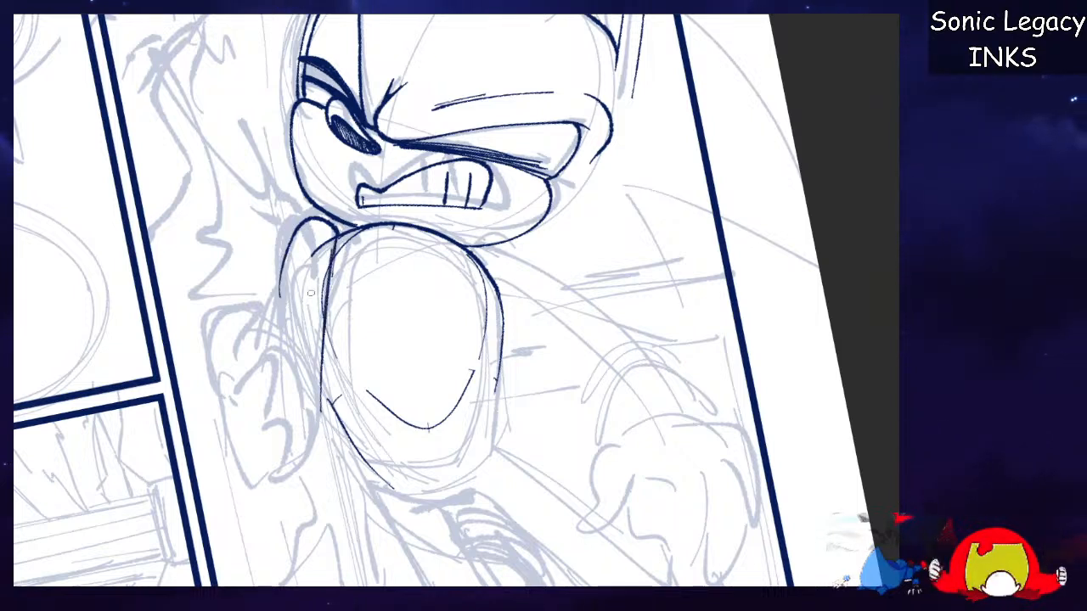
pyautogui.moveTo(301, 224); pyautogui.dragTo(278, 371)
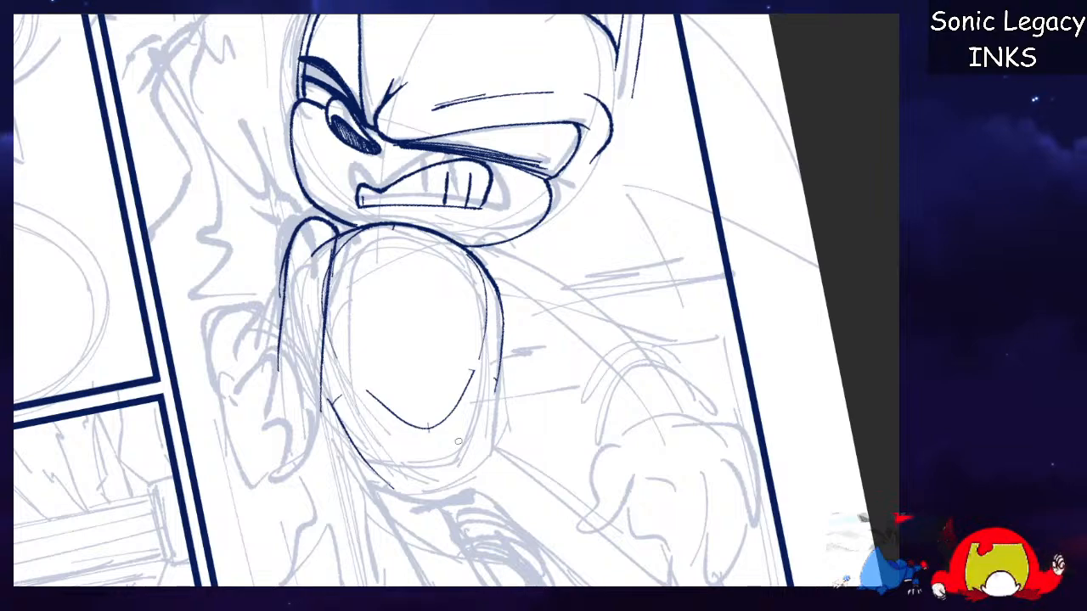
# Thicken the shoulder curve and erase and redraw the arm's outer edge running down from it.
pyautogui.press('Home')
pyautogui.moveTo(456, 385)
pyautogui.mouseDown()
pyautogui.moveTo(488, 281)
pyautogui.moveTo(529, 294)
pyautogui.mouseUp()
pyautogui.scroll(1, 456, 300)
pyautogui.hotkey('ctrl', '+')
pyautogui.moveTo(526, 343)
pyautogui.mouseDown()
pyautogui.moveTo(537, 285)
pyautogui.moveTo(527, 254)
pyautogui.mouseUp()
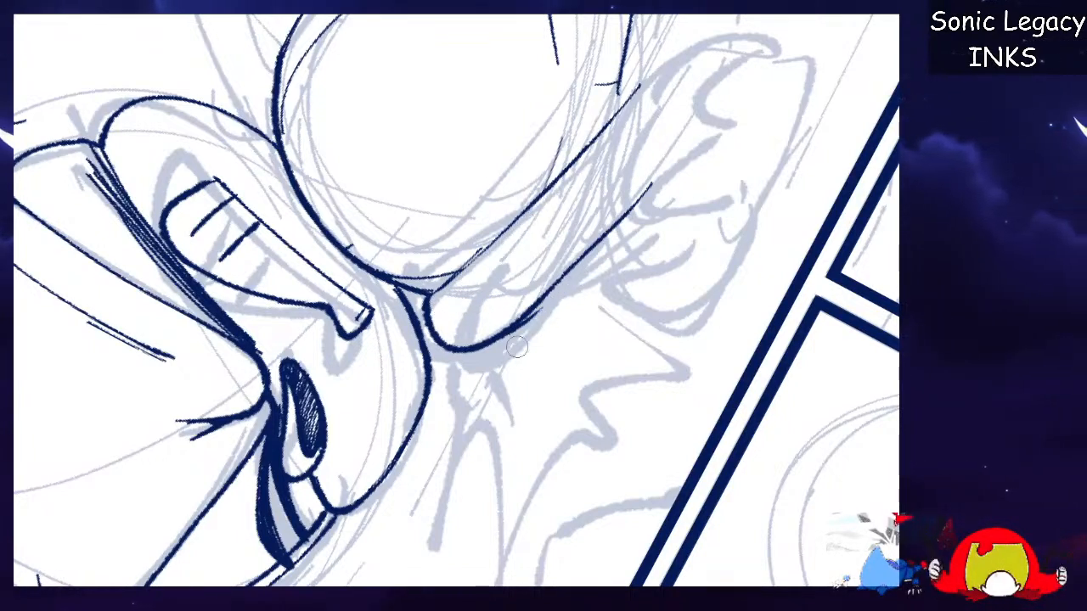
pyautogui.moveTo(508, 314); pyautogui.dragTo(656, 180)
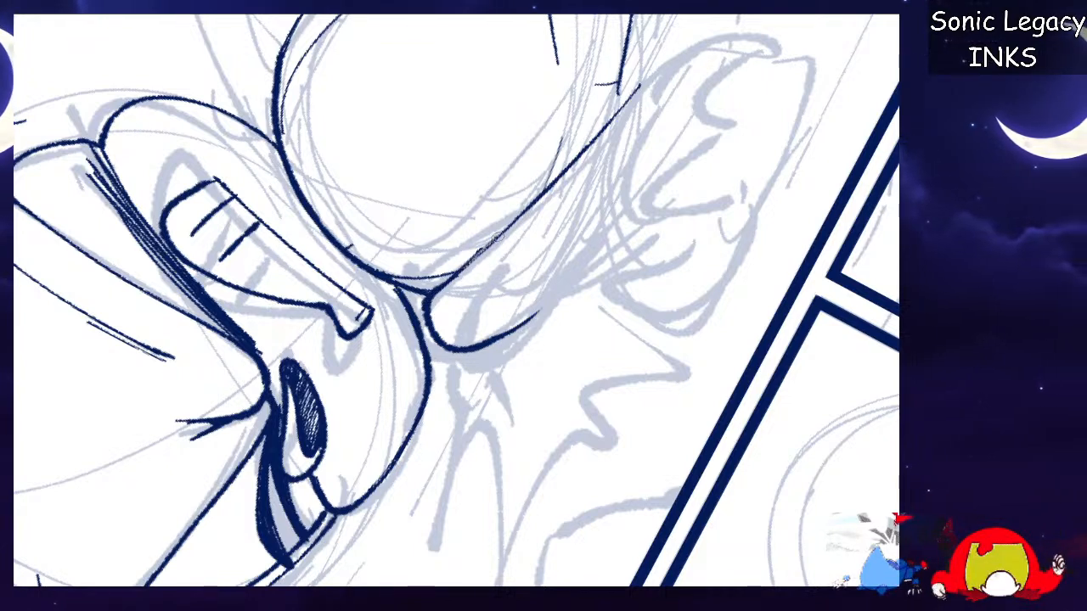
pyautogui.moveTo(501, 335); pyautogui.dragTo(608, 251)
pyautogui.hotkey('ctrl', 'z')
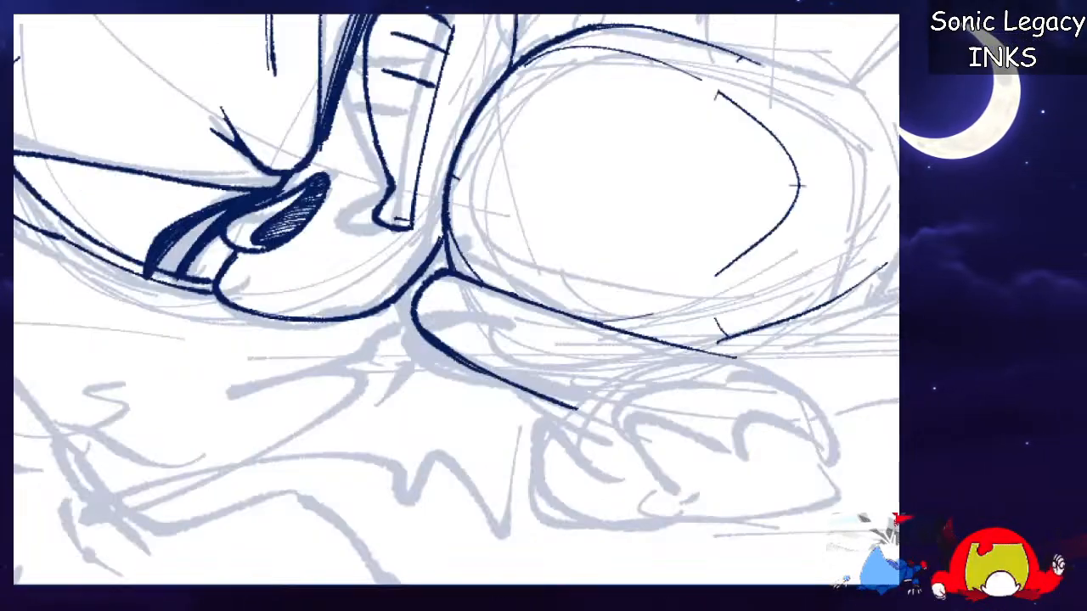
# Try to ink a curved wrist line across the arm and extend the arm's outer edge past it.
pyautogui.moveTo(595, 339)
pyautogui.mouseDown()
pyautogui.moveTo(492, 374)
pyautogui.moveTo(321, 338)
pyautogui.moveTo(317, 168)
pyautogui.mouseUp()
pyautogui.moveTo(281, 227)
pyautogui.mouseDown()
pyautogui.moveTo(328, 245)
pyautogui.moveTo(351, 170)
pyautogui.mouseUp()
pyautogui.hotkey('ctrl', 'z')
pyautogui.moveTo(326, 244)
pyautogui.mouseDown()
pyautogui.moveTo(355, 162)
pyautogui.moveTo(329, 250)
pyautogui.mouseUp()
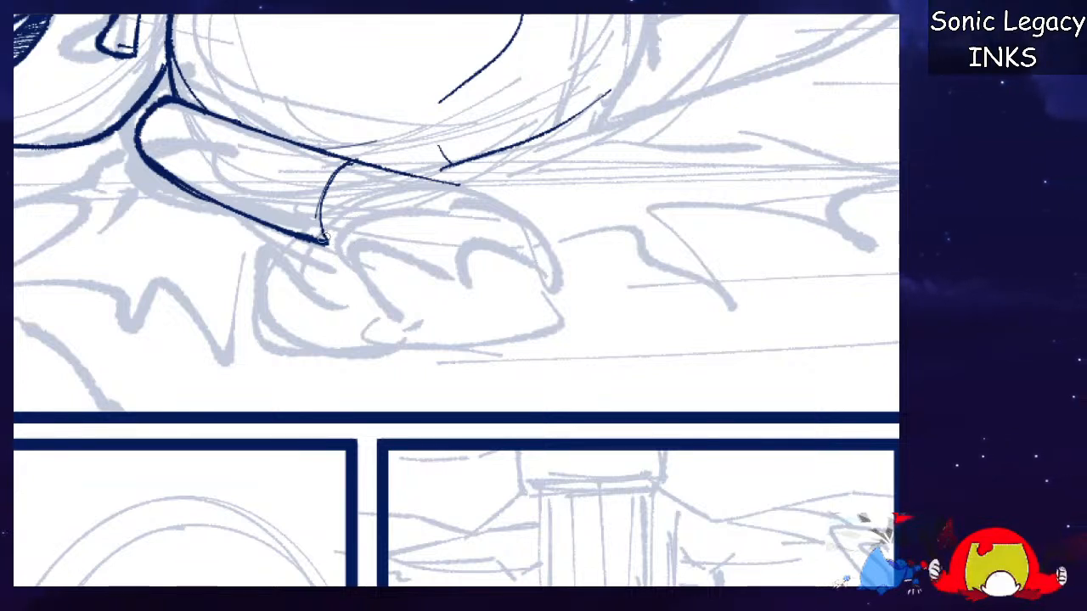
pyautogui.moveTo(317, 240)
pyautogui.mouseDown()
pyautogui.moveTo(417, 252)
pyautogui.moveTo(518, 287)
pyautogui.mouseUp()
pyautogui.hotkey('ctrl', 'z')
pyautogui.hotkey('ctrl', 'z')
# Thicken both long edges of the arm and connect the torso's side line to the inner edge.
pyautogui.moveTo(637, 41); pyautogui.dragTo(515, 236)
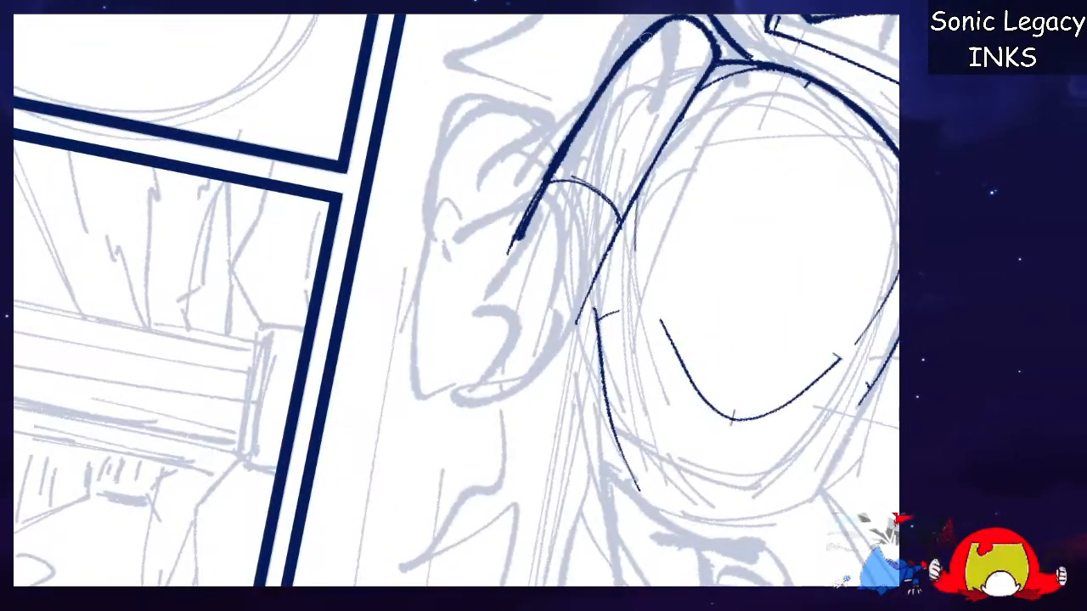
pyautogui.moveTo(680, 113); pyautogui.dragTo(576, 331)
pyautogui.moveTo(595, 272); pyautogui.dragTo(602, 362)
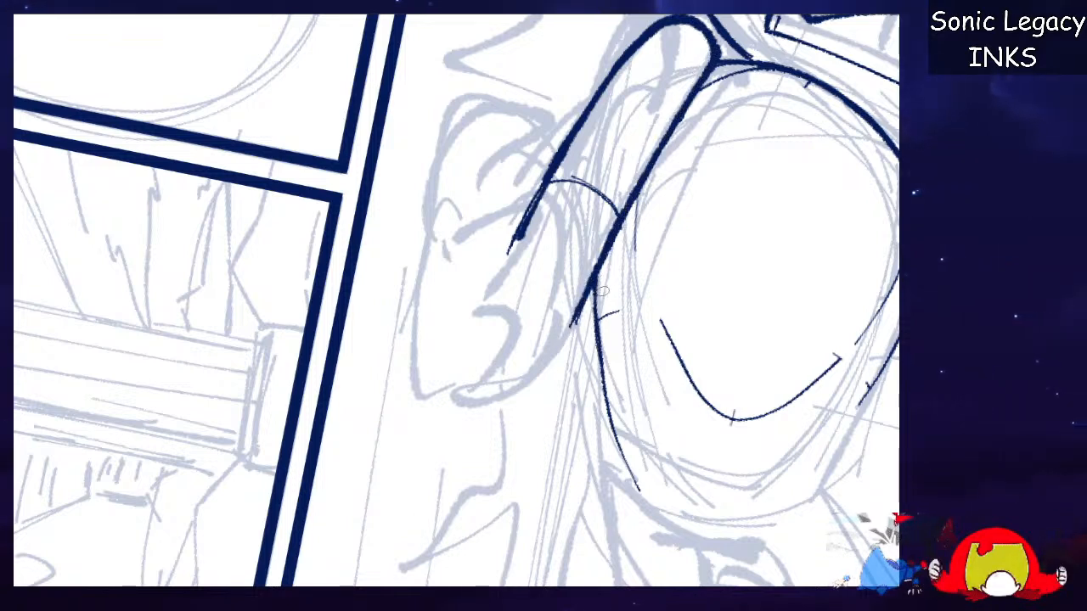
pyautogui.moveTo(594, 277); pyautogui.dragTo(600, 370)
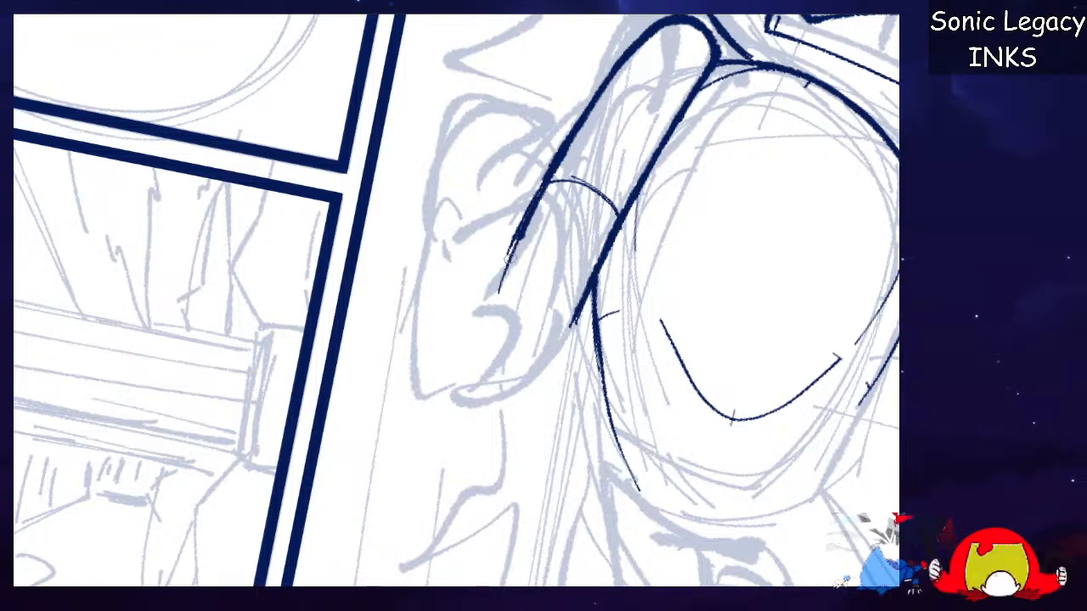
# Sketch a round guide for the hand at the arm's end and ink the curved glove cuff over it.
pyautogui.moveTo(368, 197)
pyautogui.mouseDown()
pyautogui.moveTo(506, 248)
pyautogui.moveTo(521, 384)
pyautogui.mouseUp()
pyautogui.moveTo(356, 431); pyautogui.dragTo(499, 445)
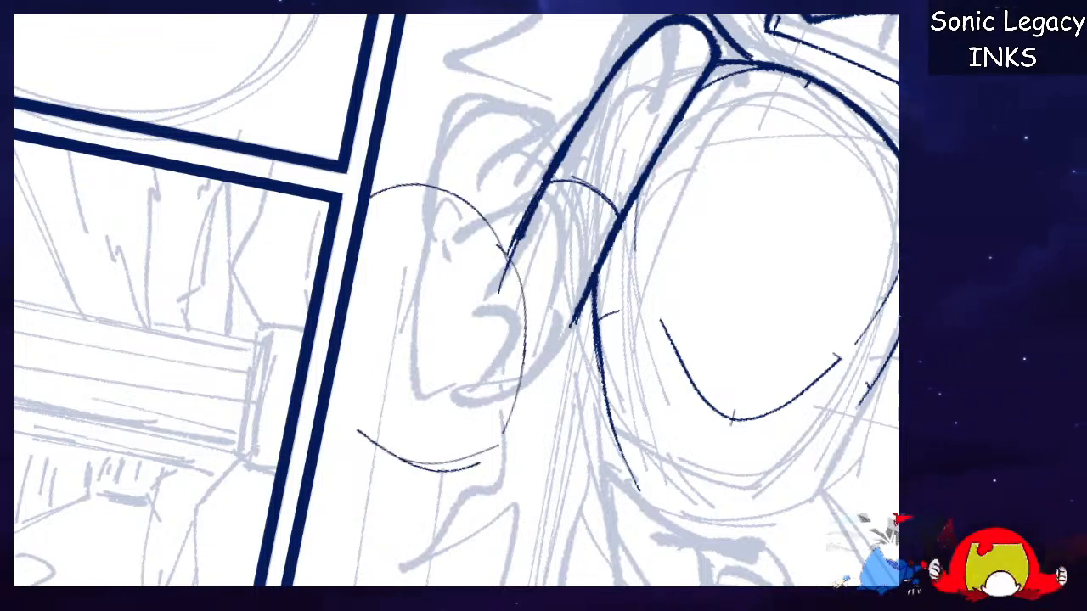
pyautogui.press('5')
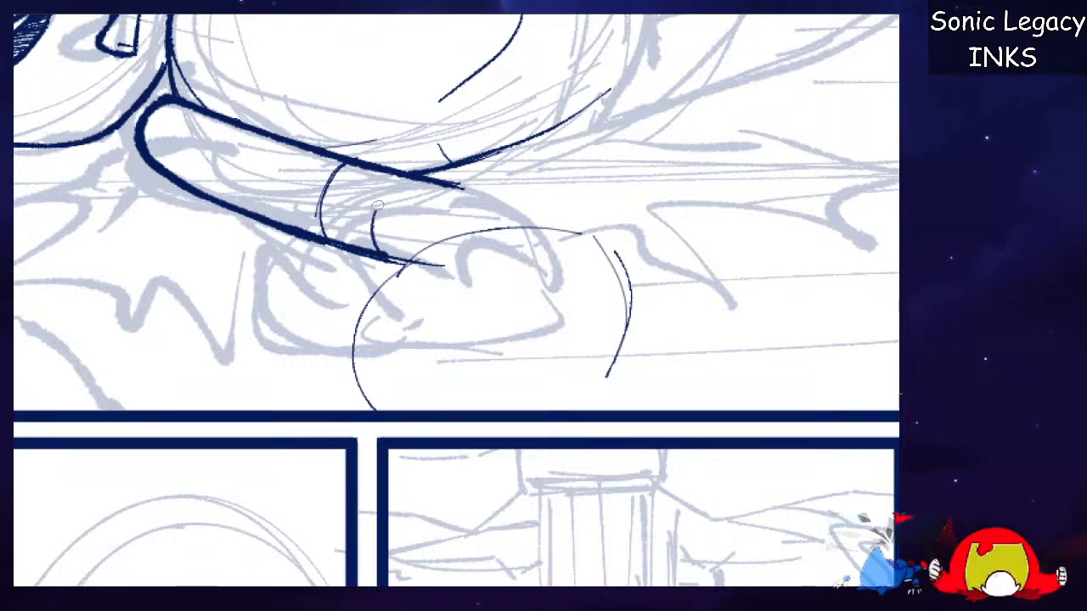
pyautogui.hotkey('ctrl', 'z')
pyautogui.hotkey('ctrl', 'z')
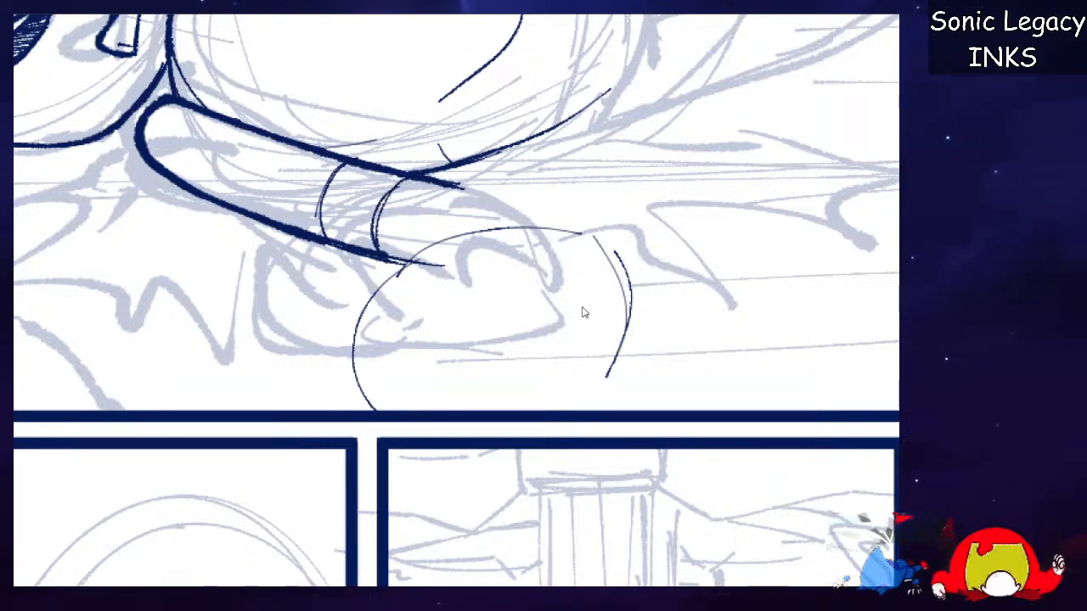
pyautogui.moveTo(368, 290)
pyautogui.mouseDown()
pyautogui.moveTo(577, 222)
pyautogui.moveTo(598, 242)
pyautogui.mouseUp()
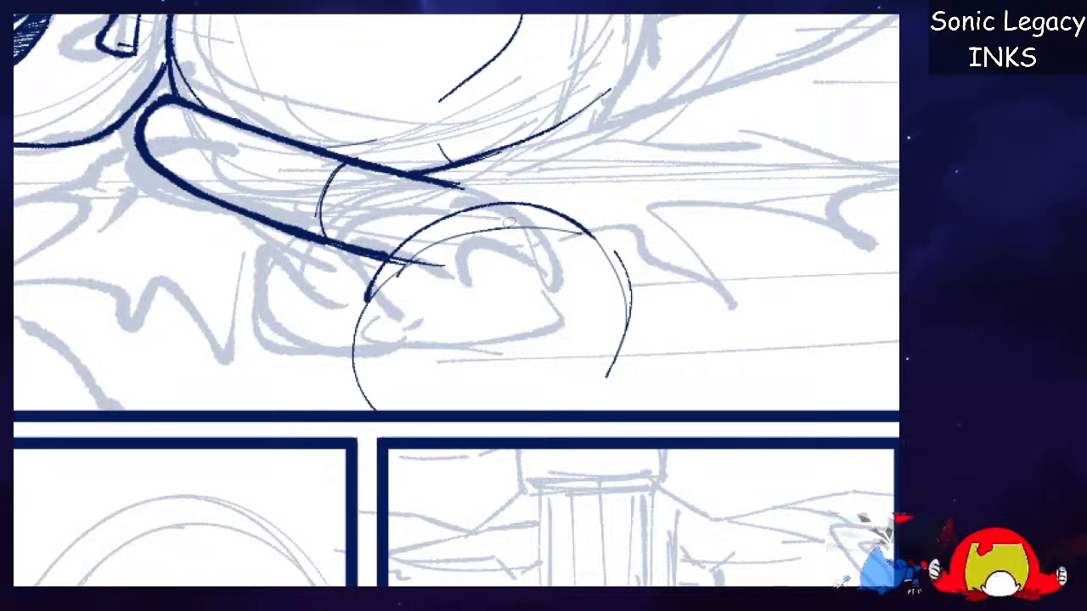
pyautogui.moveTo(368, 274)
pyautogui.mouseDown()
pyautogui.moveTo(477, 173)
pyautogui.moveTo(570, 219)
pyautogui.mouseUp()
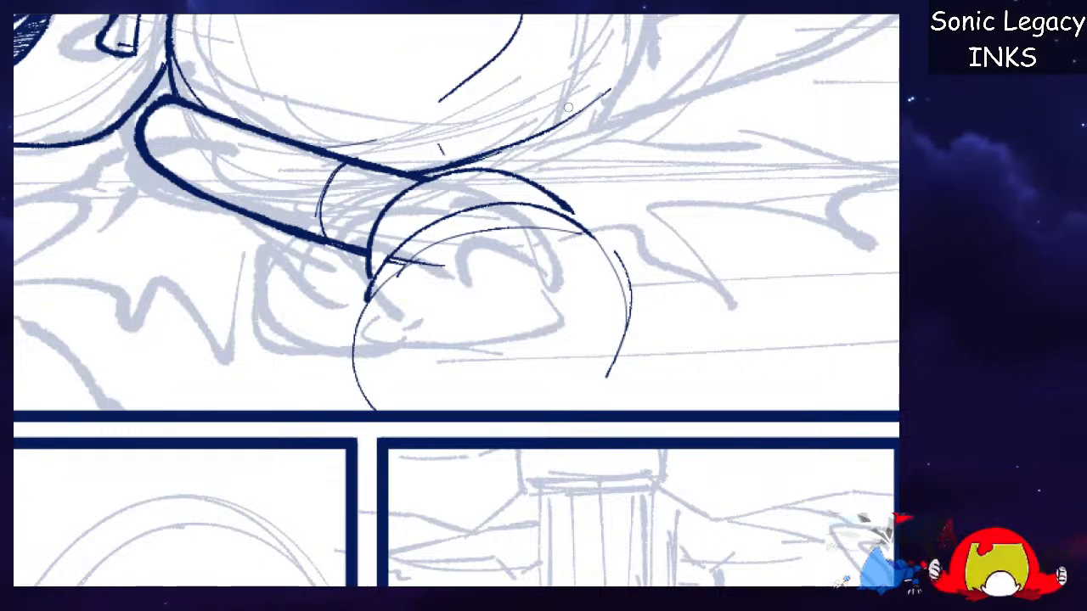
# Redraw the torso's lower edge where it meets the cuff and erase the wrist curve and overshooting arm lines.
pyautogui.moveTo(410, 168)
pyautogui.mouseDown()
pyautogui.moveTo(518, 137)
pyautogui.moveTo(629, 66)
pyautogui.mouseUp()
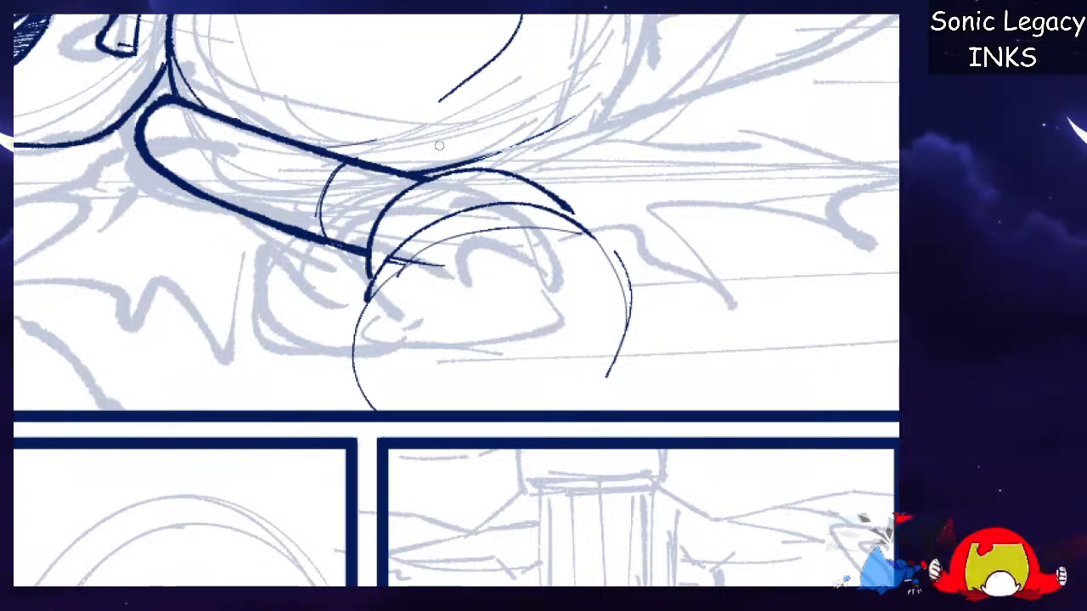
pyautogui.moveTo(416, 176); pyautogui.dragTo(612, 100)
pyautogui.hotkey('ctrl', 'z')
pyautogui.moveTo(422, 176); pyautogui.dragTo(610, 100)
pyautogui.hotkey('ctrl', 'z')
pyautogui.moveTo(415, 178); pyautogui.dragTo(586, 109)
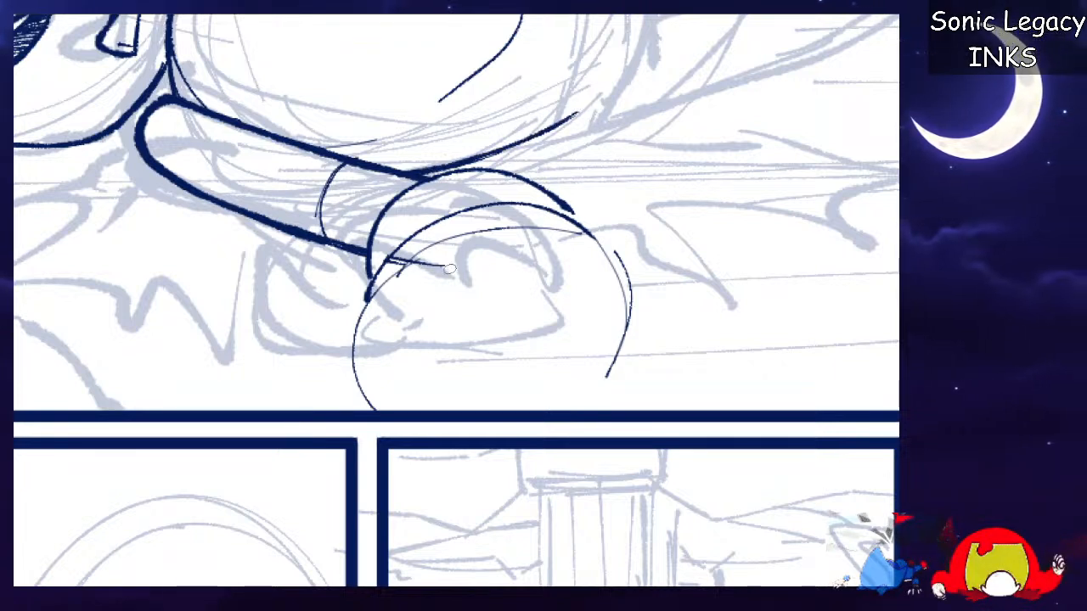
pyautogui.moveTo(394, 264); pyautogui.dragTo(389, 258)
pyautogui.moveTo(325, 234)
pyautogui.mouseDown()
pyautogui.moveTo(332, 177)
pyautogui.moveTo(316, 209)
pyautogui.mouseUp()
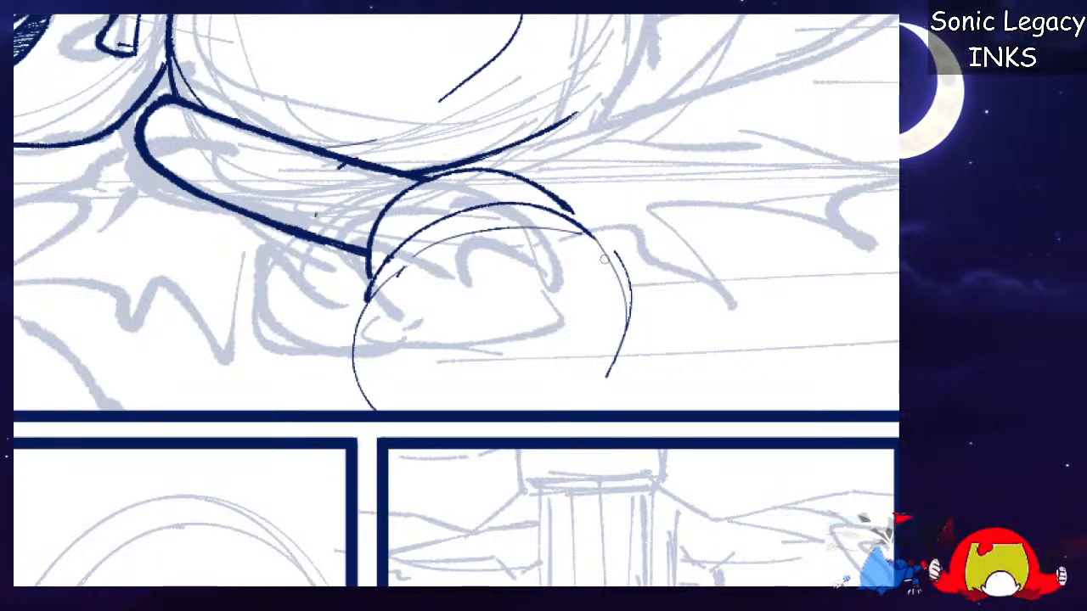
# Ink the contour lines on the back of the glove below the cuff and the hand's outer side.
pyautogui.scroll(-10, 458, 304)
pyautogui.scroll(10, 462, 303)
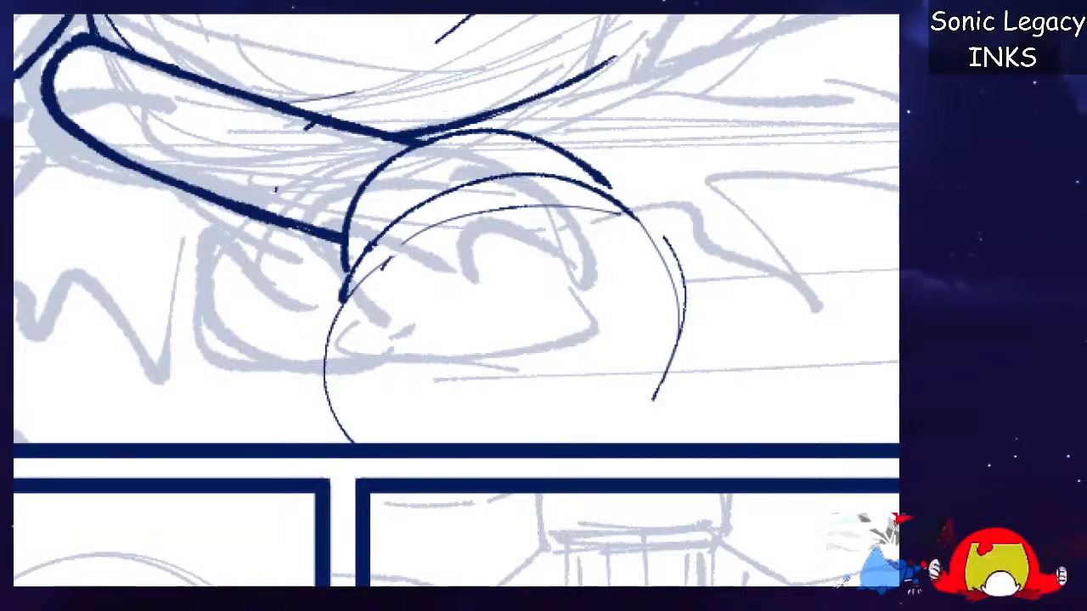
pyautogui.moveTo(339, 307)
pyautogui.mouseDown()
pyautogui.moveTo(336, 328)
pyautogui.moveTo(450, 231)
pyautogui.moveTo(501, 247)
pyautogui.moveTo(613, 219)
pyautogui.moveTo(679, 289)
pyautogui.mouseUp()
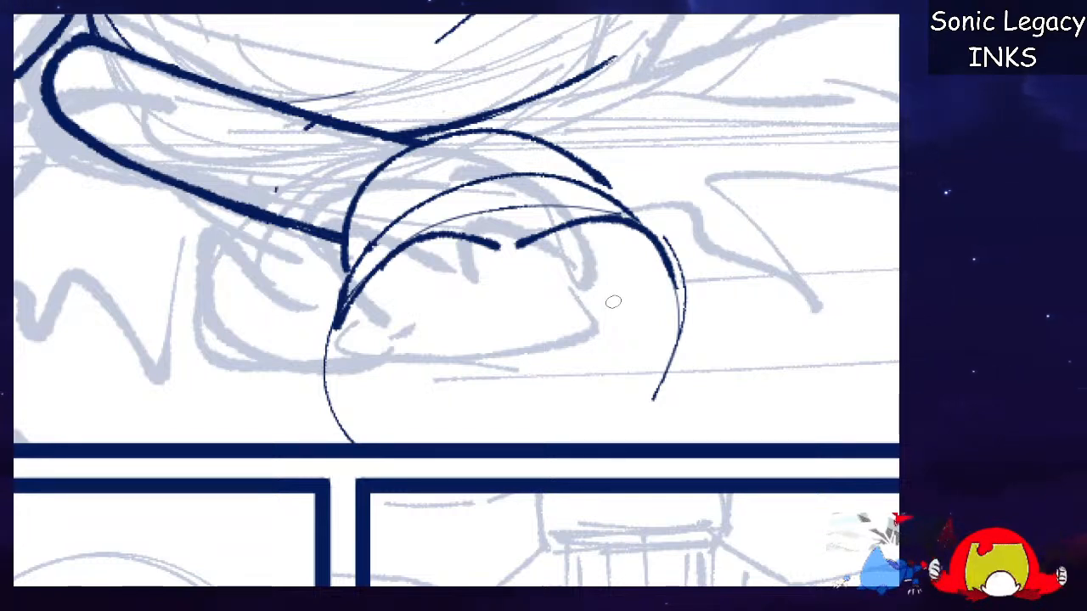
pyautogui.moveTo(338, 320); pyautogui.dragTo(326, 440)
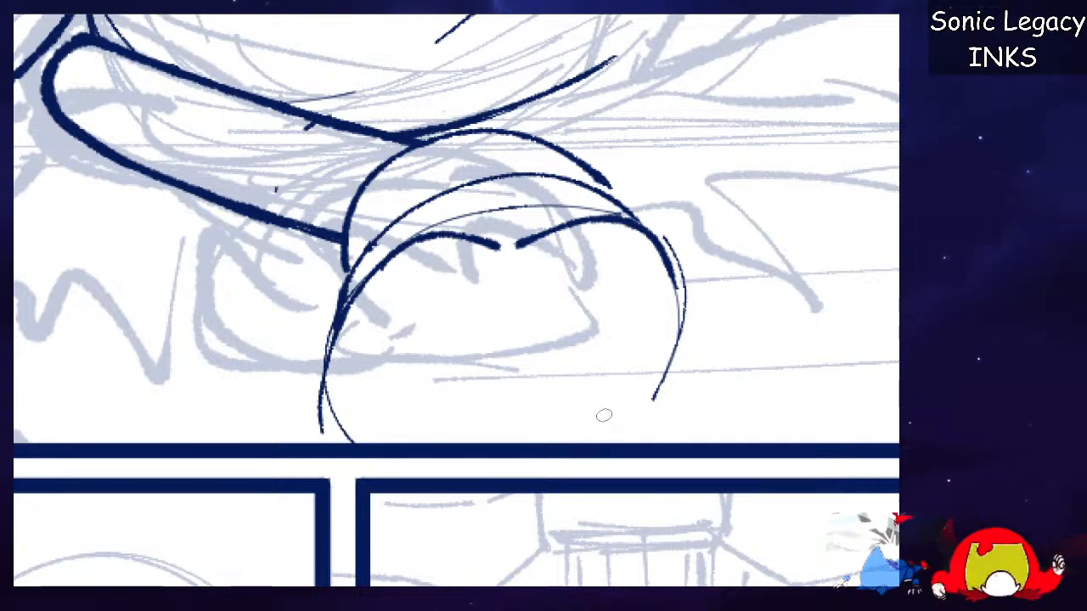
# Try to ink a row of rounded, overlapping fingers from the glove down to the panel border.
pyautogui.moveTo(581, 448)
pyautogui.mouseDown()
pyautogui.moveTo(589, 275)
pyautogui.moveTo(637, 387)
pyautogui.mouseUp()
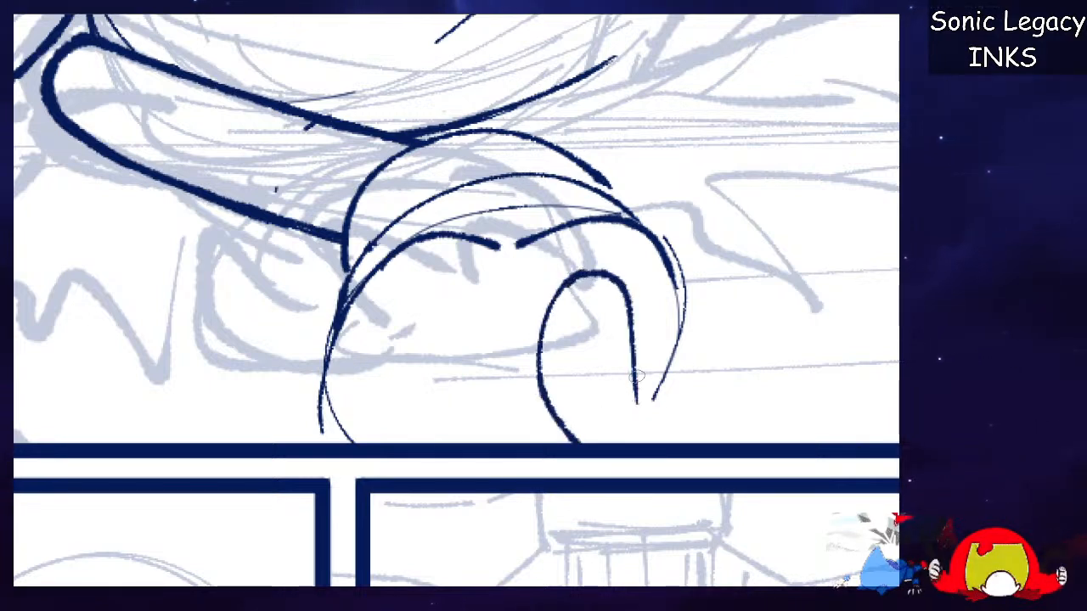
pyautogui.moveTo(470, 434)
pyautogui.mouseDown()
pyautogui.moveTo(520, 278)
pyautogui.moveTo(540, 314)
pyautogui.mouseUp()
pyautogui.moveTo(397, 439)
pyautogui.mouseDown()
pyautogui.moveTo(359, 401)
pyautogui.moveTo(435, 286)
pyautogui.moveTo(450, 333)
pyautogui.mouseUp()
pyautogui.moveTo(324, 443)
pyautogui.mouseDown()
pyautogui.moveTo(348, 311)
pyautogui.moveTo(365, 380)
pyautogui.mouseUp()
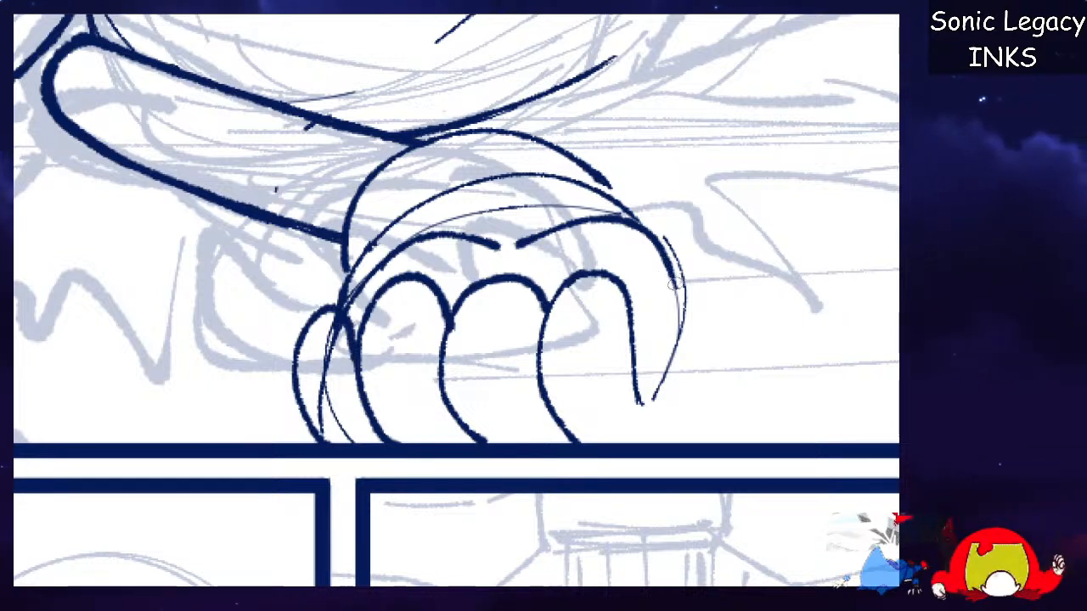
pyautogui.hotkey('ctrl', 'z')
pyautogui.hotkey('ctrl', 'z')
pyautogui.hotkey('ctrl', 'z')
pyautogui.hotkey('ctrl', 'z')
pyautogui.hotkey('ctrl', 'z')
pyautogui.hotkey('ctrl', 'z')
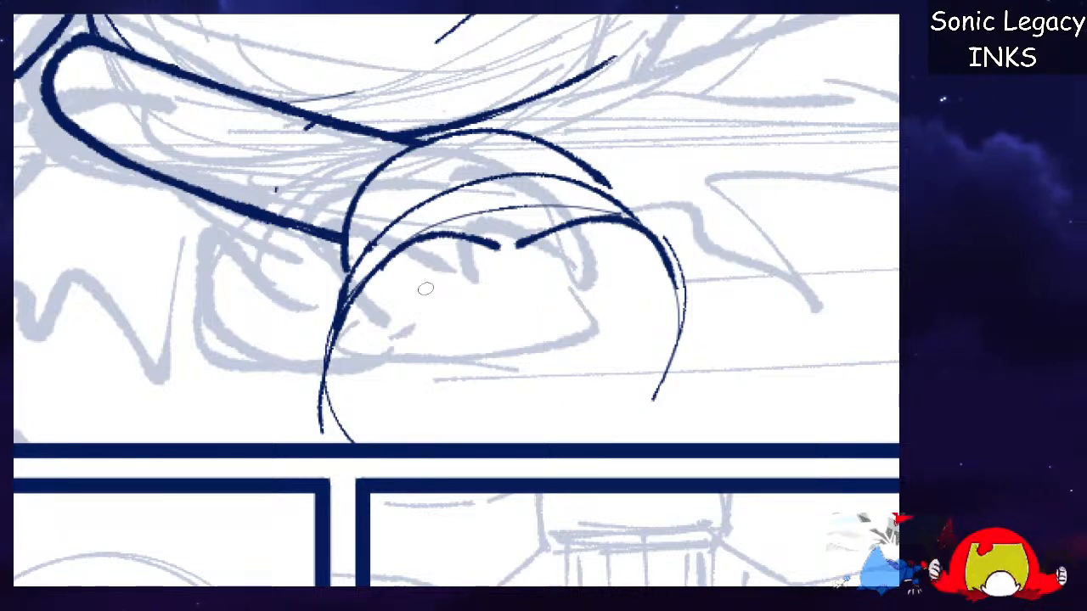
# Try to ink an outstretched thumb and separate, downward-pointing fingers on the glove above the panel border.
pyautogui.moveTo(360, 288)
pyautogui.mouseDown()
pyautogui.moveTo(303, 345)
pyautogui.moveTo(176, 370)
pyautogui.moveTo(268, 429)
pyautogui.moveTo(346, 435)
pyautogui.moveTo(355, 298)
pyautogui.moveTo(430, 354)
pyautogui.moveTo(434, 402)
pyautogui.mouseUp()
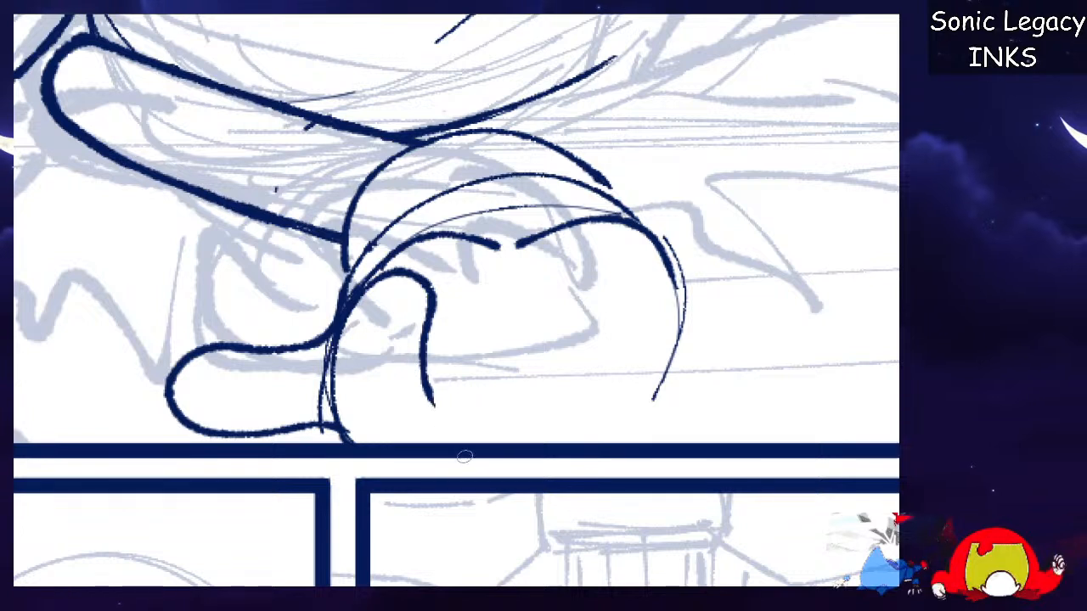
pyautogui.hotkey('ctrl', 'z')
pyautogui.moveTo(348, 438)
pyautogui.mouseDown()
pyautogui.moveTo(341, 363)
pyautogui.moveTo(411, 296)
pyautogui.moveTo(432, 315)
pyautogui.moveTo(459, 442)
pyautogui.moveTo(466, 342)
pyautogui.moveTo(488, 310)
pyautogui.moveTo(539, 382)
pyautogui.moveTo(551, 438)
pyautogui.moveTo(635, 331)
pyautogui.moveTo(632, 440)
pyautogui.mouseUp()
pyautogui.moveTo(644, 336)
pyautogui.mouseDown()
pyautogui.moveTo(698, 304)
pyautogui.moveTo(663, 445)
pyautogui.mouseUp()
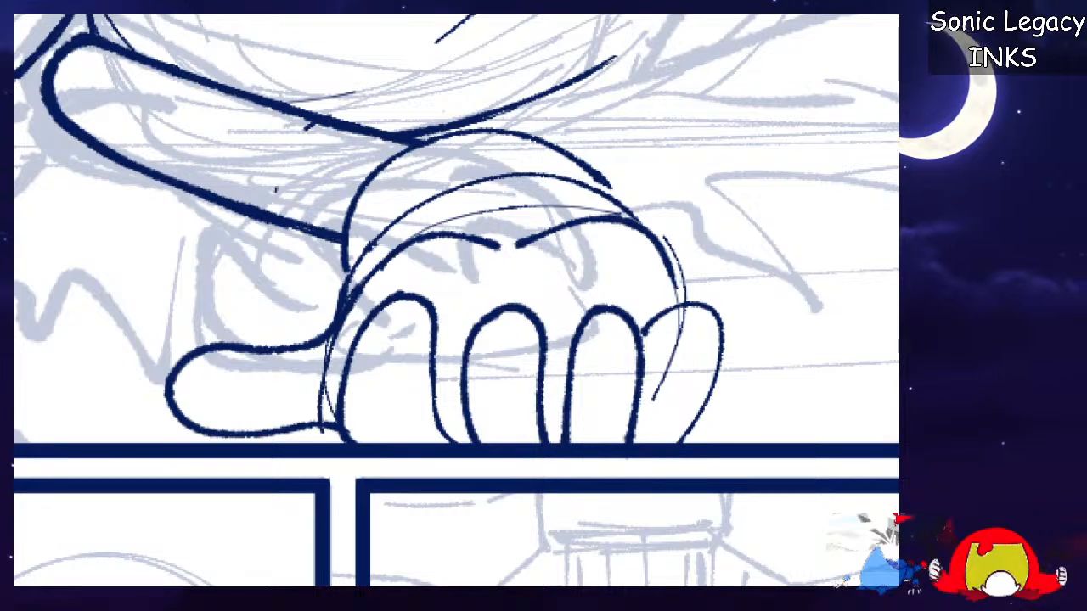
pyautogui.scroll(-5, 459, 302)
pyautogui.scroll(1, 460, 303)
pyautogui.scroll(1, 459, 302)
pyautogui.hotkey('ctrl', 'z')
pyautogui.hotkey('ctrl', 'z')
pyautogui.hotkey('ctrl', 'z')
pyautogui.hotkey('ctrl', 'z')
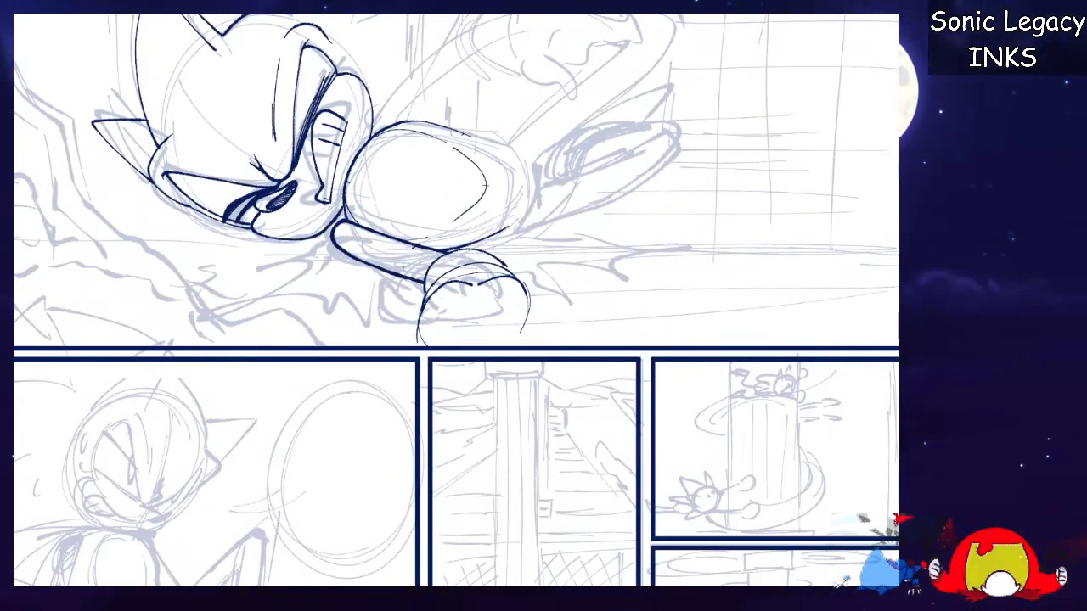
# Erase the middle of the glove cuff's arcs and darken the cuff's edge and the hand's outer side.
pyautogui.scroll(3, 459, 302)
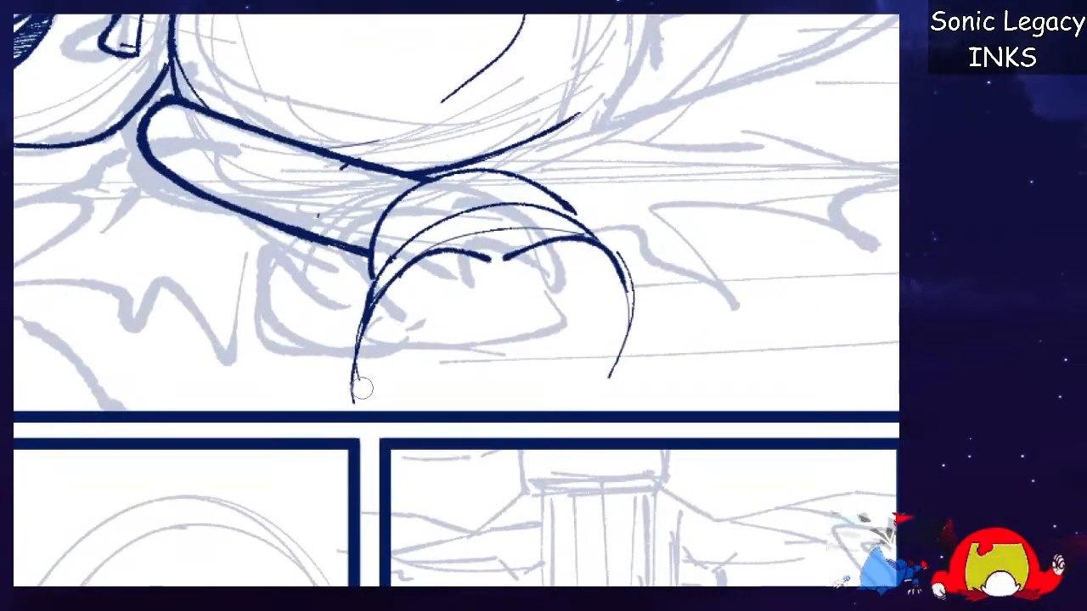
pyautogui.hotkey('ctrl', 'z')
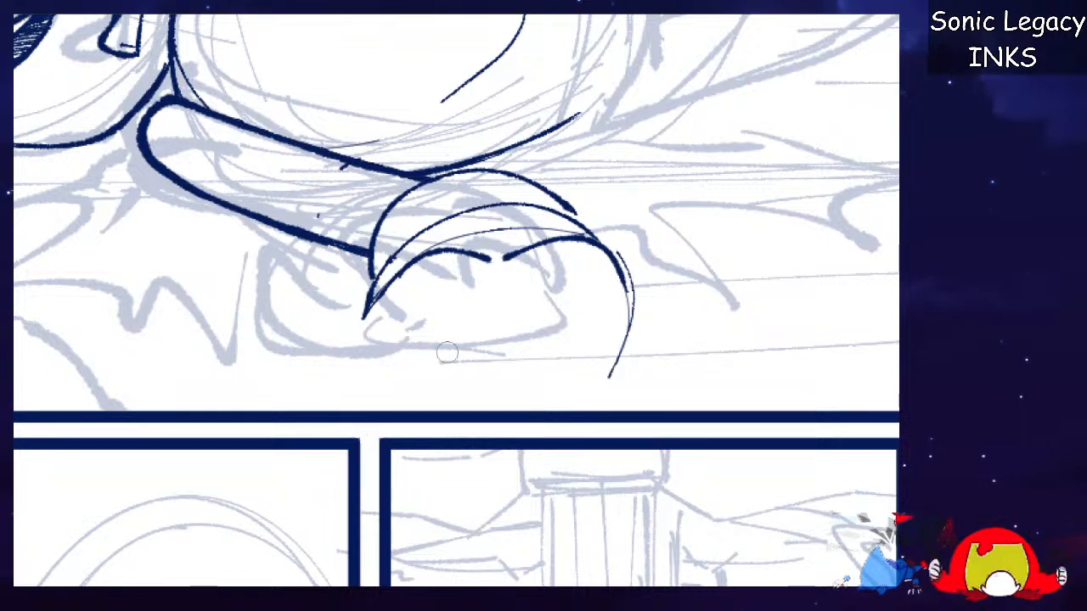
pyautogui.hotkey('ctrl', 'z')
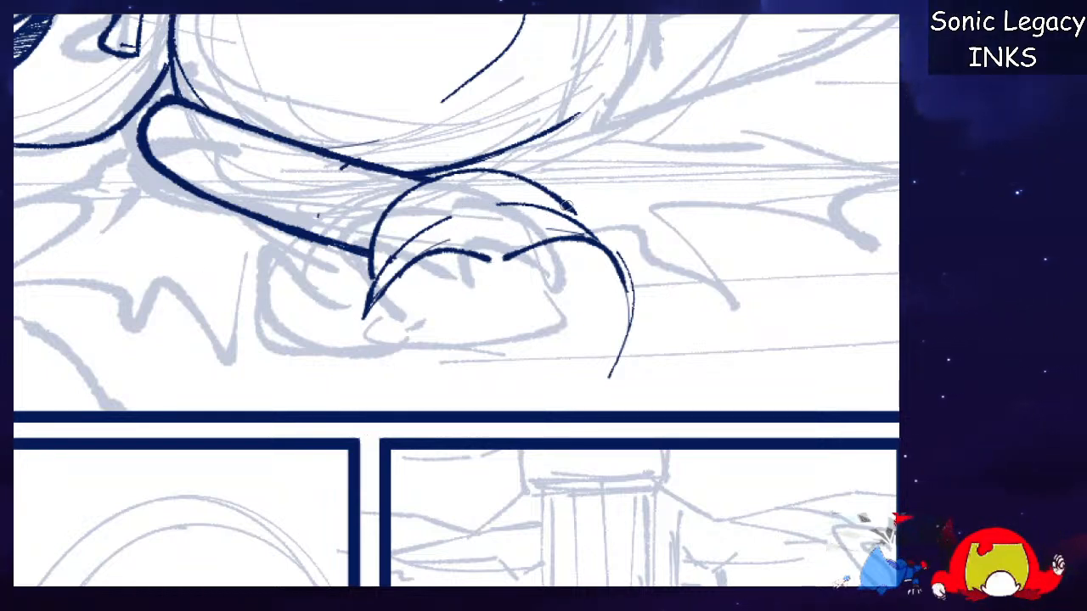
pyautogui.moveTo(626, 303)
pyautogui.mouseDown()
pyautogui.moveTo(633, 327)
pyautogui.moveTo(616, 393)
pyautogui.mouseUp()
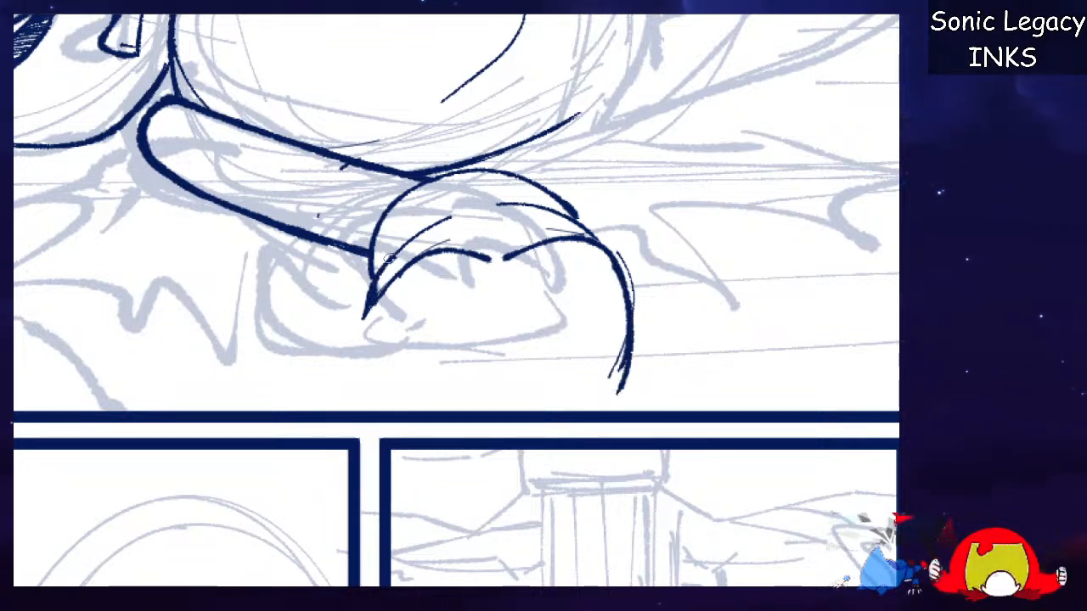
pyautogui.moveTo(448, 217)
pyautogui.mouseDown()
pyautogui.moveTo(373, 286)
pyautogui.moveTo(361, 332)
pyautogui.mouseUp()
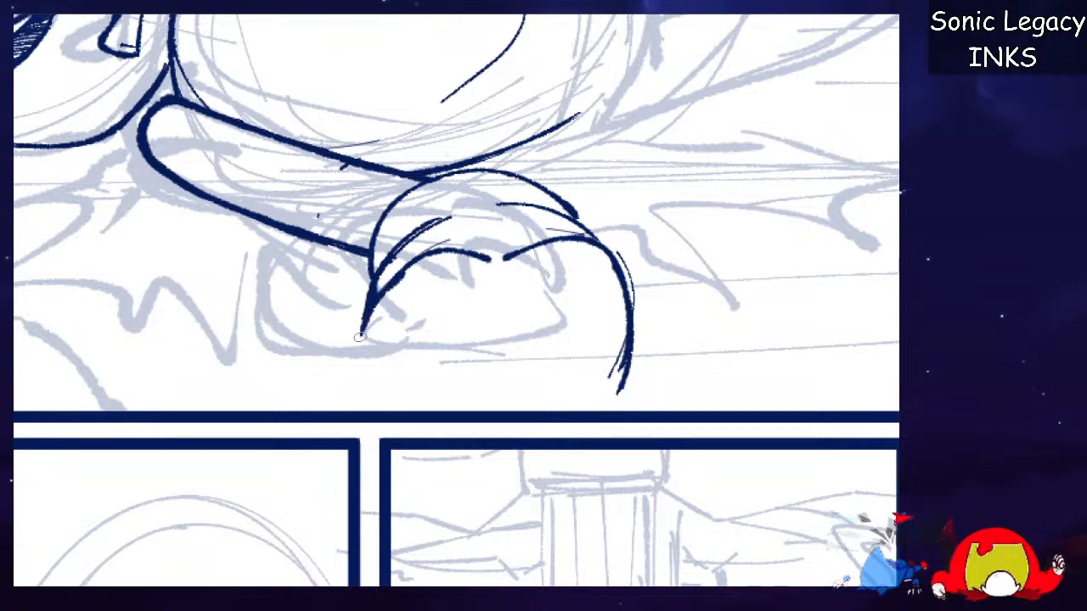
pyautogui.hotkey('ctrl', 'z')
pyautogui.moveTo(401, 282)
pyautogui.mouseDown()
pyautogui.moveTo(360, 318)
pyautogui.moveTo(253, 352)
pyautogui.moveTo(359, 388)
pyautogui.moveTo(321, 367)
pyautogui.moveTo(293, 273)
pyautogui.moveTo(359, 303)
pyautogui.mouseUp()
pyautogui.hotkey('ctrl', 'z')
pyautogui.hotkey('ctrl', 'z')
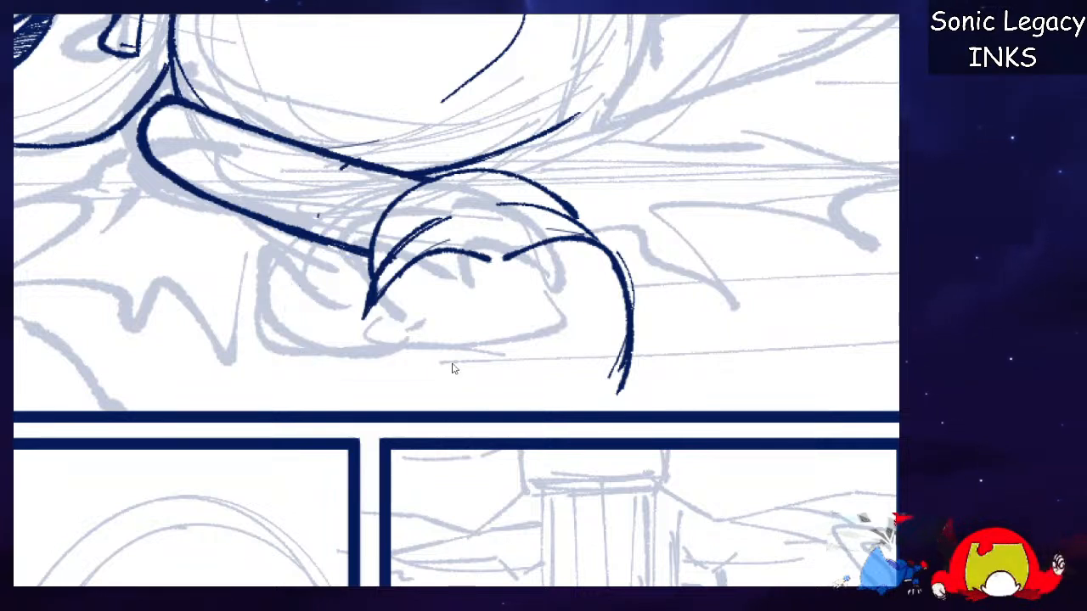
# Try to ink a curved dividing line from the middle of the glove's back toward the panel border.
pyautogui.moveTo(505, 258); pyautogui.dragTo(465, 321)
pyautogui.hotkey('ctrl', 'z')
pyautogui.moveTo(508, 255); pyautogui.dragTo(459, 338)
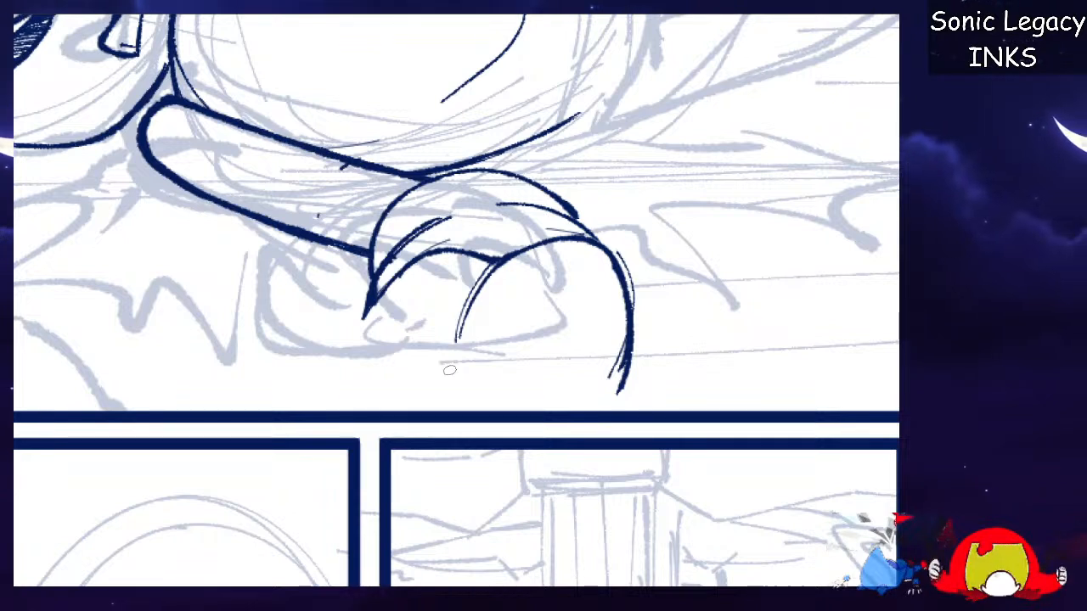
pyautogui.hotkey('ctrl', 'z')
pyautogui.hotkey('ctrl', 'z')
pyautogui.hotkey('ctrl', 'z')
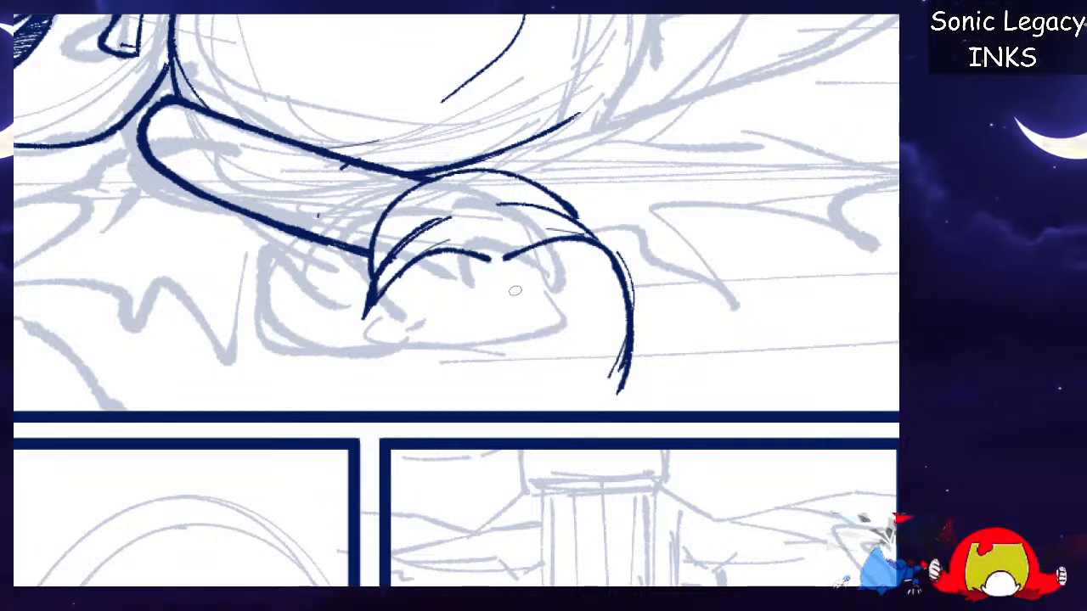
# Replace the old hand contours with a new rounded arc below the cuff, a sloping outer side and an outstretched thumb.
pyautogui.moveTo(490, 260)
pyautogui.mouseDown()
pyautogui.moveTo(432, 257)
pyautogui.moveTo(369, 318)
pyautogui.moveTo(582, 244)
pyautogui.moveTo(629, 351)
pyautogui.moveTo(614, 250)
pyautogui.mouseUp()
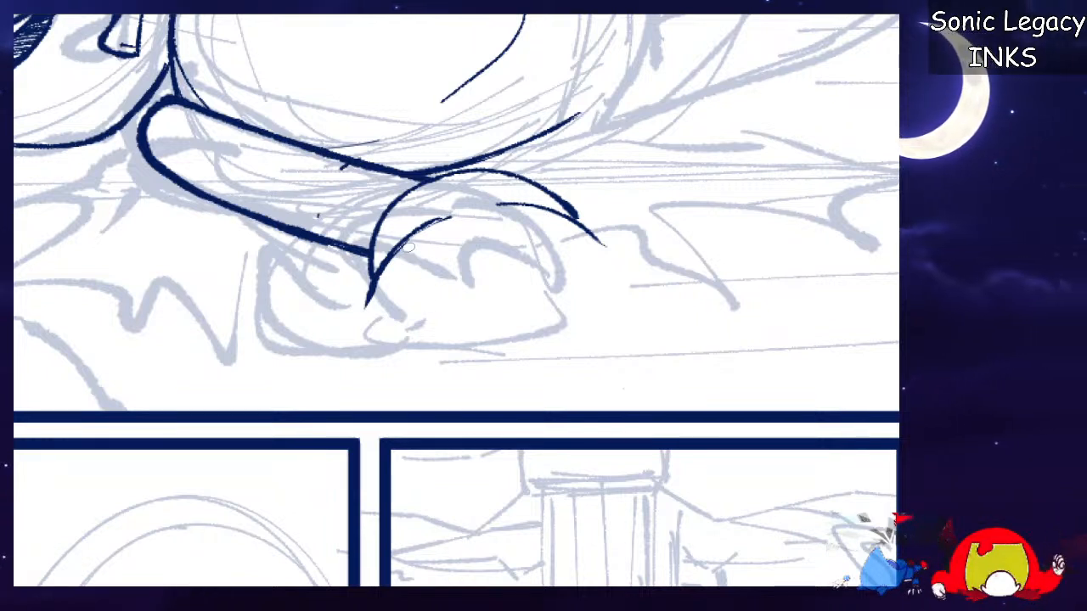
pyautogui.moveTo(375, 284); pyautogui.dragTo(357, 349)
pyautogui.moveTo(369, 299)
pyautogui.mouseDown()
pyautogui.moveTo(413, 261)
pyautogui.moveTo(540, 272)
pyautogui.moveTo(633, 306)
pyautogui.moveTo(650, 347)
pyautogui.mouseUp()
pyautogui.moveTo(406, 265)
pyautogui.mouseDown()
pyautogui.moveTo(331, 293)
pyautogui.moveTo(259, 348)
pyautogui.moveTo(409, 355)
pyautogui.moveTo(360, 422)
pyautogui.moveTo(365, 440)
pyautogui.mouseUp()
pyautogui.hotkey('ctrl', 'z')
# Ink a row of rounded, overlapping fingers running across the panel border, plus the hand's crease and outer side.
pyautogui.moveTo(401, 352)
pyautogui.mouseDown()
pyautogui.moveTo(375, 402)
pyautogui.moveTo(370, 472)
pyautogui.moveTo(497, 384)
pyautogui.mouseUp()
pyautogui.moveTo(419, 383)
pyautogui.mouseDown()
pyautogui.moveTo(503, 372)
pyautogui.moveTo(461, 462)
pyautogui.mouseUp()
pyautogui.moveTo(526, 270); pyautogui.dragTo(541, 321)
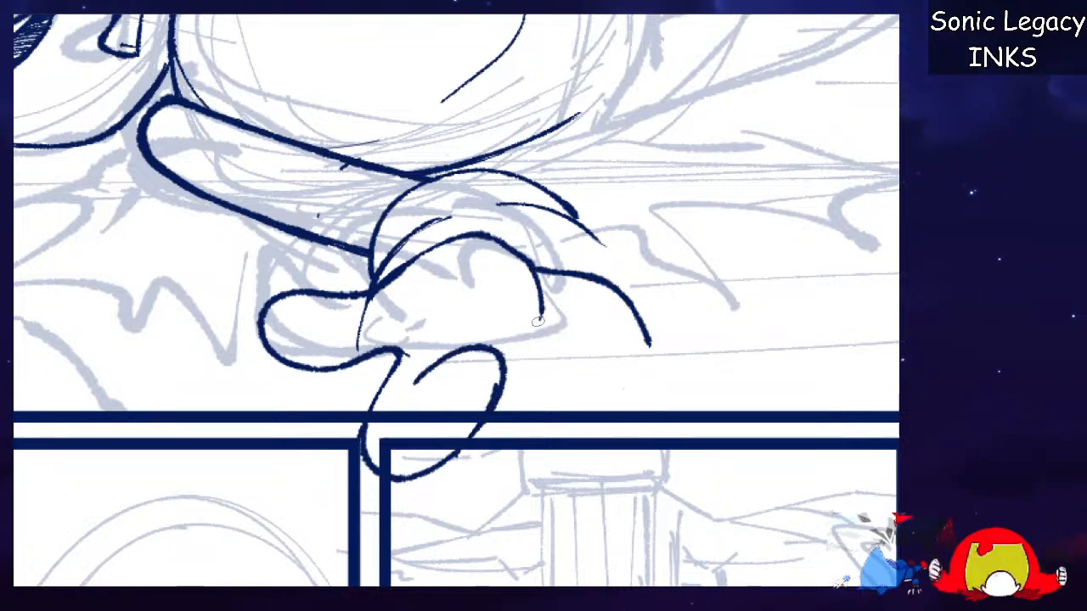
pyautogui.moveTo(466, 447)
pyautogui.mouseDown()
pyautogui.moveTo(457, 465)
pyautogui.moveTo(569, 389)
pyautogui.moveTo(503, 384)
pyautogui.moveTo(499, 397)
pyautogui.mouseUp()
pyautogui.moveTo(635, 327)
pyautogui.mouseDown()
pyautogui.moveTo(620, 398)
pyautogui.moveTo(575, 500)
pyautogui.mouseUp()
pyautogui.moveTo(611, 409); pyautogui.dragTo(657, 434)
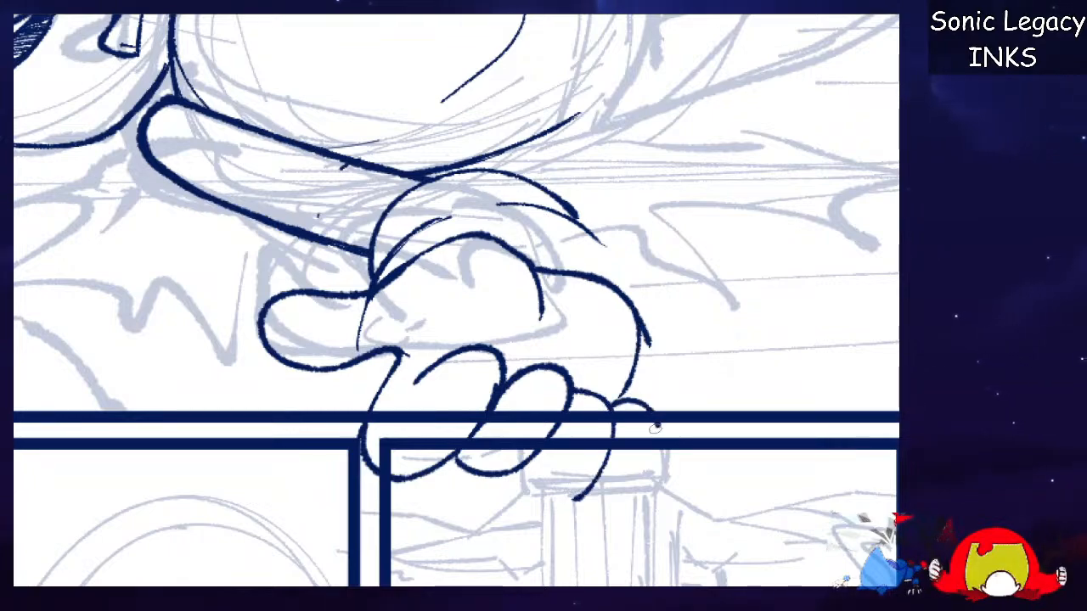
# Extend the cuff's outer edge in a thick curve down to the back of the hand.
pyautogui.hotkey('ctrl', '-')
pyautogui.hotkey('ctrl', '-')
pyautogui.hotkey('ctrl', '-')
pyautogui.hotkey('ctrl', '-')
pyautogui.hotkey('ctrl', '-')
pyautogui.hotkey('ctrl', '+')
pyautogui.hotkey('ctrl', '+')
pyautogui.hotkey('ctrl', '+')
pyautogui.hotkey('ctrl', '+')
pyautogui.hotkey('ctrl', '+')
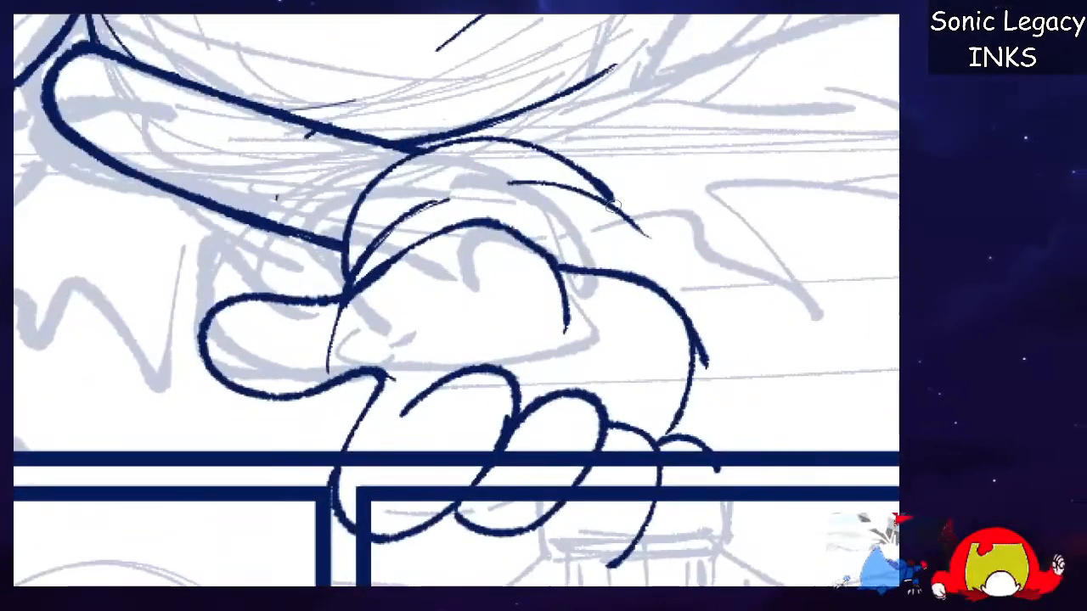
pyautogui.moveTo(612, 204)
pyautogui.mouseDown()
pyautogui.moveTo(643, 232)
pyautogui.moveTo(655, 293)
pyautogui.moveTo(574, 191)
pyautogui.mouseUp()
pyautogui.hotkey('ctrl', 'z')
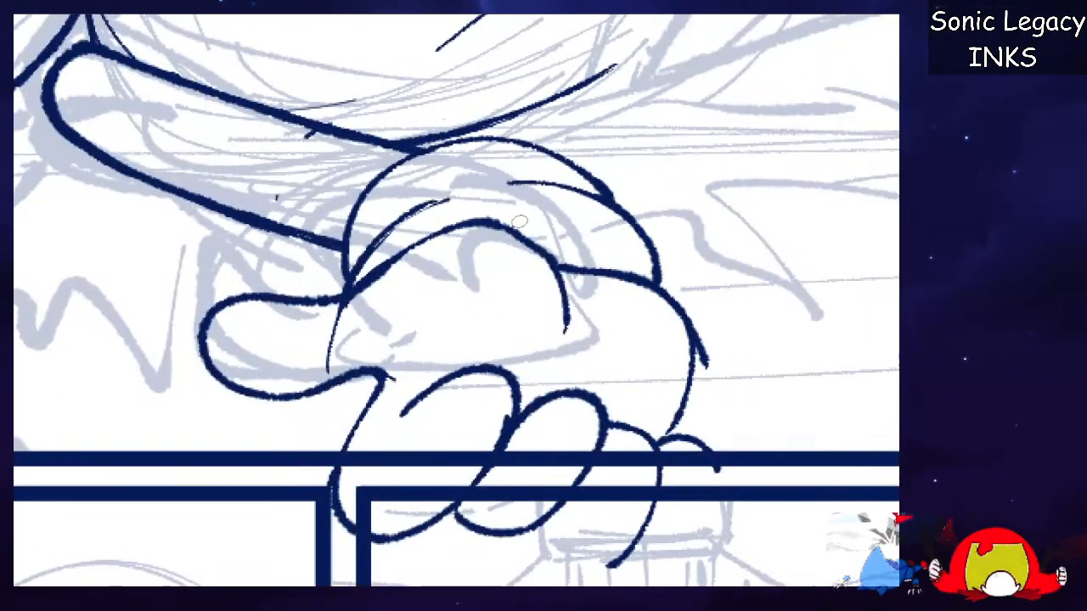
# Hatch the gap between the cuff and the hand, and trim and finish the finger lines at the panel border.
pyautogui.moveTo(646, 357); pyautogui.dragTo(580, 145)
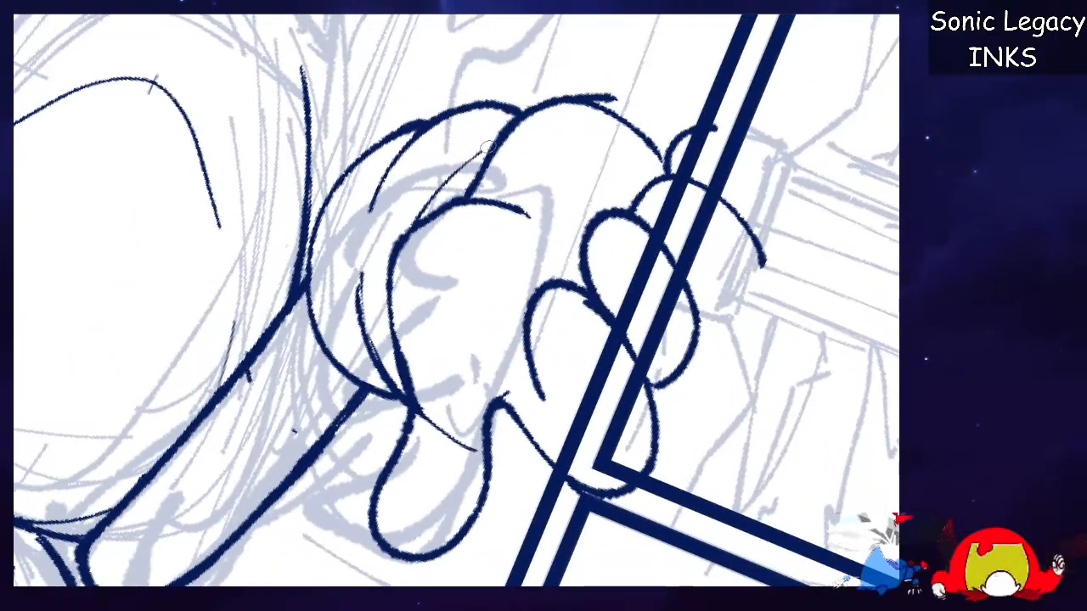
pyautogui.moveTo(429, 207); pyautogui.dragTo(480, 166)
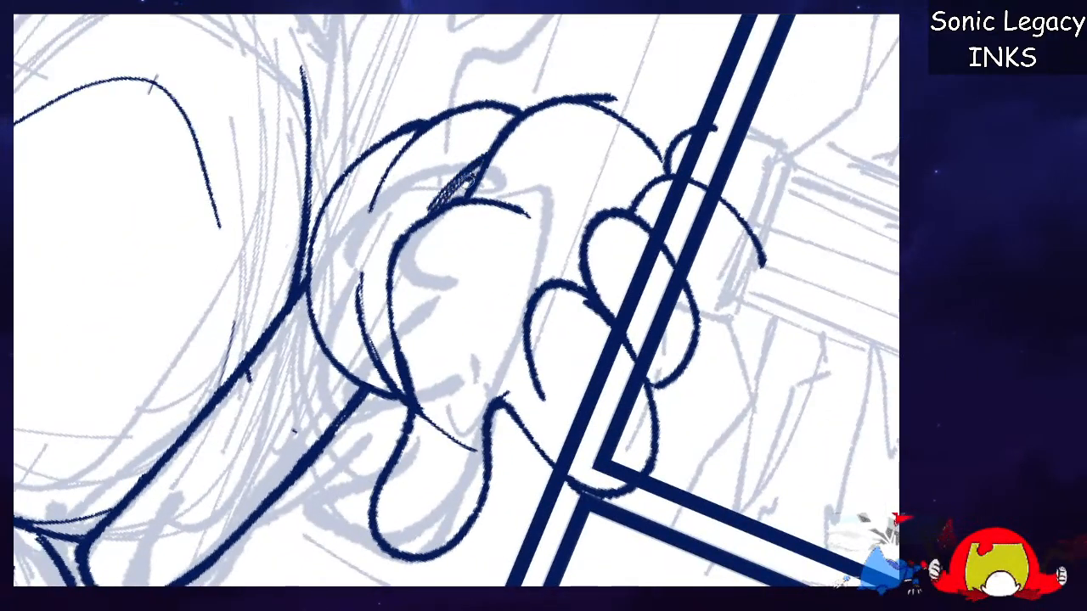
pyautogui.moveTo(717, 132)
pyautogui.mouseDown()
pyautogui.moveTo(557, 510)
pyautogui.moveTo(654, 392)
pyautogui.moveTo(708, 294)
pyautogui.moveTo(726, 203)
pyautogui.moveTo(739, 246)
pyautogui.moveTo(769, 230)
pyautogui.mouseUp()
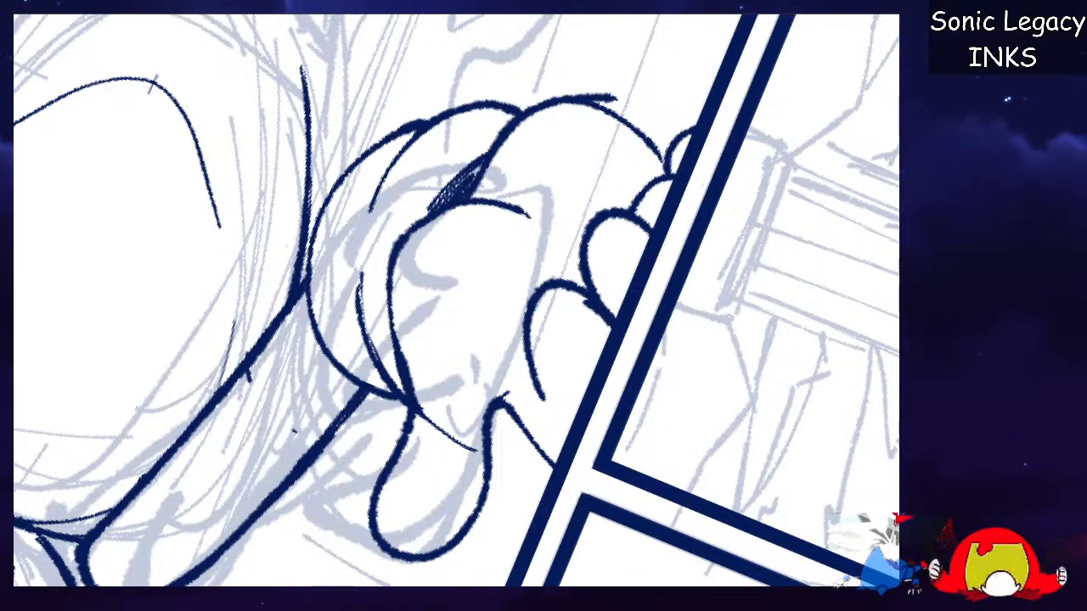
pyautogui.moveTo(539, 389); pyautogui.dragTo(566, 450)
pyautogui.hotkey('ctrl', 'z')
pyautogui.moveTo(538, 388); pyautogui.dragTo(550, 419)
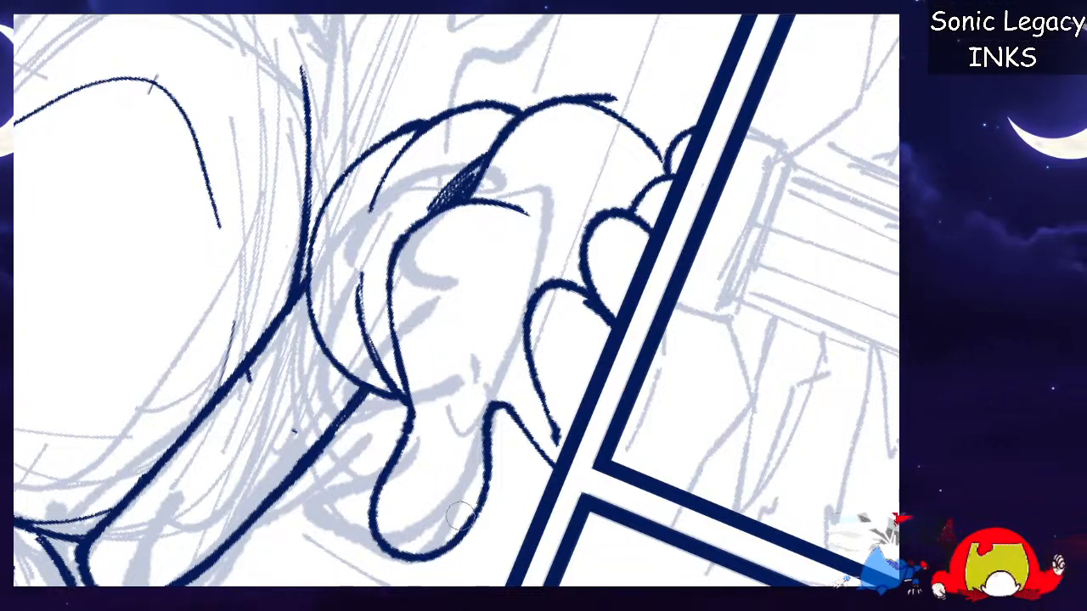
# Erase the outstretched thumb from the glove.
pyautogui.hotkey('ctrl', '-')
pyautogui.hotkey('ctrl', '-')
pyautogui.hotkey('ctrl', '-')
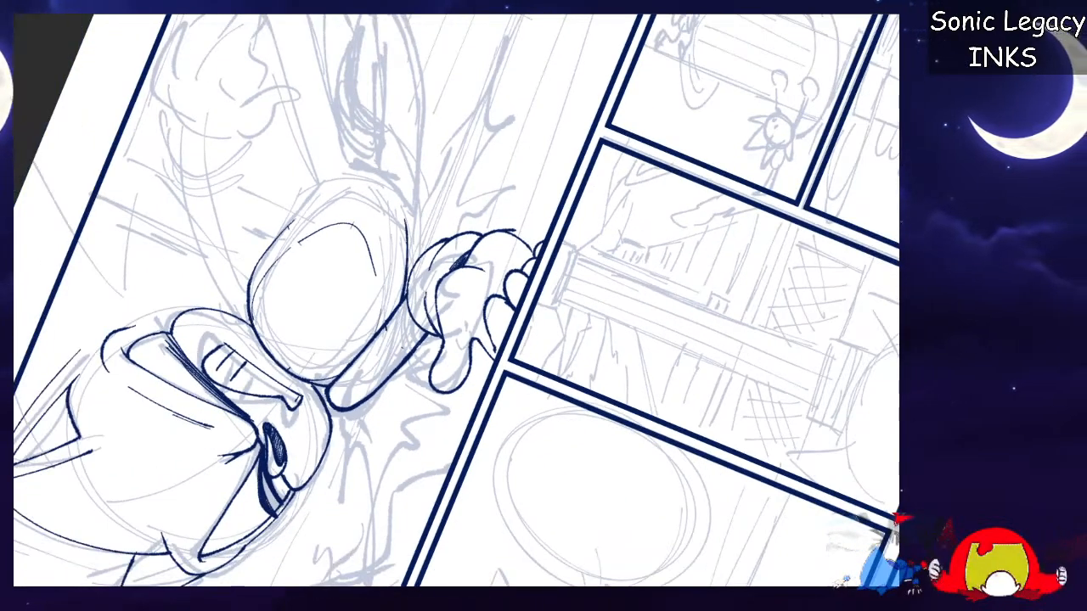
pyautogui.hotkey('ctrl', '+')
pyautogui.hotkey('ctrl', '+')
pyautogui.moveTo(430, 379)
pyautogui.mouseDown()
pyautogui.moveTo(402, 442)
pyautogui.moveTo(455, 469)
pyautogui.moveTo(483, 379)
pyautogui.mouseUp()
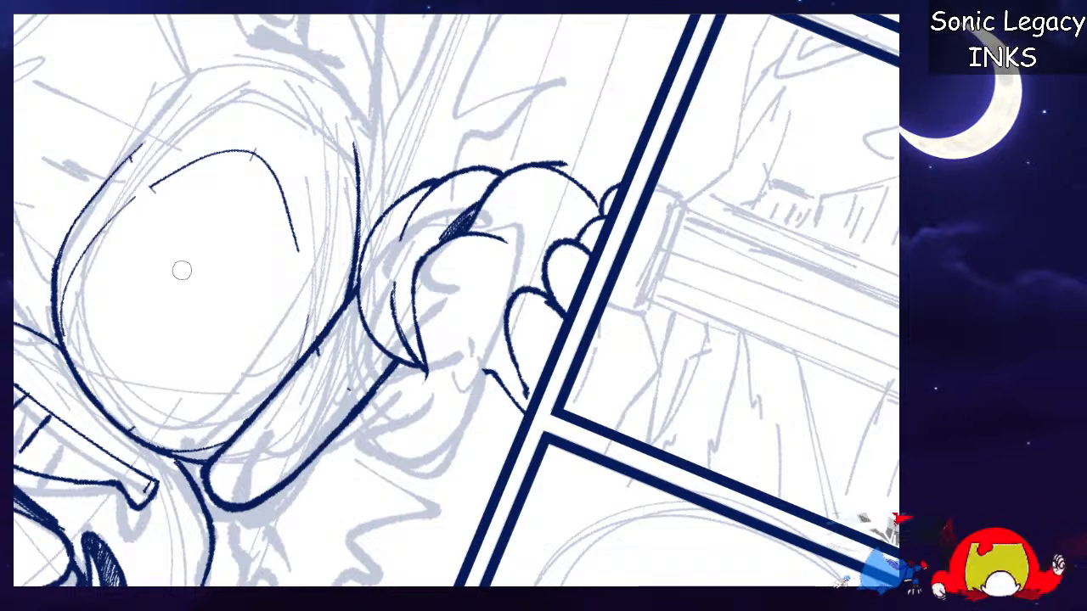
# Try to ink a replacement thumb curling from the first finger up around the wrist and palm.
pyautogui.press('Home')
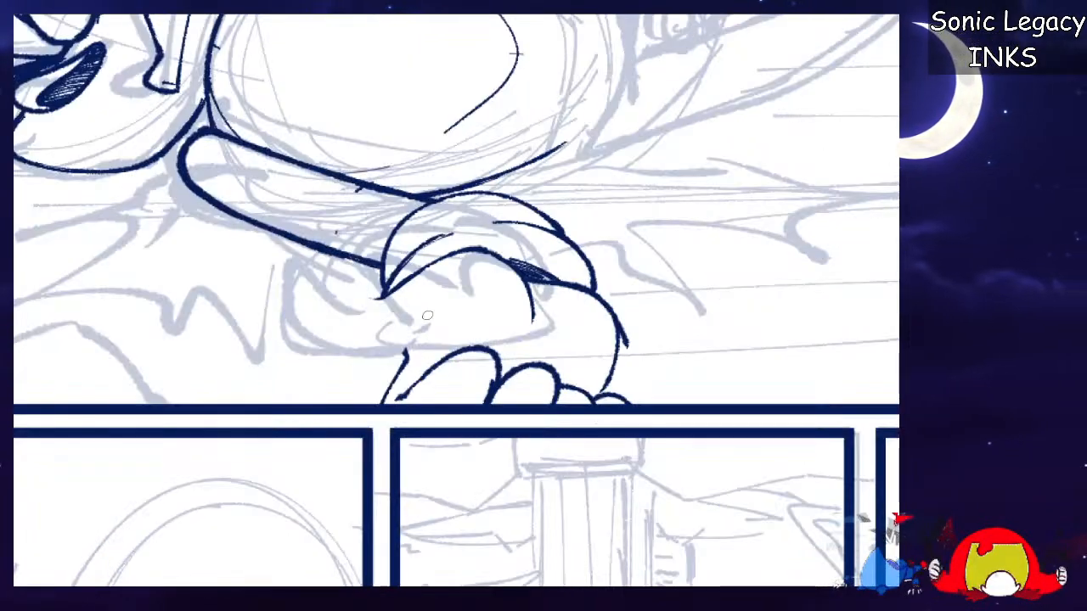
pyautogui.moveTo(406, 352)
pyautogui.mouseDown()
pyautogui.moveTo(376, 332)
pyautogui.moveTo(416, 285)
pyautogui.mouseUp()
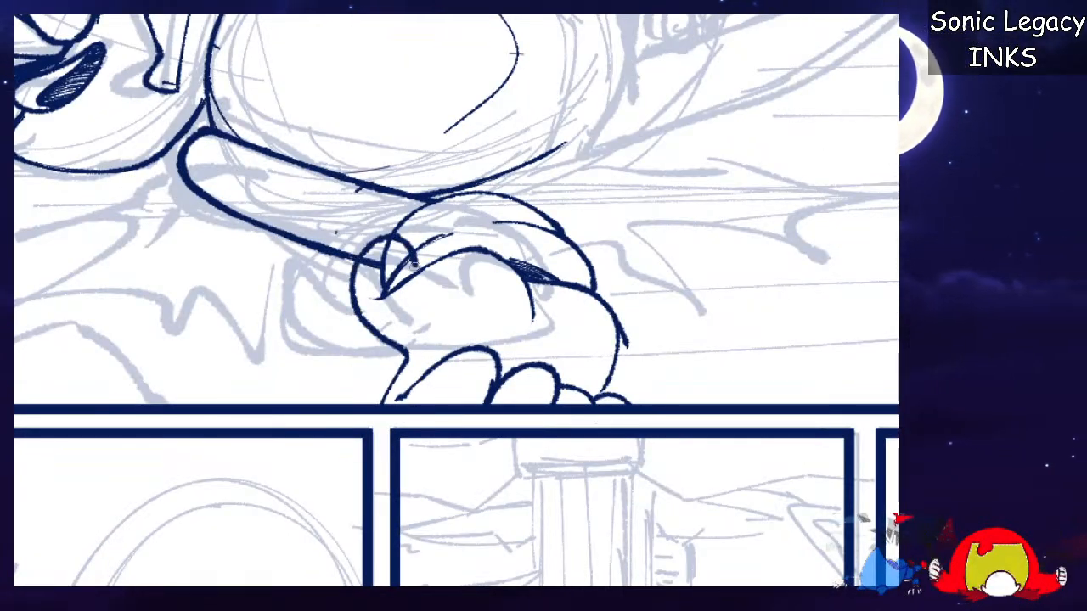
pyautogui.hotkey('ctrl', 'z')
pyautogui.moveTo(406, 355)
pyautogui.mouseDown()
pyautogui.moveTo(380, 301)
pyautogui.moveTo(501, 284)
pyautogui.moveTo(420, 341)
pyautogui.mouseUp()
pyautogui.hotkey('ctrl', 'z')
pyautogui.hotkey('ctrl', 'z')
pyautogui.hotkey('ctrl', 'z')
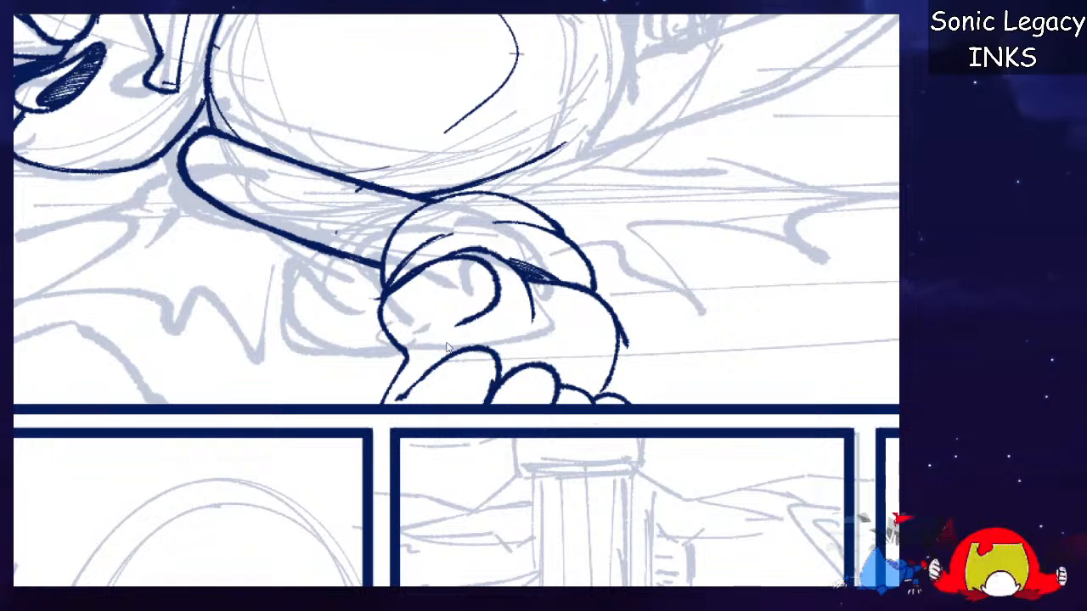
pyautogui.moveTo(435, 259); pyautogui.dragTo(389, 343)
pyautogui.hotkey('ctrl', 'z')
pyautogui.moveTo(383, 297)
pyautogui.mouseDown()
pyautogui.moveTo(394, 350)
pyautogui.moveTo(393, 291)
pyautogui.moveTo(452, 253)
pyautogui.mouseUp()
pyautogui.hotkey('ctrl', 'z')
# Ink a thumb pointing down to the panel border and clean up the old lines crossing the thumb and first finger.
pyautogui.moveTo(387, 290)
pyautogui.mouseDown()
pyautogui.moveTo(352, 378)
pyautogui.moveTo(458, 344)
pyautogui.moveTo(489, 298)
pyautogui.mouseUp()
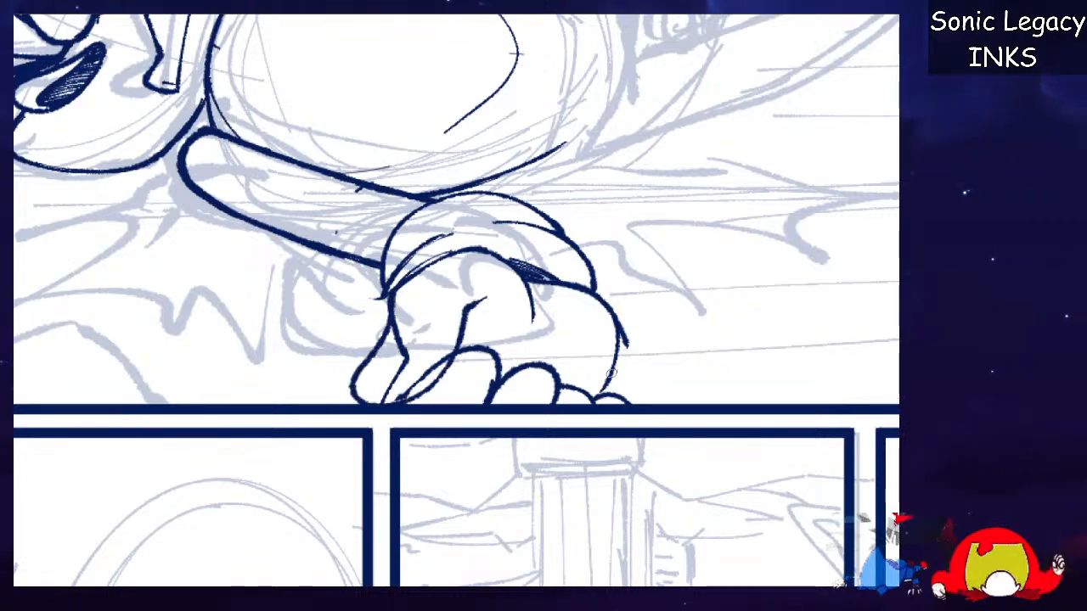
pyautogui.moveTo(401, 310); pyautogui.dragTo(388, 381)
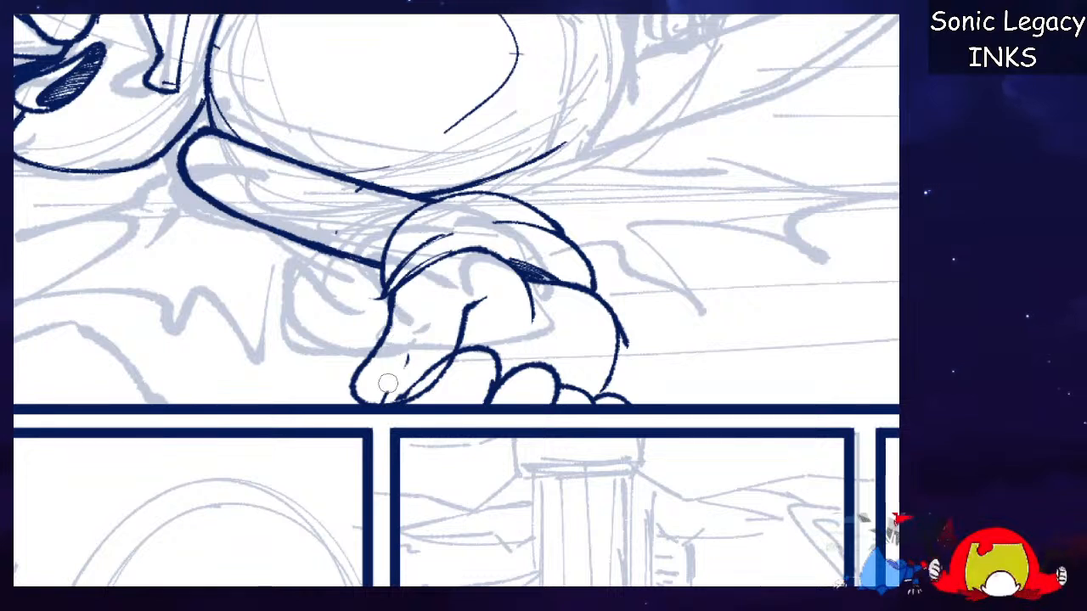
pyautogui.moveTo(464, 365); pyautogui.dragTo(419, 402)
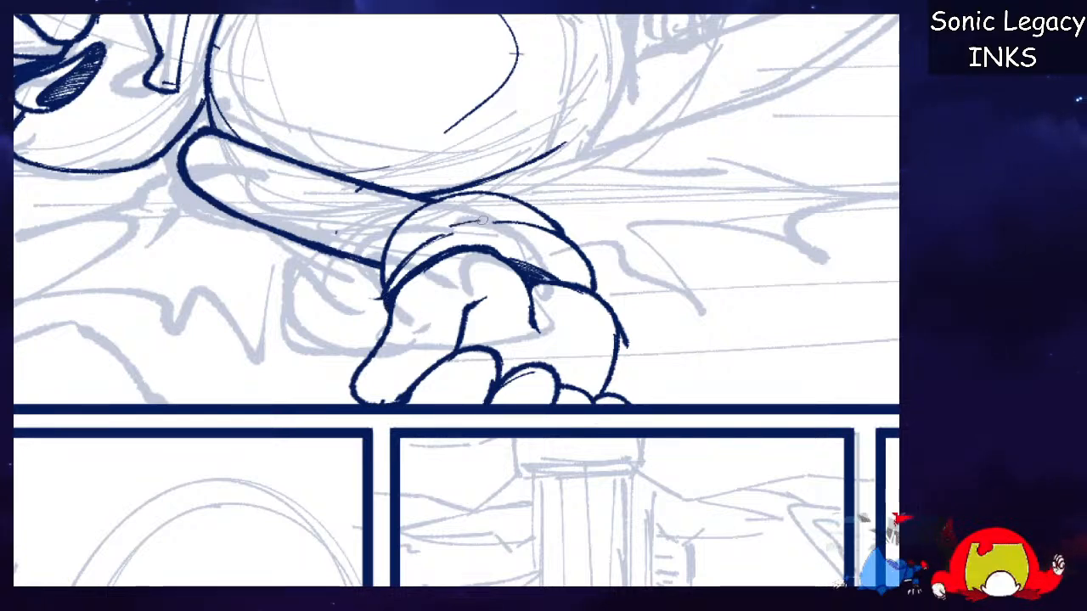
# Try to ink a curved rim across the arm just before the glove's cuff.
pyautogui.scroll(4, 481, 261)
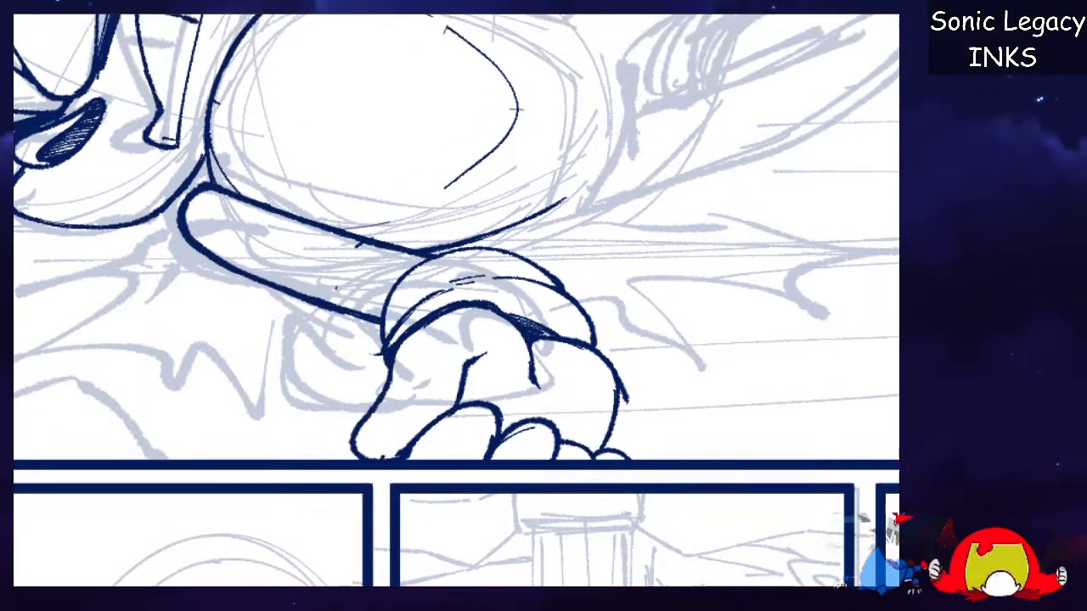
pyautogui.scroll(-2, 482, 261)
pyautogui.moveTo(421, 282); pyautogui.dragTo(365, 338)
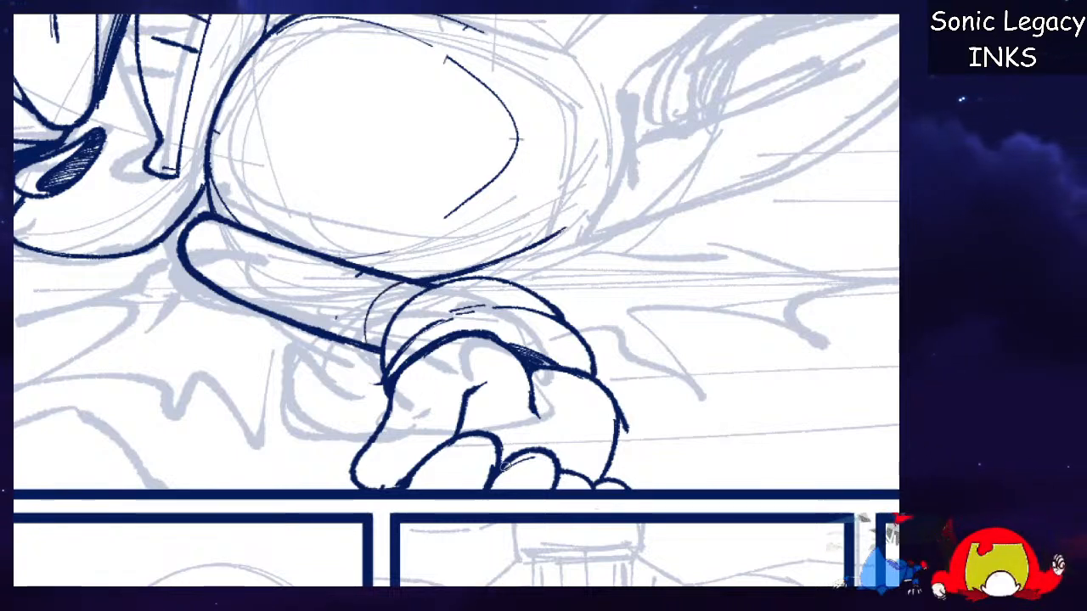
pyautogui.hotkey('ctrl', 'z')
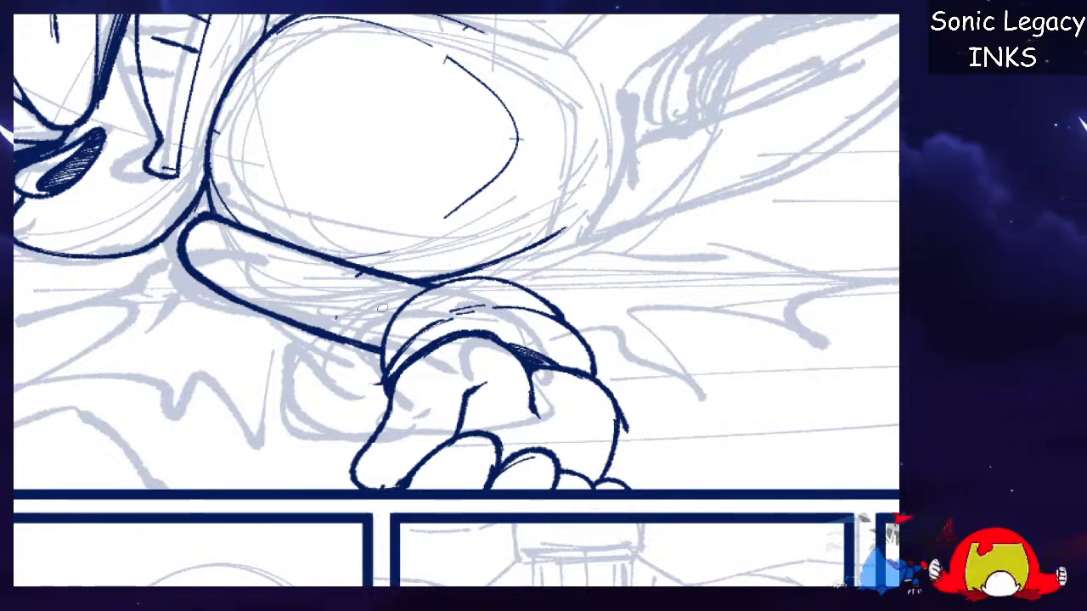
# Ink the belly patch's lower and upper edges in thick line and add a thin curved contour across its middle.
pyautogui.moveTo(285, 255)
pyautogui.mouseDown()
pyautogui.moveTo(321, 258)
pyautogui.moveTo(513, 163)
pyautogui.mouseUp()
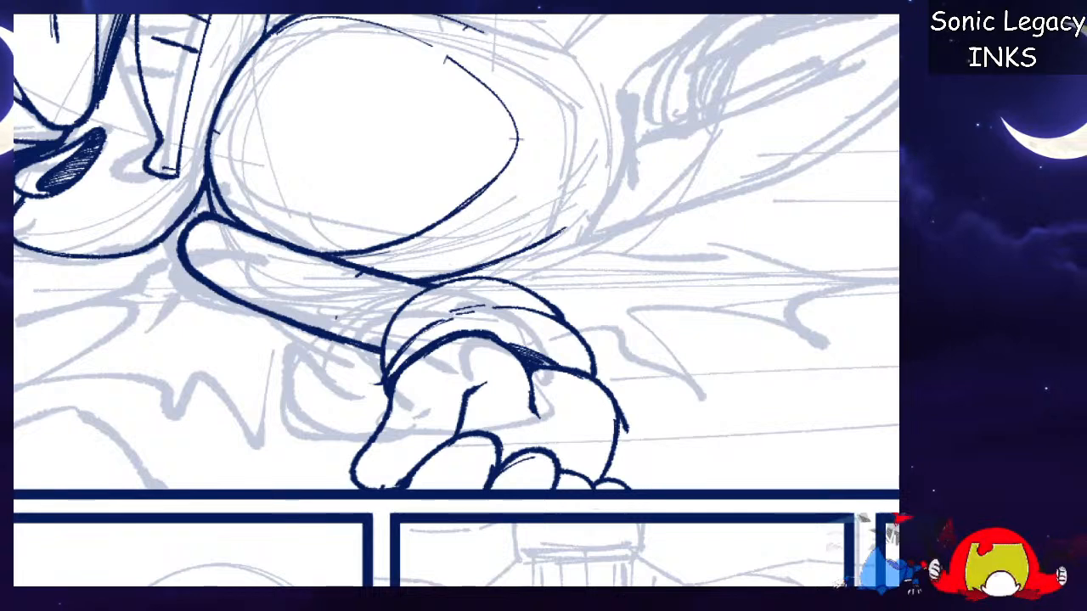
pyautogui.scroll(3, 877, 174)
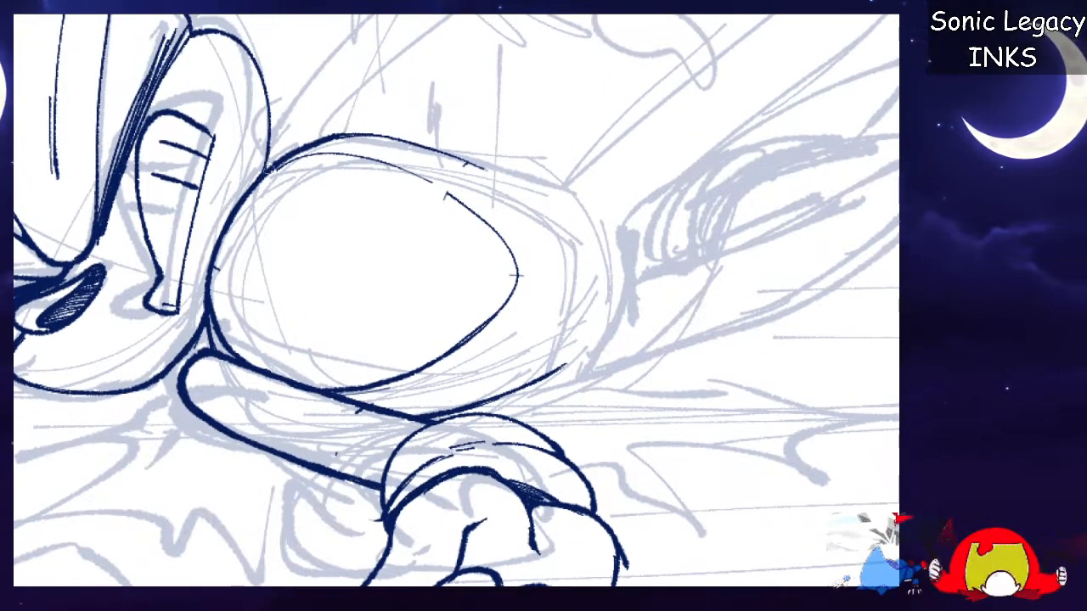
pyautogui.moveTo(453, 195); pyautogui.dragTo(475, 210)
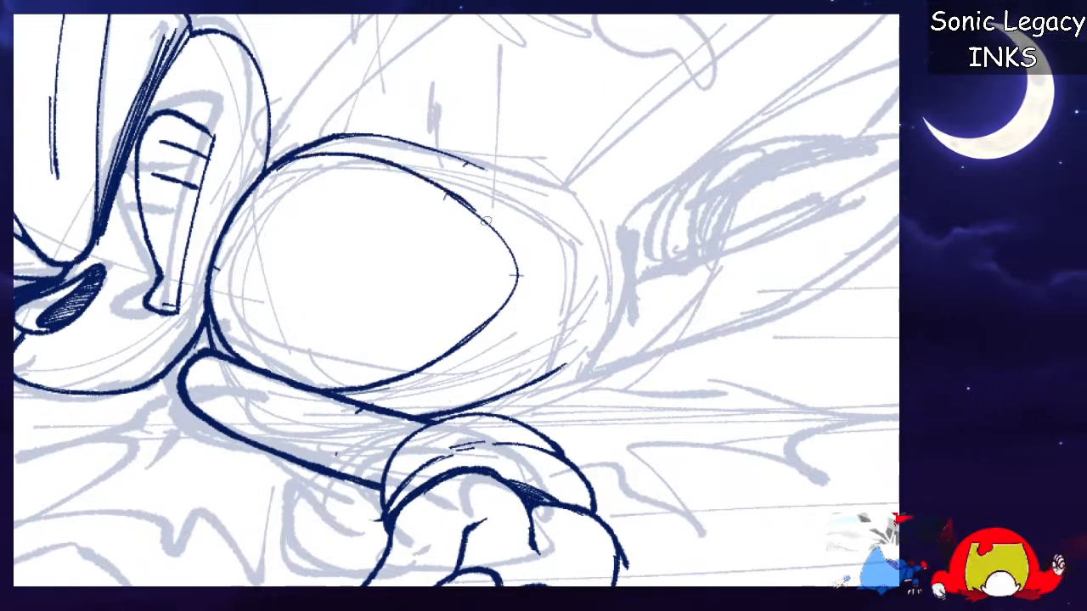
pyautogui.moveTo(229, 276); pyautogui.dragTo(382, 261)
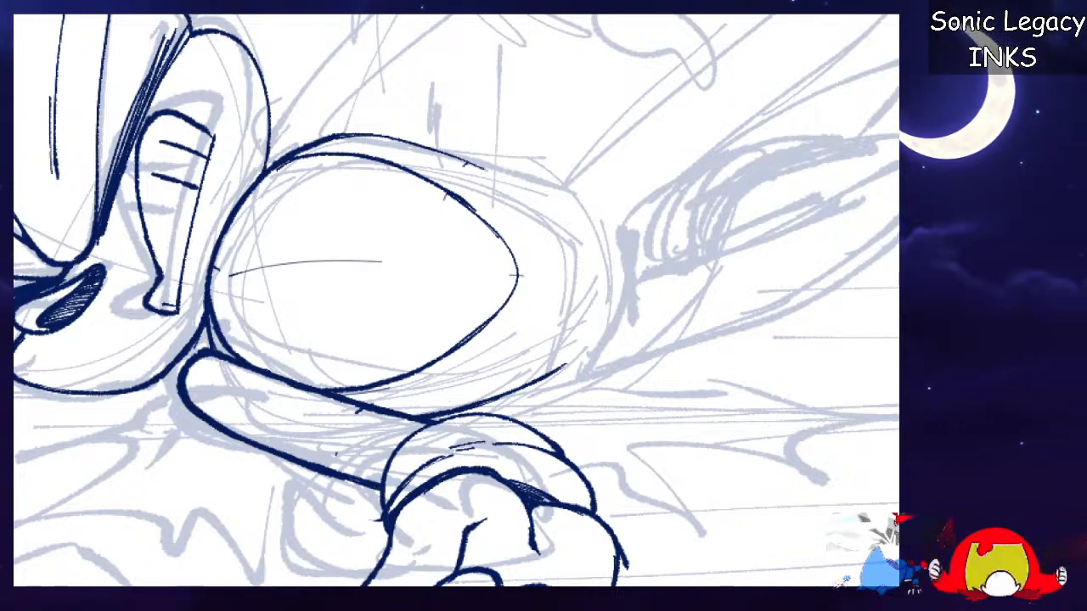
pyautogui.hotkey('ctrl', '-')
pyautogui.hotkey('ctrl', '-')
pyautogui.hotkey('ctrl', '-')
pyautogui.hotkey('ctrl', '-')
pyautogui.hotkey('ctrl', '+')
pyautogui.hotkey('ctrl', '+')
pyautogui.hotkey('ctrl', '+')
pyautogui.hotkey('ctrl', '+')
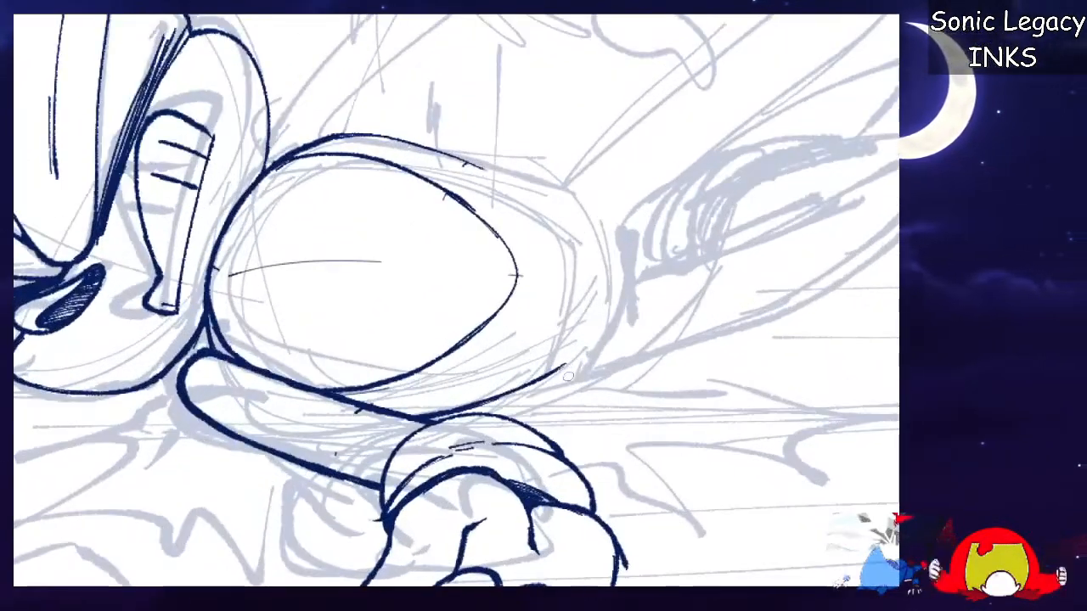
# Ink the torso's back edge beside the belly patch in a thick line down to the hip.
pyautogui.moveTo(447, 146); pyautogui.dragTo(613, 290)
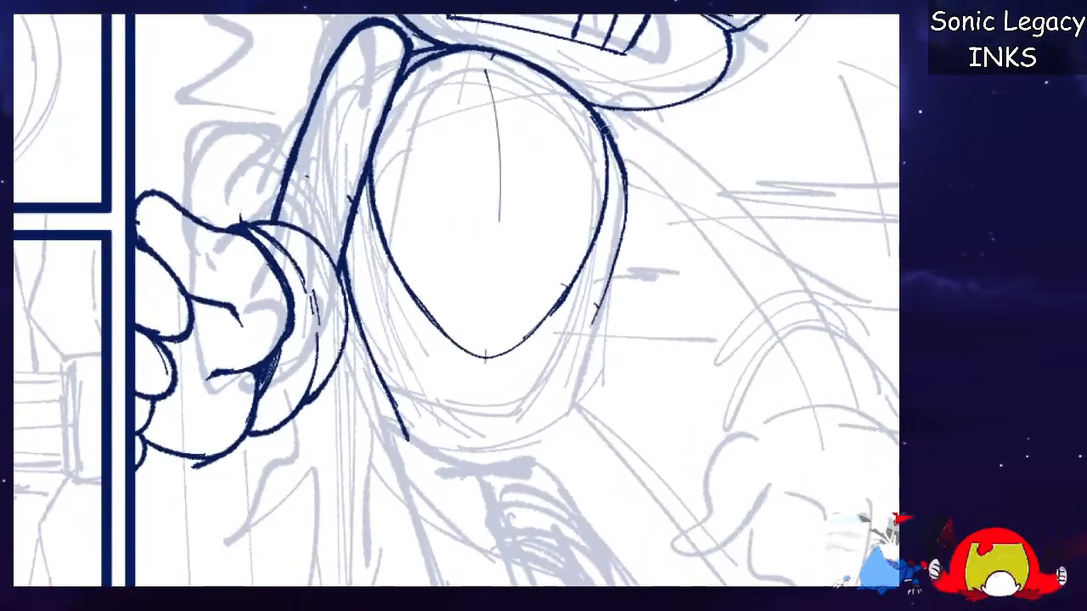
pyautogui.moveTo(611, 134)
pyautogui.mouseDown()
pyautogui.moveTo(609, 270)
pyautogui.moveTo(566, 398)
pyautogui.mouseUp()
pyautogui.hotkey('ctrl', 'z')
pyautogui.moveTo(610, 123)
pyautogui.mouseDown()
pyautogui.moveTo(610, 270)
pyautogui.moveTo(573, 404)
pyautogui.mouseUp()
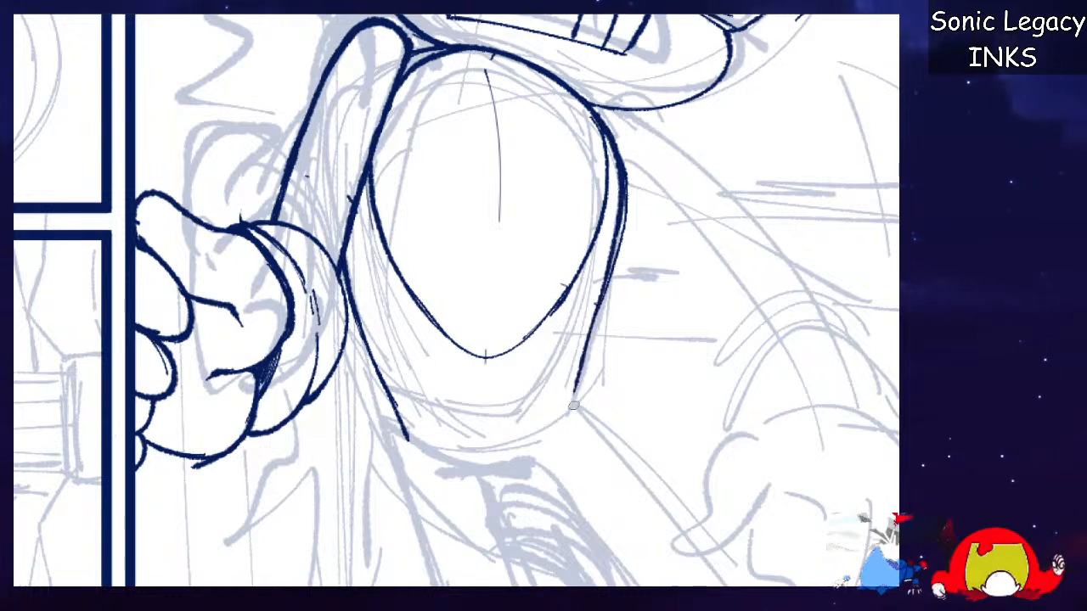
# Re-ink the torso's back edge in a thick line and close the hip with a curve beneath the belly patch.
pyautogui.hotkey('ctrl', 'z')
pyautogui.moveTo(611, 127)
pyautogui.mouseDown()
pyautogui.moveTo(623, 182)
pyautogui.moveTo(569, 407)
pyautogui.mouseUp()
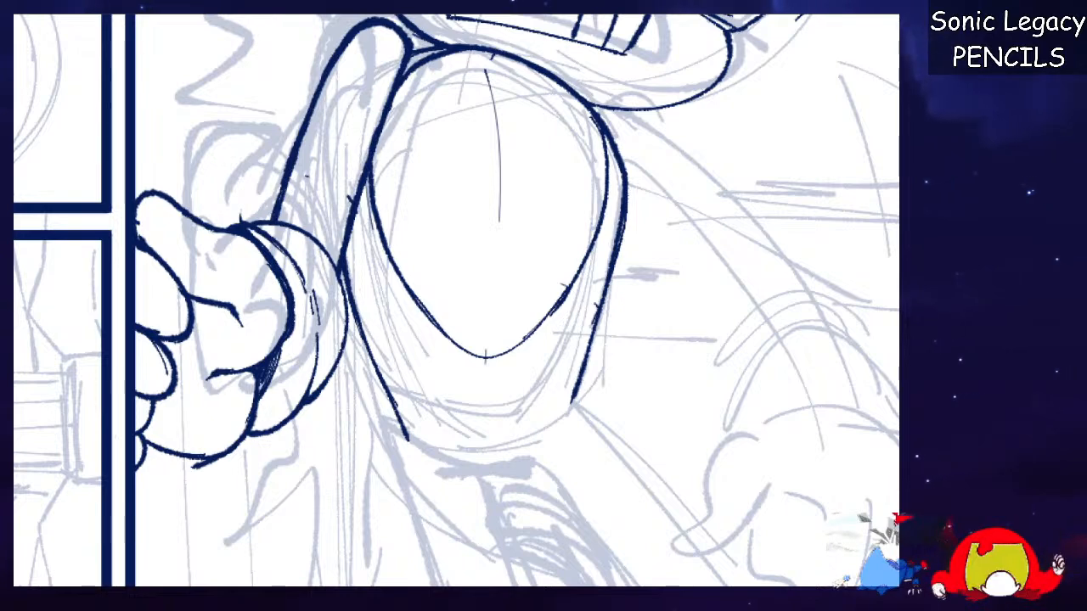
pyautogui.scroll(-9, 456, 300)
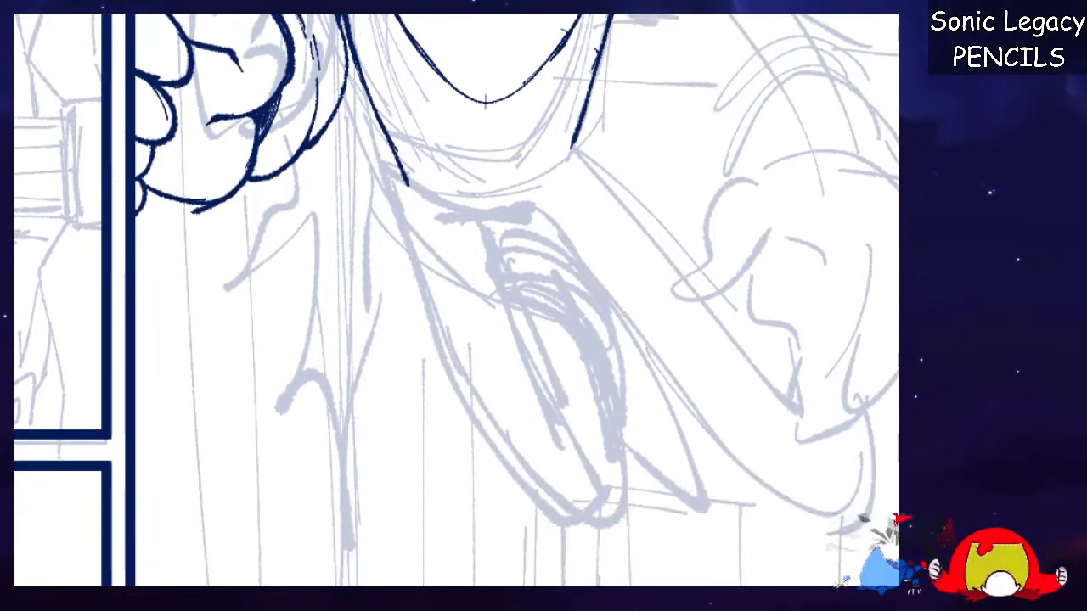
pyautogui.scroll(1, 456, 300)
pyautogui.moveTo(416, 217)
pyautogui.mouseDown()
pyautogui.moveTo(464, 240)
pyautogui.moveTo(530, 236)
pyautogui.moveTo(577, 161)
pyautogui.moveTo(560, 182)
pyautogui.mouseUp()
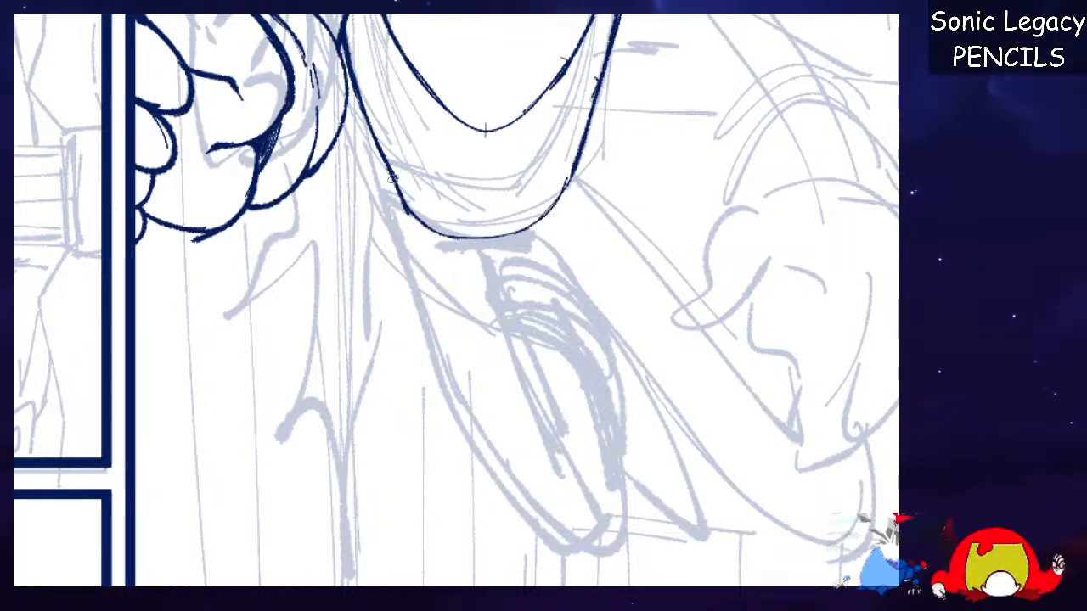
# Ink the bent leg's outer edge from the hip around its rounded tip, plus its inner crease and the thick inner curve.
pyautogui.moveTo(399, 195)
pyautogui.mouseDown()
pyautogui.moveTo(435, 326)
pyautogui.moveTo(562, 540)
pyautogui.moveTo(618, 526)
pyautogui.mouseUp()
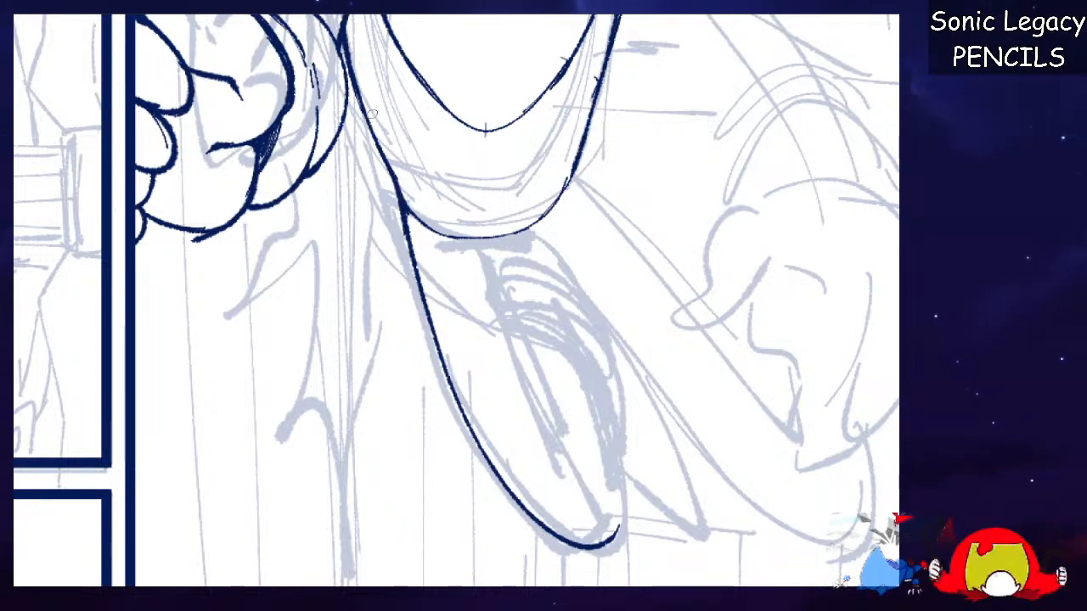
pyautogui.moveTo(493, 240); pyautogui.dragTo(565, 446)
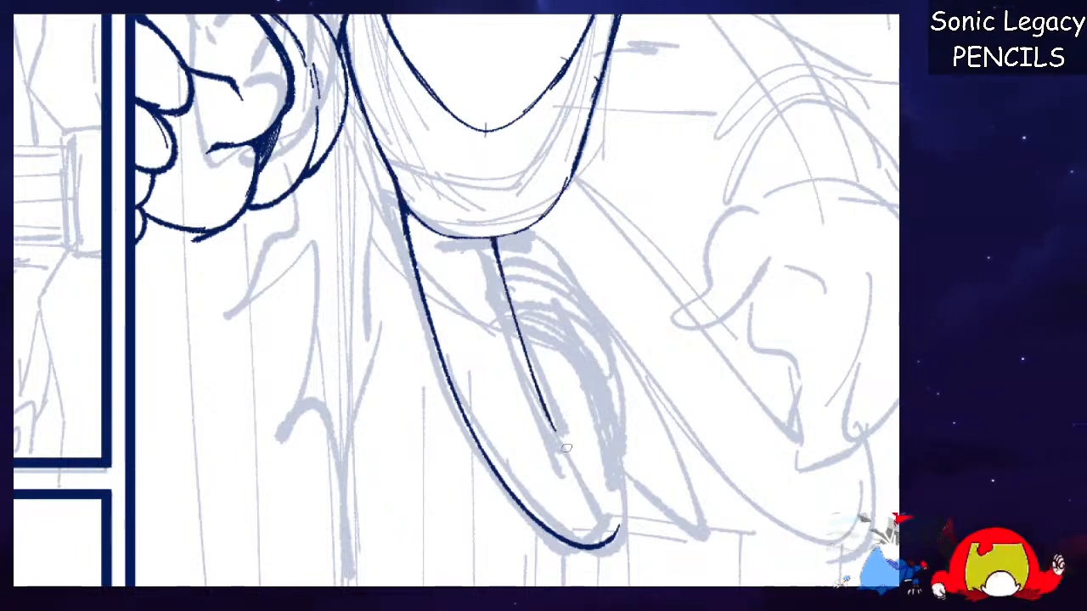
pyautogui.moveTo(520, 331)
pyautogui.mouseDown()
pyautogui.moveTo(588, 386)
pyautogui.moveTo(617, 515)
pyautogui.mouseUp()
pyautogui.moveTo(857, 204)
pyautogui.mouseDown()
pyautogui.moveTo(611, 71)
pyautogui.moveTo(263, 124)
pyautogui.moveTo(247, 149)
pyautogui.mouseUp()
pyautogui.scroll(4, 438, 281)
pyautogui.hotkey('ctrl', 'z')
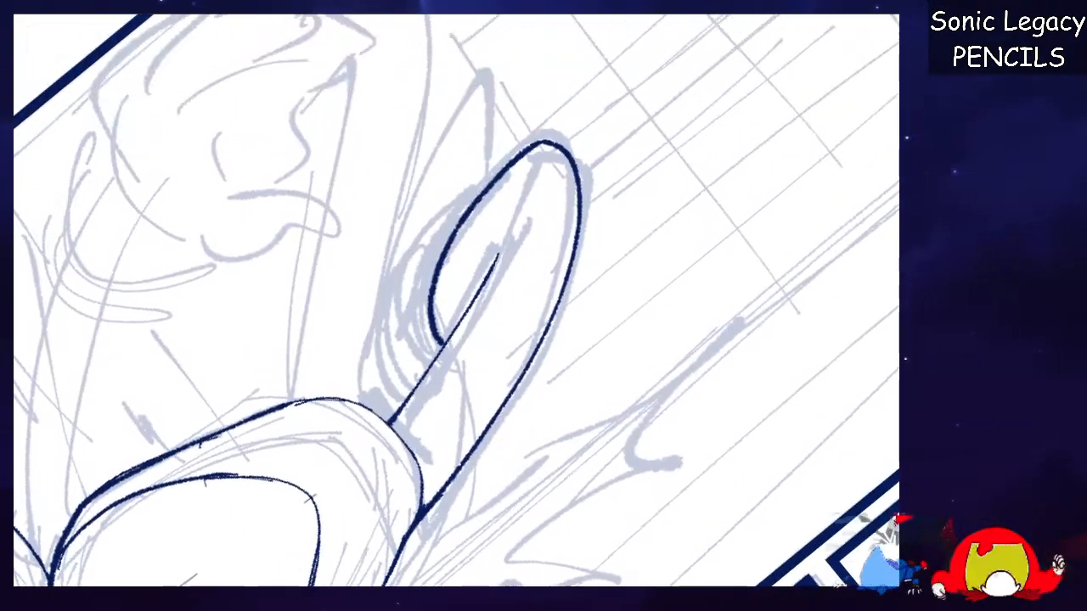
pyautogui.moveTo(439, 344)
pyautogui.mouseDown()
pyautogui.moveTo(443, 260)
pyautogui.moveTo(510, 168)
pyautogui.moveTo(559, 144)
pyautogui.moveTo(581, 213)
pyautogui.mouseUp()
pyautogui.moveTo(421, 294)
pyautogui.mouseDown()
pyautogui.moveTo(441, 354)
pyautogui.moveTo(424, 341)
pyautogui.moveTo(441, 358)
pyautogui.mouseUp()
# Ink the curved bands behind the bent leg and the far outer edge running from the tip back to the torso.
pyautogui.moveTo(442, 247)
pyautogui.mouseDown()
pyautogui.moveTo(384, 284)
pyautogui.moveTo(374, 370)
pyautogui.moveTo(406, 401)
pyautogui.mouseUp()
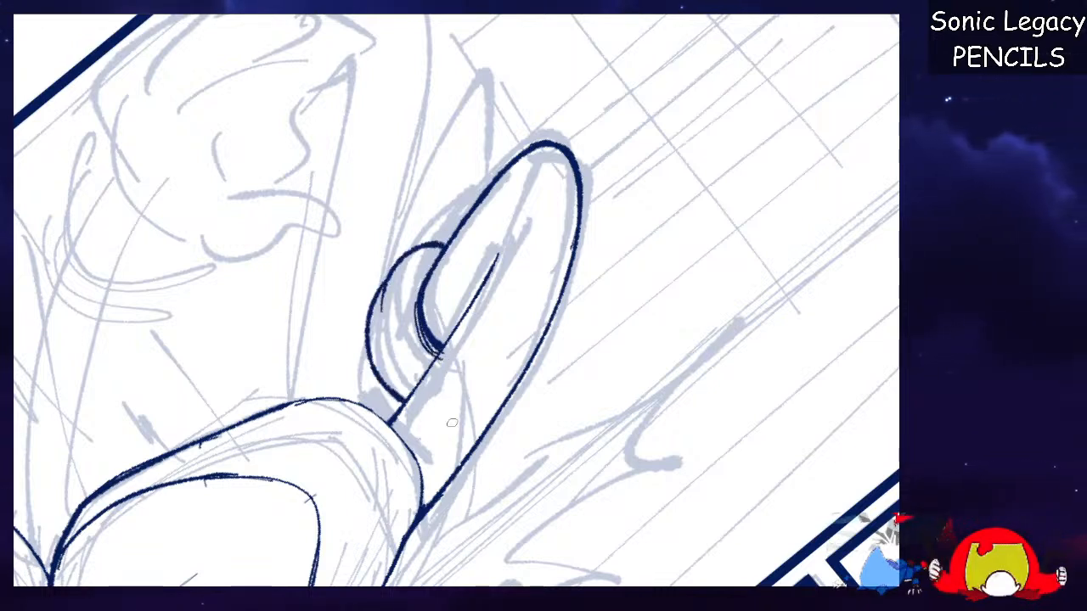
pyautogui.moveTo(370, 293)
pyautogui.mouseDown()
pyautogui.moveTo(444, 181)
pyautogui.moveTo(494, 143)
pyautogui.moveTo(526, 148)
pyautogui.mouseUp()
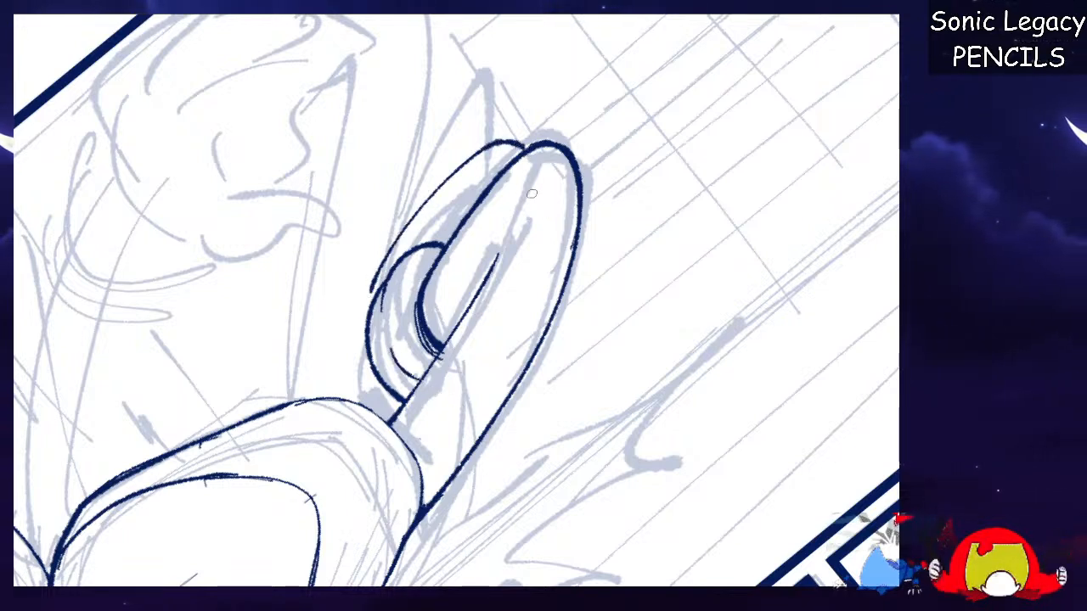
pyautogui.moveTo(373, 279)
pyautogui.mouseDown()
pyautogui.moveTo(352, 342)
pyautogui.moveTo(361, 402)
pyautogui.mouseUp()
pyautogui.hotkey('ctrl', 'z')
pyautogui.moveTo(370, 287); pyautogui.dragTo(358, 399)
pyautogui.hotkey('ctrl', 'z')
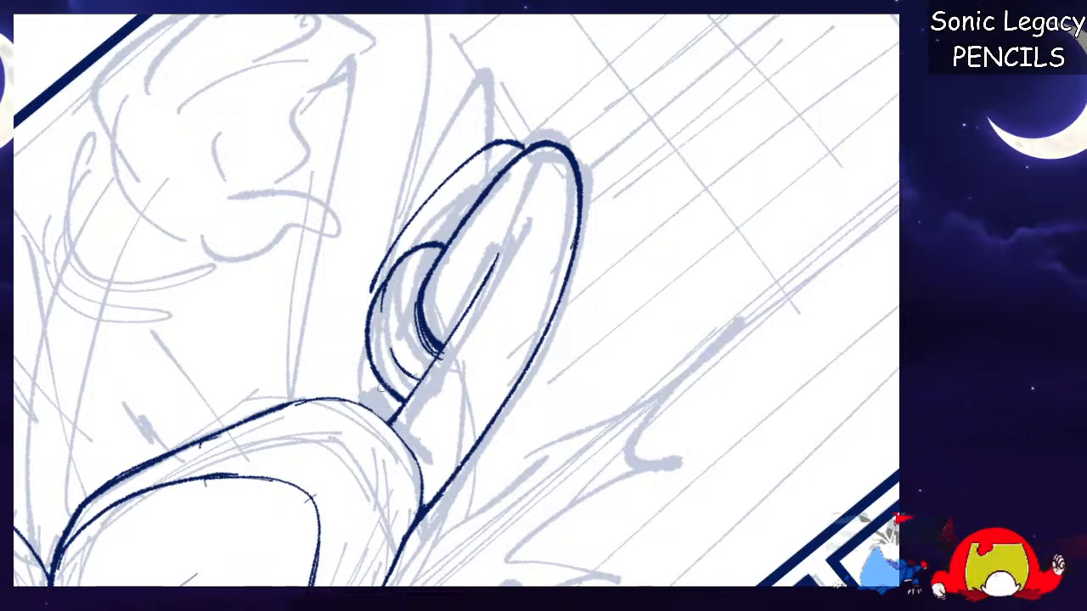
pyautogui.moveTo(370, 288)
pyautogui.mouseDown()
pyautogui.moveTo(355, 323)
pyautogui.moveTo(357, 406)
pyautogui.mouseUp()
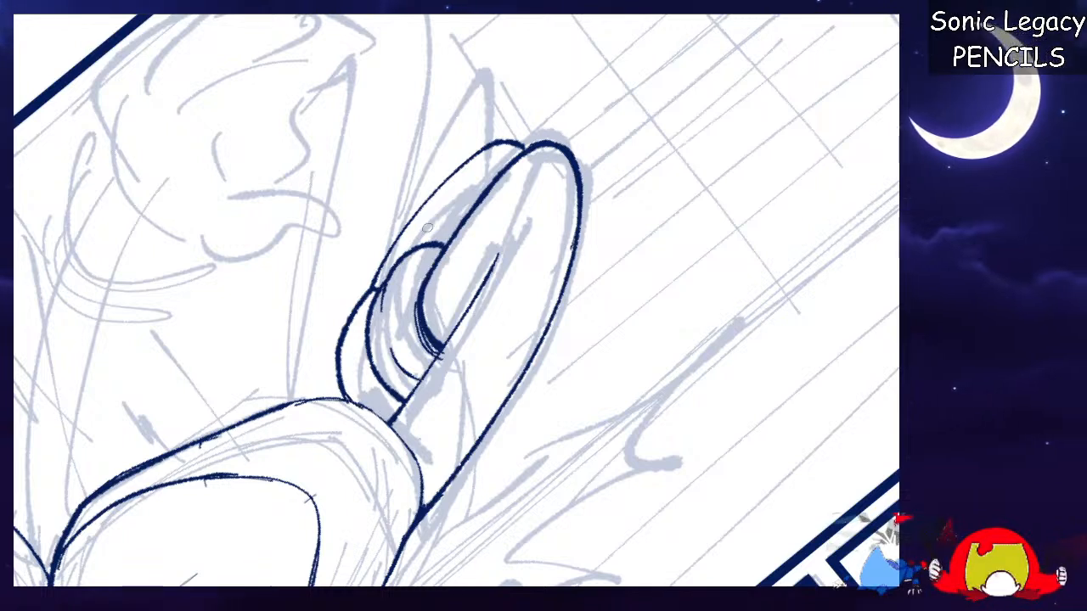
# Try to thicken the far outer edge behind the bent leg.
pyautogui.moveTo(375, 286)
pyautogui.mouseDown()
pyautogui.moveTo(480, 151)
pyautogui.moveTo(523, 148)
pyautogui.mouseUp()
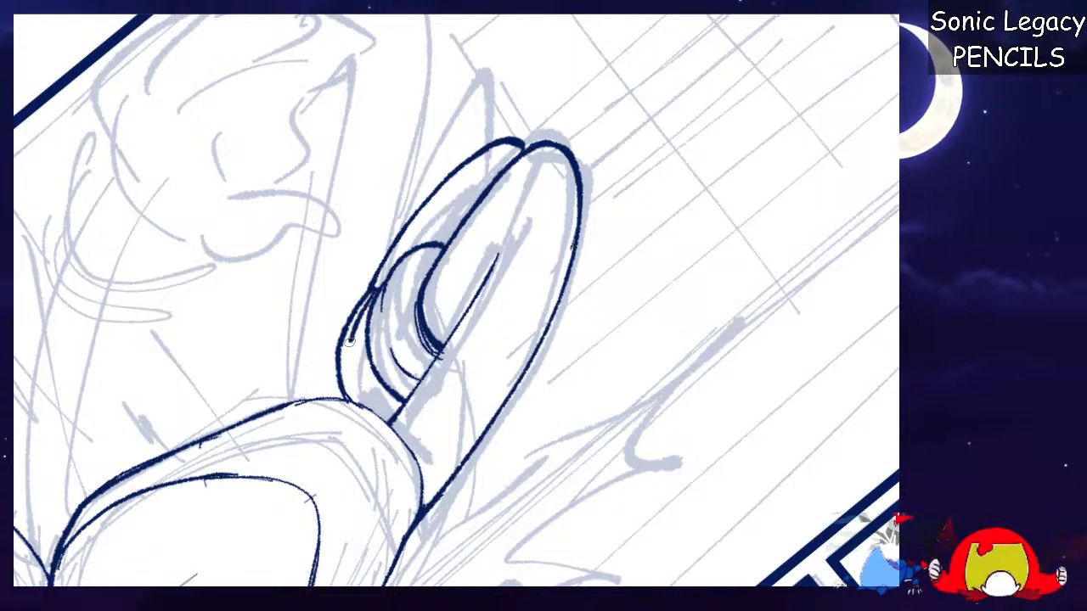
pyautogui.hotkey('ctrl', 'z')
pyautogui.hotkey('ctrl', 'z')
pyautogui.moveTo(375, 287); pyautogui.dragTo(445, 195)
pyautogui.moveTo(405, 242); pyautogui.dragTo(509, 156)
pyautogui.hotkey('ctrl', 'z')
pyautogui.hotkey('ctrl', 'z')
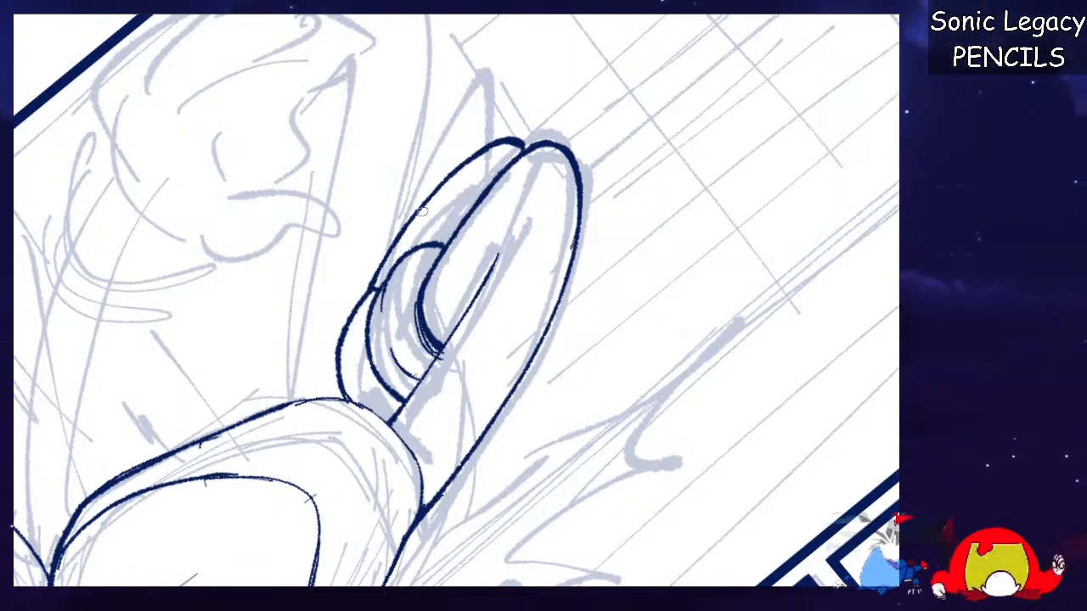
pyautogui.hotkey('ctrl', 'z')
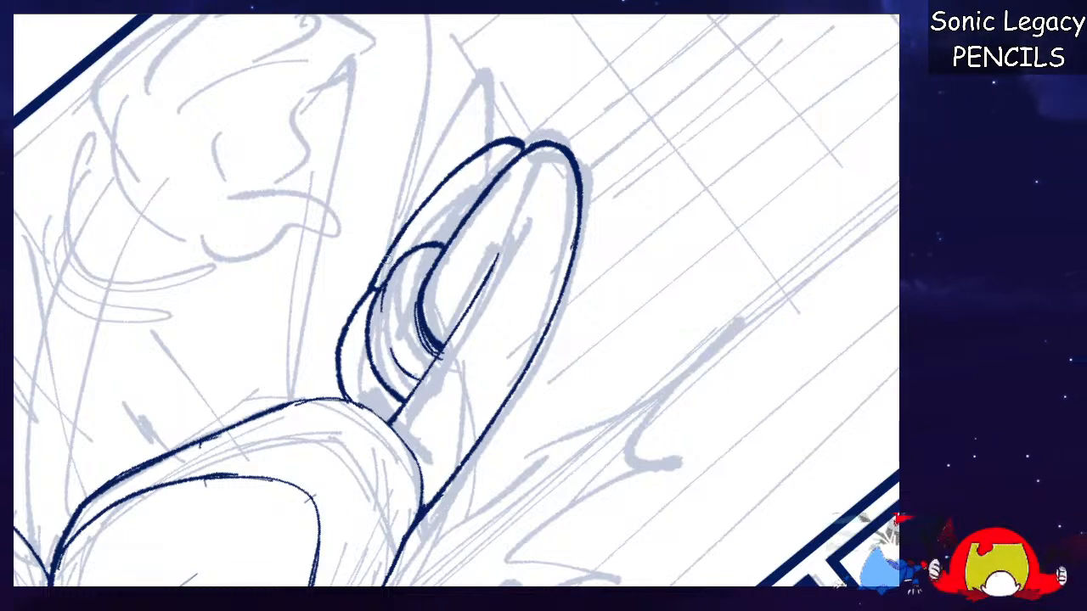
# Thicken the far outer edge behind the bent leg and add short contour lines across it.
pyautogui.moveTo(396, 245); pyautogui.dragTo(490, 148)
pyautogui.moveTo(422, 208); pyautogui.dragTo(461, 222)
pyautogui.moveTo(353, 307)
pyautogui.mouseDown()
pyautogui.moveTo(338, 357)
pyautogui.moveTo(346, 387)
pyautogui.mouseUp()
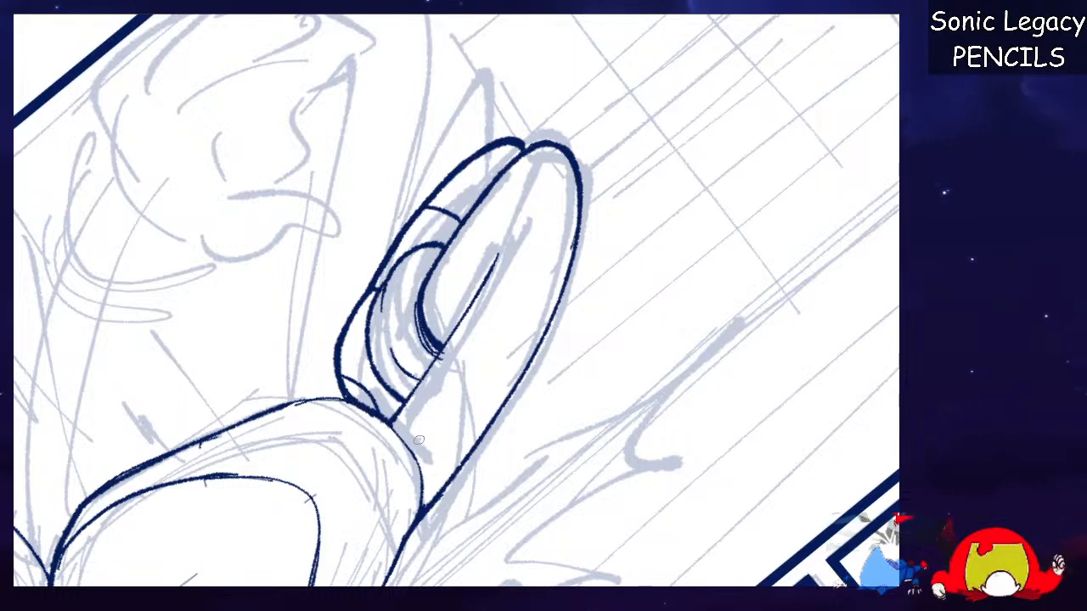
# Erase the hip curve and lines where the raised leg passes, and thicken the junction of bent leg and torso.
pyautogui.moveTo(374, 265)
pyautogui.mouseDown()
pyautogui.moveTo(343, 392)
pyautogui.moveTo(340, 316)
pyautogui.mouseUp()
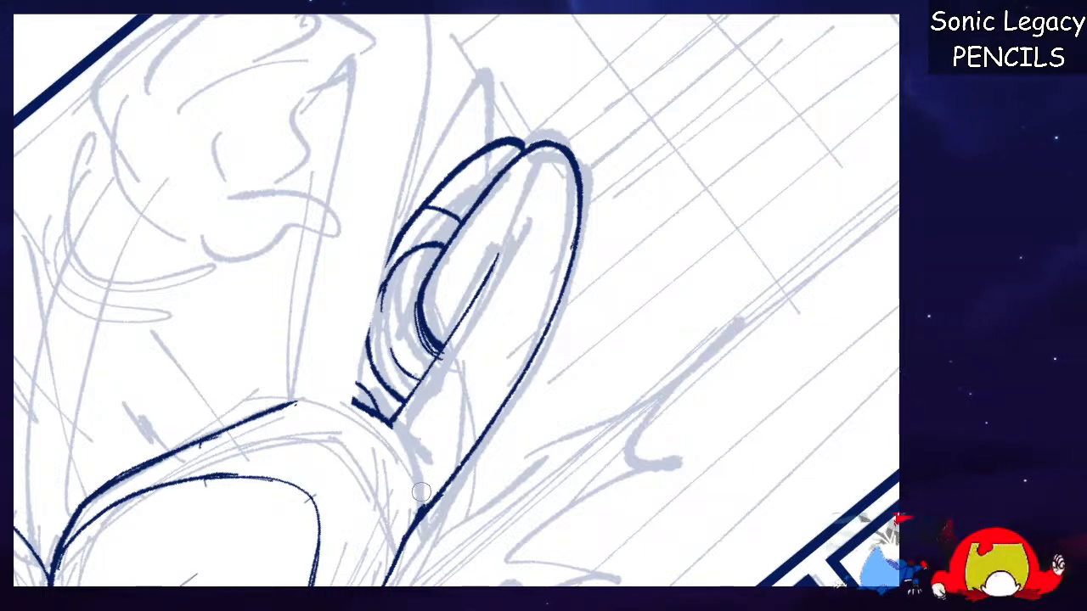
pyautogui.scroll(-5, 462, 402)
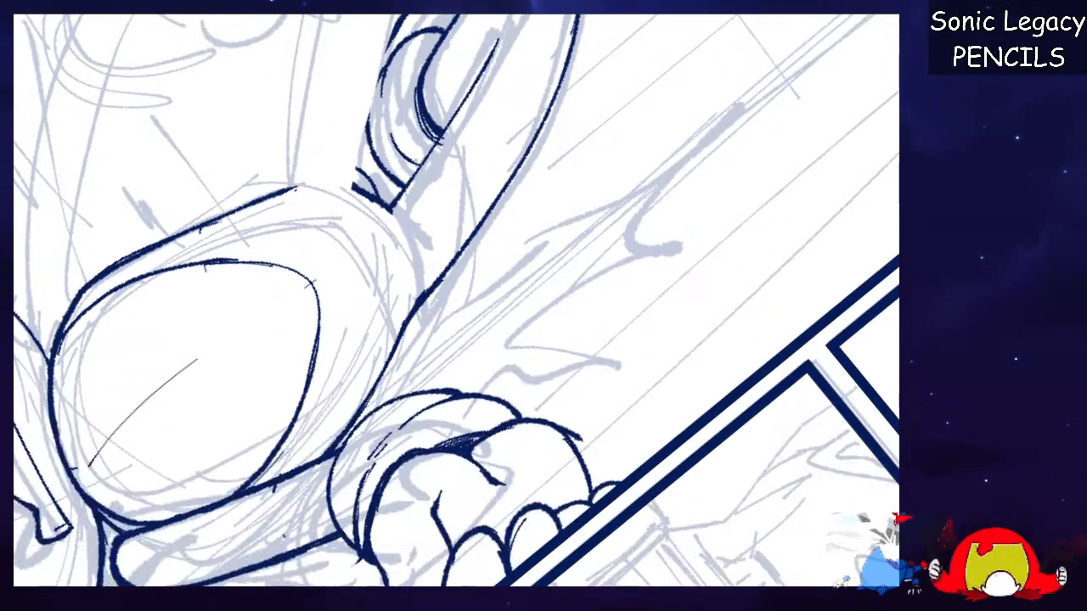
pyautogui.scroll(3, 462, 402)
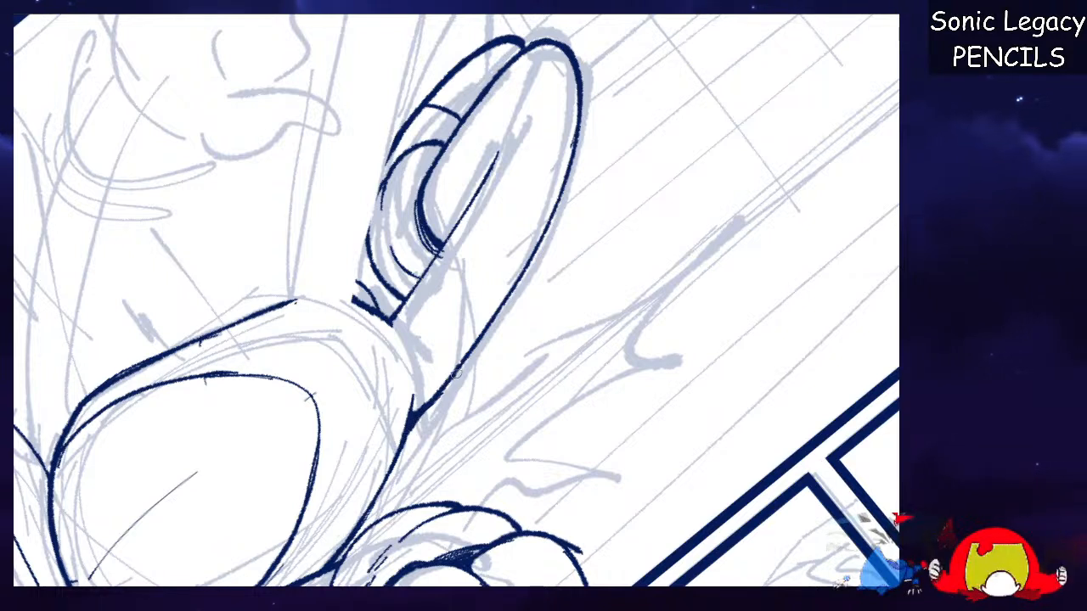
pyautogui.moveTo(414, 427); pyautogui.dragTo(473, 347)
pyautogui.hotkey('ctrl', 'z')
pyautogui.moveTo(406, 440); pyautogui.dragTo(480, 340)
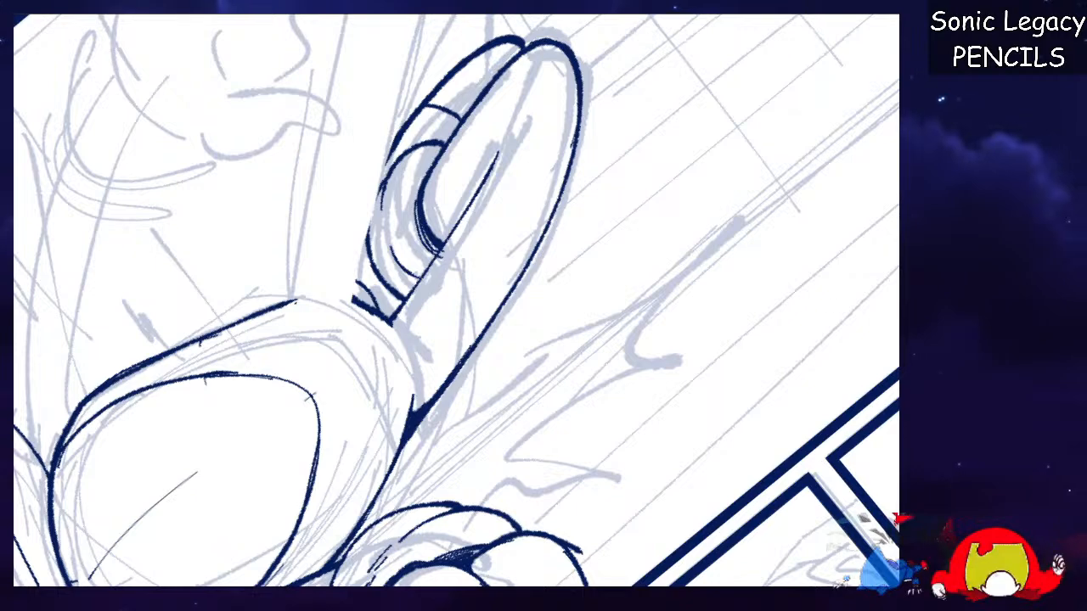
# Rotate the canvas and strengthen the bent leg's inner crease line out to its tapered end.
pyautogui.scroll(8, 457, 300)
pyautogui.scroll(-2, 457, 300)
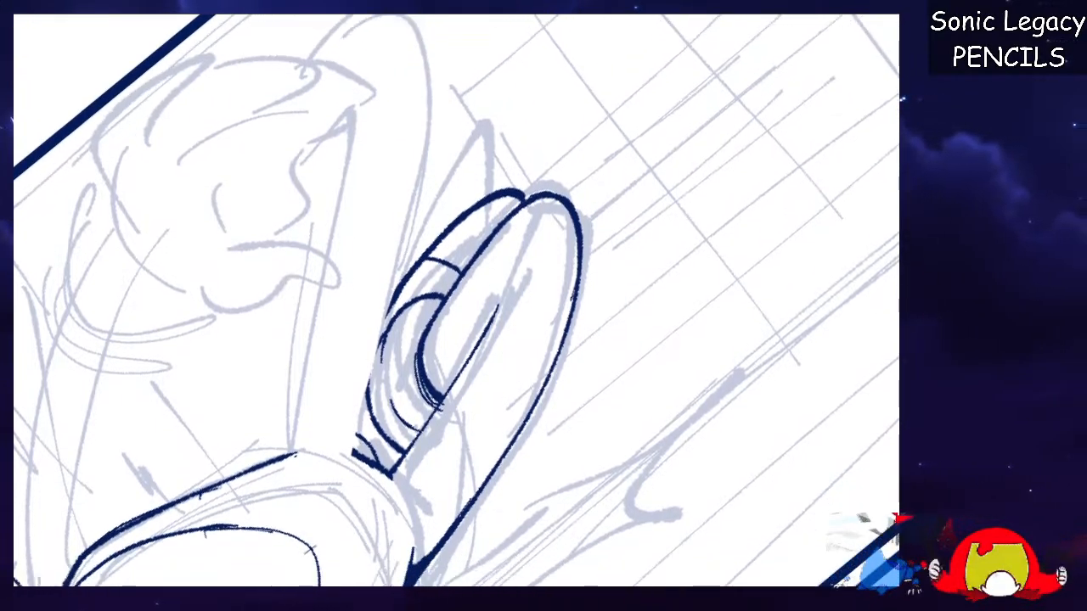
pyautogui.press('5')
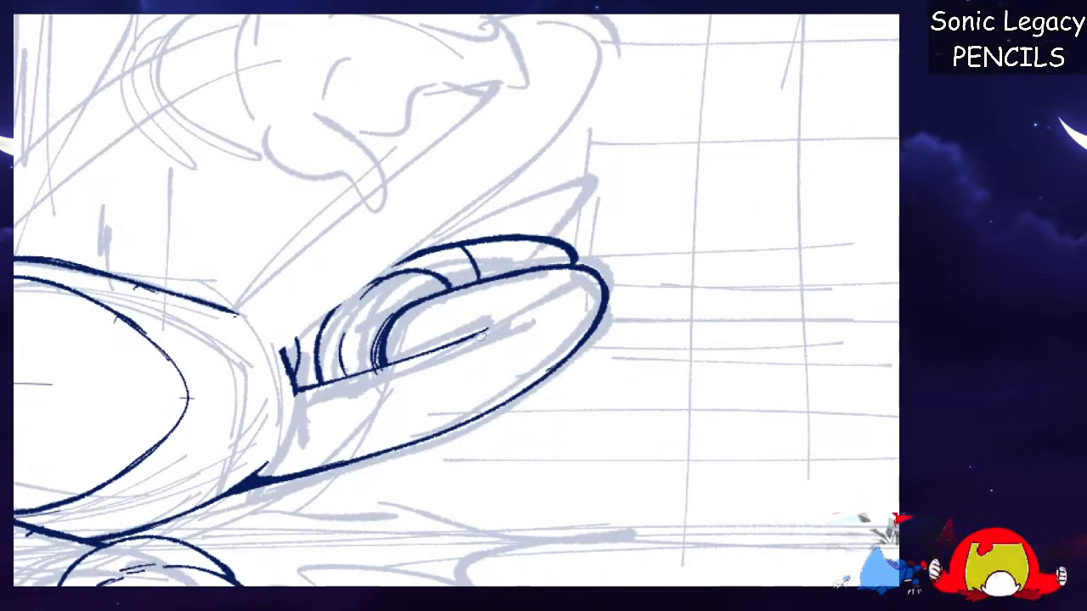
pyautogui.moveTo(493, 325); pyautogui.dragTo(386, 363)
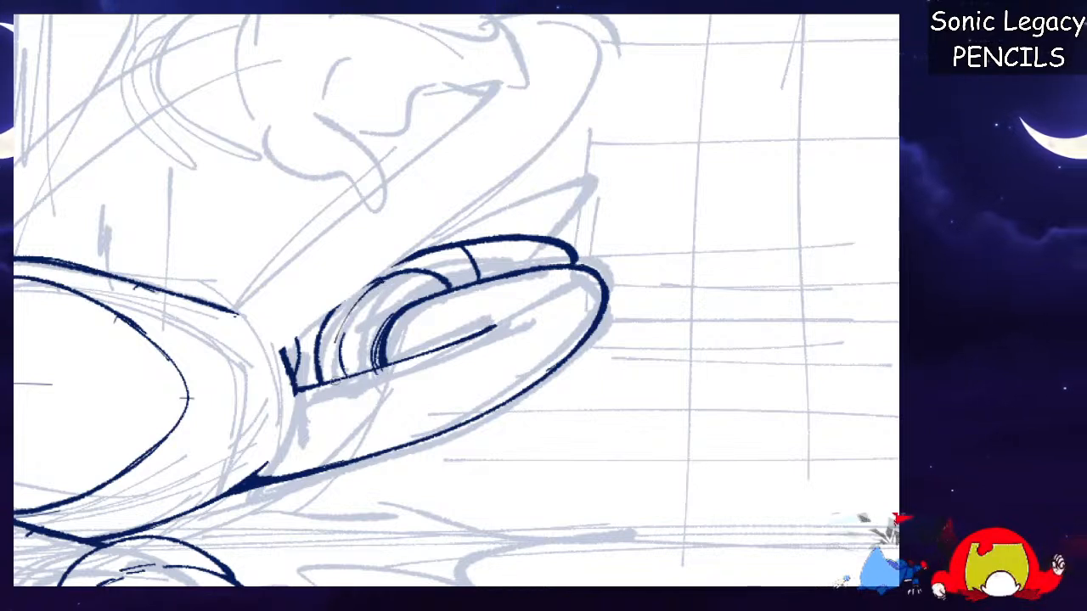
# Ink the raised leg's upper edge as a straight line running out from the hip.
pyautogui.moveTo(233, 311); pyautogui.dragTo(481, 117)
pyautogui.hotkey('ctrl', 'z')
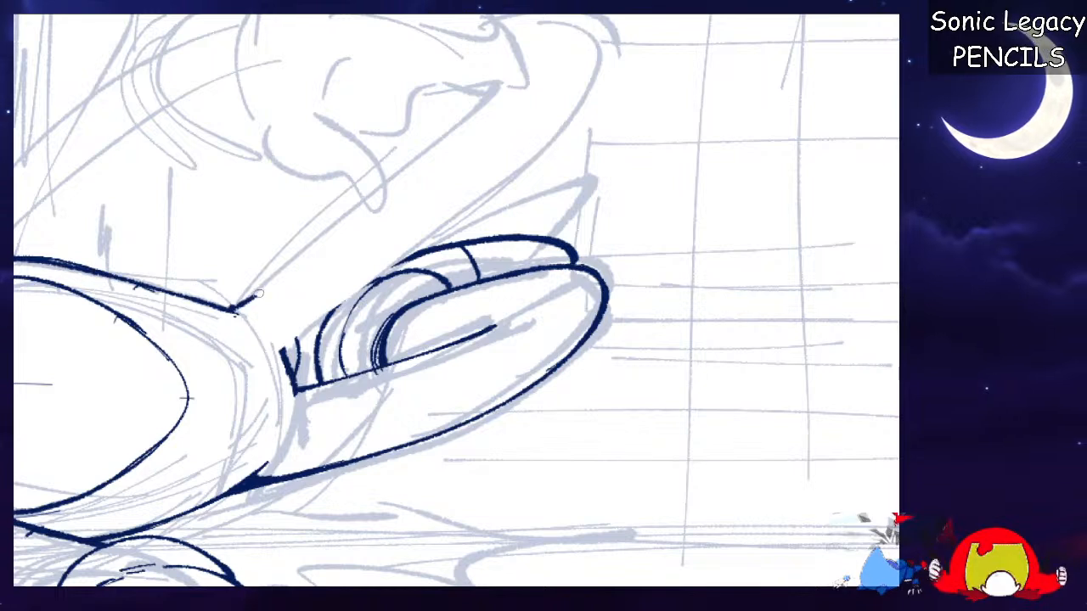
pyautogui.moveTo(233, 311); pyautogui.dragTo(478, 109)
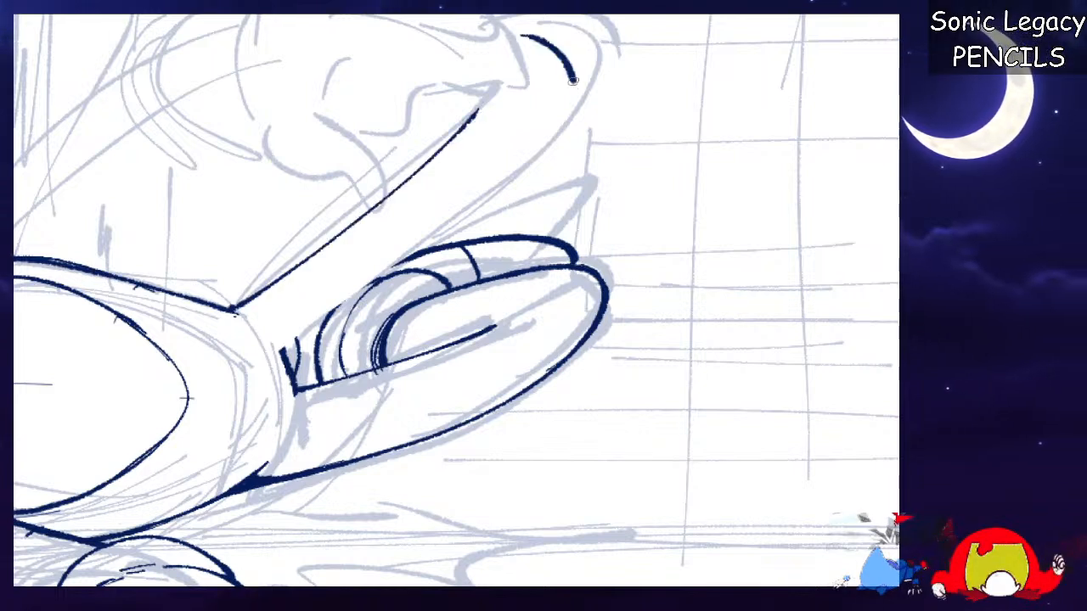
pyautogui.hotkey('ctrl', 'z')
pyautogui.moveTo(232, 311); pyautogui.dragTo(422, 158)
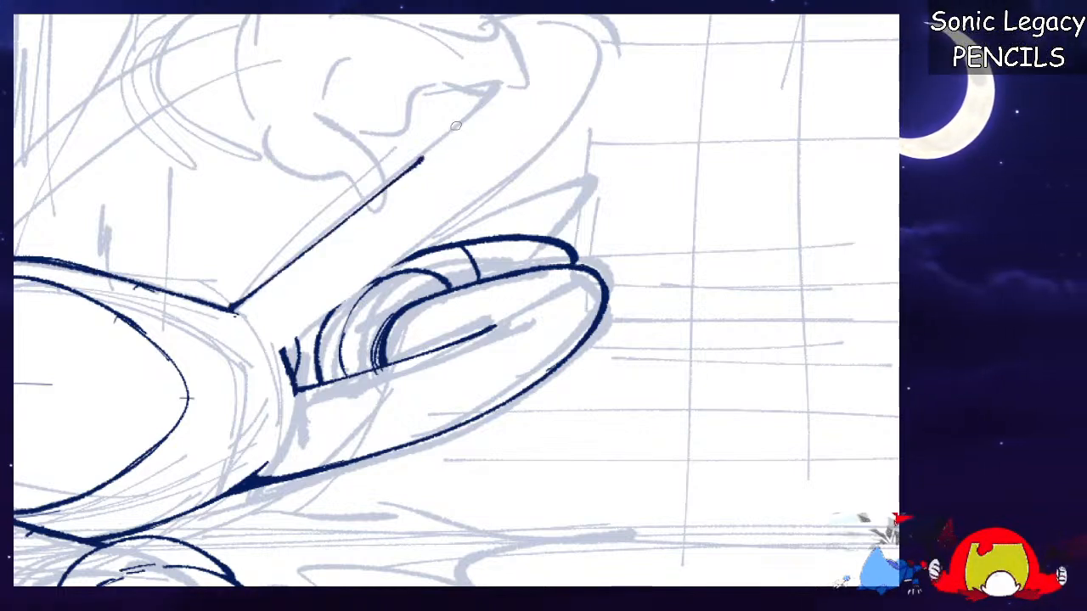
# Try to ink the raised leg's rounded end together with its lower edge.
pyautogui.moveTo(482, 74)
pyautogui.mouseDown()
pyautogui.moveTo(542, 136)
pyautogui.moveTo(423, 246)
pyautogui.mouseUp()
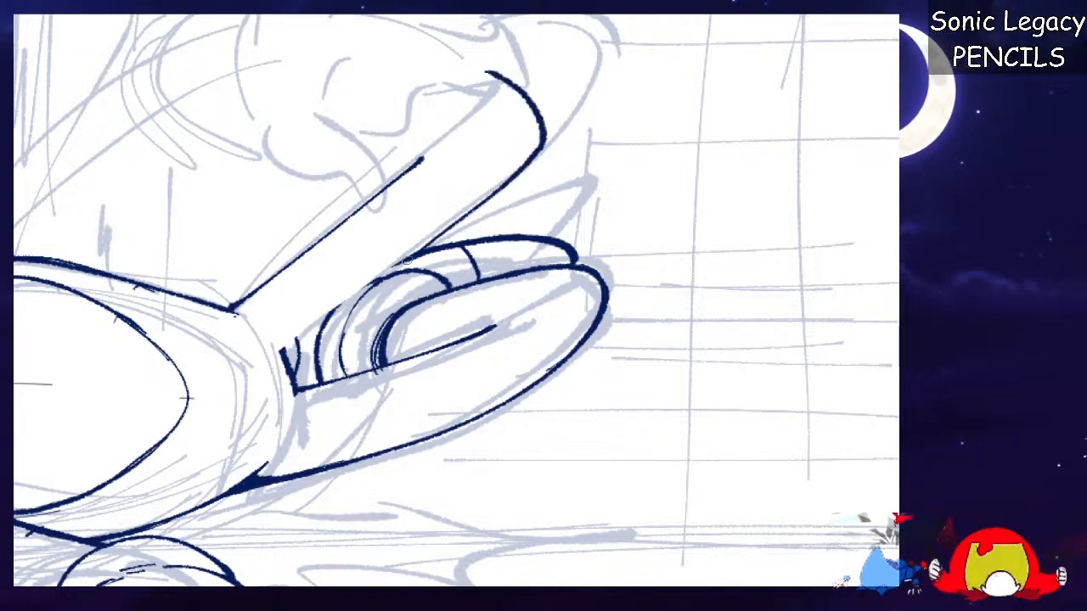
pyautogui.hotkey('ctrl', 'z')
pyautogui.moveTo(284, 345)
pyautogui.mouseDown()
pyautogui.moveTo(538, 151)
pyautogui.moveTo(519, 168)
pyautogui.mouseUp()
pyautogui.hotkey('ctrl', 'z')
pyautogui.hotkey('ctrl', 'z')
pyautogui.hotkey('ctrl', 'z')
pyautogui.moveTo(495, 79)
pyautogui.mouseDown()
pyautogui.moveTo(510, 83)
pyautogui.moveTo(545, 143)
pyautogui.moveTo(308, 334)
pyautogui.moveTo(517, 169)
pyautogui.mouseUp()
pyautogui.hotkey('ctrl', 'z')
pyautogui.hotkey('ctrl', 'z')
# Ink the raised leg's lower edge from the hip past the bent leg's far edge.
pyautogui.moveTo(282, 345); pyautogui.dragTo(507, 172)
pyautogui.hotkey('ctrl', 'z')
pyautogui.moveTo(282, 346); pyautogui.dragTo(503, 180)
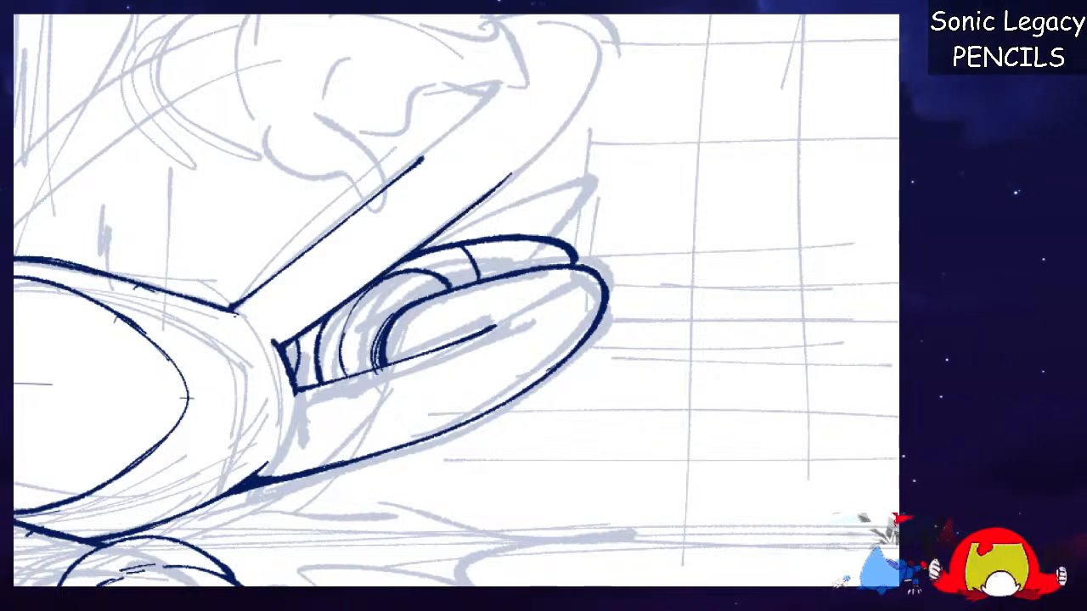
# Try to ink a rounded end and curved cuff lines on the raised leg.
pyautogui.scroll(2, 508, 148)
pyautogui.moveTo(478, 134)
pyautogui.mouseDown()
pyautogui.moveTo(523, 229)
pyautogui.moveTo(493, 257)
pyautogui.moveTo(518, 163)
pyautogui.moveTo(491, 141)
pyautogui.moveTo(362, 214)
pyautogui.mouseUp()
pyautogui.hotkey('ctrl', 'z')
pyautogui.hotkey('ctrl', 'z')
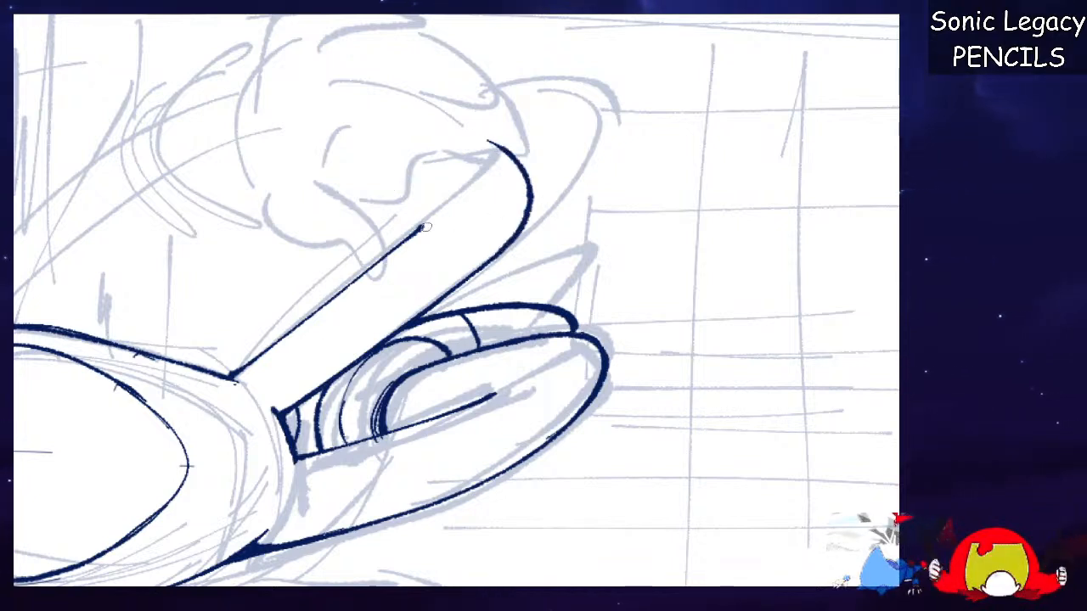
pyautogui.hotkey('ctrl', 'z')
pyautogui.hotkey('ctrl', 'z')
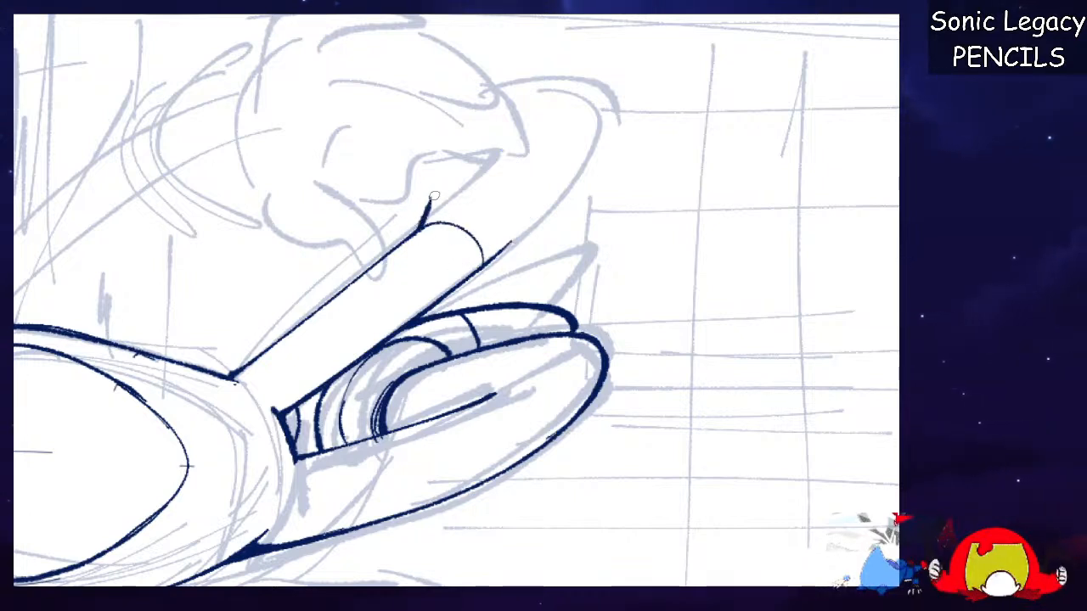
pyautogui.moveTo(444, 198); pyautogui.dragTo(493, 197)
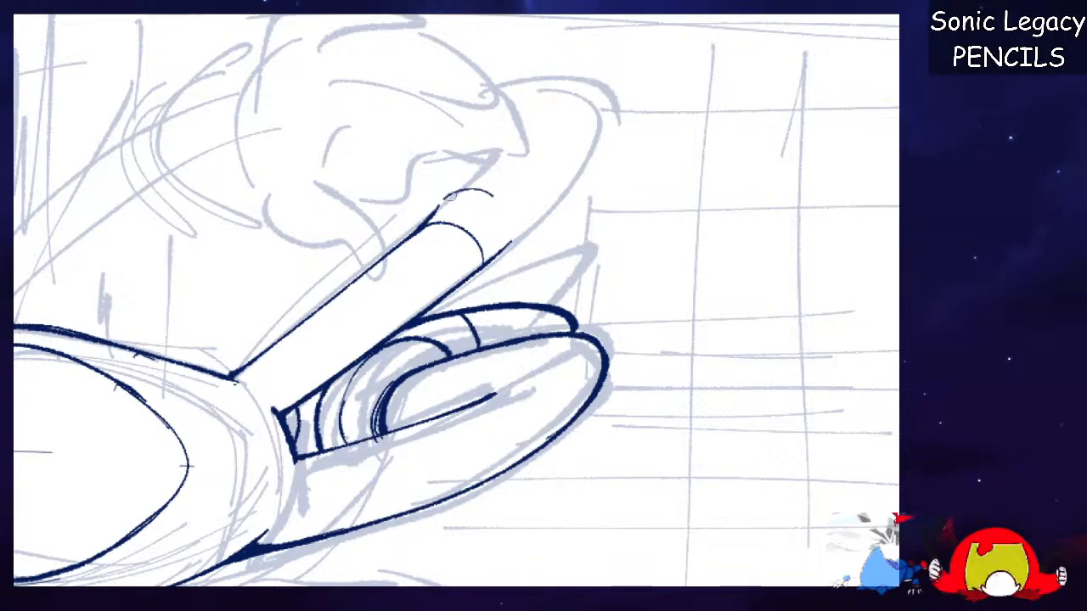
pyautogui.moveTo(508, 245); pyautogui.dragTo(544, 124)
# Rotate the canvas, erase the curved cuff lines on the raised leg and trim the ends of its two edges.
pyautogui.hotkey('ctrl', '-')
pyautogui.hotkey('ctrl', '-')
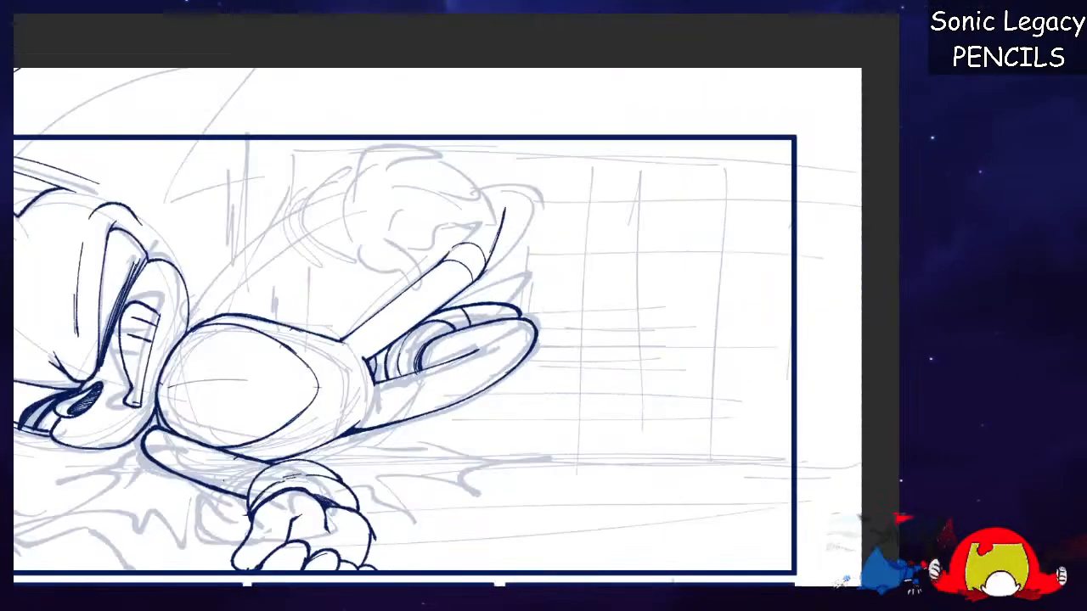
pyautogui.press('r')
pyautogui.moveTo(374, 195); pyautogui.dragTo(586, 326)
pyautogui.hotkey('ctrl', '+')
pyautogui.hotkey('ctrl', '+')
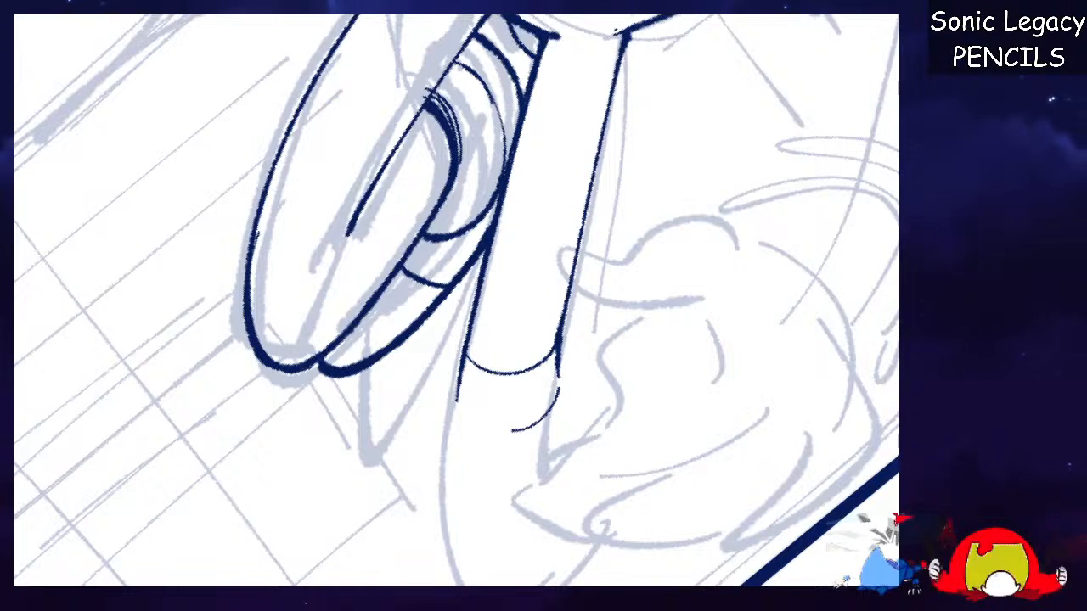
pyautogui.scroll(-5, 691, 271)
pyautogui.moveTo(465, 205)
pyautogui.mouseDown()
pyautogui.moveTo(473, 175)
pyautogui.moveTo(454, 203)
pyautogui.moveTo(539, 175)
pyautogui.moveTo(548, 200)
pyautogui.mouseUp()
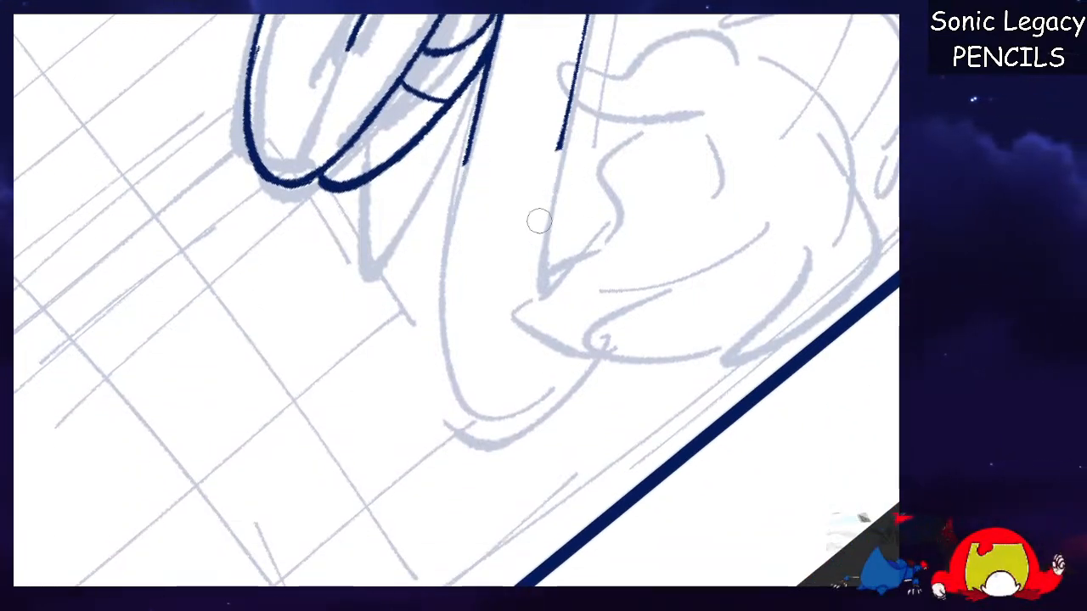
# Try to ink a single curved line across the open end of the raised leg.
pyautogui.press('b')
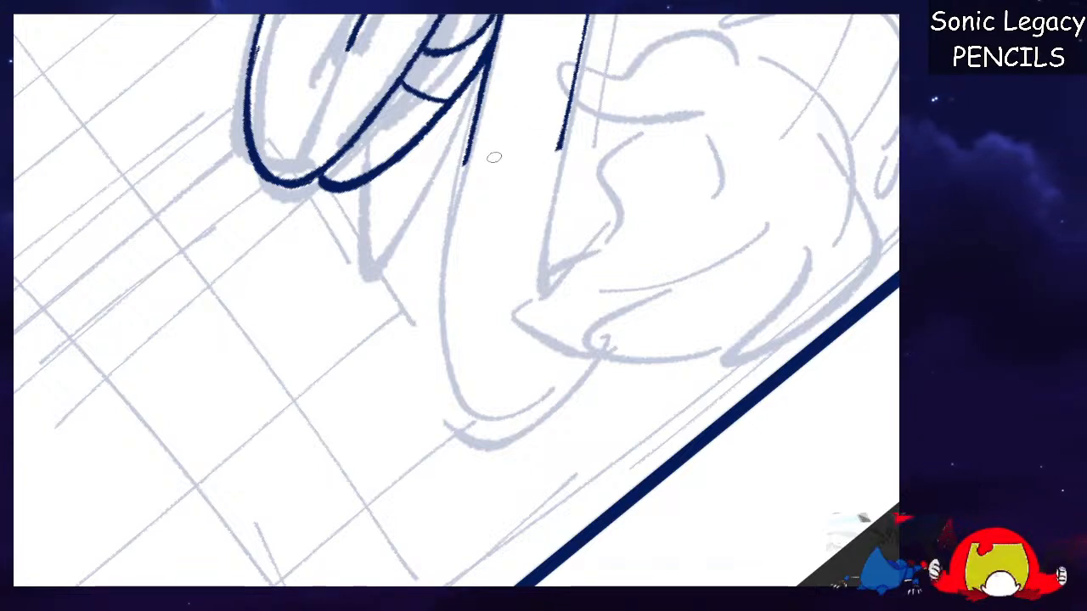
pyautogui.moveTo(466, 158); pyautogui.dragTo(563, 151)
pyautogui.hotkey('ctrl', 'z')
pyautogui.moveTo(474, 127)
pyautogui.mouseDown()
pyautogui.moveTo(510, 141)
pyautogui.moveTo(570, 126)
pyautogui.mouseUp()
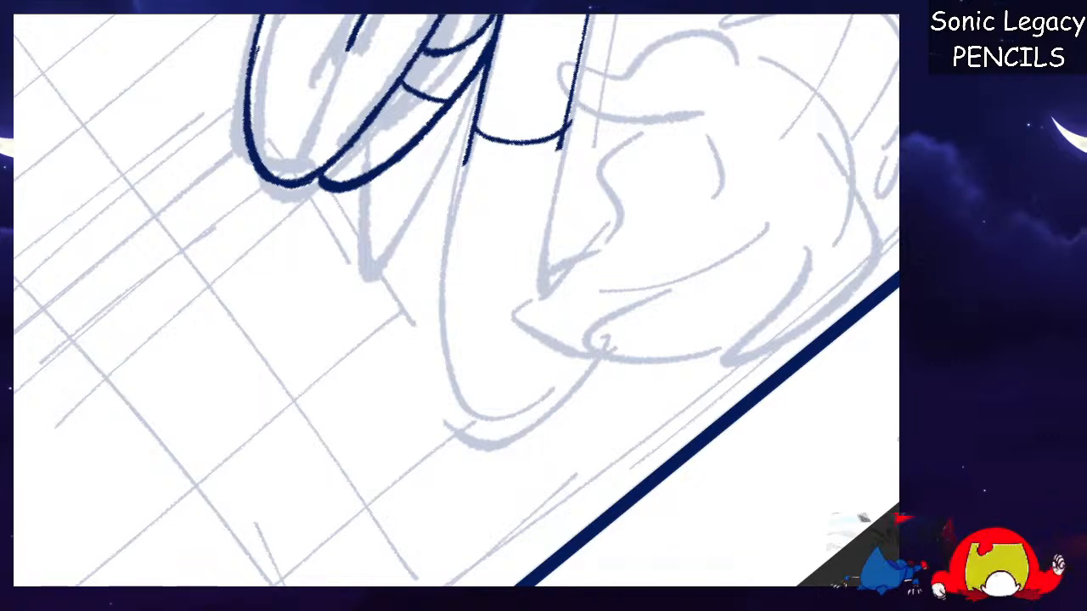
pyautogui.scroll(6, 525, 340)
pyautogui.scroll(-3, 525, 340)
pyautogui.hotkey('ctrl', 'z')
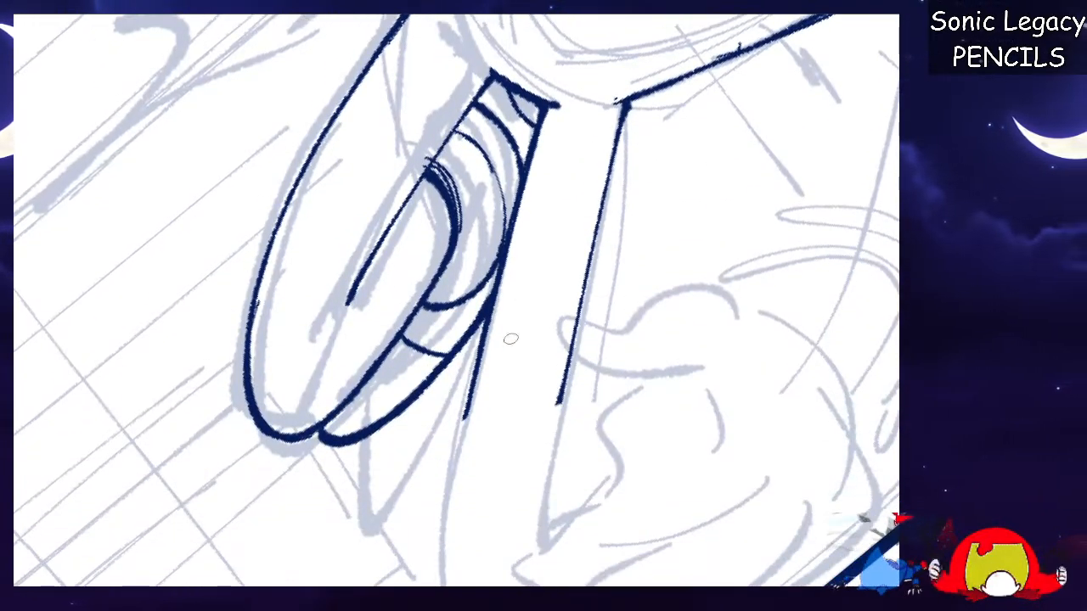
# Ink a curved line across the raised leg's end, trim the overhanging edges and close the leg with a rounded tip.
pyautogui.moveTo(478, 355); pyautogui.dragTo(569, 365)
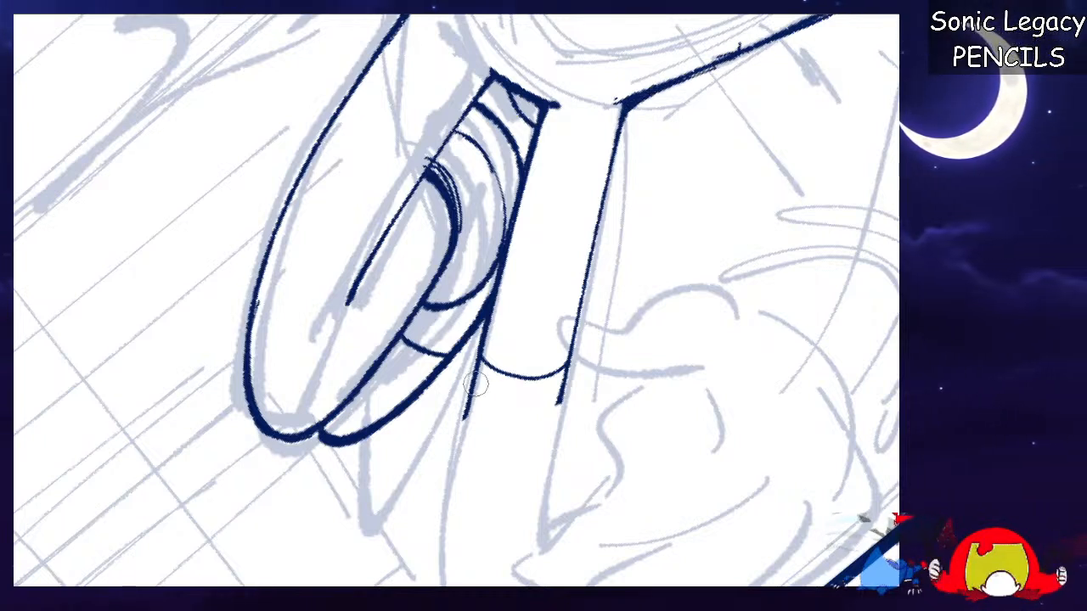
pyautogui.moveTo(474, 374); pyautogui.dragTo(465, 419)
pyautogui.moveTo(570, 382); pyautogui.dragTo(558, 409)
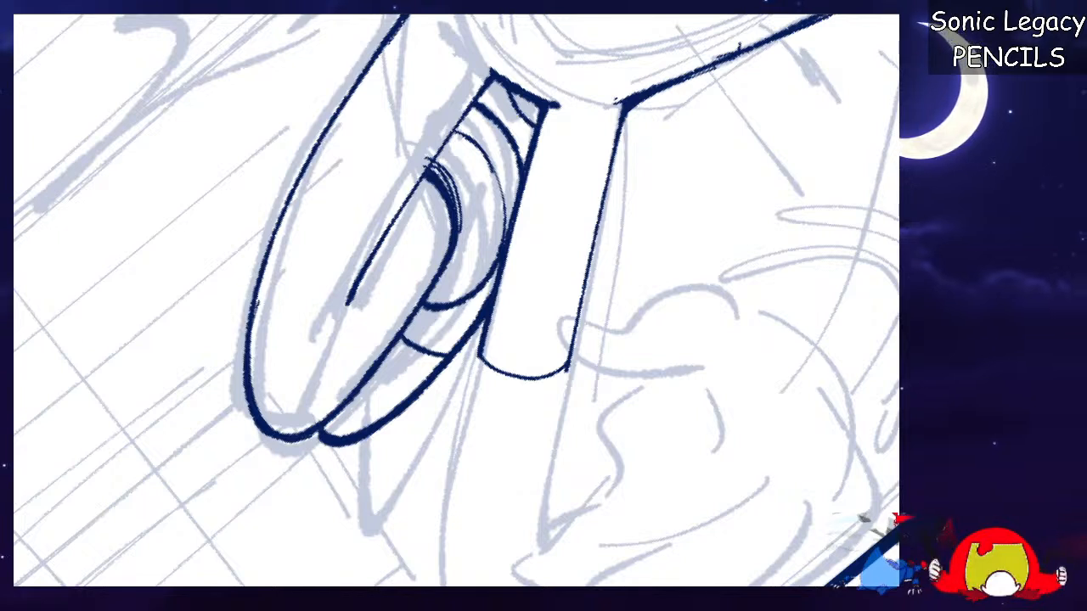
pyautogui.moveTo(478, 357); pyautogui.dragTo(501, 414)
pyautogui.hotkey('ctrl', 'z')
pyautogui.moveTo(476, 364)
pyautogui.mouseDown()
pyautogui.moveTo(514, 429)
pyautogui.moveTo(552, 415)
pyautogui.moveTo(571, 360)
pyautogui.mouseUp()
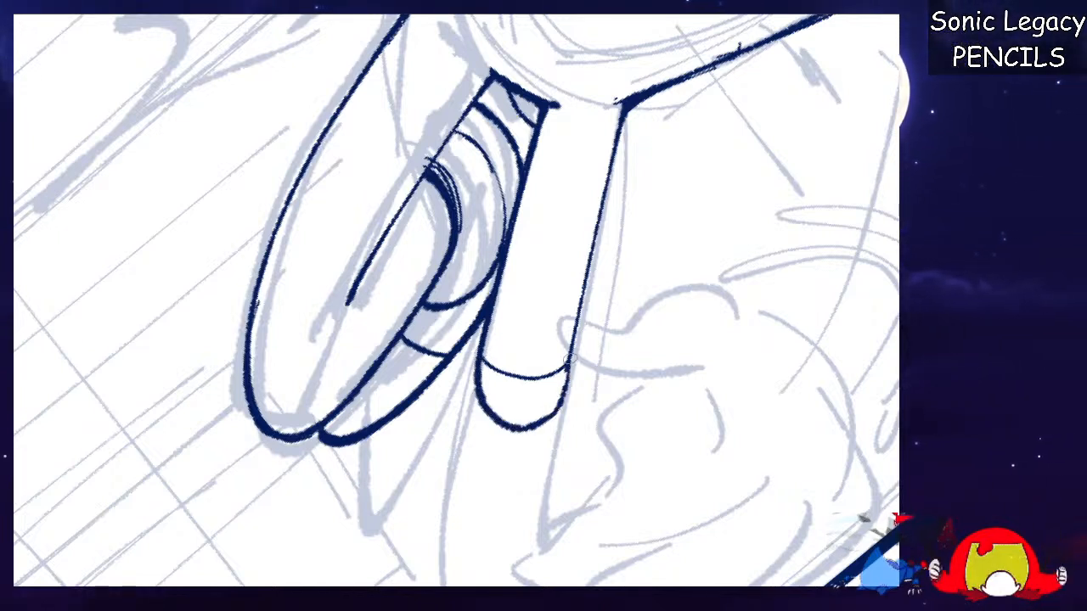
pyautogui.moveTo(476, 381); pyautogui.dragTo(557, 461)
pyautogui.hotkey('ctrl', 'z')
pyautogui.moveTo(481, 349)
pyautogui.mouseDown()
pyautogui.moveTo(457, 395)
pyautogui.moveTo(468, 419)
pyautogui.moveTo(463, 360)
pyautogui.moveTo(493, 459)
pyautogui.mouseUp()
pyautogui.hotkey('ctrl', 'z')
pyautogui.hotkey('ctrl', 'z')
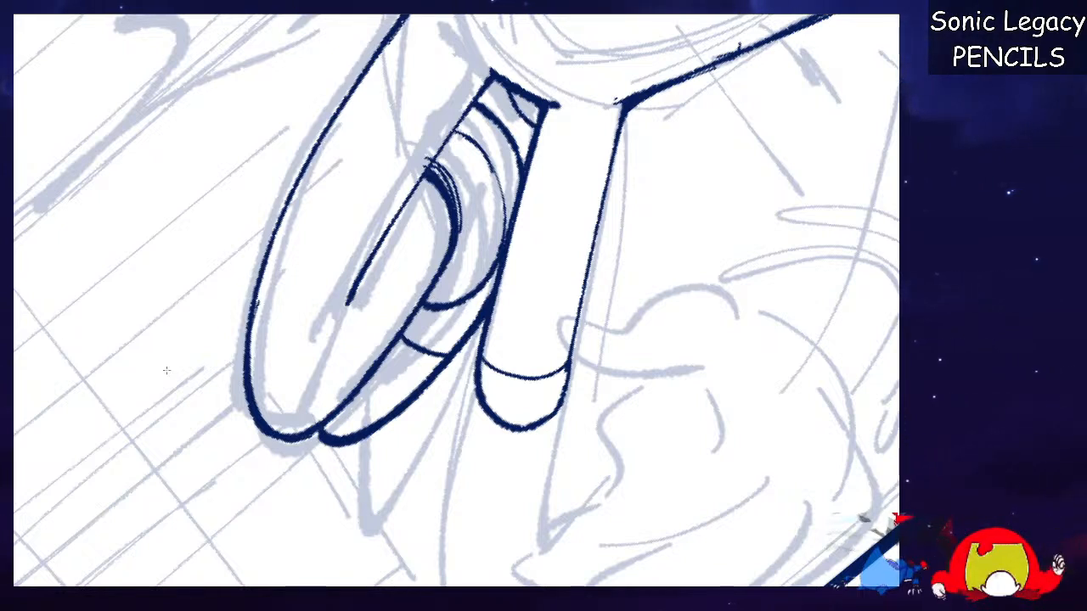
# Place a circular ruler around the raised leg's rounded end and ink the sock cuff's outer ring along it.
pyautogui.moveTo(530, 411); pyautogui.dragTo(572, 469)
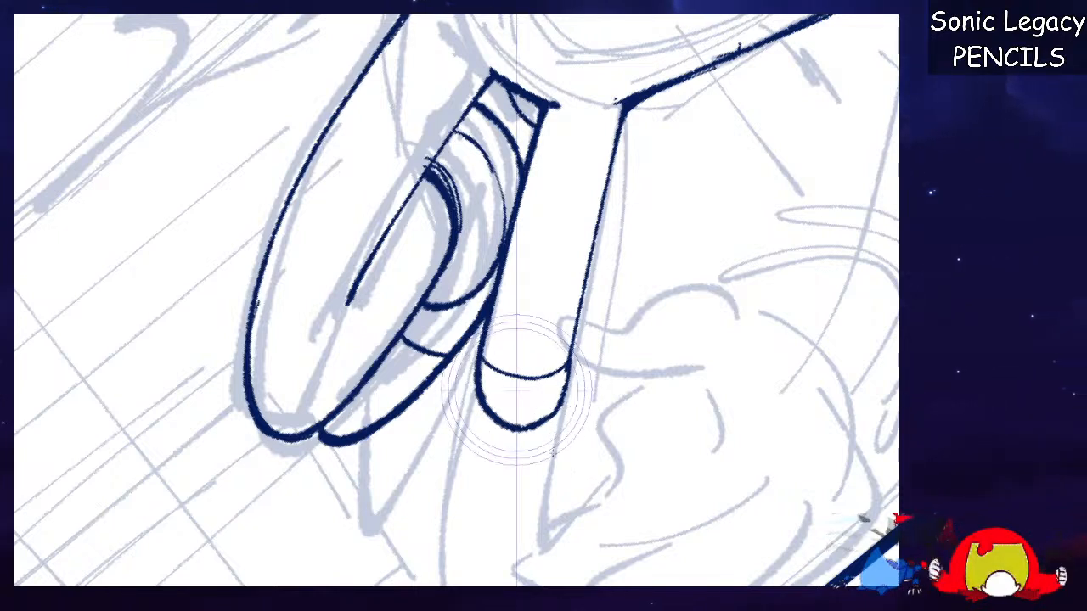
pyautogui.moveTo(463, 344)
pyautogui.mouseDown()
pyautogui.moveTo(476, 450)
pyautogui.moveTo(577, 436)
pyautogui.mouseUp()
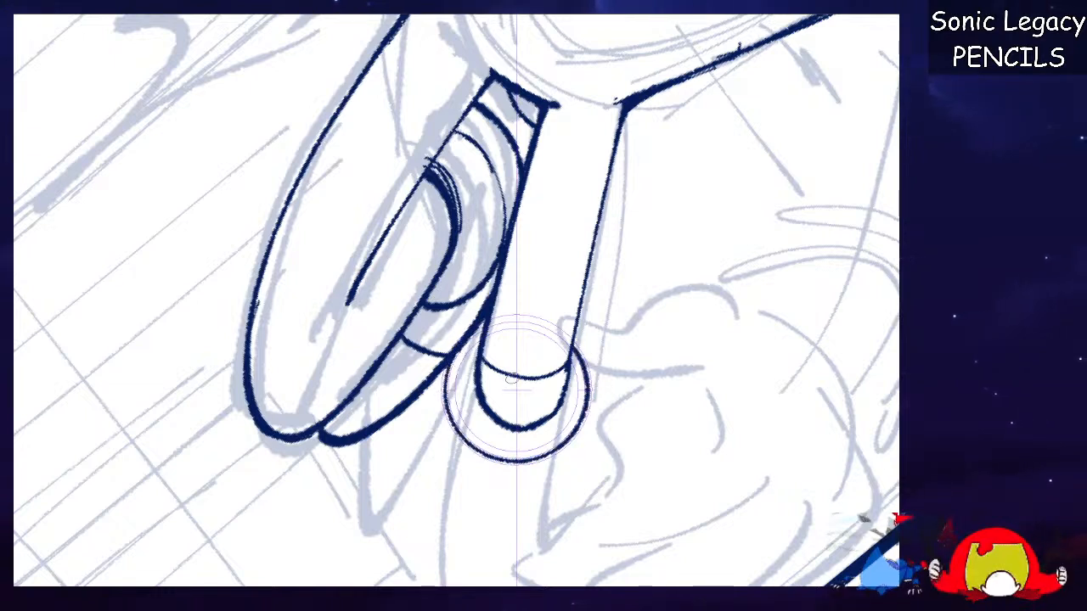
pyautogui.moveTo(474, 387); pyautogui.dragTo(539, 427)
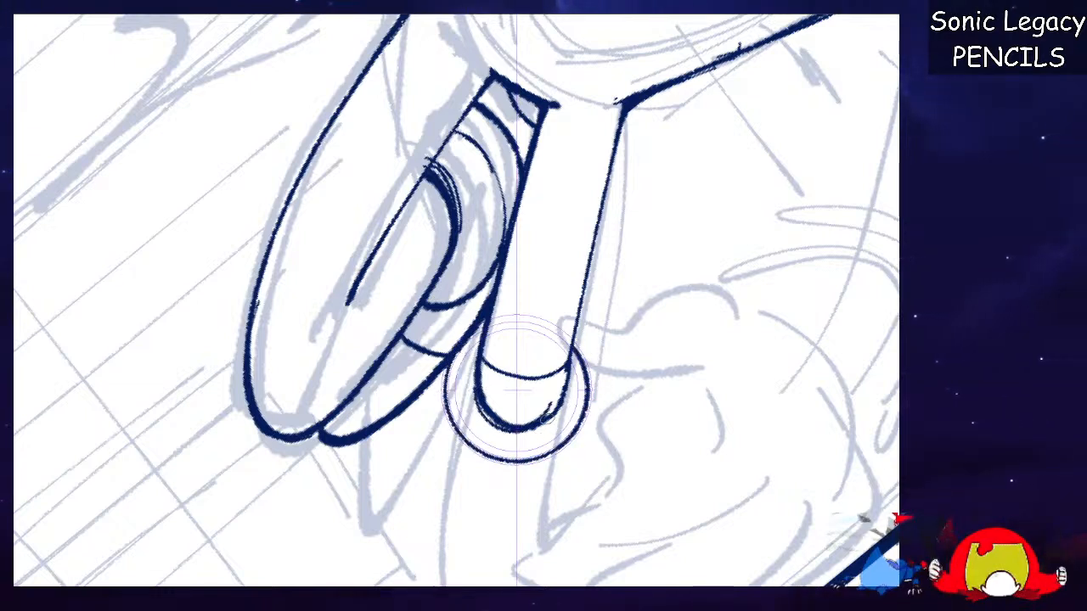
pyautogui.hotkey('ctrl', 'z')
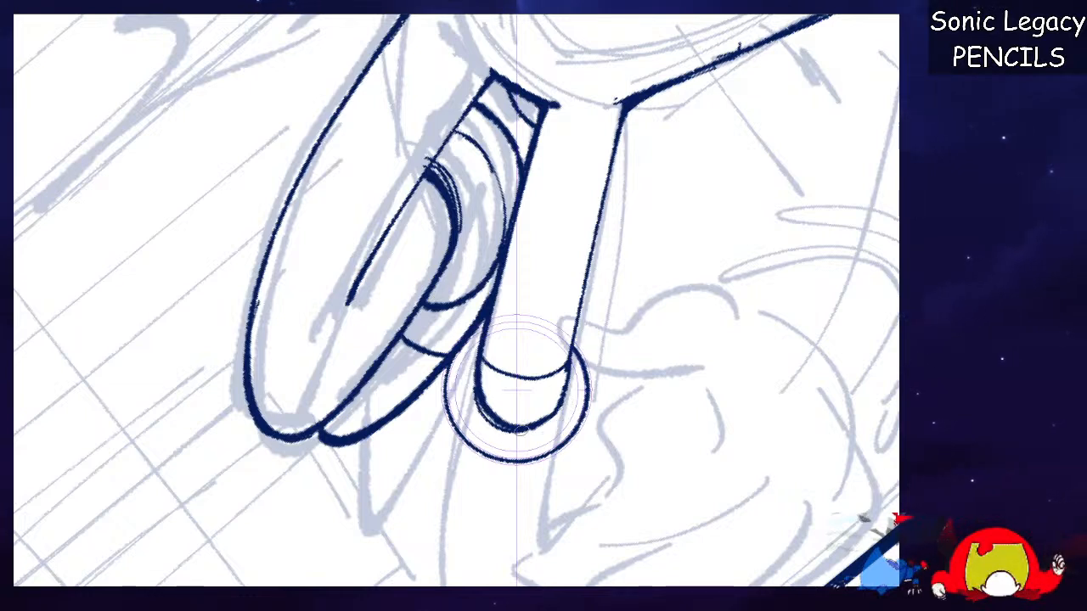
# Remove the circular ruler, ink a second rim line along the sock cuff and erase the curved line across the leg's end.
pyautogui.moveTo(453, 414); pyautogui.dragTo(535, 468)
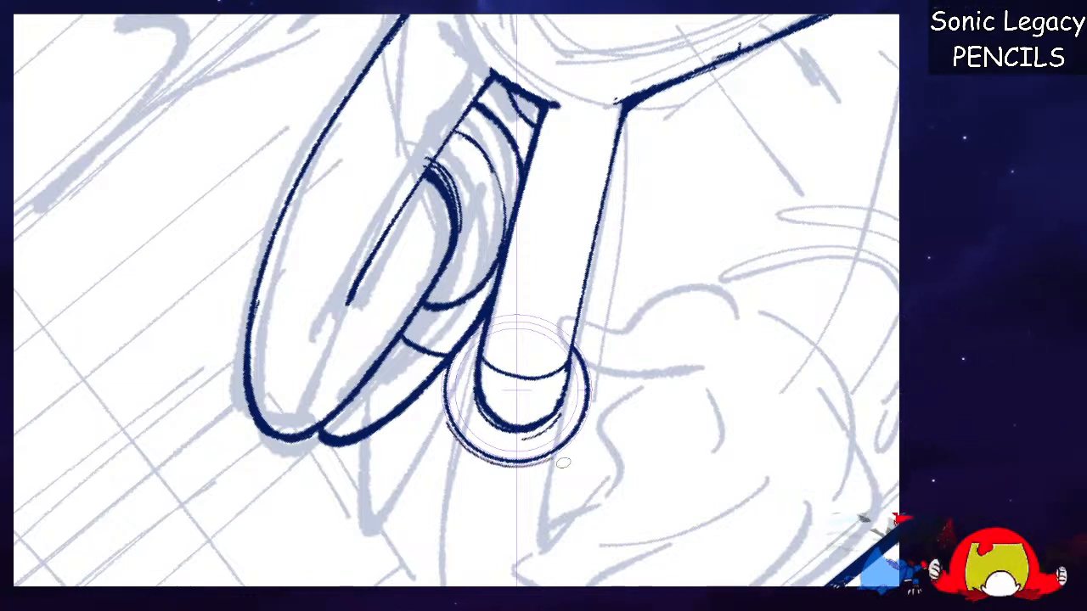
pyautogui.hotkey('ctrl', 'z')
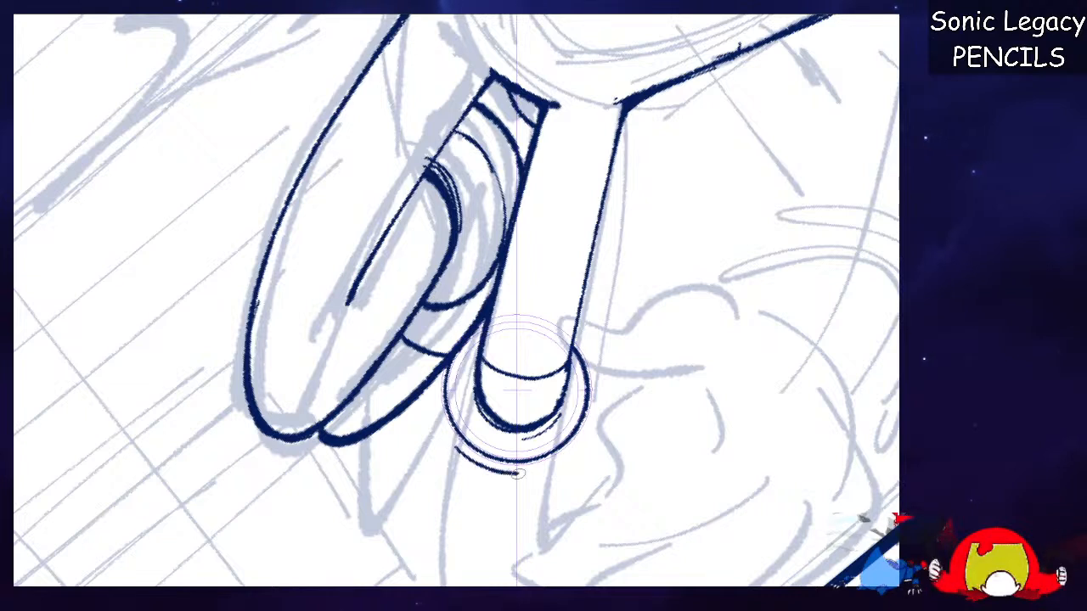
pyautogui.press('Delete')
pyautogui.moveTo(442, 398); pyautogui.dragTo(484, 469)
pyautogui.scroll(-5, 670, 341)
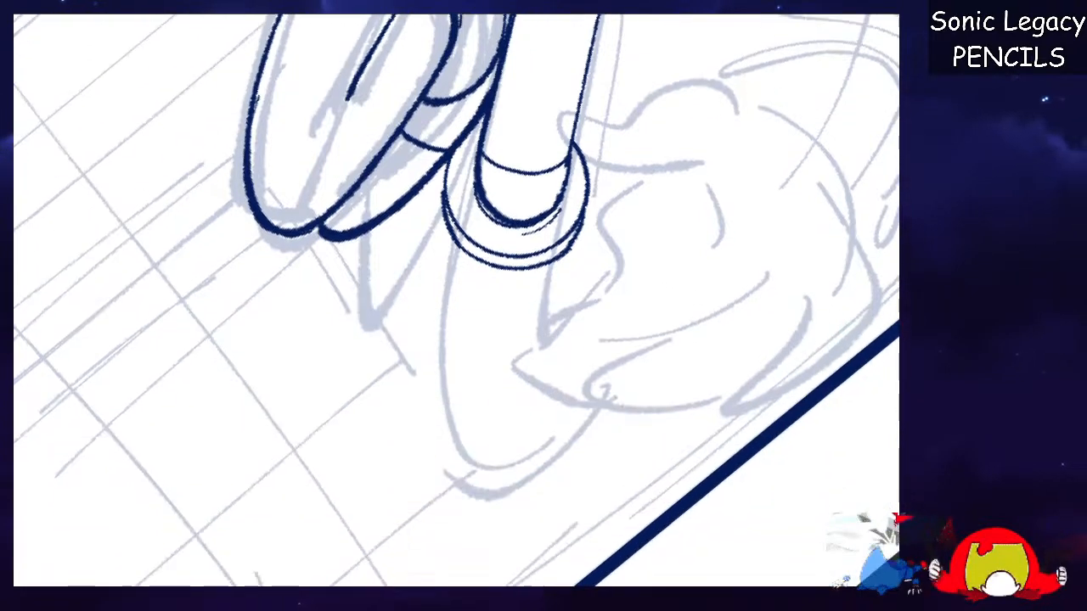
pyautogui.press('e')
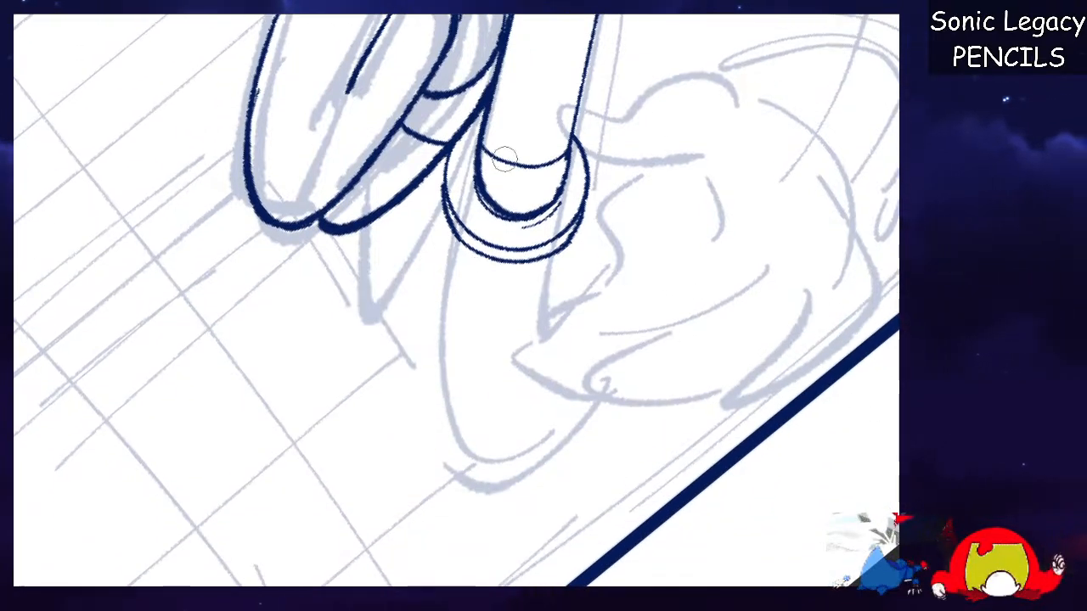
pyautogui.moveTo(493, 152)
pyautogui.mouseDown()
pyautogui.moveTo(535, 164)
pyautogui.moveTo(567, 153)
pyautogui.mouseUp()
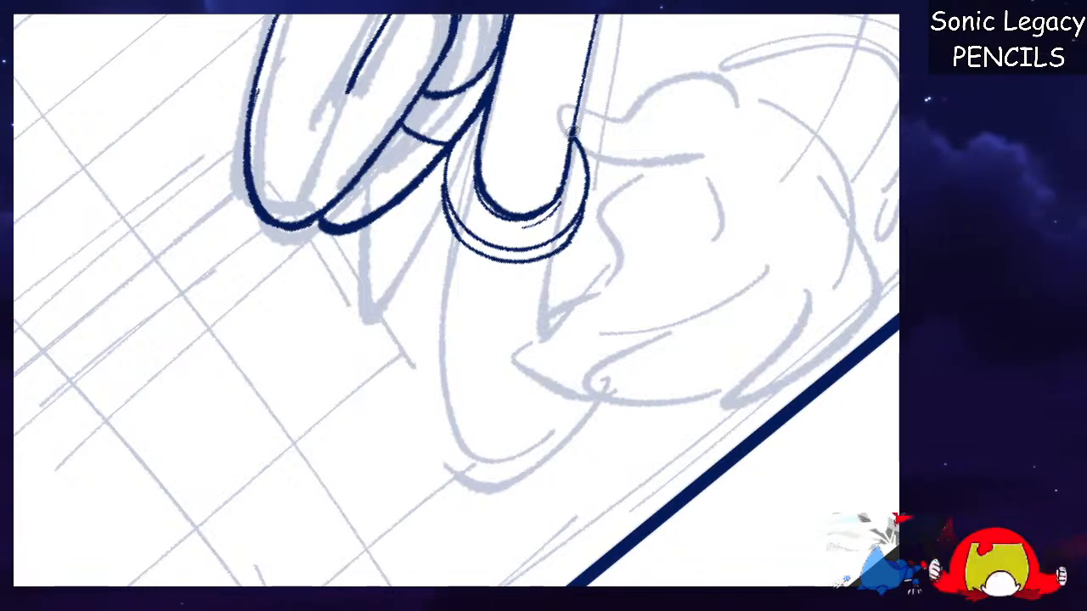
pyautogui.moveTo(445, 224); pyautogui.dragTo(463, 438)
pyautogui.hotkey('ctrl', 'z')
pyautogui.moveTo(445, 222); pyautogui.dragTo(443, 339)
pyautogui.hotkey('ctrl', 'z')
# Ink the sides of the raised foot's shoe below the cuff and two curved strap lines across it.
pyautogui.moveTo(442, 209)
pyautogui.mouseDown()
pyautogui.moveTo(430, 273)
pyautogui.moveTo(560, 304)
pyautogui.mouseUp()
pyautogui.moveTo(429, 350)
pyautogui.mouseDown()
pyautogui.moveTo(516, 350)
pyautogui.moveTo(551, 363)
pyautogui.mouseUp()
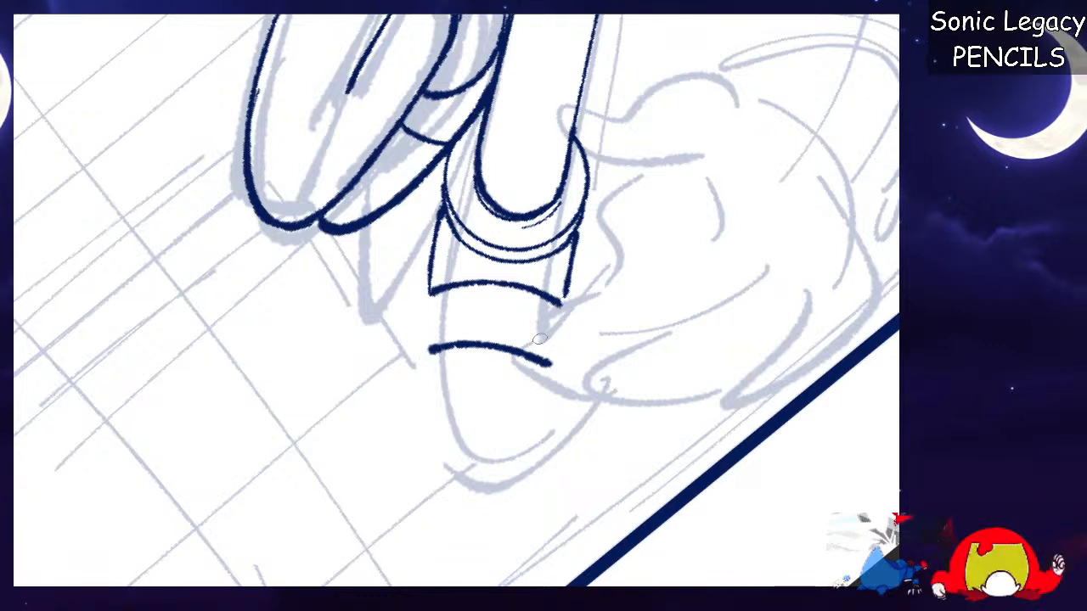
pyautogui.moveTo(583, 231); pyautogui.dragTo(560, 303)
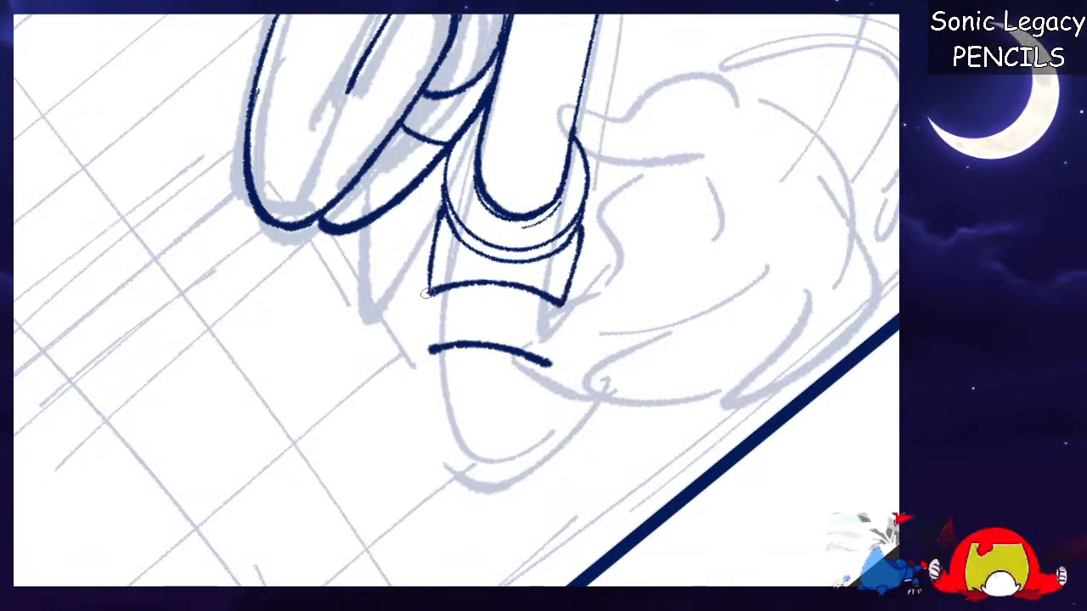
# Ink the strap's side edges and the rounded toe of the raised shoe, with a narrow raised strap edge along one side.
pyautogui.moveTo(425, 293); pyautogui.dragTo(429, 353)
pyautogui.moveTo(561, 303); pyautogui.dragTo(550, 364)
pyautogui.hotkey('ctrl', 'z')
pyautogui.moveTo(561, 302); pyautogui.dragTo(547, 364)
pyautogui.moveTo(429, 352)
pyautogui.mouseDown()
pyautogui.moveTo(449, 432)
pyautogui.moveTo(539, 373)
pyautogui.mouseUp()
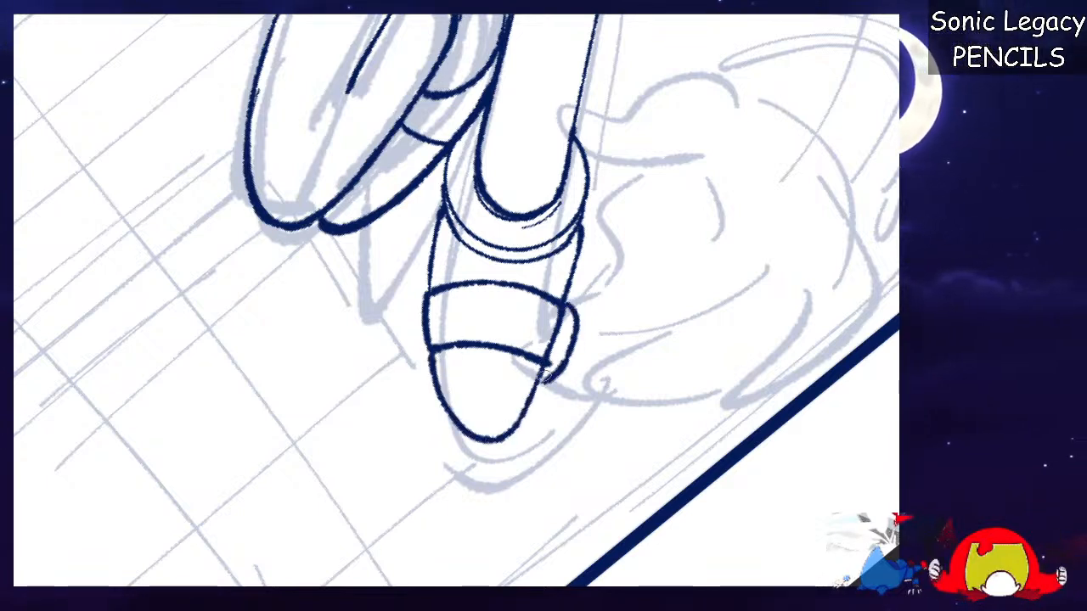
pyautogui.moveTo(554, 354)
pyautogui.mouseDown()
pyautogui.moveTo(564, 300)
pyautogui.moveTo(554, 349)
pyautogui.mouseUp()
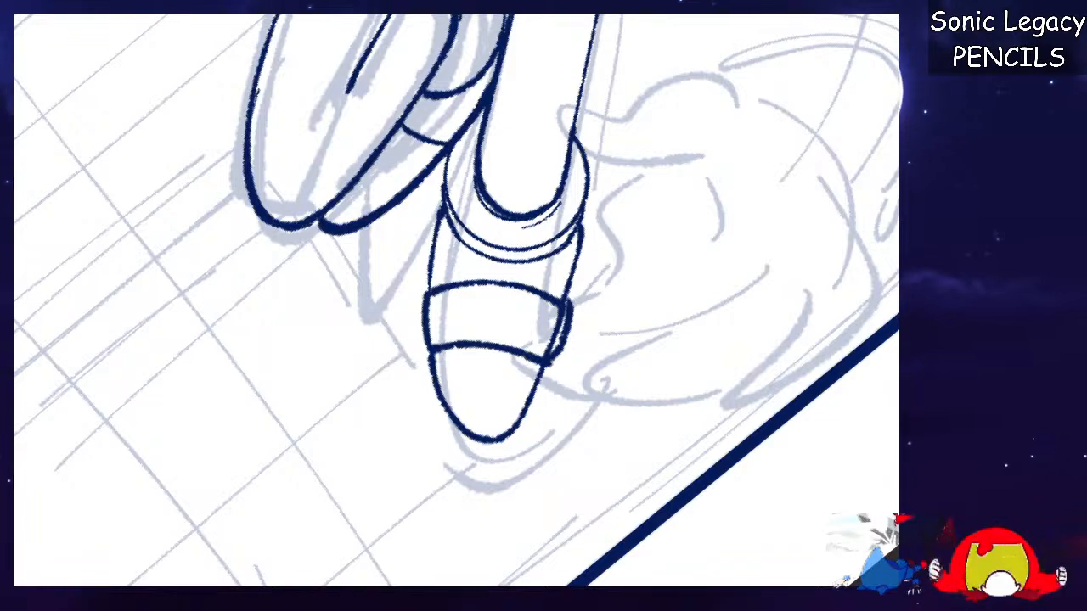
# Reset the canvas rotation, then thicken and clean up the curved outline of the raised leg's end inside the cuff.
pyautogui.press('Escape')
pyautogui.scroll(-10, 456, 299)
pyautogui.scroll(6, 456, 300)
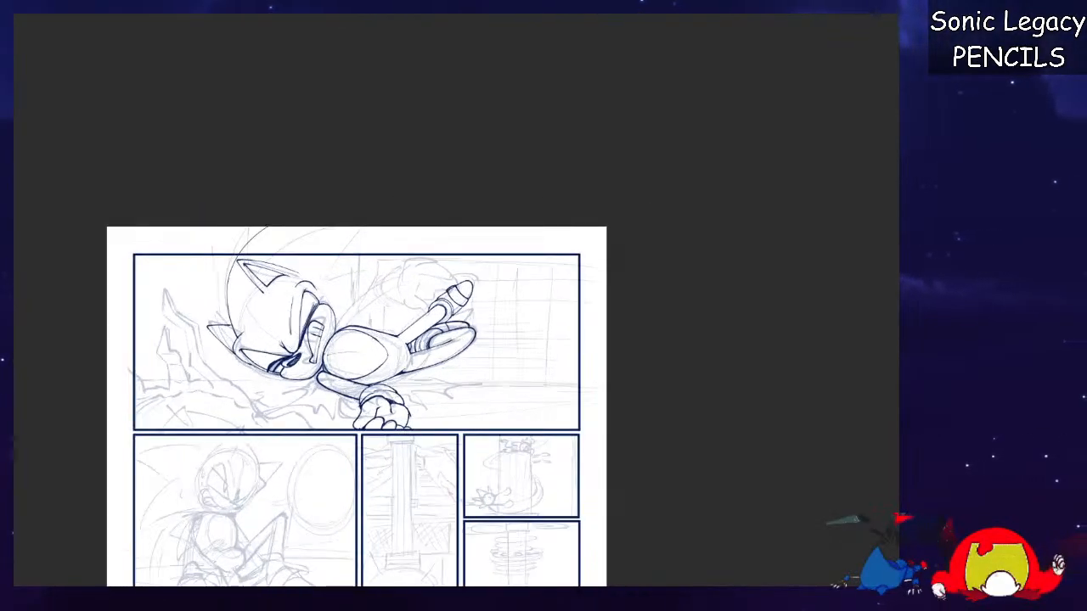
pyautogui.scroll(4, 450, 319)
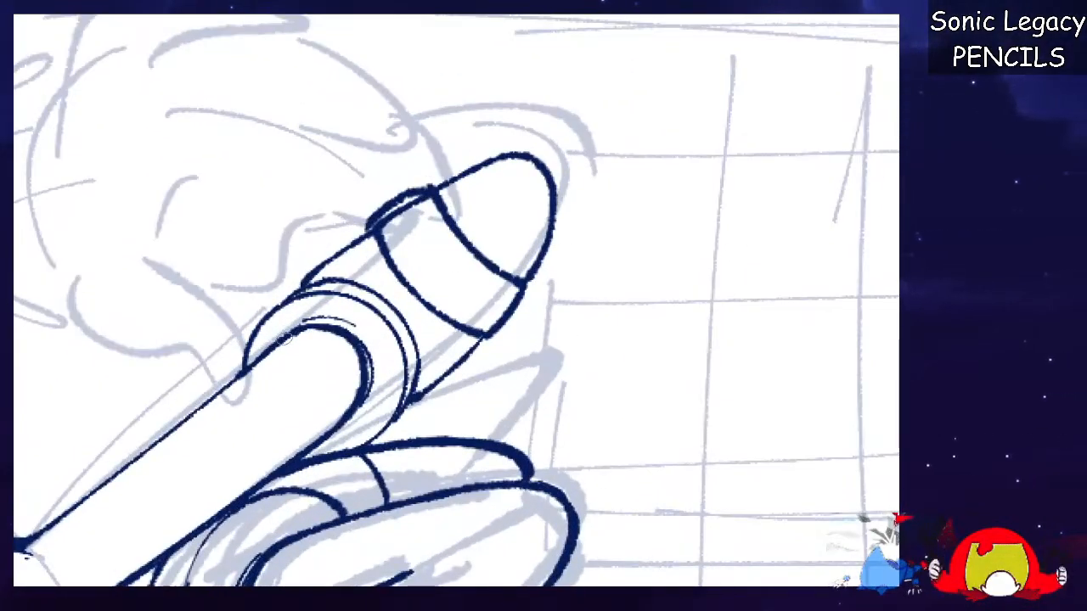
pyautogui.moveTo(288, 333); pyautogui.dragTo(341, 422)
pyautogui.moveTo(285, 341); pyautogui.dragTo(377, 359)
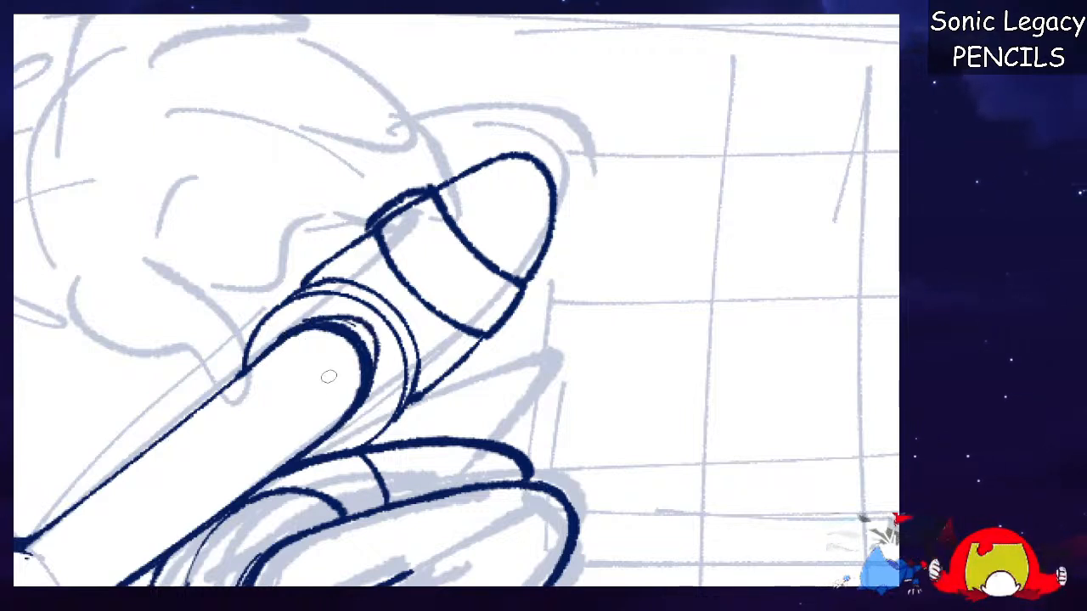
pyautogui.hotkey('ctrl', 'z')
pyautogui.moveTo(303, 329)
pyautogui.mouseDown()
pyautogui.moveTo(337, 427)
pyautogui.moveTo(341, 322)
pyautogui.moveTo(340, 420)
pyautogui.mouseUp()
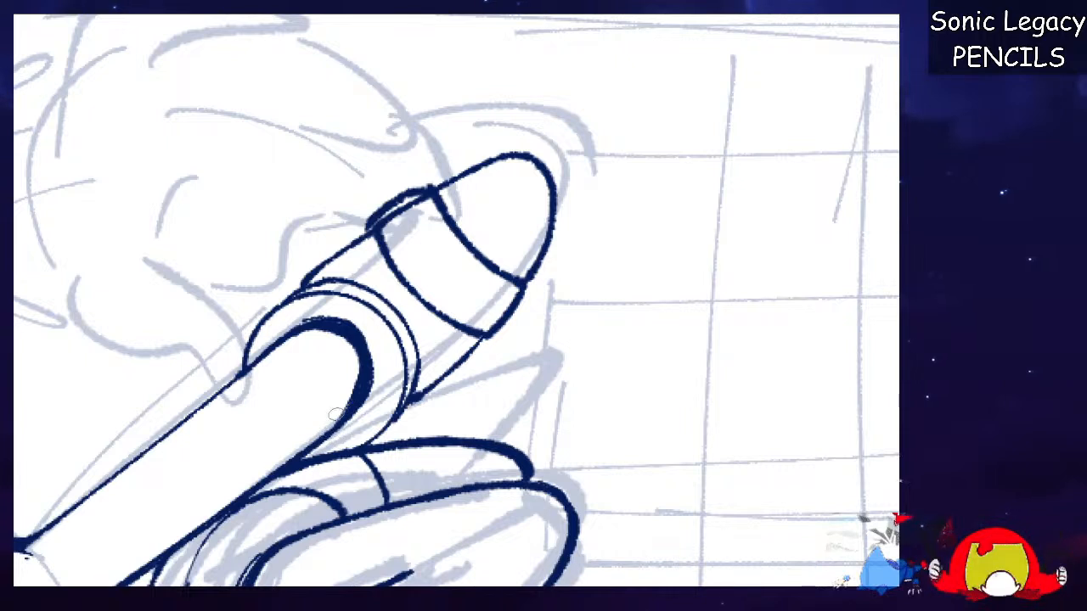
pyautogui.moveTo(300, 345)
pyautogui.mouseDown()
pyautogui.moveTo(352, 358)
pyautogui.moveTo(322, 419)
pyautogui.mouseUp()
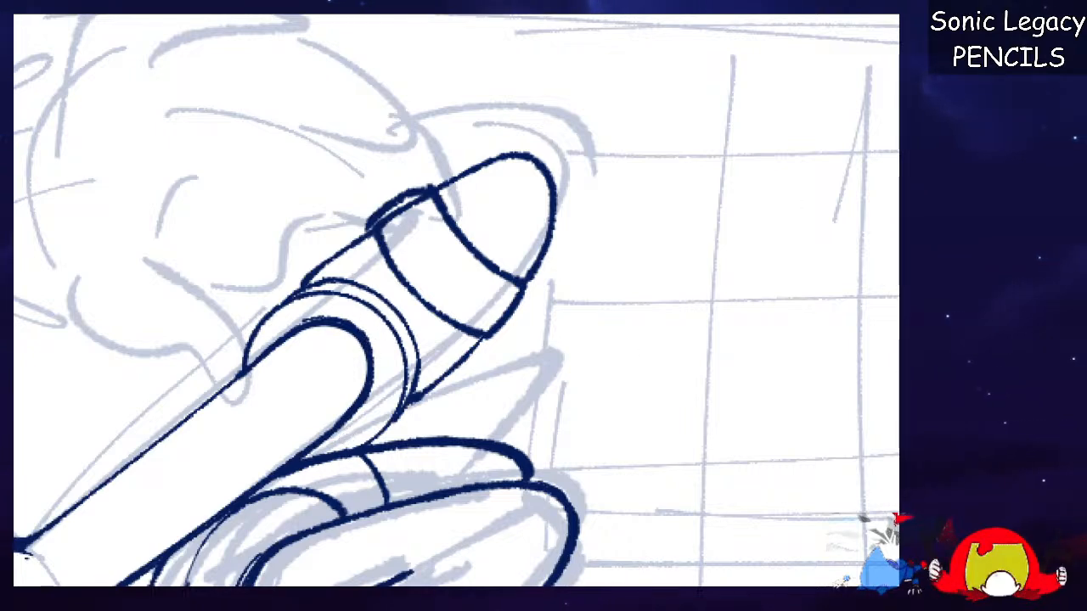
# Erase the shoe strap's line nearest the ankle and ink its two ends closer to the sock cuff.
pyautogui.scroll(-10, 459, 300)
pyautogui.scroll(9, 459, 301)
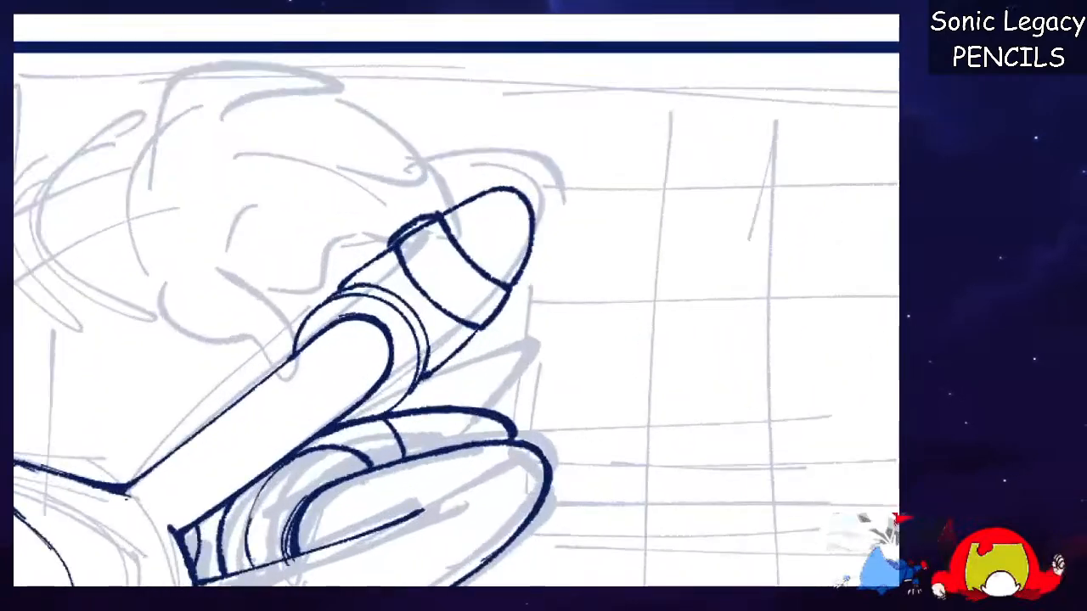
pyautogui.scroll(2, 717, 153)
pyautogui.moveTo(384, 245)
pyautogui.mouseDown()
pyautogui.moveTo(456, 321)
pyautogui.moveTo(473, 323)
pyautogui.mouseUp()
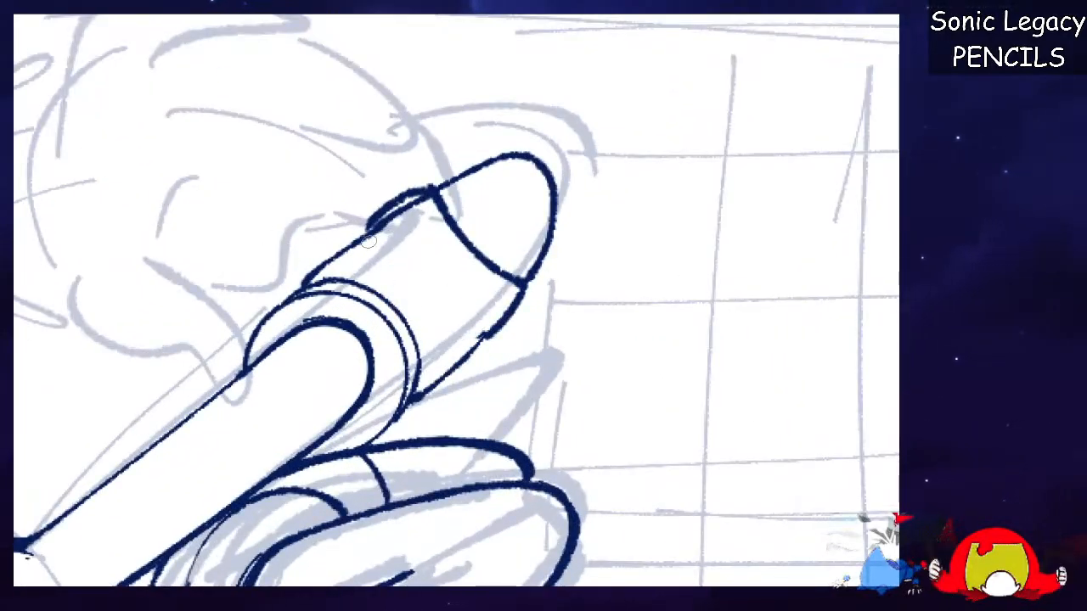
pyautogui.moveTo(354, 246); pyautogui.dragTo(361, 285)
pyautogui.moveTo(433, 364); pyautogui.dragTo(522, 297)
# Thicken the raised shoe's side edges and add short hatching lines inside the leg's rounded end.
pyautogui.moveTo(355, 247); pyautogui.dragTo(497, 158)
pyautogui.moveTo(519, 293); pyautogui.dragTo(490, 331)
pyautogui.moveTo(338, 317)
pyautogui.mouseDown()
pyautogui.moveTo(374, 360)
pyautogui.moveTo(340, 369)
pyautogui.mouseUp()
pyautogui.moveTo(356, 346); pyautogui.dragTo(346, 372)
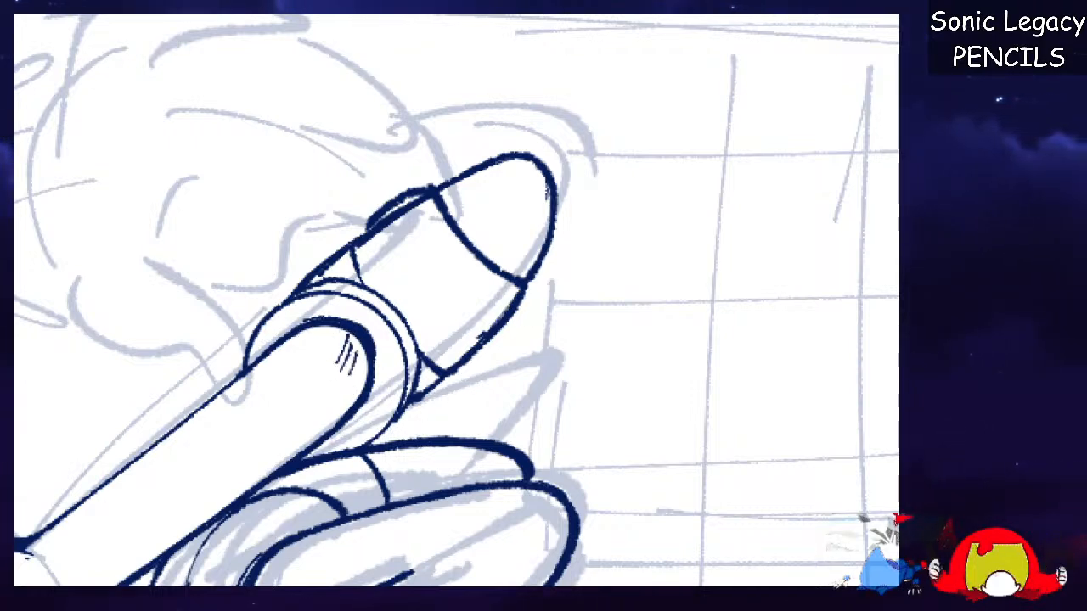
# Ink the rounded outline of the far hand behind the raised shoe.
pyautogui.hscroll(-9, 456, 300)
pyautogui.scroll(-2, 456, 300)
pyautogui.scroll(1, 456, 300)
pyautogui.hscroll(-6, 456, 299)
pyautogui.hscroll(4, 456, 300)
pyautogui.scroll(-7, 456, 300)
pyautogui.scroll(3, 457, 299)
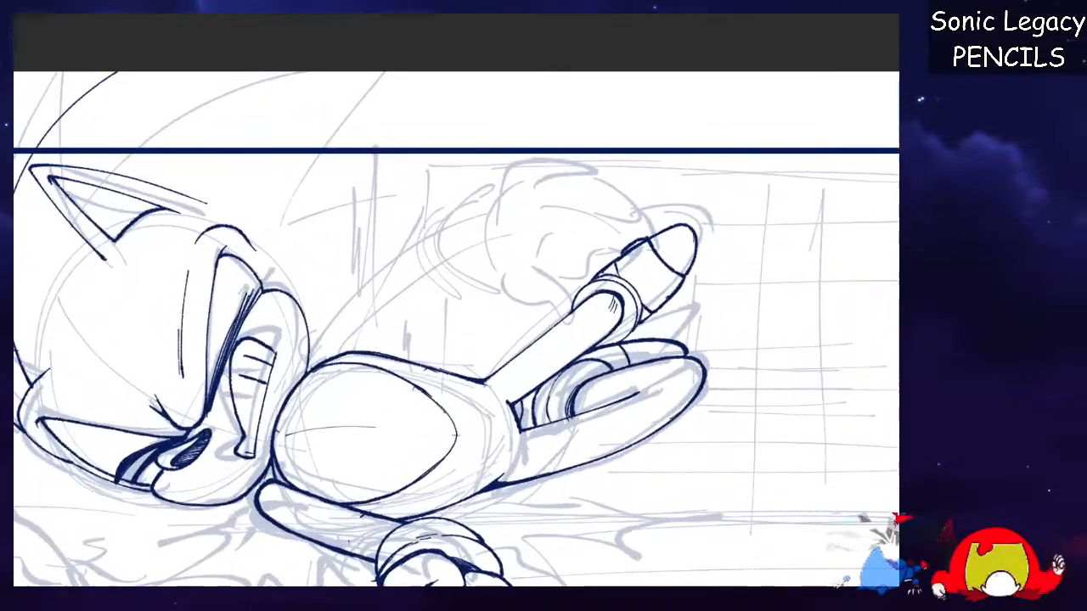
pyautogui.scroll(2, 456, 300)
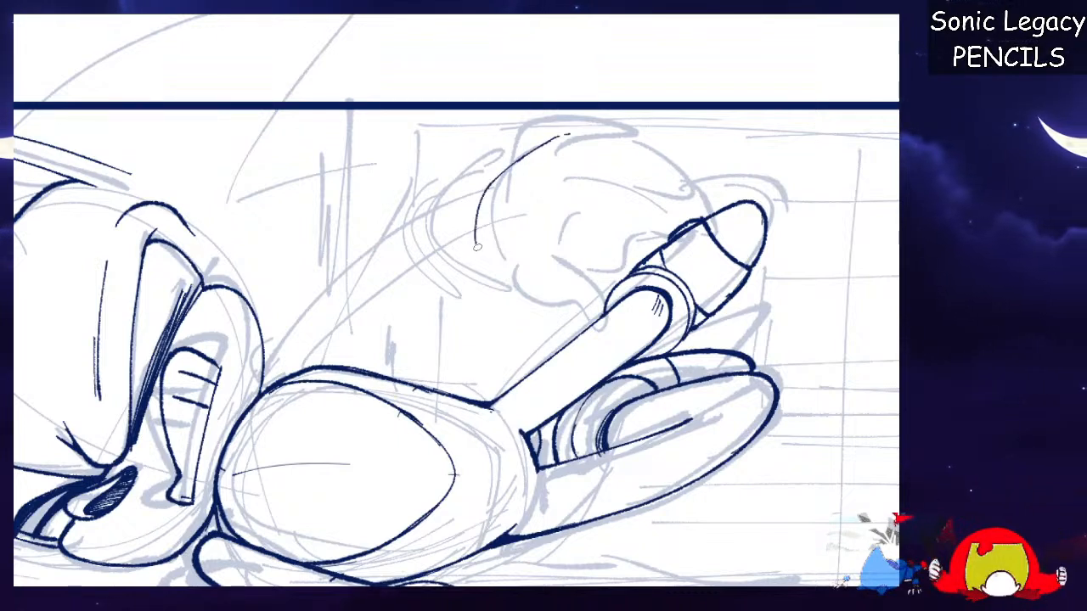
pyautogui.moveTo(581, 301); pyautogui.dragTo(645, 243)
pyautogui.moveTo(563, 135)
pyautogui.mouseDown()
pyautogui.moveTo(609, 127)
pyautogui.moveTo(647, 243)
pyautogui.mouseUp()
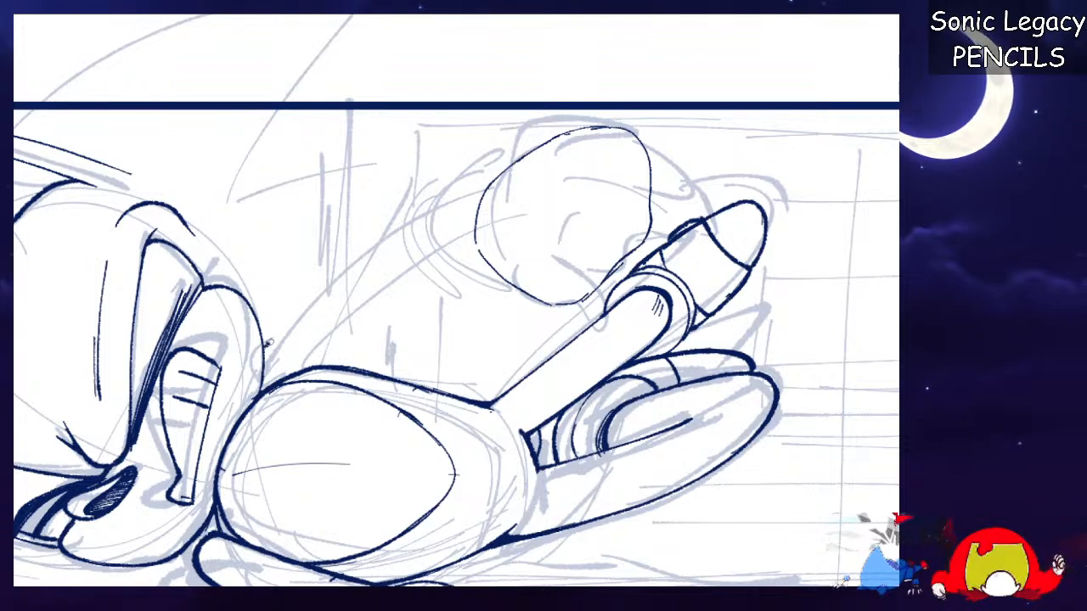
# Ink the far arm's two curved edges from the shoulder to the rounded hand shape.
pyautogui.moveTo(265, 350); pyautogui.dragTo(493, 183)
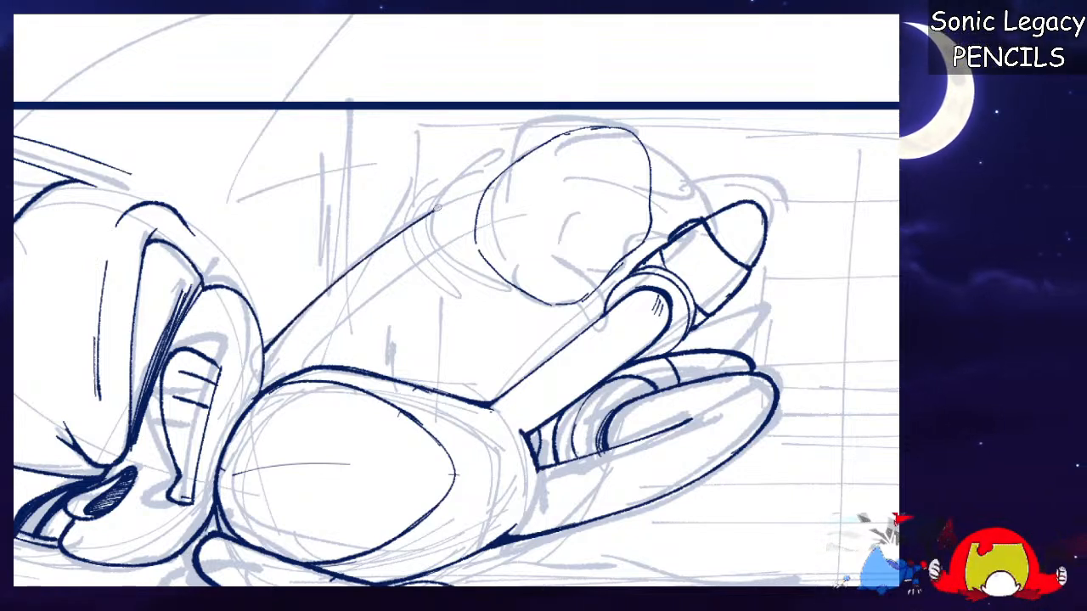
pyautogui.hotkey('ctrl', 'z')
pyautogui.moveTo(315, 367); pyautogui.dragTo(481, 251)
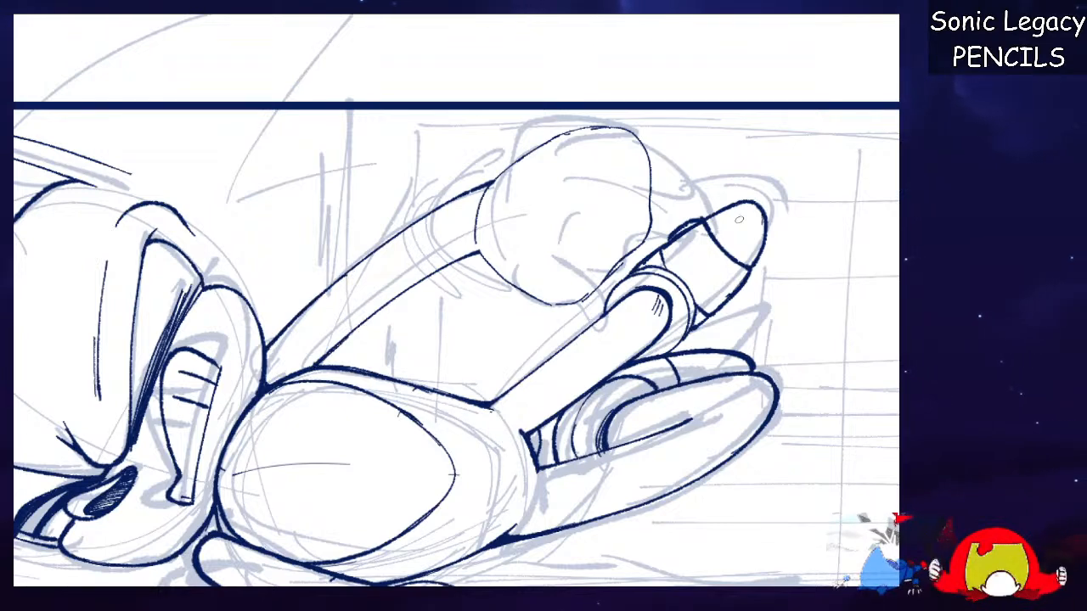
# Ink the glove cuff's large outer curve across the far arm and a short curve beneath the wrist.
pyautogui.hotkey('ctrl', '+')
pyautogui.hotkey('ctrl', '+')
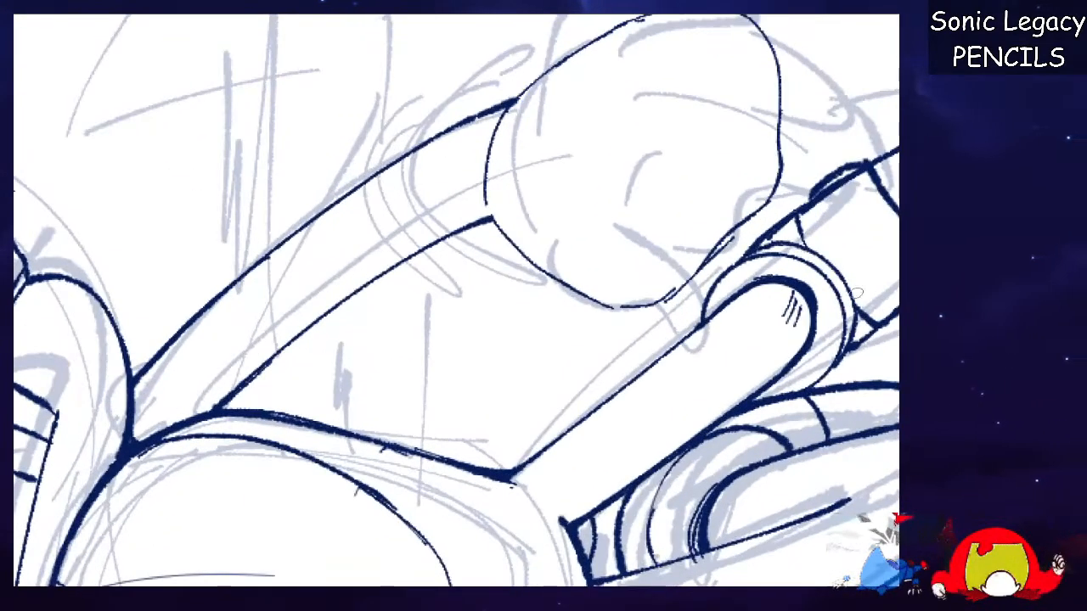
pyautogui.moveTo(572, 593); pyautogui.dragTo(616, 593)
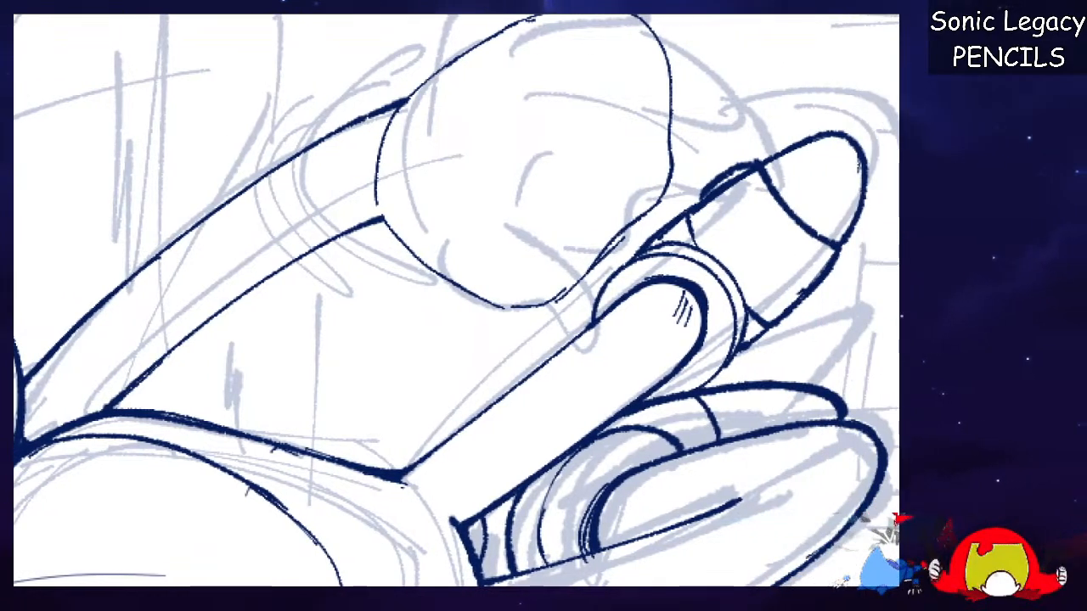
pyautogui.scroll(3, 881, 112)
pyautogui.moveTo(251, 261); pyautogui.dragTo(365, 374)
pyautogui.hotkey('ctrl', 'z')
pyautogui.moveTo(274, 200)
pyautogui.mouseDown()
pyautogui.moveTo(230, 259)
pyautogui.moveTo(368, 382)
pyautogui.mouseUp()
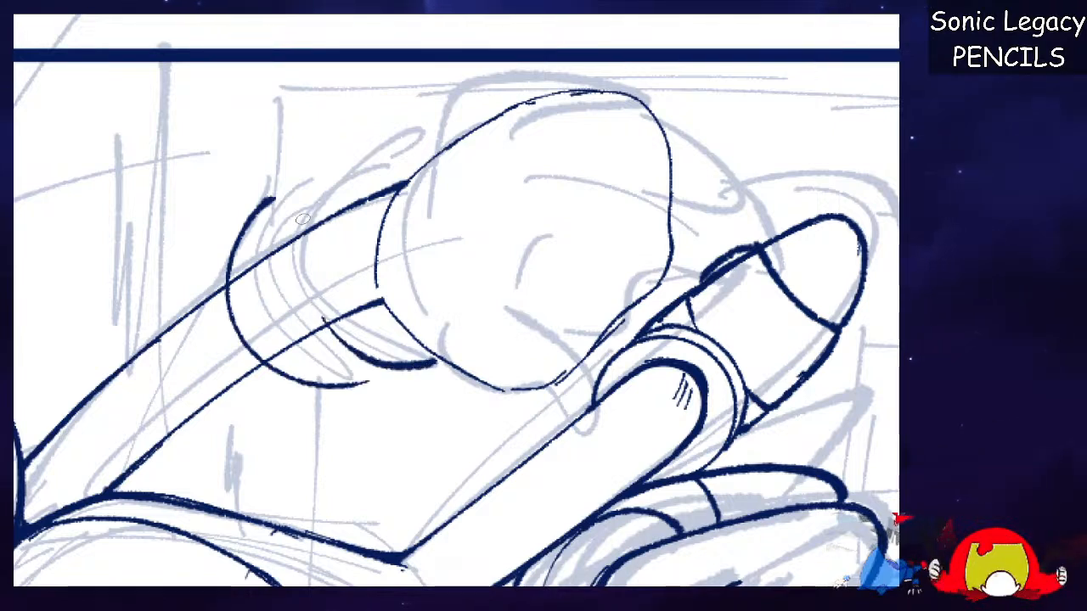
# Ink the glove cuff's upper bulge beside the hand and erase the arm lines inside the cuff.
pyautogui.moveTo(299, 244)
pyautogui.mouseDown()
pyautogui.moveTo(360, 157)
pyautogui.moveTo(299, 255)
pyautogui.mouseUp()
pyautogui.hotkey('ctrl', 'z')
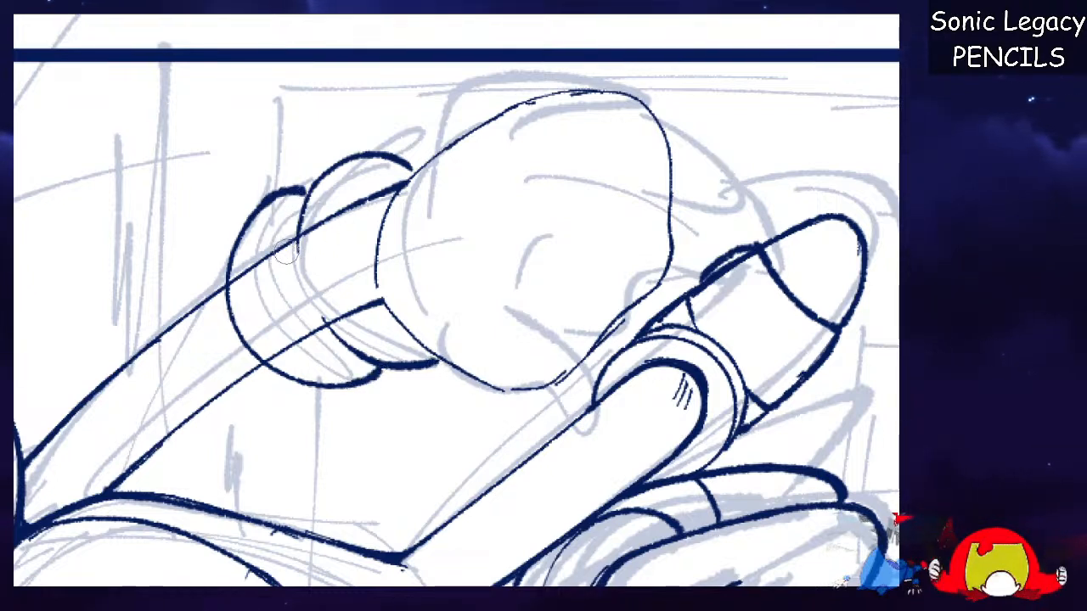
pyautogui.moveTo(287, 245)
pyautogui.mouseDown()
pyautogui.moveTo(245, 277)
pyautogui.moveTo(253, 325)
pyautogui.moveTo(277, 350)
pyautogui.moveTo(381, 299)
pyautogui.moveTo(377, 214)
pyautogui.moveTo(399, 176)
pyautogui.moveTo(319, 236)
pyautogui.moveTo(303, 261)
pyautogui.mouseUp()
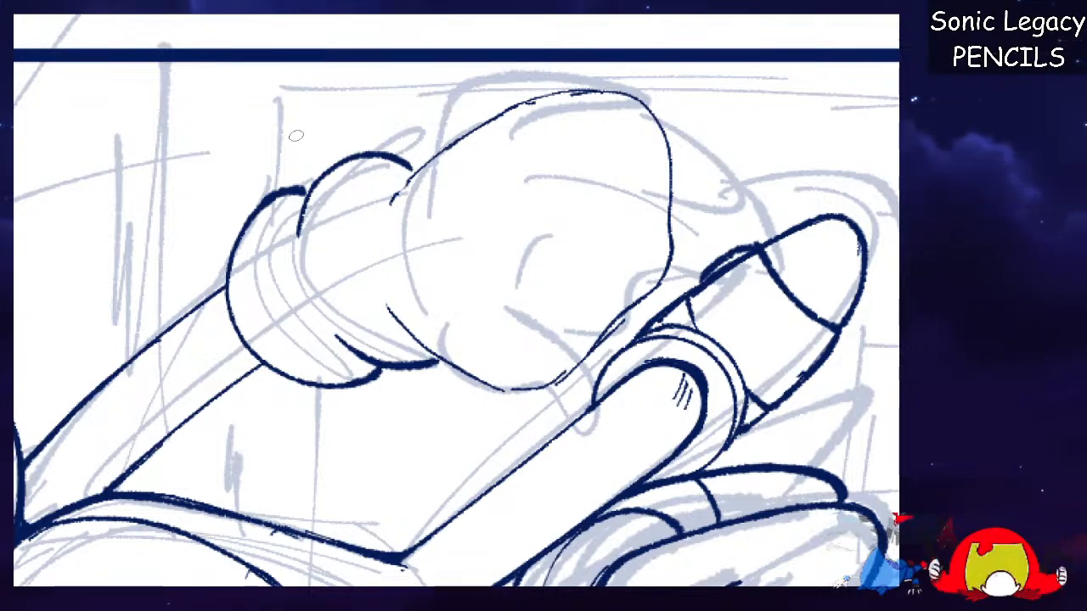
# Ink the glove cuff's inner curve from the upper bulge down toward the cuff's lower edge.
pyautogui.moveTo(298, 208)
pyautogui.mouseDown()
pyautogui.moveTo(302, 293)
pyautogui.moveTo(362, 372)
pyautogui.mouseUp()
pyautogui.hotkey('ctrl', 'z')
pyautogui.hotkey('ctrl', 'z')
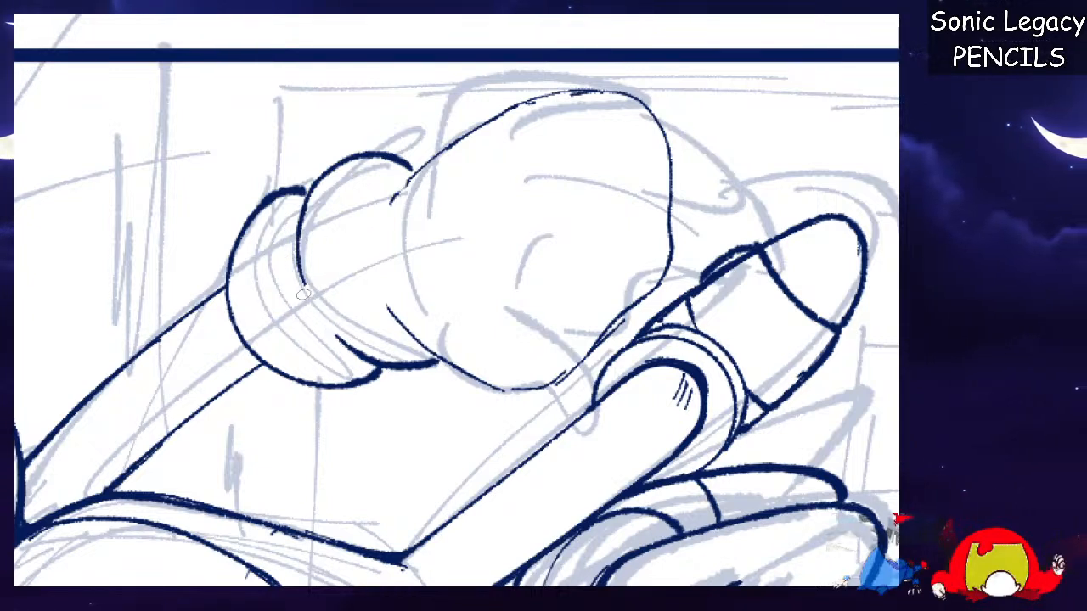
# Ink the palm's curved wrist edge with a thickened line and darken the palm's adjoining upper and lower edges.
pyautogui.moveTo(407, 174)
pyautogui.mouseDown()
pyautogui.moveTo(369, 251)
pyautogui.moveTo(399, 327)
pyautogui.mouseUp()
pyautogui.hotkey('ctrl', 'z')
pyautogui.moveTo(413, 172); pyautogui.dragTo(404, 335)
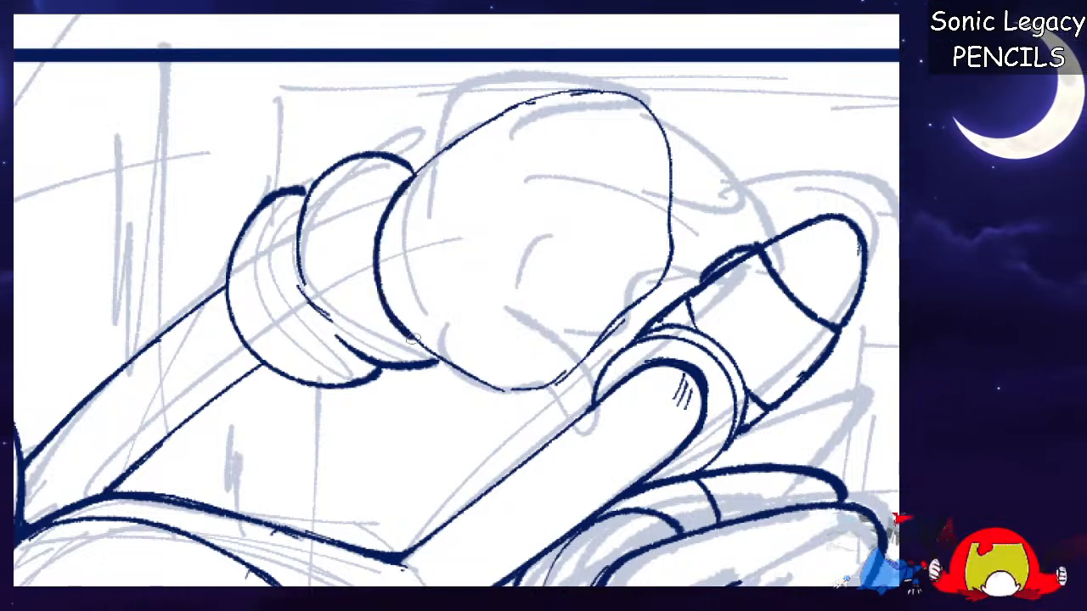
pyautogui.hotkey('ctrl', 'z')
pyautogui.moveTo(409, 174); pyautogui.dragTo(400, 344)
pyautogui.moveTo(390, 204); pyautogui.dragTo(381, 280)
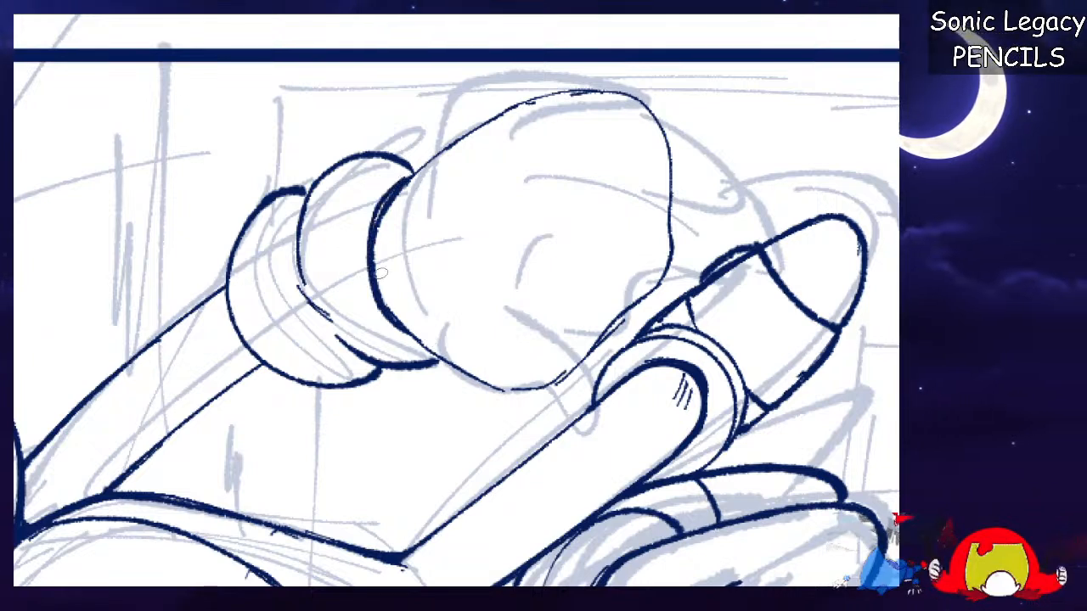
pyautogui.moveTo(377, 220); pyautogui.dragTo(364, 308)
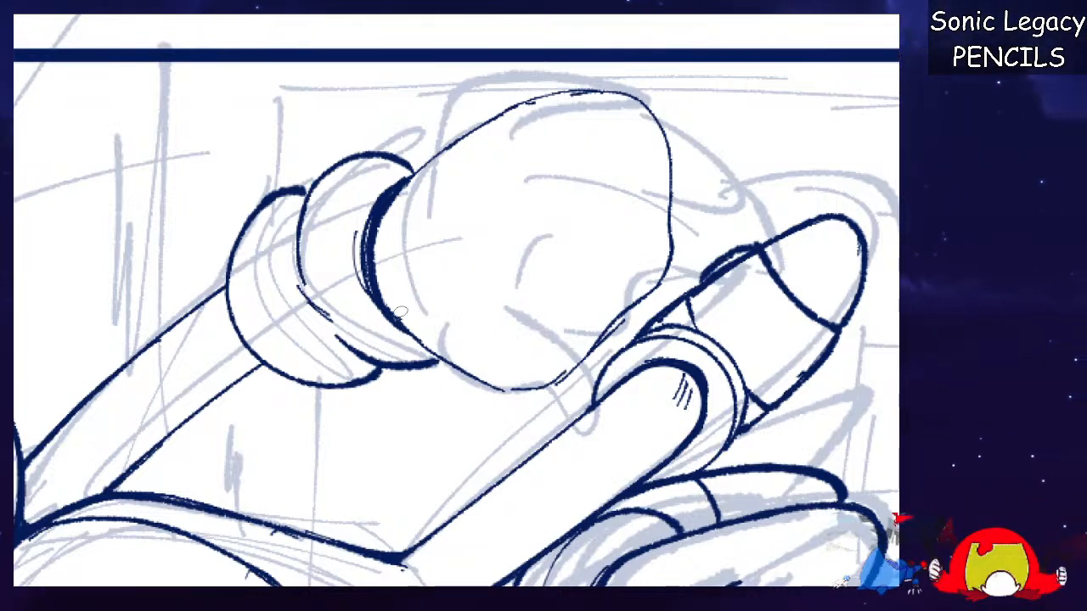
pyautogui.moveTo(446, 362); pyautogui.dragTo(525, 394)
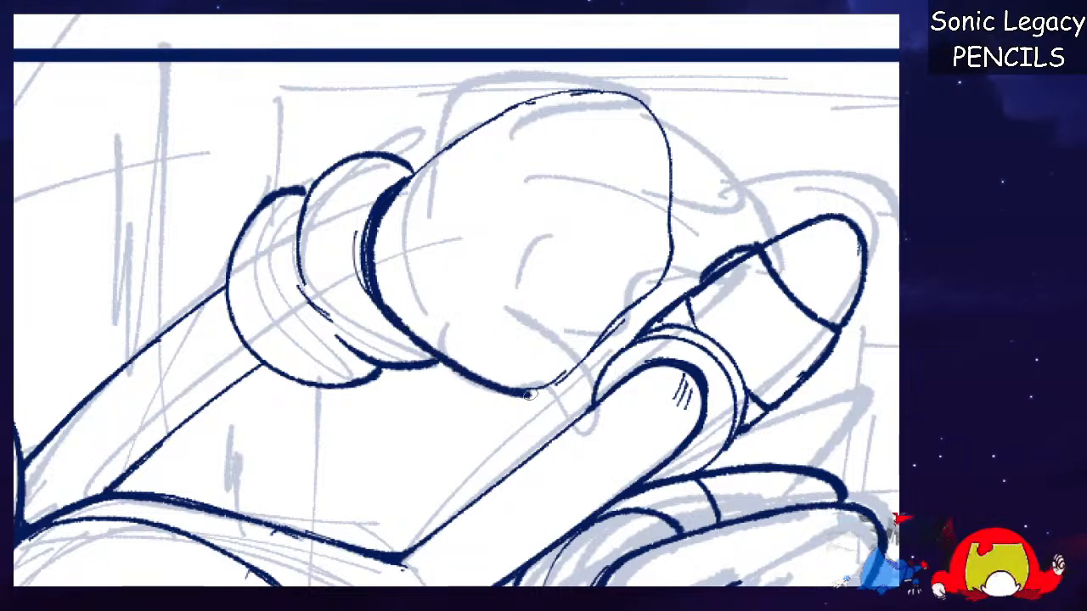
pyautogui.moveTo(407, 176); pyautogui.dragTo(496, 110)
# Try to ink a long finger from the middle of the palm with a curved palm line beneath it.
pyautogui.moveTo(450, 194)
pyautogui.mouseDown()
pyautogui.moveTo(586, 95)
pyautogui.moveTo(698, 125)
pyautogui.moveTo(525, 223)
pyautogui.moveTo(477, 190)
pyautogui.moveTo(690, 90)
pyautogui.moveTo(606, 181)
pyautogui.moveTo(522, 243)
pyautogui.mouseUp()
pyautogui.hotkey('ctrl', 'z')
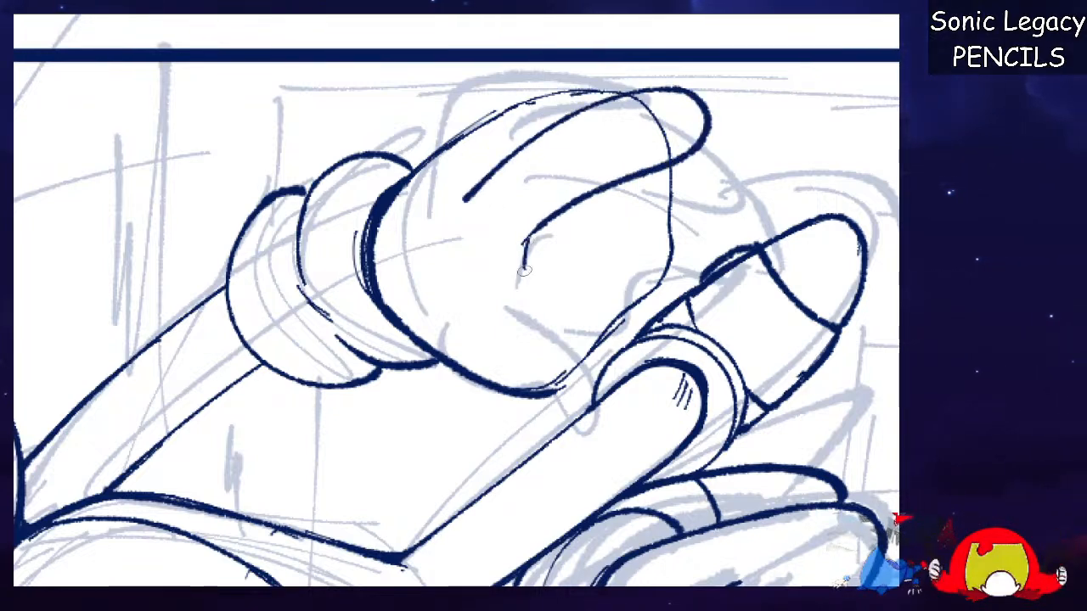
pyautogui.moveTo(470, 387)
pyautogui.mouseDown()
pyautogui.moveTo(565, 454)
pyautogui.moveTo(537, 331)
pyautogui.mouseUp()
pyautogui.hotkey('ctrl', 'z')
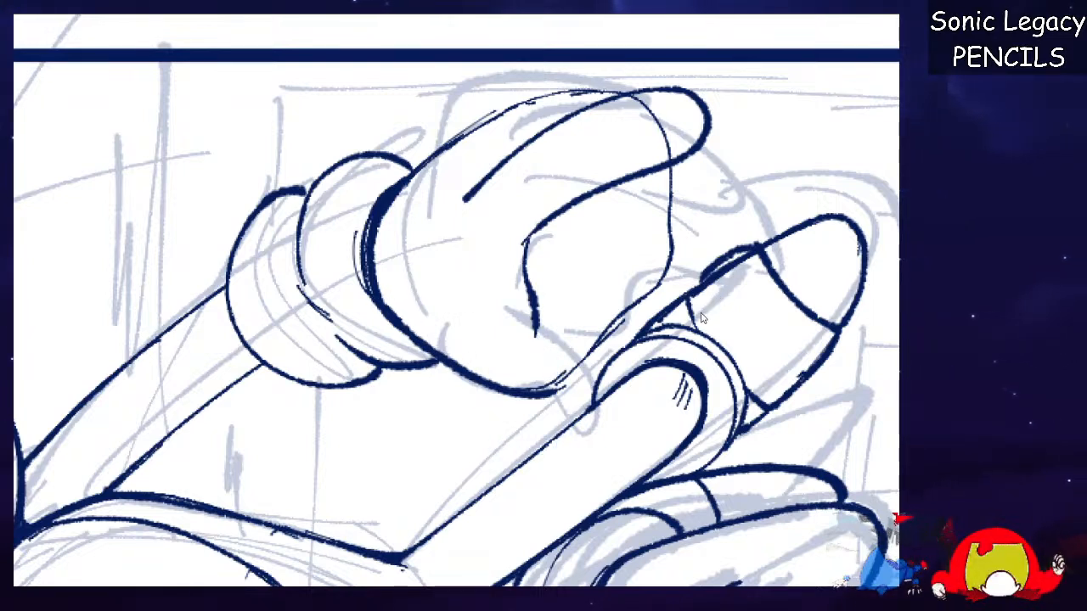
pyautogui.hotkey('ctrl', 'z')
pyautogui.hotkey('ctrl', 'z')
pyautogui.hotkey('ctrl', 'z')
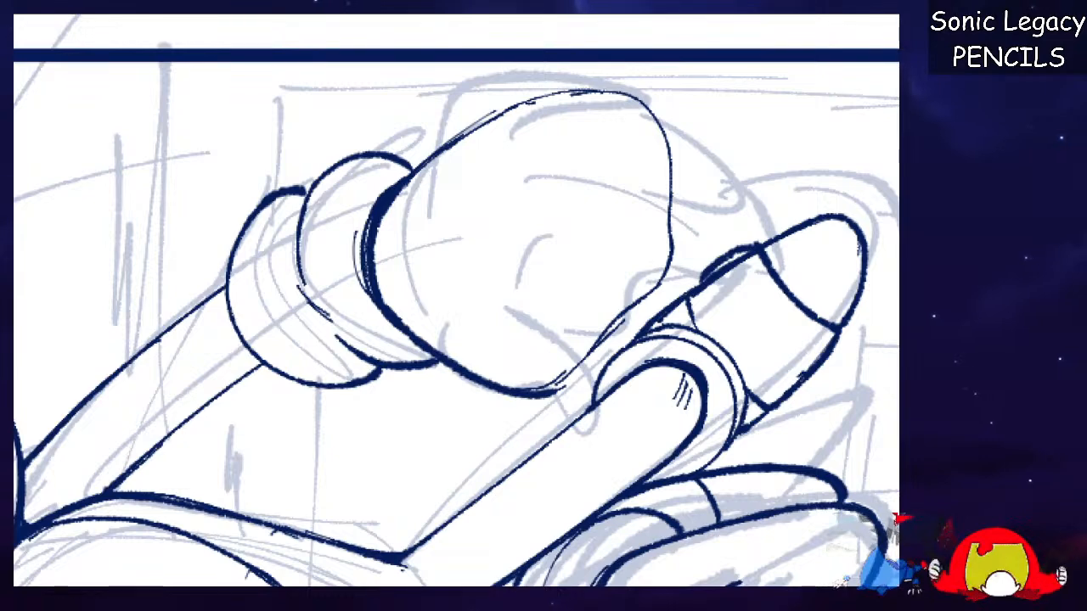
# Flip the canvas, ink a long finger reaching past the panel border, and try a thumb over the raised leg.
pyautogui.press('h')
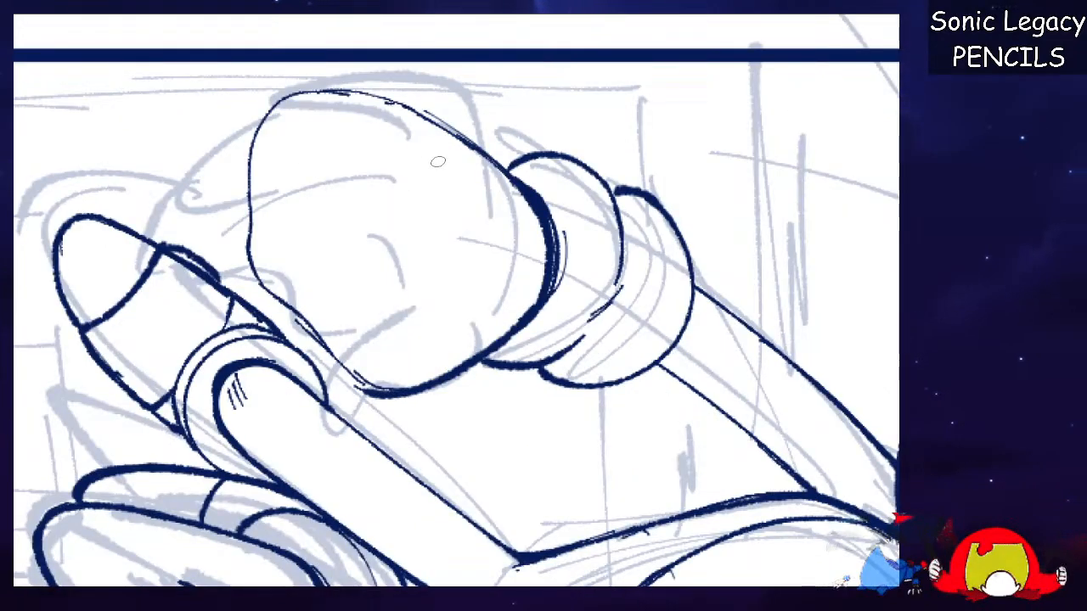
pyautogui.moveTo(429, 169); pyautogui.dragTo(370, 29)
pyautogui.moveTo(260, 19)
pyautogui.mouseDown()
pyautogui.moveTo(340, 105)
pyautogui.moveTo(370, 174)
pyautogui.mouseUp()
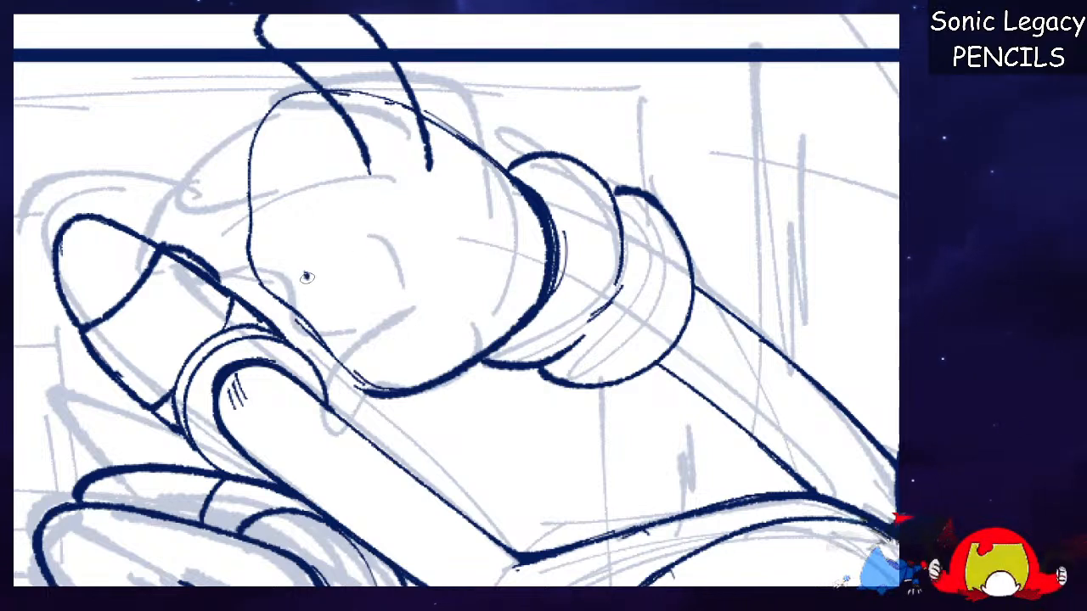
pyautogui.moveTo(307, 275); pyautogui.dragTo(326, 345)
pyautogui.moveTo(330, 439)
pyautogui.mouseDown()
pyautogui.moveTo(397, 448)
pyautogui.moveTo(442, 338)
pyautogui.mouseUp()
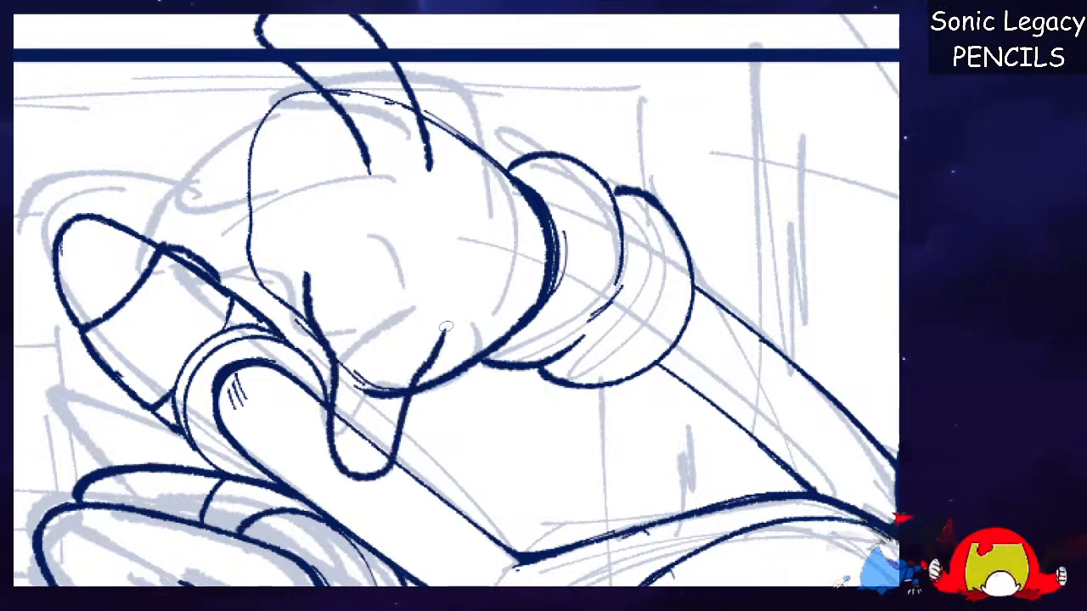
pyautogui.hotkey('ctrl', 'z')
# Erase the far hand's thumb-side palm edge and the thick wrist line.
pyautogui.moveTo(560, 592)
pyautogui.mouseDown()
pyautogui.moveTo(530, 592)
pyautogui.moveTo(768, 221)
pyautogui.moveTo(766, 142)
pyautogui.mouseUp()
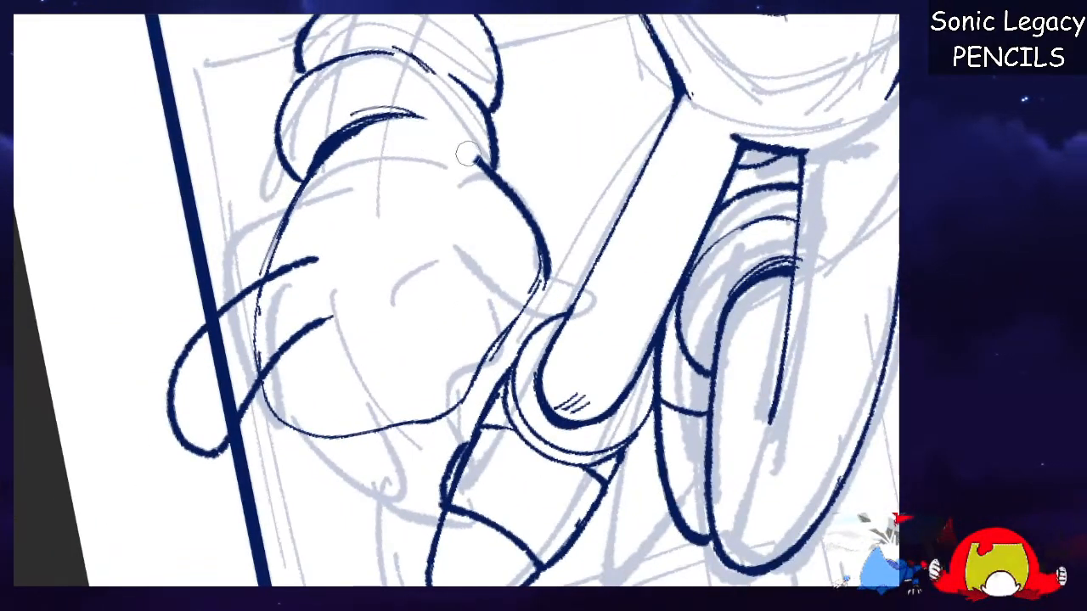
pyautogui.moveTo(513, 210)
pyautogui.mouseDown()
pyautogui.moveTo(527, 310)
pyautogui.moveTo(488, 361)
pyautogui.mouseUp()
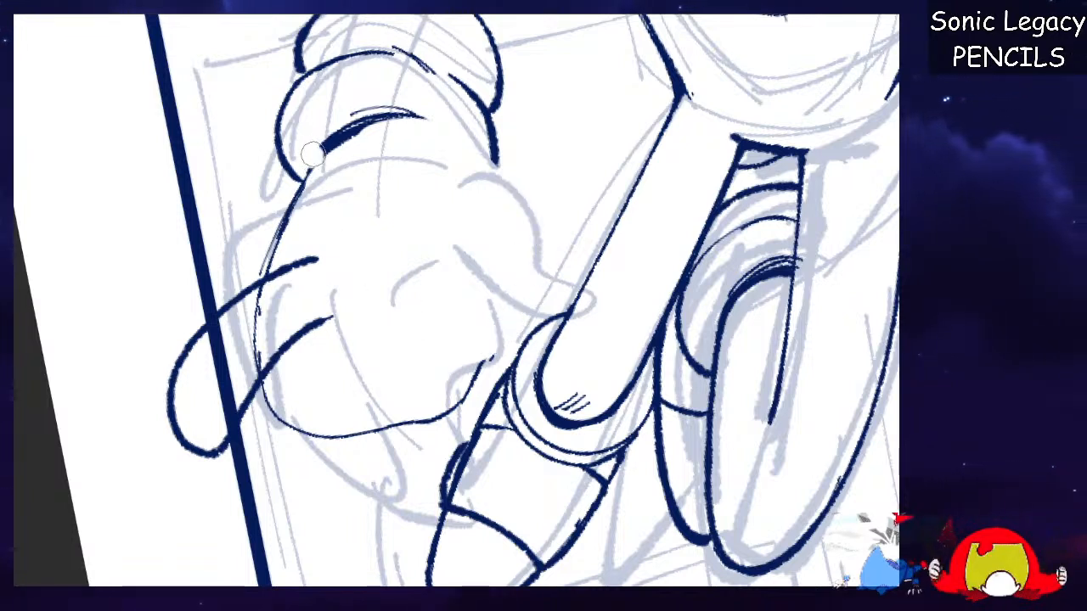
pyautogui.moveTo(316, 160); pyautogui.dragTo(429, 119)
# Ink the wrist curve flowing into a rounded thumb over the raised leg, and the palm edge beyond the thumb.
pyautogui.moveTo(295, 178)
pyautogui.mouseDown()
pyautogui.moveTo(366, 134)
pyautogui.moveTo(442, 135)
pyautogui.moveTo(541, 231)
pyautogui.moveTo(608, 242)
pyautogui.moveTo(578, 302)
pyautogui.moveTo(476, 310)
pyautogui.moveTo(459, 300)
pyautogui.moveTo(494, 303)
pyautogui.moveTo(613, 259)
pyautogui.moveTo(515, 222)
pyautogui.mouseUp()
pyautogui.hotkey('ctrl', 'z')
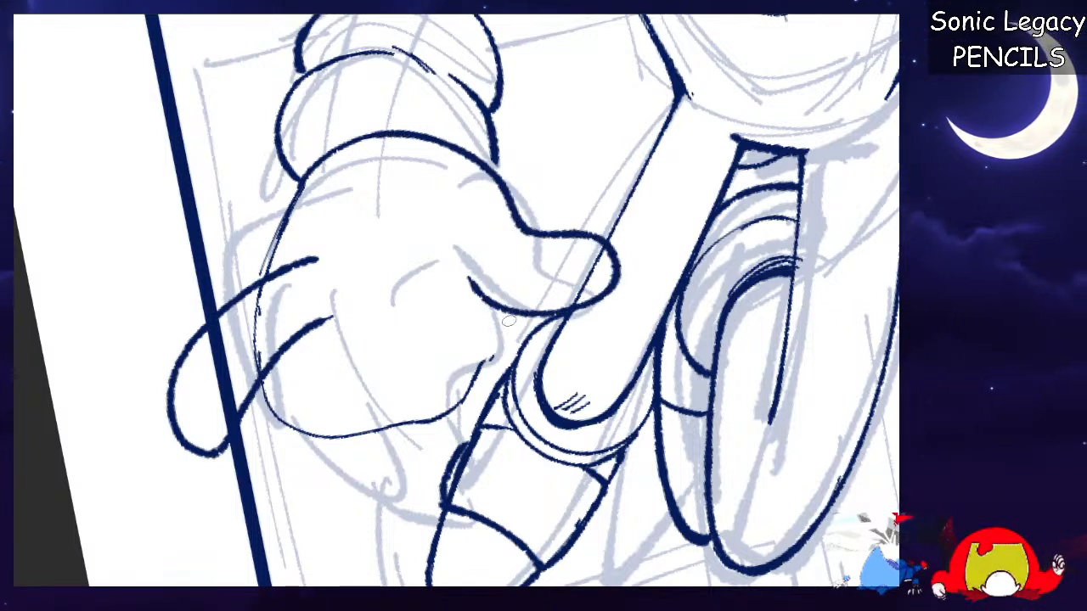
pyautogui.moveTo(513, 315); pyautogui.dragTo(438, 383)
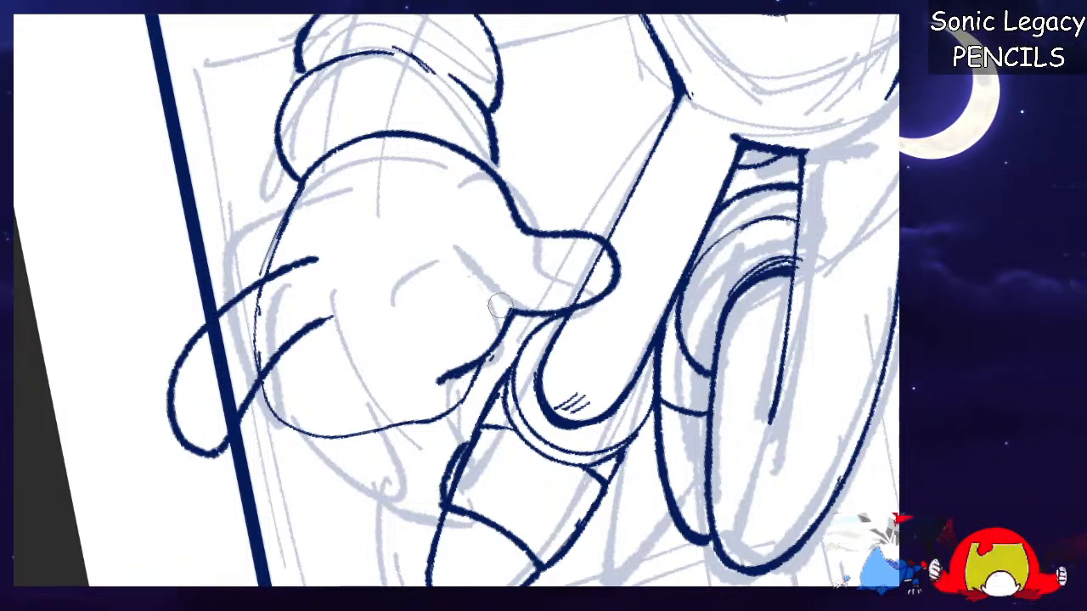
# Erase the wrist curve between cuff and palm and re-ink it as a heavier arc joining the thumb's outer edge.
pyautogui.moveTo(308, 174)
pyautogui.mouseDown()
pyautogui.moveTo(359, 136)
pyautogui.moveTo(463, 155)
pyautogui.mouseUp()
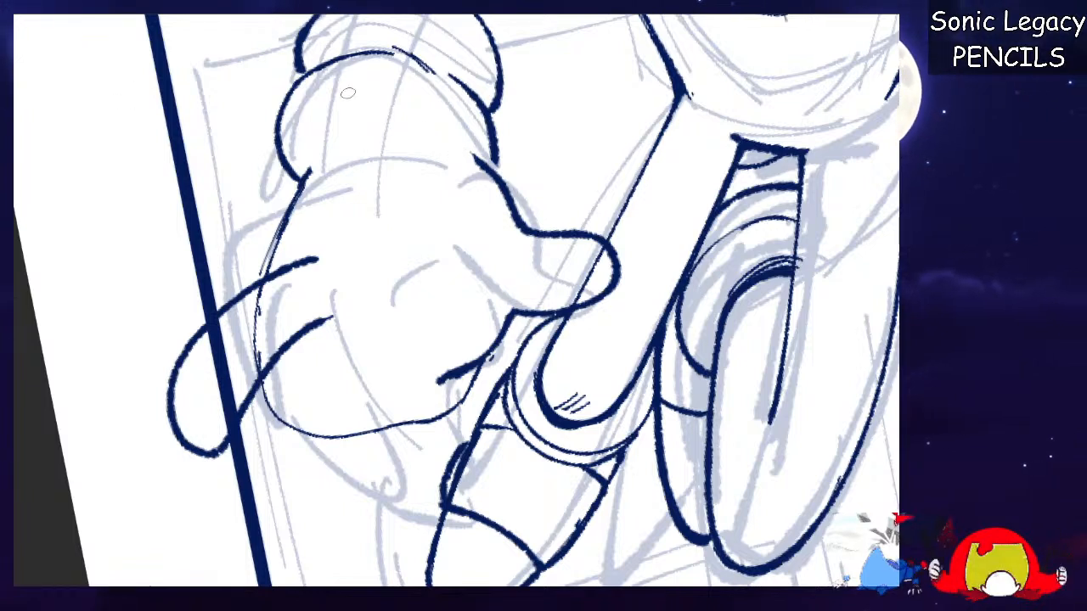
pyautogui.moveTo(302, 180); pyautogui.dragTo(381, 133)
pyautogui.moveTo(322, 166)
pyautogui.mouseDown()
pyautogui.moveTo(462, 156)
pyautogui.moveTo(511, 196)
pyautogui.mouseUp()
pyautogui.hotkey('ctrl', 'z')
pyautogui.moveTo(430, 132); pyautogui.dragTo(508, 188)
pyautogui.moveTo(457, 91); pyautogui.dragTo(496, 174)
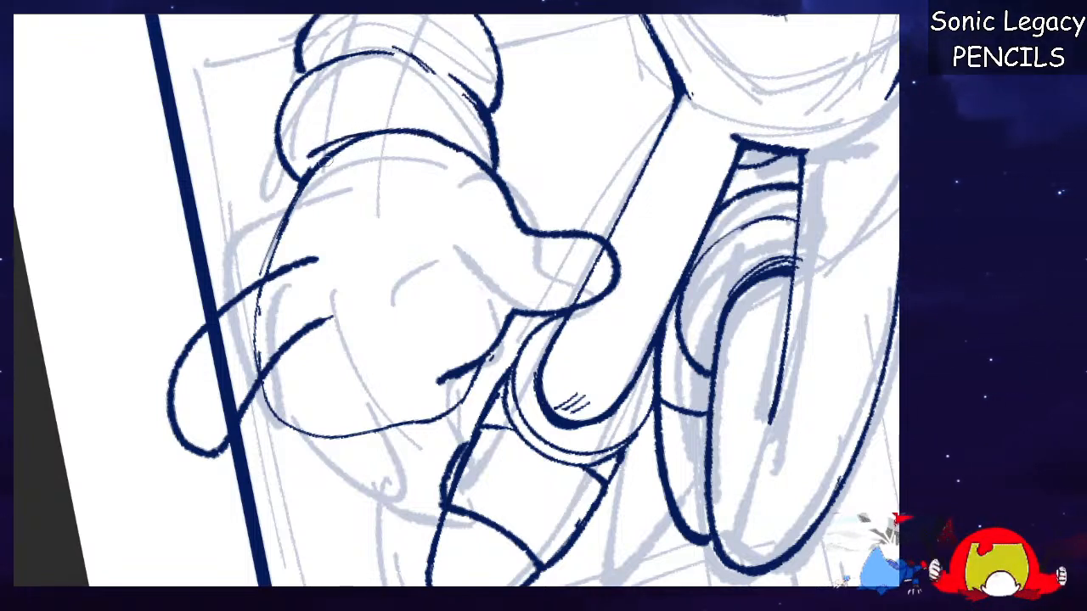
pyautogui.moveTo(326, 153)
pyautogui.mouseDown()
pyautogui.moveTo(434, 138)
pyautogui.moveTo(471, 164)
pyautogui.mouseUp()
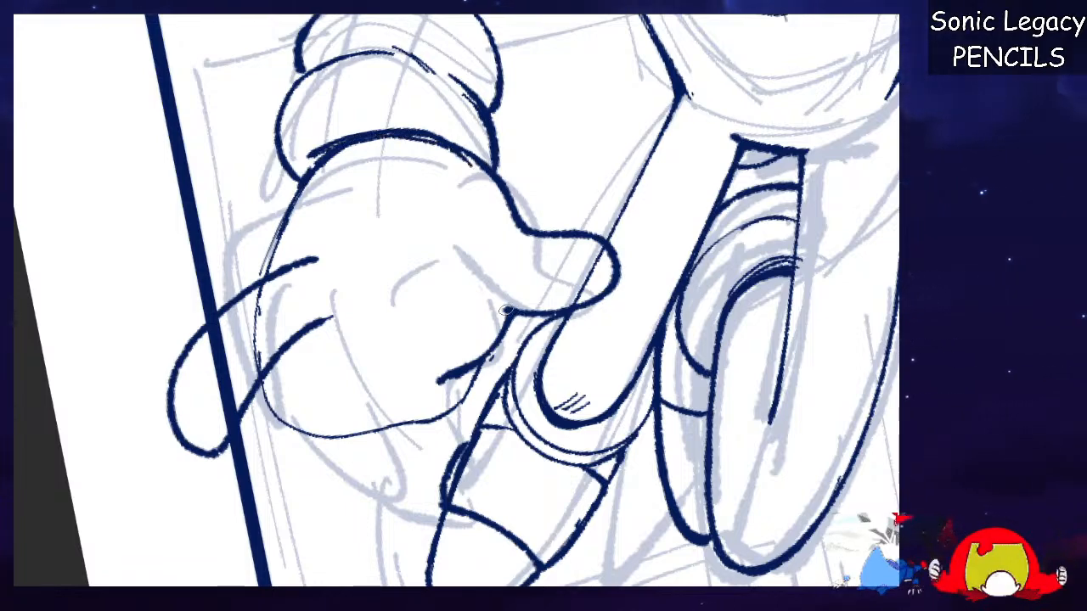
# Ink the far hand's three remaining fingers fanned out below the first finger, joining the last to the palm edge.
pyautogui.moveTo(595, 299)
pyautogui.mouseDown()
pyautogui.moveTo(592, 274)
pyautogui.moveTo(487, 433)
pyautogui.moveTo(473, 435)
pyautogui.moveTo(514, 423)
pyautogui.mouseUp()
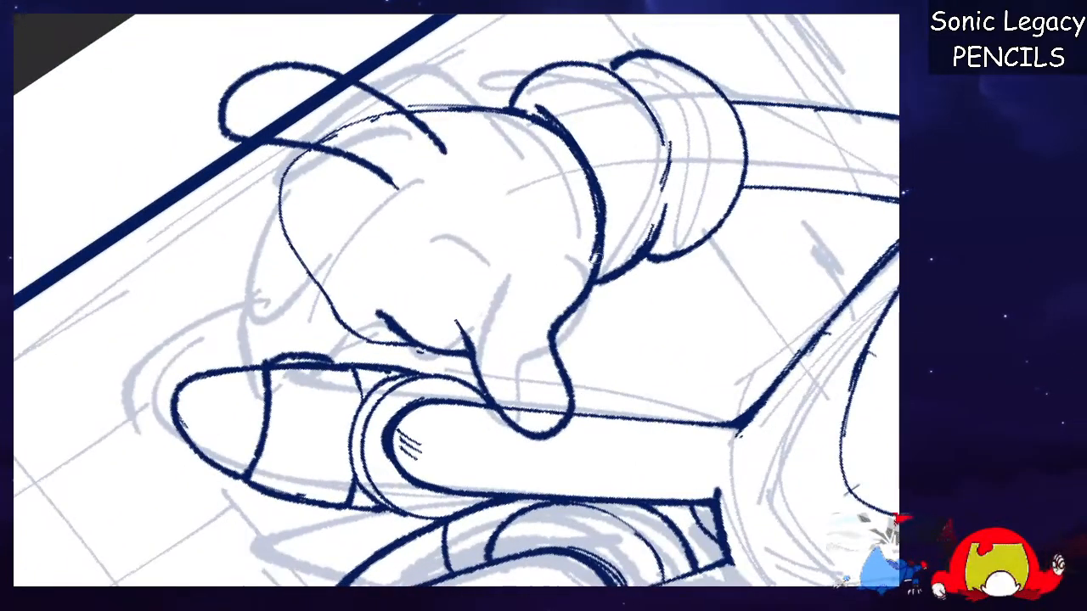
pyautogui.moveTo(306, 157)
pyautogui.mouseDown()
pyautogui.moveTo(138, 236)
pyautogui.moveTo(259, 242)
pyautogui.moveTo(331, 210)
pyautogui.moveTo(467, 224)
pyautogui.mouseUp()
pyautogui.hotkey('ctrl', 'z')
pyautogui.moveTo(457, 142)
pyautogui.mouseDown()
pyautogui.moveTo(330, 197)
pyautogui.moveTo(510, 201)
pyautogui.mouseUp()
pyautogui.hotkey('ctrl', 'z')
pyautogui.moveTo(442, 143)
pyautogui.mouseDown()
pyautogui.moveTo(387, 247)
pyautogui.moveTo(510, 205)
pyautogui.mouseUp()
pyautogui.moveTo(399, 252)
pyautogui.mouseDown()
pyautogui.moveTo(394, 355)
pyautogui.moveTo(473, 267)
pyautogui.mouseUp()
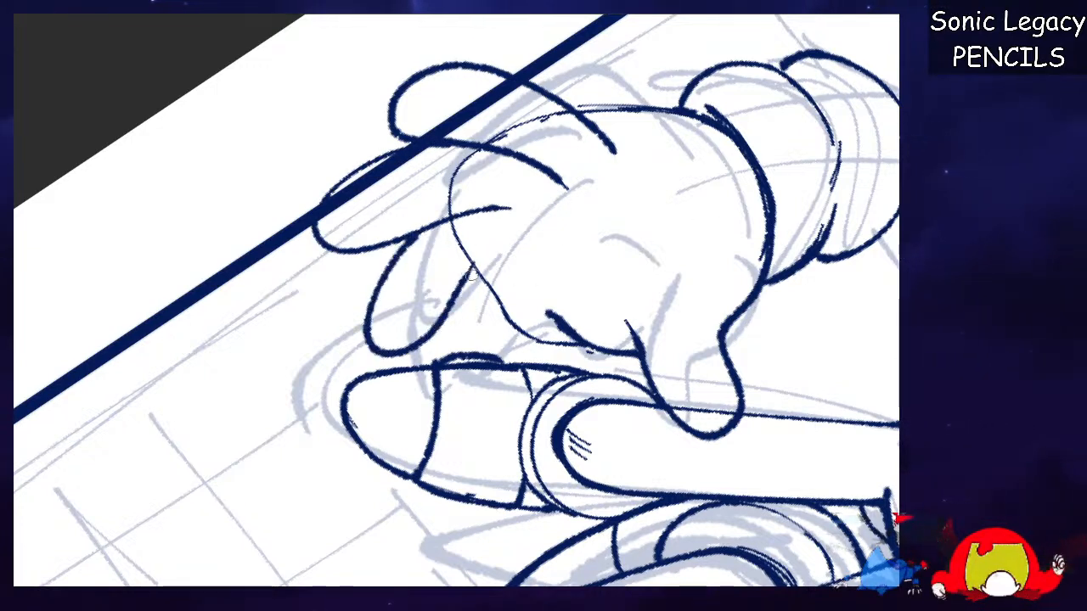
pyautogui.hotkey('ctrl', 'z')
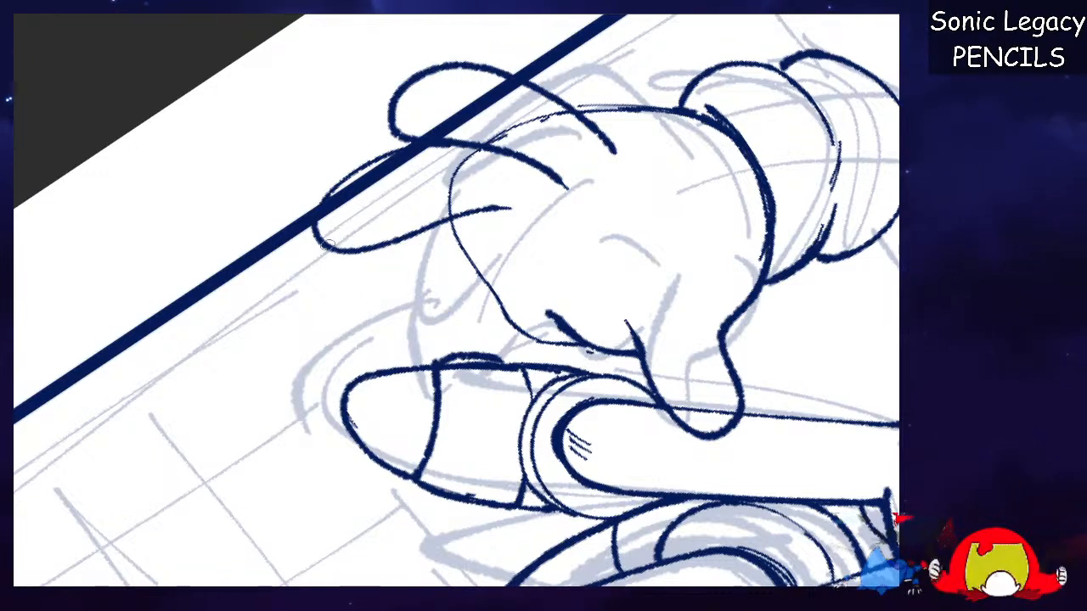
pyautogui.moveTo(312, 244)
pyautogui.mouseDown()
pyautogui.moveTo(421, 280)
pyautogui.moveTo(470, 262)
pyautogui.moveTo(406, 297)
pyautogui.moveTo(467, 318)
pyautogui.moveTo(516, 314)
pyautogui.moveTo(590, 348)
pyautogui.mouseUp()
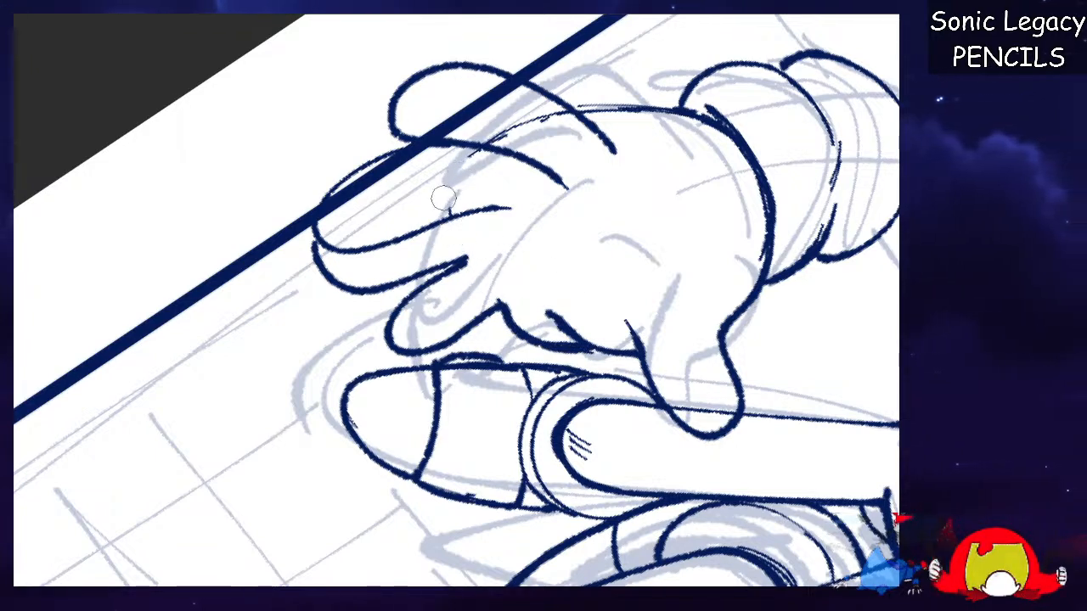
# Erase the rough palm outline crossing the fingers and ink a curved line along the finger bases.
pyautogui.moveTo(500, 132); pyautogui.dragTo(555, 125)
pyautogui.moveTo(577, 187)
pyautogui.mouseDown()
pyautogui.moveTo(478, 257)
pyautogui.moveTo(552, 175)
pyautogui.mouseUp()
pyautogui.moveTo(466, 276)
pyautogui.mouseDown()
pyautogui.moveTo(481, 234)
pyautogui.moveTo(577, 158)
pyautogui.mouseUp()
pyautogui.hotkey('ctrl', 'z')
pyautogui.moveTo(478, 271); pyautogui.dragTo(577, 166)
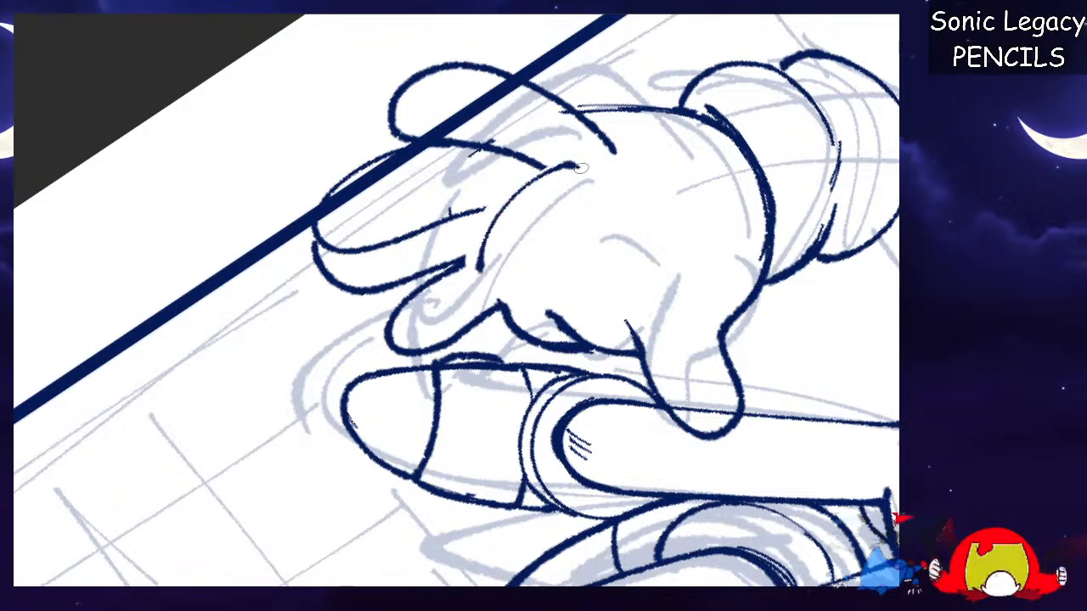
pyautogui.moveTo(464, 263); pyautogui.dragTo(481, 260)
pyautogui.moveTo(472, 212); pyautogui.dragTo(496, 203)
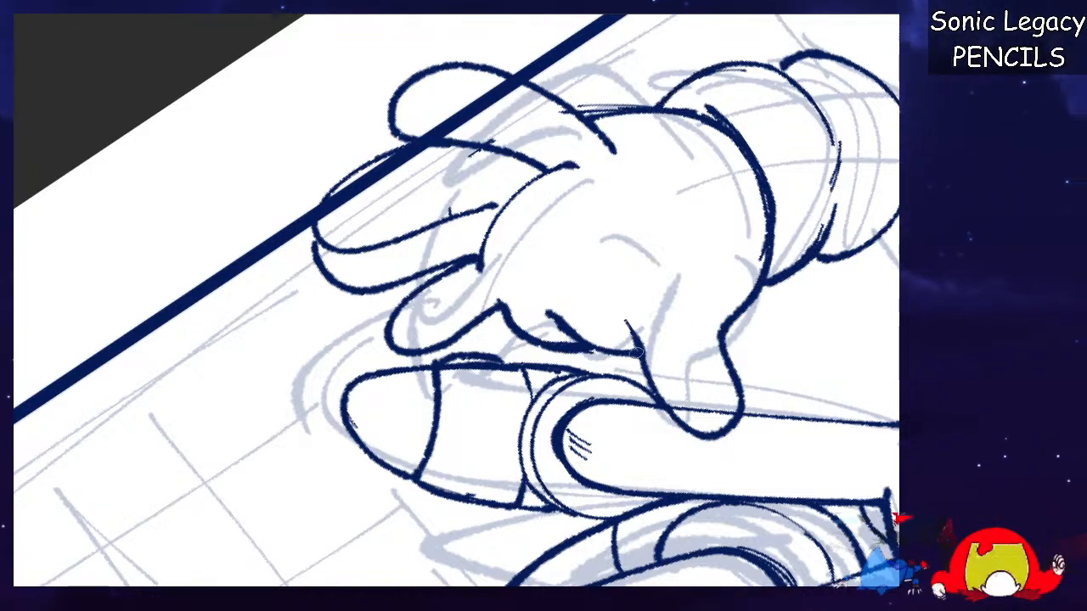
# Return the canvas to its unflipped, level orientation and examine the hand's proportions against the whole figure.
pyautogui.hotkey('ctrl', '-')
pyautogui.hotkey('ctrl', '-')
pyautogui.hotkey('ctrl', '-')
pyautogui.hotkey('ctrl', '-')
pyautogui.hotkey('ctrl', '+')
pyautogui.hotkey('ctrl', '+')
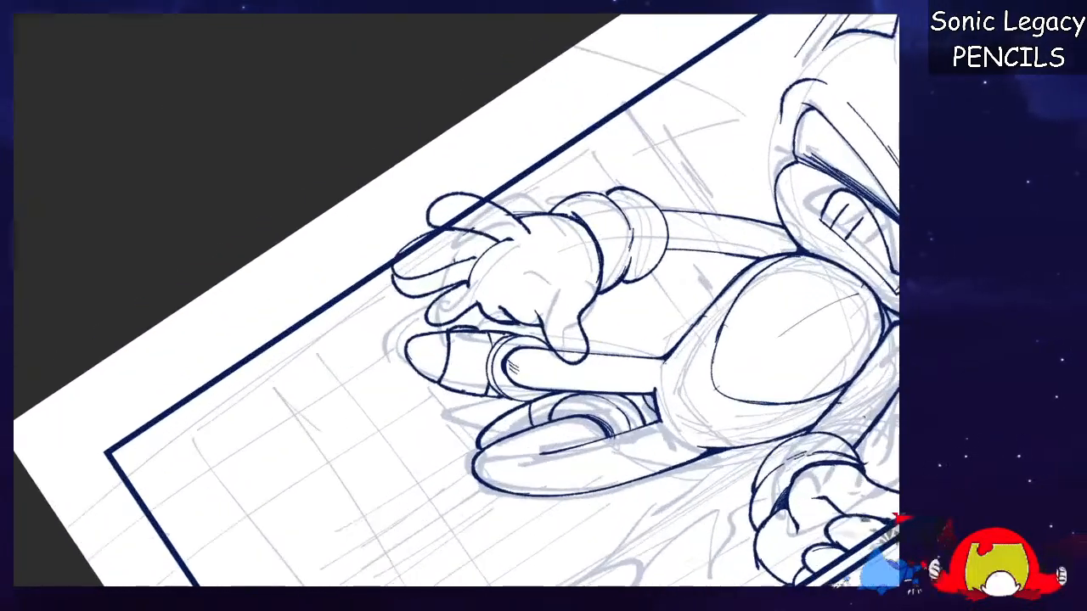
pyautogui.press('m')
pyautogui.press('5')
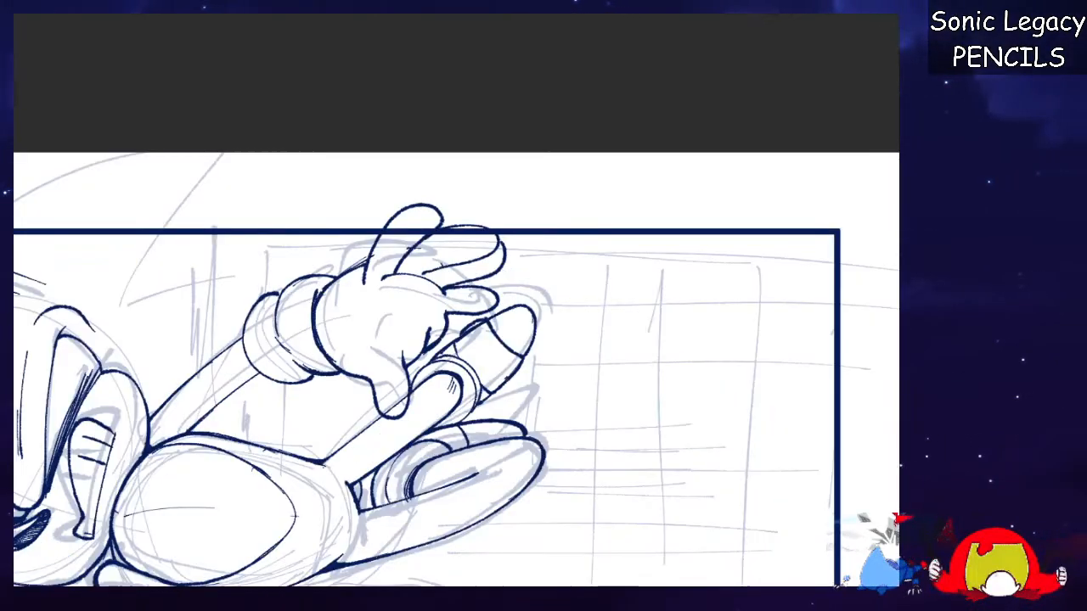
pyautogui.hotkey('ctrl', '-')
pyautogui.hotkey('ctrl', '-')
pyautogui.hotkey('ctrl', '+')
pyautogui.hotkey('ctrl', '+')
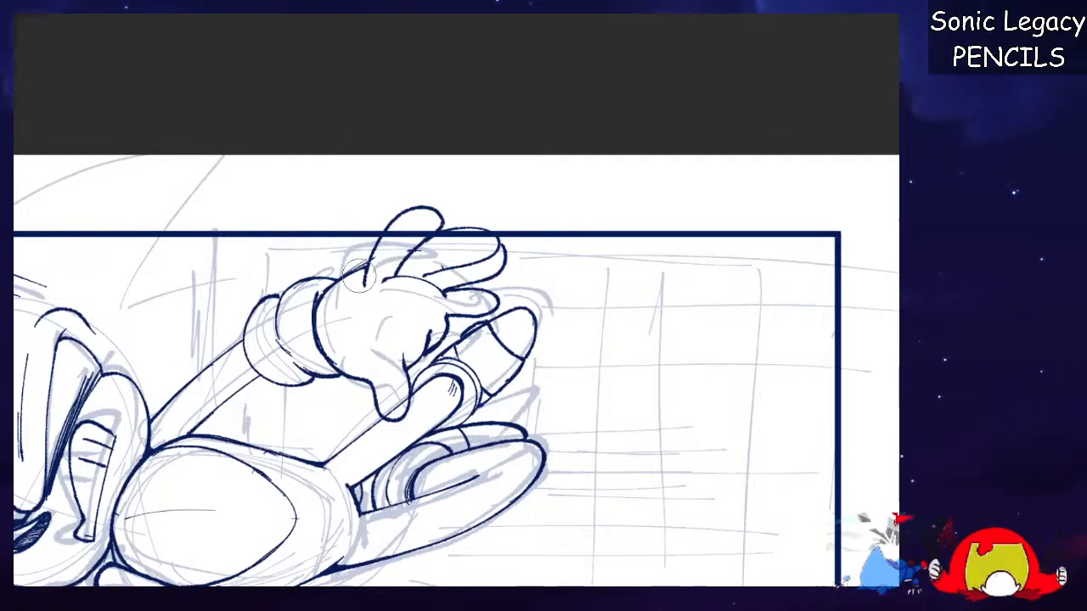
# Erase the far hand's fingers and re-ink four shorter, closer fingers with a new outer palm edge.
pyautogui.moveTo(472, 303)
pyautogui.mouseDown()
pyautogui.moveTo(450, 306)
pyautogui.moveTo(489, 280)
pyautogui.moveTo(459, 302)
pyautogui.moveTo(491, 296)
pyautogui.moveTo(442, 316)
pyautogui.mouseUp()
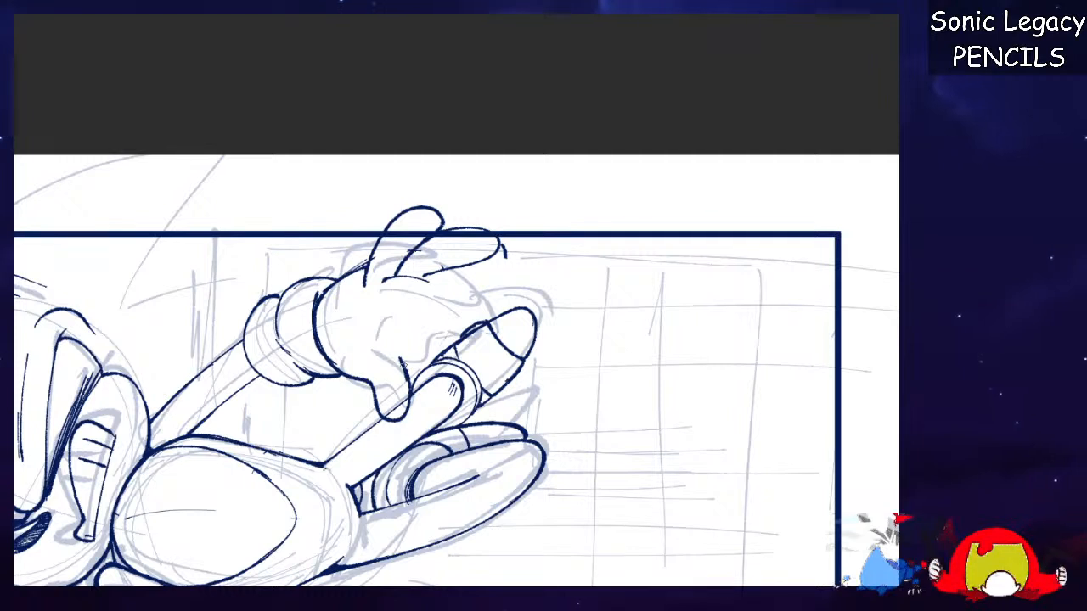
pyautogui.moveTo(378, 270)
pyautogui.mouseDown()
pyautogui.moveTo(399, 285)
pyautogui.moveTo(494, 248)
pyautogui.mouseUp()
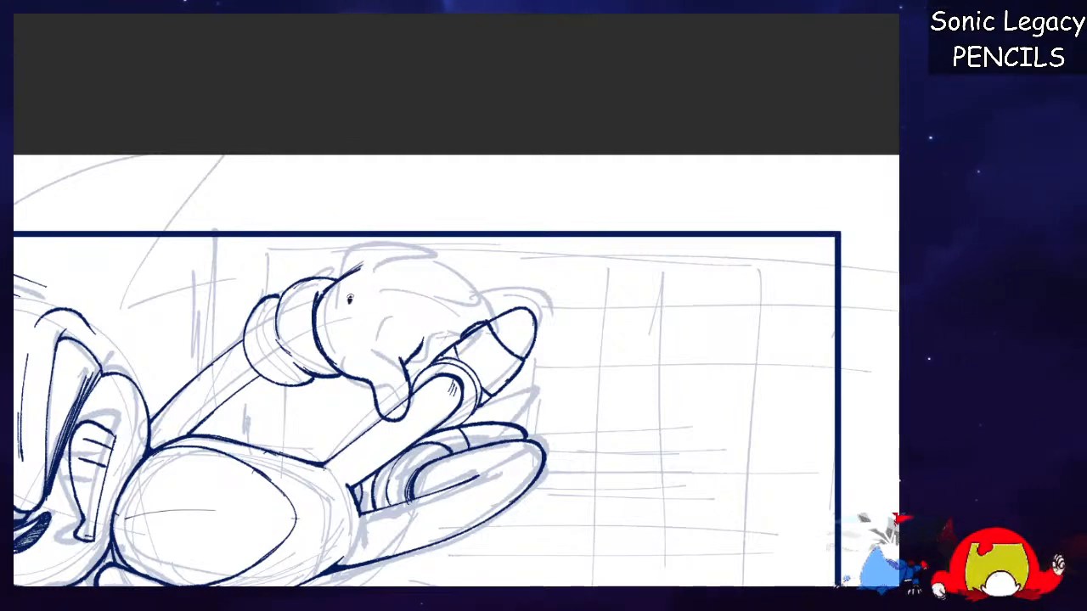
pyautogui.moveTo(397, 214); pyautogui.dragTo(418, 228)
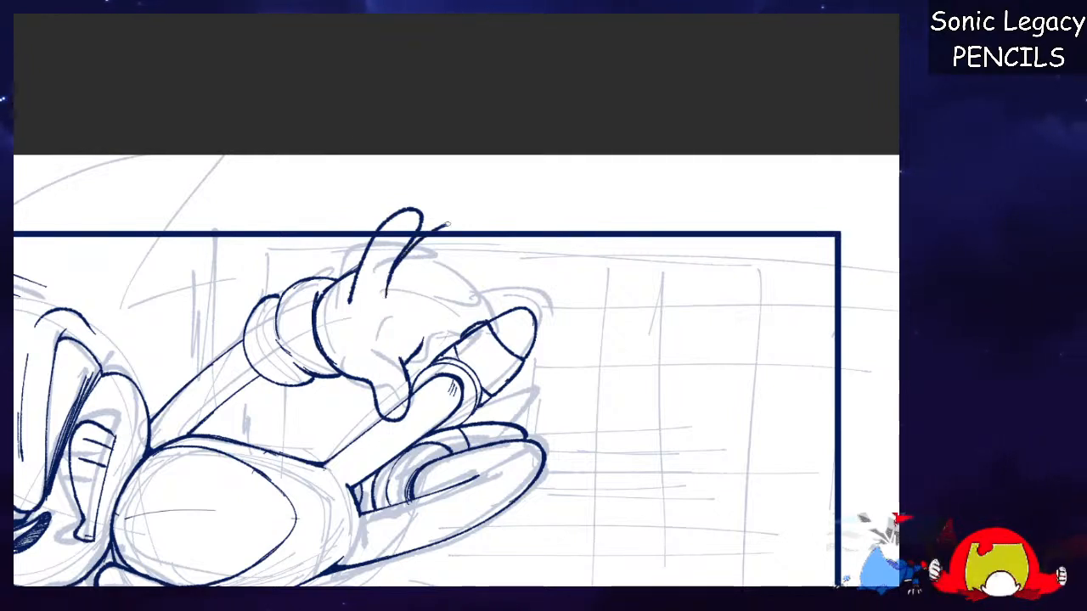
pyautogui.hotkey('ctrl', 'z')
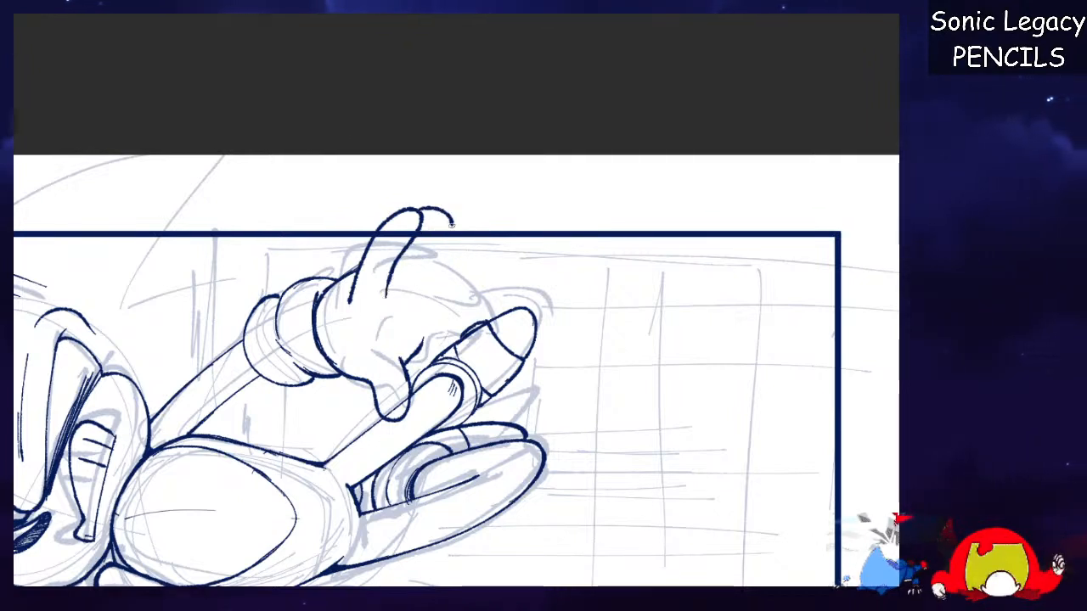
pyautogui.moveTo(431, 257)
pyautogui.mouseDown()
pyautogui.moveTo(473, 241)
pyautogui.moveTo(482, 277)
pyautogui.moveTo(428, 295)
pyautogui.moveTo(473, 310)
pyautogui.moveTo(436, 308)
pyautogui.moveTo(430, 332)
pyautogui.mouseUp()
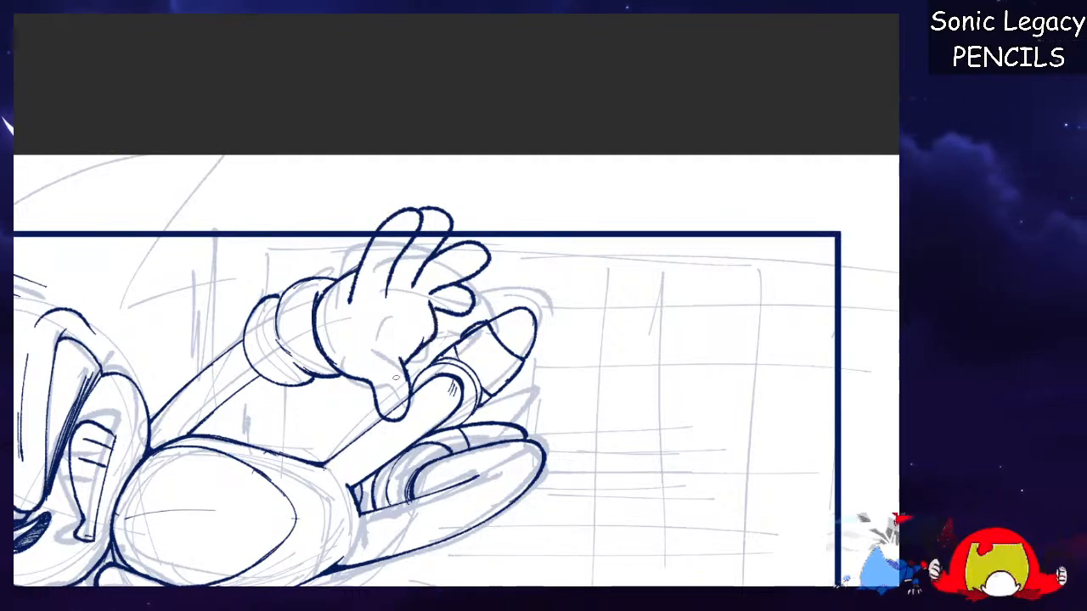
# Darken the palm crease near the thumb and ink the curved line along the base of the fingers.
pyautogui.moveTo(423, 341); pyautogui.dragTo(407, 361)
pyautogui.moveTo(435, 308)
pyautogui.mouseDown()
pyautogui.moveTo(424, 295)
pyautogui.moveTo(371, 300)
pyautogui.moveTo(382, 298)
pyautogui.mouseUp()
pyautogui.hotkey('ctrl', 'z')
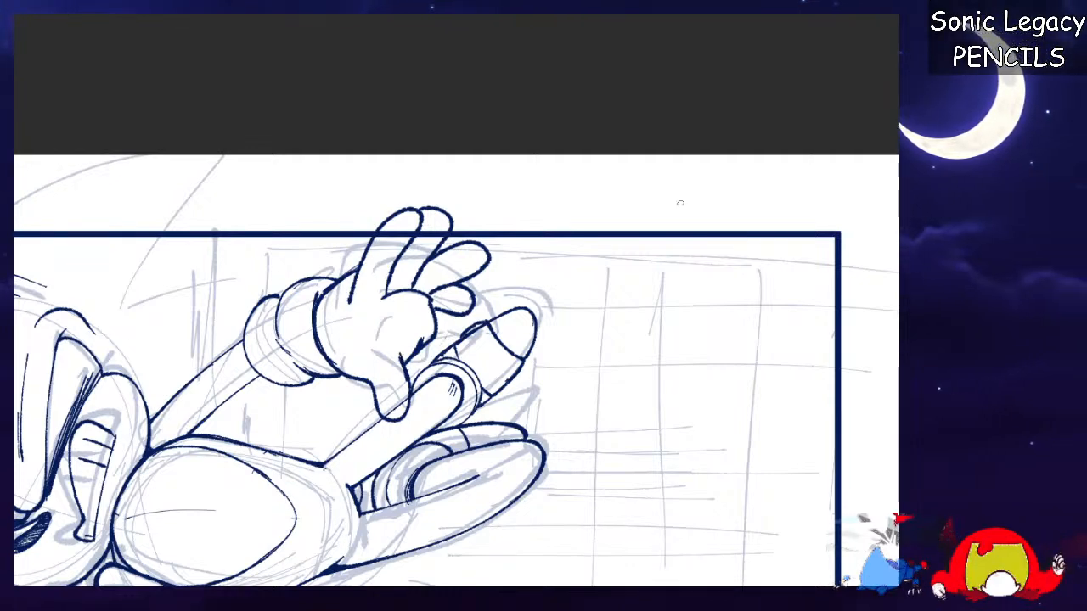
pyautogui.moveTo(376, 231); pyautogui.dragTo(483, 213)
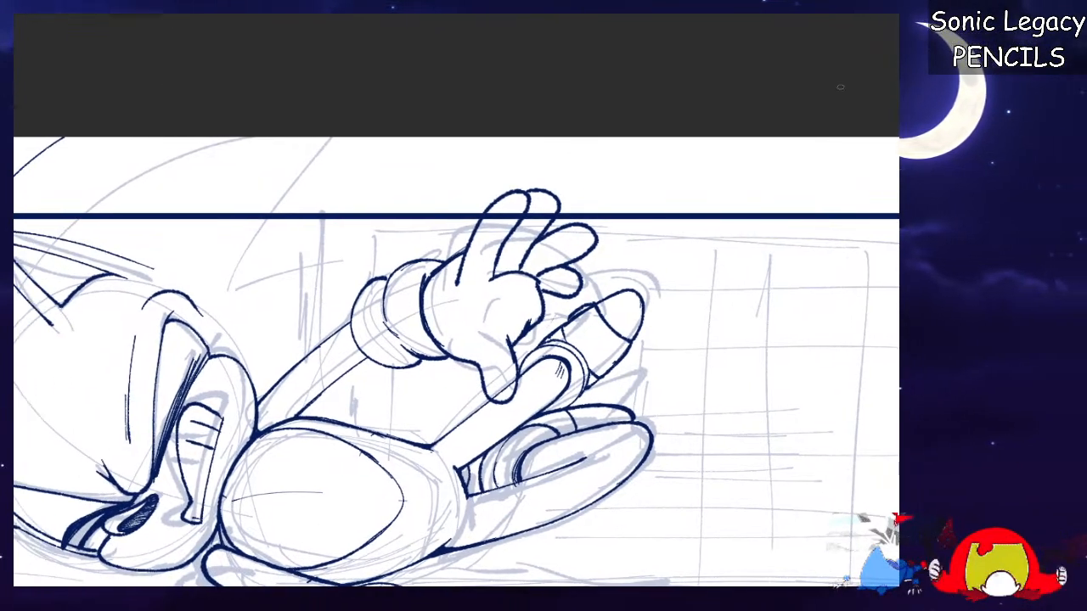
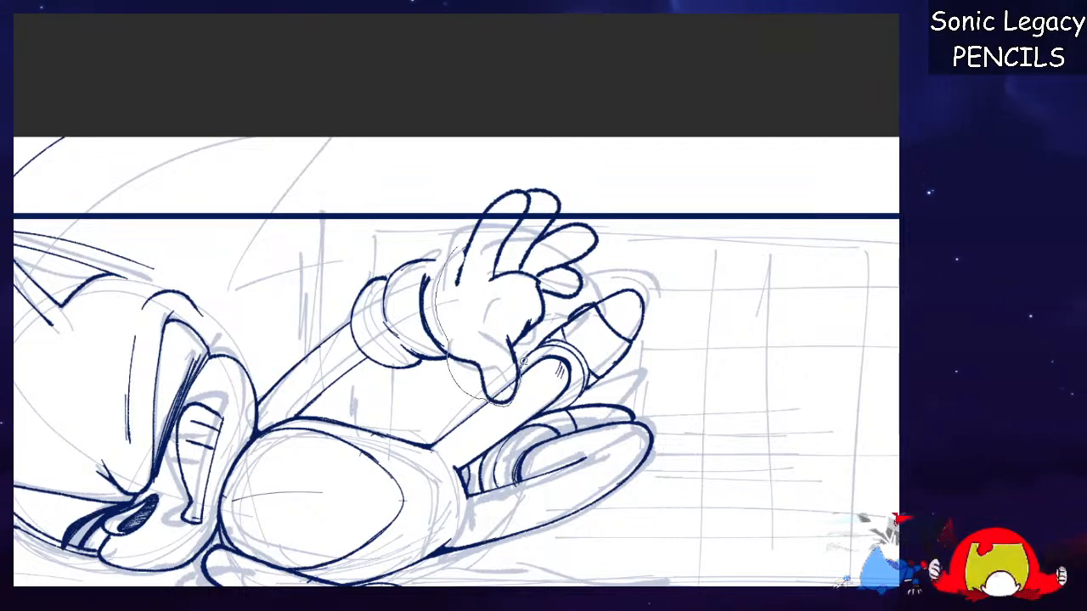
# Mesh-warp the inked far hand, drawing the fingers inward, widening the palm toward the cuff and angling the thumb.
pyautogui.moveTo(614, 204); pyautogui.dragTo(445, 309)
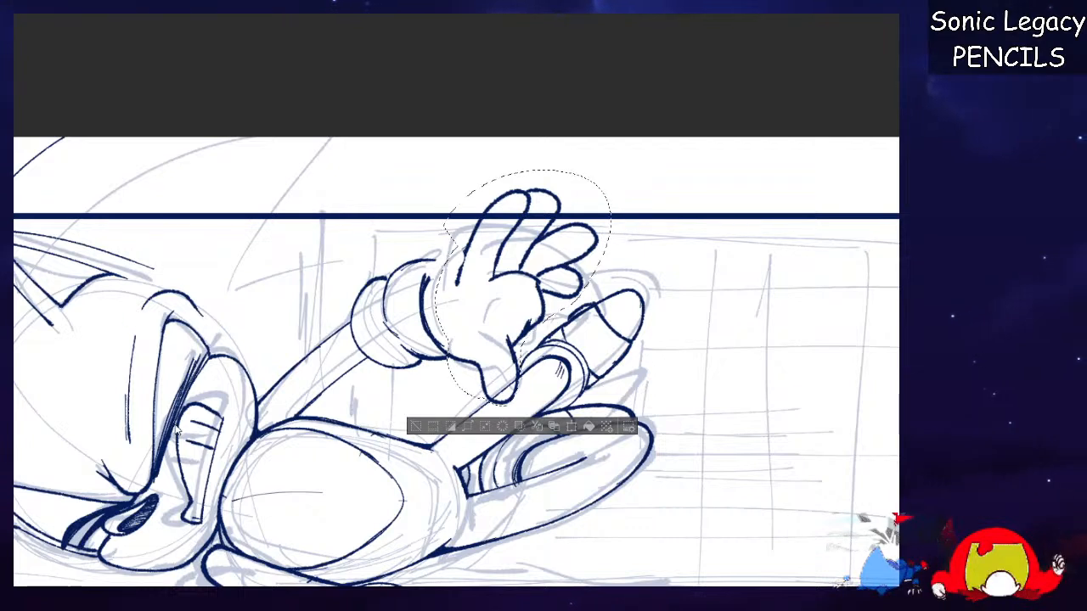
pyautogui.hotkey('ctrl', 't')
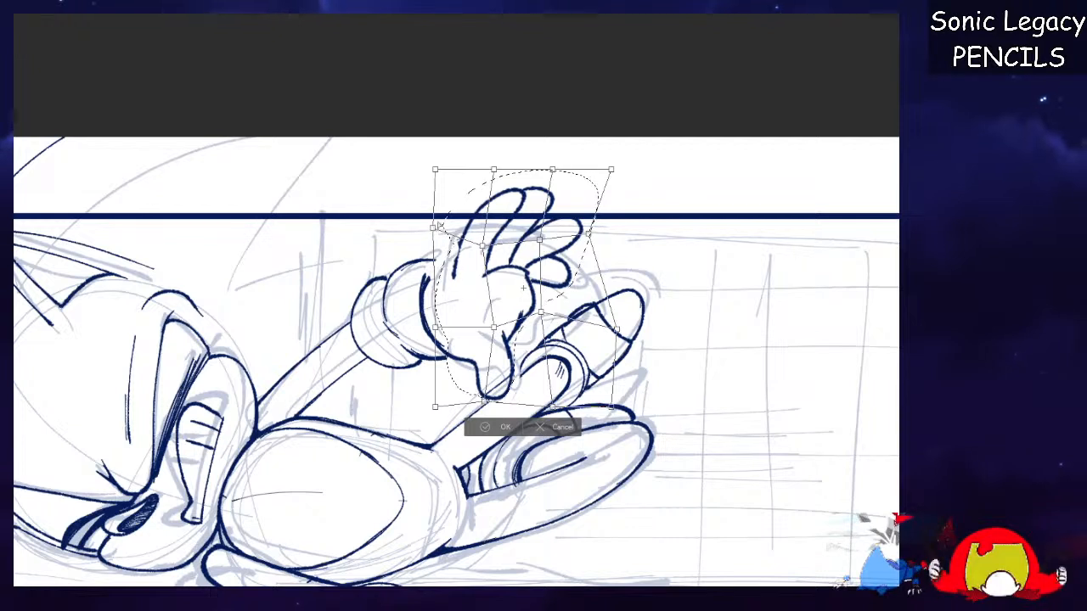
pyautogui.moveTo(433, 324); pyautogui.dragTo(407, 295)
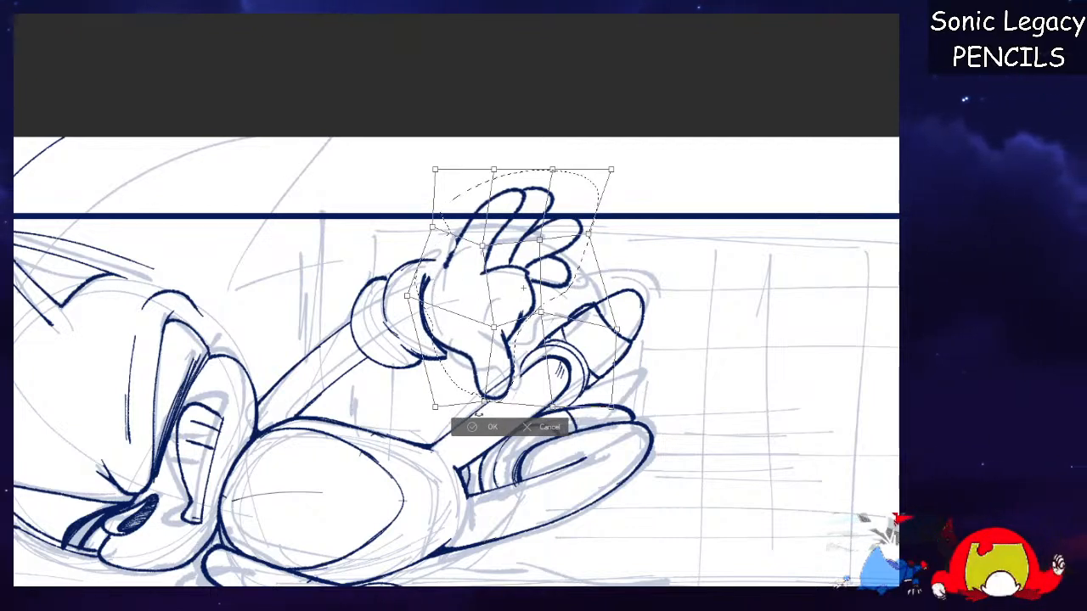
pyautogui.moveTo(553, 170); pyautogui.dragTo(570, 181)
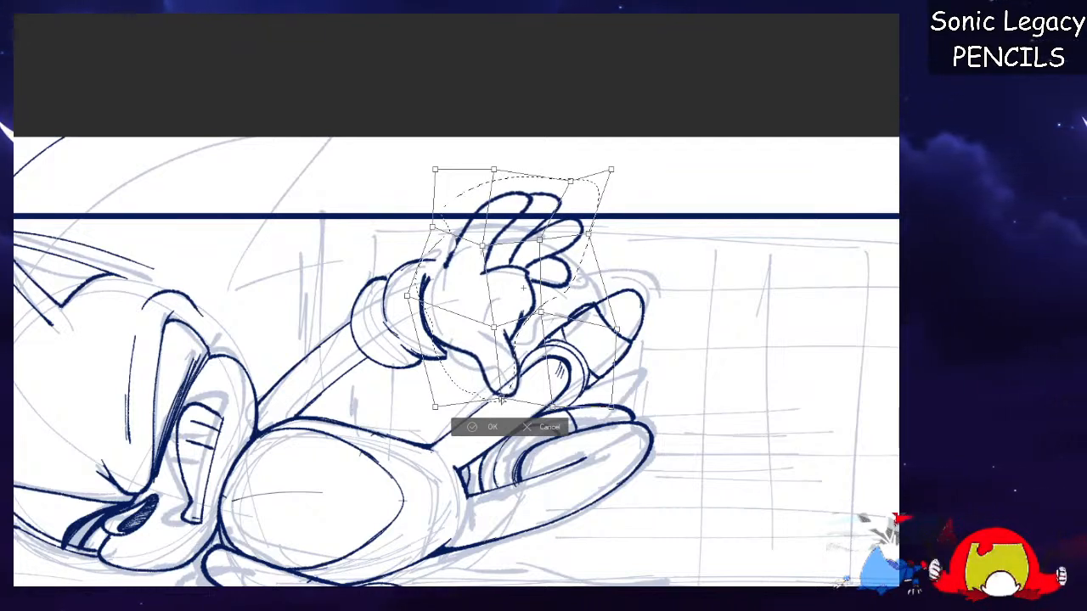
pyautogui.moveTo(501, 401); pyautogui.dragTo(502, 406)
pyautogui.moveTo(435, 406); pyautogui.dragTo(437, 413)
pyautogui.moveTo(407, 295); pyautogui.dragTo(402, 303)
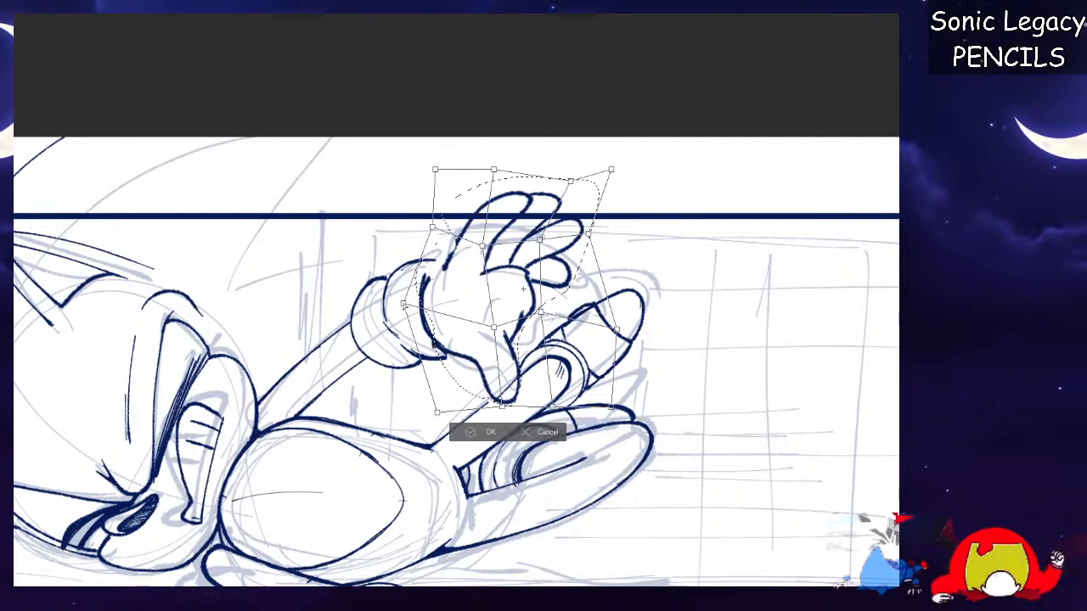
pyautogui.click(475, 435)
pyautogui.hotkey('ctrl', '-')
pyautogui.hotkey('ctrl', '+')
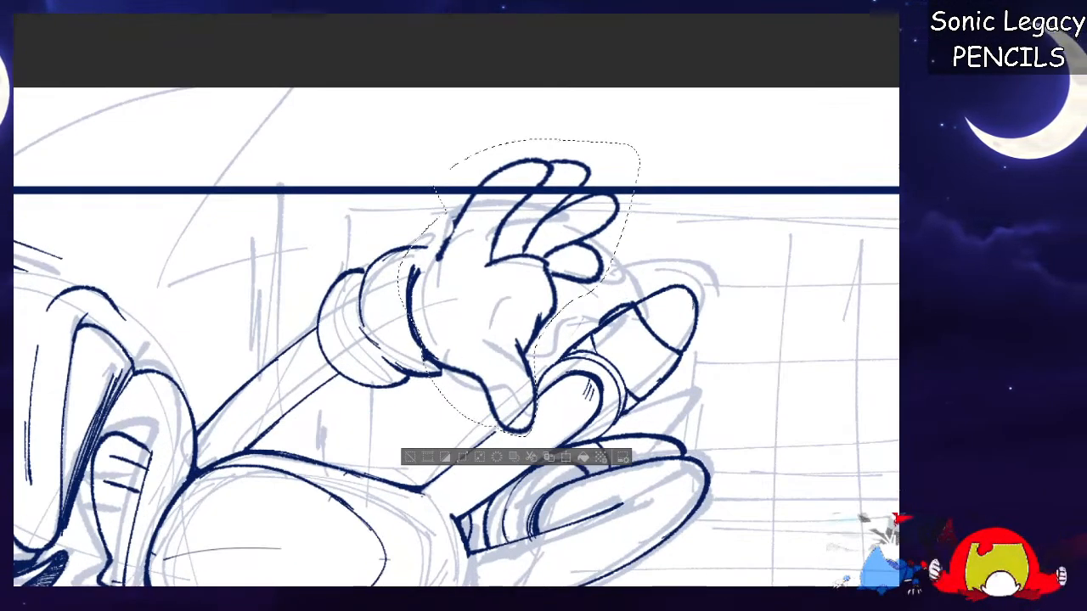
pyautogui.hotkey('ctrl', '-')
pyautogui.hotkey('ctrl', '+')
pyautogui.hotkey('ctrl', '+')
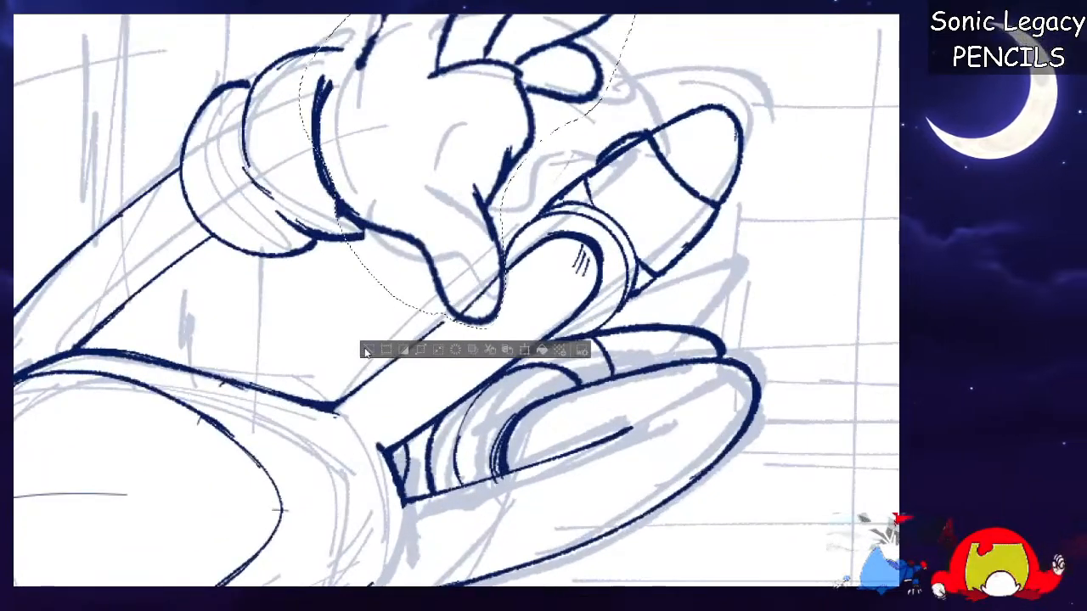
pyautogui.hotkey('ctrl', 'd')
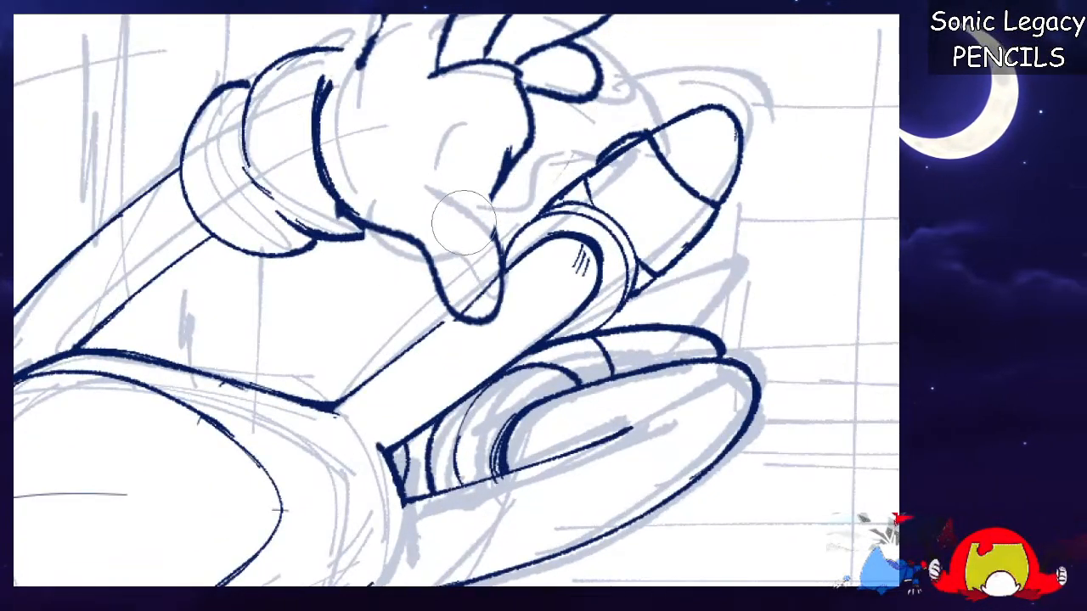
# Erase the far hand's thumb and ink a thin curved guideline across its base.
pyautogui.moveTo(470, 265)
pyautogui.mouseDown()
pyautogui.moveTo(476, 297)
pyautogui.moveTo(441, 239)
pyautogui.mouseUp()
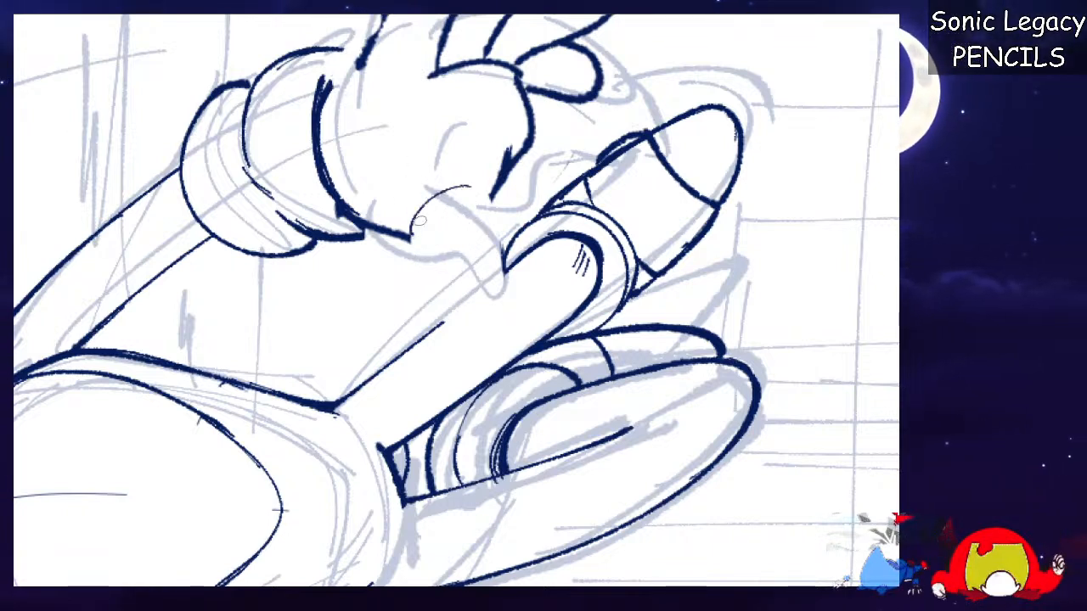
pyautogui.moveTo(489, 201)
pyautogui.mouseDown()
pyautogui.moveTo(516, 235)
pyautogui.moveTo(522, 297)
pyautogui.moveTo(409, 236)
pyautogui.mouseUp()
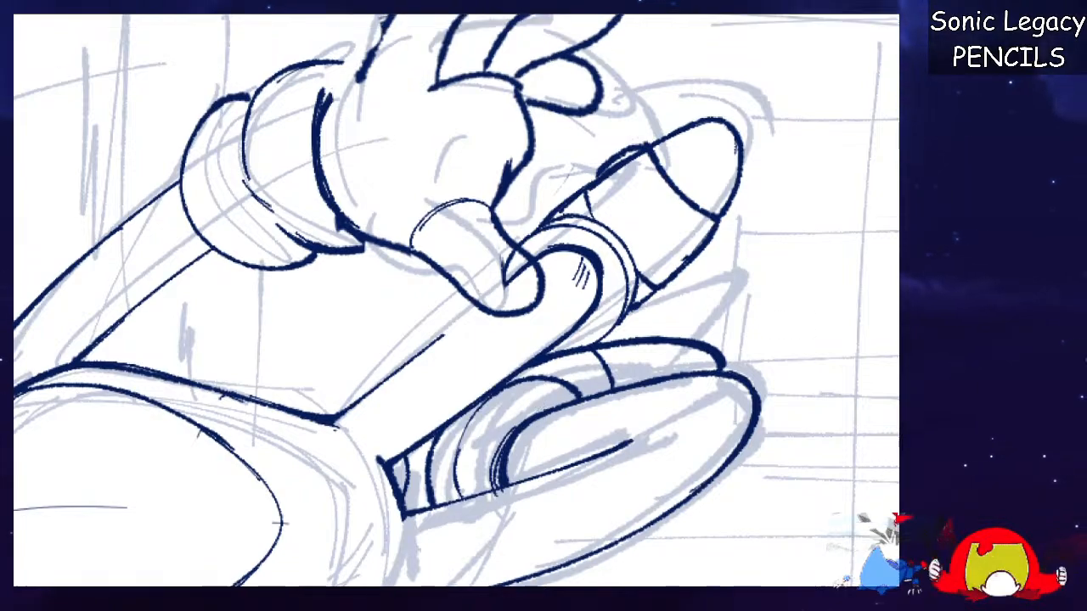
pyautogui.hotkey('ctrl', 'z')
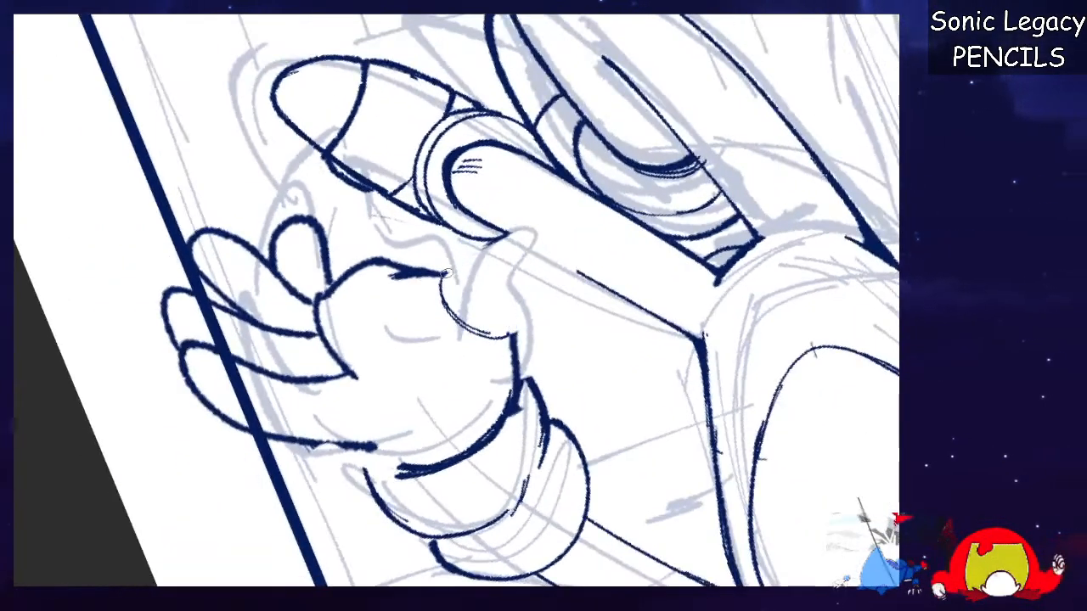
# Try several rounded thumb outlines growing from the curved guideline at the palm's edge.
pyautogui.moveTo(466, 252)
pyautogui.mouseDown()
pyautogui.moveTo(564, 226)
pyautogui.moveTo(515, 309)
pyautogui.moveTo(519, 338)
pyautogui.mouseUp()
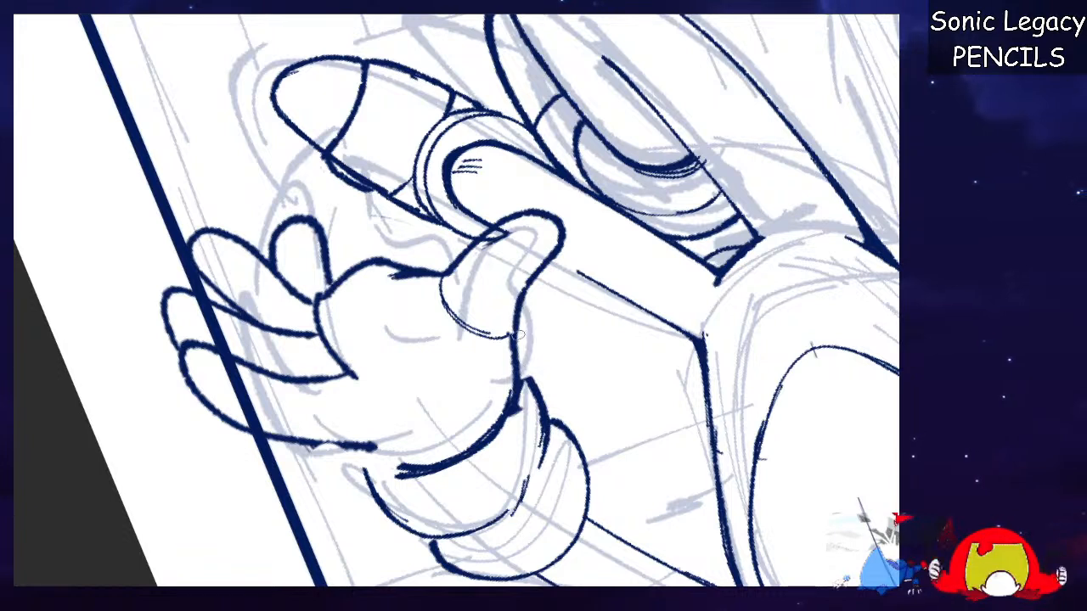
pyautogui.hotkey('ctrl', 'z')
pyautogui.moveTo(433, 317)
pyautogui.mouseDown()
pyautogui.moveTo(471, 250)
pyautogui.moveTo(562, 238)
pyautogui.moveTo(512, 327)
pyautogui.moveTo(513, 405)
pyautogui.mouseUp()
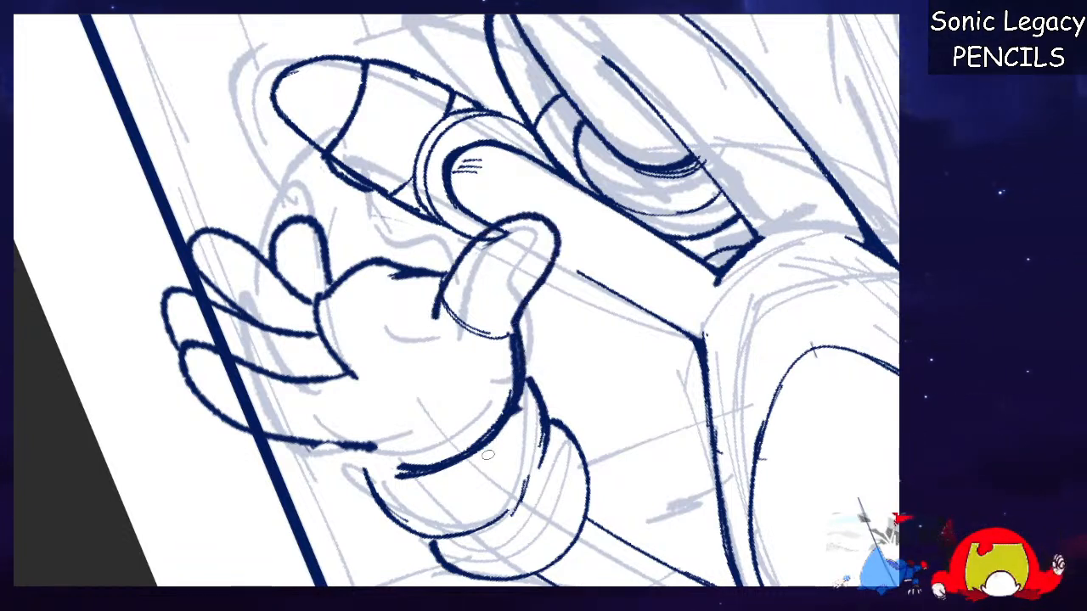
pyautogui.press('Escape')
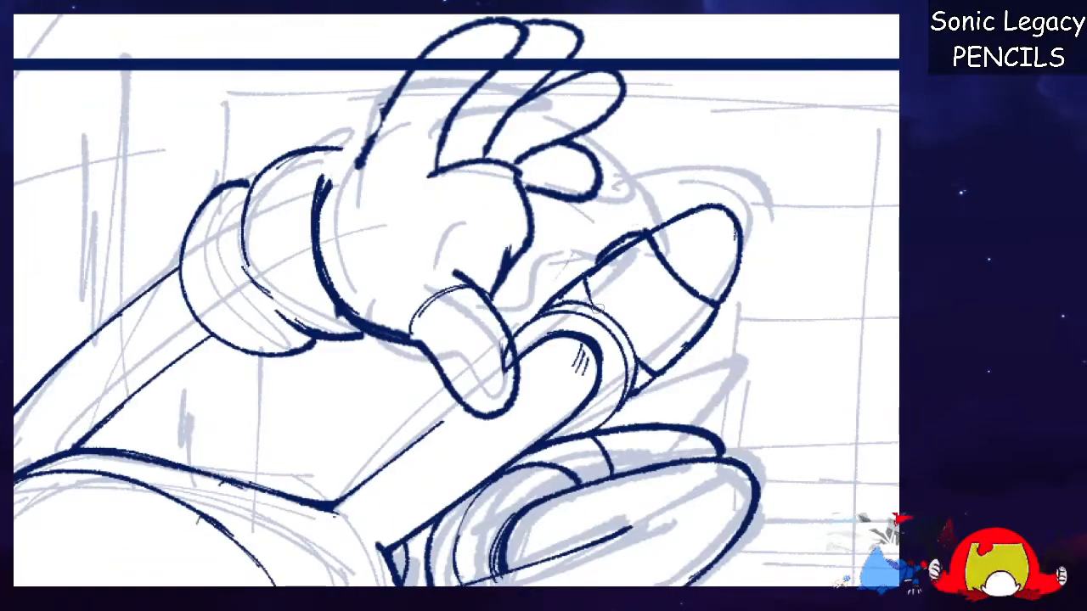
pyautogui.hotkey('ctrl', 'z')
pyautogui.moveTo(411, 326)
pyautogui.mouseDown()
pyautogui.moveTo(416, 297)
pyautogui.moveTo(487, 293)
pyautogui.moveTo(510, 378)
pyautogui.moveTo(461, 397)
pyautogui.mouseUp()
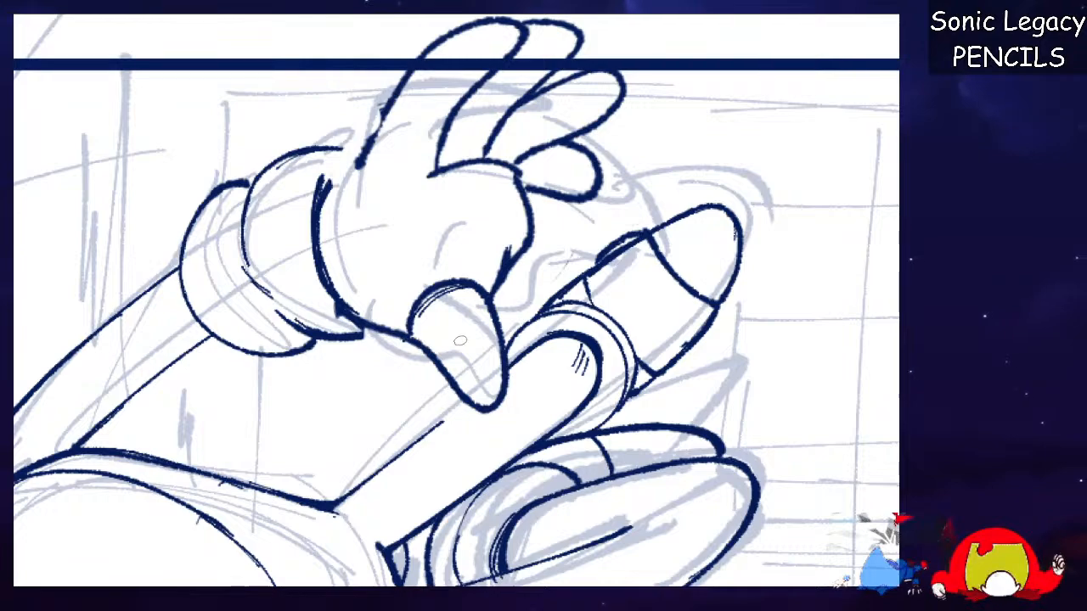
pyautogui.hotkey('ctrl', 'z')
# Ink the far hand's thumb joined smoothly to the palm and remove the curved guideline at its base.
pyautogui.press('End')
pyautogui.moveTo(624, 26); pyautogui.dragTo(750, 167)
pyautogui.moveTo(394, 283)
pyautogui.mouseDown()
pyautogui.moveTo(383, 340)
pyautogui.moveTo(406, 399)
pyautogui.moveTo(474, 315)
pyautogui.moveTo(503, 318)
pyautogui.mouseUp()
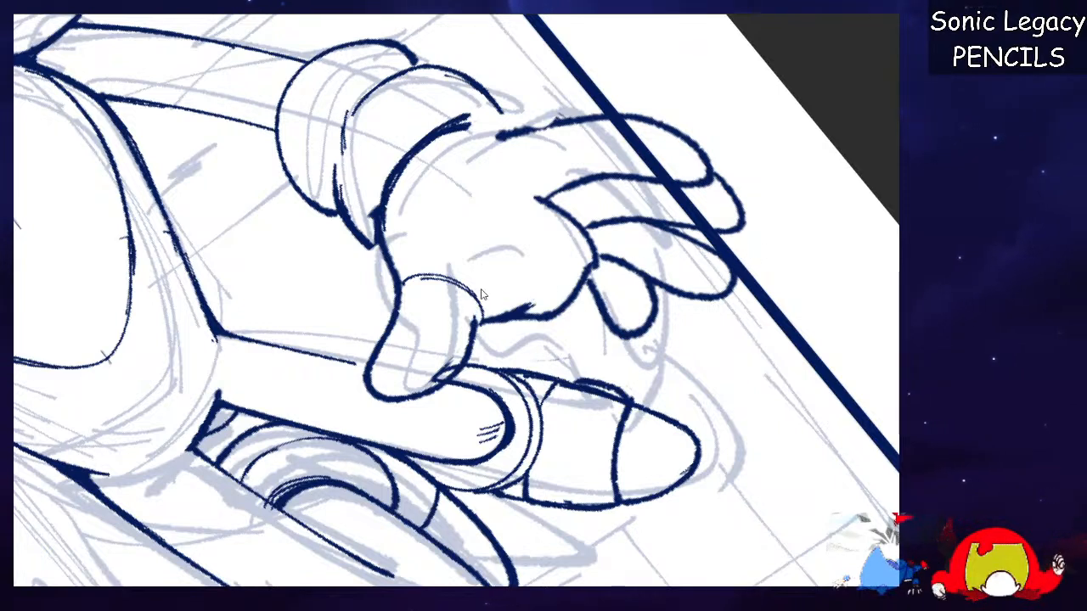
pyautogui.moveTo(463, 284)
pyautogui.mouseDown()
pyautogui.moveTo(472, 323)
pyautogui.moveTo(598, 258)
pyautogui.mouseUp()
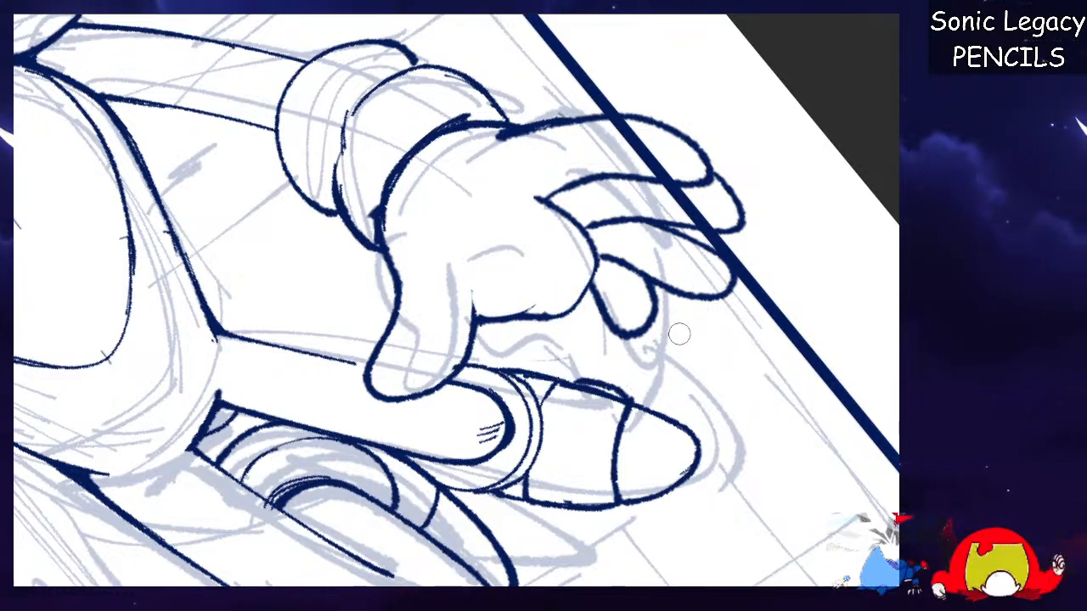
# Erase the far glove's cuff lines and re-ink the wrist edge and two rounded cuff rolls with short fold lines.
pyautogui.moveTo(491, 124)
pyautogui.mouseDown()
pyautogui.moveTo(457, 123)
pyautogui.moveTo(387, 178)
pyautogui.moveTo(389, 228)
pyautogui.moveTo(370, 211)
pyautogui.moveTo(394, 242)
pyautogui.moveTo(379, 217)
pyautogui.moveTo(349, 217)
pyautogui.moveTo(356, 102)
pyautogui.mouseUp()
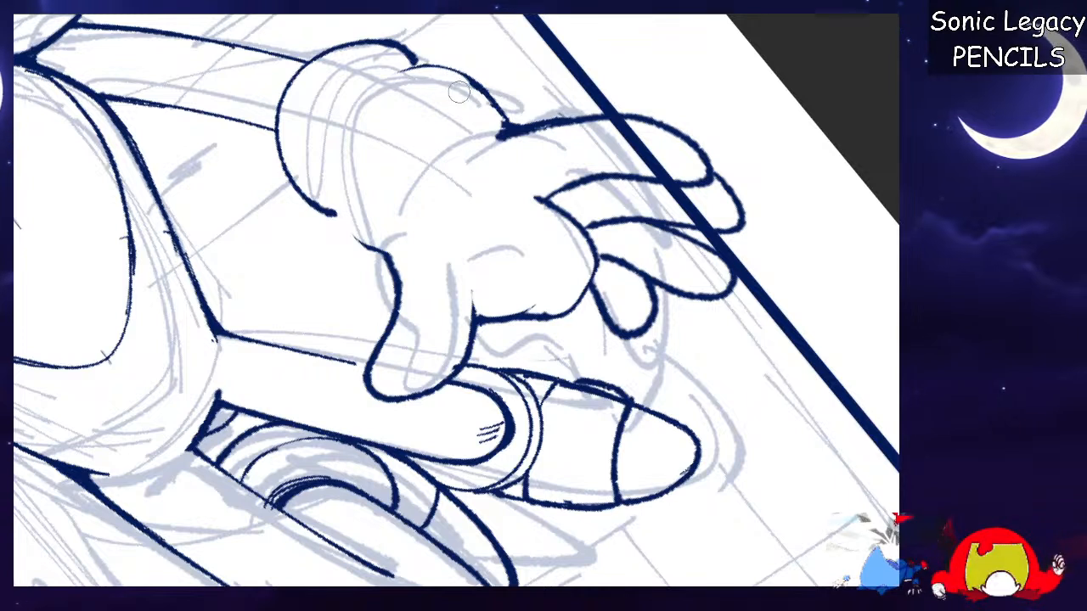
pyautogui.moveTo(368, 177); pyautogui.dragTo(337, 192)
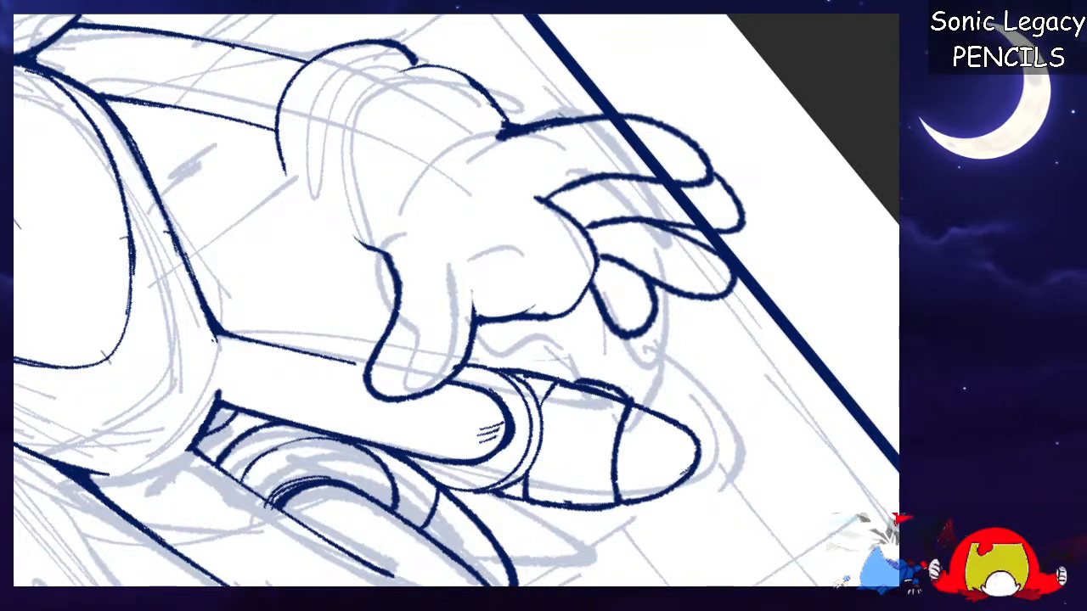
pyautogui.moveTo(321, 180)
pyautogui.mouseDown()
pyautogui.moveTo(384, 248)
pyautogui.moveTo(402, 187)
pyautogui.moveTo(499, 127)
pyautogui.mouseUp()
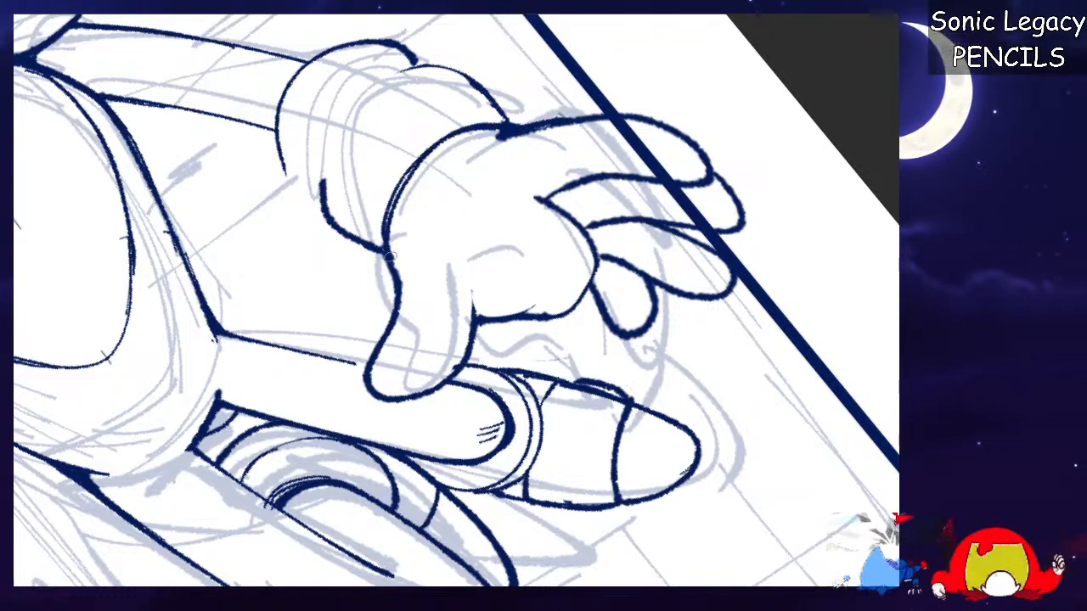
pyautogui.moveTo(509, 125)
pyautogui.mouseDown()
pyautogui.moveTo(442, 68)
pyautogui.moveTo(374, 85)
pyautogui.mouseUp()
pyautogui.moveTo(279, 104)
pyautogui.mouseDown()
pyautogui.moveTo(280, 165)
pyautogui.moveTo(321, 197)
pyautogui.mouseUp()
pyautogui.moveTo(360, 97); pyautogui.dragTo(329, 140)
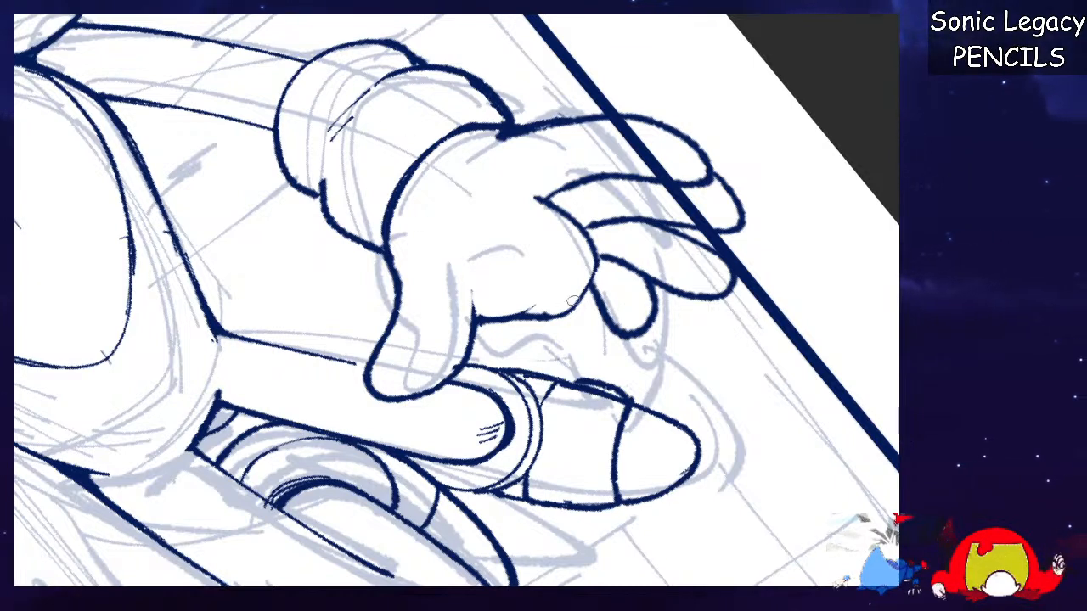
# Erase the outer palm edge, re-ink the smallest finger against its neighbour, and erase the fingertips above the panel border.
pyautogui.moveTo(473, 320)
pyautogui.mouseDown()
pyautogui.moveTo(535, 302)
pyautogui.moveTo(596, 265)
pyautogui.mouseUp()
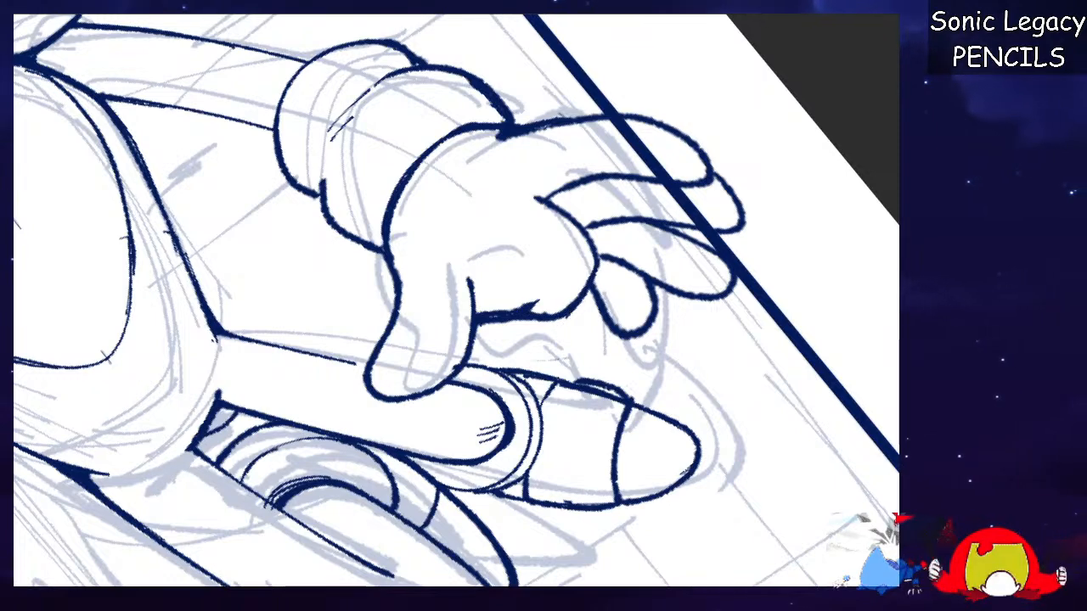
pyautogui.press('5')
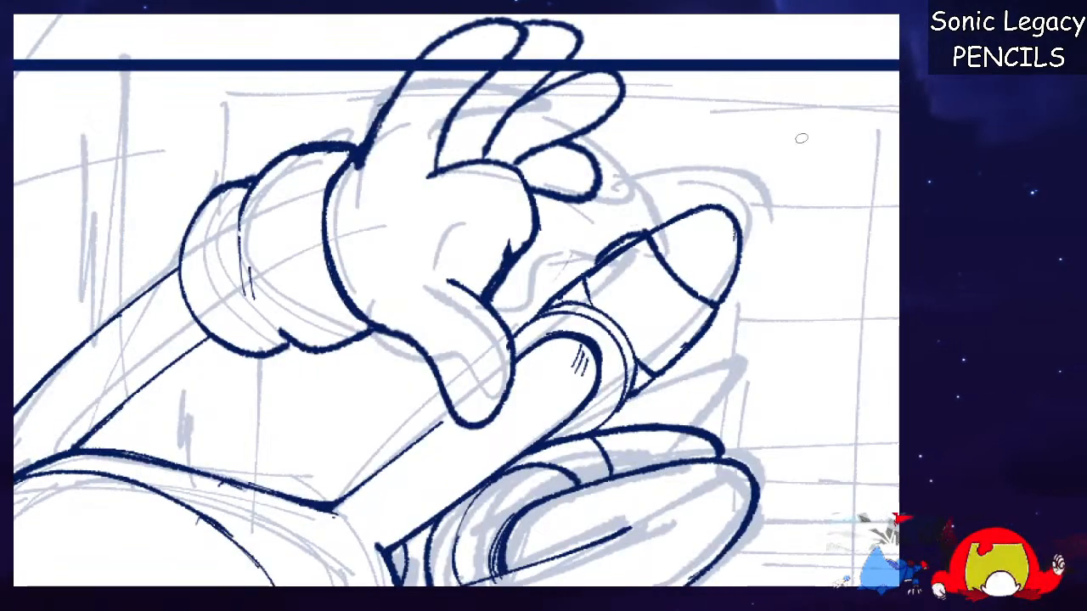
pyautogui.moveTo(592, 129)
pyautogui.mouseDown()
pyautogui.moveTo(575, 180)
pyautogui.moveTo(527, 199)
pyautogui.moveTo(497, 284)
pyautogui.mouseUp()
pyautogui.moveTo(552, 202)
pyautogui.mouseDown()
pyautogui.moveTo(579, 195)
pyautogui.moveTo(571, 155)
pyautogui.moveTo(574, 165)
pyautogui.mouseUp()
pyautogui.moveTo(399, 49); pyautogui.dragTo(610, 50)
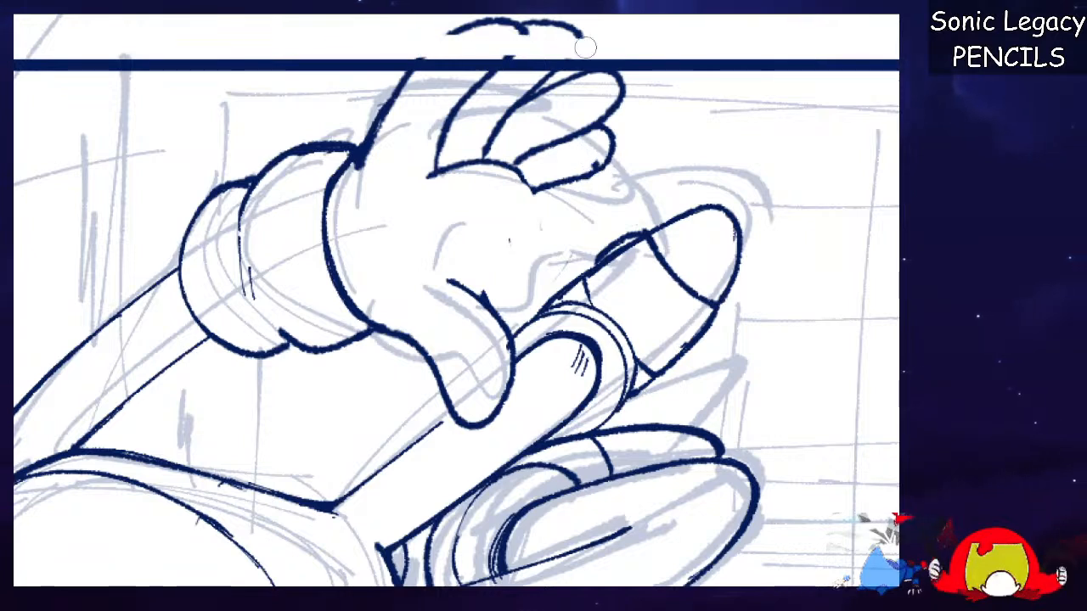
pyautogui.moveTo(414, 47); pyautogui.dragTo(539, 21)
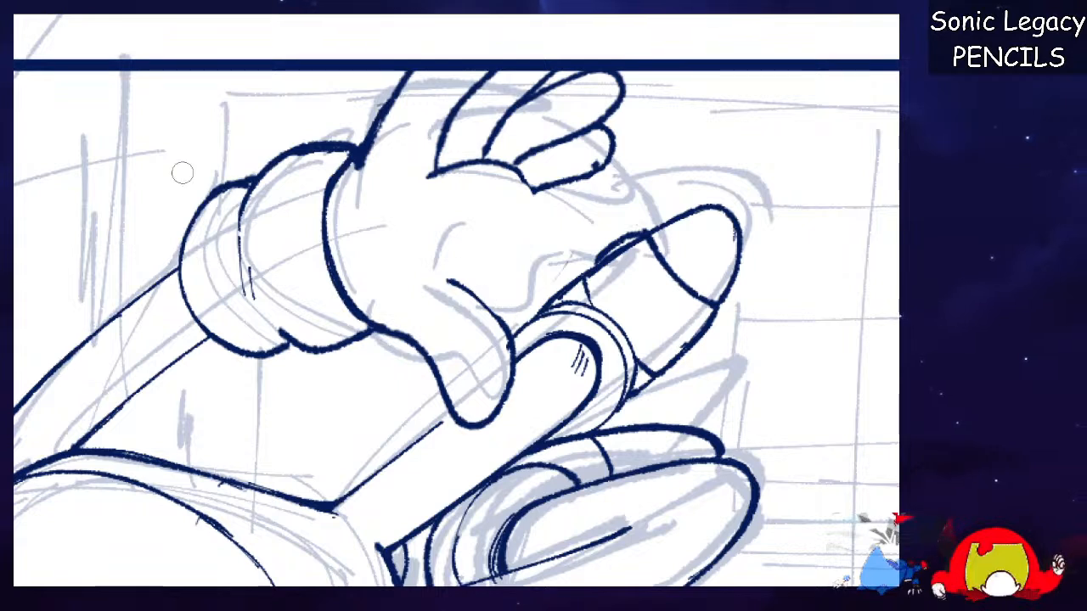
# Ink a fuller, rounded outer palm edge from the smallest finger down to the base of the thumb.
pyautogui.moveTo(479, 293)
pyautogui.mouseDown()
pyautogui.moveTo(508, 270)
pyautogui.moveTo(540, 204)
pyautogui.mouseUp()
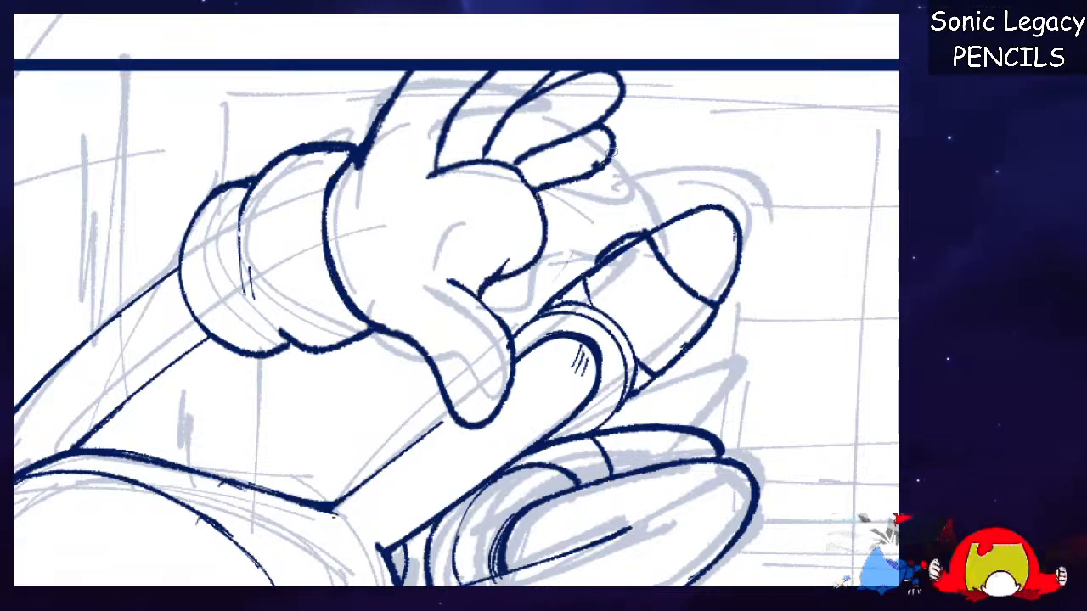
pyautogui.scroll(-11, 463, 293)
pyautogui.scroll(12, 463, 293)
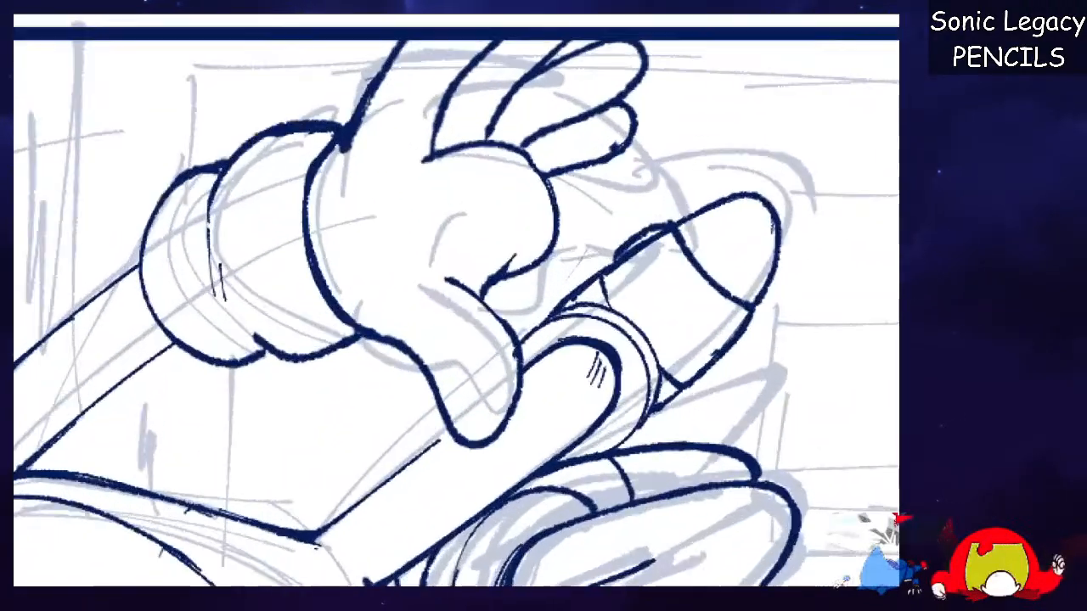
pyautogui.scroll(1, 472, 299)
pyautogui.moveTo(563, 167)
pyautogui.mouseDown()
pyautogui.moveTo(522, 270)
pyautogui.moveTo(488, 293)
pyautogui.moveTo(563, 250)
pyautogui.moveTo(488, 300)
pyautogui.mouseUp()
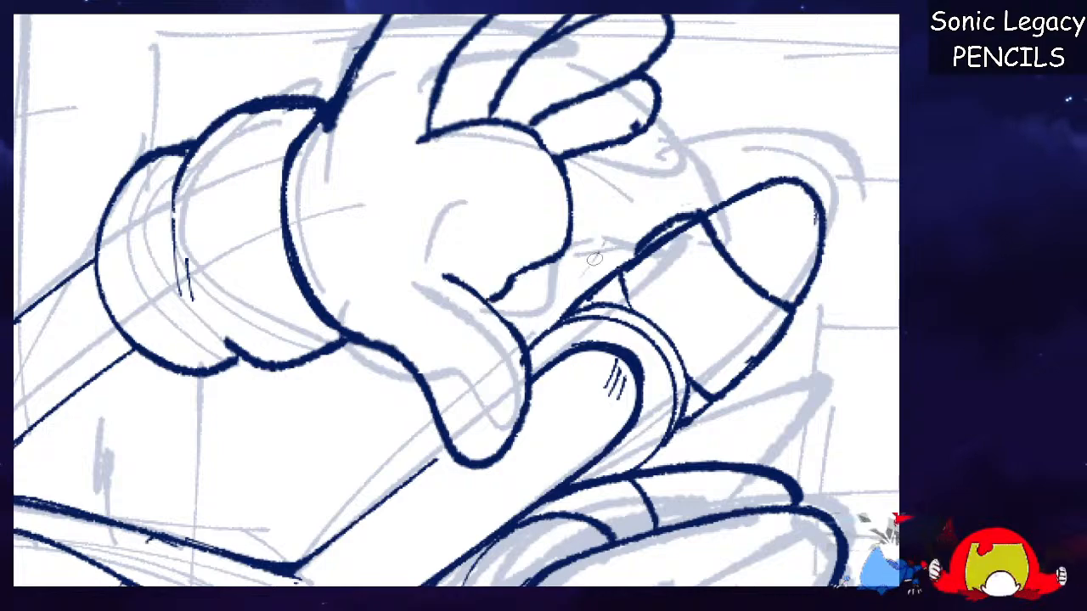
# Ink long curved strokes over the rough arcs above the fallen character's head, reaching toward the raised hand.
pyautogui.scroll(-6, 460, 293)
pyautogui.moveTo(229, 408)
pyautogui.mouseDown()
pyautogui.moveTo(863, 161)
pyautogui.moveTo(616, 225)
pyautogui.moveTo(578, 370)
pyautogui.mouseUp()
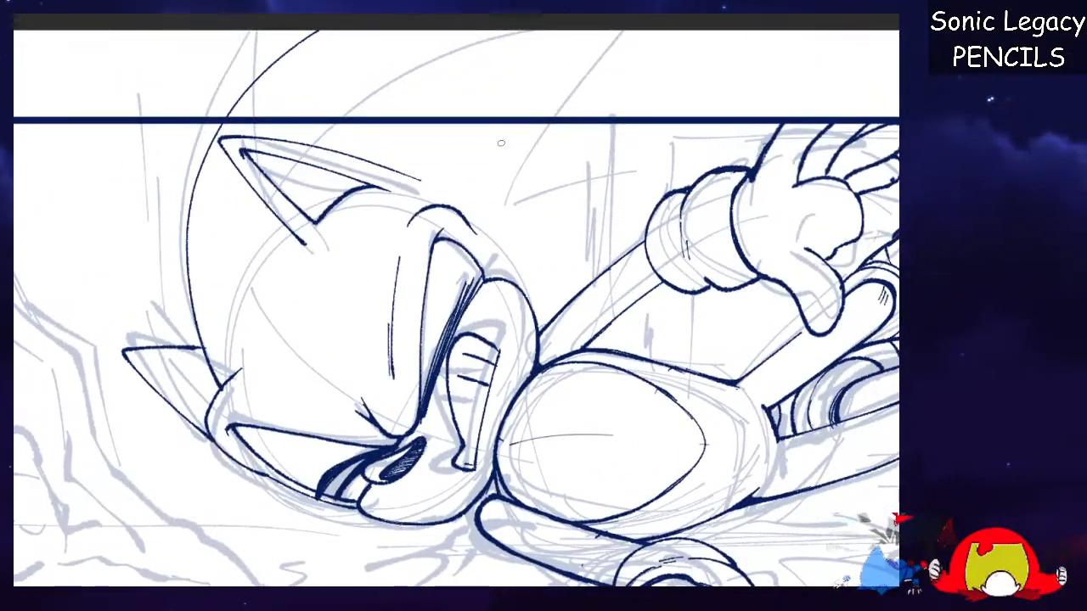
pyautogui.moveTo(395, 142); pyautogui.dragTo(580, 27)
pyautogui.hotkey('ctrl', 'z')
pyautogui.moveTo(404, 134); pyautogui.dragTo(595, 40)
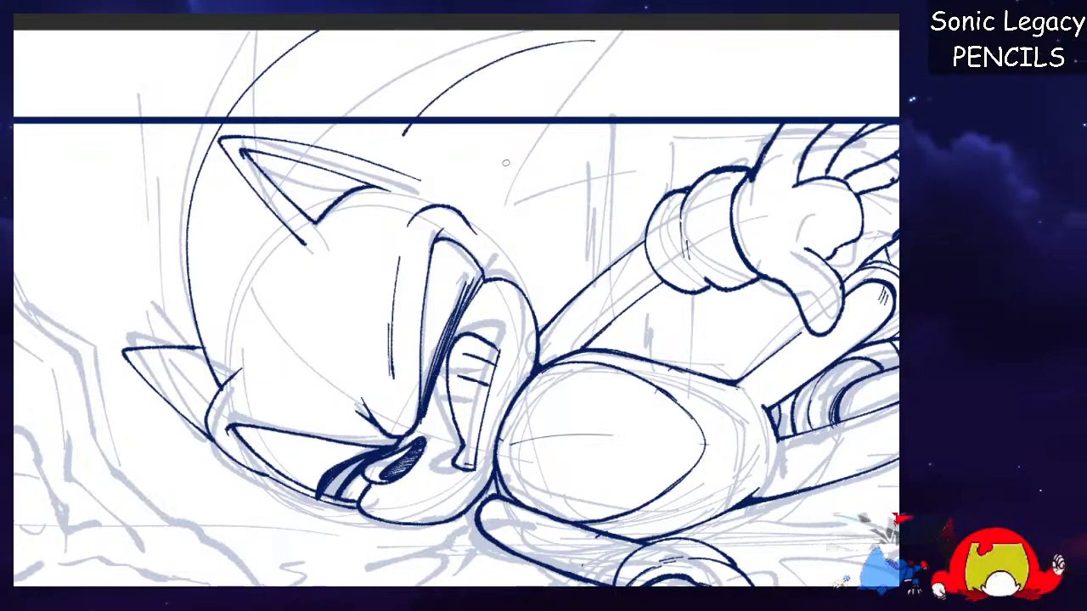
pyautogui.moveTo(497, 158); pyautogui.dragTo(787, 126)
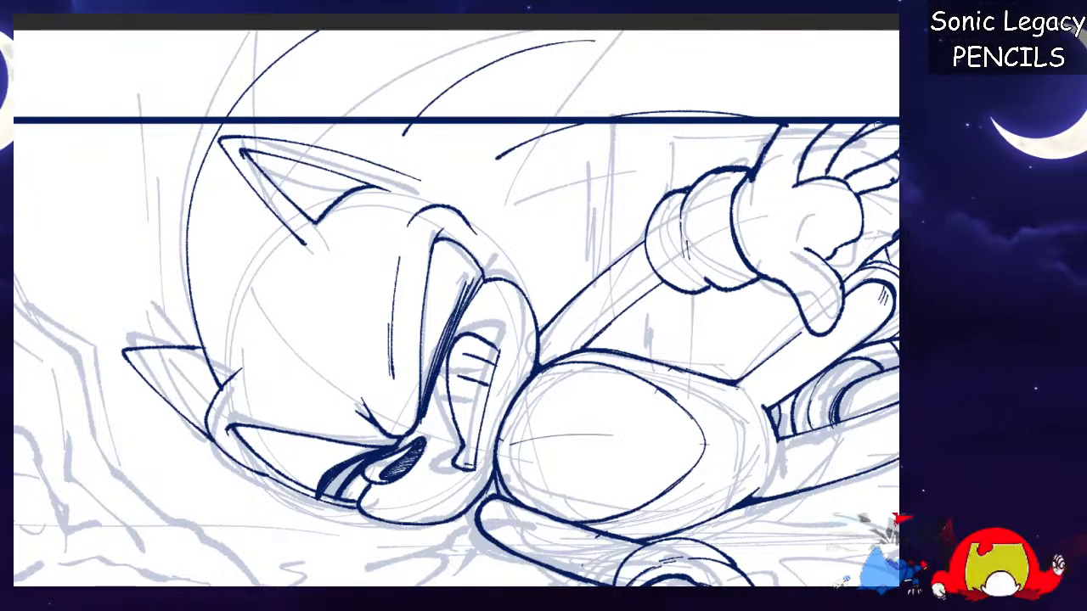
# Select the strip above the top panel's upper border and clear the overshooting ink lines there.
pyautogui.hotkey('ctrl', '-')
pyautogui.hotkey('ctrl', '-')
pyautogui.hotkey('ctrl', '+')
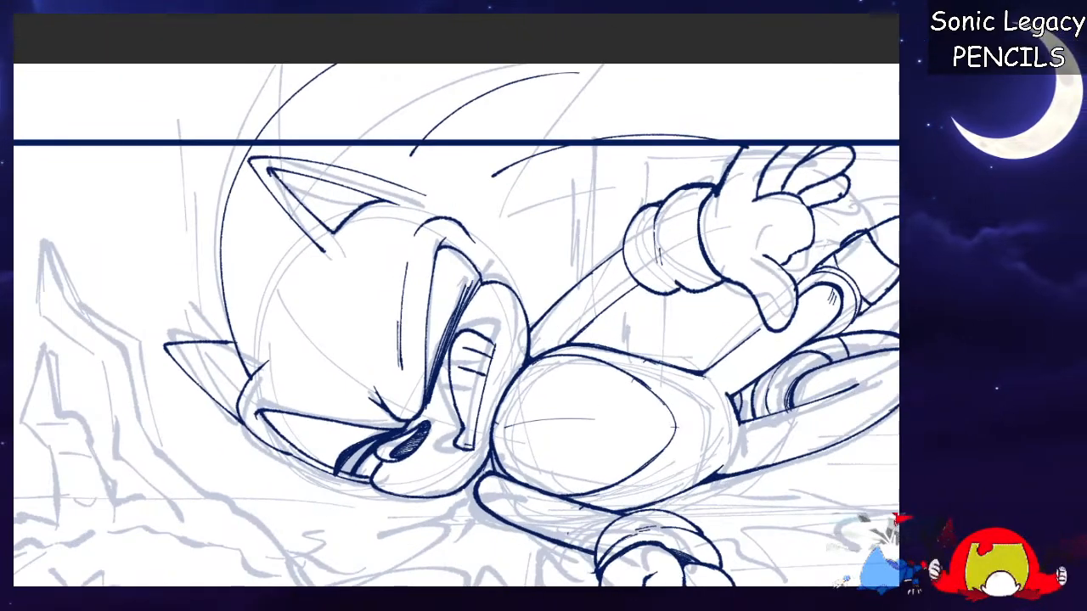
pyautogui.moveTo(174, 34); pyautogui.dragTo(881, 146)
pyautogui.moveTo(887, 146); pyautogui.dragTo(888, 143)
pyautogui.click(510, 162)
pyautogui.hotkey('ctrl', 'd')
# Ink the jagged edge of the broken ground from beneath the fallen character's chin to the lower hand.
pyautogui.moveTo(527, 340)
pyautogui.mouseDown()
pyautogui.moveTo(454, 285)
pyautogui.moveTo(361, 177)
pyautogui.moveTo(331, 212)
pyautogui.moveTo(455, 158)
pyautogui.mouseUp()
pyautogui.moveTo(314, 179); pyautogui.dragTo(423, 125)
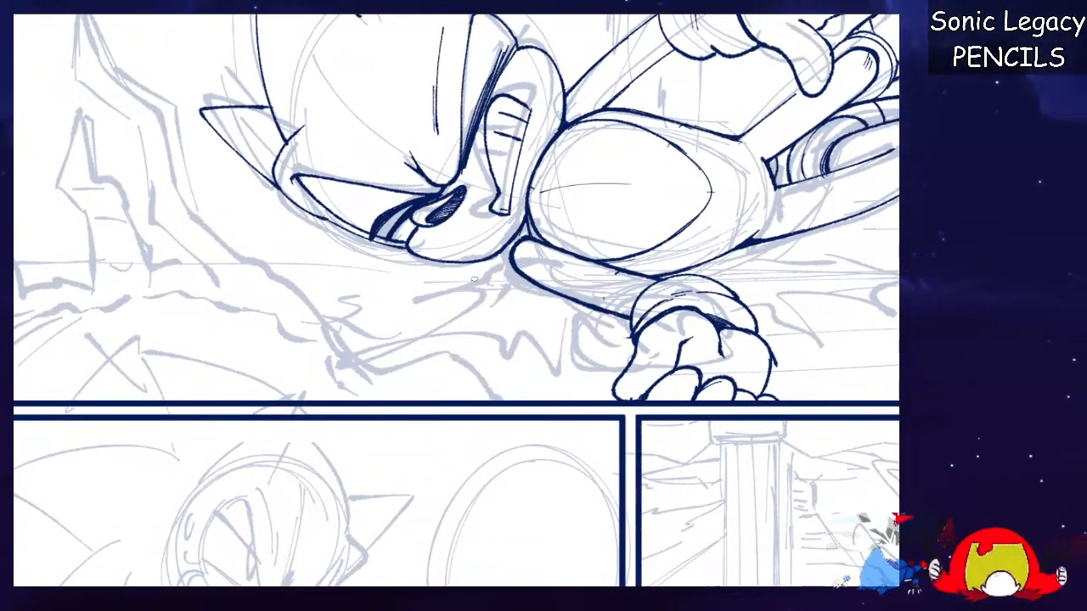
pyautogui.moveTo(498, 267)
pyautogui.mouseDown()
pyautogui.moveTo(403, 292)
pyautogui.moveTo(374, 363)
pyautogui.moveTo(538, 380)
pyautogui.moveTo(552, 363)
pyautogui.moveTo(626, 349)
pyautogui.mouseUp()
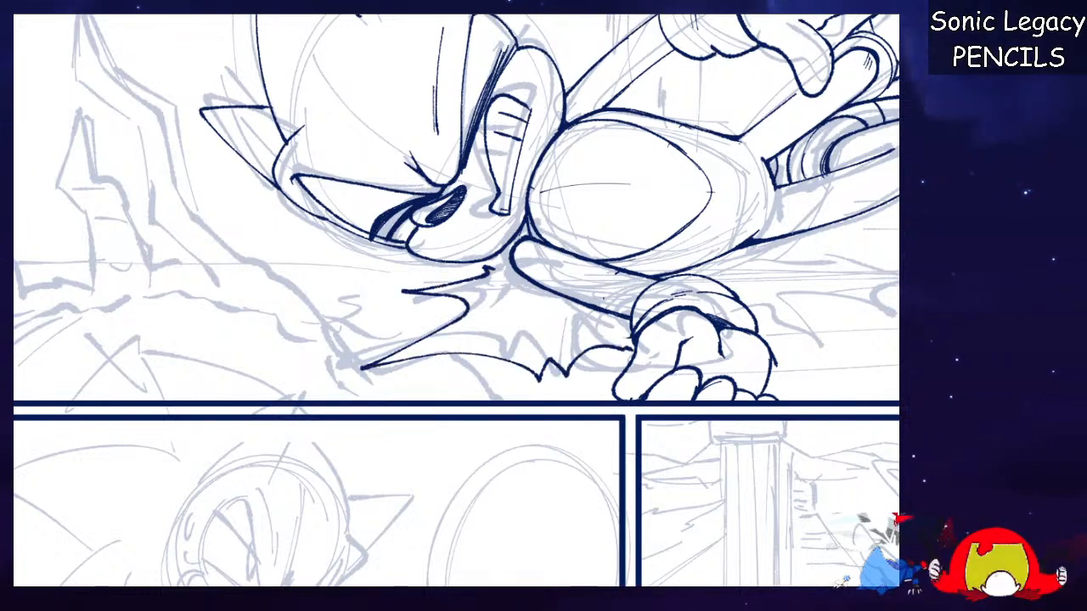
# Ink the jagged ground edge from the lower hand to a long spike beyond the legs, and add thin inner contours on both sides.
pyautogui.hscroll(5, 456, 300)
pyautogui.moveTo(539, 320); pyautogui.dragTo(600, 343)
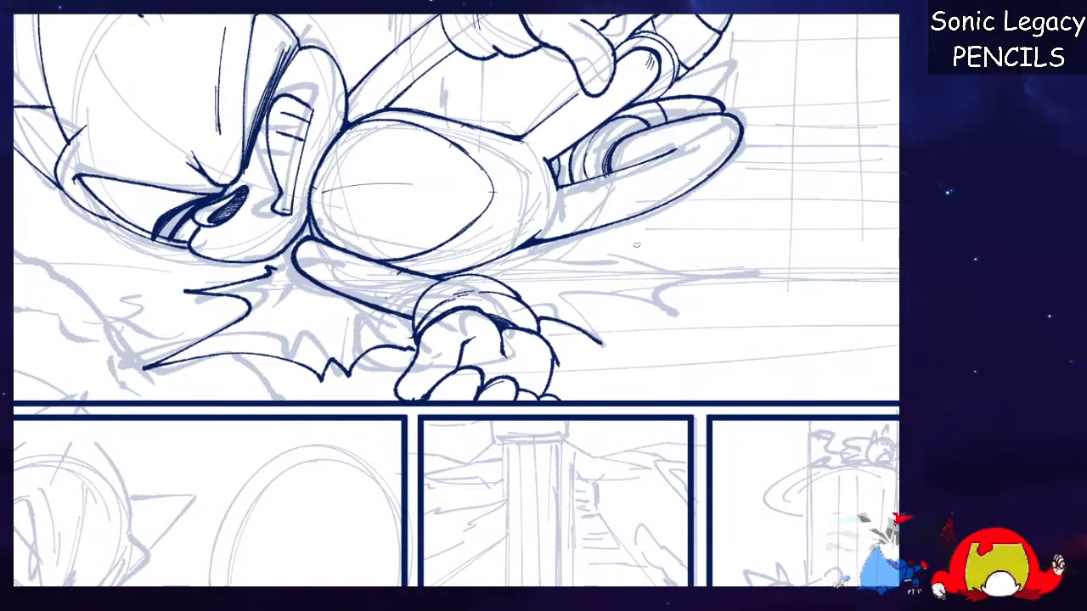
pyautogui.moveTo(608, 235)
pyautogui.mouseDown()
pyautogui.moveTo(864, 202)
pyautogui.moveTo(664, 314)
pyautogui.moveTo(586, 332)
pyautogui.mouseUp()
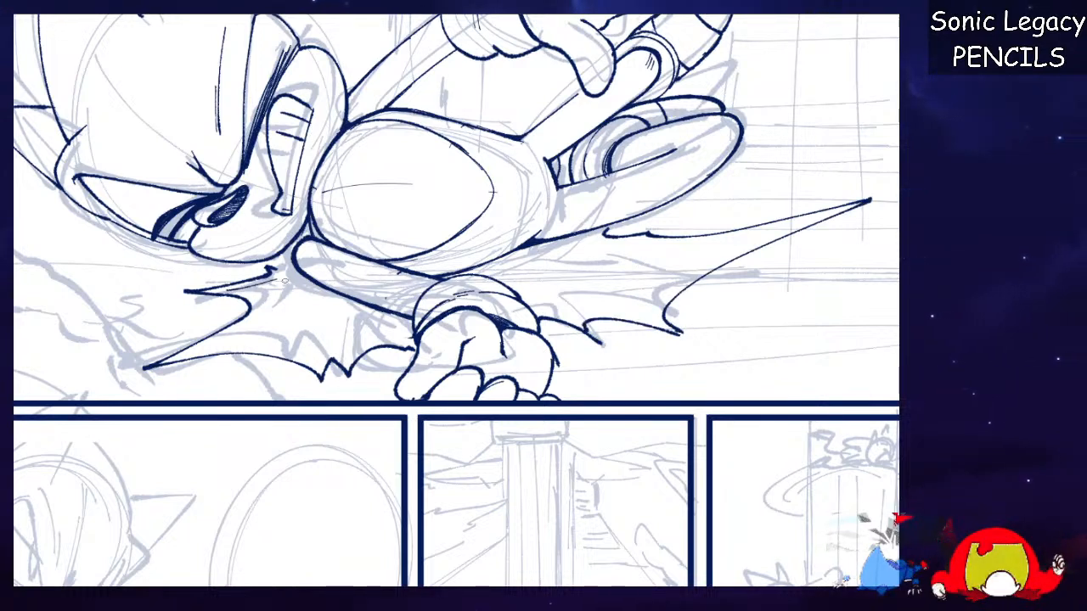
pyautogui.moveTo(264, 293); pyautogui.dragTo(206, 347)
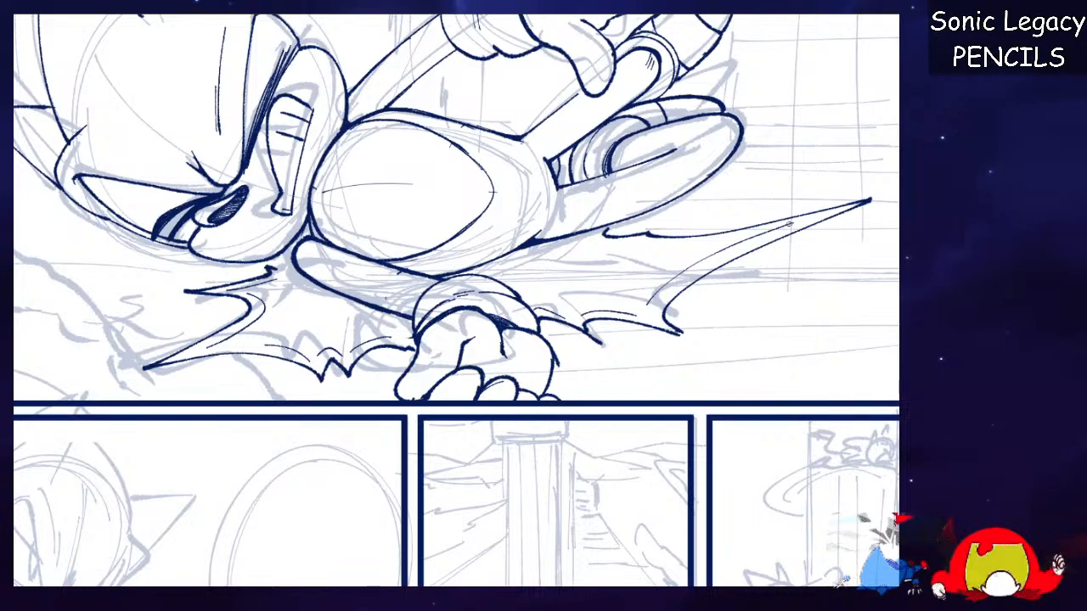
# Ink thin vertical motion lines above the raised arm, beside the head and through the upper ear.
pyautogui.moveTo(475, 254)
pyautogui.mouseDown()
pyautogui.moveTo(388, 349)
pyautogui.moveTo(551, 364)
pyautogui.moveTo(532, 421)
pyautogui.moveTo(620, 400)
pyautogui.moveTo(585, 365)
pyautogui.mouseUp()
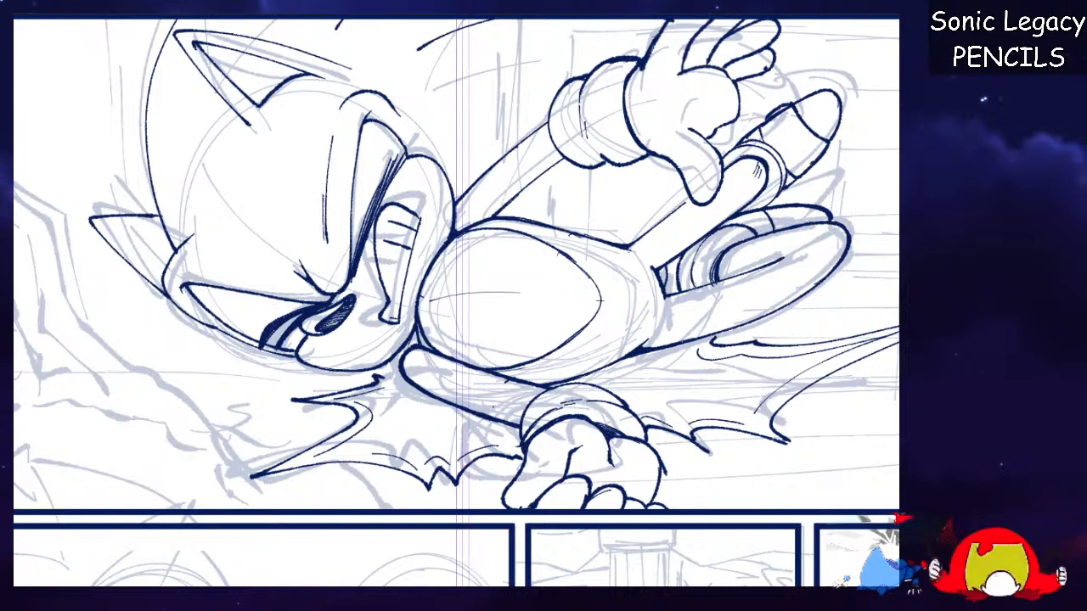
pyautogui.moveTo(527, 26); pyautogui.dragTo(528, 161)
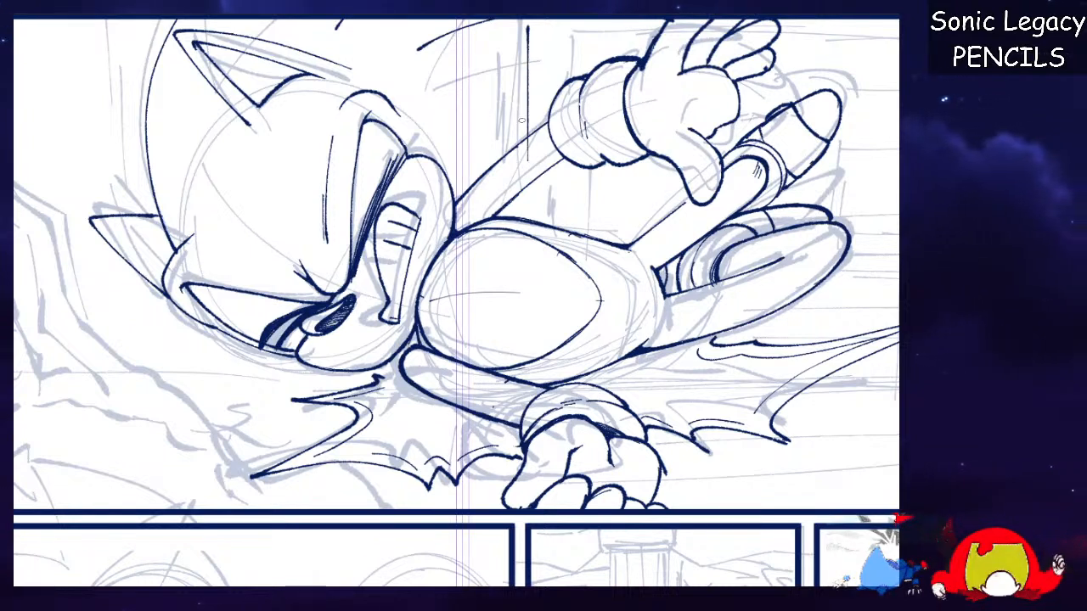
pyautogui.moveTo(491, 37); pyautogui.dragTo(501, 122)
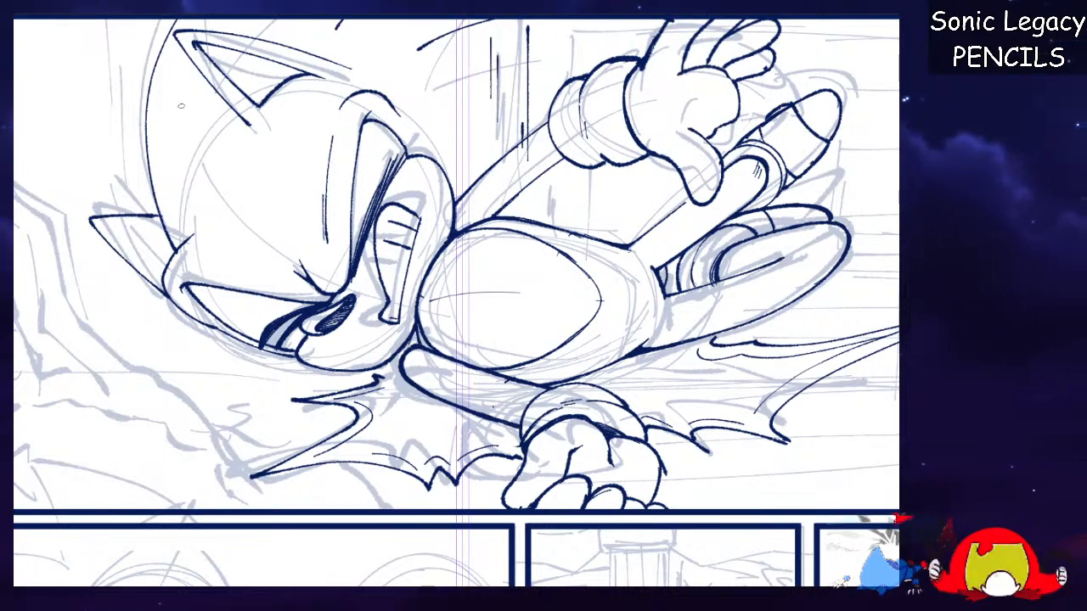
pyautogui.moveTo(117, 33); pyautogui.dragTo(117, 200)
pyautogui.moveTo(125, 92)
pyautogui.mouseDown()
pyautogui.moveTo(126, 175)
pyautogui.moveTo(143, 228)
pyautogui.mouseUp()
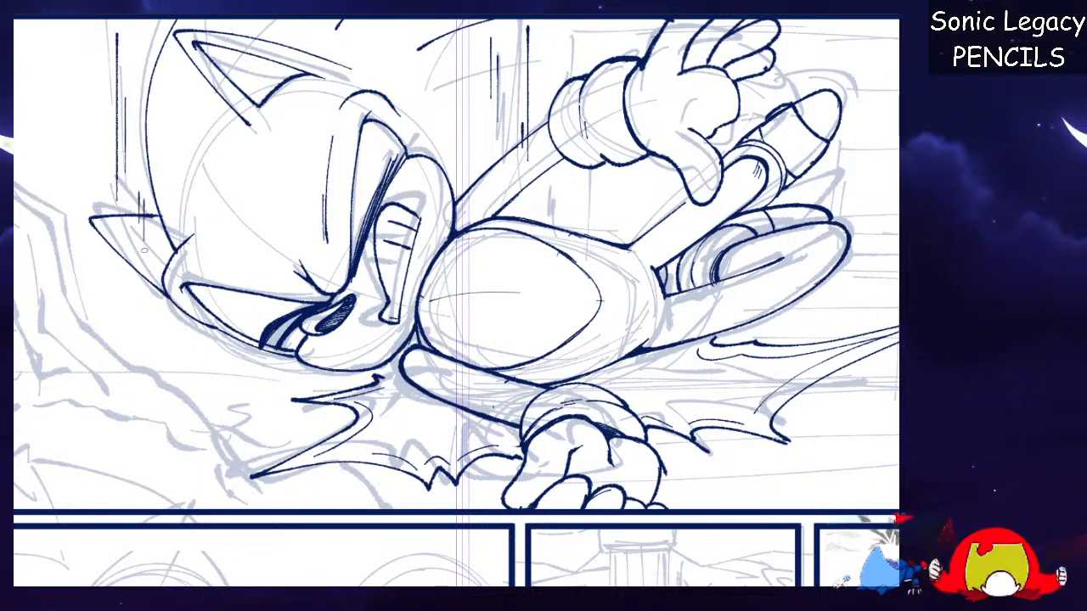
pyautogui.moveTo(190, 44); pyautogui.dragTo(191, 160)
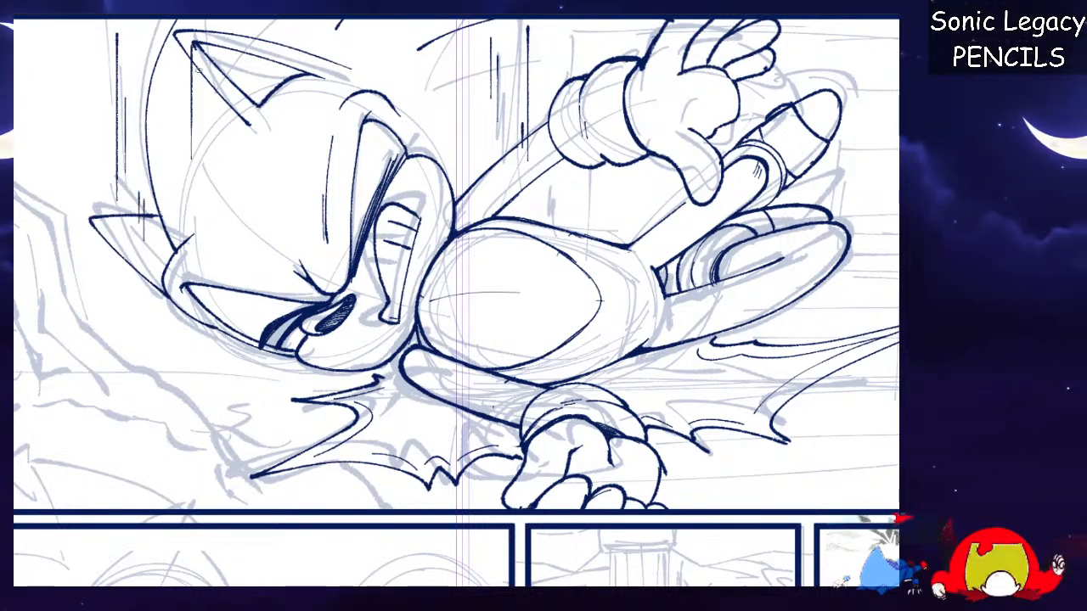
# Add short vertical motion lines above the raised foot, beside the raised hand and over the upper edge of the torso.
pyautogui.hotkey('ctrl', '-')
pyautogui.hotkey('ctrl', '-')
pyautogui.hotkey('ctrl', '-')
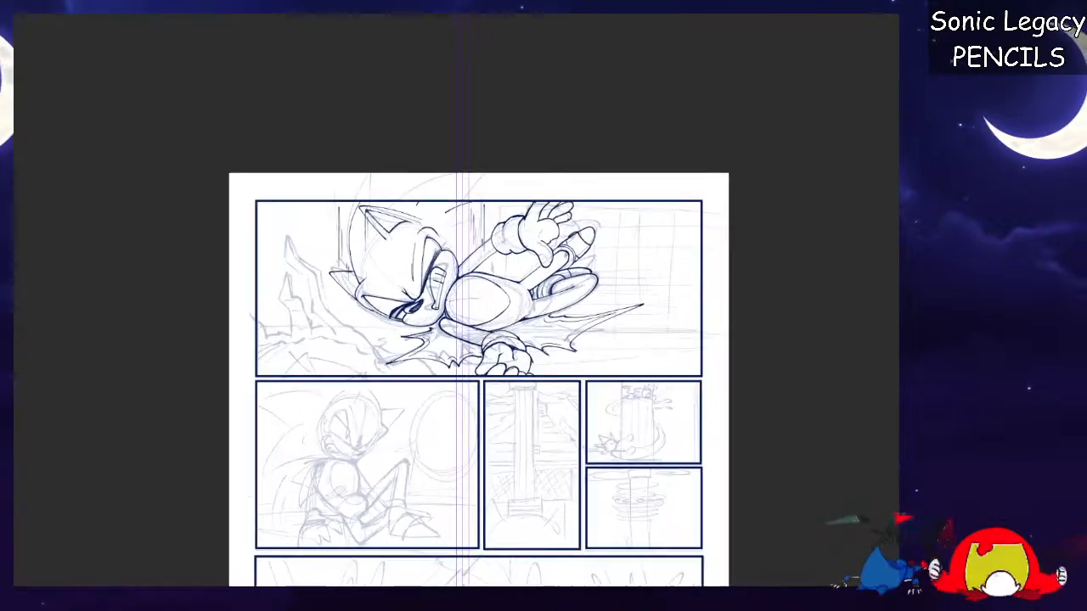
pyautogui.hotkey('ctrl', '+')
pyautogui.hotkey('ctrl', '+')
pyautogui.hotkey('ctrl', '+')
pyautogui.moveTo(705, 94); pyautogui.dragTo(710, 151)
pyautogui.moveTo(565, 114); pyautogui.dragTo(565, 146)
pyautogui.moveTo(559, 222); pyautogui.dragTo(566, 266)
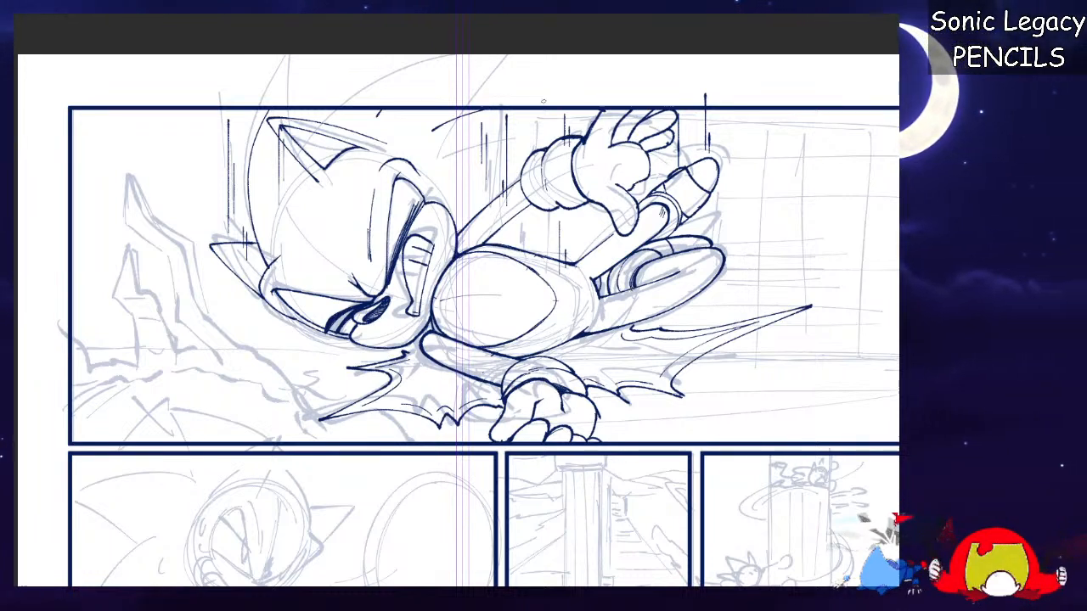
# Add short vertical motion lines across the panel border above the head and around the lower eye and cheek.
pyautogui.moveTo(334, 98); pyautogui.dragTo(365, 171)
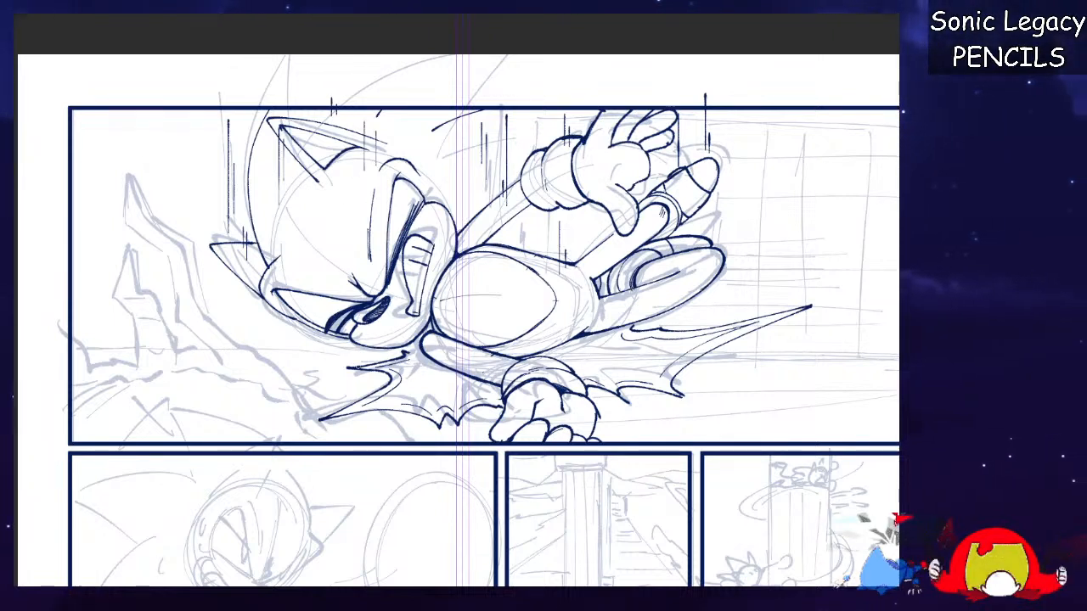
pyautogui.hotkey('ctrl', 'z')
pyautogui.hotkey('ctrl', 'z')
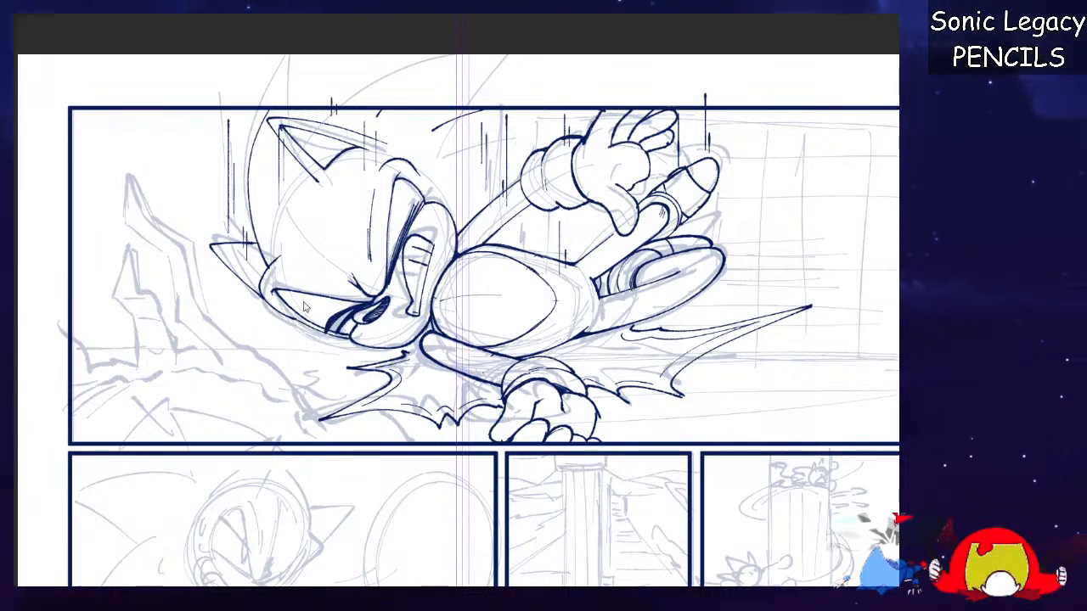
pyautogui.moveTo(289, 283)
pyautogui.mouseDown()
pyautogui.moveTo(296, 297)
pyautogui.moveTo(249, 343)
pyautogui.mouseUp()
pyautogui.moveTo(258, 303); pyautogui.dragTo(259, 333)
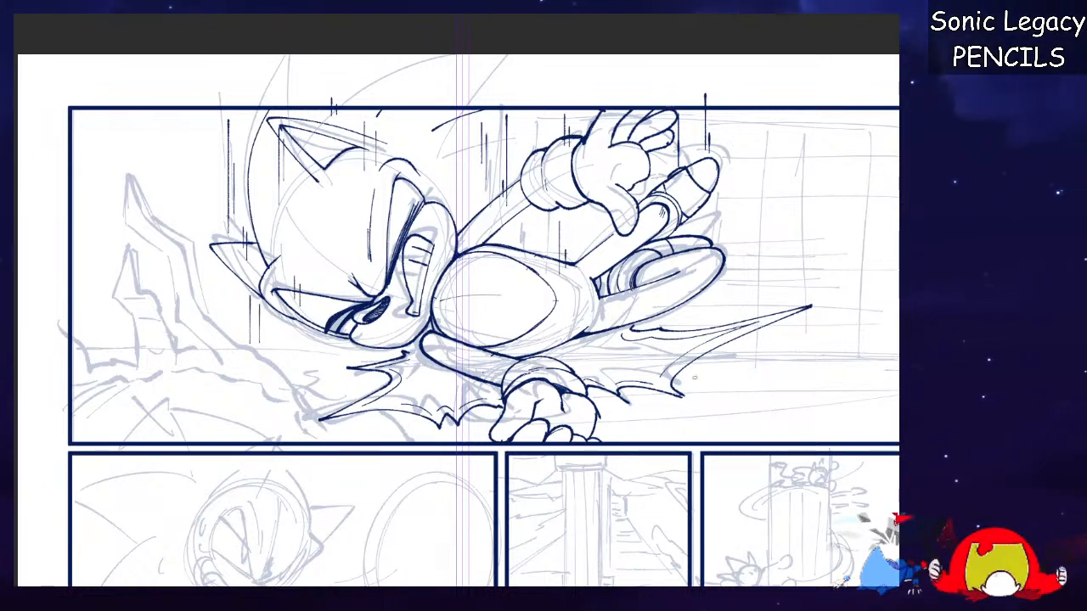
# Ink more vertical motion lines around the legs, raised arm and belly, plus thin curves sweeping along the raised arm.
pyautogui.moveTo(736, 188)
pyautogui.mouseDown()
pyautogui.moveTo(736, 312)
pyautogui.moveTo(702, 328)
pyautogui.mouseUp()
pyautogui.moveTo(709, 284); pyautogui.dragTo(708, 313)
pyautogui.moveTo(724, 146); pyautogui.dragTo(725, 222)
pyautogui.moveTo(603, 217); pyautogui.dragTo(604, 257)
pyautogui.moveTo(482, 315); pyautogui.dragTo(482, 362)
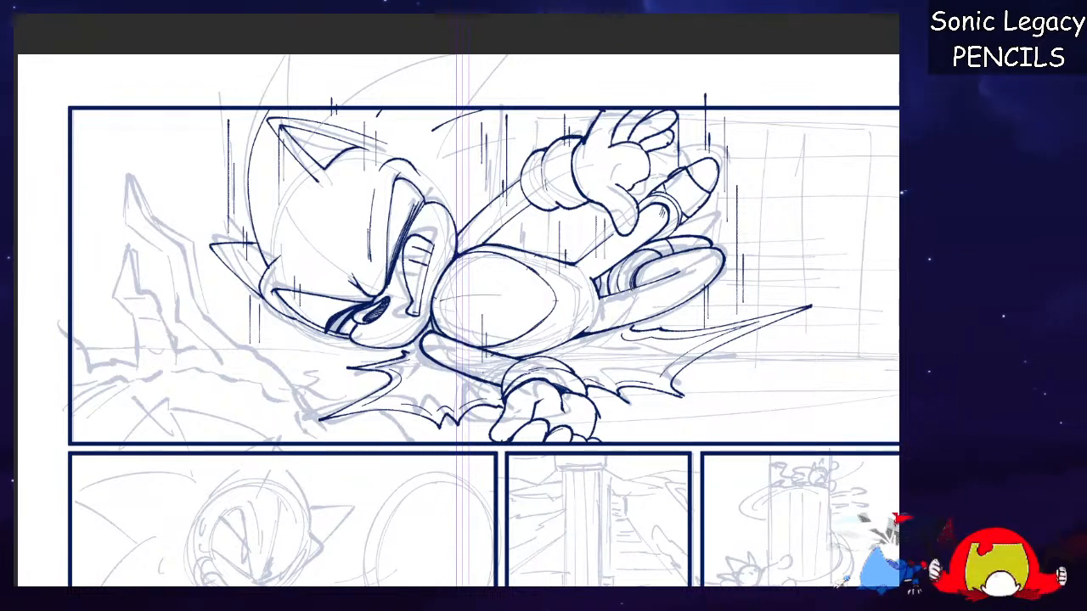
pyautogui.press('Delete')
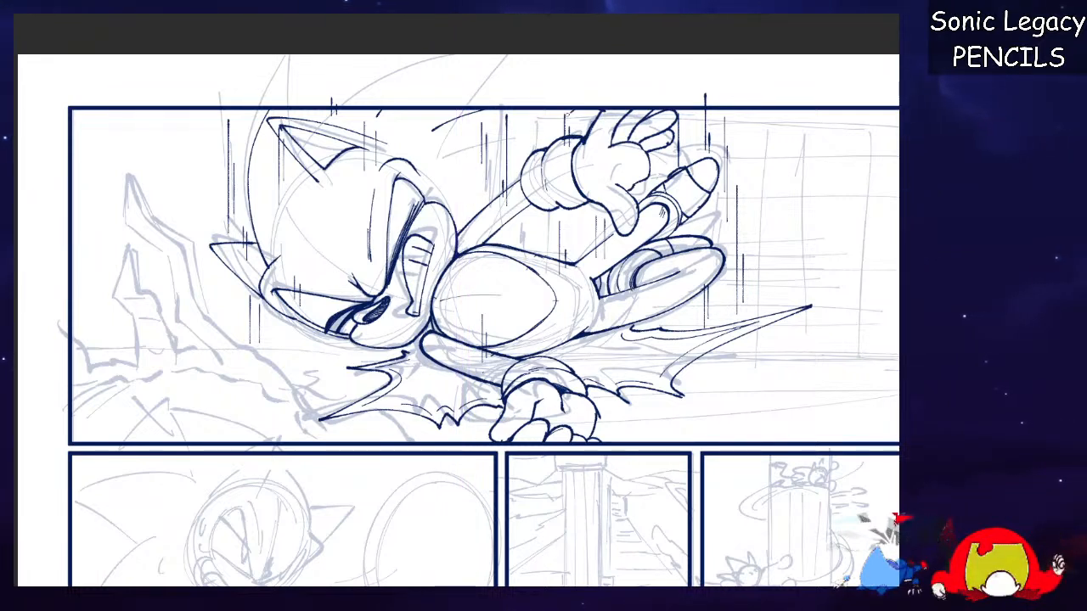
pyautogui.moveTo(473, 206); pyautogui.dragTo(582, 111)
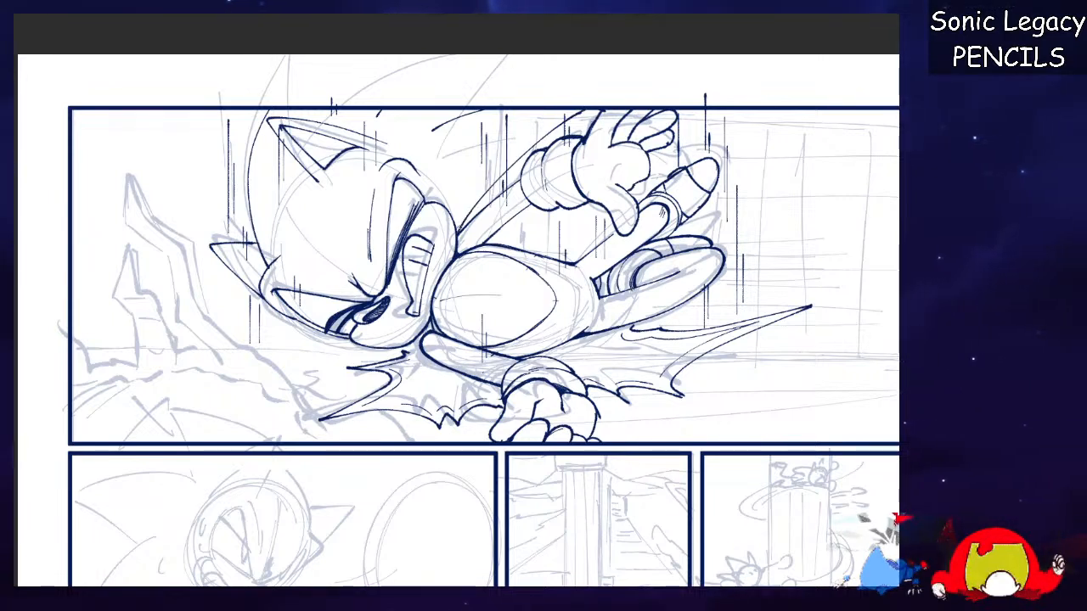
# Ink the tall jagged spike of broken ground beside the head down to its splintered base, with an inner contour line.
pyautogui.moveTo(459, 306); pyautogui.dragTo(606, 268)
pyautogui.hotkey('ctrl', '+')
pyautogui.hotkey('ctrl', '+')
pyautogui.hotkey('ctrl', '+')
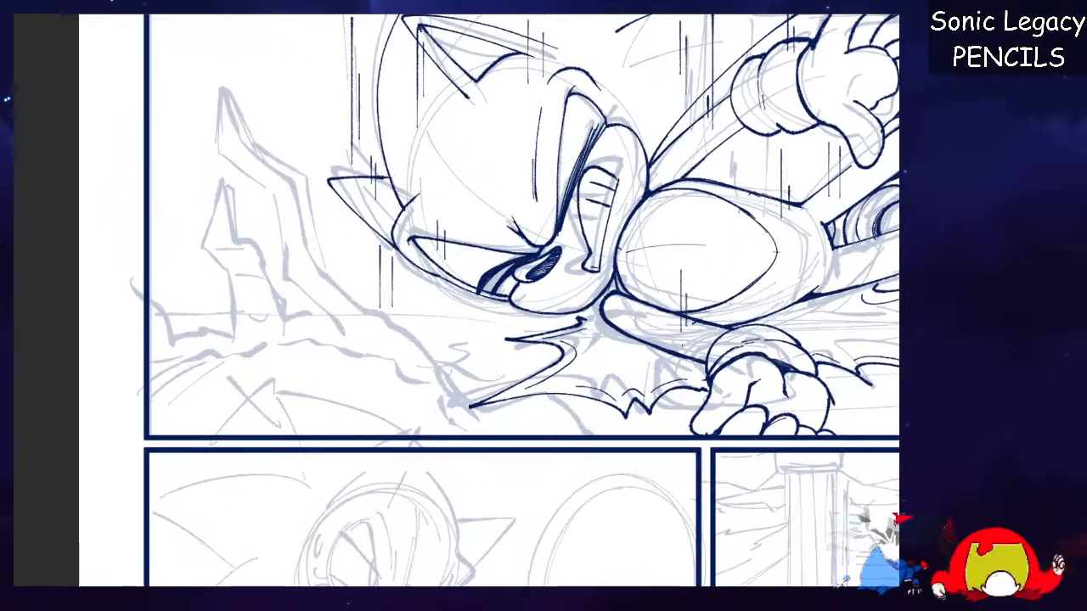
pyautogui.hotkey('ctrl', '+')
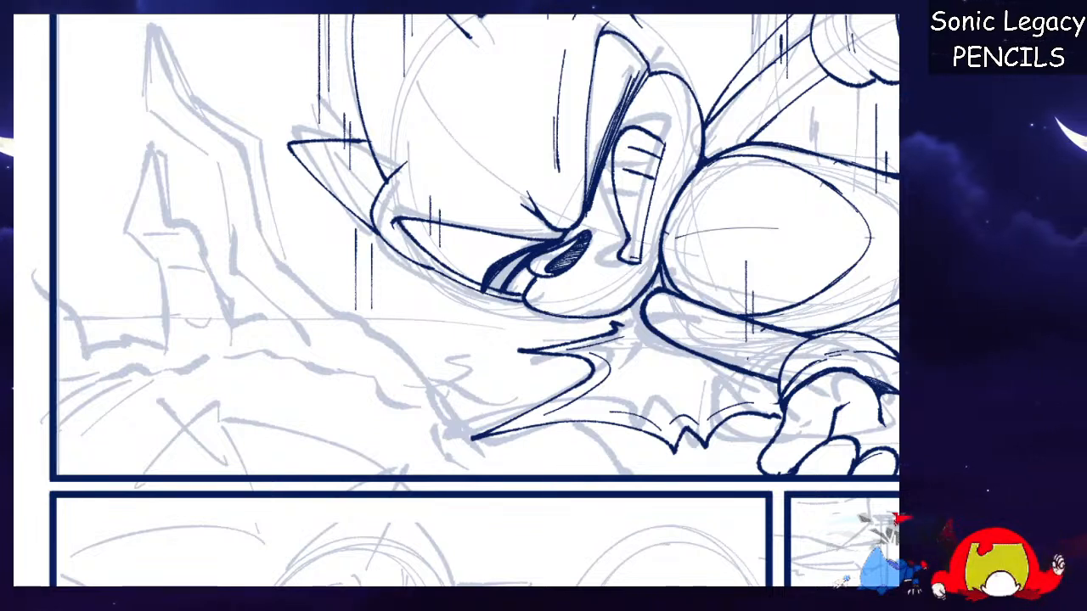
pyautogui.moveTo(157, 30)
pyautogui.mouseDown()
pyautogui.moveTo(194, 95)
pyautogui.moveTo(252, 132)
pyautogui.moveTo(276, 228)
pyautogui.moveTo(338, 314)
pyautogui.moveTo(397, 353)
pyautogui.mouseUp()
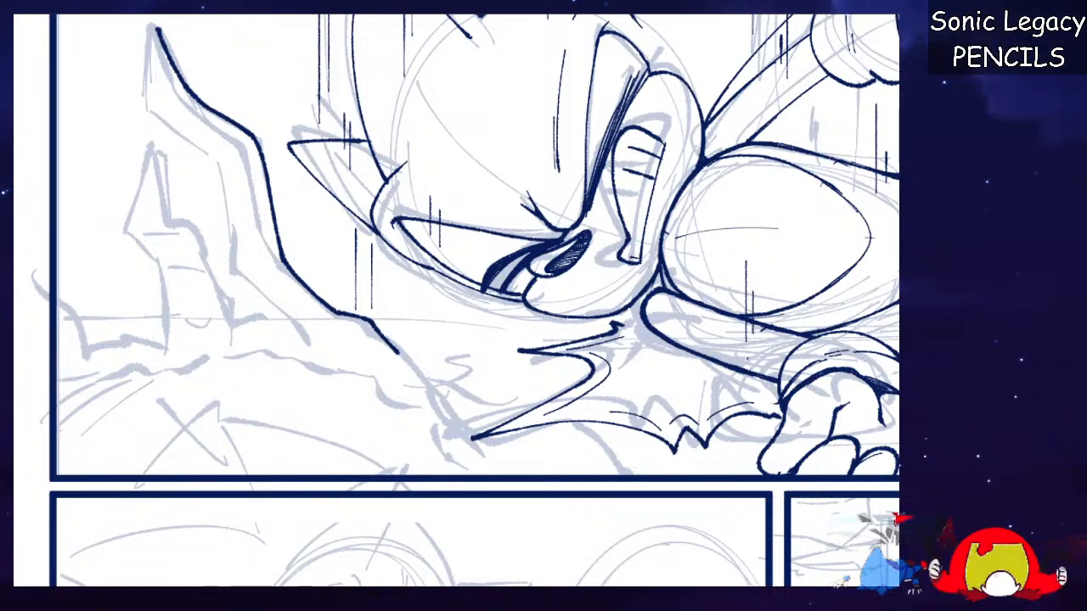
pyautogui.moveTo(157, 30)
pyautogui.mouseDown()
pyautogui.moveTo(155, 110)
pyautogui.moveTo(227, 168)
pyautogui.moveTo(224, 217)
pyautogui.moveTo(307, 355)
pyautogui.mouseUp()
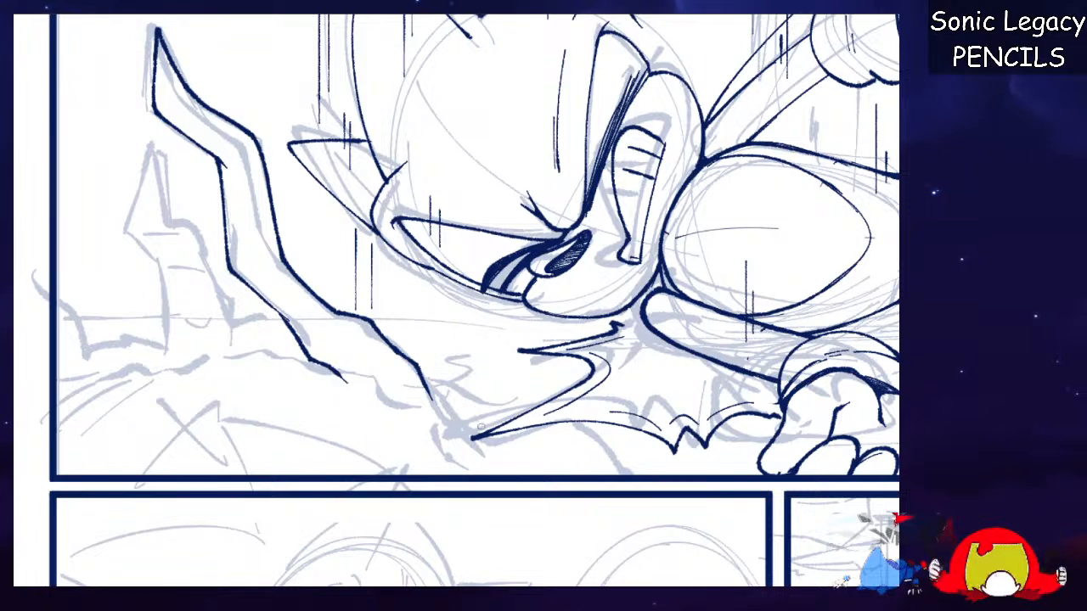
pyautogui.moveTo(479, 447); pyautogui.dragTo(421, 399)
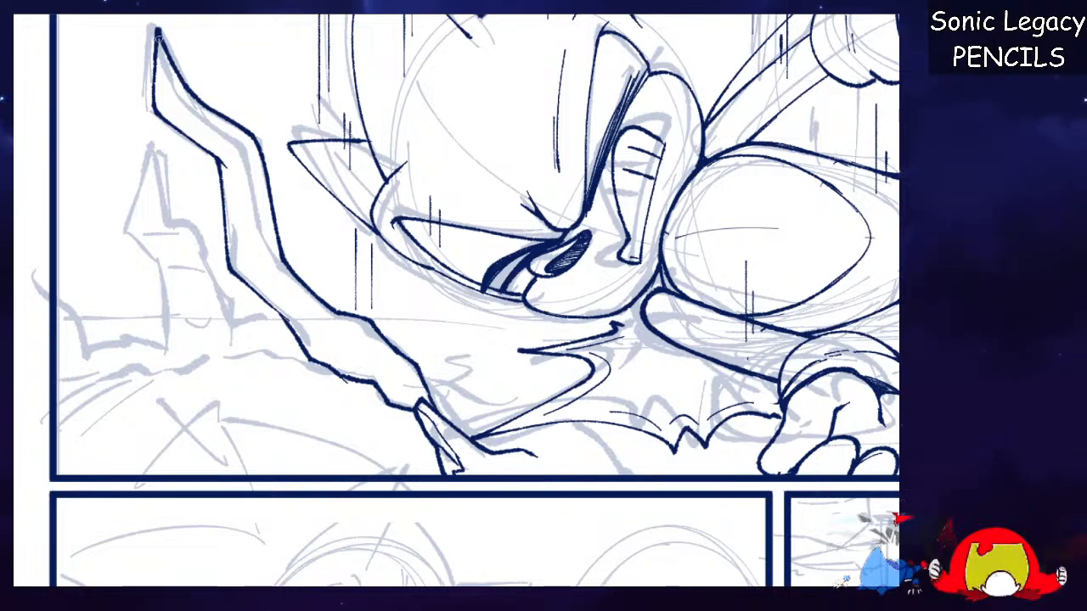
pyautogui.moveTo(169, 82)
pyautogui.mouseDown()
pyautogui.moveTo(236, 147)
pyautogui.moveTo(270, 265)
pyautogui.moveTo(417, 427)
pyautogui.mouseUp()
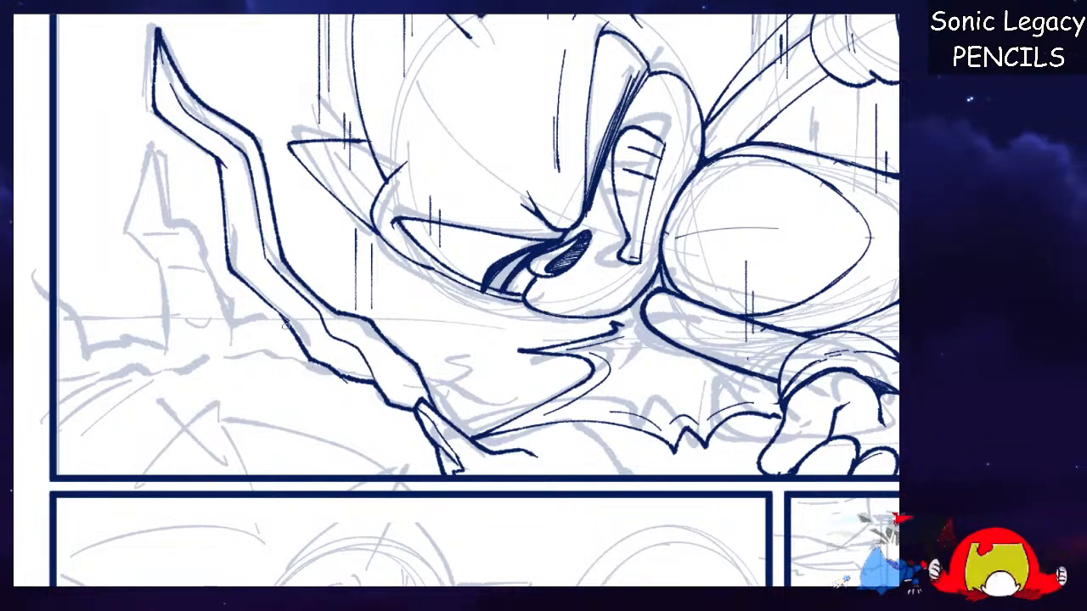
# Ink the smaller jagged spike and the ragged rim of the mound beneath it, marking the mound with an X.
pyautogui.moveTo(299, 330)
pyautogui.mouseDown()
pyautogui.moveTo(234, 347)
pyautogui.moveTo(201, 254)
pyautogui.moveTo(163, 218)
pyautogui.moveTo(146, 148)
pyautogui.moveTo(126, 226)
pyautogui.moveTo(163, 270)
pyautogui.moveTo(161, 348)
pyautogui.moveTo(144, 361)
pyautogui.moveTo(136, 348)
pyautogui.moveTo(93, 348)
pyautogui.moveTo(58, 320)
pyautogui.mouseUp()
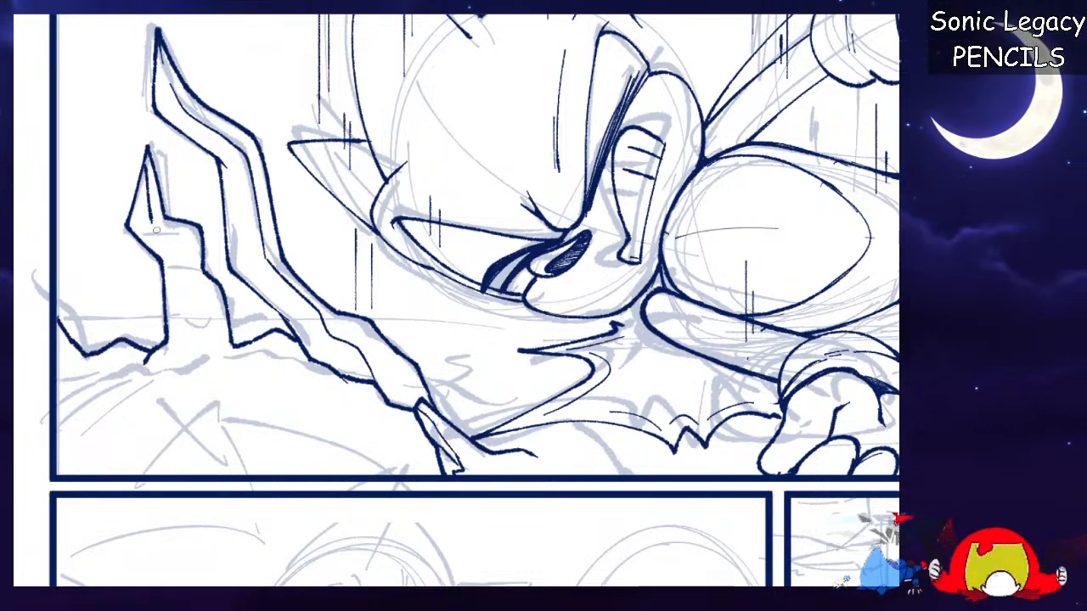
pyautogui.moveTo(154, 221)
pyautogui.mouseDown()
pyautogui.moveTo(192, 233)
pyautogui.moveTo(192, 270)
pyautogui.moveTo(239, 358)
pyautogui.moveTo(304, 360)
pyautogui.mouseUp()
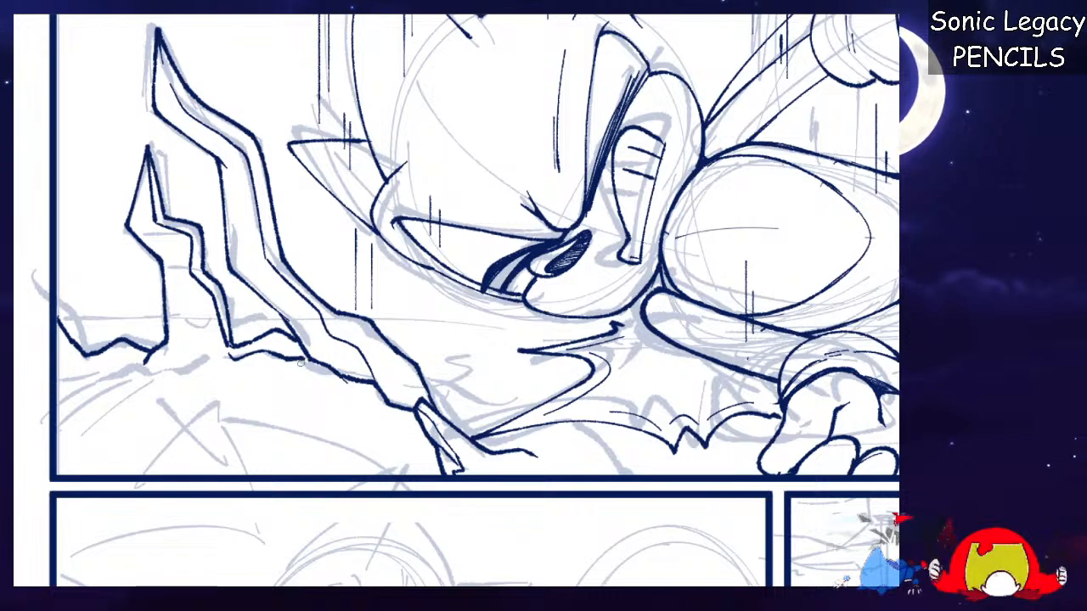
pyautogui.moveTo(91, 374); pyautogui.dragTo(213, 357)
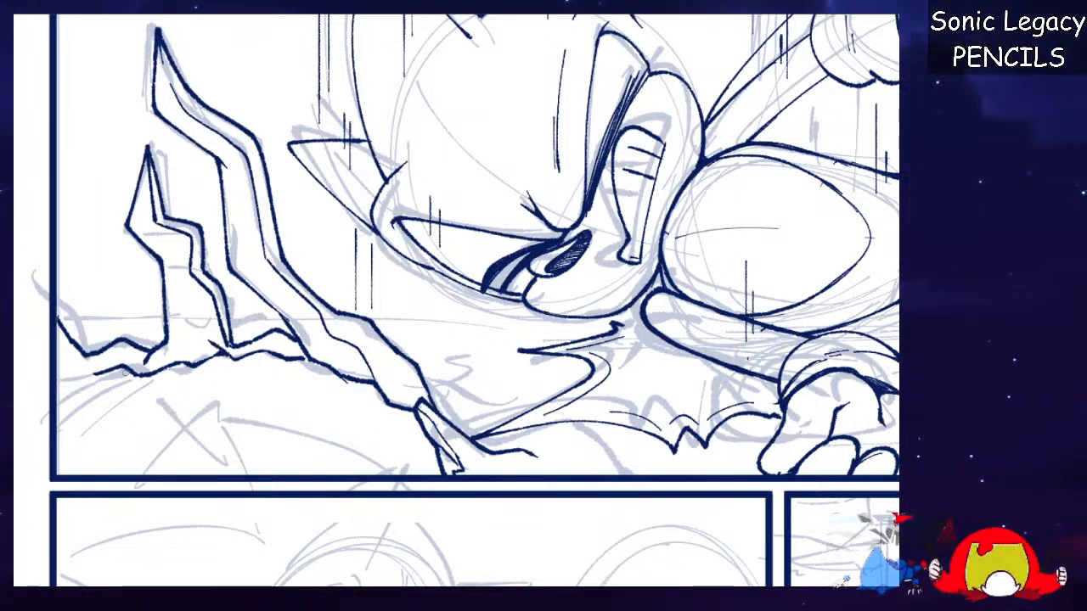
pyautogui.moveTo(185, 414)
pyautogui.mouseDown()
pyautogui.moveTo(209, 449)
pyautogui.moveTo(181, 458)
pyautogui.mouseUp()
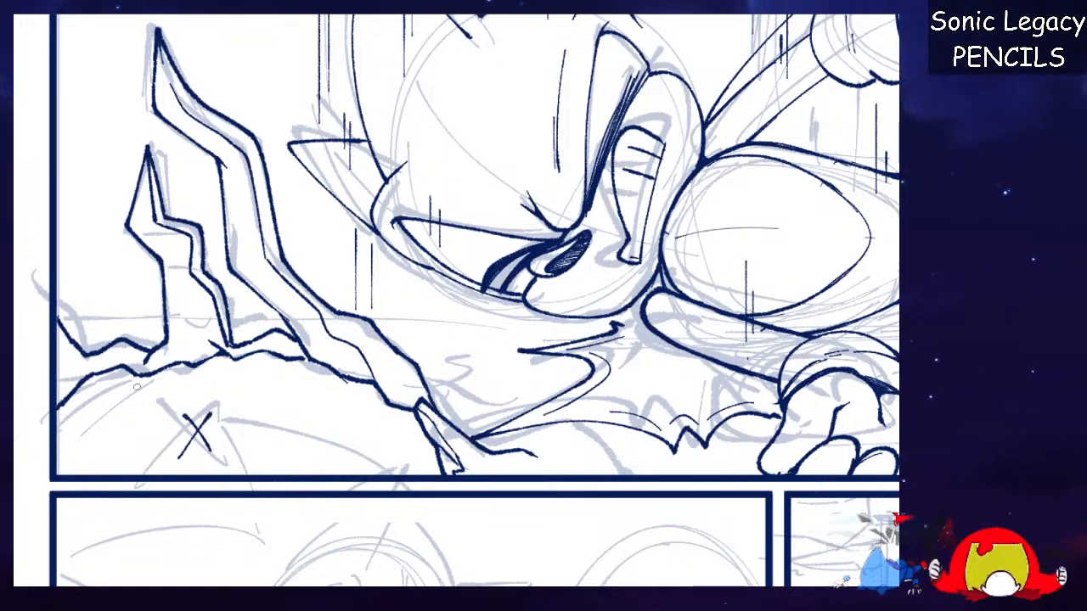
# Give the mound's rim thickness with vertical crack lines, a parallel lower edge and hatching near the tall spike's base.
pyautogui.moveTo(125, 371); pyautogui.dragTo(127, 416)
pyautogui.hotkey('ctrl', 'z')
pyautogui.moveTo(124, 369); pyautogui.dragTo(127, 441)
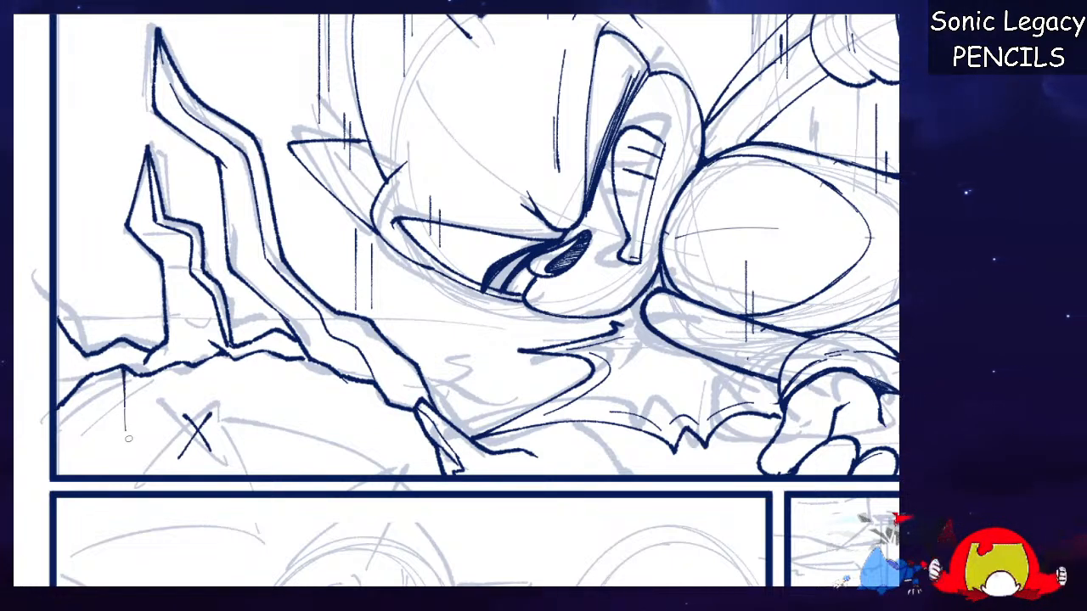
pyautogui.moveTo(189, 367); pyautogui.dragTo(191, 390)
pyautogui.moveTo(234, 360); pyautogui.dragTo(239, 427)
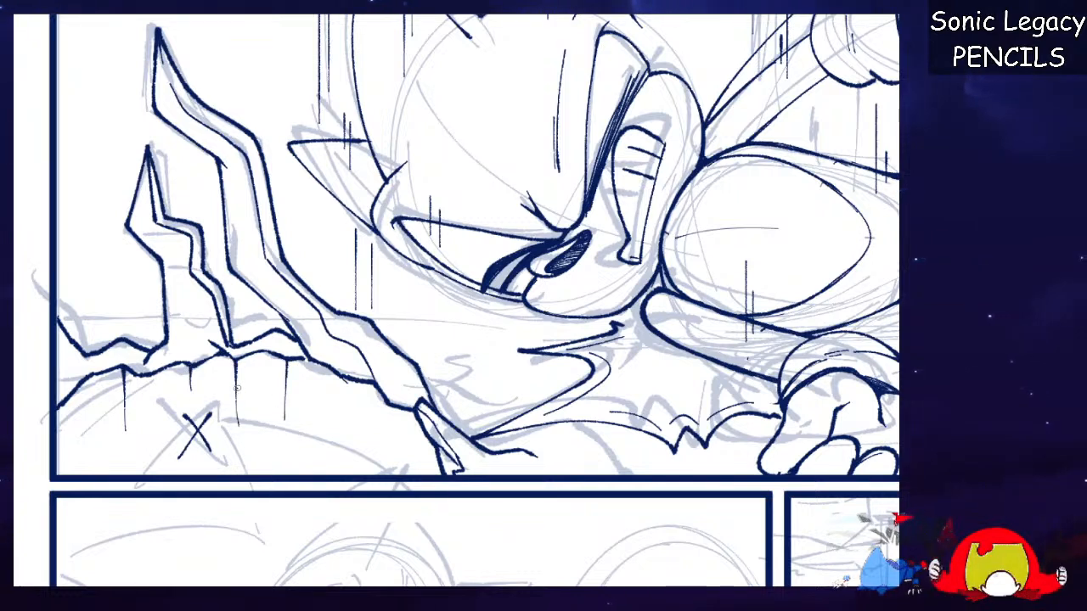
pyautogui.moveTo(237, 385); pyautogui.dragTo(278, 379)
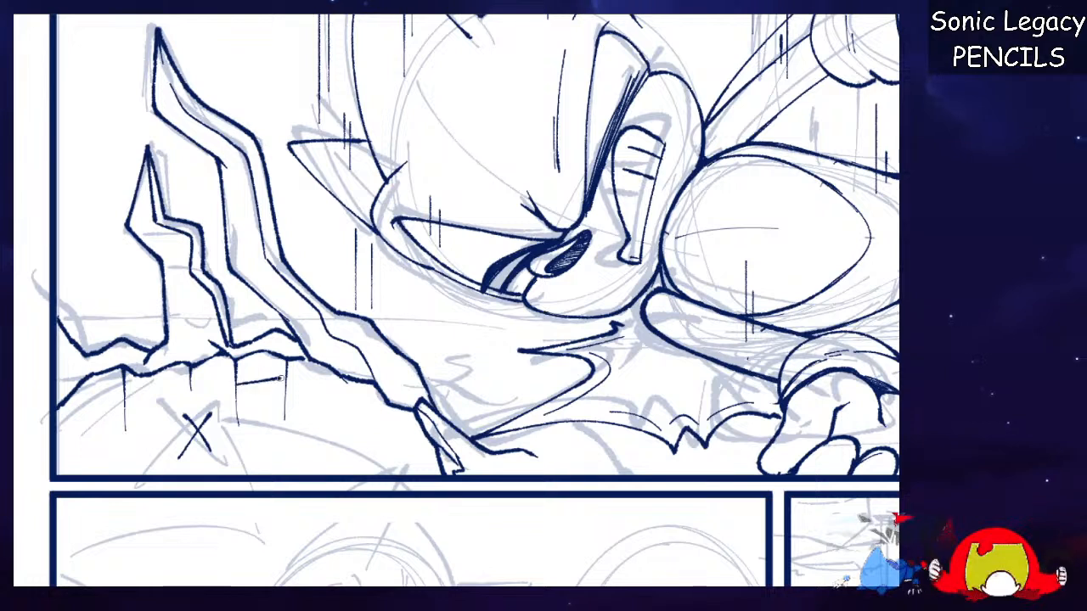
pyautogui.moveTo(190, 380); pyautogui.dragTo(127, 410)
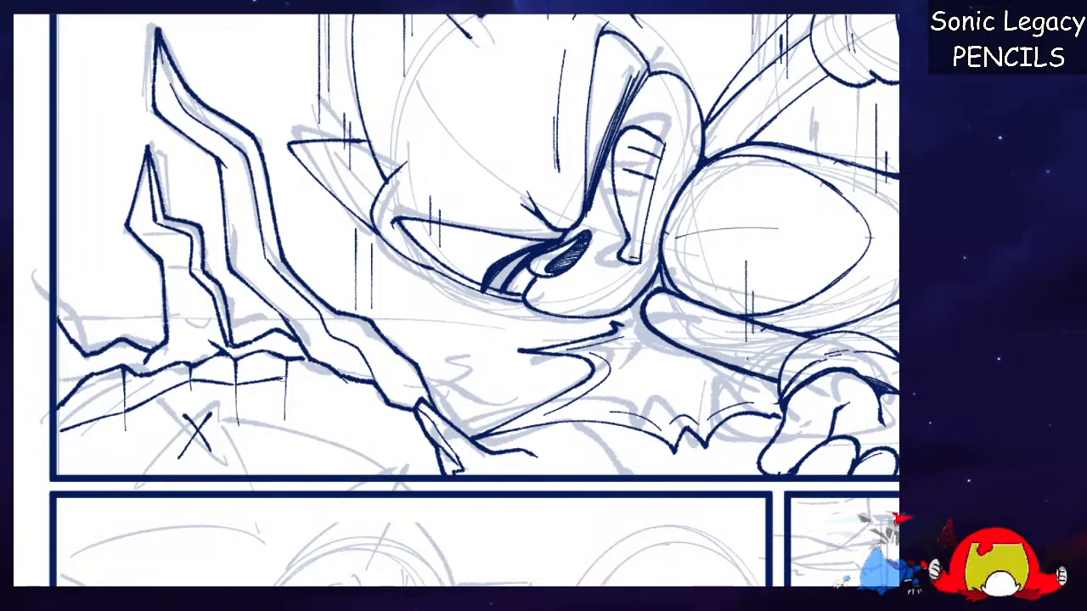
pyautogui.moveTo(312, 391); pyautogui.dragTo(374, 418)
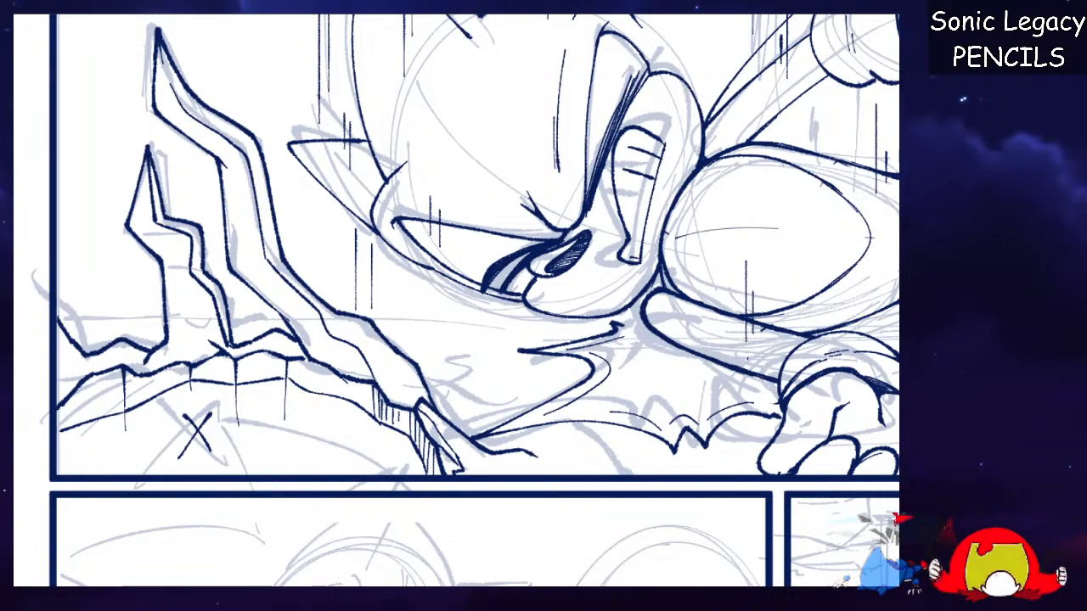
# Draw a thin circular outline for the seated character's head over the rough sketch in the panel below.
pyautogui.hotkey('ctrl', '-')
pyautogui.hotkey('ctrl', '-')
pyautogui.moveTo(560, 314); pyautogui.dragTo(402, 314)
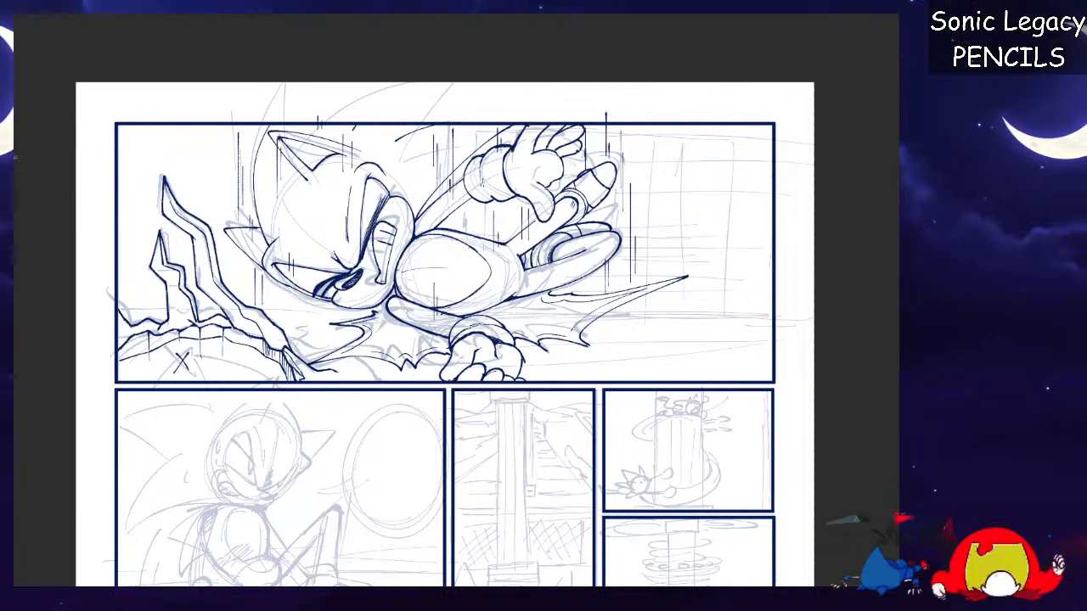
pyautogui.moveTo(407, 382); pyautogui.dragTo(574, 203)
pyautogui.scroll(5, 457, 304)
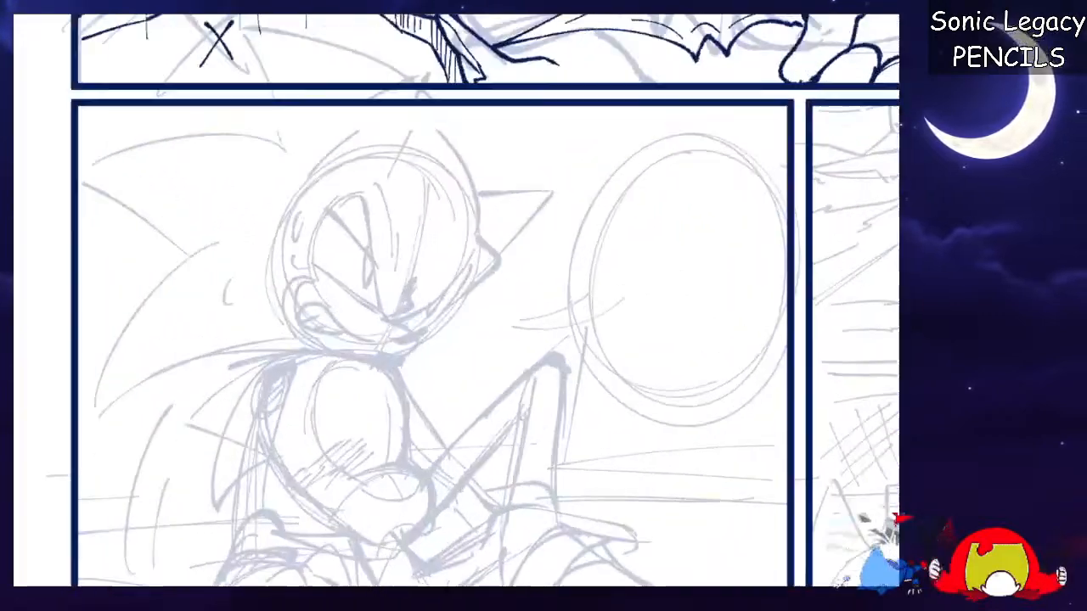
pyautogui.moveTo(457, 304); pyautogui.dragTo(576, 328)
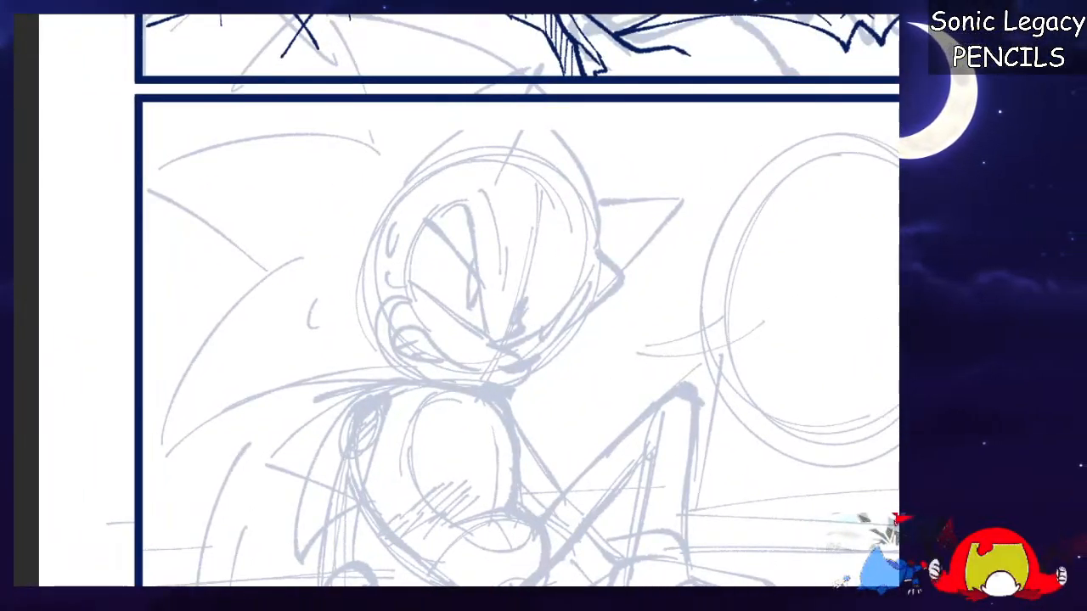
pyautogui.hotkey('ctrl', '+')
pyautogui.hotkey('ctrl', '+')
pyautogui.hotkey('ctrl', '+')
pyautogui.hotkey('ctrl', '+')
pyautogui.moveTo(486, 449)
pyautogui.mouseDown()
pyautogui.moveTo(684, 246)
pyautogui.moveTo(296, 311)
pyautogui.moveTo(508, 450)
pyautogui.mouseUp()
pyautogui.hotkey('ctrl', 'z')
pyautogui.moveTo(427, 436)
pyautogui.mouseDown()
pyautogui.moveTo(513, 60)
pyautogui.moveTo(465, 454)
pyautogui.moveTo(310, 180)
pyautogui.moveTo(506, 448)
pyautogui.mouseUp()
pyautogui.hotkey('ctrl', 'z')
pyautogui.hotkey('ctrl', 'z')
pyautogui.moveTo(352, 422)
pyautogui.mouseDown()
pyautogui.moveTo(404, 93)
pyautogui.moveTo(429, 446)
pyautogui.mouseUp()
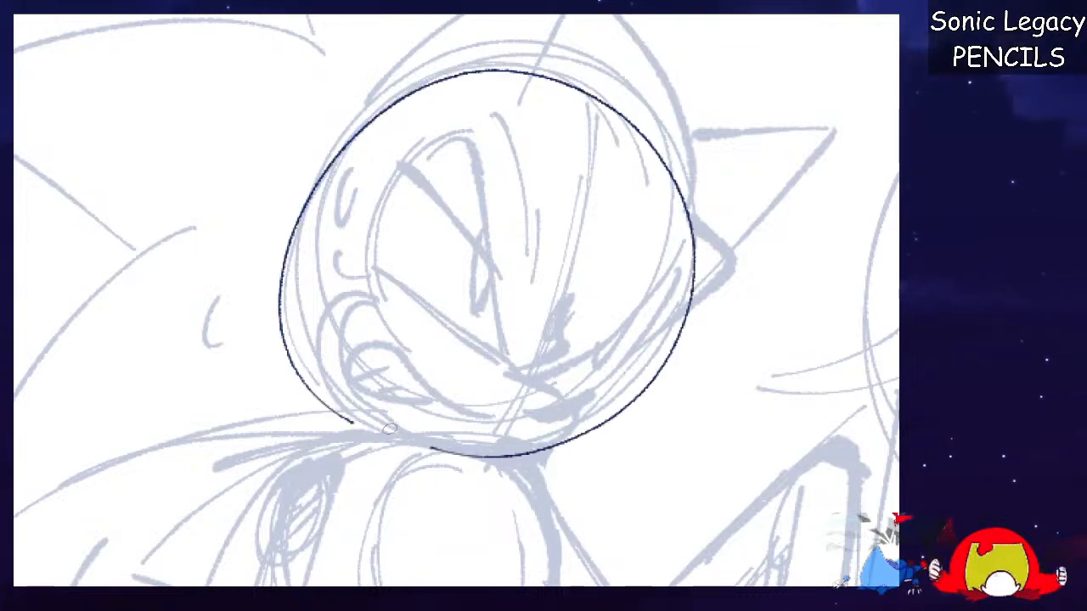
# Add the curved vertical centre line and cross guide of the face, plus a second thin contour along the back of the head.
pyautogui.moveTo(591, 104)
pyautogui.mouseDown()
pyautogui.moveTo(574, 270)
pyautogui.moveTo(475, 456)
pyautogui.mouseUp()
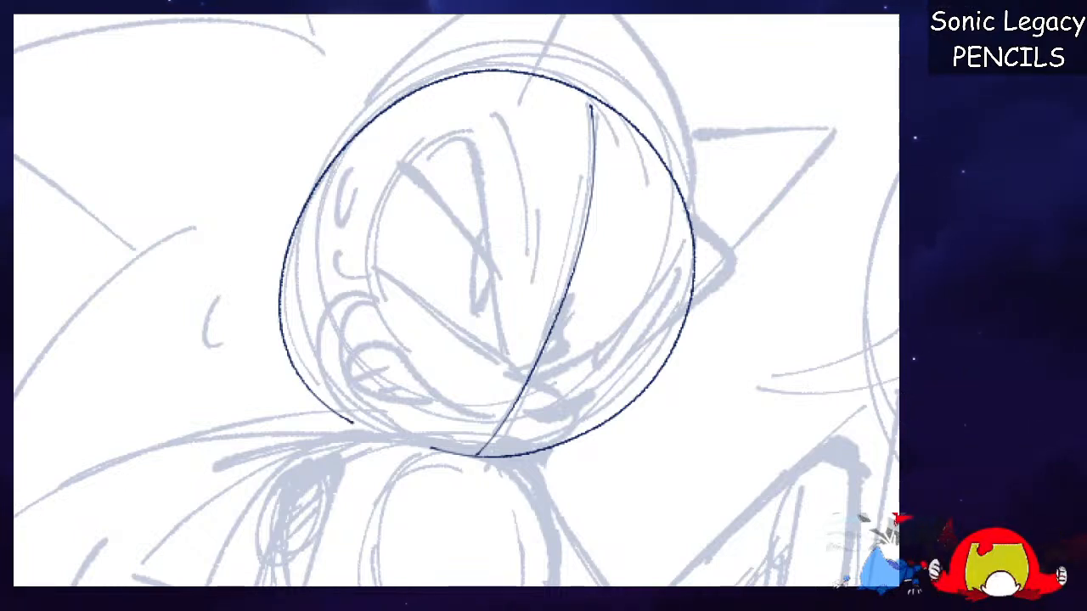
pyautogui.moveTo(454, 350); pyautogui.dragTo(622, 396)
pyautogui.hotkey('ctrl', 'z')
pyautogui.moveTo(395, 297); pyautogui.dragTo(617, 413)
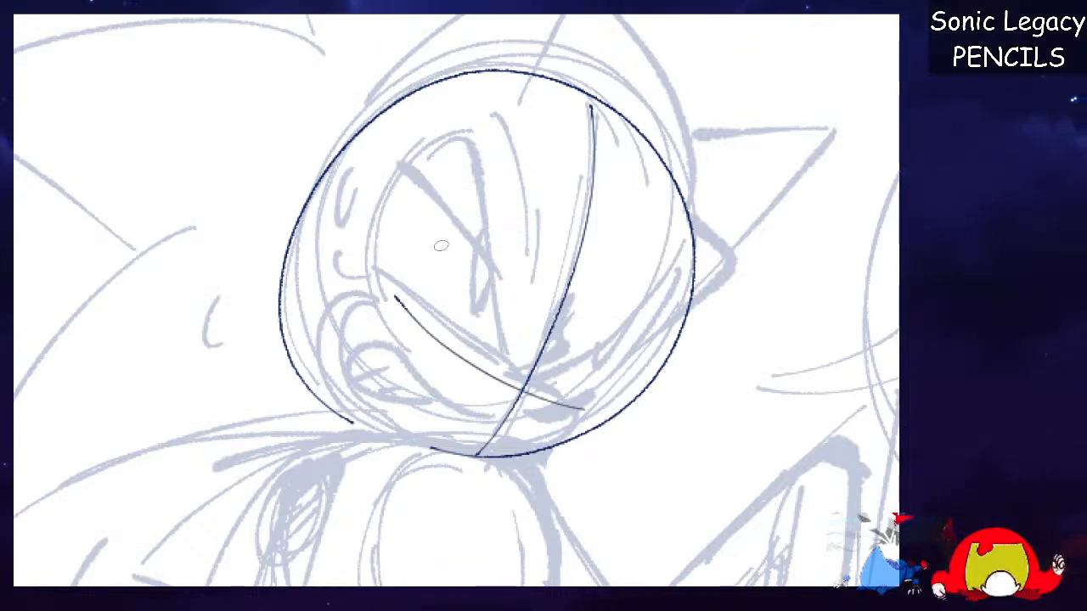
pyautogui.moveTo(344, 146)
pyautogui.mouseDown()
pyautogui.moveTo(350, 421)
pyautogui.moveTo(469, 453)
pyautogui.mouseUp()
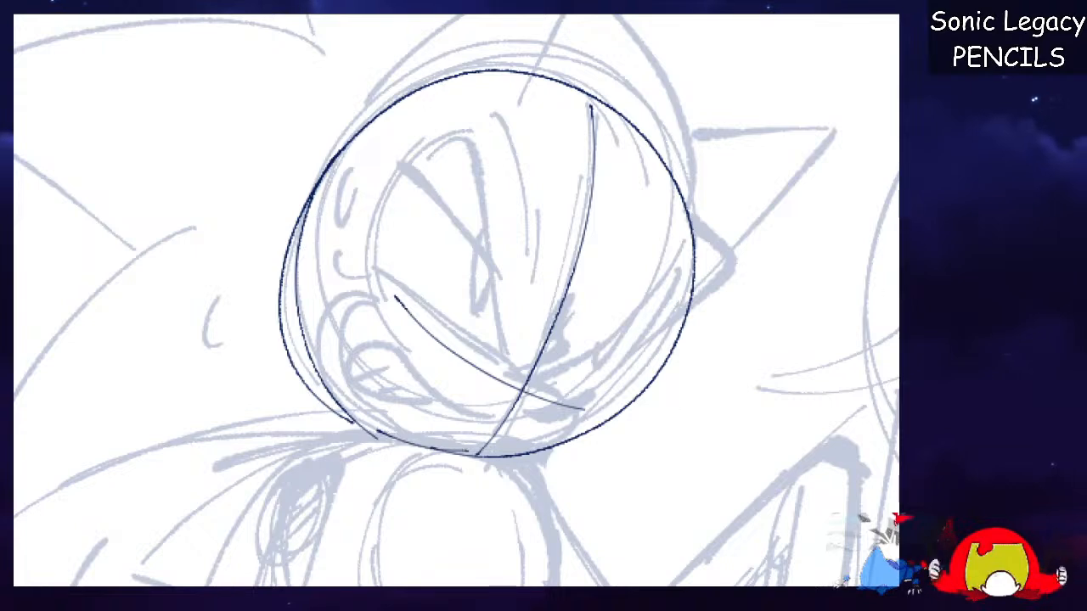
# Ink the seated character's torso front and hip bump, then the back with its two pointed spines and the thin underside.
pyautogui.scroll(-5, 457, 301)
pyautogui.moveTo(509, 195)
pyautogui.mouseDown()
pyautogui.moveTo(558, 281)
pyautogui.moveTo(553, 377)
pyautogui.moveTo(596, 414)
pyautogui.mouseUp()
pyautogui.moveTo(384, 175)
pyautogui.mouseDown()
pyautogui.moveTo(182, 418)
pyautogui.moveTo(173, 446)
pyautogui.moveTo(301, 400)
pyautogui.moveTo(453, 516)
pyautogui.moveTo(291, 516)
pyautogui.mouseUp()
pyautogui.hotkey('ctrl', 'z')
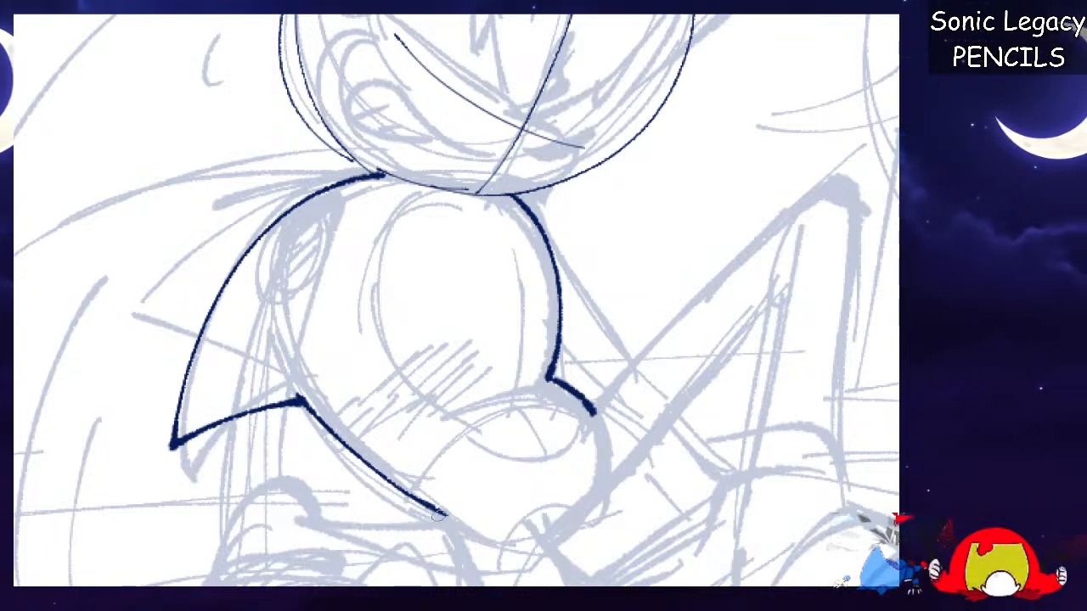
pyautogui.moveTo(429, 515)
pyautogui.mouseDown()
pyautogui.moveTo(308, 518)
pyautogui.moveTo(488, 561)
pyautogui.moveTo(599, 500)
pyautogui.mouseUp()
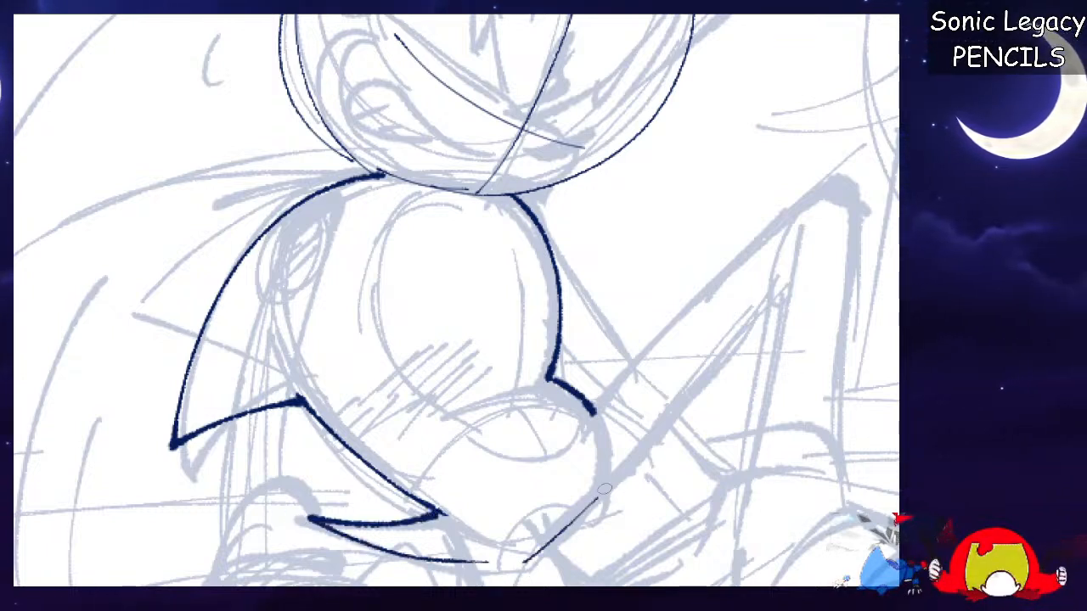
# Ink the two parallel edges of the raised thigh rising from the hip toward the bent knee.
pyautogui.moveTo(593, 412); pyautogui.dragTo(603, 435)
pyautogui.moveTo(589, 512); pyautogui.dragTo(756, 330)
pyautogui.moveTo(595, 406); pyautogui.dragTo(746, 244)
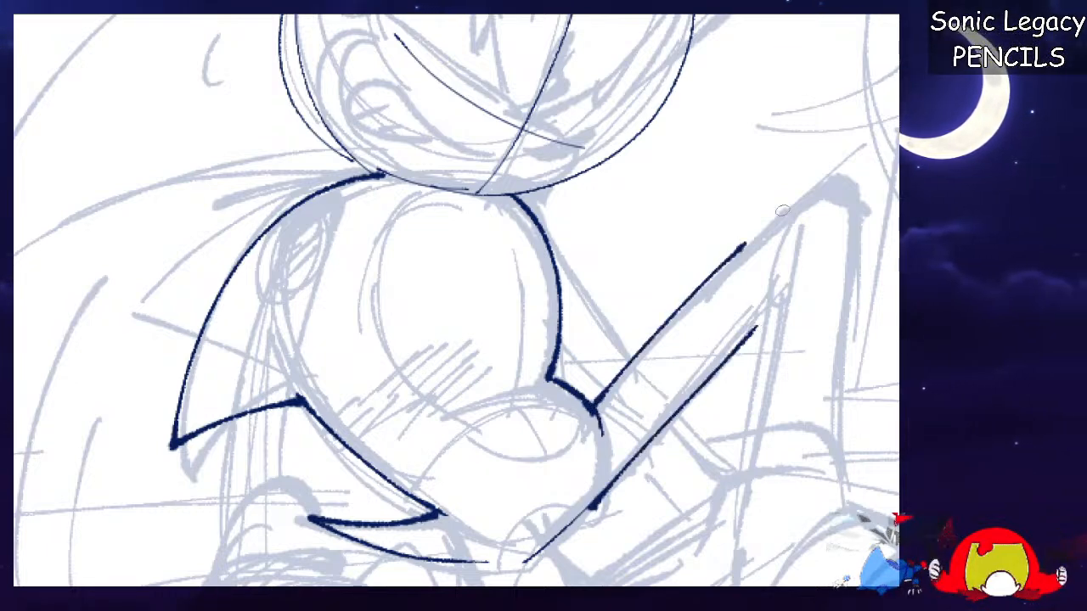
pyautogui.moveTo(463, 525)
pyautogui.mouseDown()
pyautogui.moveTo(265, 210)
pyautogui.moveTo(346, 327)
pyautogui.mouseUp()
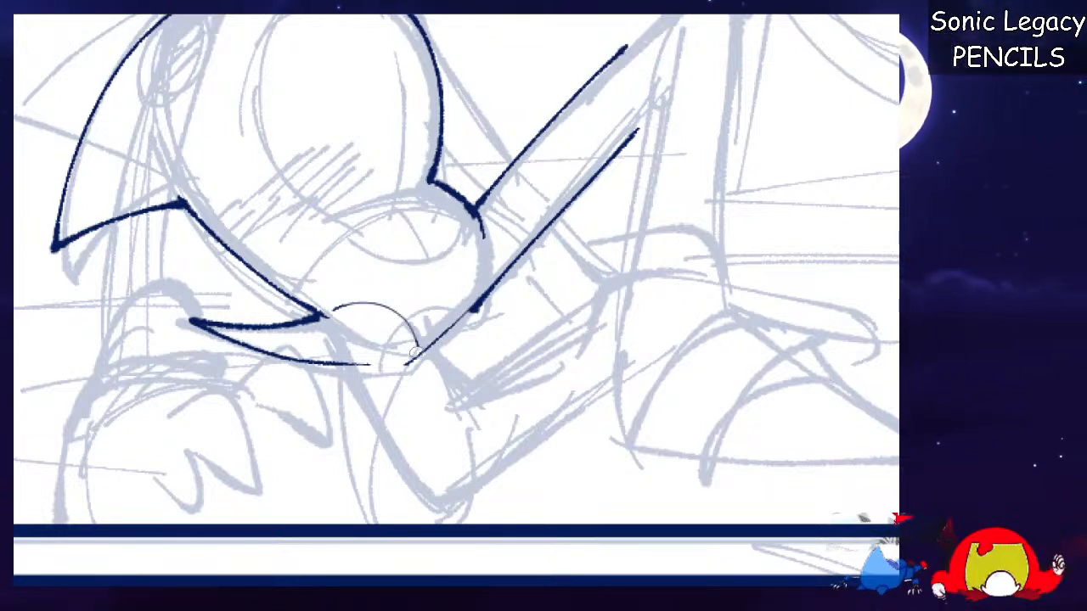
pyautogui.moveTo(375, 294)
pyautogui.mouseDown()
pyautogui.moveTo(383, 367)
pyautogui.moveTo(397, 309)
pyautogui.moveTo(331, 354)
pyautogui.moveTo(321, 462)
pyautogui.mouseUp()
pyautogui.hotkey('ctrl', 'z')
pyautogui.moveTo(350, 299)
pyautogui.mouseDown()
pyautogui.moveTo(448, 279)
pyautogui.moveTo(595, 360)
pyautogui.mouseUp()
pyautogui.hotkey('ctrl', 'z')
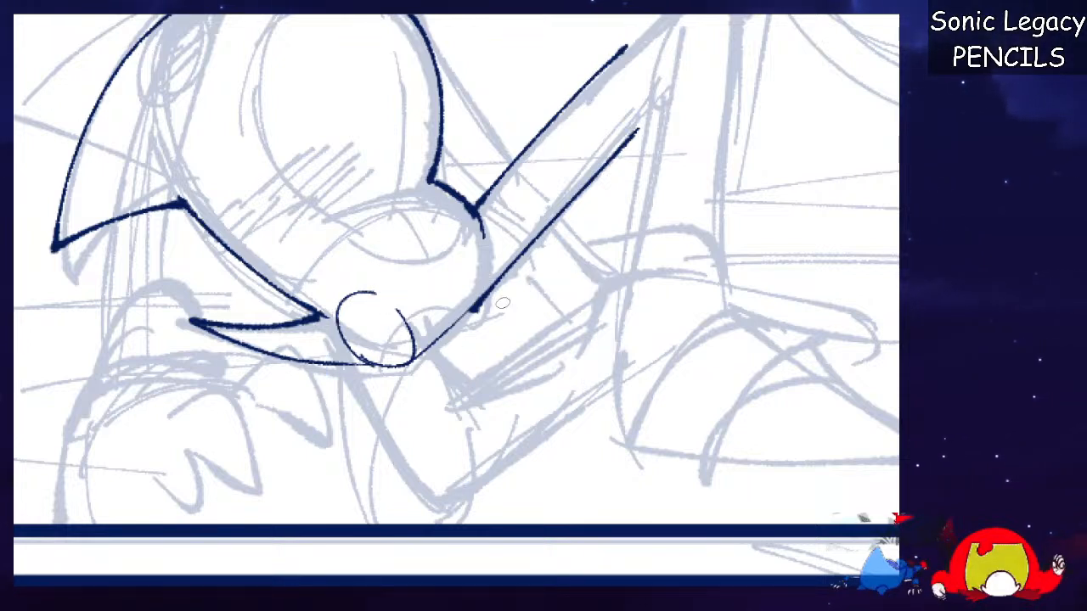
pyautogui.moveTo(342, 300); pyautogui.dragTo(314, 452)
pyautogui.hotkey('ctrl', 'z')
pyautogui.hotkey('ctrl', 'z')
pyautogui.hotkey('ctrl', 'z')
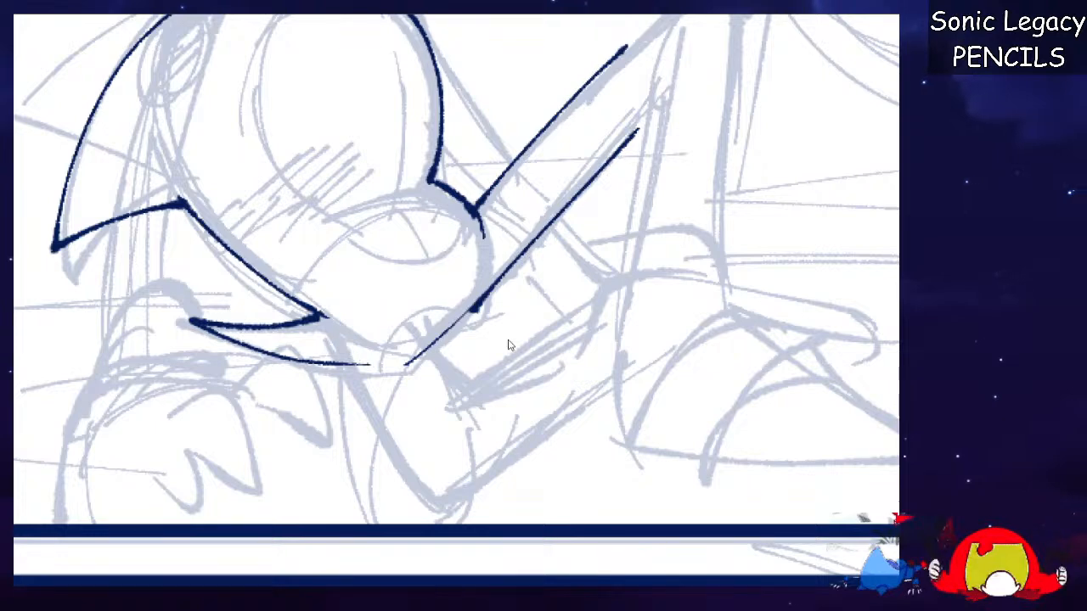
pyautogui.hotkey('ctrl', '-')
pyautogui.hotkey('ctrl', '-')
pyautogui.hotkey('ctrl', '-')
pyautogui.hotkey('ctrl', '-')
pyautogui.hotkey('ctrl', '-')
pyautogui.hotkey('ctrl', '+')
pyautogui.hotkey('ctrl', '+')
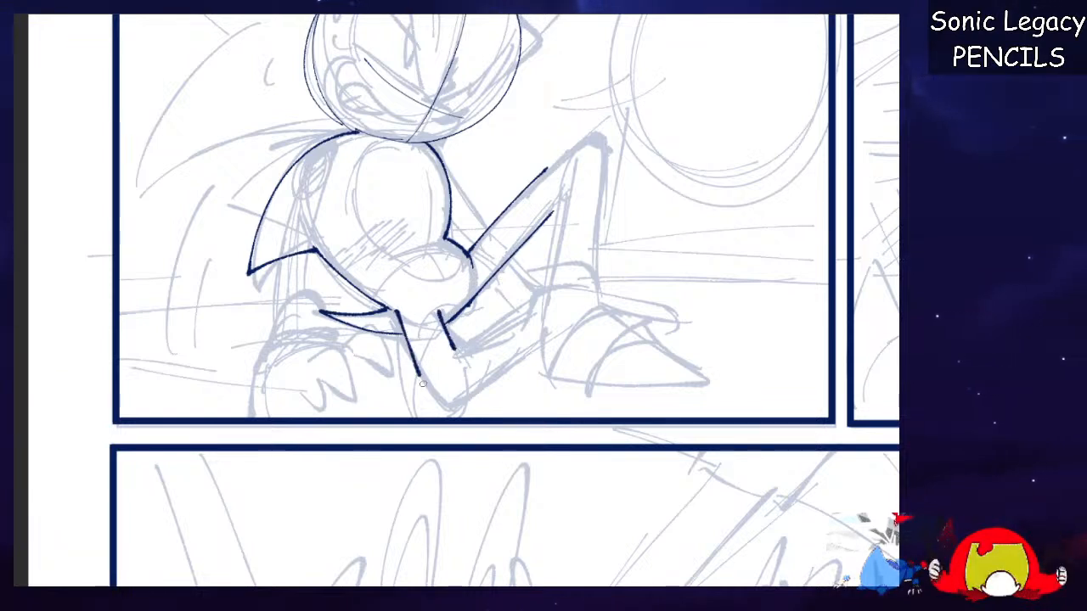
pyautogui.hotkey('ctrl', 'z')
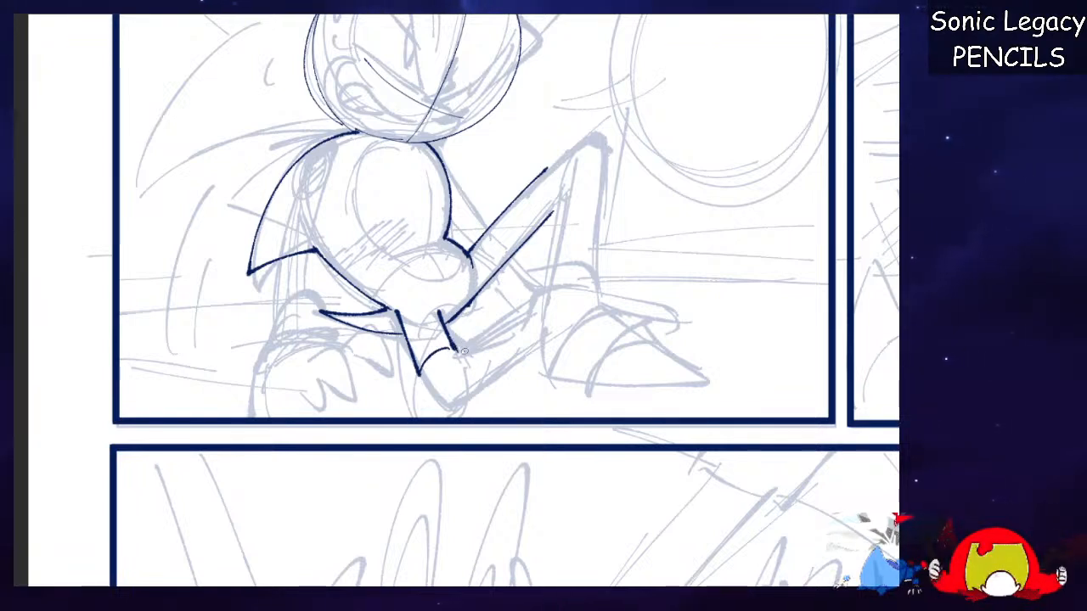
pyautogui.moveTo(465, 349); pyautogui.dragTo(528, 311)
pyautogui.moveTo(467, 396); pyautogui.dragTo(540, 347)
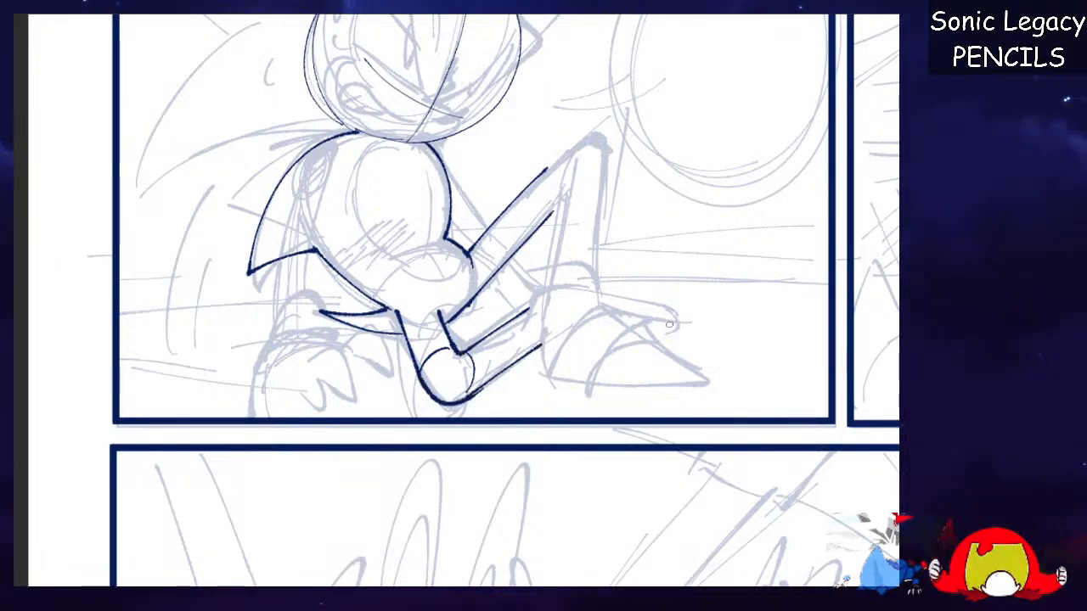
pyautogui.hotkey('ctrl', 'z')
pyautogui.hotkey('ctrl', 'z')
pyautogui.hotkey('ctrl', 'z')
pyautogui.hotkey('ctrl', 'z')
pyautogui.hotkey('ctrl', 'z')
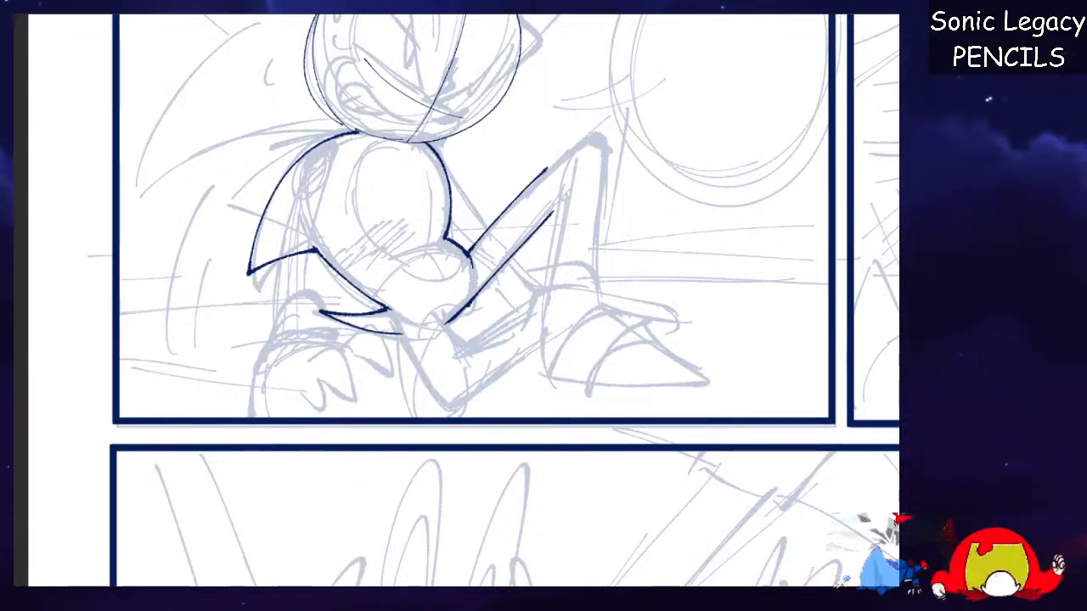
# Flip the canvas view horizontally and ink the seated character's raised leg around the knee and down the shin.
pyautogui.press('h')
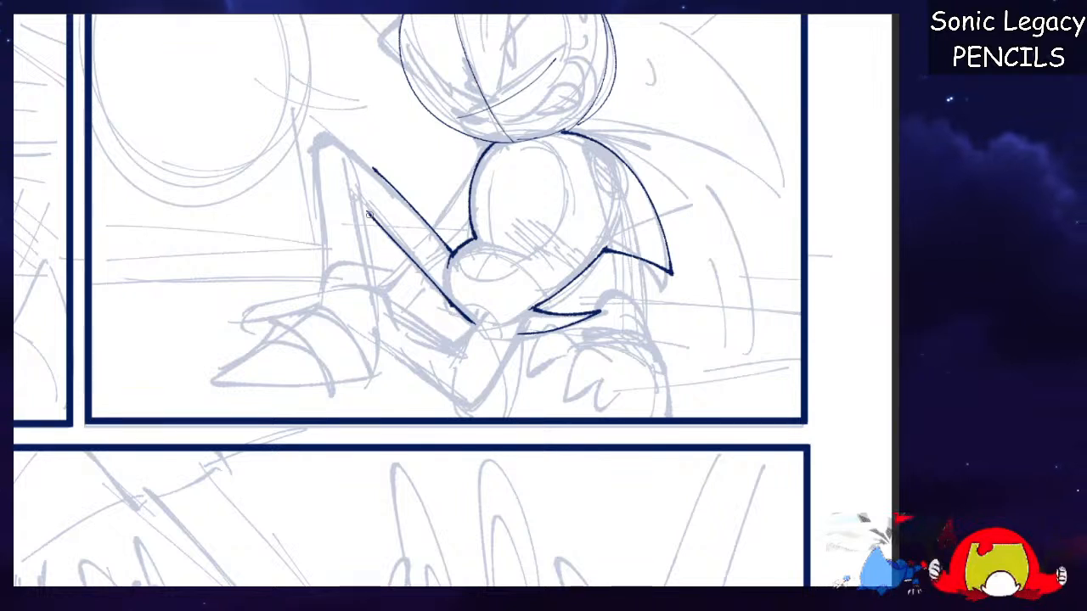
pyautogui.moveTo(366, 210); pyautogui.dragTo(380, 299)
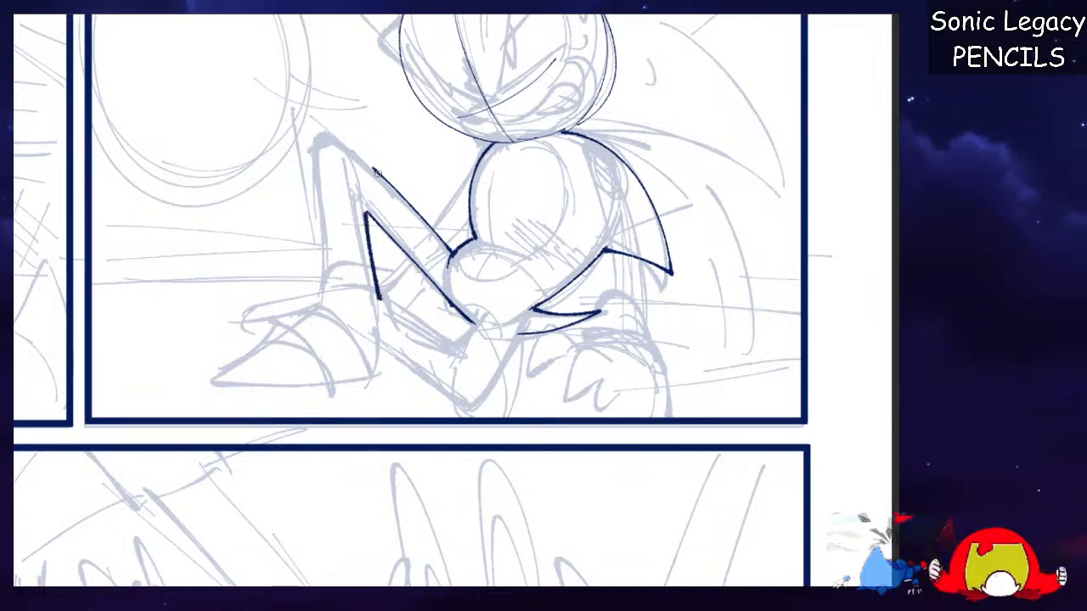
pyautogui.moveTo(374, 170)
pyautogui.mouseDown()
pyautogui.moveTo(333, 151)
pyautogui.moveTo(333, 280)
pyautogui.mouseUp()
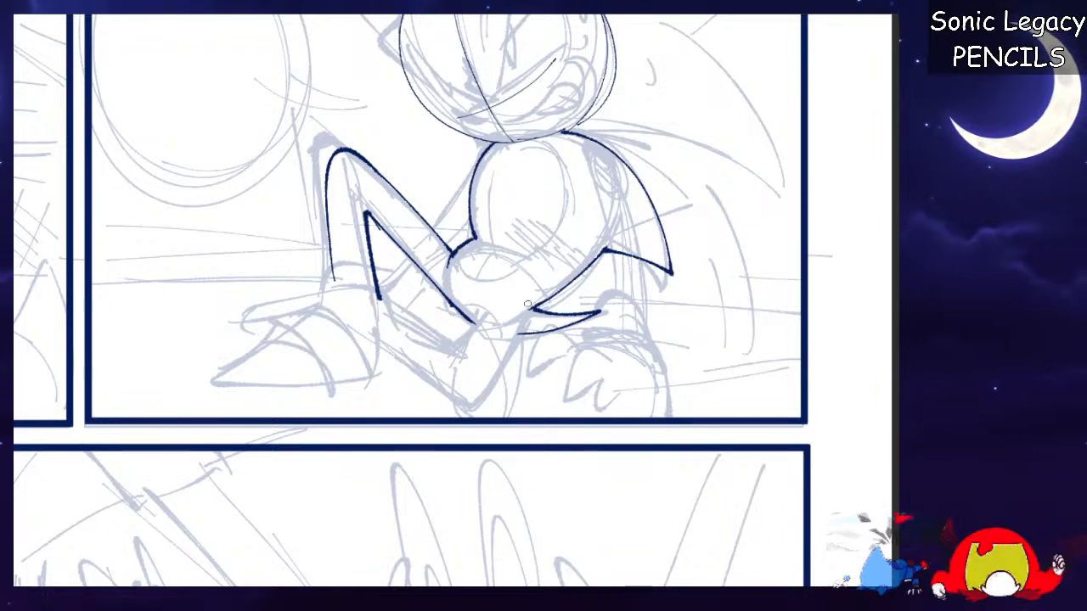
# Ink the folded near leg's rounded knee and long upper edge crossing in front of the raised leg.
pyautogui.moveTo(514, 296)
pyautogui.mouseDown()
pyautogui.moveTo(425, 327)
pyautogui.moveTo(416, 344)
pyautogui.mouseUp()
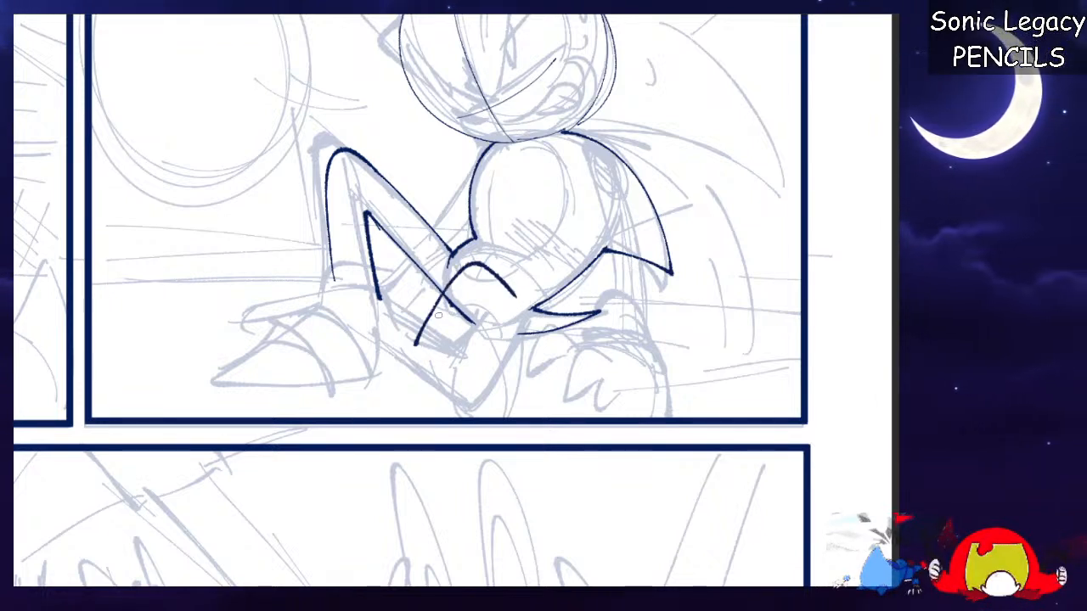
pyautogui.hotkey('ctrl', 'z')
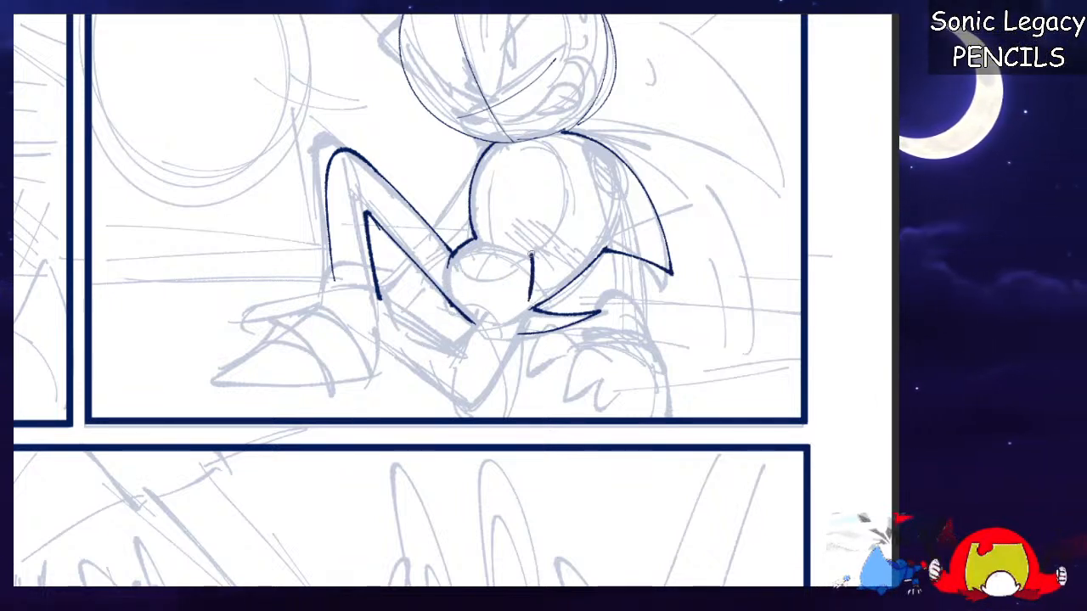
pyautogui.moveTo(530, 298); pyautogui.dragTo(387, 310)
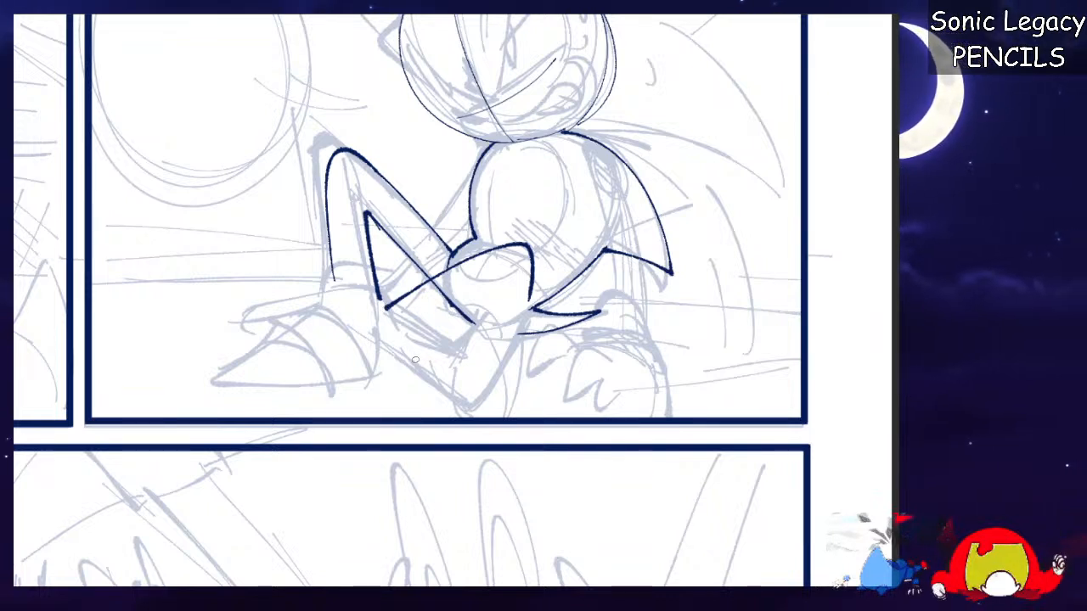
pyautogui.moveTo(410, 331); pyautogui.dragTo(482, 304)
pyautogui.hotkey('ctrl', 'z')
pyautogui.moveTo(411, 326)
pyautogui.mouseDown()
pyautogui.moveTo(481, 292)
pyautogui.moveTo(478, 325)
pyautogui.moveTo(540, 334)
pyautogui.mouseUp()
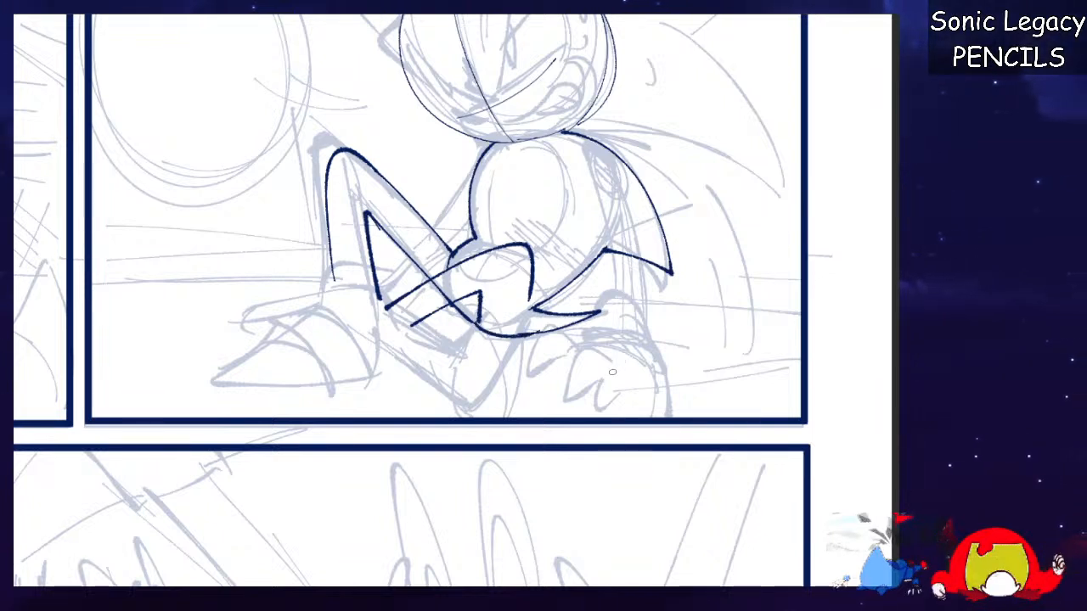
pyautogui.hotkey('ctrl', 'z')
pyautogui.hotkey('ctrl', 'z')
# Draw the folded leg's lower edge and inner bend, and thicken the line below its knee.
pyautogui.moveTo(425, 329); pyautogui.dragTo(493, 287)
pyautogui.moveTo(524, 245); pyautogui.dragTo(487, 290)
pyautogui.moveTo(532, 254); pyautogui.dragTo(522, 317)
pyautogui.moveTo(449, 283)
pyautogui.mouseDown()
pyautogui.moveTo(474, 325)
pyautogui.moveTo(573, 327)
pyautogui.mouseUp()
pyautogui.hotkey('ctrl', 'z')
pyautogui.hotkey('ctrl', 'z')
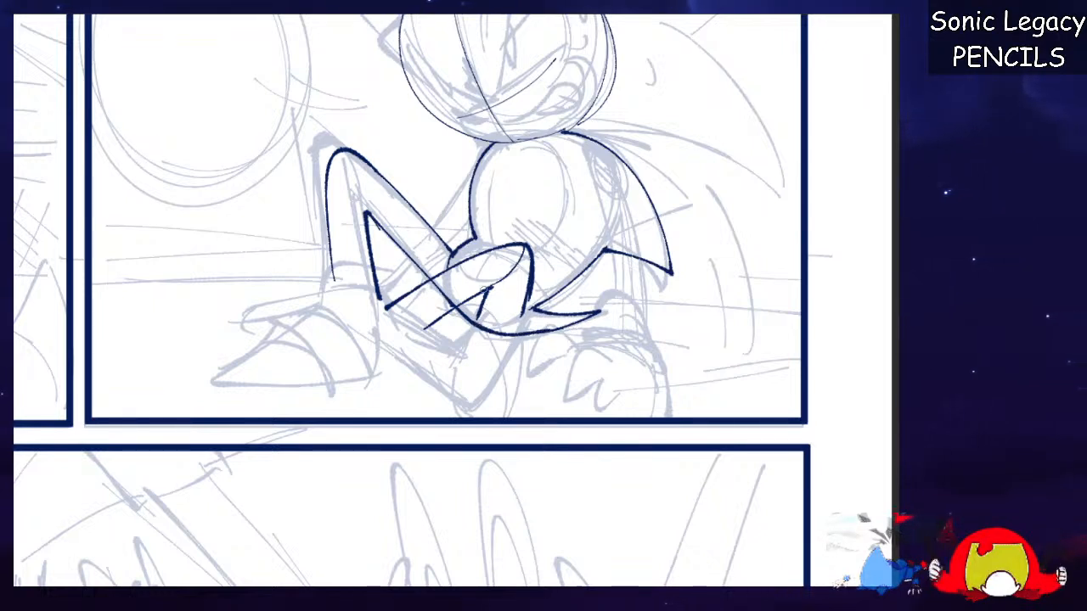
pyautogui.moveTo(528, 255); pyautogui.dragTo(514, 316)
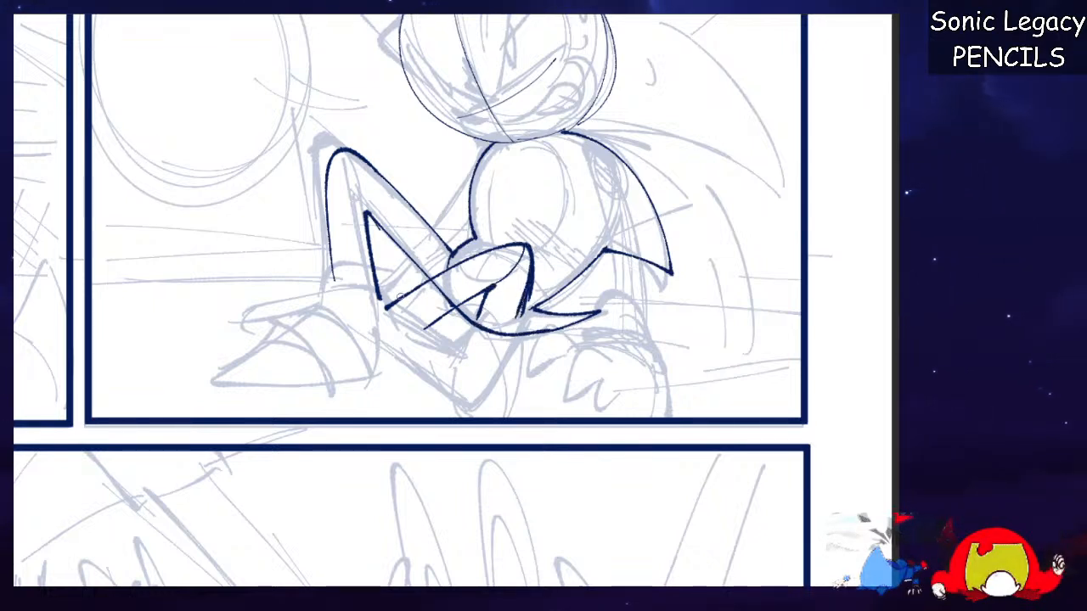
pyautogui.hotkey('ctrl', 'z')
# Ink the raised leg's shoe with its rounded toe, curved strap lines and heel up to the ankle.
pyautogui.moveTo(331, 295); pyautogui.dragTo(392, 358)
pyautogui.hotkey('ctrl', 'z')
pyautogui.moveTo(315, 307); pyautogui.dragTo(280, 338)
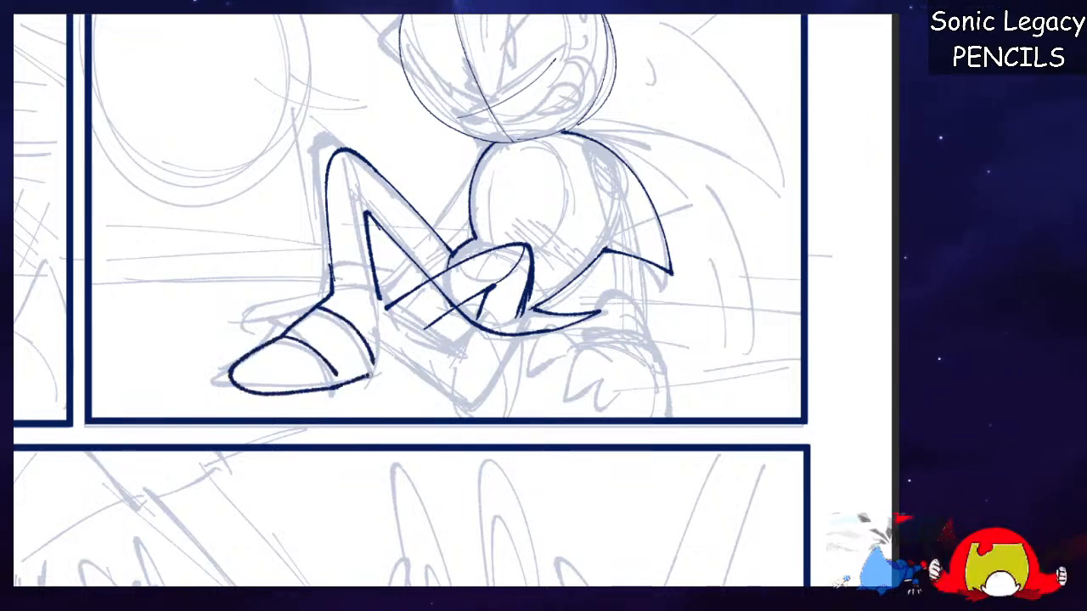
pyautogui.moveTo(383, 374); pyautogui.dragTo(397, 345)
pyautogui.moveTo(378, 297); pyautogui.dragTo(397, 366)
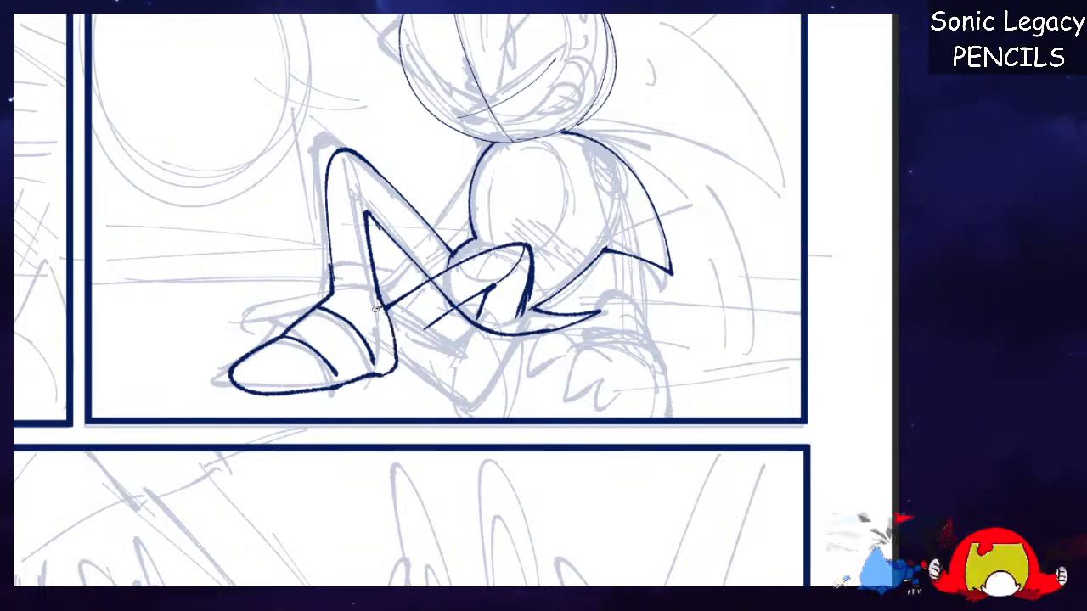
# Flip the canvas view back and draw the folded leg's shoe, with heel and toe curves crossing the first shoe.
pyautogui.press('m')
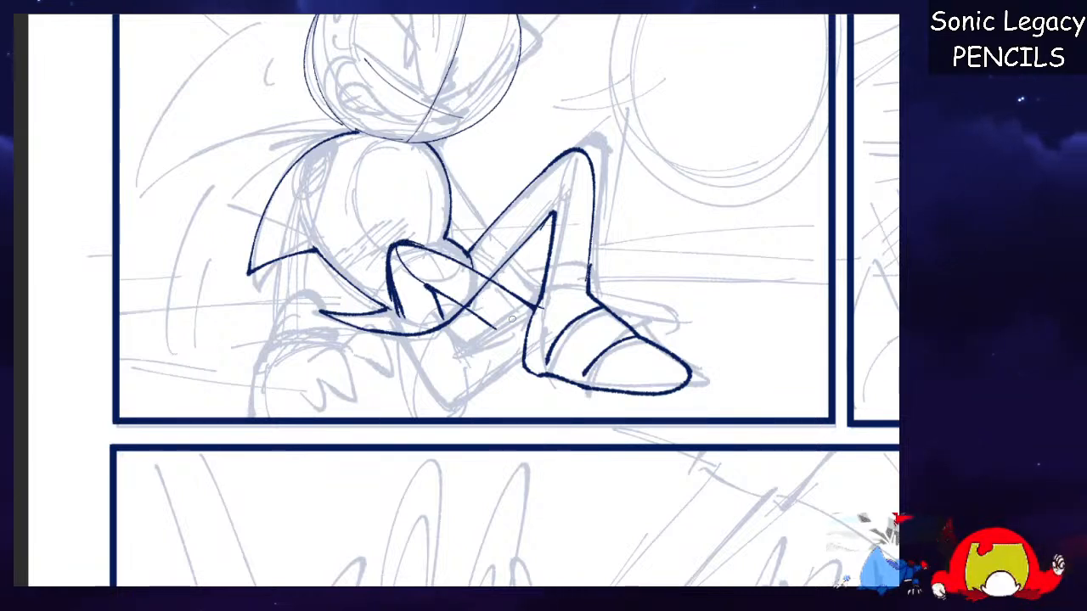
pyautogui.moveTo(493, 328); pyautogui.dragTo(535, 383)
pyautogui.hotkey('ctrl', 'z')
pyautogui.moveTo(492, 333)
pyautogui.mouseDown()
pyautogui.moveTo(521, 379)
pyautogui.moveTo(548, 384)
pyautogui.mouseUp()
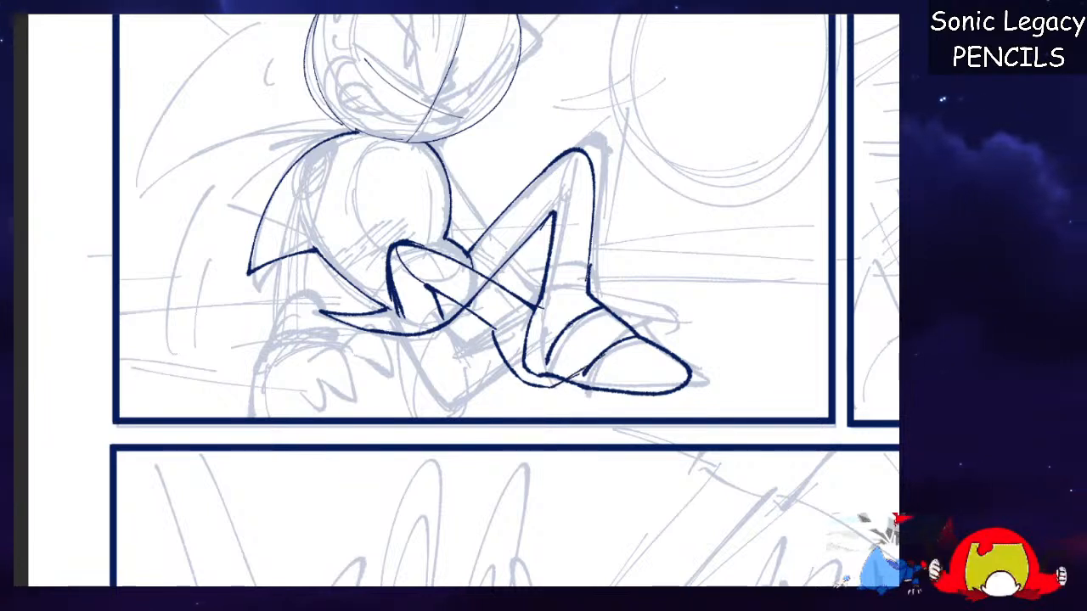
pyautogui.moveTo(540, 313)
pyautogui.mouseDown()
pyautogui.moveTo(550, 381)
pyautogui.moveTo(567, 306)
pyautogui.moveTo(625, 295)
pyautogui.moveTo(632, 328)
pyautogui.moveTo(618, 318)
pyautogui.mouseUp()
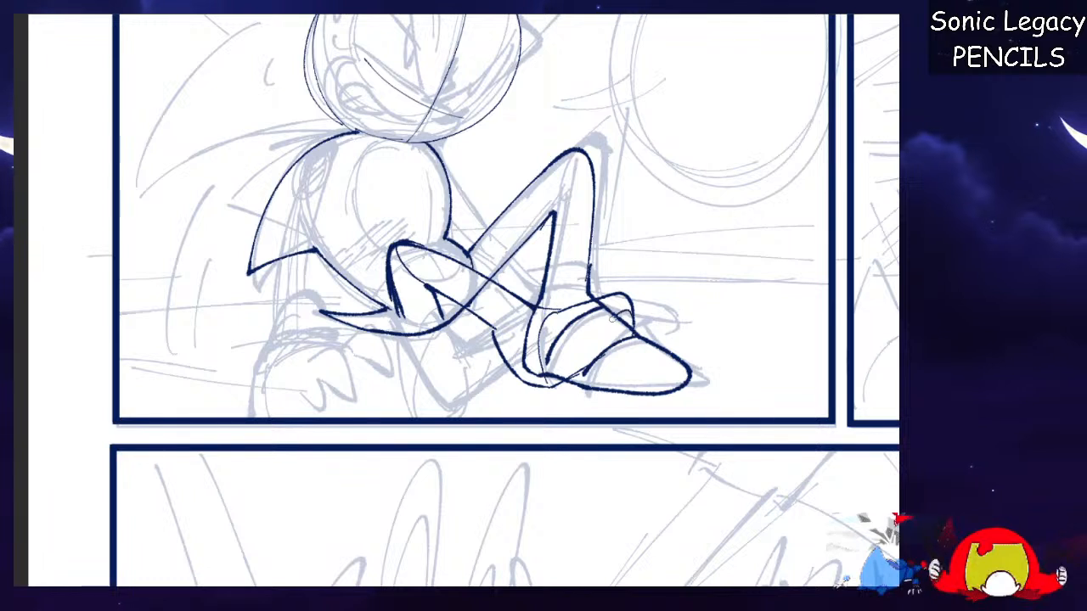
pyautogui.hotkey('ctrl', 'z')
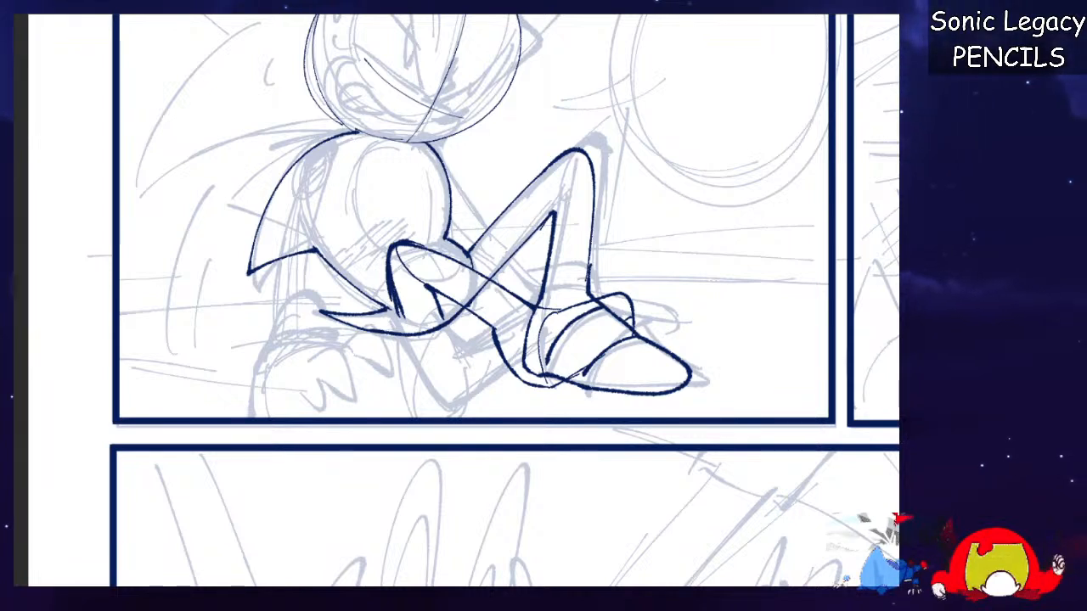
pyautogui.scroll(5, 765, 275)
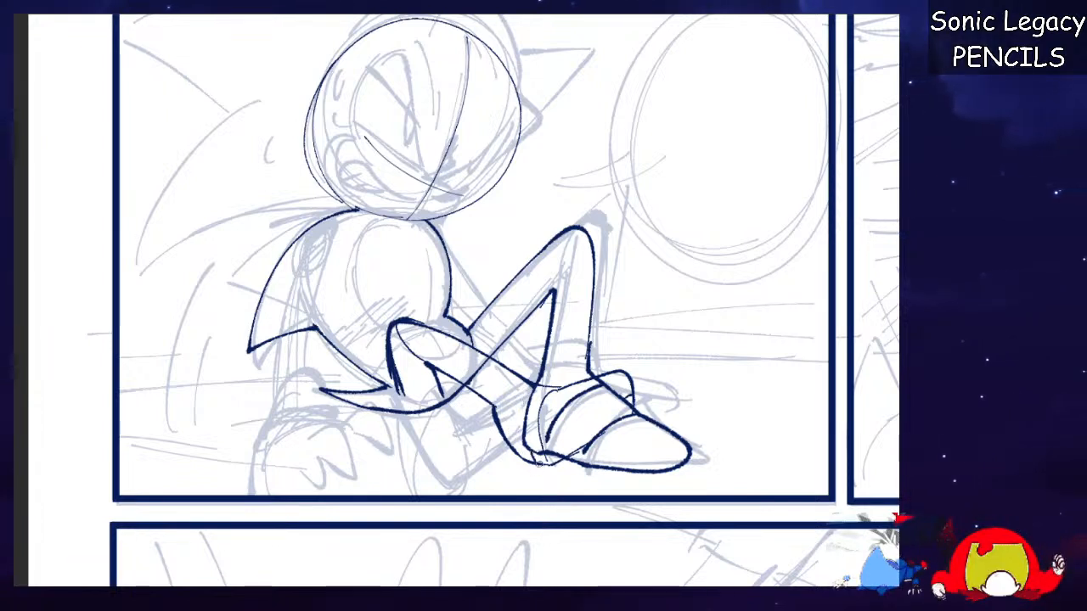
pyautogui.moveTo(595, 377)
pyautogui.mouseDown()
pyautogui.moveTo(629, 375)
pyautogui.moveTo(632, 399)
pyautogui.mouseUp()
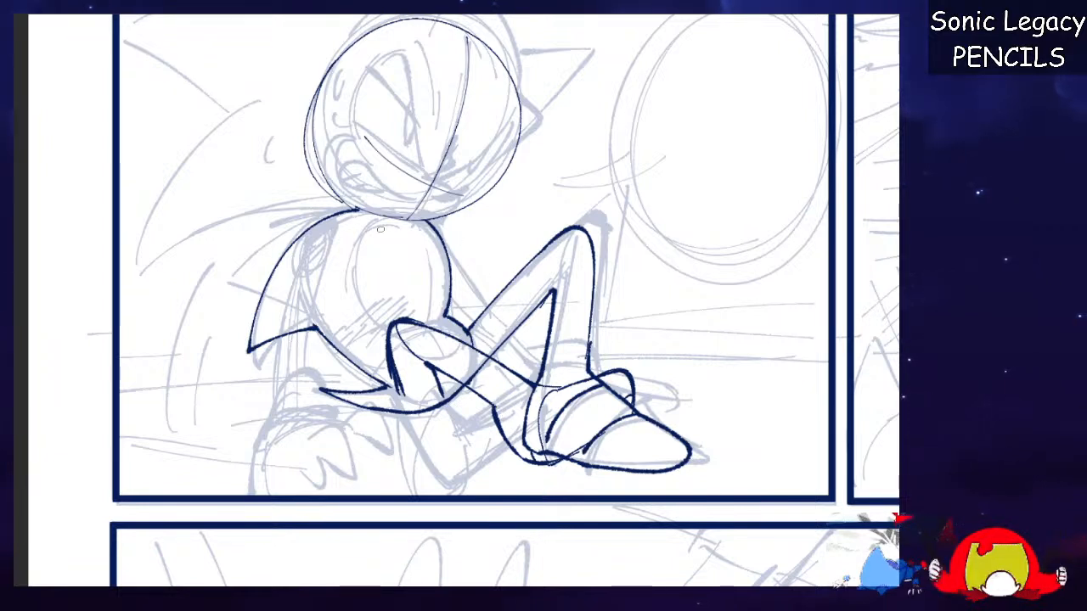
# Ink the near arm from the shoulder down to the ground, with its glove cuff and rounded hand.
pyautogui.moveTo(355, 235); pyautogui.dragTo(313, 389)
pyautogui.moveTo(335, 226); pyautogui.dragTo(282, 389)
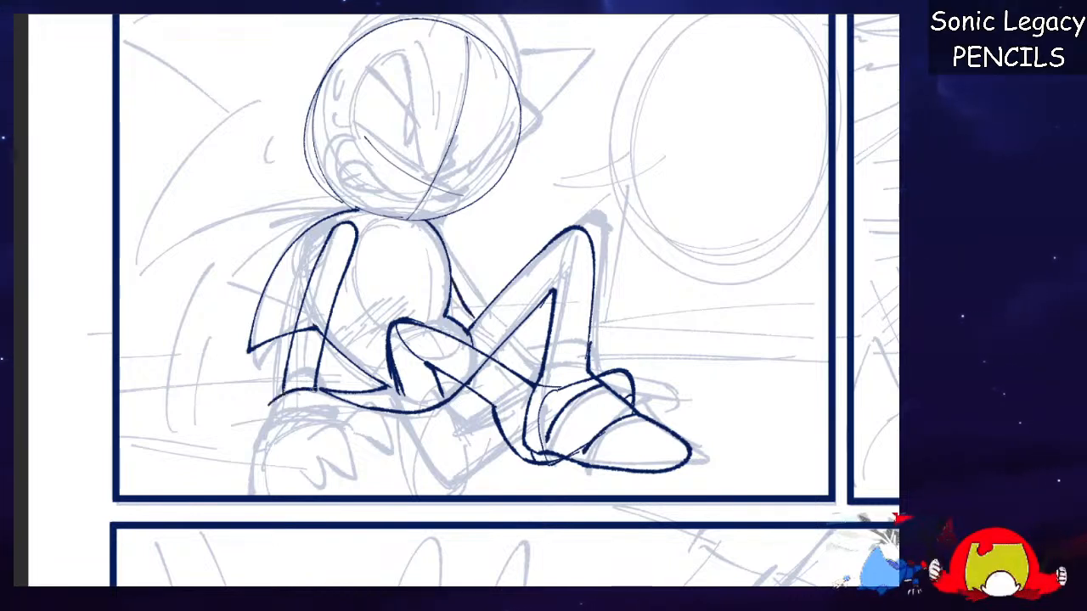
pyautogui.moveTo(267, 443); pyautogui.dragTo(331, 412)
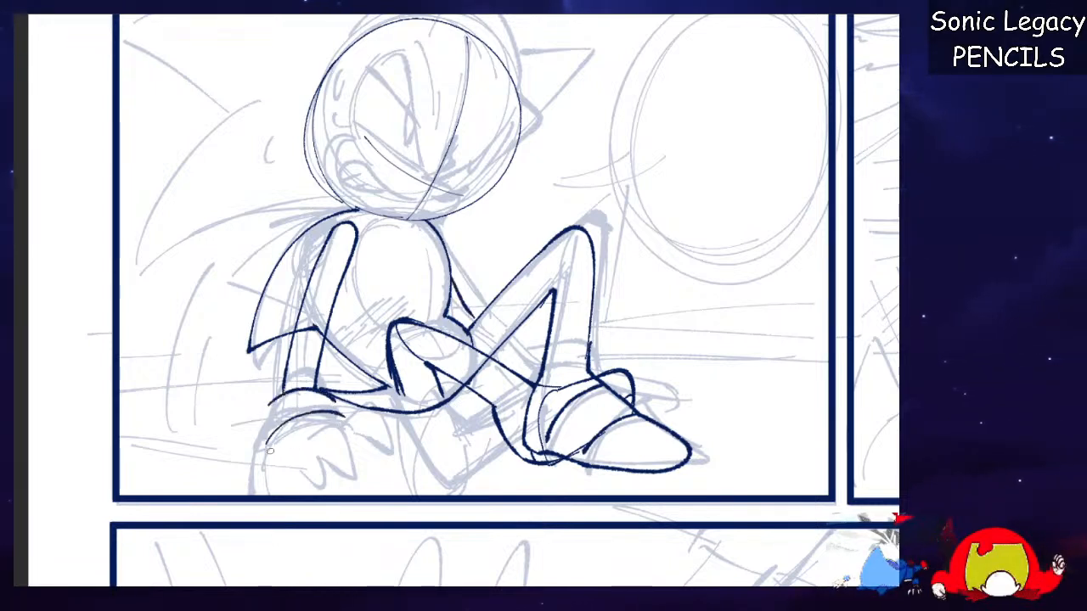
pyautogui.moveTo(270, 478); pyautogui.dragTo(314, 476)
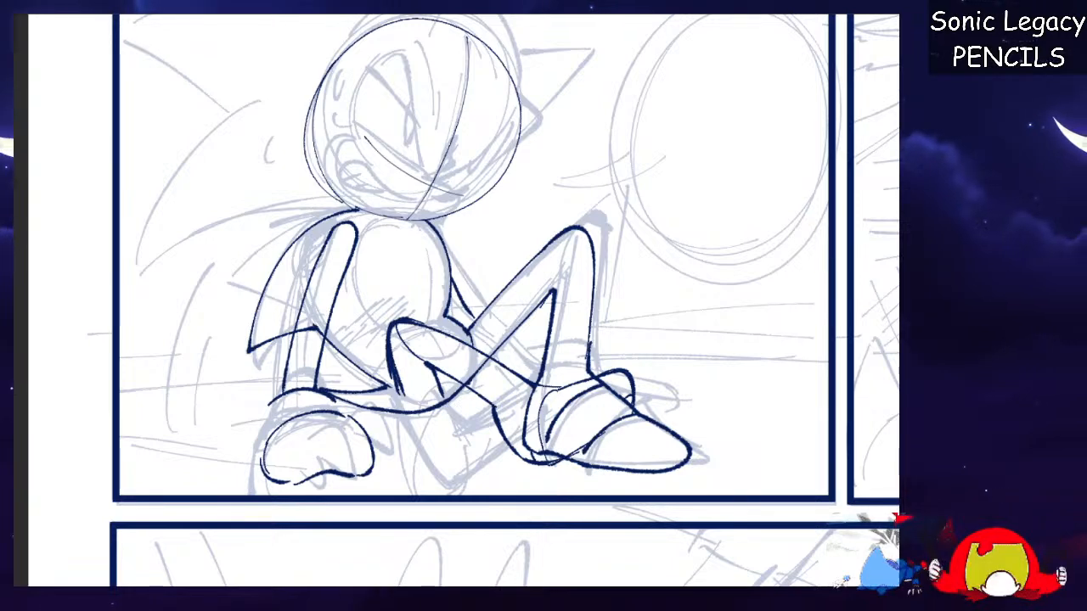
# Thicken the folded leg's shoe outline and shade its sole with dark strokes.
pyautogui.scroll(2, 463, 301)
pyautogui.scroll(-2, 475, 301)
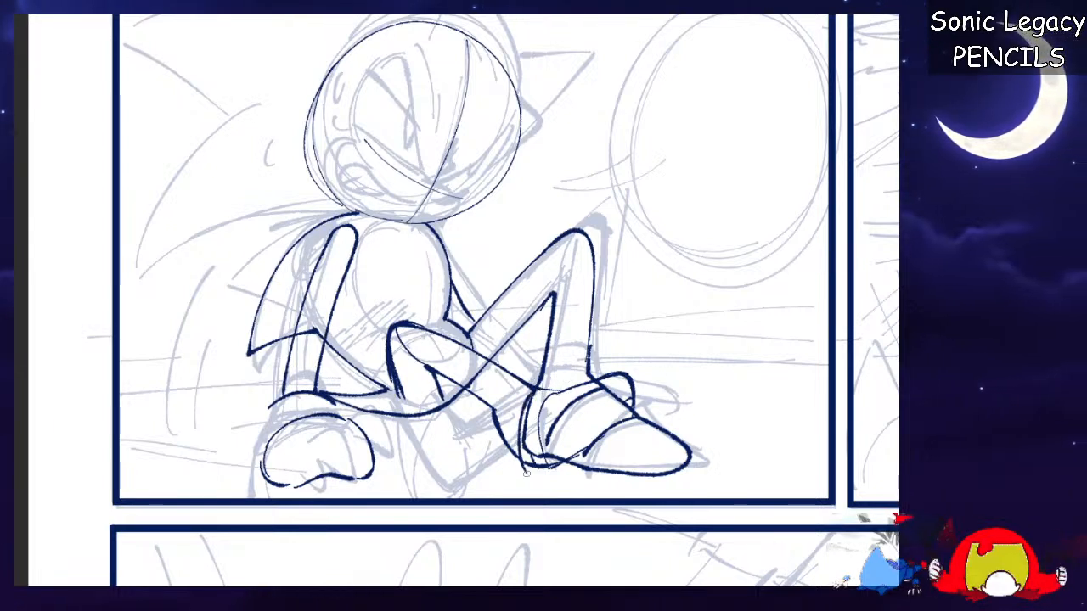
pyautogui.moveTo(572, 397); pyautogui.dragTo(601, 383)
pyautogui.moveTo(535, 388)
pyautogui.mouseDown()
pyautogui.moveTo(594, 382)
pyautogui.moveTo(636, 414)
pyautogui.moveTo(567, 456)
pyautogui.mouseUp()
pyautogui.moveTo(633, 400); pyautogui.dragTo(559, 465)
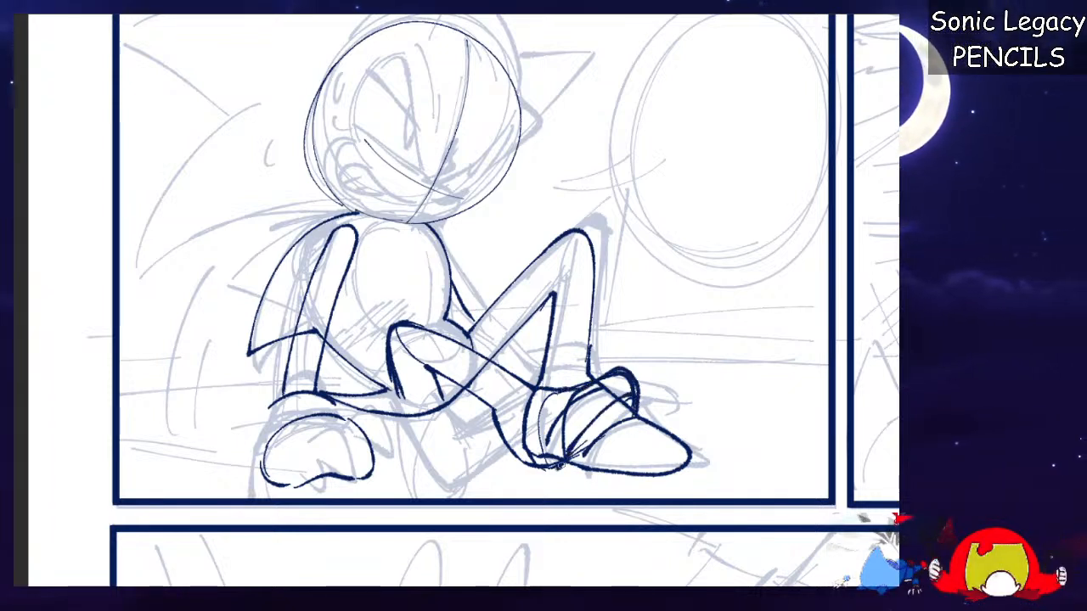
pyautogui.moveTo(635, 393); pyautogui.dragTo(569, 447)
pyautogui.moveTo(632, 413); pyautogui.dragTo(575, 453)
# Erase the other shoe's lines showing through the crossed shoe, then redraw the crossed shoe's sole edge and strap curves.
pyautogui.press('e')
pyautogui.moveTo(548, 397); pyautogui.dragTo(539, 456)
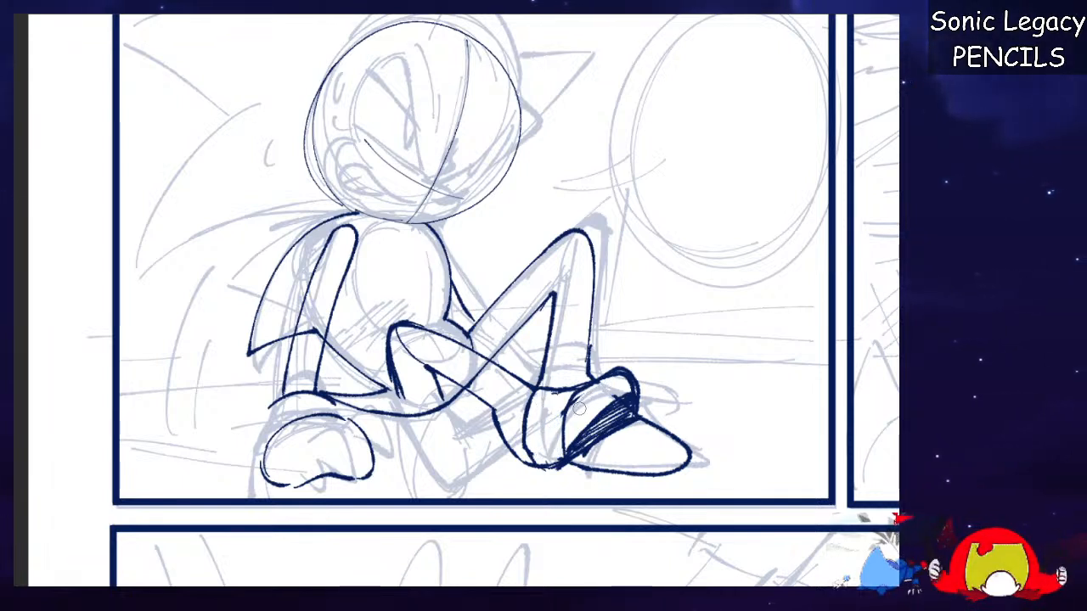
pyautogui.moveTo(527, 401); pyautogui.dragTo(531, 458)
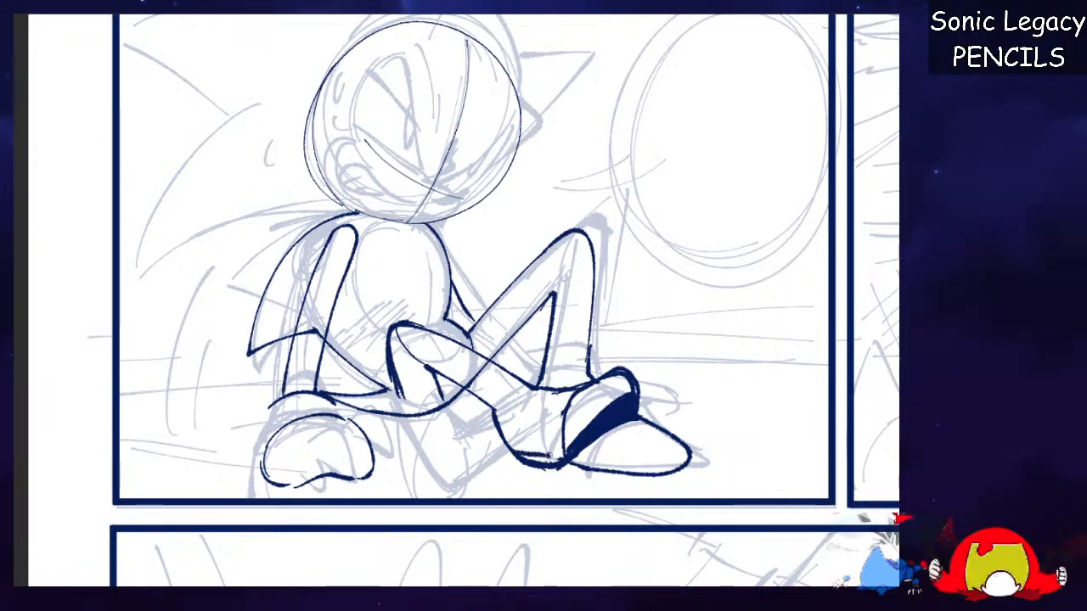
pyautogui.moveTo(562, 453); pyautogui.dragTo(609, 395)
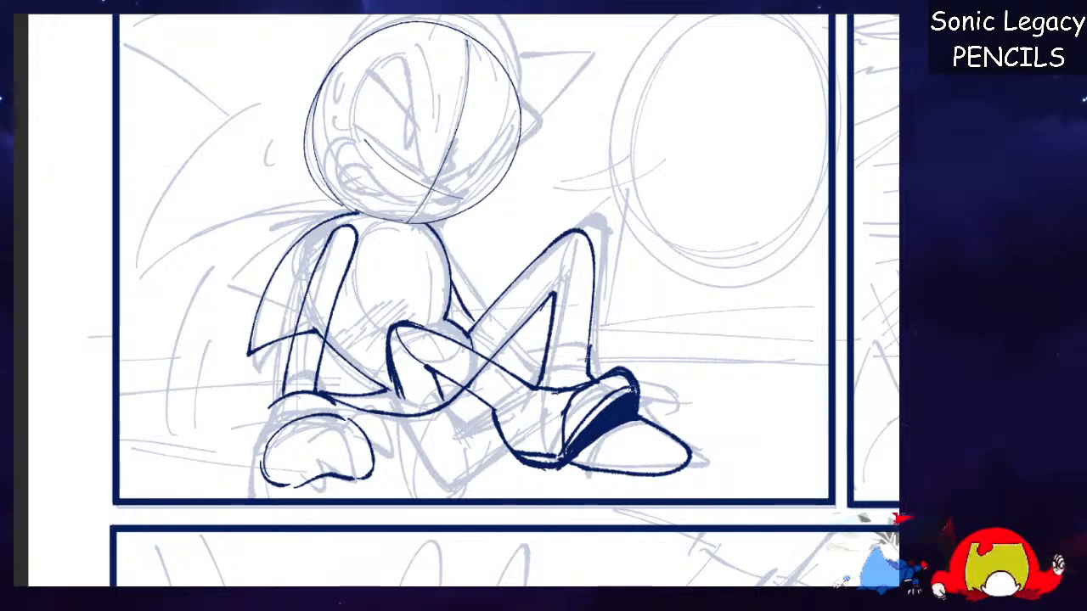
pyautogui.moveTo(548, 389)
pyautogui.mouseDown()
pyautogui.moveTo(529, 456)
pyautogui.moveTo(528, 438)
pyautogui.mouseUp()
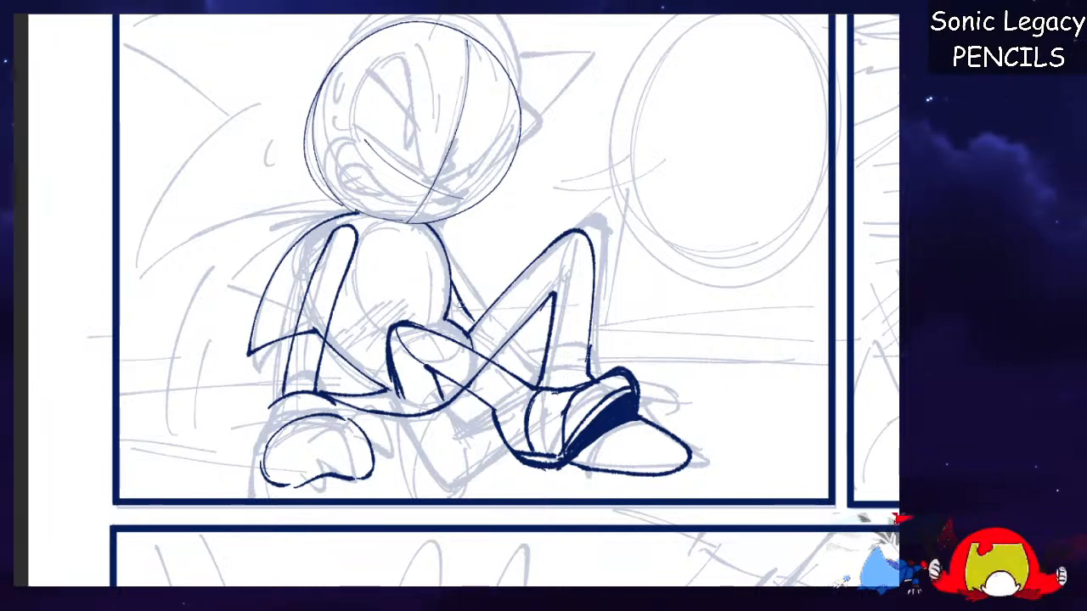
# Draw the far forearm reaching toward the crossed ankles with its fingers, and add the folded leg's sock lines.
pyautogui.moveTo(463, 306); pyautogui.dragTo(515, 363)
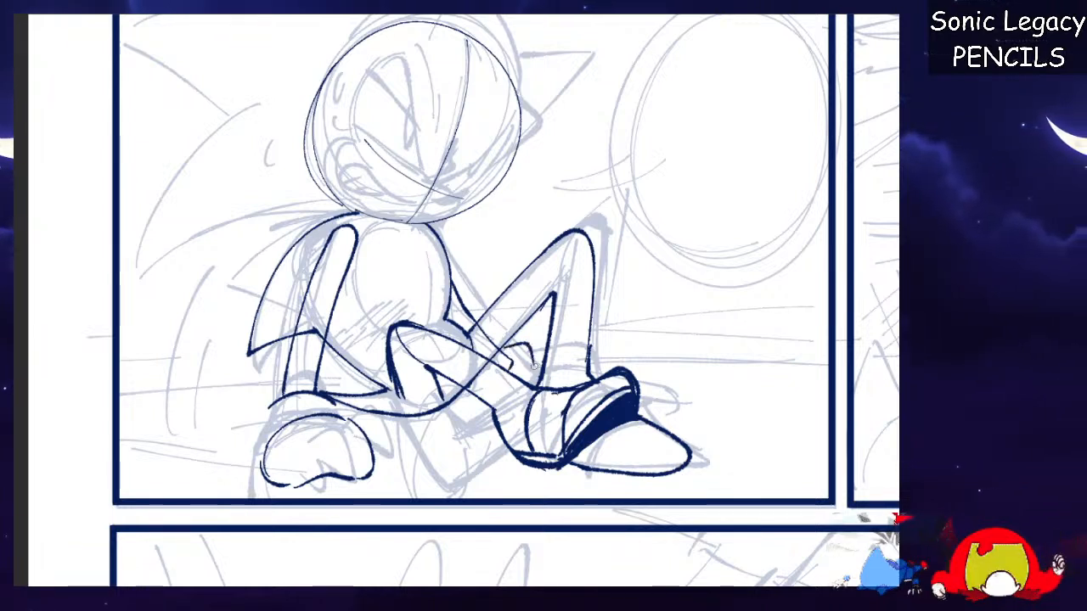
pyautogui.moveTo(503, 350); pyautogui.dragTo(533, 366)
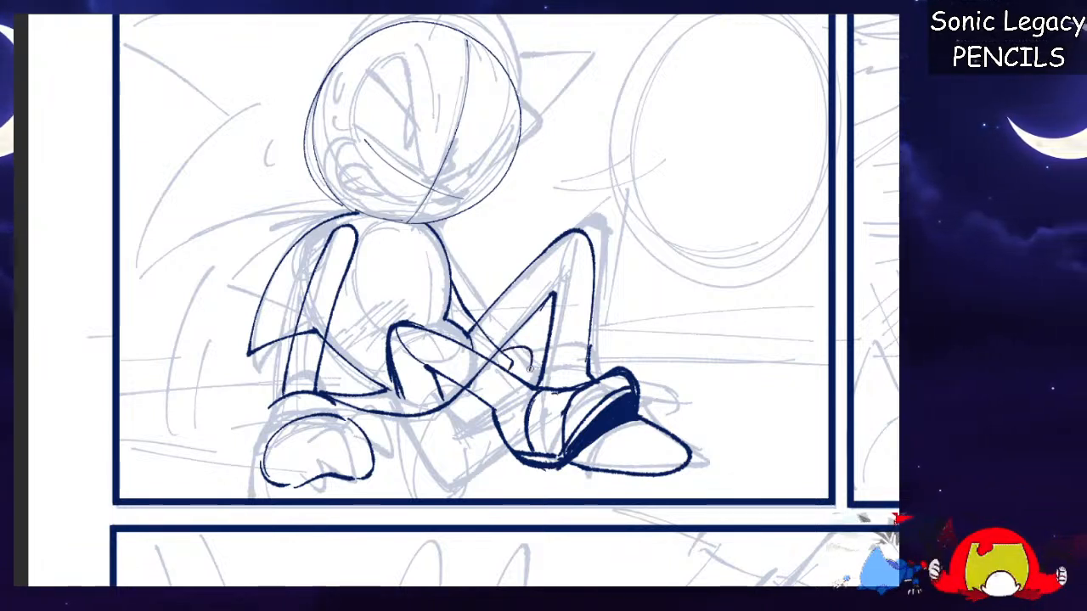
pyautogui.moveTo(482, 389); pyautogui.dragTo(520, 407)
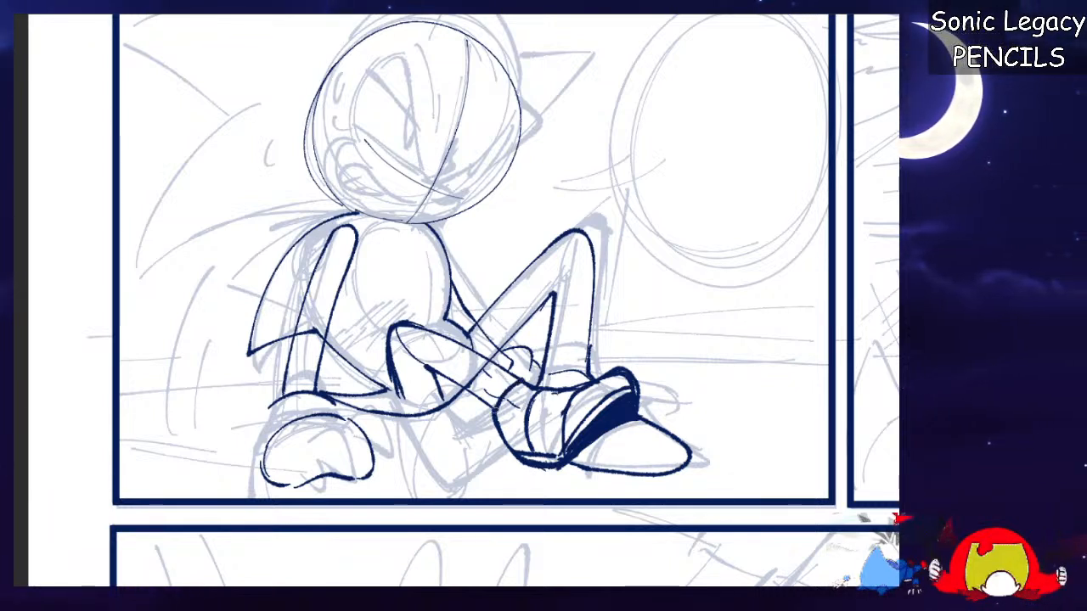
pyautogui.moveTo(478, 348); pyautogui.dragTo(452, 400)
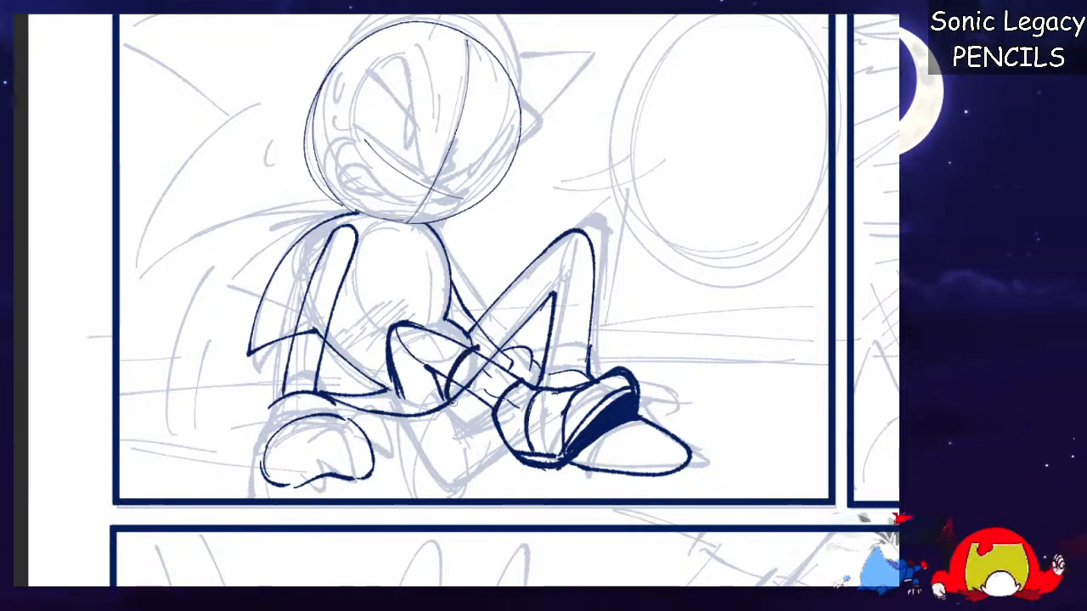
pyautogui.moveTo(501, 356)
pyautogui.mouseDown()
pyautogui.moveTo(464, 409)
pyautogui.moveTo(502, 422)
pyautogui.moveTo(533, 390)
pyautogui.mouseUp()
pyautogui.hotkey('ctrl', 'z')
pyautogui.hotkey('ctrl', 'z')
# Draw thick, rounded sock cuffs around both ankles above the shoes.
pyautogui.moveTo(514, 353)
pyautogui.mouseDown()
pyautogui.moveTo(464, 413)
pyautogui.moveTo(476, 420)
pyautogui.mouseUp()
pyautogui.moveTo(471, 349)
pyautogui.mouseDown()
pyautogui.moveTo(601, 359)
pyautogui.moveTo(604, 374)
pyautogui.mouseUp()
pyautogui.moveTo(535, 361)
pyautogui.mouseDown()
pyautogui.moveTo(549, 322)
pyautogui.moveTo(608, 338)
pyautogui.moveTo(606, 366)
pyautogui.mouseUp()
# Reshape the raised leg's shoe tip and add a sole line along its underside.
pyautogui.moveTo(642, 420)
pyautogui.mouseDown()
pyautogui.moveTo(598, 464)
pyautogui.moveTo(689, 459)
pyautogui.mouseUp()
pyautogui.hotkey('ctrl', 'z')
pyautogui.moveTo(619, 463); pyautogui.dragTo(650, 456)
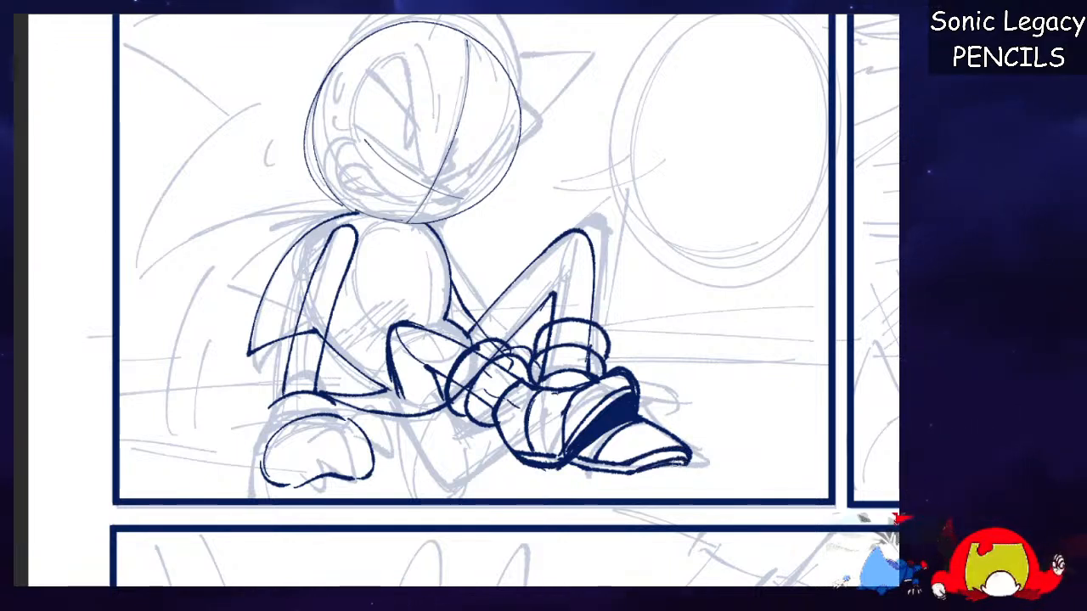
# Redraw the front shoe's toe and sole edge as one smooth, rounded outline.
pyautogui.moveTo(629, 463); pyautogui.dragTo(686, 452)
pyautogui.moveTo(644, 420); pyautogui.dragTo(688, 447)
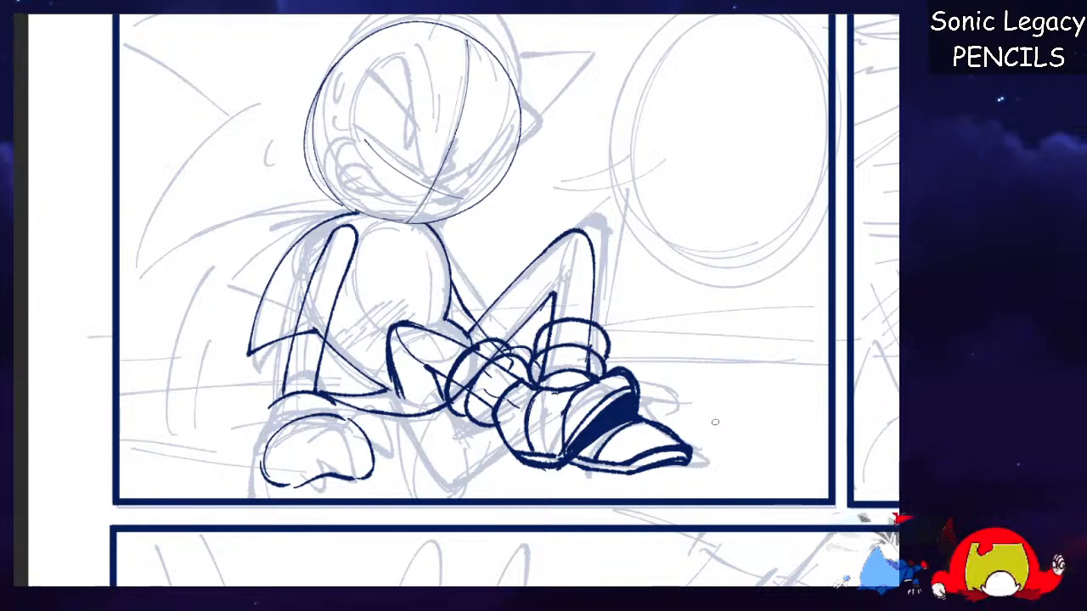
pyautogui.hotkey('ctrl', 'z')
pyautogui.hotkey('ctrl', 'z')
pyautogui.hotkey('ctrl', 'z')
pyautogui.moveTo(687, 450); pyautogui.dragTo(630, 471)
pyautogui.moveTo(633, 472); pyautogui.dragTo(687, 466)
pyautogui.hotkey('ctrl', 'z')
pyautogui.hotkey('ctrl', 'z')
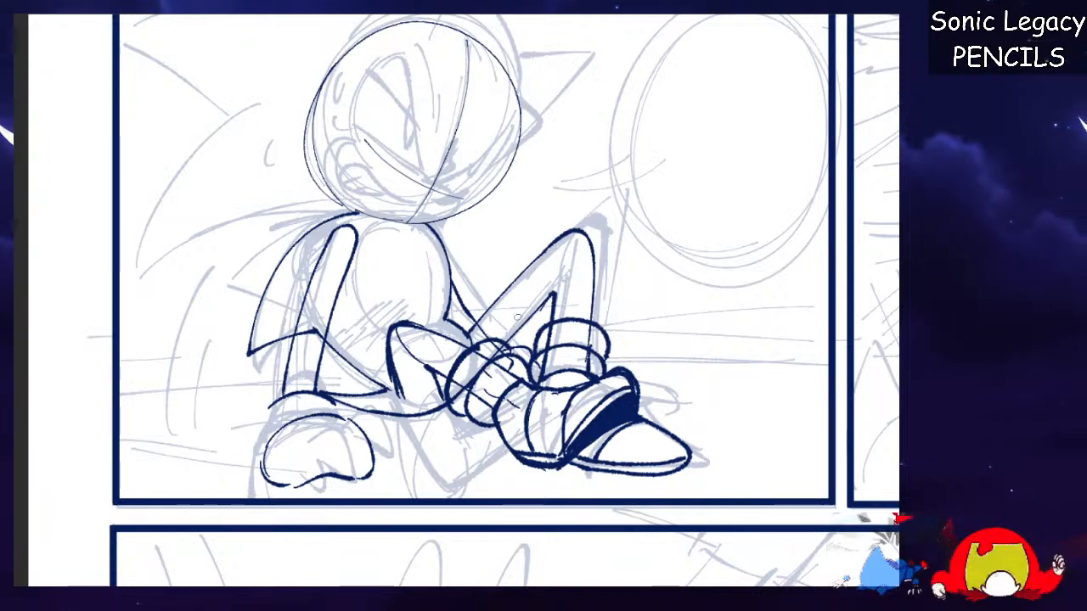
# Draw the planted hand's four rounded fingers side by side on the ground, replacing the first finger attempt.
pyautogui.moveTo(346, 421)
pyautogui.mouseDown()
pyautogui.moveTo(388, 427)
pyautogui.moveTo(394, 489)
pyautogui.mouseUp()
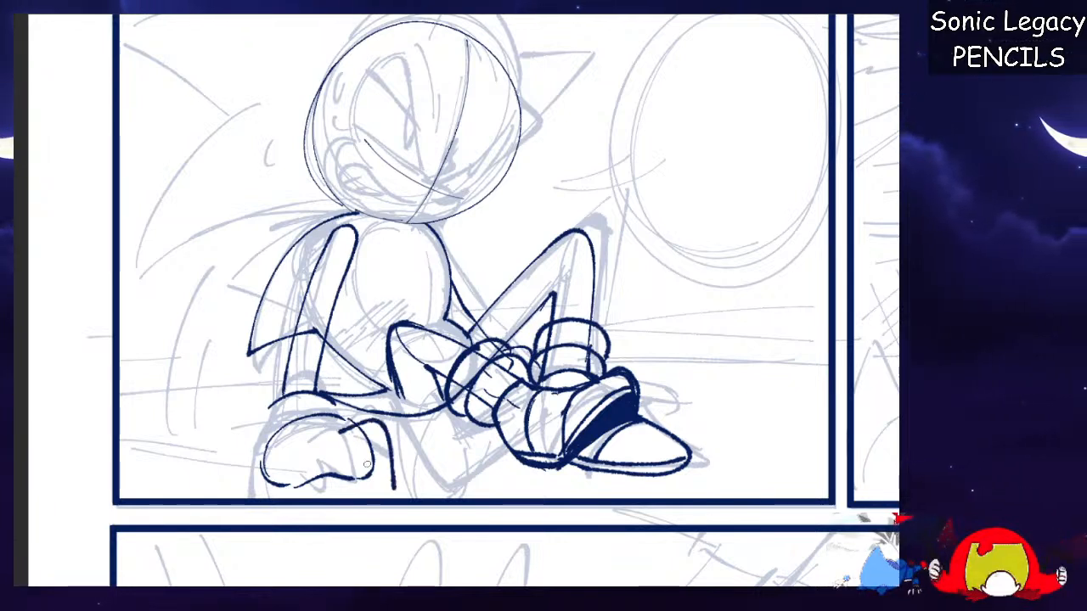
pyautogui.moveTo(338, 448); pyautogui.dragTo(394, 491)
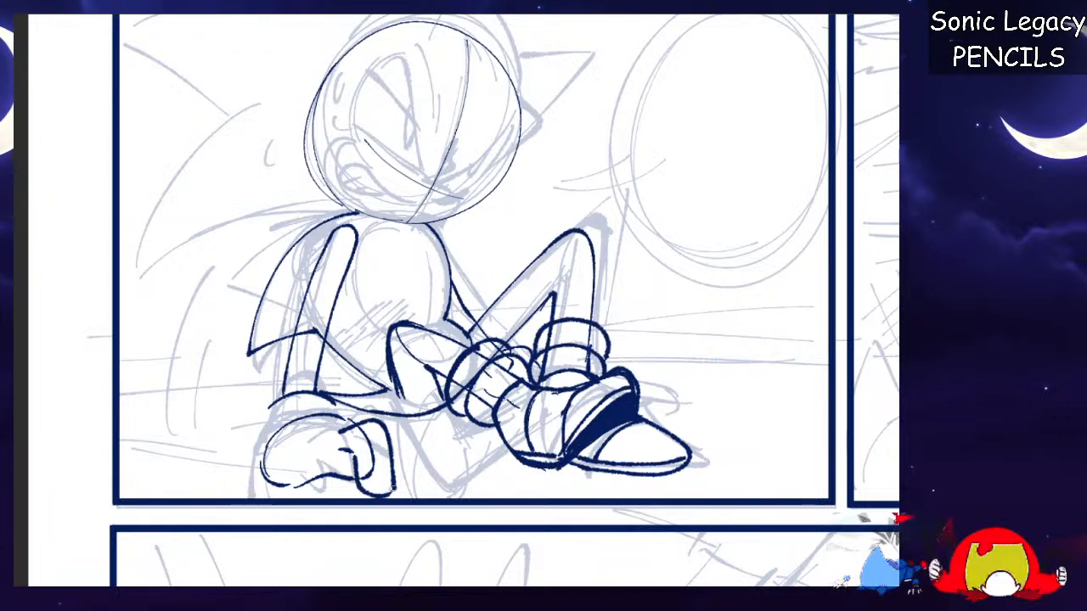
pyautogui.hotkey('ctrl', 'z')
pyautogui.hotkey('ctrl', 'z')
pyautogui.moveTo(363, 426)
pyautogui.mouseDown()
pyautogui.moveTo(360, 485)
pyautogui.moveTo(394, 490)
pyautogui.mouseUp()
pyautogui.moveTo(350, 455)
pyautogui.mouseDown()
pyautogui.moveTo(362, 455)
pyautogui.moveTo(340, 428)
pyautogui.moveTo(347, 488)
pyautogui.moveTo(320, 486)
pyautogui.moveTo(349, 486)
pyautogui.mouseUp()
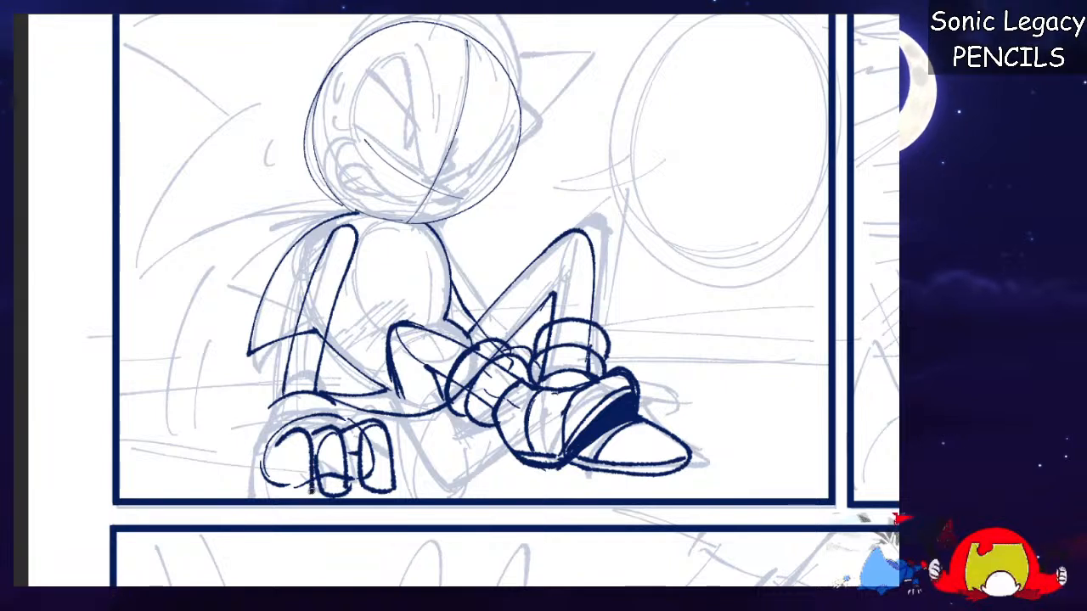
pyautogui.moveTo(307, 435)
pyautogui.mouseDown()
pyautogui.moveTo(286, 469)
pyautogui.moveTo(291, 494)
pyautogui.moveTo(312, 493)
pyautogui.mouseUp()
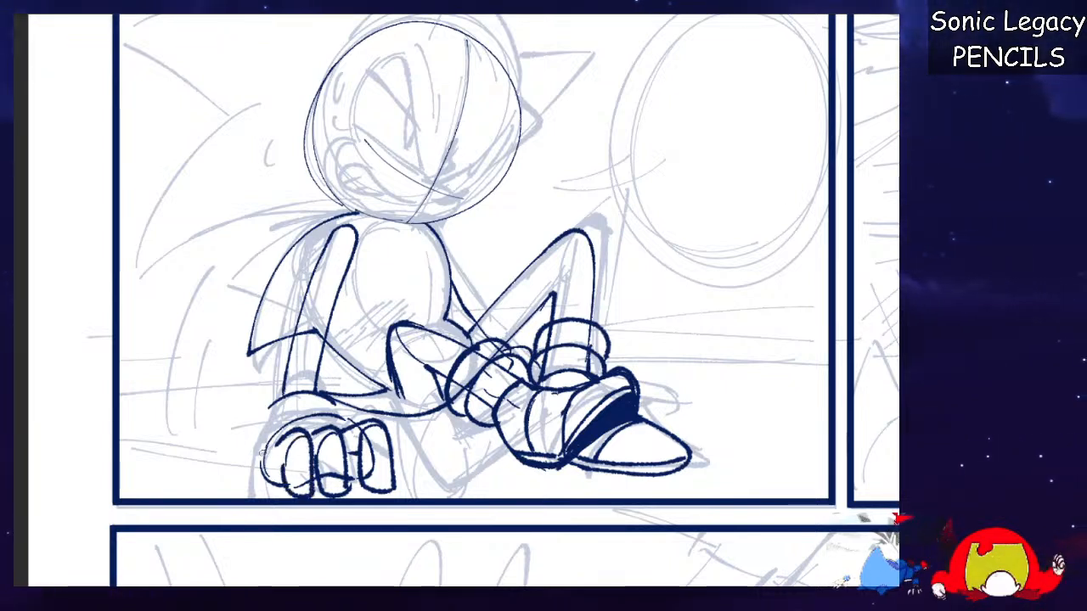
pyautogui.moveTo(286, 443); pyautogui.dragTo(273, 496)
# Add the back of the planted glove, its thumb and the folded cuff around the wrist.
pyautogui.moveTo(264, 456)
pyautogui.mouseDown()
pyautogui.moveTo(289, 421)
pyautogui.moveTo(321, 415)
pyautogui.mouseUp()
pyautogui.moveTo(386, 437)
pyautogui.mouseDown()
pyautogui.moveTo(420, 465)
pyautogui.moveTo(391, 480)
pyautogui.mouseUp()
pyautogui.moveTo(257, 455)
pyautogui.mouseDown()
pyautogui.moveTo(299, 413)
pyautogui.moveTo(282, 400)
pyautogui.moveTo(338, 415)
pyautogui.mouseUp()
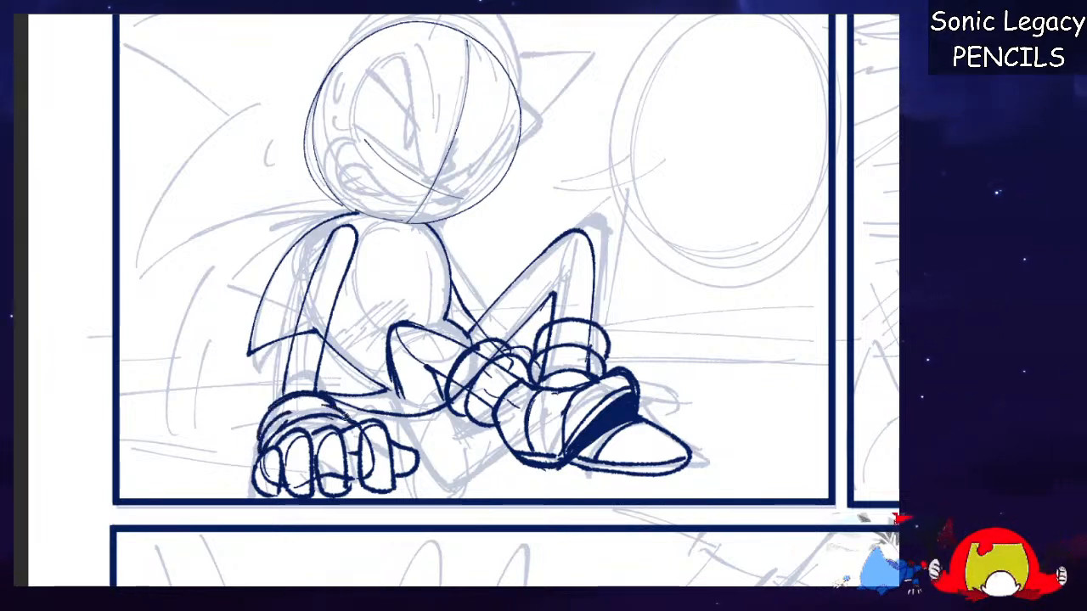
# Outline the rounded belly patch on the torso, replacing the first curve, and refine the adjoining torso edge.
pyautogui.moveTo(429, 234)
pyautogui.mouseDown()
pyautogui.moveTo(362, 290)
pyautogui.moveTo(396, 328)
pyautogui.mouseUp()
pyautogui.hotkey('ctrl', 'z')
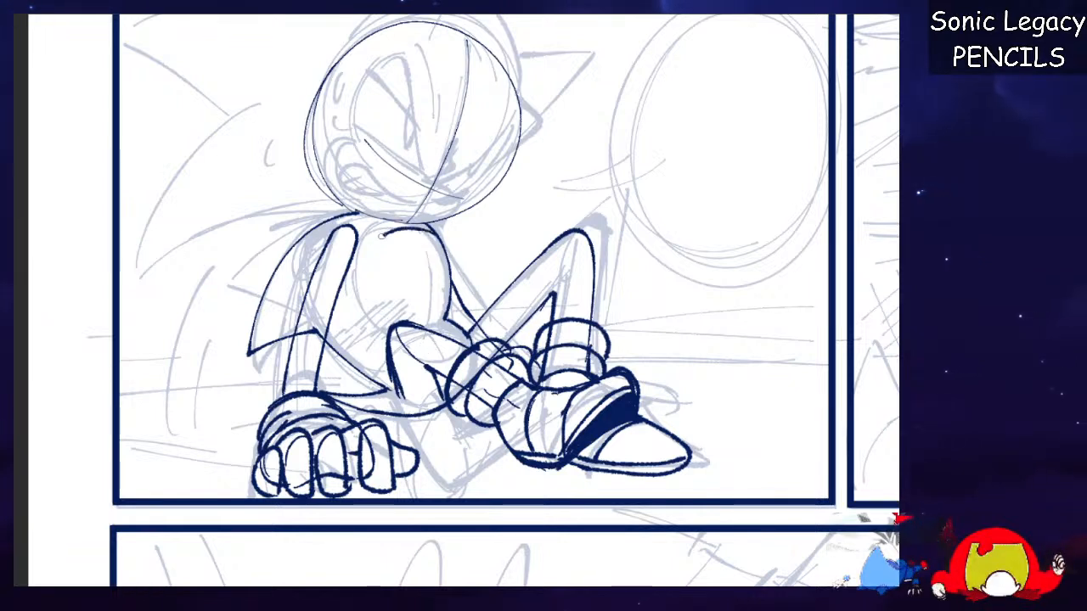
pyautogui.moveTo(392, 227); pyautogui.dragTo(401, 324)
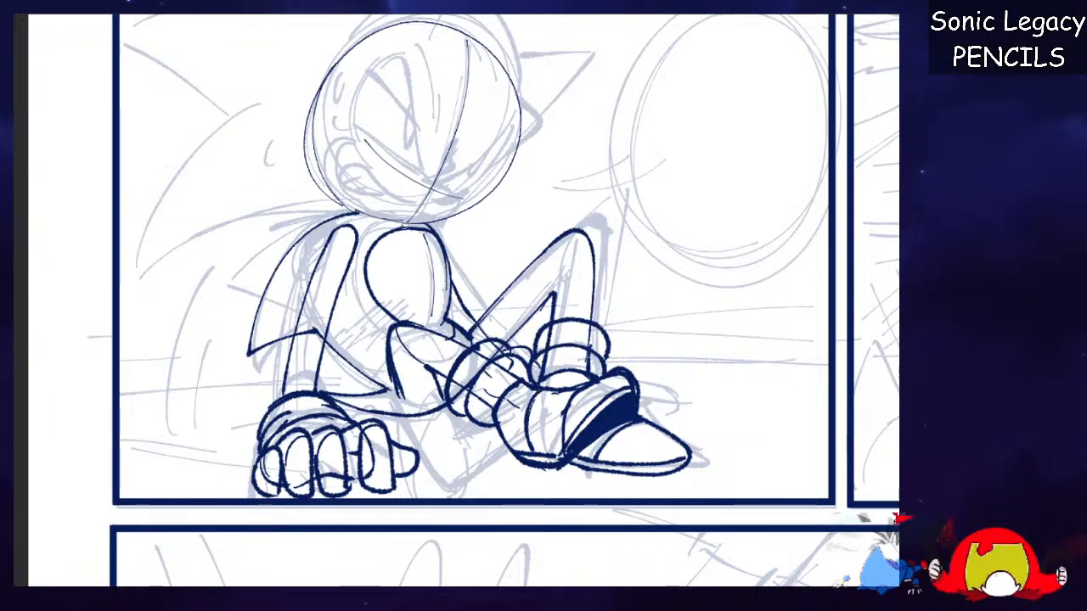
pyautogui.moveTo(425, 229)
pyautogui.mouseDown()
pyautogui.moveTo(486, 353)
pyautogui.moveTo(485, 333)
pyautogui.moveTo(486, 354)
pyautogui.mouseUp()
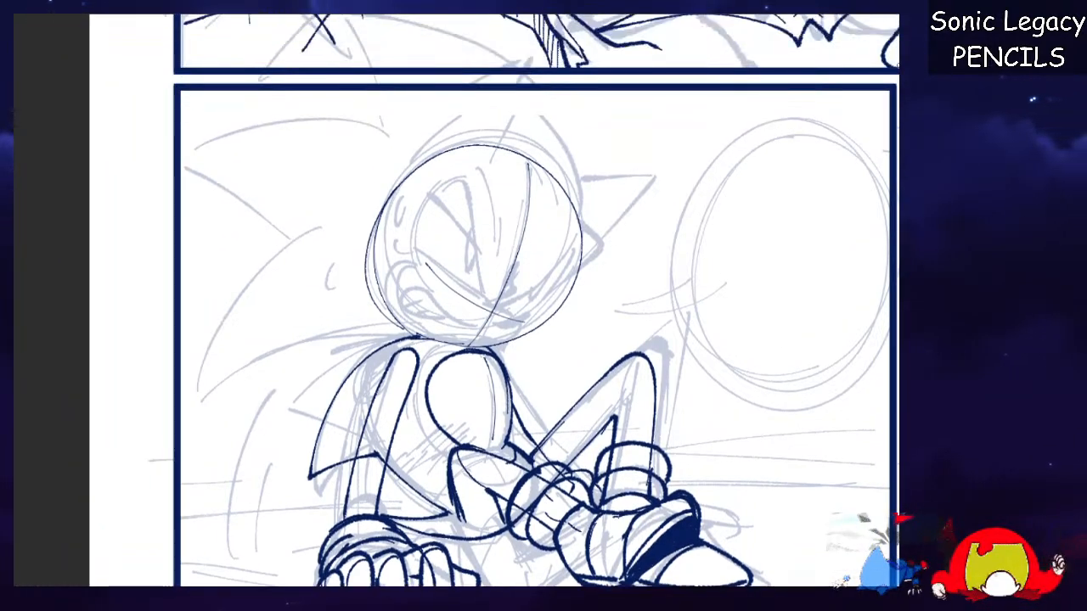
# Draw two pointed ears on the head circle, each with an inner-ear line.
pyautogui.moveTo(404, 177)
pyautogui.mouseDown()
pyautogui.moveTo(537, 88)
pyautogui.moveTo(520, 151)
pyautogui.mouseUp()
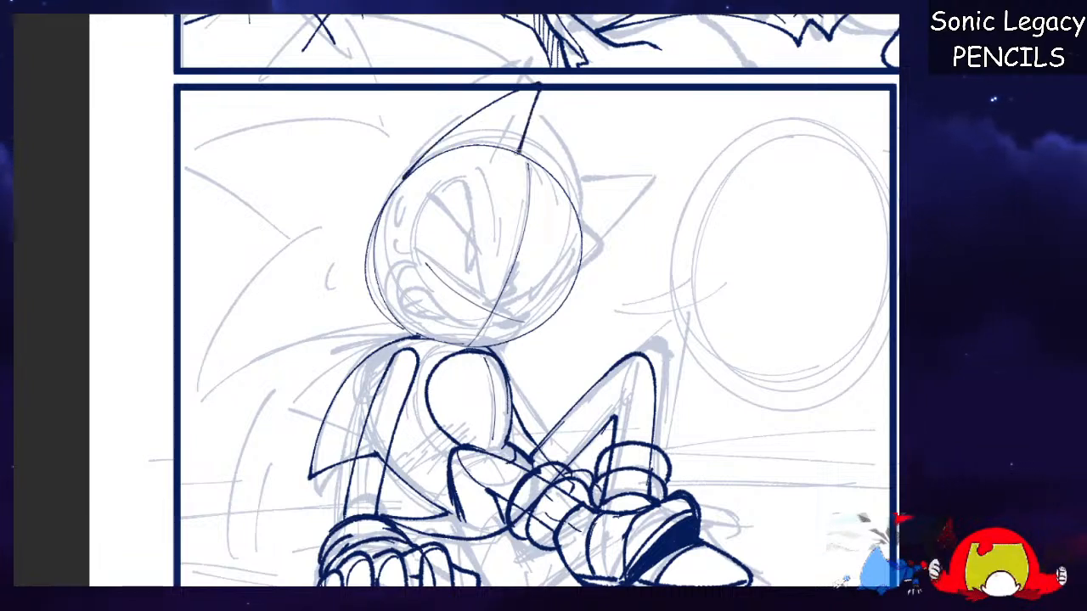
pyautogui.moveTo(514, 105)
pyautogui.mouseDown()
pyautogui.moveTo(445, 155)
pyautogui.moveTo(507, 146)
pyautogui.mouseUp()
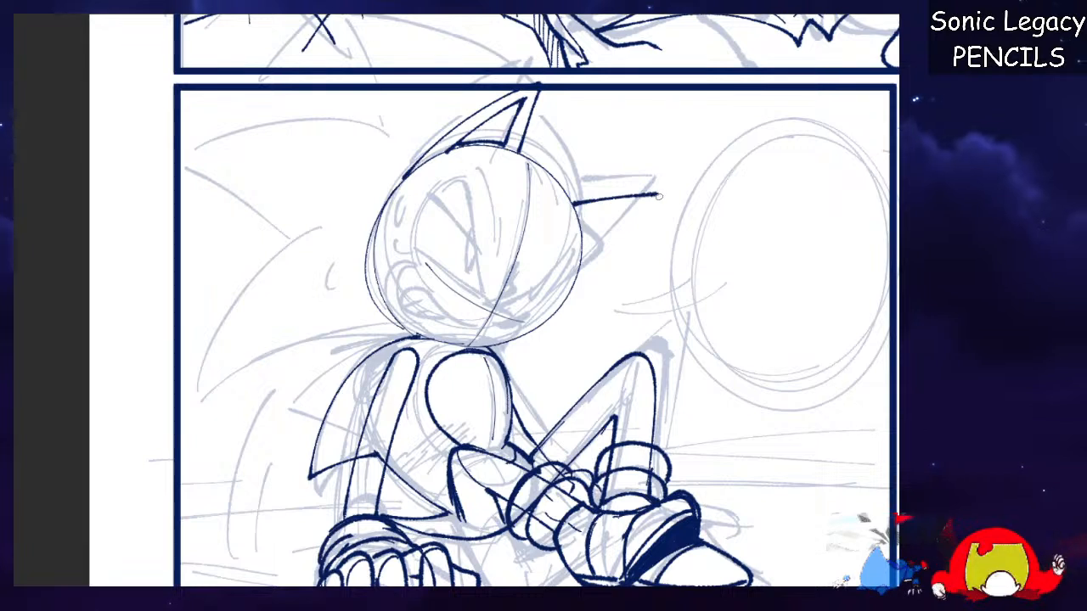
pyautogui.hotkey('ctrl', 'z')
pyautogui.hotkey('ctrl', 'z')
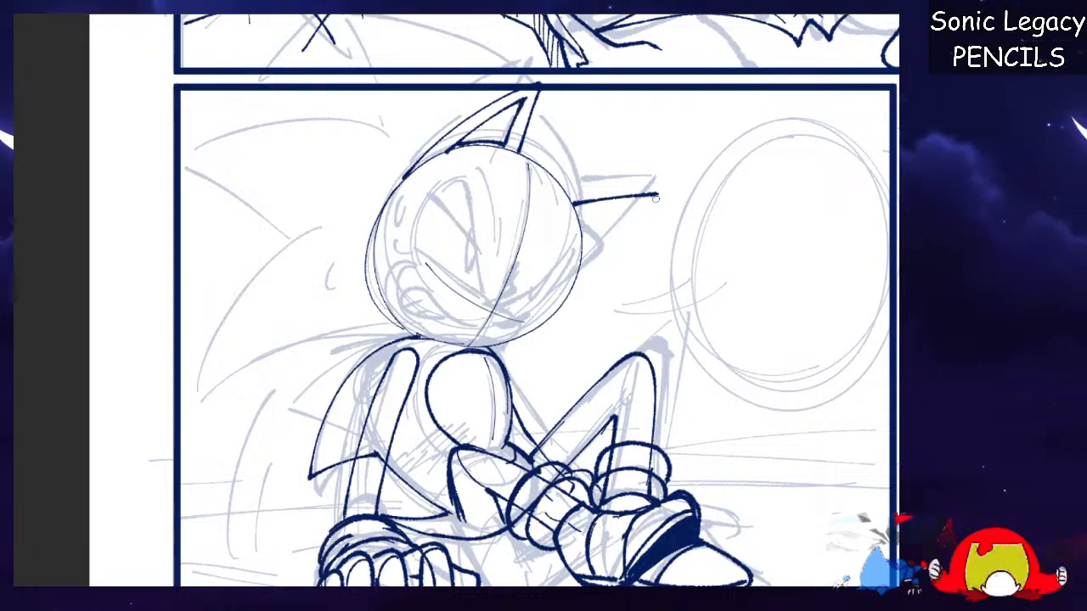
pyautogui.moveTo(653, 210)
pyautogui.mouseDown()
pyautogui.moveTo(578, 275)
pyautogui.moveTo(653, 210)
pyautogui.mouseUp()
pyautogui.hotkey('ctrl', 'z')
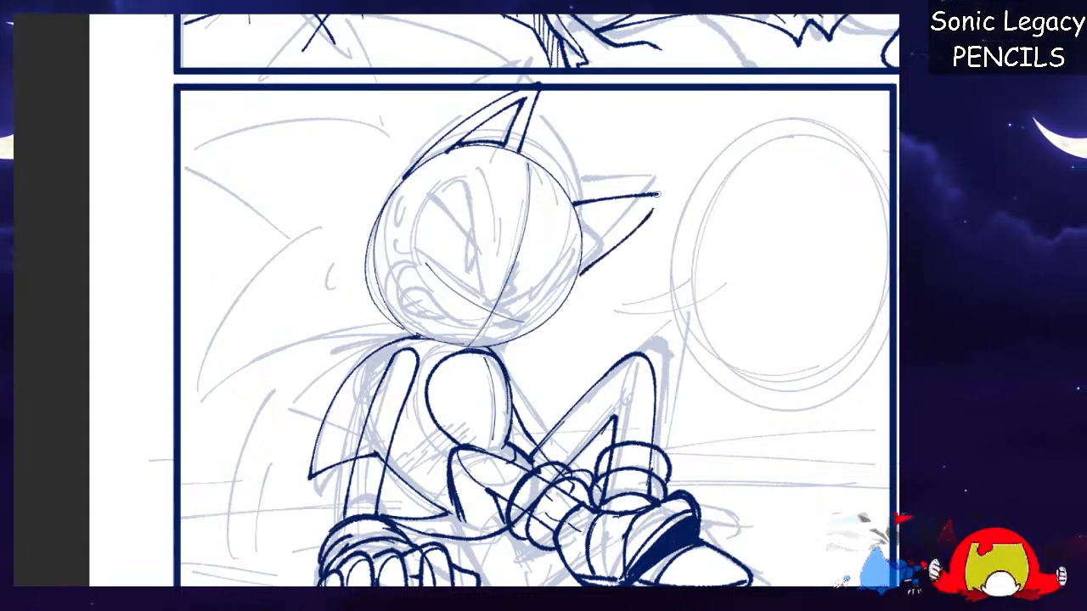
pyautogui.moveTo(584, 228)
pyautogui.mouseDown()
pyautogui.moveTo(646, 207)
pyautogui.moveTo(582, 274)
pyautogui.mouseUp()
pyautogui.hotkey('ctrl', 'z')
pyautogui.hotkey('ctrl', 'z')
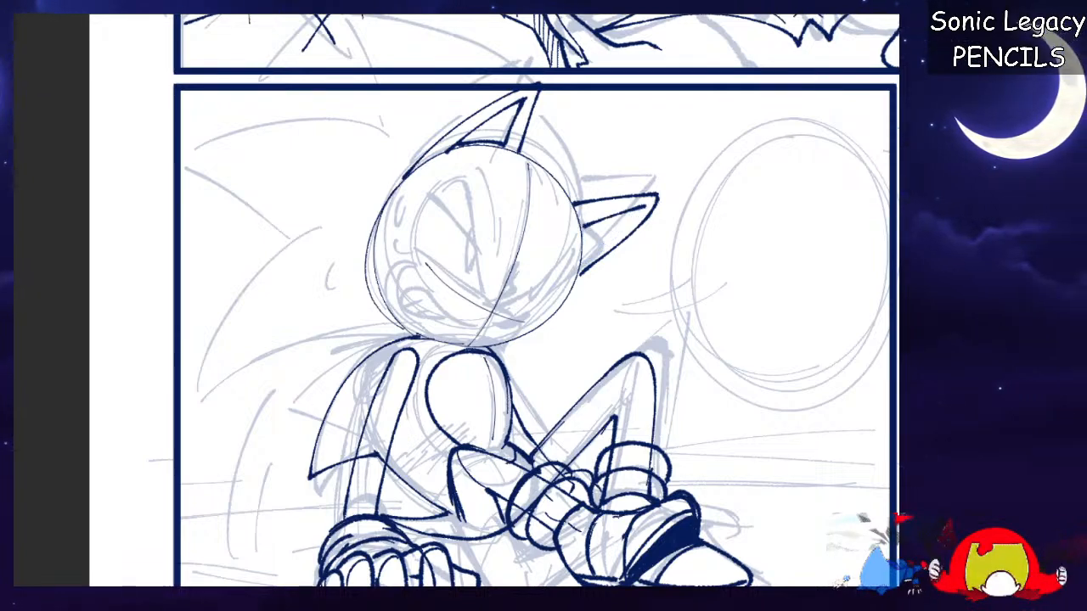
# Redraw the far ear's inner outline so it extends down to the head circle.
pyautogui.hotkey('ctrl', '+')
pyautogui.hotkey('ctrl', '+')
pyautogui.hotkey('ctrl', '+')
pyautogui.hotkey('ctrl', '+')
pyautogui.hotkey('ctrl', '+')
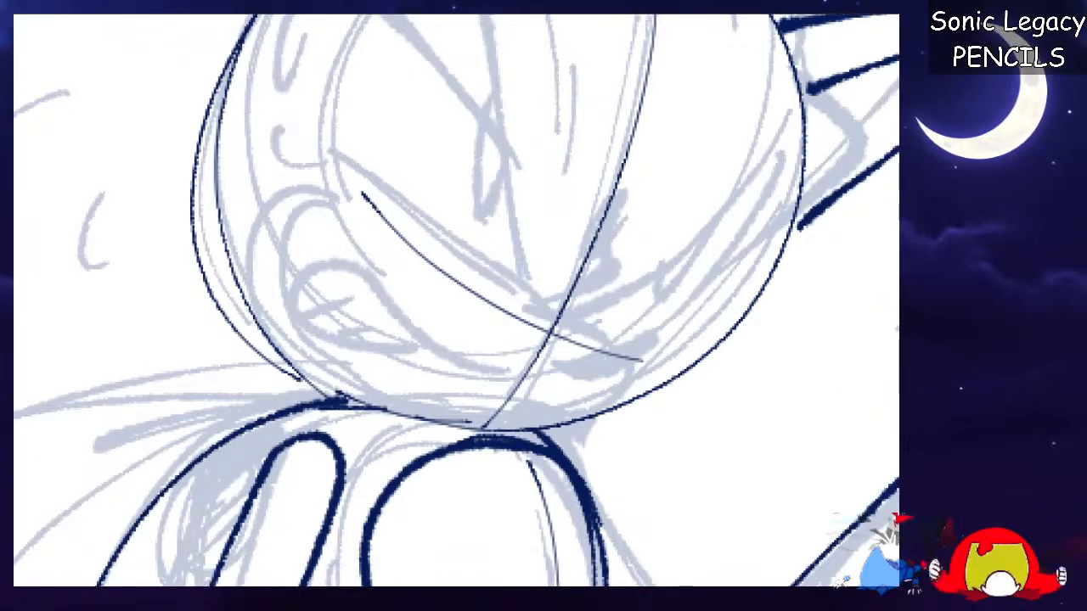
pyautogui.hotkey('ctrl', '-')
pyautogui.hotkey('ctrl', '-')
pyautogui.hotkey('ctrl', '-')
pyautogui.hotkey('ctrl', '-')
pyautogui.hotkey('ctrl', '-')
pyautogui.hotkey('ctrl', '-')
pyautogui.hotkey('ctrl', '+')
pyautogui.hotkey('ctrl', '+')
pyautogui.hotkey('ctrl', '+')
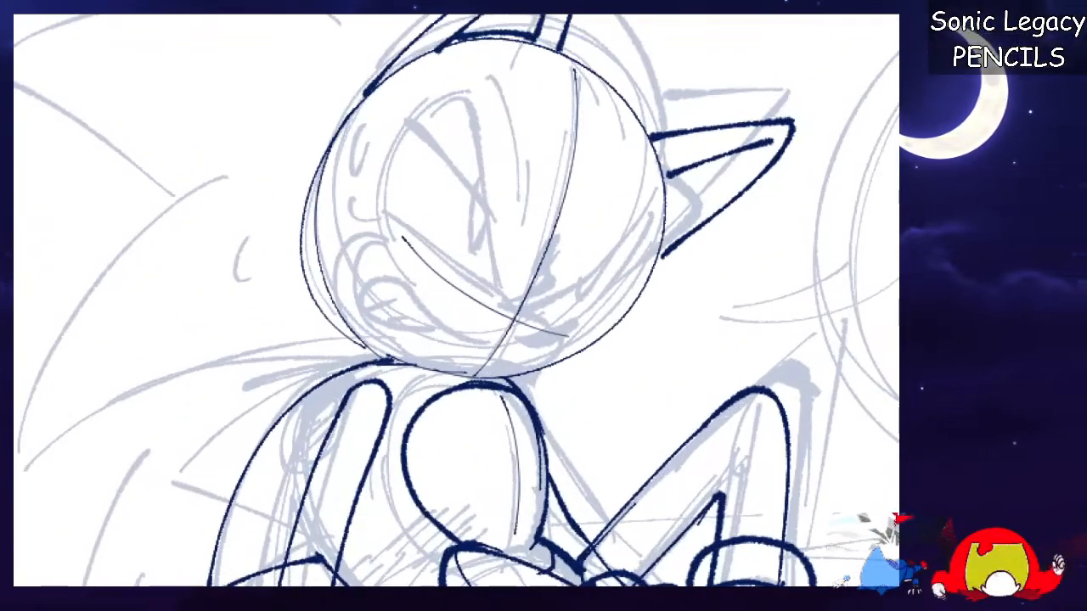
pyautogui.scroll(3, 456, 300)
pyautogui.press('-')
pyautogui.press('-')
pyautogui.press('-')
pyautogui.press('-')
pyautogui.press('-')
pyautogui.press('-')
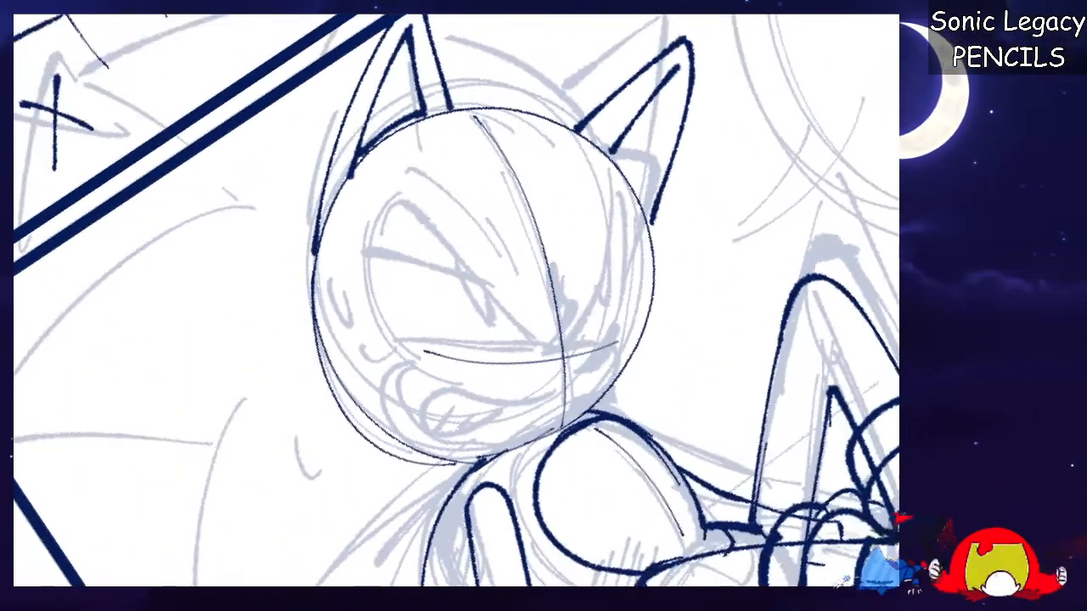
pyautogui.moveTo(678, 73); pyautogui.dragTo(608, 160)
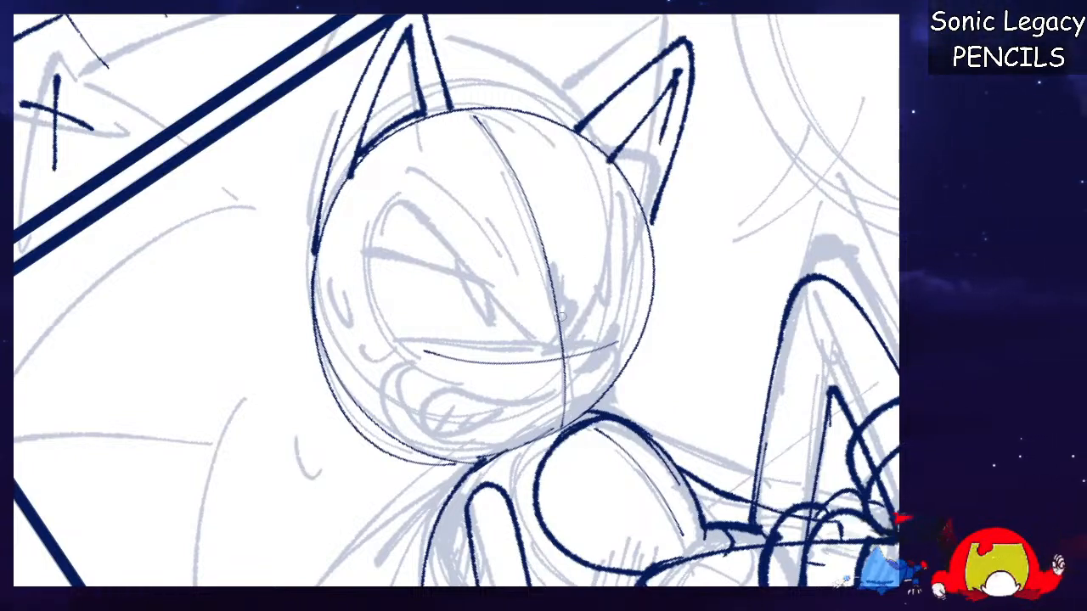
# Draw the slanted, frowning outlines of both eyes, and add the near eye's upper lid and iris.
pyautogui.moveTo(559, 290)
pyautogui.mouseDown()
pyautogui.moveTo(561, 362)
pyautogui.moveTo(431, 229)
pyautogui.moveTo(379, 233)
pyautogui.moveTo(380, 316)
pyautogui.moveTo(428, 359)
pyautogui.mouseUp()
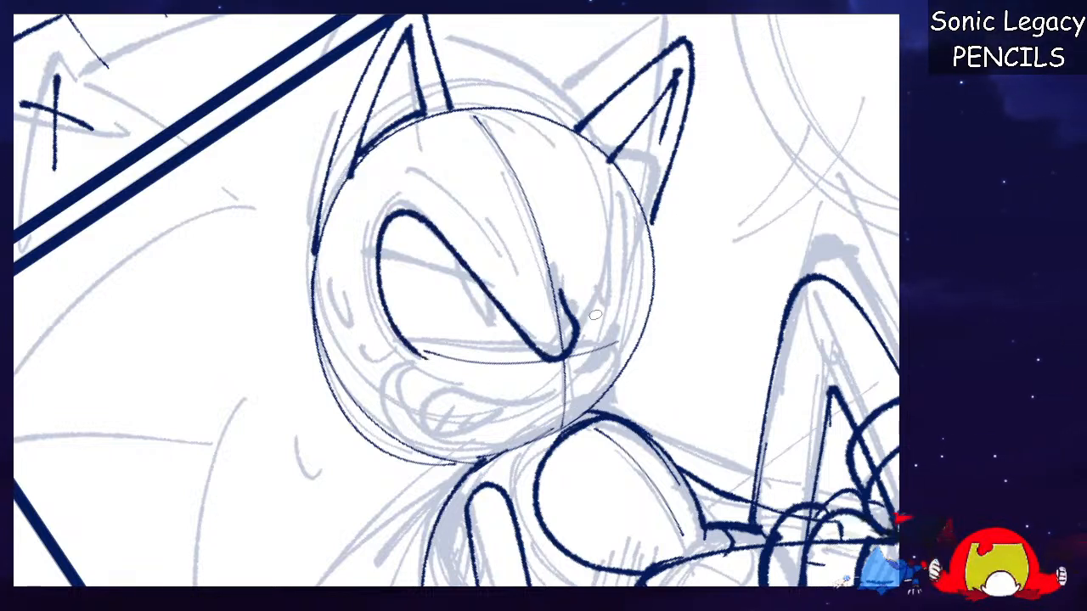
pyautogui.moveTo(569, 344)
pyautogui.mouseDown()
pyautogui.moveTo(589, 329)
pyautogui.moveTo(624, 205)
pyautogui.moveTo(610, 343)
pyautogui.mouseUp()
pyautogui.hotkey('ctrl', 'z')
pyautogui.moveTo(625, 207)
pyautogui.mouseDown()
pyautogui.moveTo(635, 266)
pyautogui.moveTo(614, 342)
pyautogui.mouseUp()
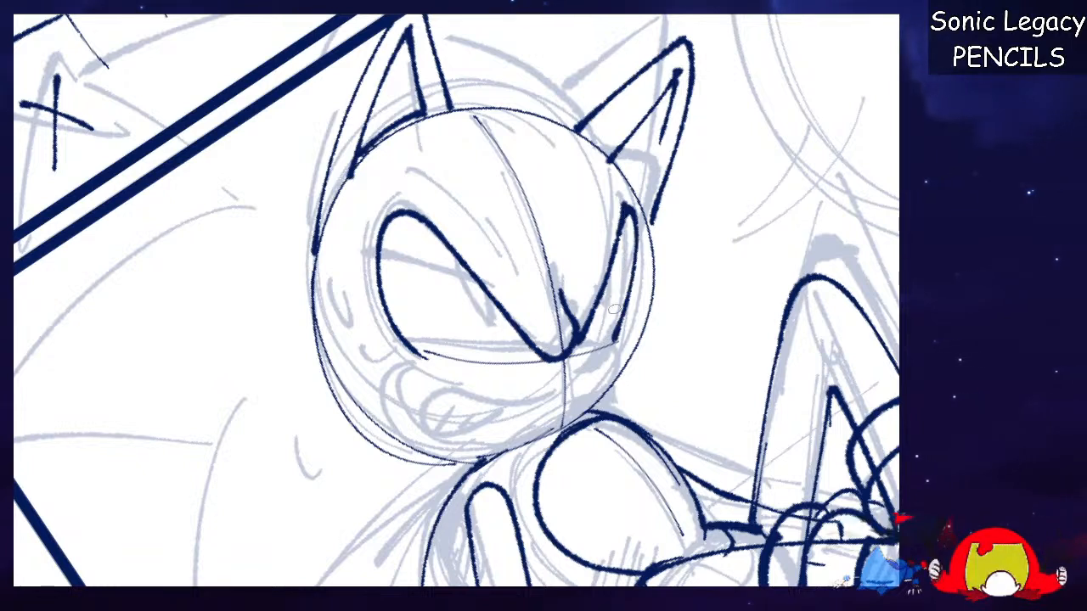
pyautogui.moveTo(372, 261); pyautogui.dragTo(476, 284)
pyautogui.moveTo(366, 260)
pyautogui.mouseDown()
pyautogui.moveTo(488, 290)
pyautogui.moveTo(492, 328)
pyautogui.moveTo(503, 314)
pyautogui.mouseUp()
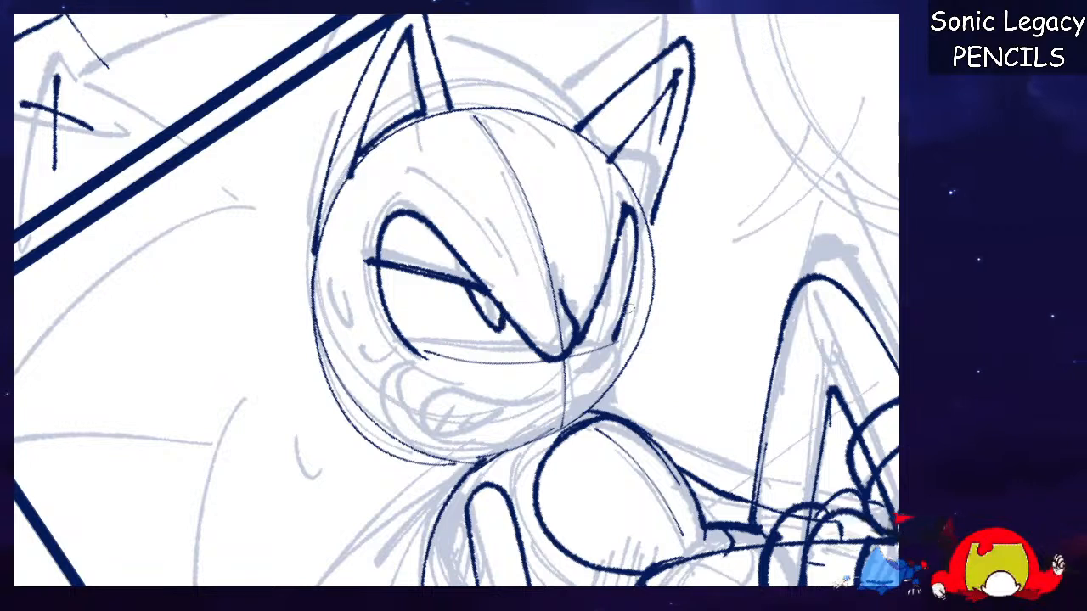
# Draw the pointed nose with its shaded underside and the open, smirking mouth on the near cheek.
pyautogui.moveTo(583, 360)
pyautogui.mouseDown()
pyautogui.moveTo(639, 319)
pyautogui.moveTo(595, 370)
pyautogui.mouseUp()
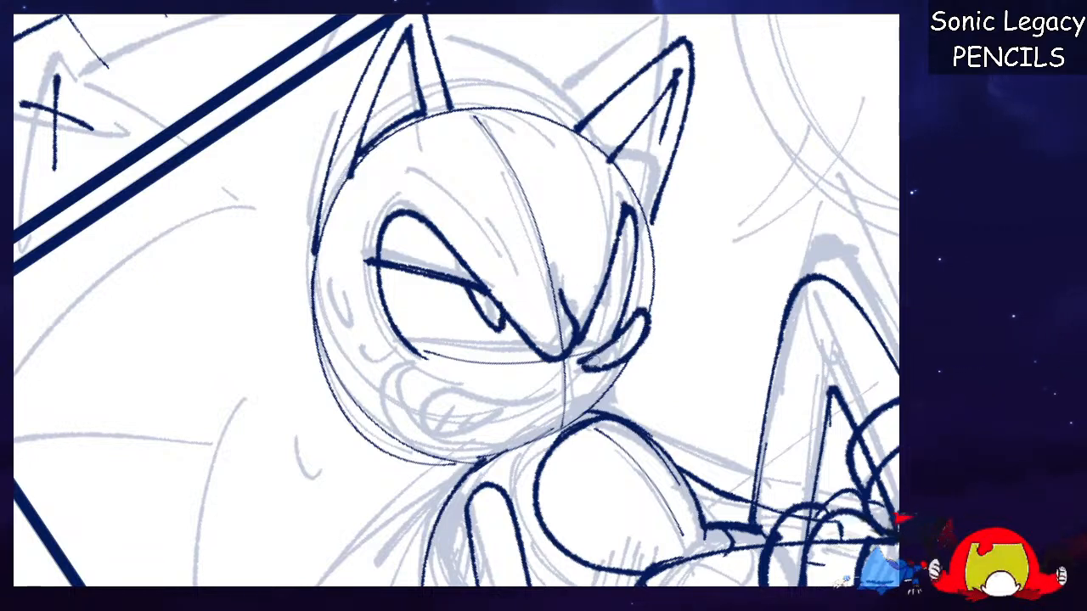
pyautogui.moveTo(441, 374); pyautogui.dragTo(568, 395)
pyautogui.moveTo(441, 377)
pyautogui.mouseDown()
pyautogui.moveTo(423, 425)
pyautogui.moveTo(524, 397)
pyautogui.mouseUp()
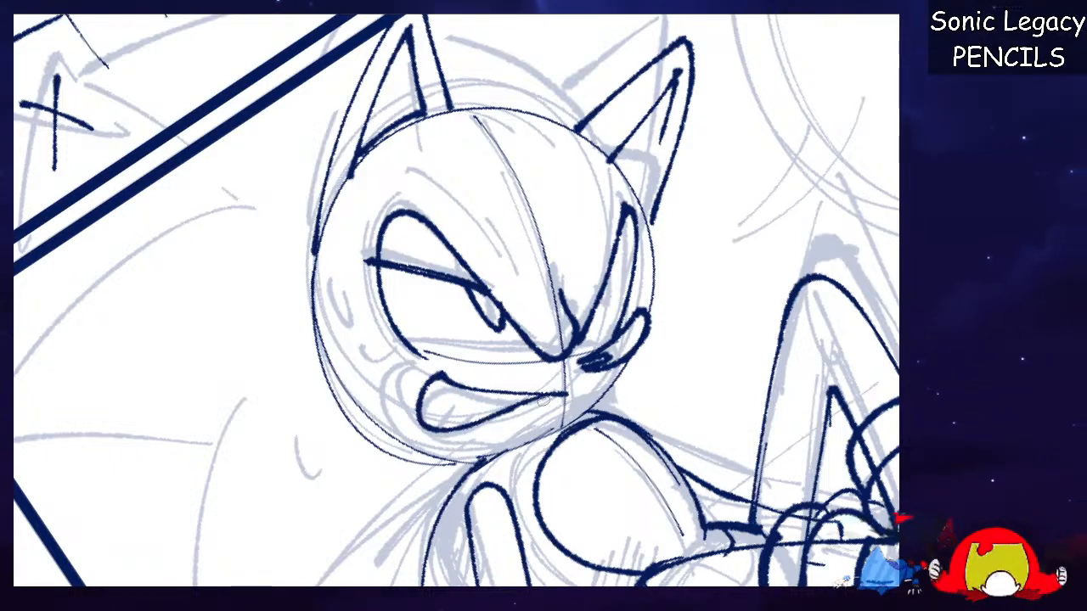
# Add the near eye's lower lid, the teeth lines in the mouth and the far eye's iris.
pyautogui.moveTo(398, 335)
pyautogui.mouseDown()
pyautogui.moveTo(549, 352)
pyautogui.moveTo(485, 349)
pyautogui.mouseUp()
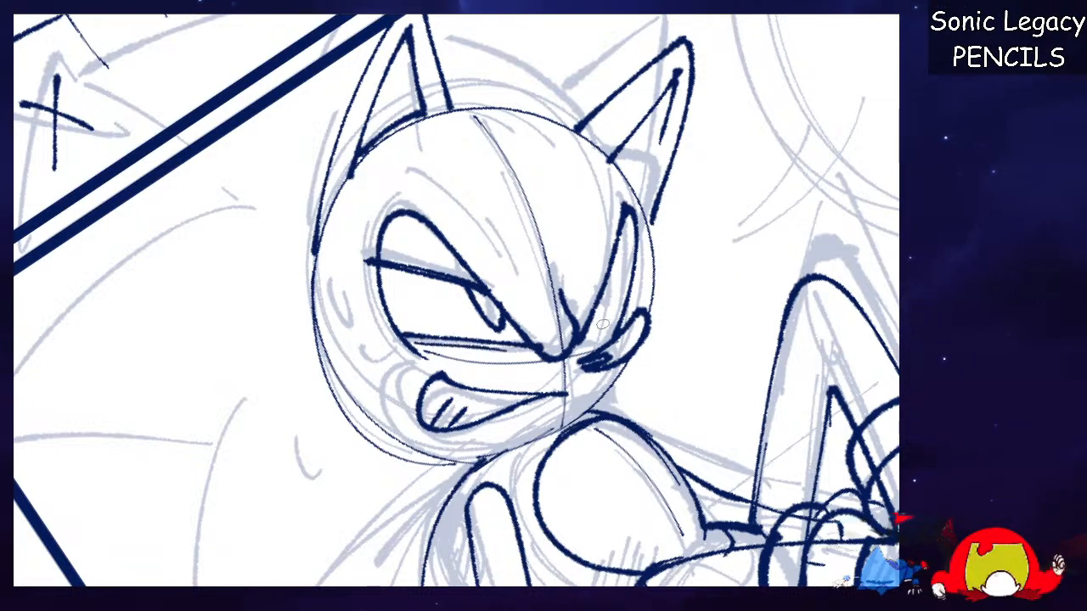
pyautogui.moveTo(591, 335); pyautogui.dragTo(615, 262)
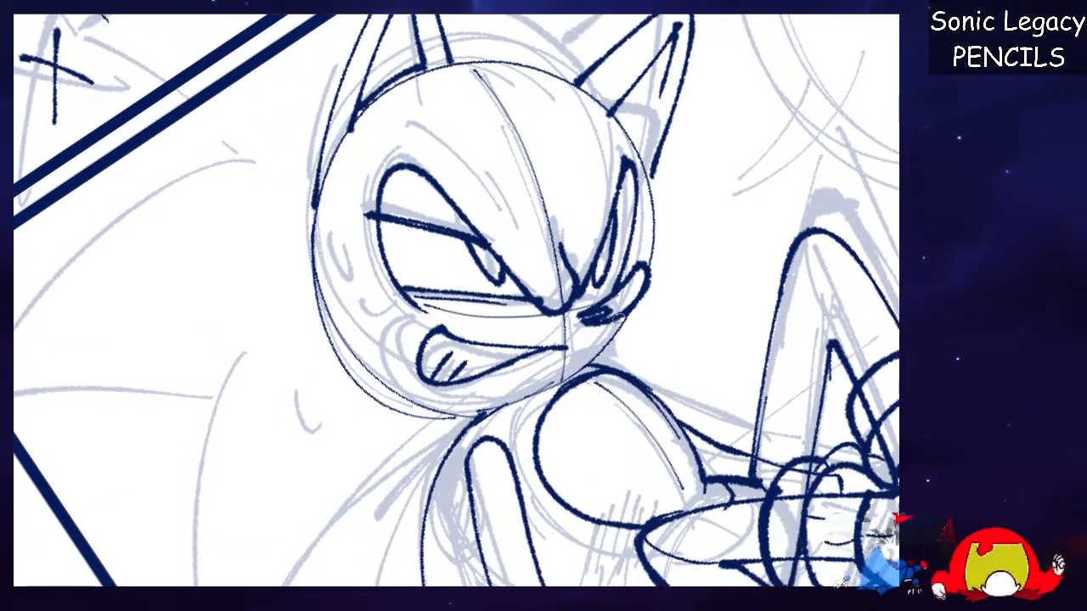
# Outline the muzzle from the nose around the chin and near cheek, and close its upper edge beneath the eye.
pyautogui.moveTo(619, 319); pyautogui.dragTo(576, 376)
pyautogui.moveTo(620, 321)
pyautogui.mouseDown()
pyautogui.moveTo(605, 361)
pyautogui.moveTo(444, 406)
pyautogui.mouseUp()
pyautogui.moveTo(415, 310); pyautogui.dragTo(460, 411)
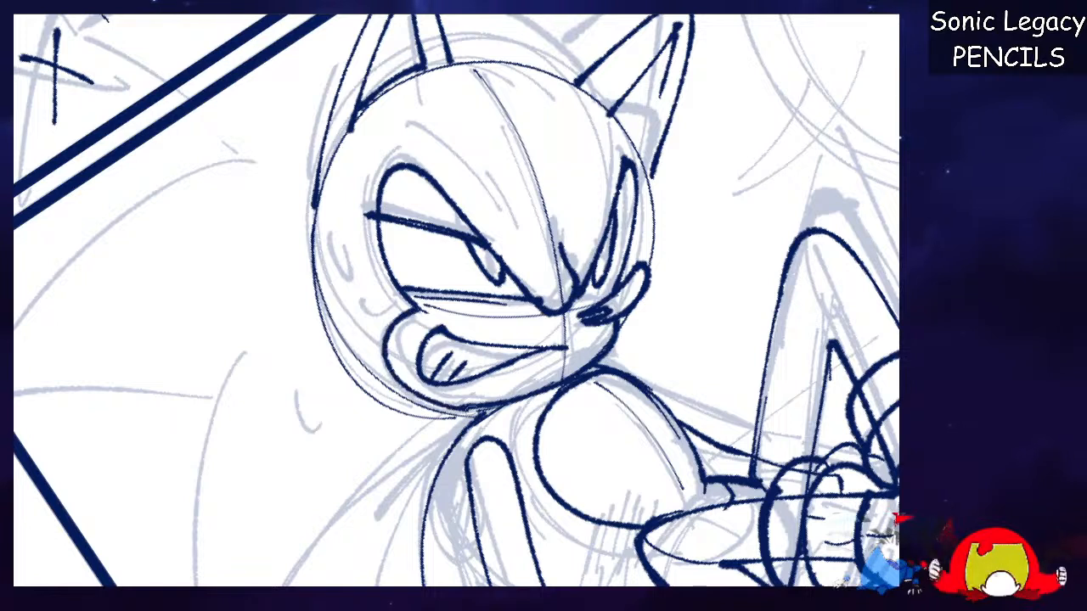
pyautogui.moveTo(432, 311); pyautogui.dragTo(562, 312)
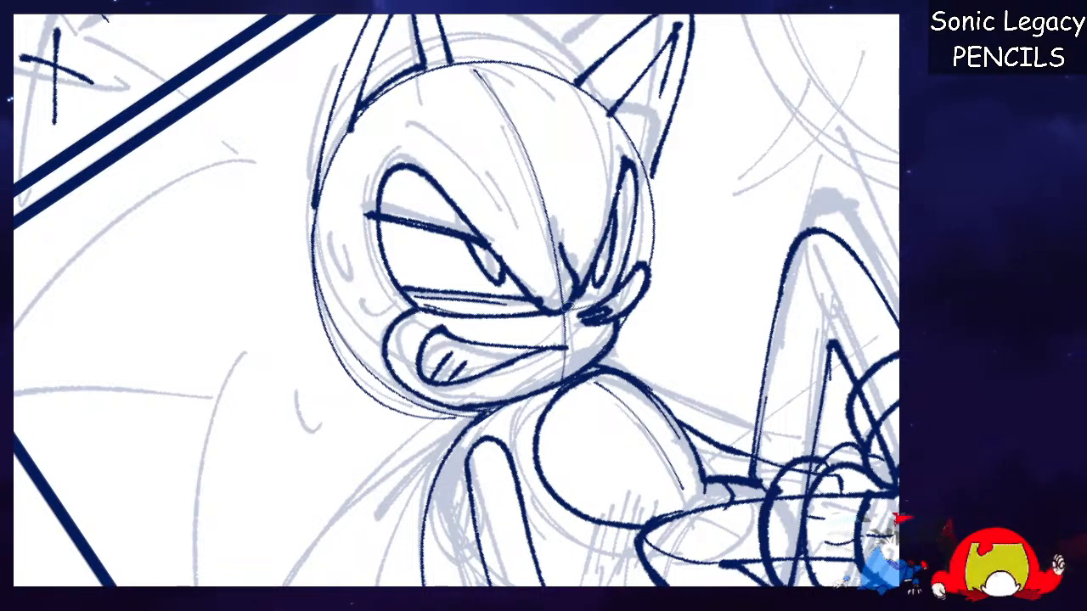
# Add curved brow ridges above both eyes, then draw the pupils and fill the nose's shaded patch solid.
pyautogui.moveTo(602, 139)
pyautogui.mouseDown()
pyautogui.moveTo(651, 199)
pyautogui.moveTo(629, 236)
pyautogui.mouseUp()
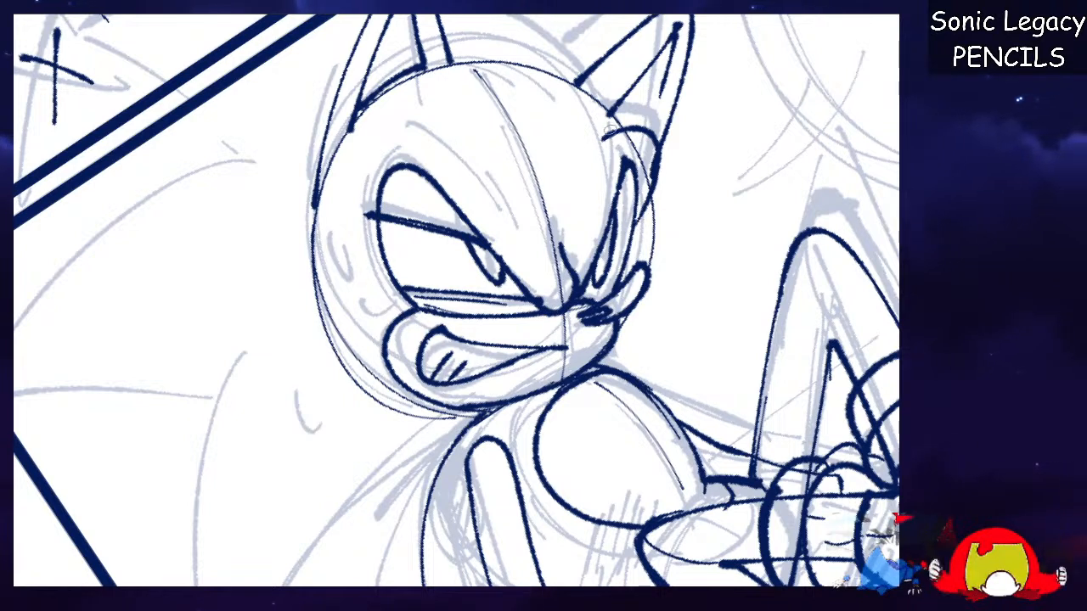
pyautogui.moveTo(398, 118); pyautogui.dragTo(507, 221)
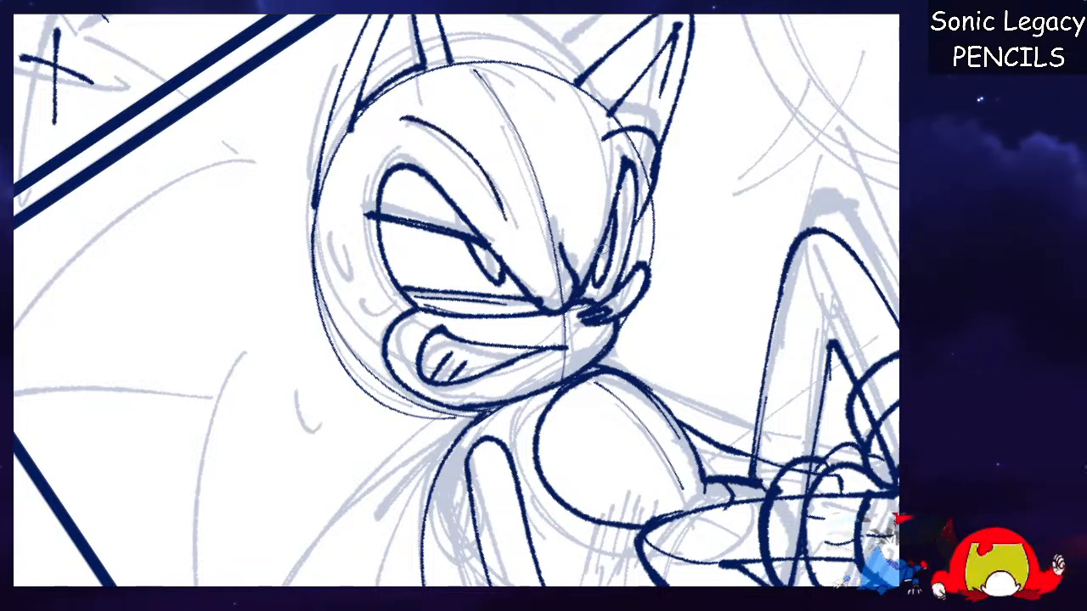
pyautogui.hotkey('ctrl', 'z')
pyautogui.moveTo(369, 133)
pyautogui.mouseDown()
pyautogui.moveTo(408, 119)
pyautogui.moveTo(516, 227)
pyautogui.mouseUp()
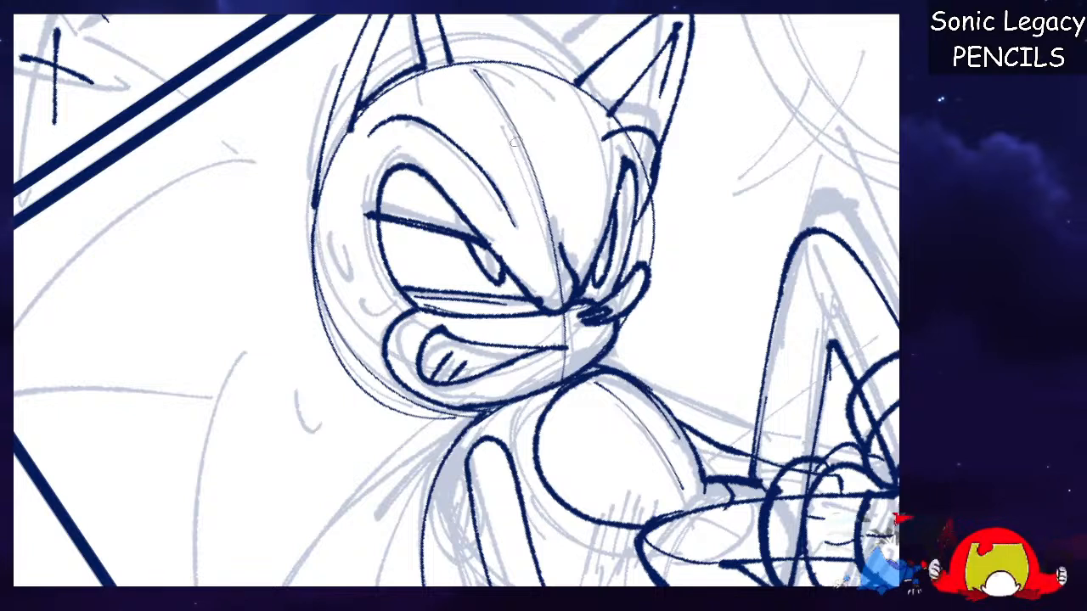
pyautogui.hotkey('ctrl', 'z')
pyautogui.moveTo(412, 121); pyautogui.dragTo(516, 227)
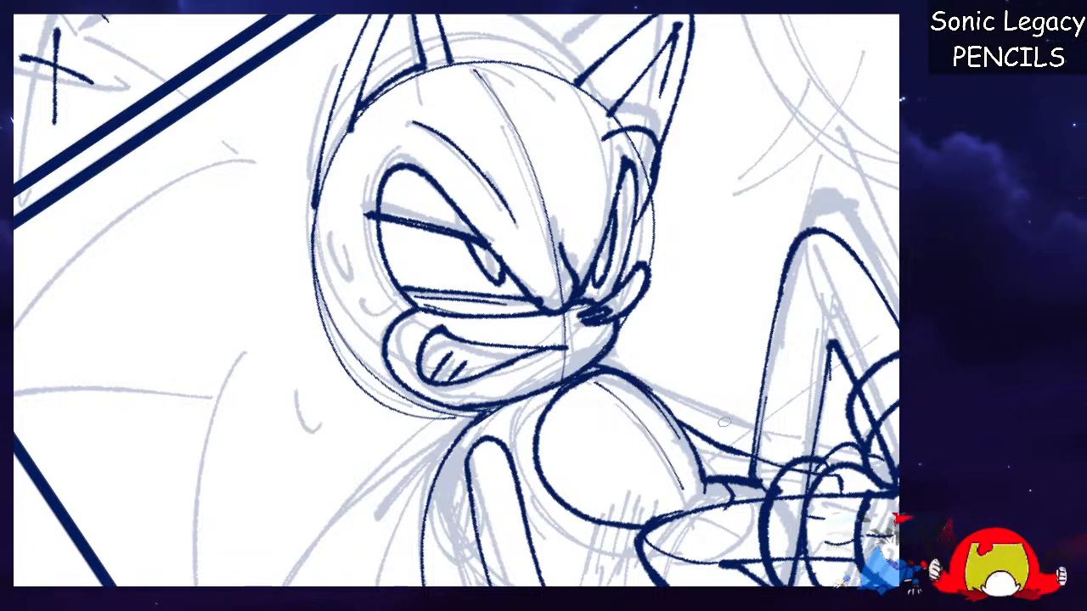
pyautogui.moveTo(587, 311); pyautogui.dragTo(599, 318)
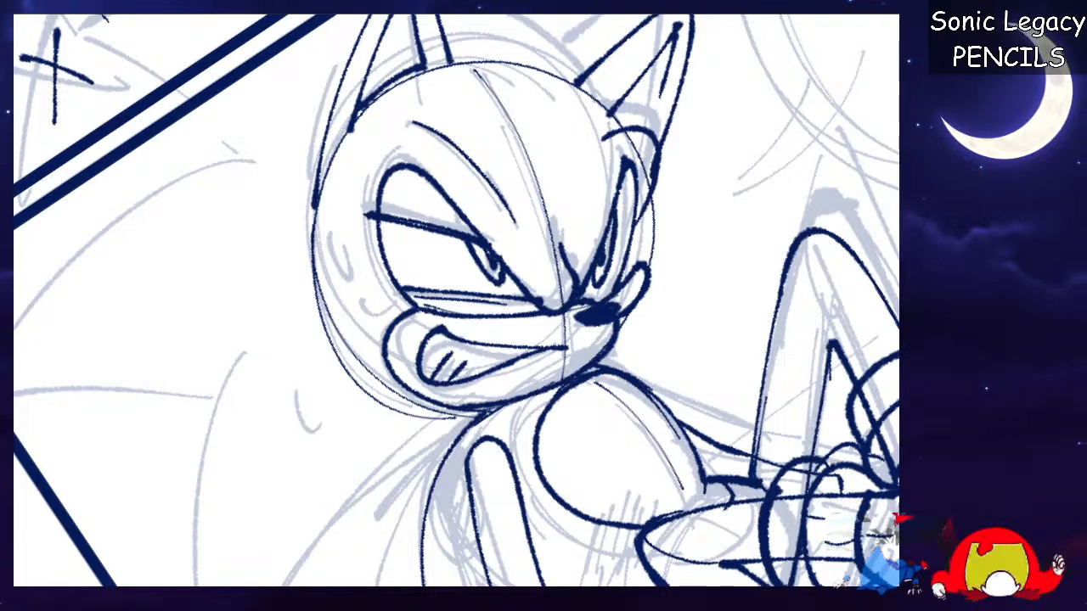
# Draw the curved top-quill edge from the near ear's tip down to the far ear.
pyautogui.press('Escape')
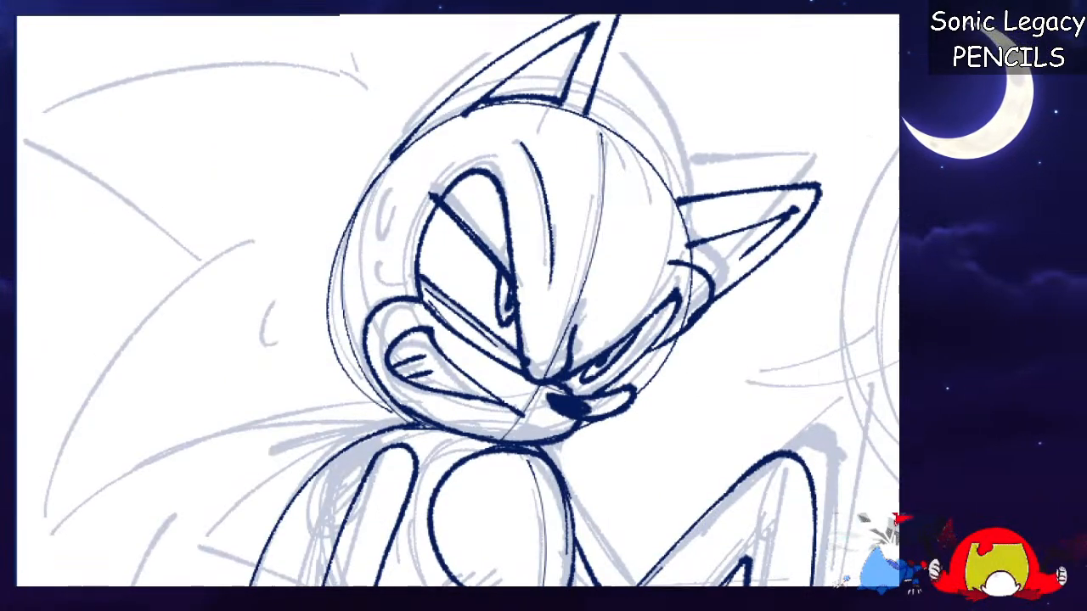
pyautogui.scroll(3, 626, 102)
pyautogui.moveTo(625, 102); pyautogui.dragTo(621, 82)
pyautogui.scroll(-5, 458, 302)
pyautogui.scroll(3, 458, 302)
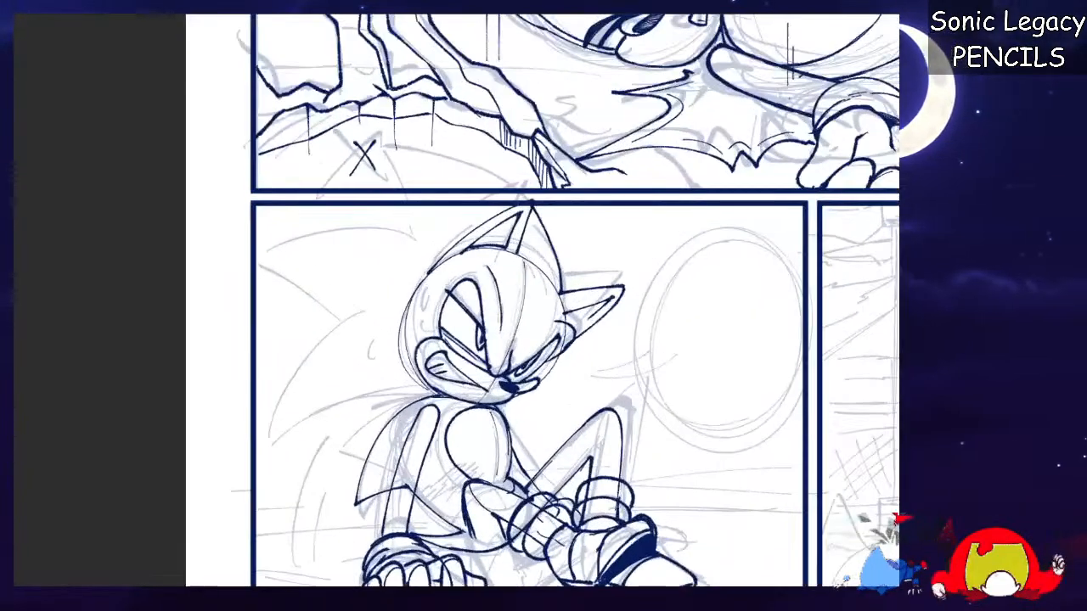
# Draw the curved edges of the middle and lower back quills over the sketch behind Sonic's head.
pyautogui.scroll(-3, 456, 301)
pyautogui.scroll(4, 457, 302)
pyautogui.press('-')
pyautogui.press('-')
pyautogui.moveTo(472, 391); pyautogui.dragTo(449, 380)
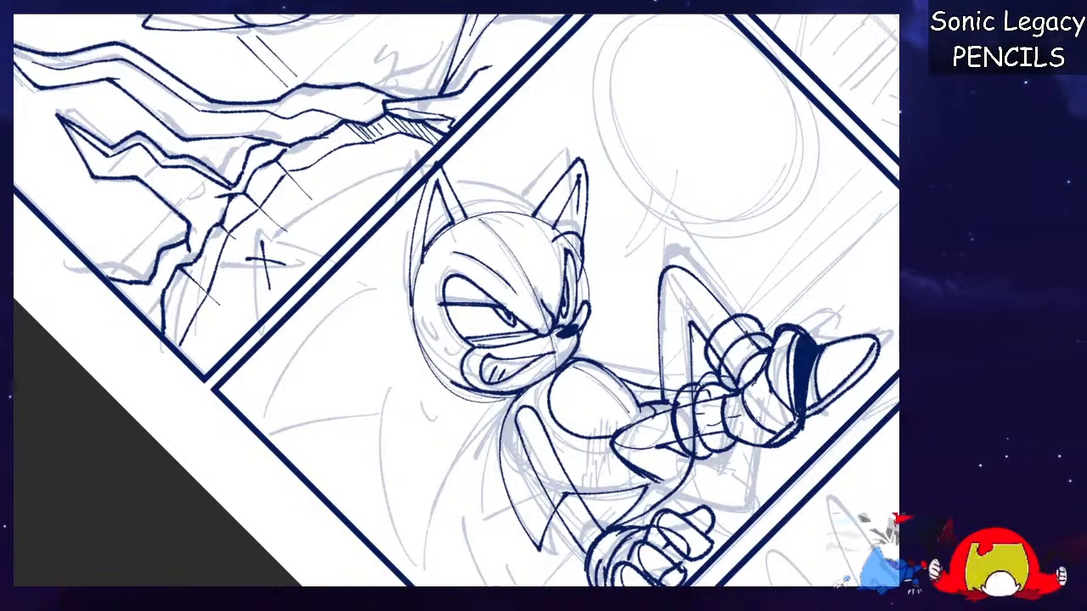
pyautogui.scroll(-5, 457, 301)
pyautogui.moveTo(397, 267)
pyautogui.mouseDown()
pyautogui.moveTo(389, 384)
pyautogui.moveTo(422, 457)
pyautogui.moveTo(516, 291)
pyautogui.moveTo(429, 435)
pyautogui.mouseUp()
pyautogui.hotkey('ctrl', 'z')
pyautogui.moveTo(384, 170)
pyautogui.mouseDown()
pyautogui.moveTo(355, 180)
pyautogui.moveTo(235, 316)
pyautogui.moveTo(394, 287)
pyautogui.mouseUp()
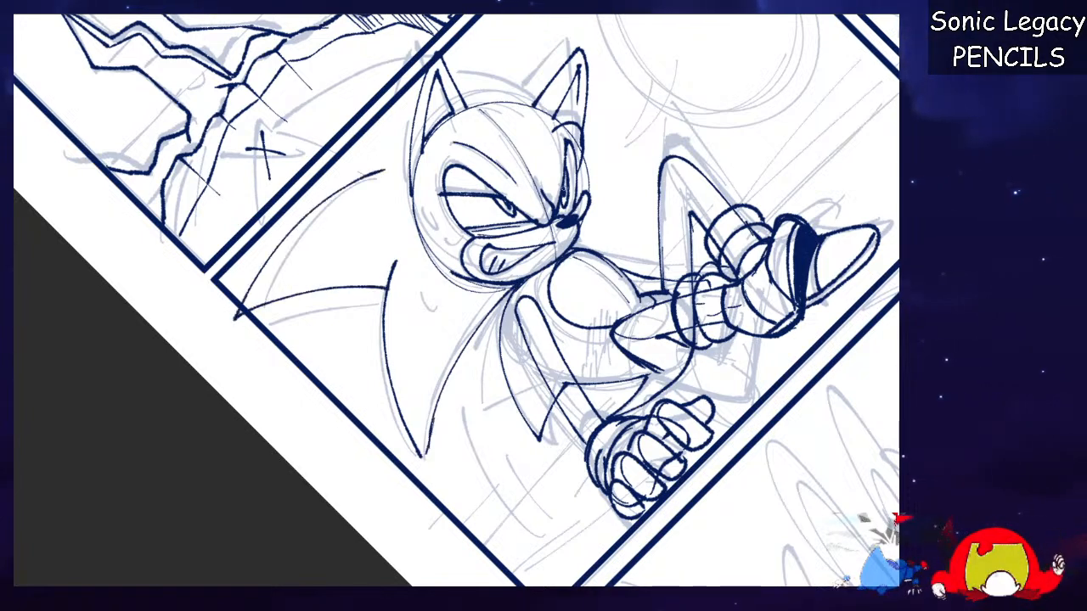
# Draw the crown line between the ears and the remaining edges of the top and lower back quills.
pyautogui.moveTo(496, 85); pyautogui.dragTo(323, 114)
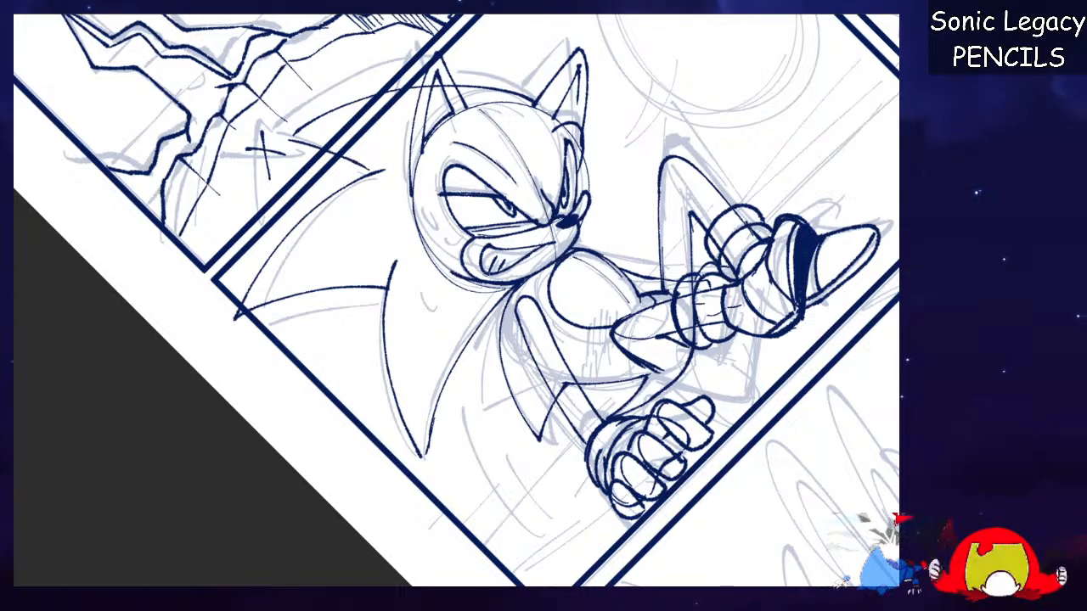
pyautogui.hotkey('ctrl', 'z')
pyautogui.moveTo(540, 102); pyautogui.dragTo(335, 87)
pyautogui.hotkey('ctrl', 'z')
pyautogui.hotkey('ctrl', 'z')
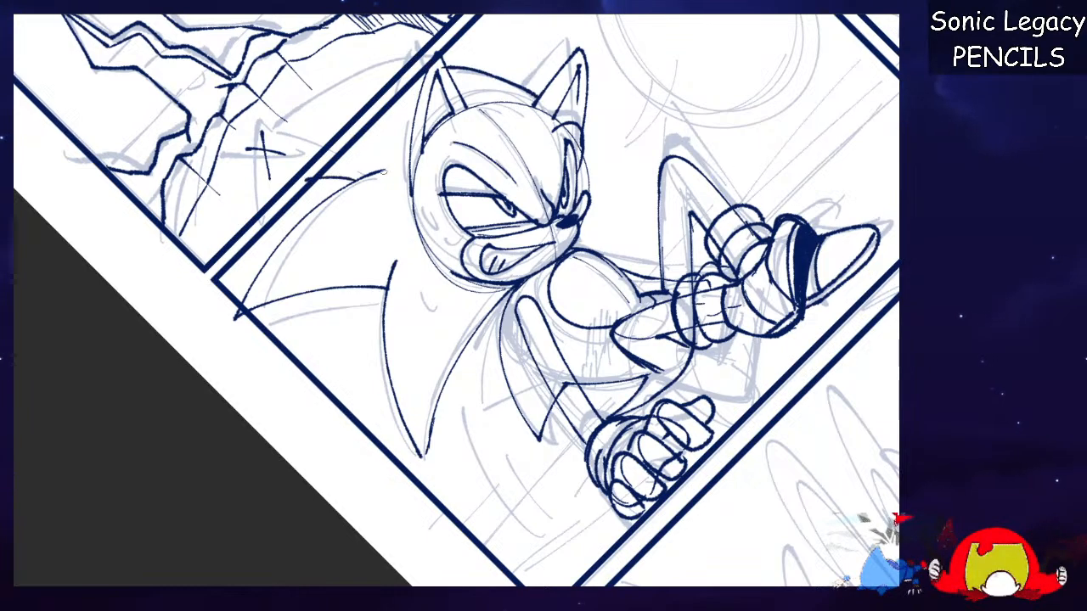
pyautogui.press('Home')
pyautogui.moveTo(527, 297); pyautogui.dragTo(240, 512)
# Examine the finished quills within the page, then the seated figure's torso, hand, socks and shoes up close.
pyautogui.hotkey('ctrl', '-')
pyautogui.hotkey('ctrl', '-')
pyautogui.hotkey('ctrl', '-')
pyautogui.hotkey('ctrl', '+')
pyautogui.hotkey('ctrl', '+')
pyautogui.moveTo(510, 289)
pyautogui.mouseDown()
pyautogui.moveTo(478, 308)
pyautogui.moveTo(458, 352)
pyautogui.mouseUp()
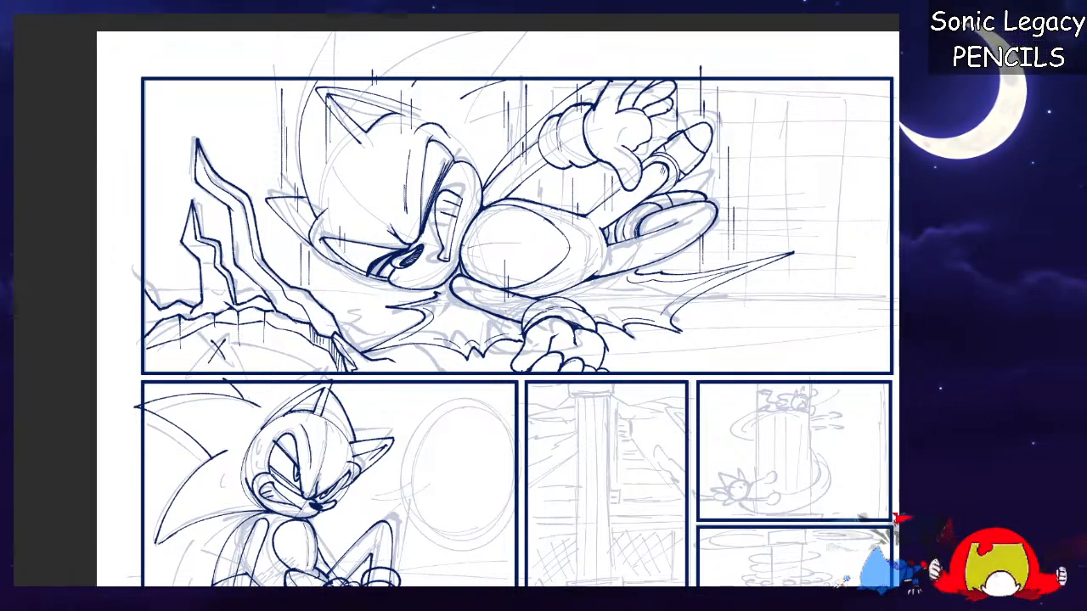
pyautogui.moveTo(459, 408); pyautogui.dragTo(500, 246)
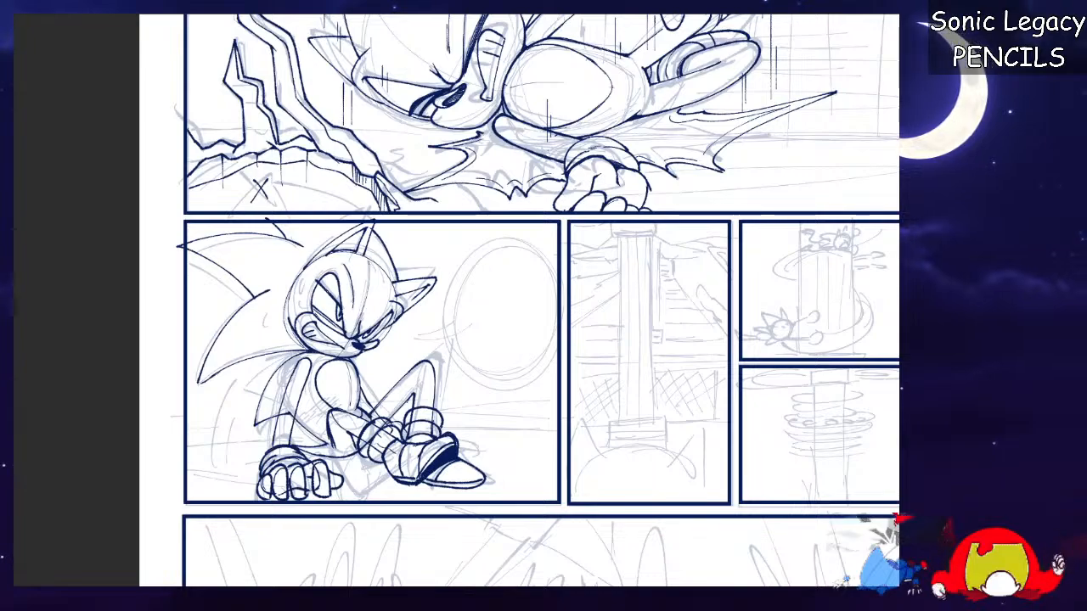
pyautogui.moveTo(458, 382); pyautogui.dragTo(522, 265)
pyautogui.scroll(8, 433, 251)
pyautogui.scroll(-5, 459, 274)
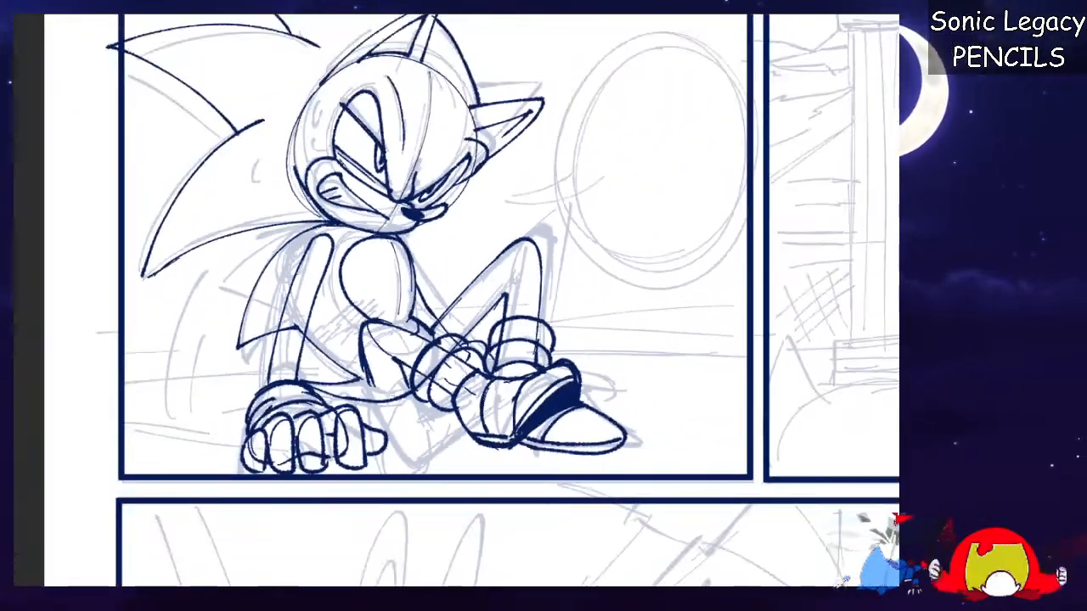
pyautogui.scroll(1, 468, 295)
pyautogui.scroll(4, 456, 300)
pyautogui.scroll(-4, 456, 300)
pyautogui.hscroll(-2, 456, 300)
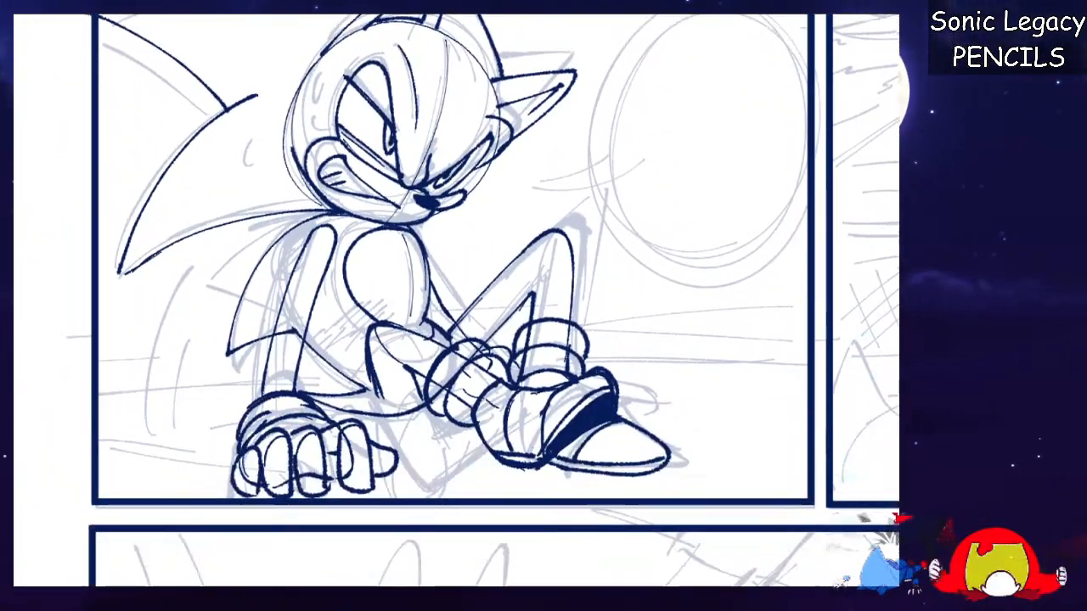
pyautogui.scroll(4, 458, 301)
pyautogui.scroll(-2, 459, 302)
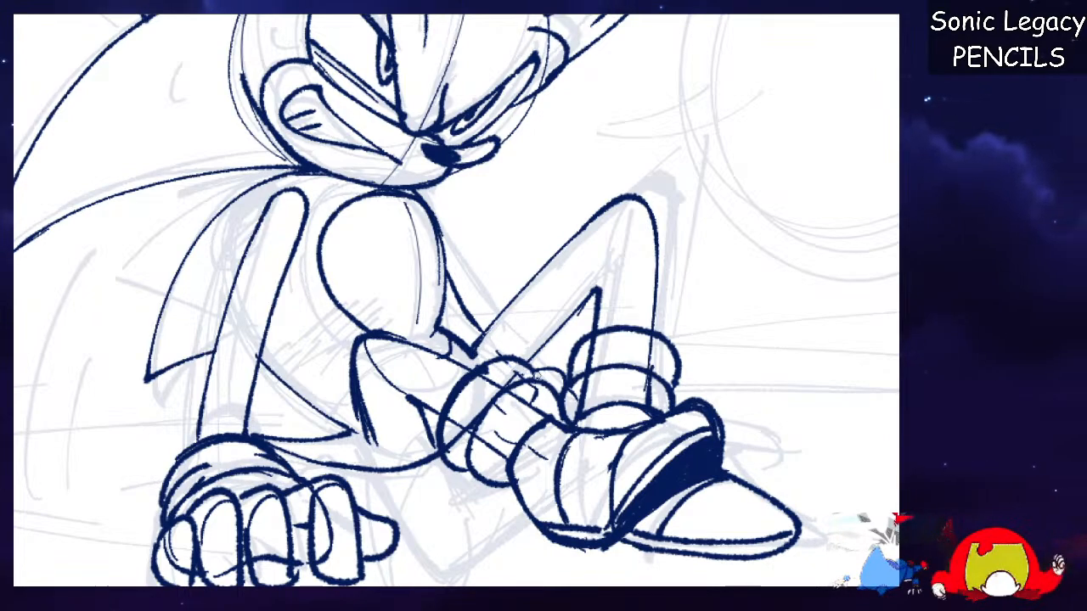
# Erase the leg lines showing through the foreground ankle's sock cuff and thin the cuff's inner curve.
pyautogui.hotkey('ctrl', '+')
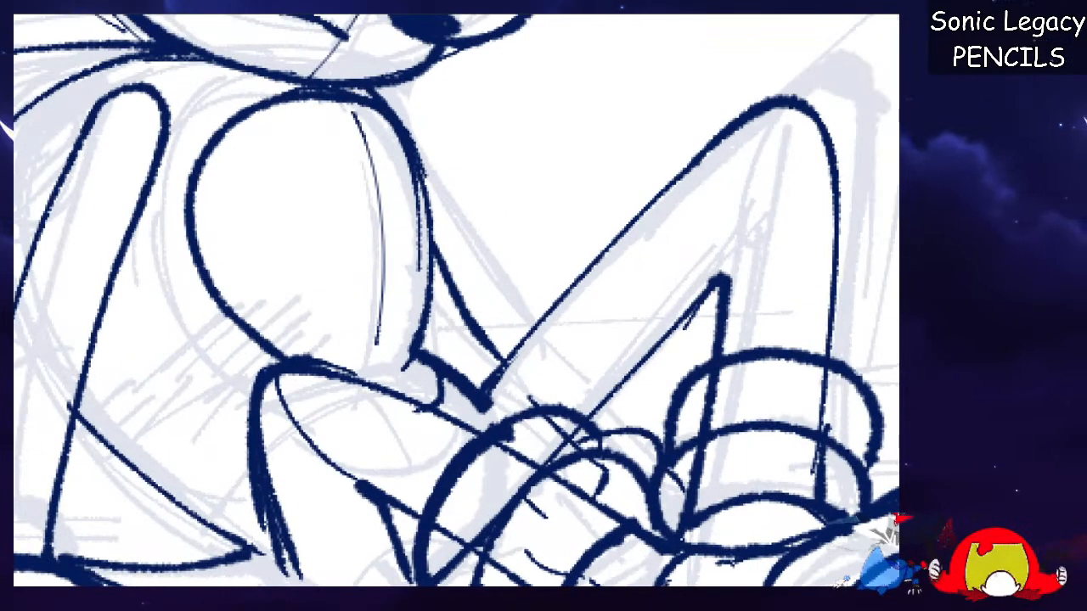
pyautogui.press('Down')
pyautogui.press('Down')
pyautogui.press('Down')
pyautogui.press('Right')
pyautogui.press('Right')
pyautogui.press('Right')
pyautogui.press('Left')
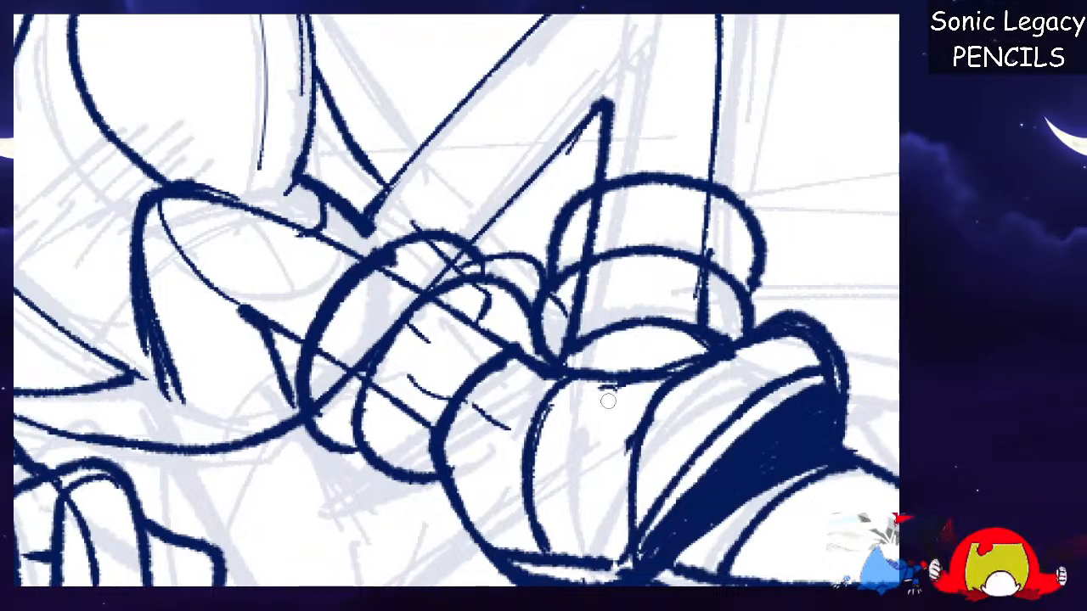
pyautogui.press('Down')
pyautogui.press('Down')
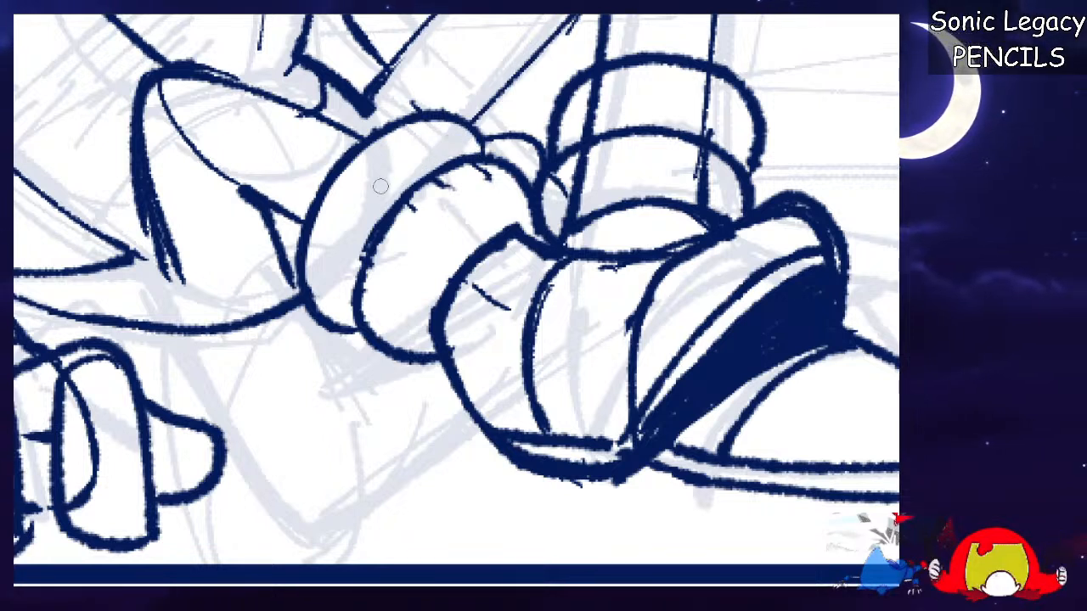
pyautogui.moveTo(486, 174); pyautogui.dragTo(379, 292)
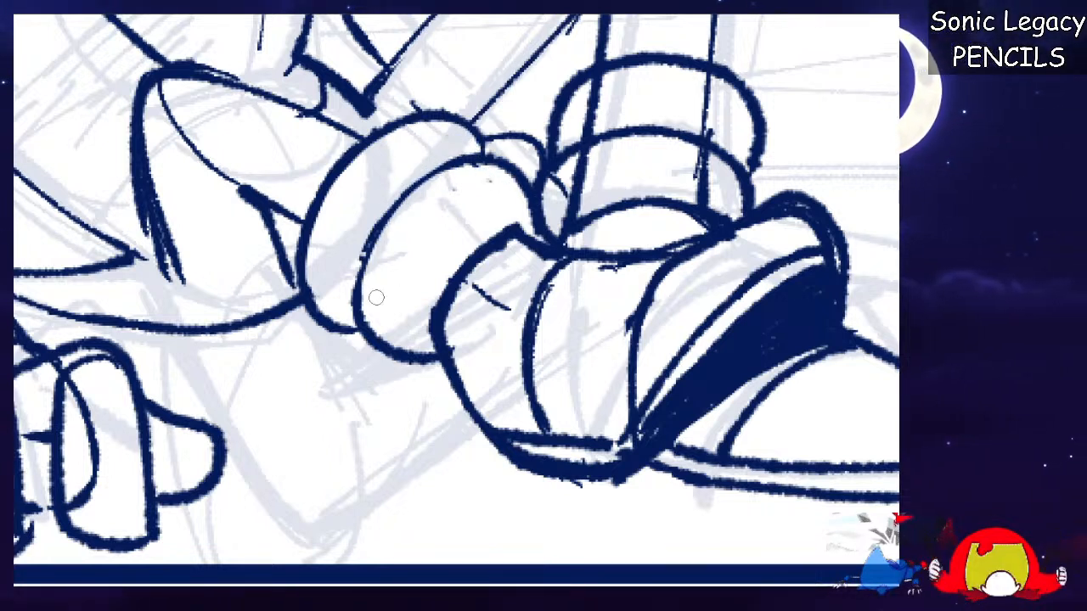
# Erase the upper part of the curve dividing the foreground sock's two folds, leaving only its lower end.
pyautogui.moveTo(429, 173)
pyautogui.mouseDown()
pyautogui.moveTo(349, 284)
pyautogui.moveTo(380, 226)
pyautogui.mouseUp()
pyautogui.moveTo(428, 185); pyautogui.dragTo(507, 194)
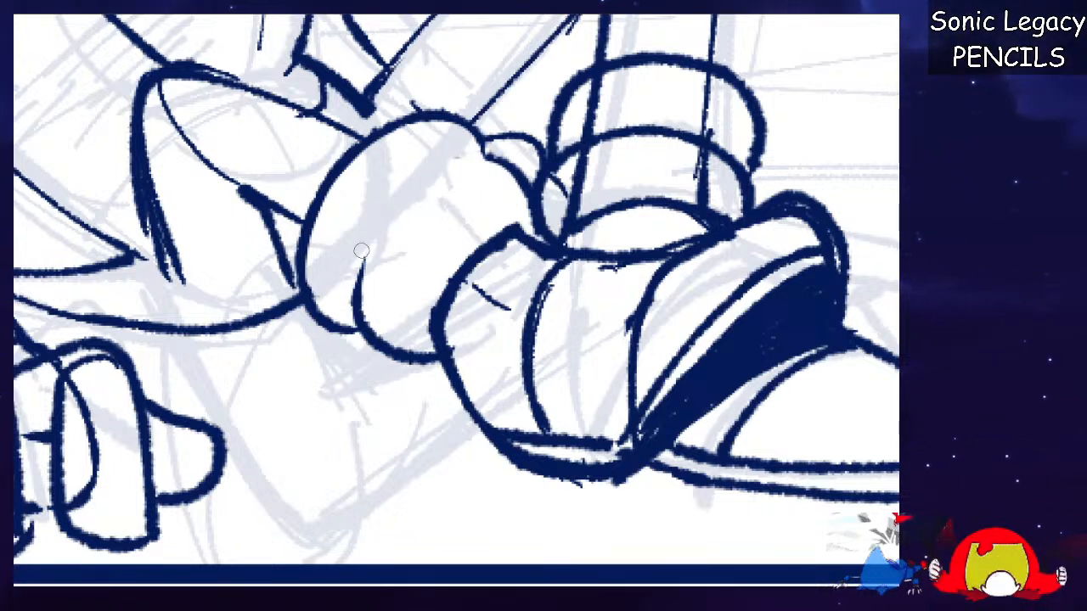
pyautogui.moveTo(355, 318); pyautogui.dragTo(358, 281)
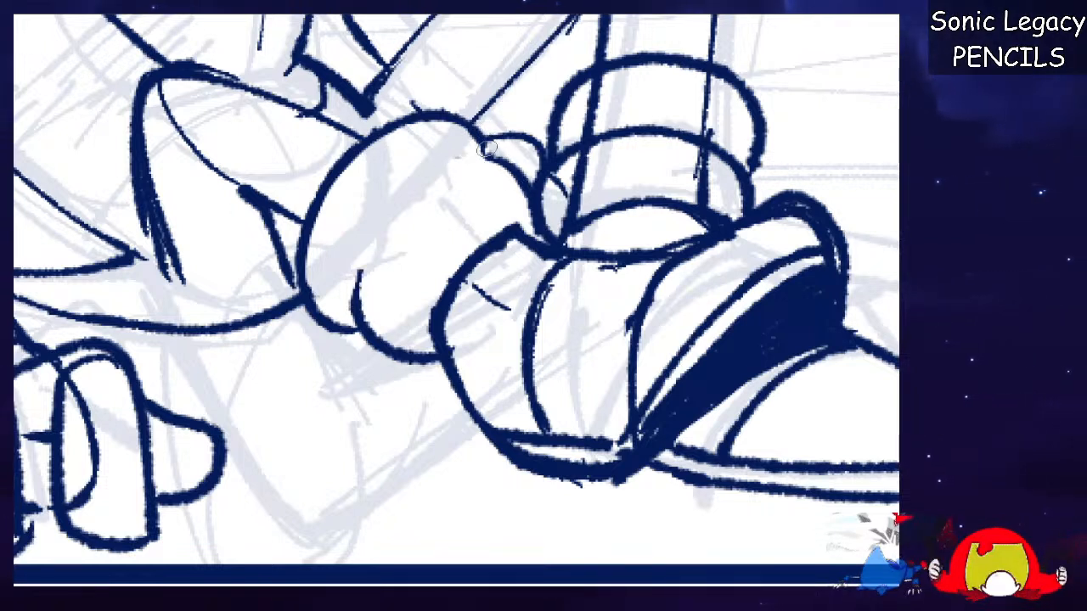
# Redraw the foreground sock's fold with a short upper line, small crease strokes and reinforced outer edges.
pyautogui.moveTo(418, 335); pyautogui.dragTo(535, 228)
pyautogui.moveTo(449, 159); pyautogui.dragTo(529, 173)
pyautogui.moveTo(474, 124); pyautogui.dragTo(494, 155)
pyautogui.moveTo(341, 159); pyautogui.dragTo(315, 342)
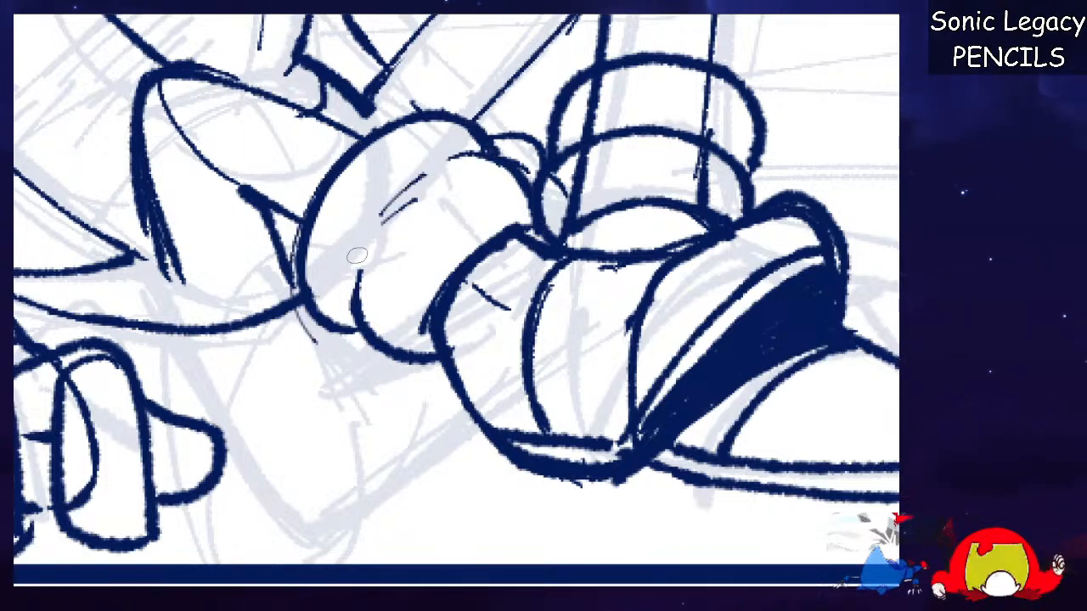
pyautogui.hotkey('ctrl', '-')
pyautogui.hotkey('ctrl', '-')
pyautogui.hotkey('ctrl', '-')
pyautogui.hotkey('ctrl', '-')
pyautogui.hotkey('ctrl', '+')
pyautogui.hotkey('ctrl', '+')
pyautogui.hotkey('ctrl', '+')
pyautogui.hotkey('ctrl', '+')
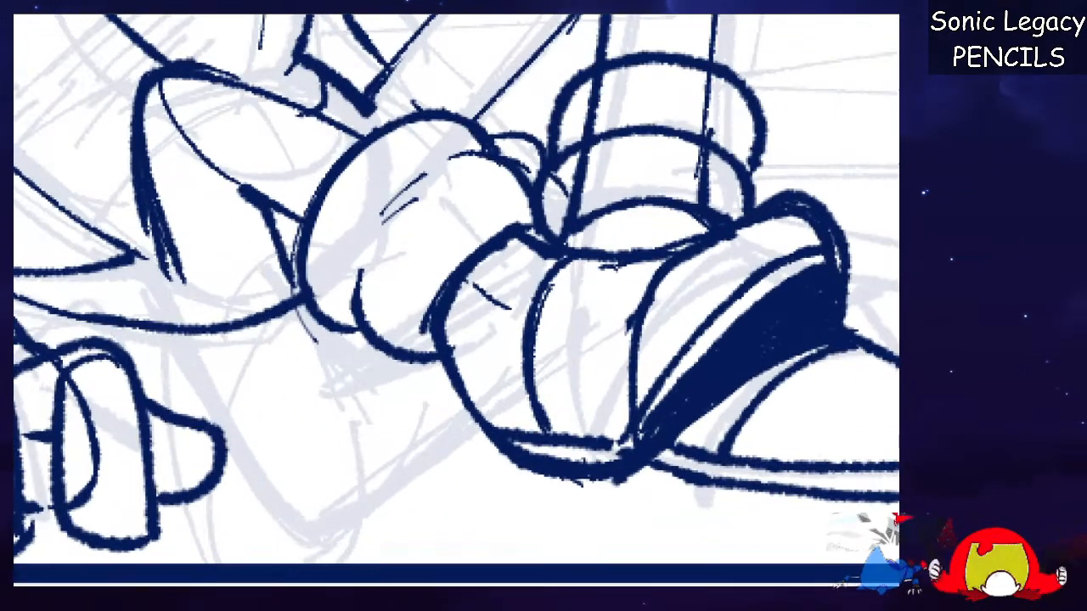
# Erase the foreground shoe's old opening edge and redraw it with the strap curves extended up to the ankle.
pyautogui.hotkey('ctrl', '-')
pyautogui.hscroll(2, 836, 238)
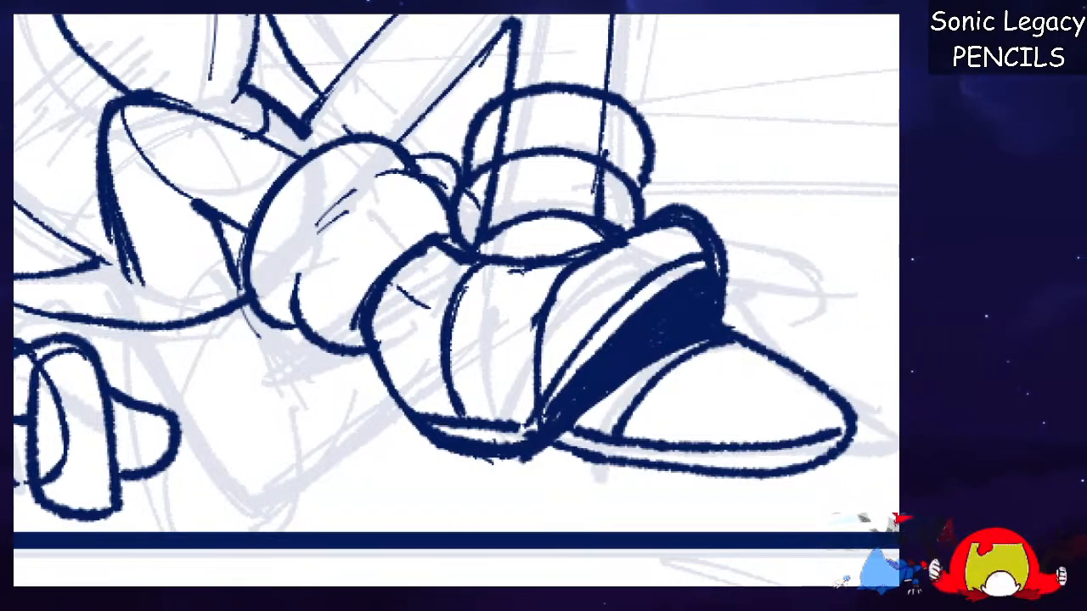
pyautogui.press('r')
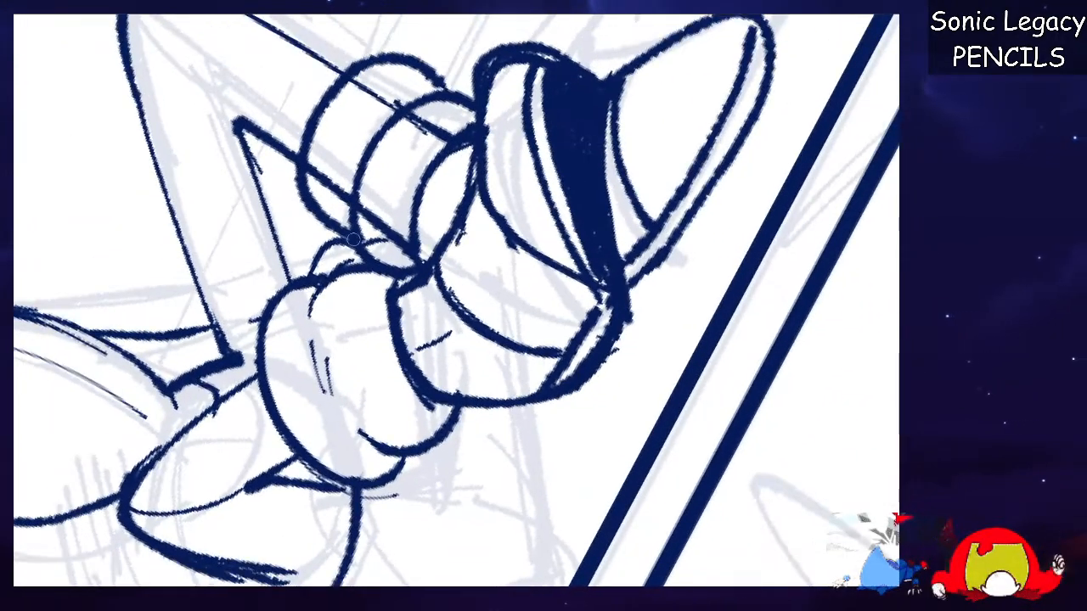
pyautogui.moveTo(501, 81)
pyautogui.mouseDown()
pyautogui.moveTo(478, 182)
pyautogui.moveTo(406, 294)
pyautogui.mouseUp()
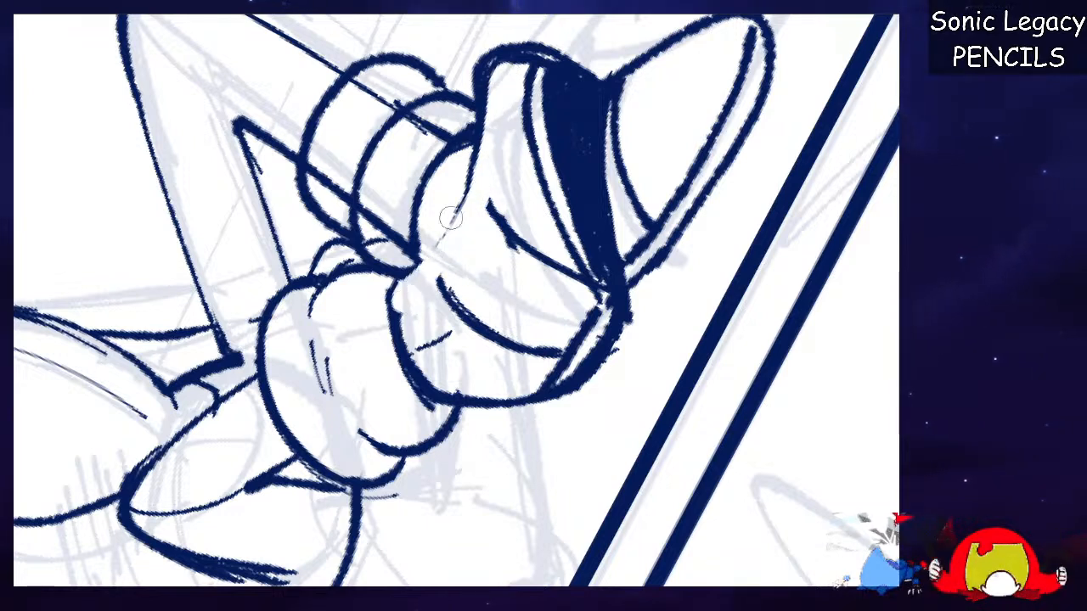
pyautogui.moveTo(447, 221); pyautogui.dragTo(497, 113)
pyautogui.moveTo(409, 289); pyautogui.dragTo(409, 316)
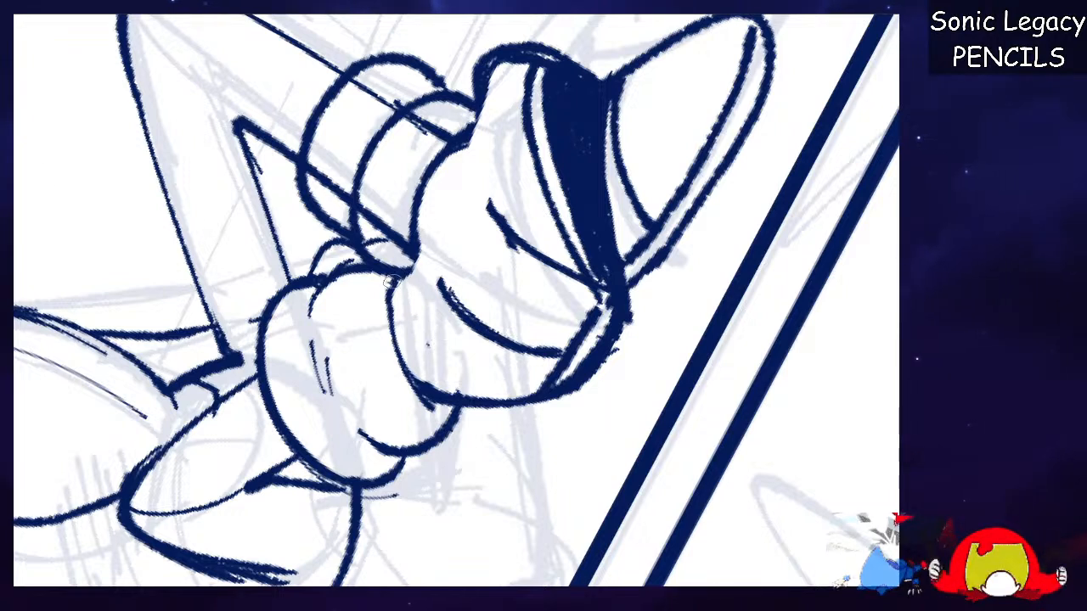
pyautogui.moveTo(423, 253); pyautogui.dragTo(470, 174)
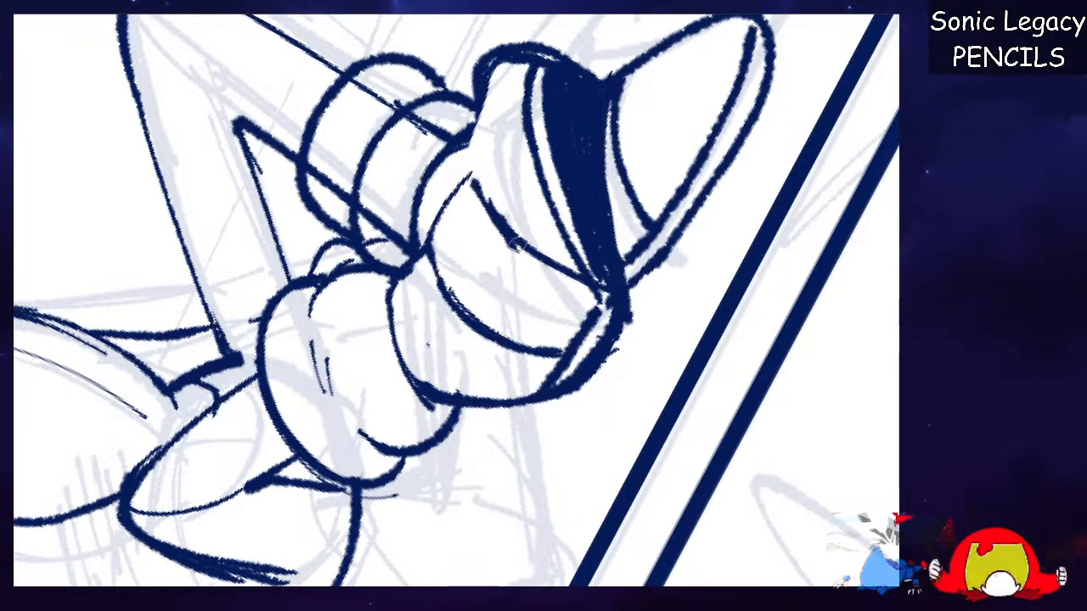
pyautogui.moveTo(473, 133); pyautogui.dragTo(554, 283)
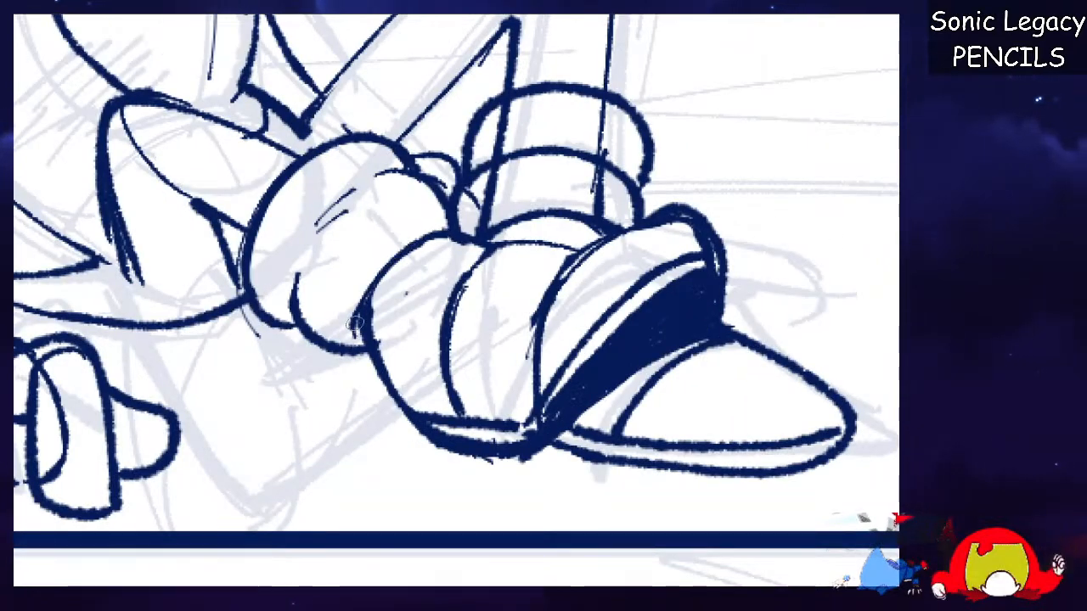
# Erase the foreground shoe's heel outline together with the sock's crease strokes and lower fold.
pyautogui.moveTo(356, 323); pyautogui.dragTo(403, 254)
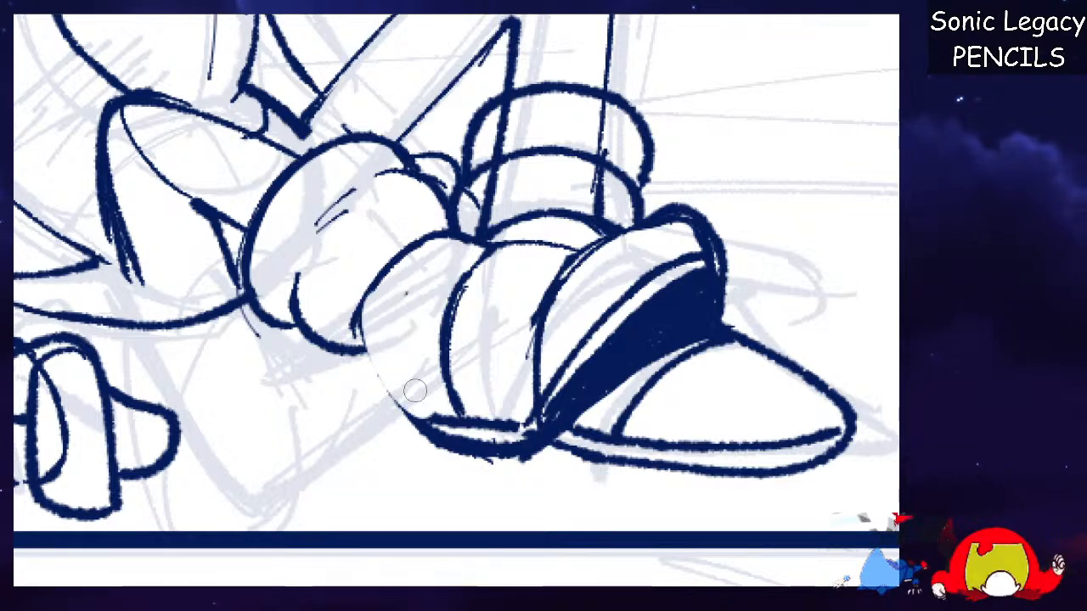
pyautogui.moveTo(356, 325)
pyautogui.mouseDown()
pyautogui.moveTo(383, 272)
pyautogui.moveTo(437, 230)
pyautogui.mouseUp()
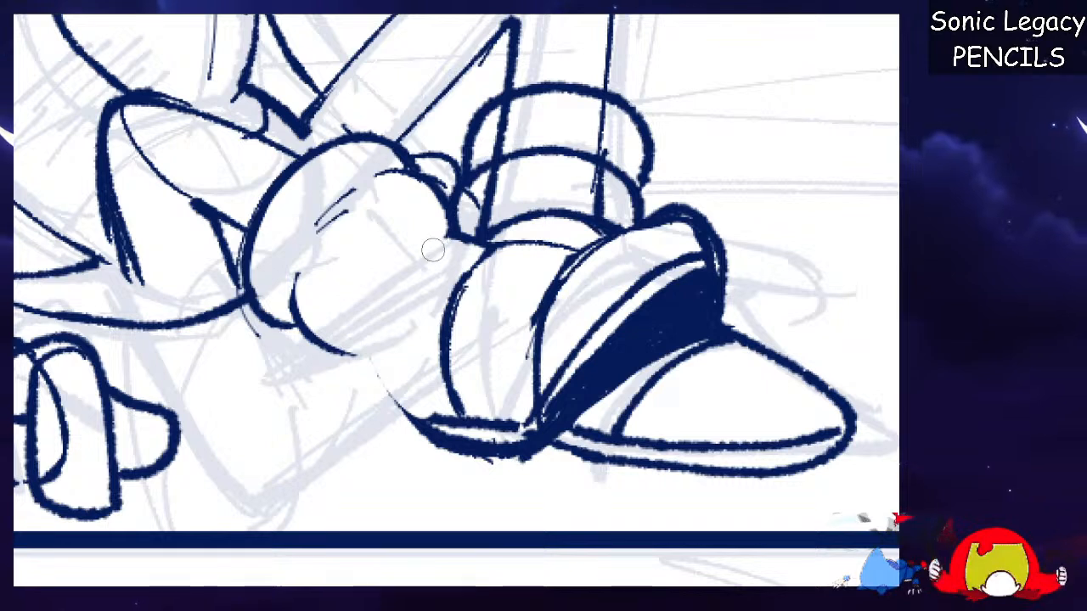
pyautogui.moveTo(415, 180)
pyautogui.mouseDown()
pyautogui.moveTo(451, 257)
pyautogui.moveTo(394, 176)
pyautogui.moveTo(325, 223)
pyautogui.mouseUp()
pyautogui.moveTo(287, 274)
pyautogui.mouseDown()
pyautogui.moveTo(306, 326)
pyautogui.moveTo(355, 355)
pyautogui.mouseUp()
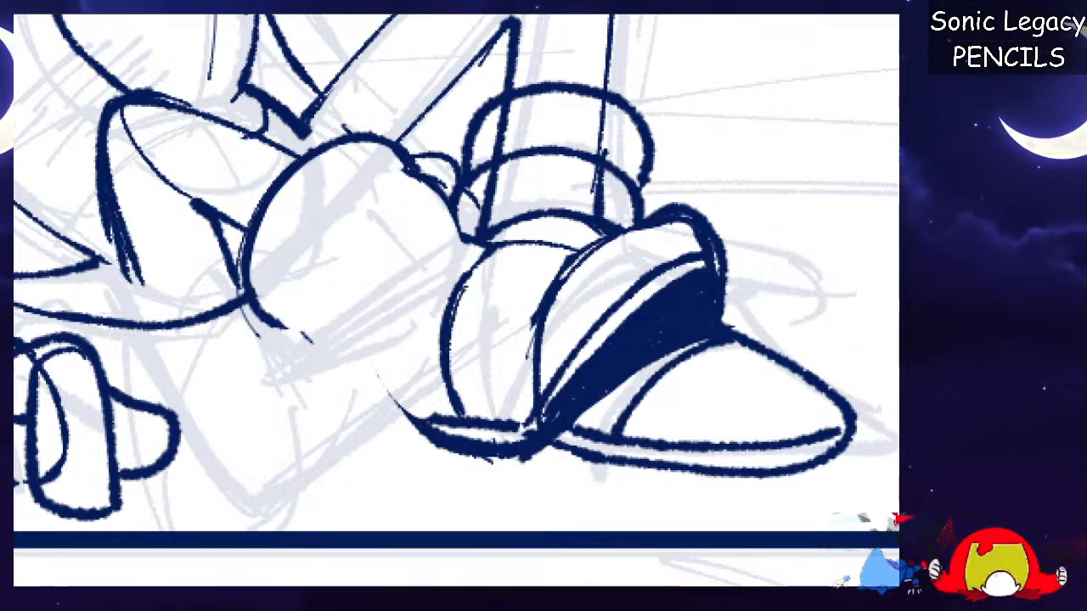
# Redraw the foreground shoe's rounded heel outline from the ankle down to the sole.
pyautogui.moveTo(274, 324); pyautogui.dragTo(346, 371)
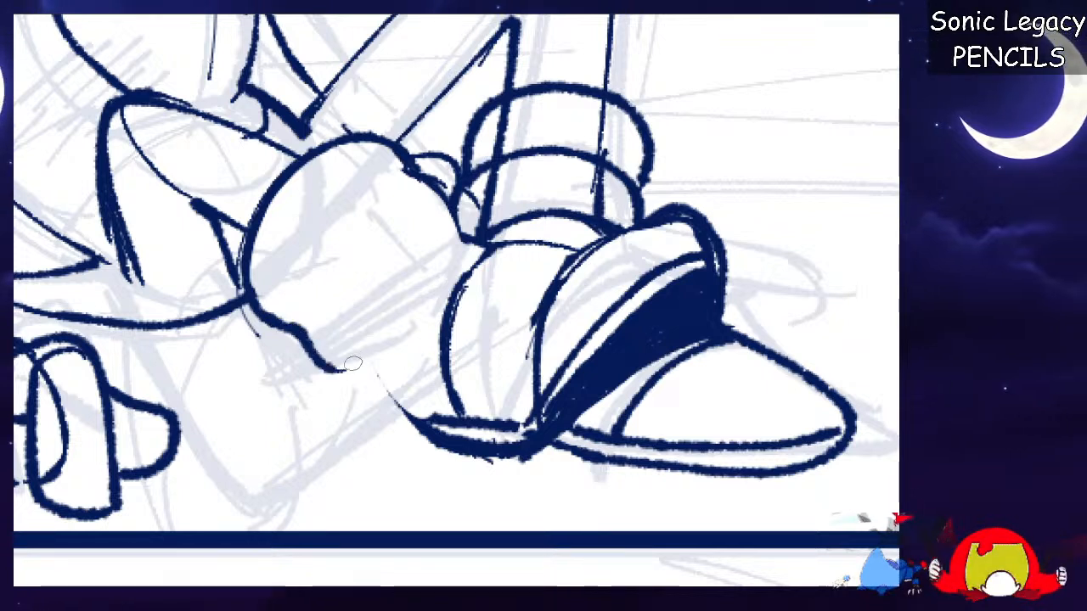
pyautogui.hotkey('ctrl', 'z')
pyautogui.moveTo(465, 237)
pyautogui.mouseDown()
pyautogui.moveTo(350, 340)
pyautogui.moveTo(429, 420)
pyautogui.mouseUp()
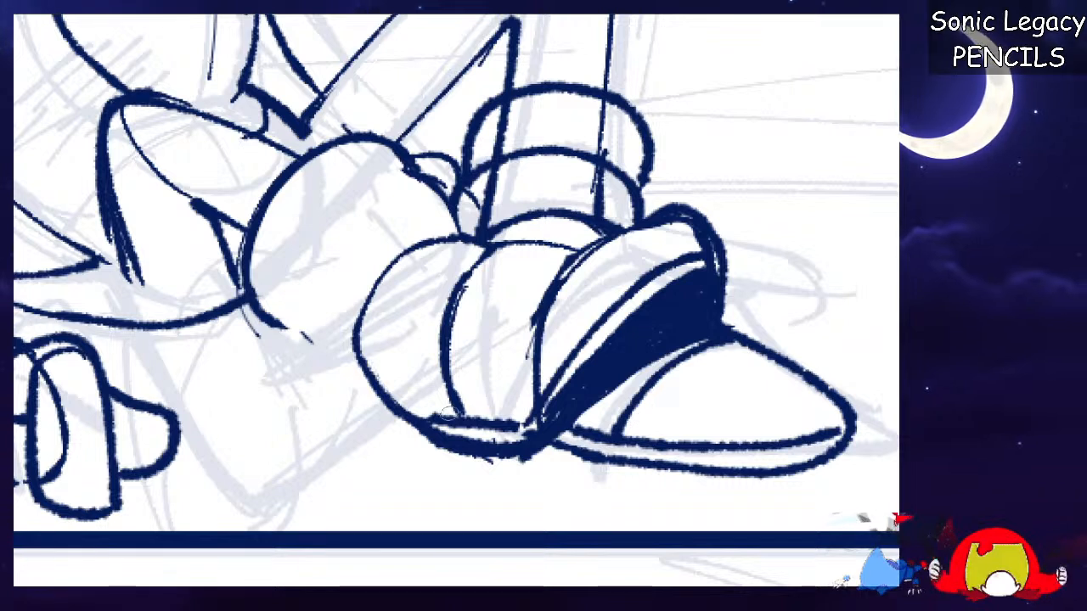
pyautogui.moveTo(294, 281)
pyautogui.mouseDown()
pyautogui.moveTo(364, 384)
pyautogui.moveTo(295, 260)
pyautogui.moveTo(371, 367)
pyautogui.mouseUp()
pyautogui.hotkey('ctrl', 'z')
pyautogui.hotkey('ctrl', 'z')
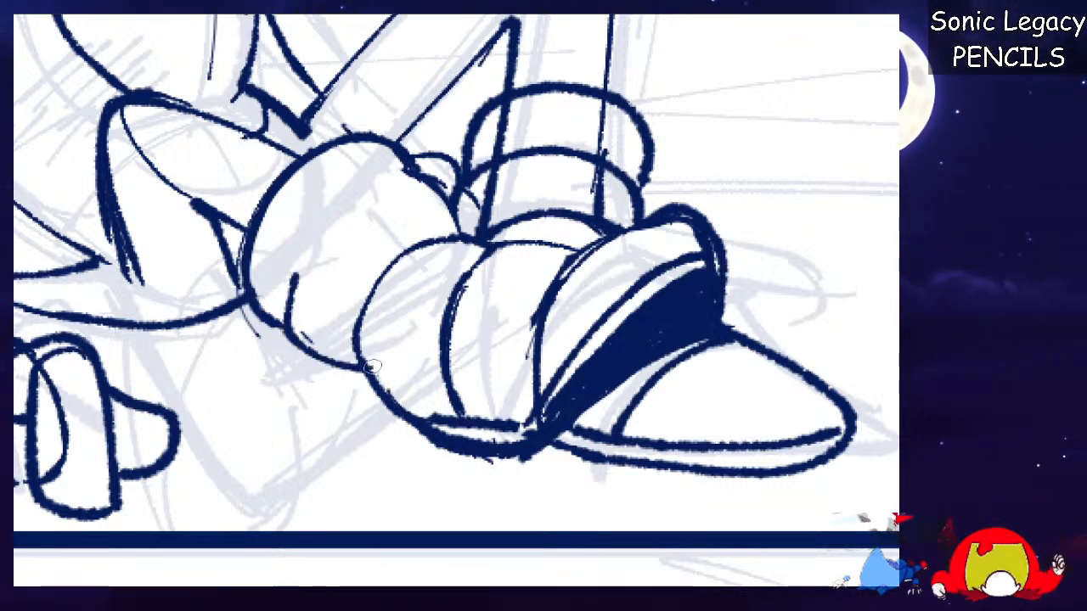
pyautogui.moveTo(377, 189)
pyautogui.mouseDown()
pyautogui.moveTo(452, 205)
pyautogui.moveTo(474, 250)
pyautogui.mouseUp()
pyautogui.moveTo(425, 187)
pyautogui.mouseDown()
pyautogui.moveTo(300, 167)
pyautogui.moveTo(263, 228)
pyautogui.mouseUp()
pyautogui.scroll(-5, 456, 298)
pyautogui.scroll(5, 456, 299)
pyautogui.hotkey('ctrl', 'z')
pyautogui.hotkey('ctrl', 'z')
pyautogui.hotkey('ctrl', 'z')
# Draw the foreground sock's second fold between the cuff and the heel, with its dividing curve and underside.
pyautogui.moveTo(541, 153); pyautogui.dragTo(623, 273)
pyautogui.scroll(2, 456, 299)
pyautogui.scroll(1, 456, 299)
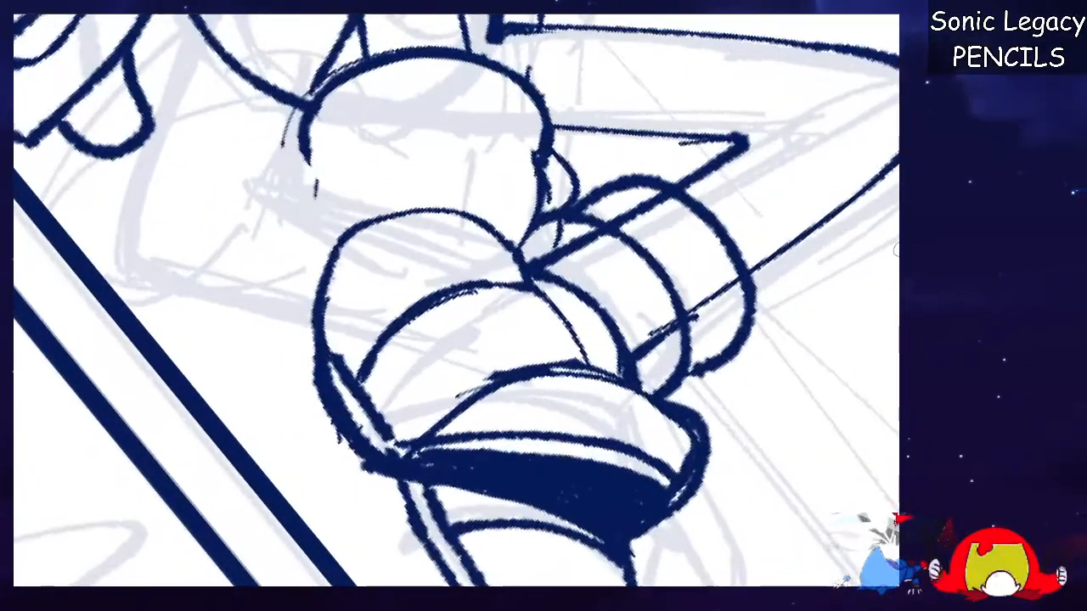
pyautogui.scroll(2, 456, 299)
pyautogui.moveTo(623, 272); pyautogui.dragTo(609, 228)
pyautogui.scroll(-3, 456, 299)
pyautogui.scroll(4, 456, 299)
pyautogui.scroll(1, 456, 299)
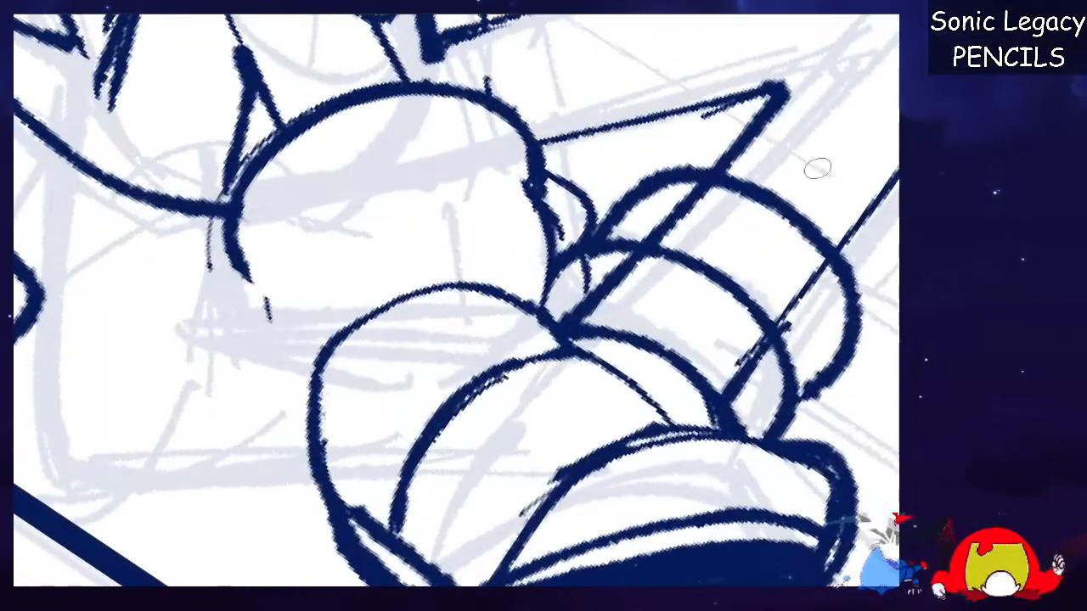
pyautogui.moveTo(501, 544); pyautogui.dragTo(826, 111)
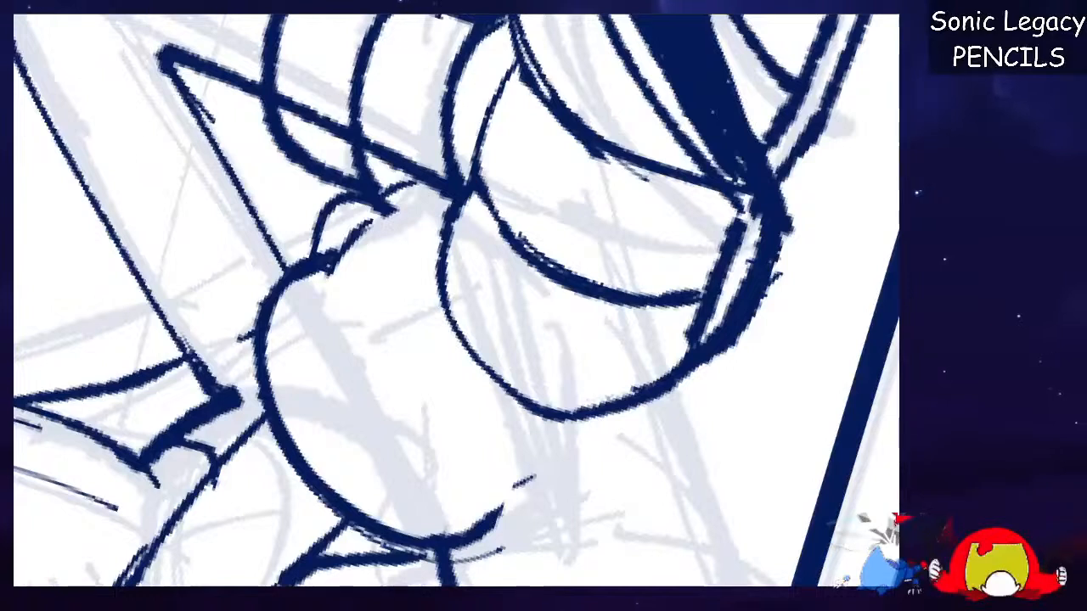
pyautogui.moveTo(458, 193)
pyautogui.mouseDown()
pyautogui.moveTo(378, 222)
pyautogui.moveTo(350, 386)
pyautogui.mouseUp()
pyautogui.moveTo(448, 477)
pyautogui.mouseDown()
pyautogui.moveTo(652, 394)
pyautogui.moveTo(449, 461)
pyautogui.mouseUp()
pyautogui.hotkey('ctrl', 'z')
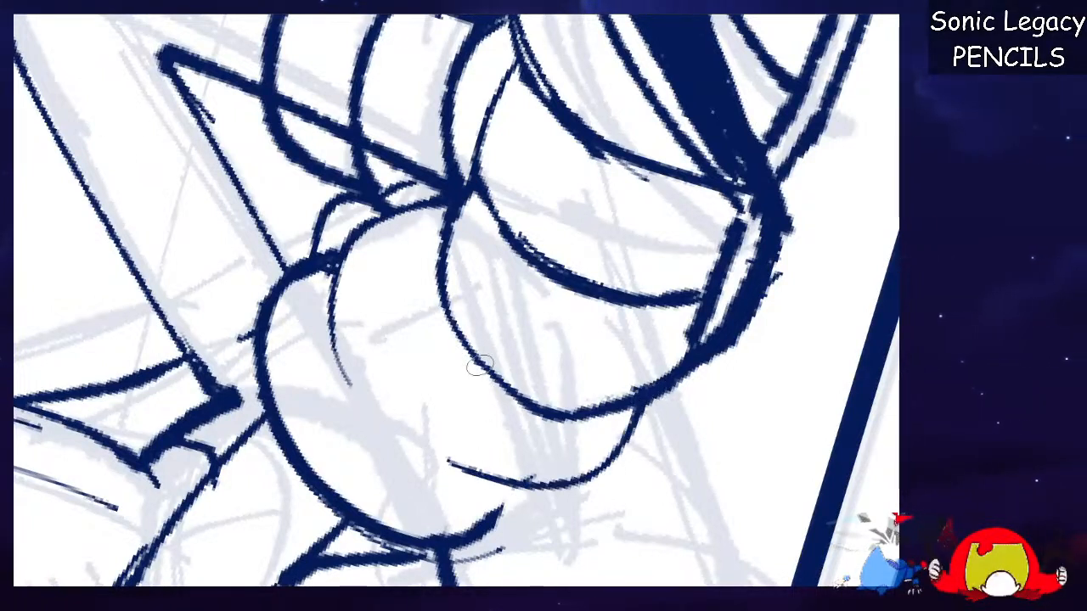
# Join the sock cuff to its second fold, thicken the fold's outline and add crease strokes beside the heel.
pyautogui.moveTo(544, 414); pyautogui.dragTo(606, 431)
pyautogui.moveTo(519, 481); pyautogui.dragTo(467, 540)
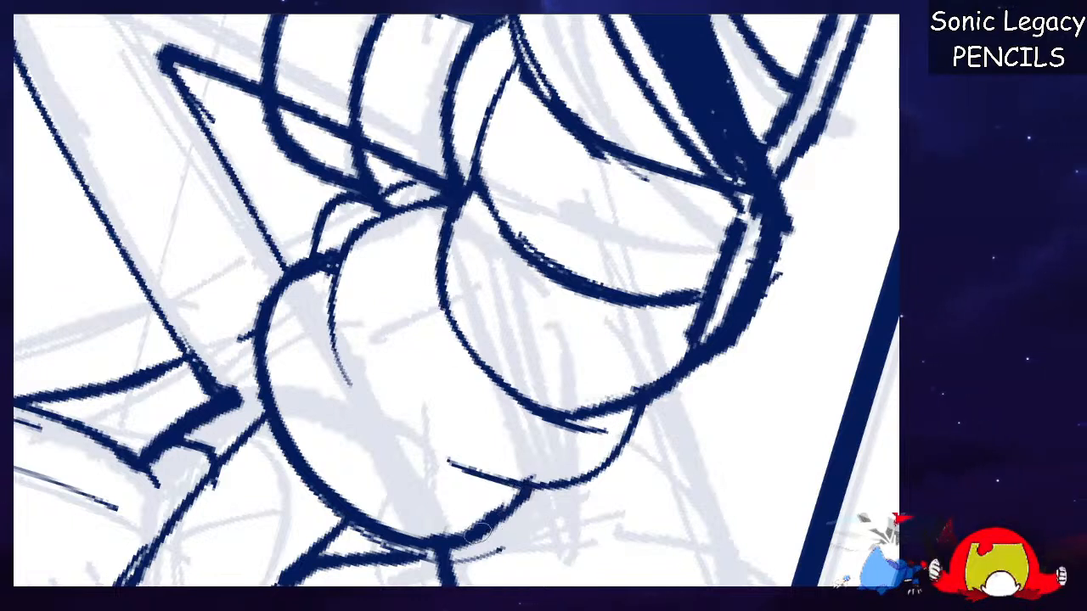
pyautogui.moveTo(334, 257)
pyautogui.mouseDown()
pyautogui.moveTo(457, 206)
pyautogui.moveTo(344, 348)
pyautogui.moveTo(370, 390)
pyautogui.mouseUp()
pyautogui.moveTo(528, 489); pyautogui.dragTo(637, 404)
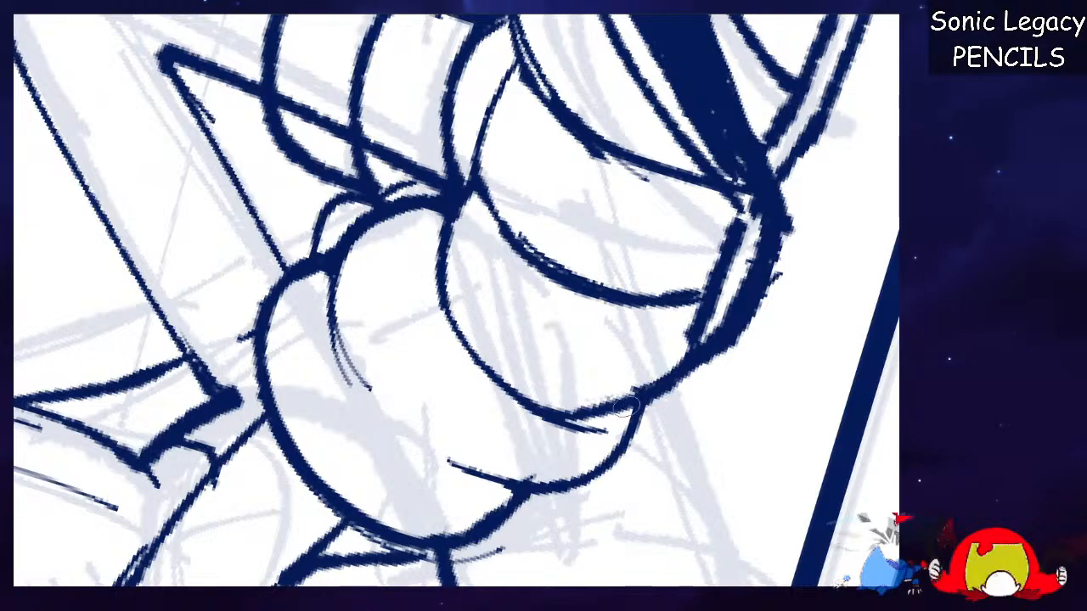
# Erase the leg lines crossing the rear sock's cuff and the middle of its fold line.
pyautogui.moveTo(380, 384); pyautogui.dragTo(417, 457)
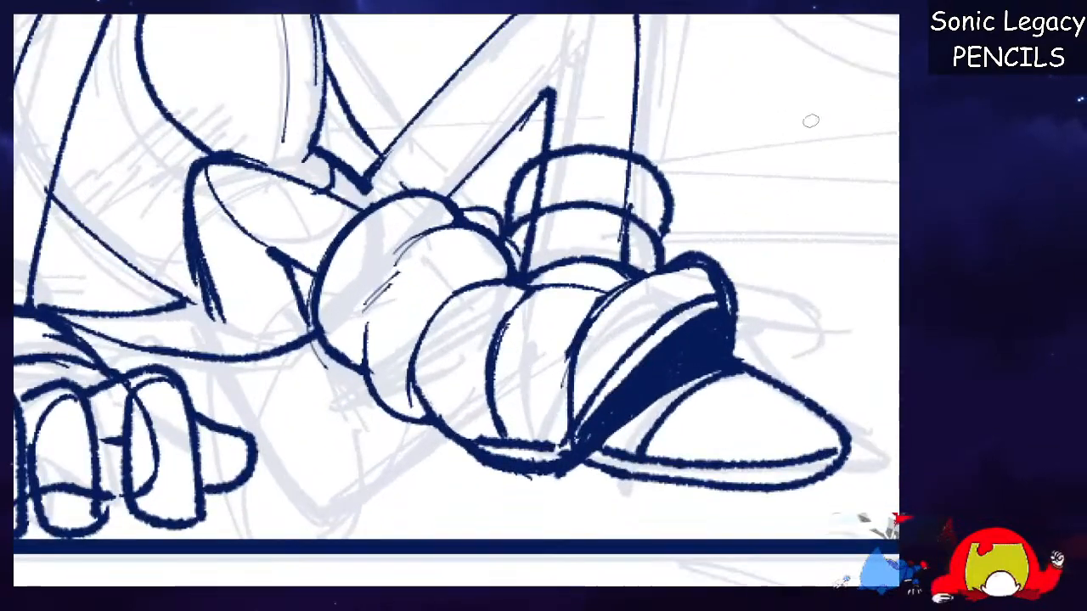
pyautogui.moveTo(412, 371)
pyautogui.mouseDown()
pyautogui.moveTo(474, 285)
pyautogui.moveTo(421, 328)
pyautogui.moveTo(492, 278)
pyautogui.mouseUp()
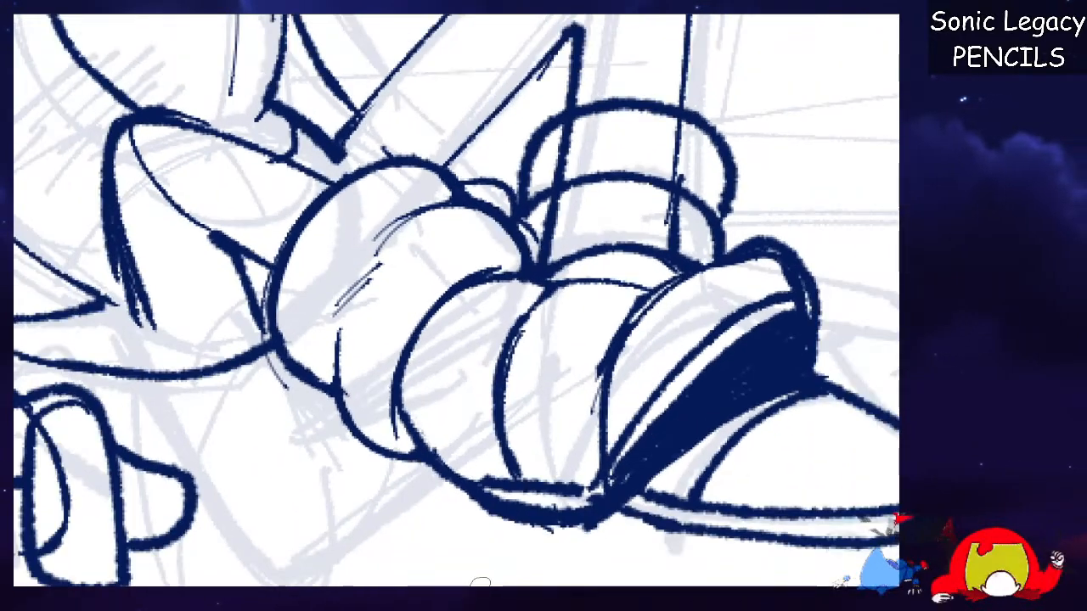
pyautogui.moveTo(513, 591); pyautogui.dragTo(532, 591)
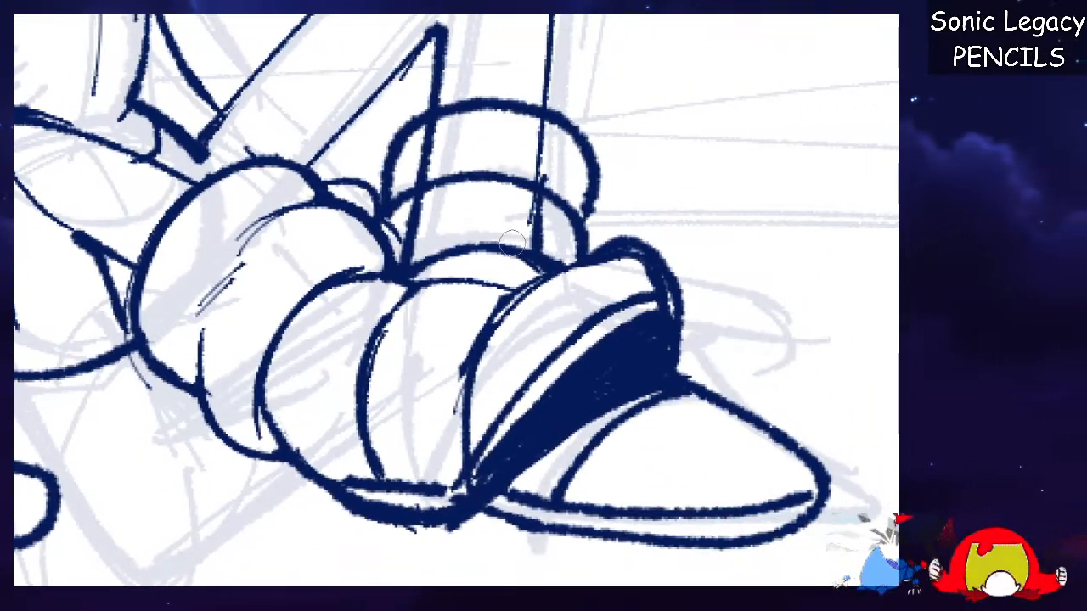
pyautogui.moveTo(411, 221); pyautogui.dragTo(406, 250)
pyautogui.moveTo(534, 227)
pyautogui.mouseDown()
pyautogui.moveTo(540, 241)
pyautogui.moveTo(535, 208)
pyautogui.mouseUp()
pyautogui.moveTo(423, 188); pyautogui.dragTo(433, 124)
pyautogui.moveTo(543, 126)
pyautogui.mouseDown()
pyautogui.moveTo(544, 192)
pyautogui.moveTo(429, 183)
pyautogui.mouseUp()
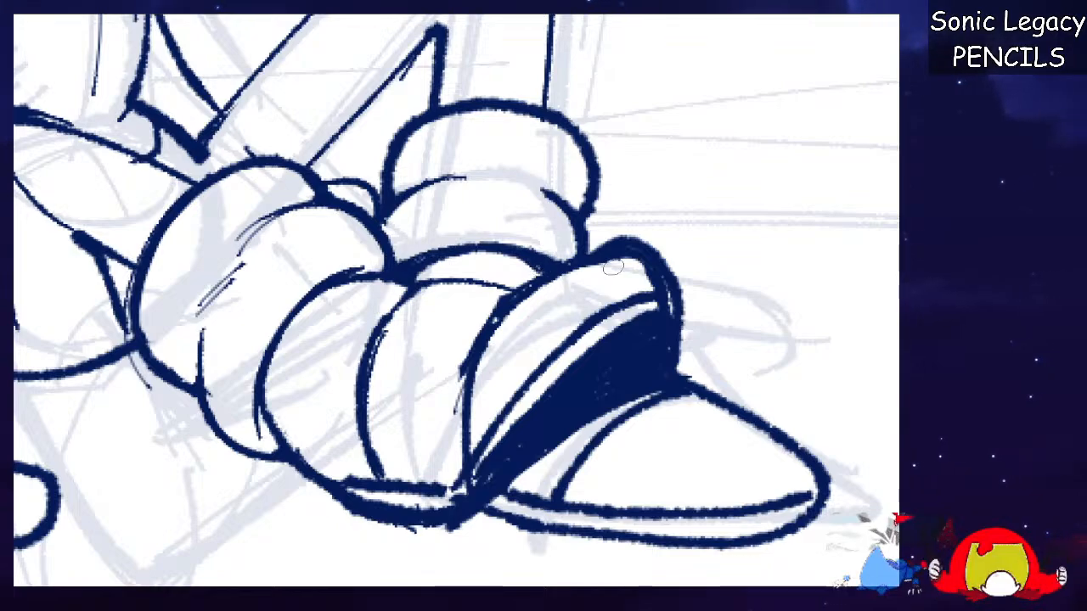
pyautogui.scroll(-3, 457, 302)
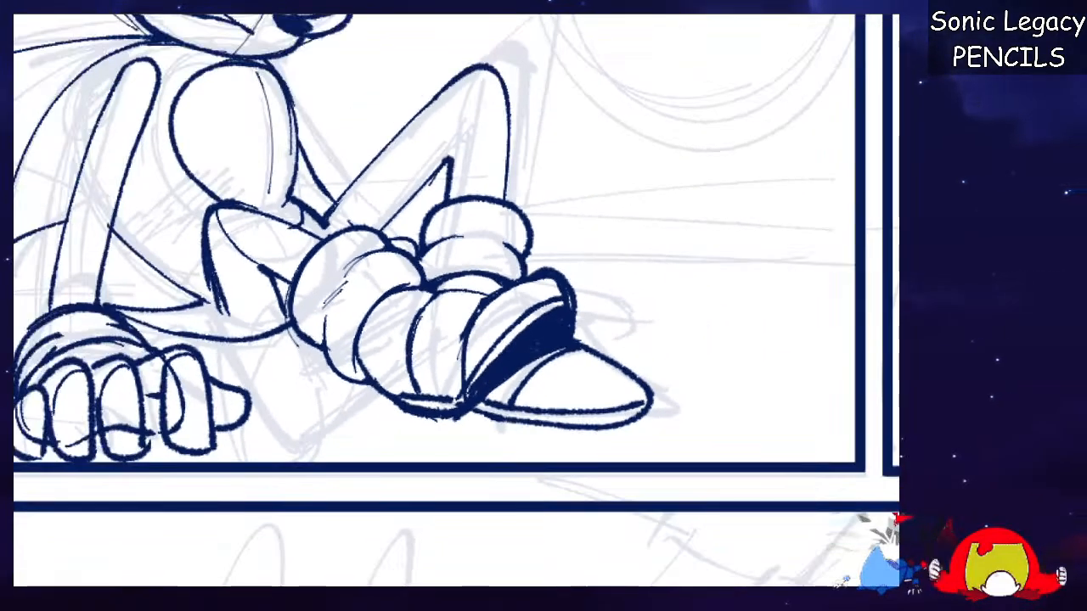
# Clear a clean white band along the foreground shoe's sole edge, from the heel around to the toe.
pyautogui.scroll(5, 457, 302)
pyautogui.moveTo(835, 405)
pyautogui.mouseDown()
pyautogui.moveTo(820, 448)
pyautogui.moveTo(827, 169)
pyautogui.moveTo(816, 143)
pyautogui.mouseUp()
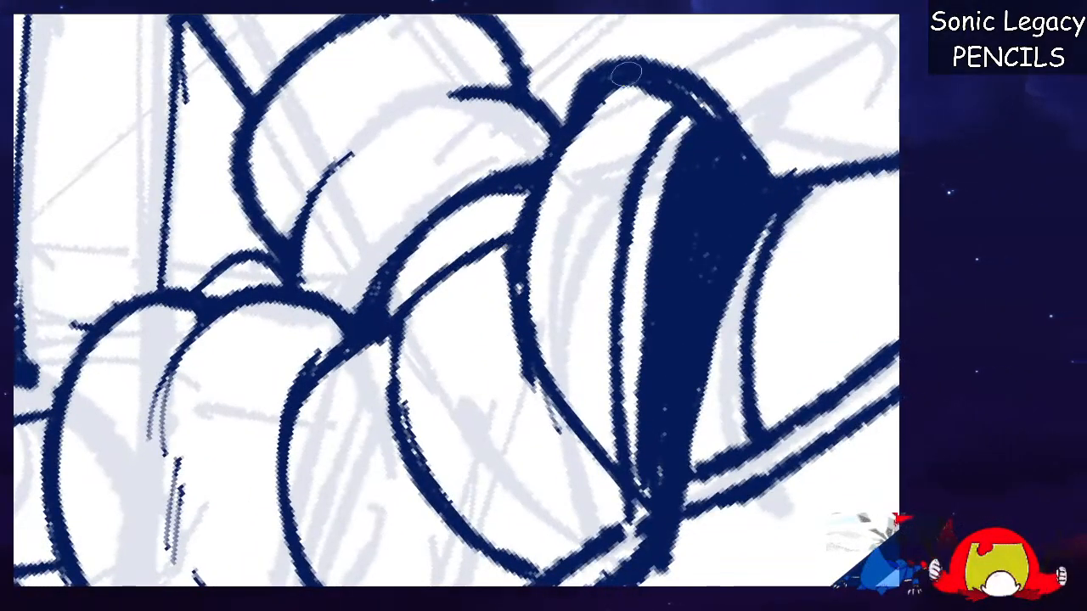
pyautogui.scroll(-3, 456, 300)
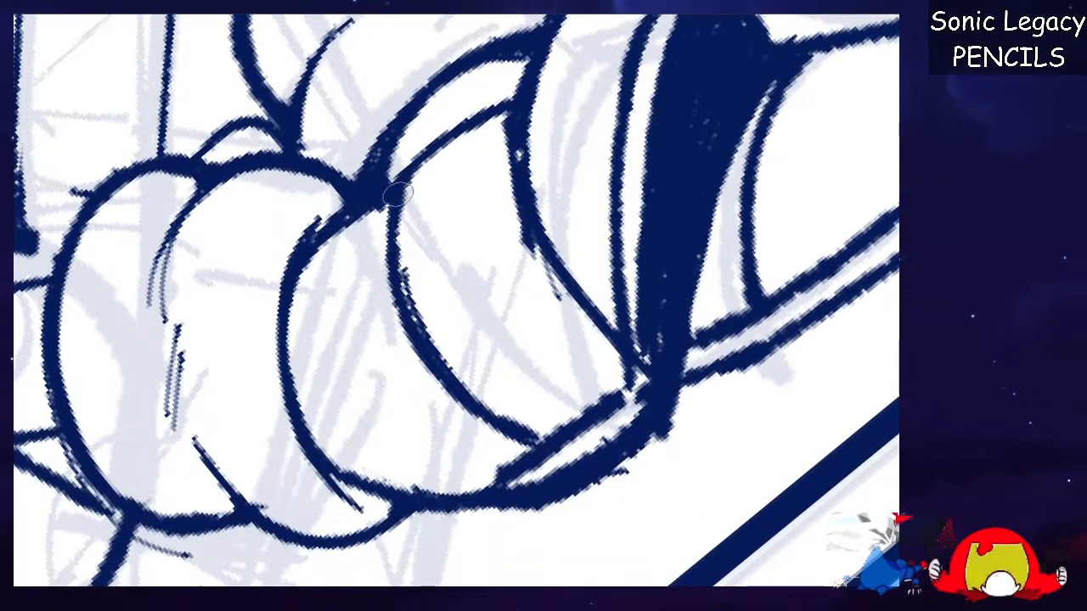
pyautogui.moveTo(607, 405); pyautogui.dragTo(637, 382)
pyautogui.press('5')
pyautogui.hotkey('ctrl', '-')
pyautogui.hotkey('ctrl', '-')
pyautogui.hotkey('ctrl', '-')
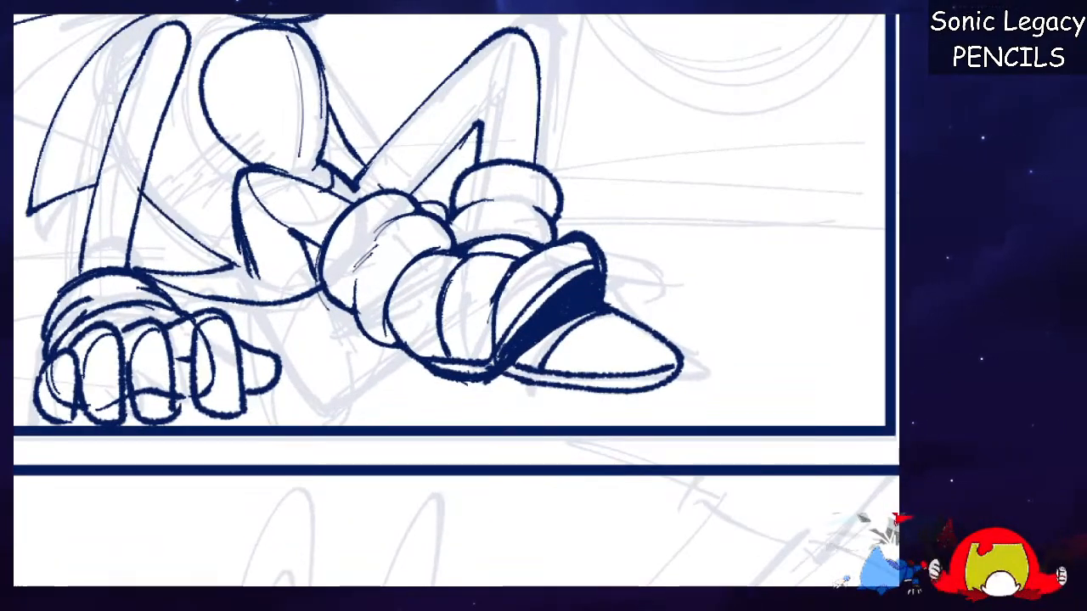
pyautogui.hotkey('ctrl', '+')
pyautogui.hotkey('ctrl', '+')
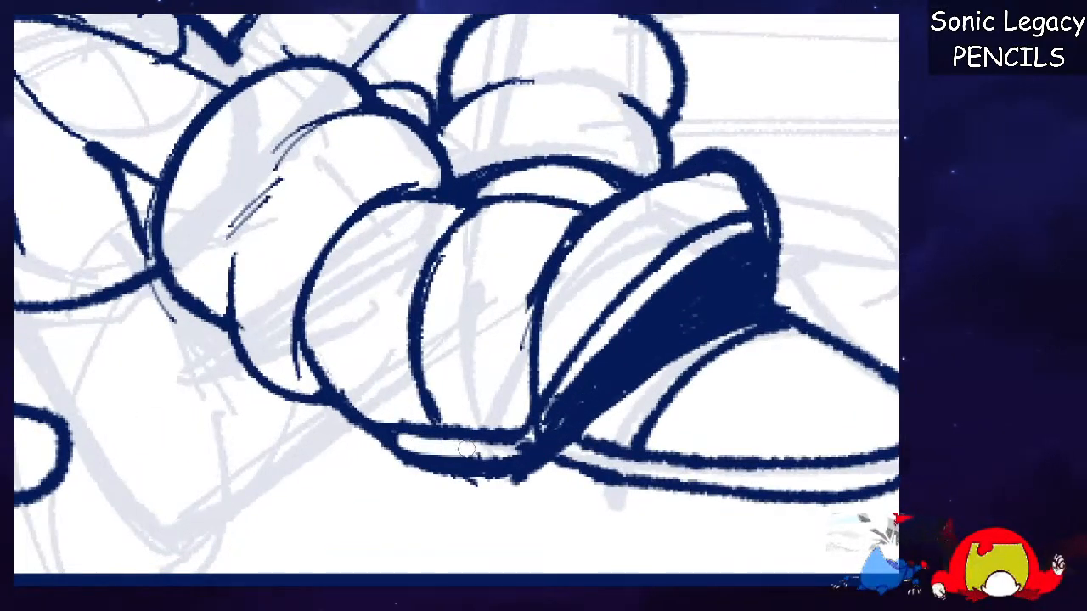
pyautogui.moveTo(519, 450)
pyautogui.mouseDown()
pyautogui.moveTo(657, 282)
pyautogui.moveTo(743, 231)
pyautogui.moveTo(672, 171)
pyautogui.moveTo(565, 285)
pyautogui.mouseUp()
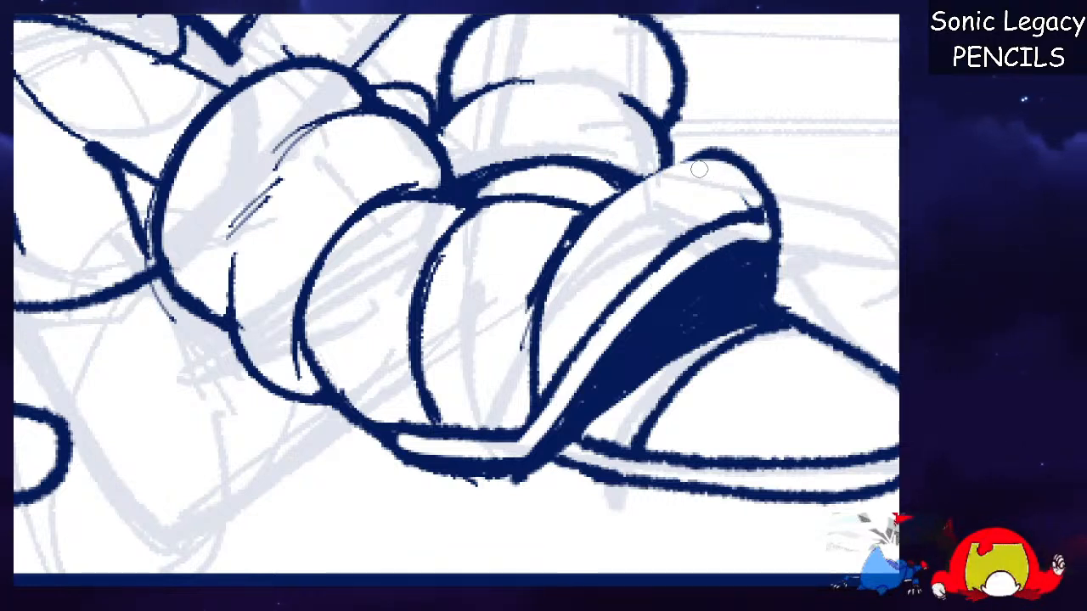
# Thin and smooth the foreground shoe's inner sole line and the upper outline of its toe.
pyautogui.moveTo(767, 220); pyautogui.dragTo(599, 348)
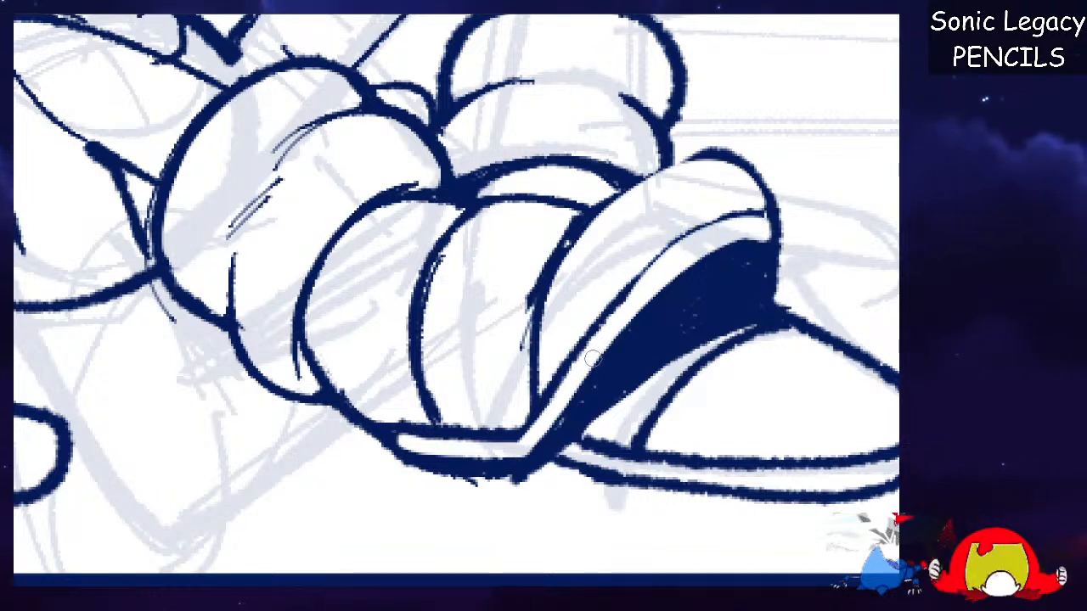
pyautogui.moveTo(544, 423); pyautogui.dragTo(656, 271)
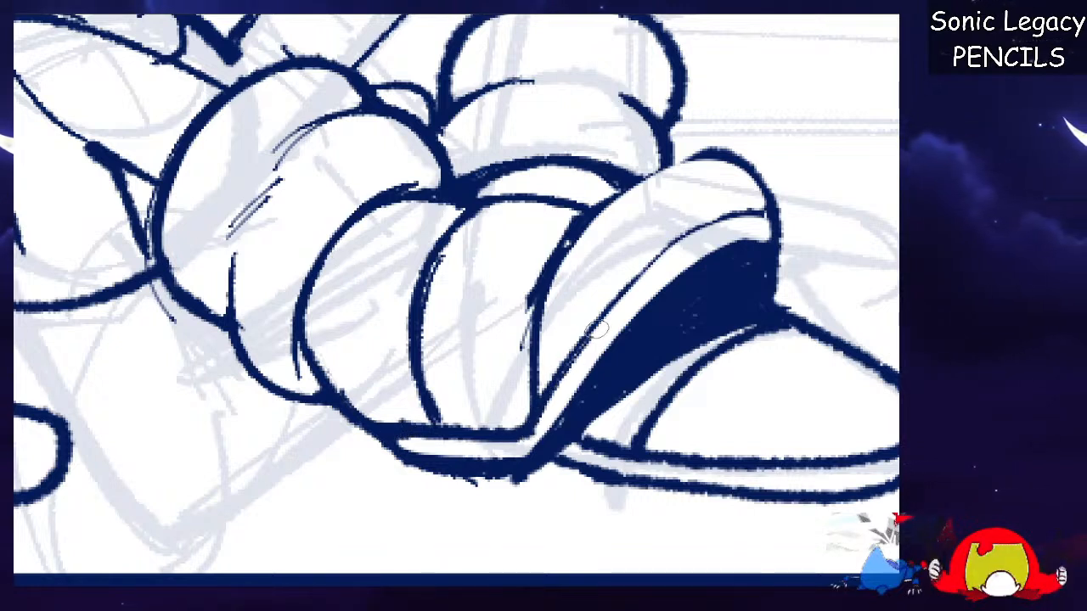
pyautogui.moveTo(620, 295)
pyautogui.mouseDown()
pyautogui.moveTo(675, 246)
pyautogui.moveTo(769, 216)
pyautogui.mouseUp()
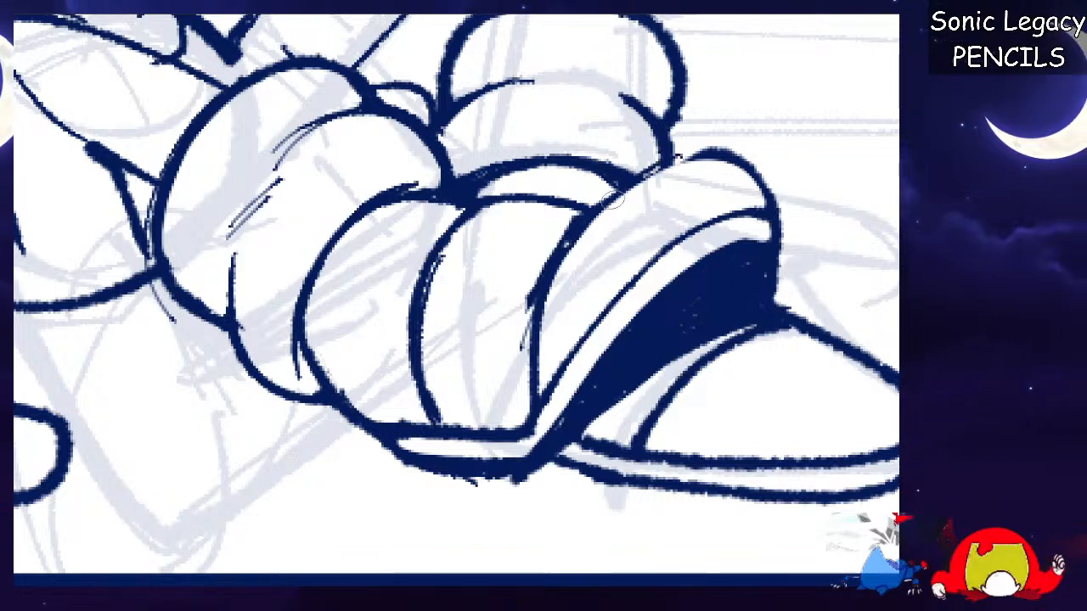
pyautogui.moveTo(605, 204); pyautogui.dragTo(722, 153)
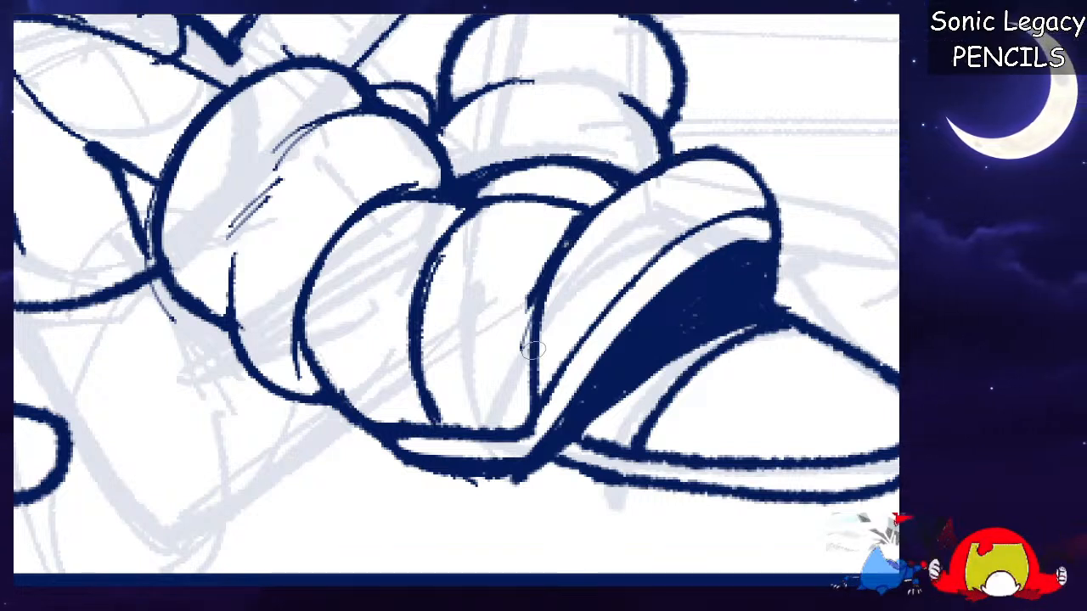
# Trim the foreground shoe's strap lines, the rough underside of its heel and the outer edge of its toe.
pyautogui.moveTo(530, 294); pyautogui.dragTo(524, 343)
pyautogui.moveTo(484, 212)
pyautogui.mouseDown()
pyautogui.moveTo(455, 241)
pyautogui.moveTo(431, 380)
pyautogui.moveTo(458, 417)
pyautogui.mouseUp()
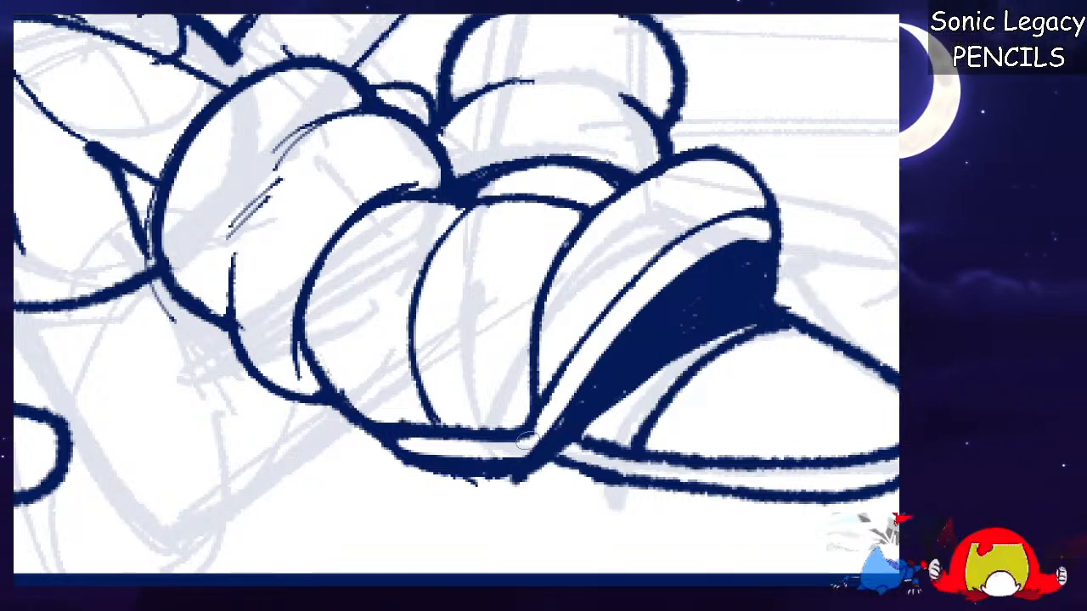
pyautogui.moveTo(422, 473)
pyautogui.mouseDown()
pyautogui.moveTo(539, 478)
pyautogui.moveTo(509, 478)
pyautogui.moveTo(519, 480)
pyautogui.mouseUp()
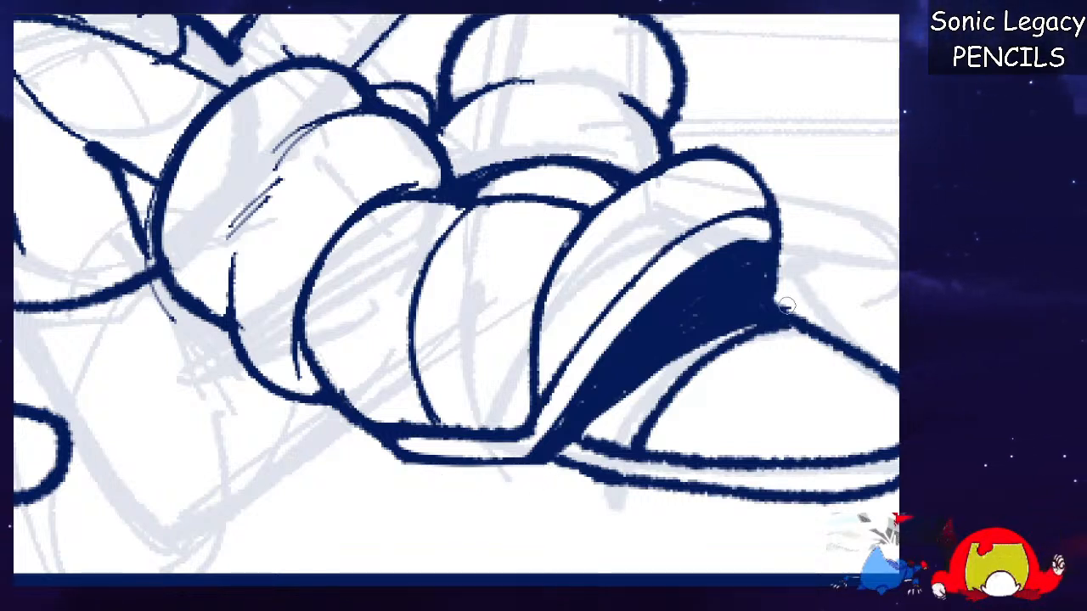
pyautogui.moveTo(782, 197); pyautogui.dragTo(779, 293)
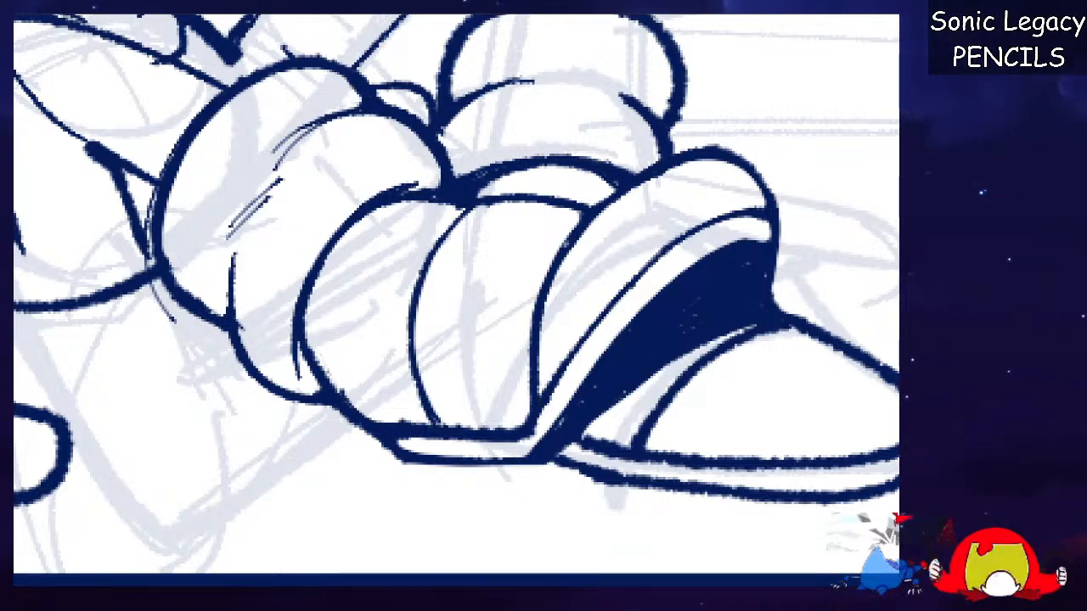
# Even out the foreground shoe's dark sole and clean its lower edge against the rear shoe.
pyautogui.scroll(1, 459, 300)
pyautogui.scroll(-5, 459, 300)
pyautogui.scroll(1, 459, 300)
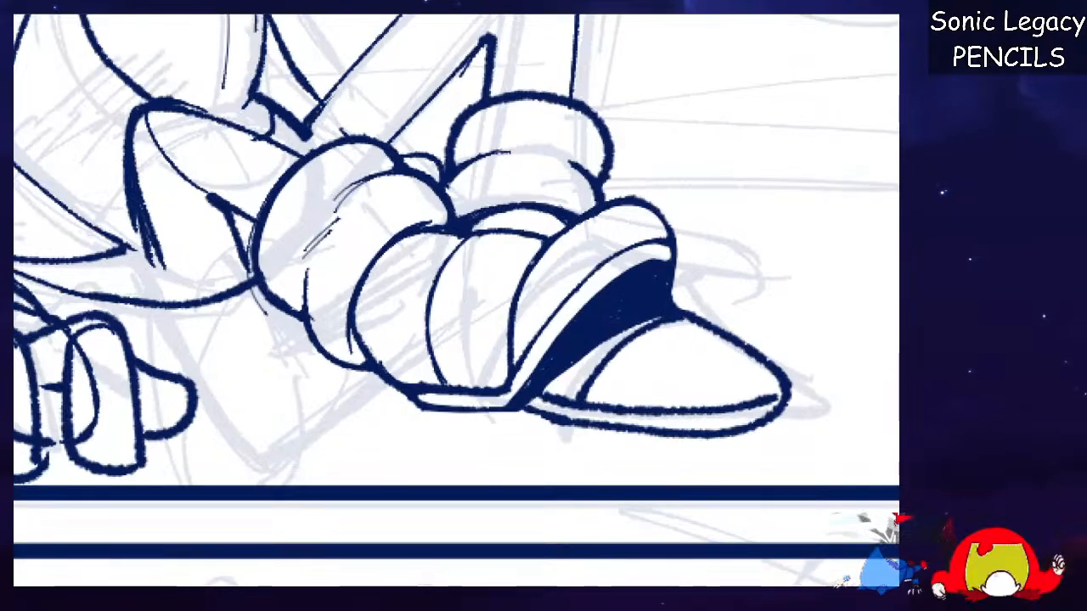
pyautogui.scroll(1, 550, 382)
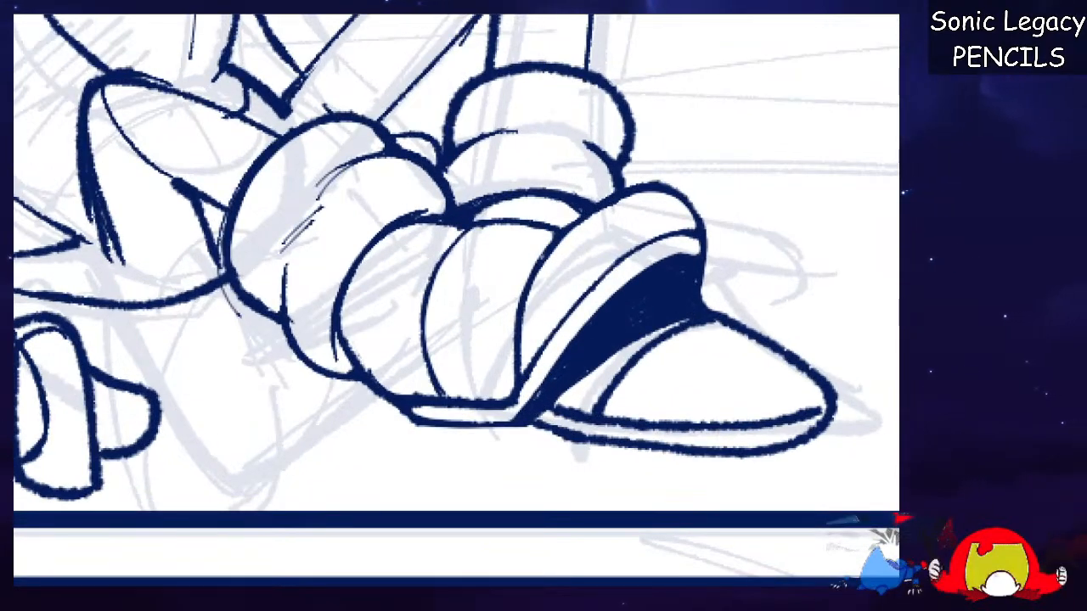
pyautogui.moveTo(533, 418); pyautogui.dragTo(695, 310)
pyautogui.hotkey('ctrl', 'z')
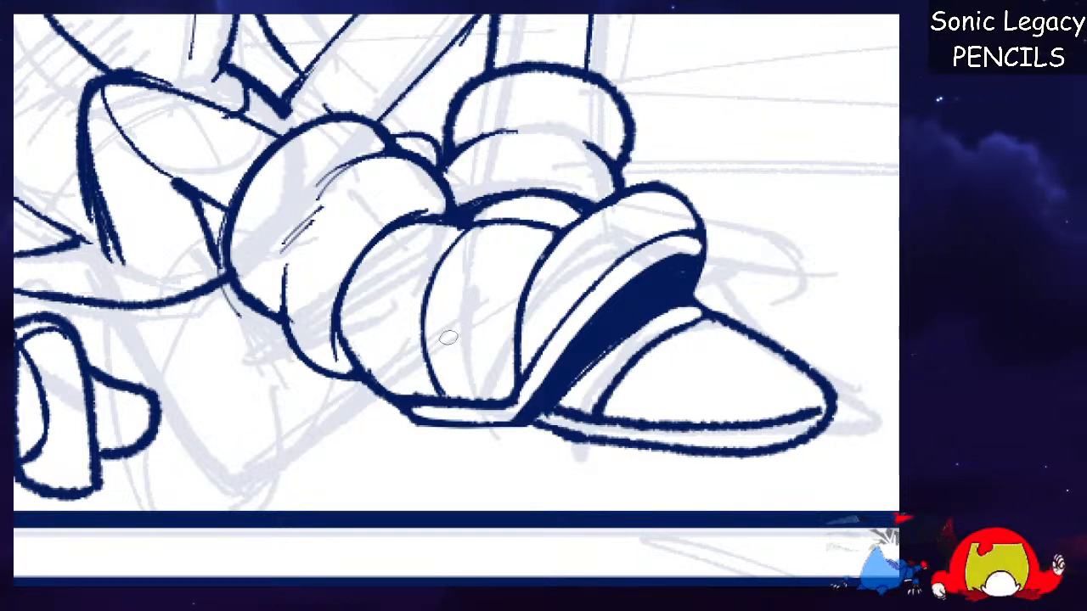
# Draw a rounded buckle with an oval inner opening at the base of the foreground shoe's strap, clearing the lines inside it.
pyautogui.moveTo(427, 346)
pyautogui.mouseDown()
pyautogui.moveTo(515, 340)
pyautogui.moveTo(408, 373)
pyautogui.moveTo(440, 397)
pyautogui.mouseUp()
pyautogui.moveTo(516, 342); pyautogui.dragTo(524, 371)
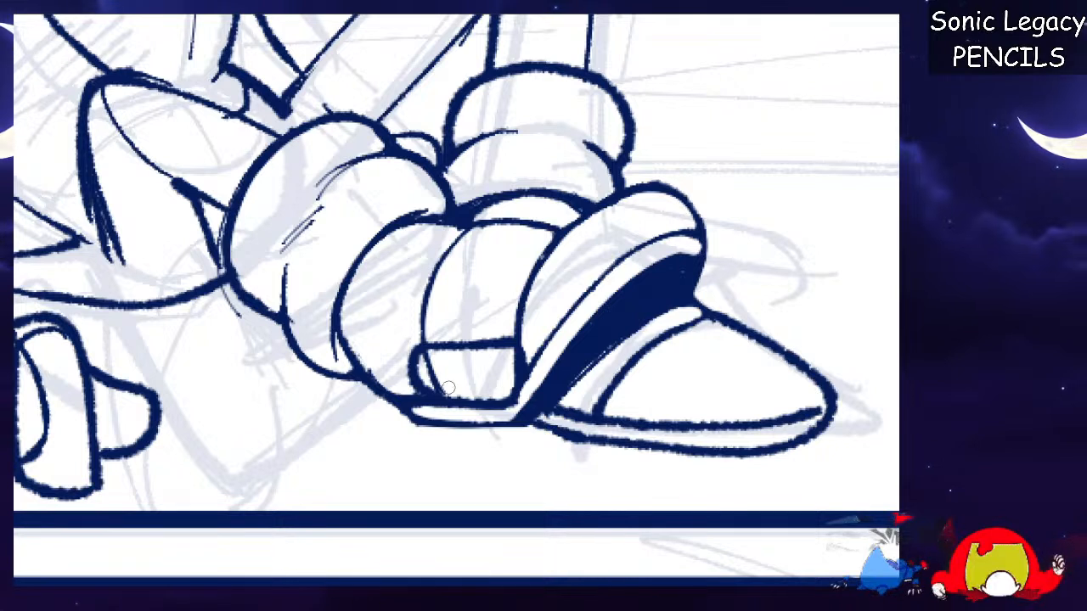
pyautogui.moveTo(426, 357)
pyautogui.mouseDown()
pyautogui.moveTo(424, 377)
pyautogui.moveTo(467, 397)
pyautogui.moveTo(507, 392)
pyautogui.moveTo(515, 362)
pyautogui.mouseUp()
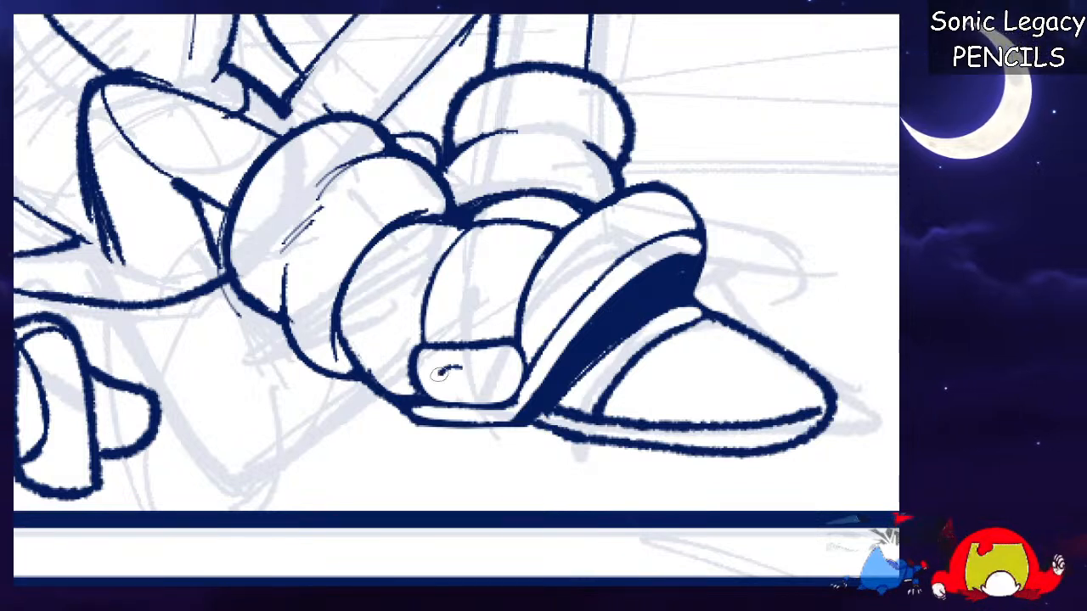
pyautogui.moveTo(440, 371); pyautogui.dragTo(438, 376)
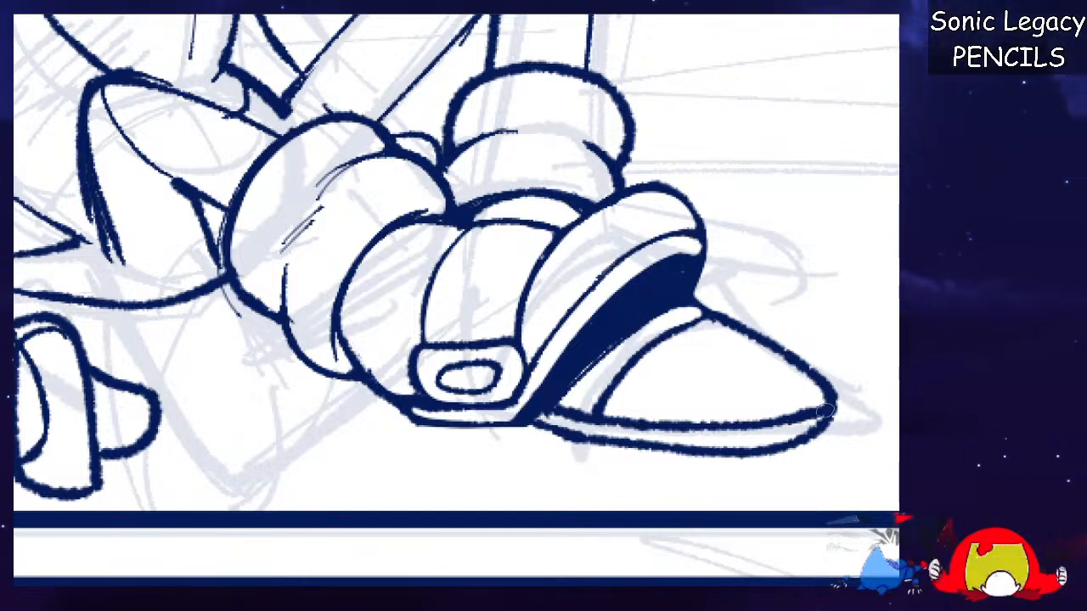
pyautogui.scroll(-5, 457, 299)
pyautogui.scroll(2, 457, 300)
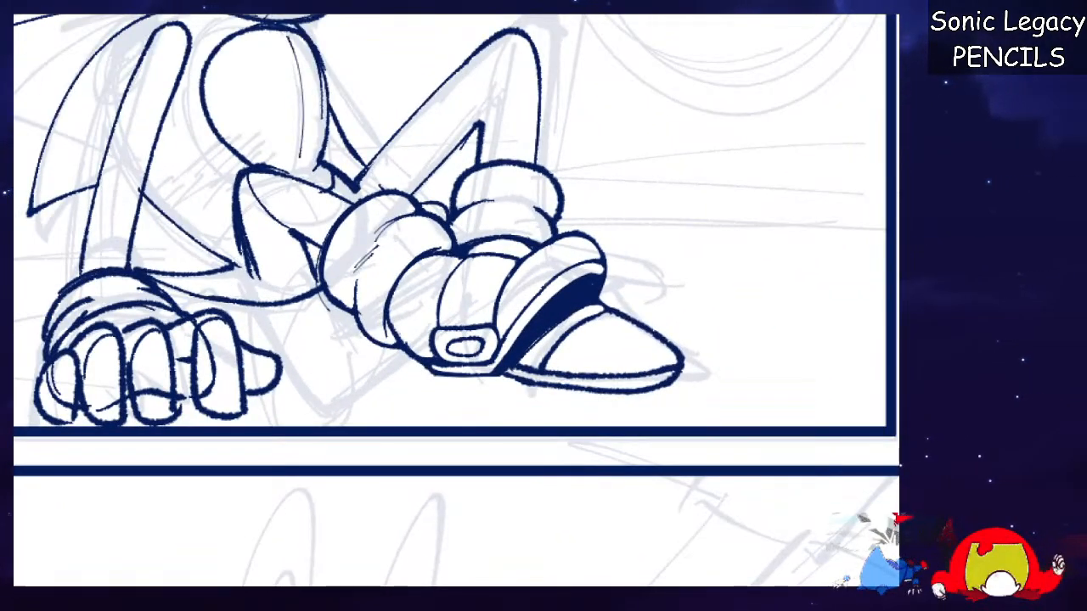
# Erase the inner curve of the foreground bent knee and thin its rough outer contour to one line.
pyautogui.scroll(1, 457, 300)
pyautogui.hscroll(-5, 457, 299)
pyautogui.hscroll(-1, 457, 300)
pyautogui.scroll(4, 457, 300)
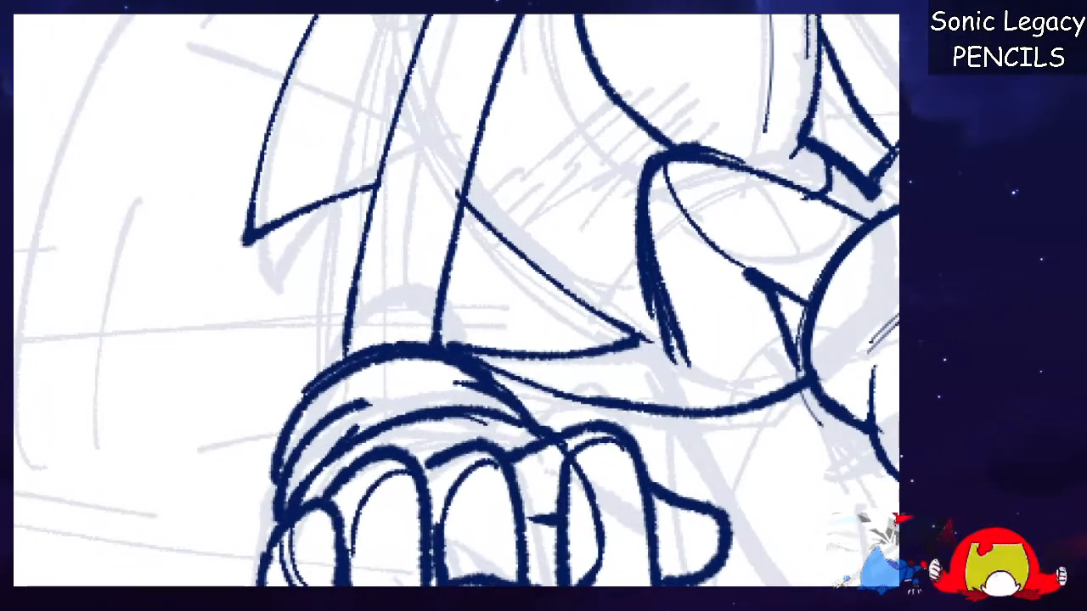
pyautogui.scroll(-3, 457, 299)
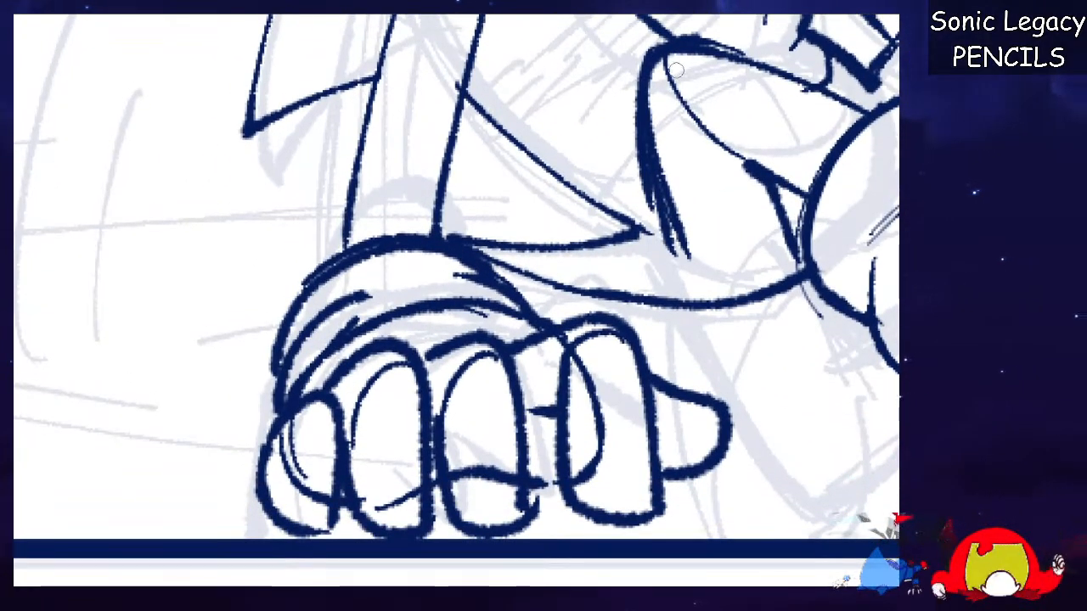
pyautogui.hotkey('ctrl', 'z')
pyautogui.moveTo(652, 42); pyautogui.dragTo(686, 267)
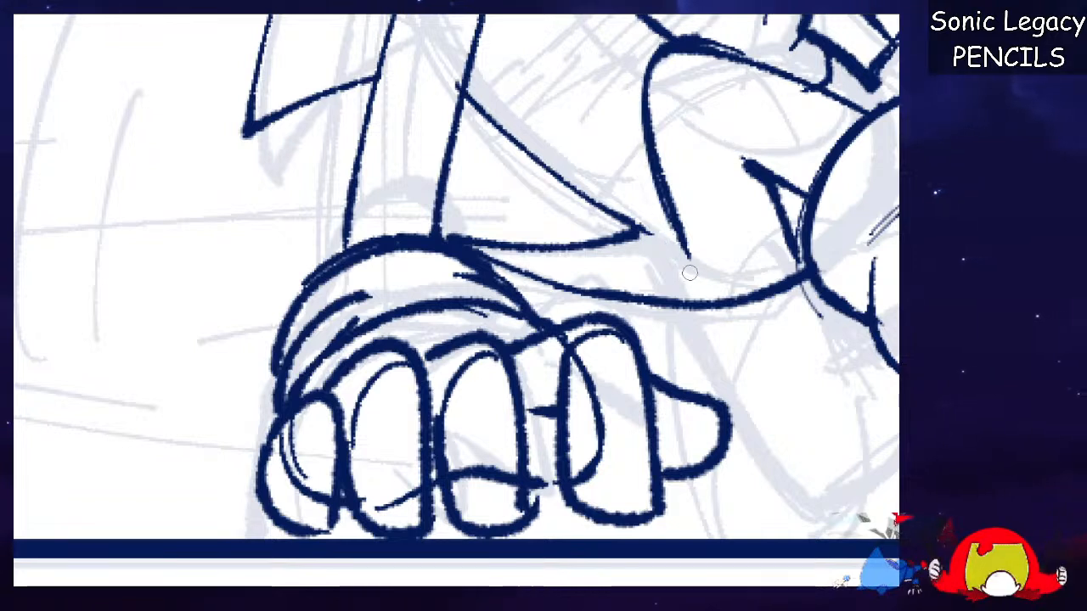
pyautogui.moveTo(648, 170); pyautogui.dragTo(679, 254)
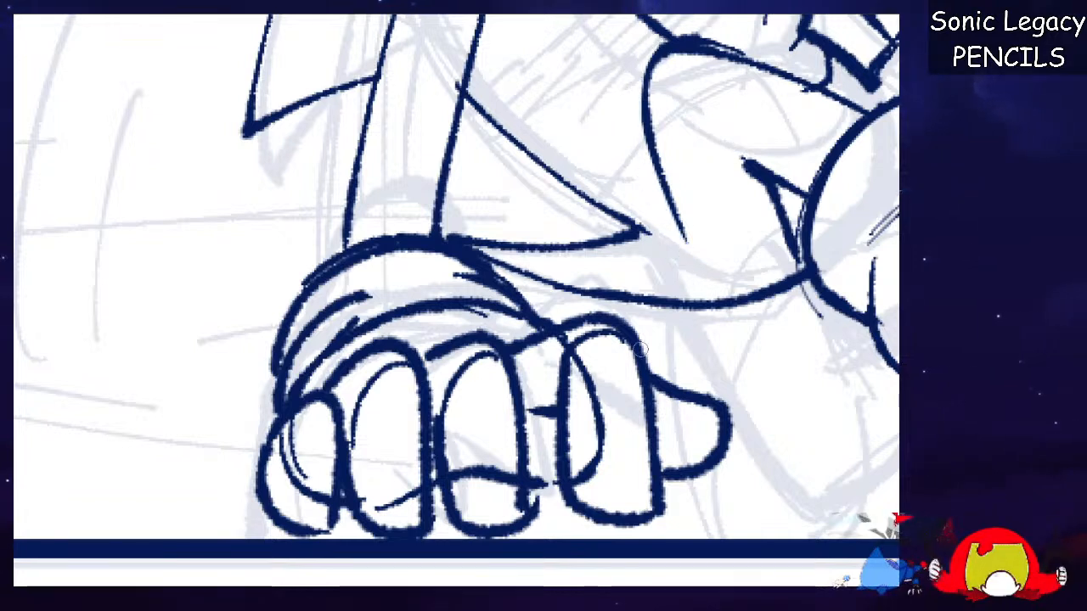
# Erase the construction curves inside the supporting hand's index finger and little finger and across the lower fingers.
pyautogui.moveTo(580, 358); pyautogui.dragTo(599, 474)
pyautogui.moveTo(510, 472)
pyautogui.mouseDown()
pyautogui.moveTo(483, 458)
pyautogui.moveTo(399, 508)
pyautogui.moveTo(378, 505)
pyautogui.mouseUp()
pyautogui.moveTo(298, 463); pyautogui.dragTo(322, 503)
pyautogui.moveTo(282, 435)
pyautogui.mouseDown()
pyautogui.moveTo(333, 432)
pyautogui.moveTo(332, 516)
pyautogui.mouseUp()
pyautogui.hotkey('ctrl', 'z')
pyautogui.moveTo(321, 413)
pyautogui.mouseDown()
pyautogui.moveTo(331, 440)
pyautogui.moveTo(324, 509)
pyautogui.mouseUp()
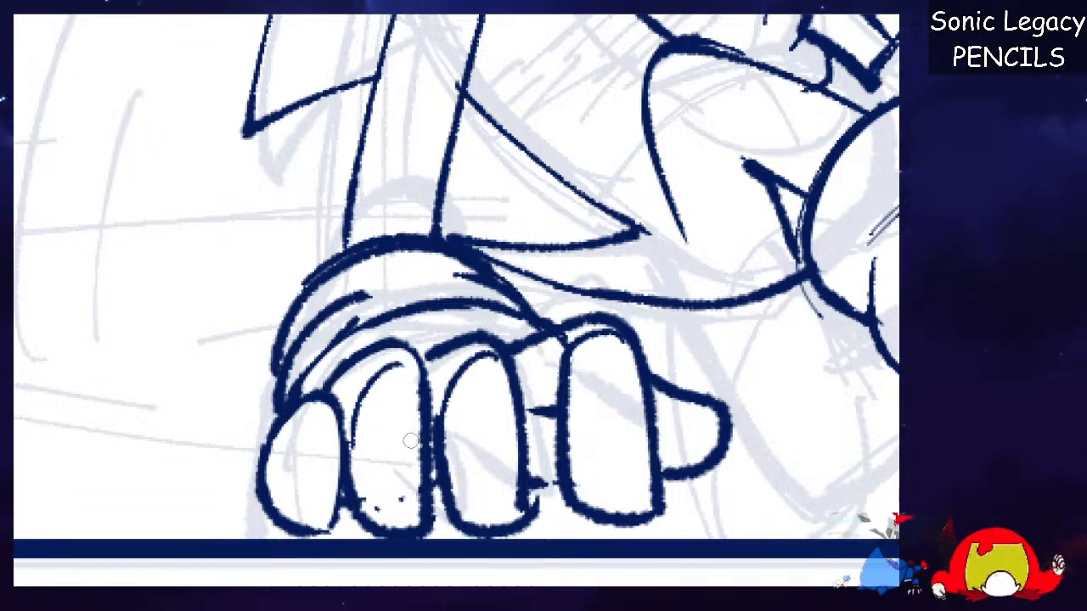
# Erase the middle finger's inner curve and clean up the rough outlines of the index finger and glove cuff.
pyautogui.moveTo(467, 360)
pyautogui.mouseDown()
pyautogui.moveTo(495, 423)
pyautogui.moveTo(462, 454)
pyautogui.mouseUp()
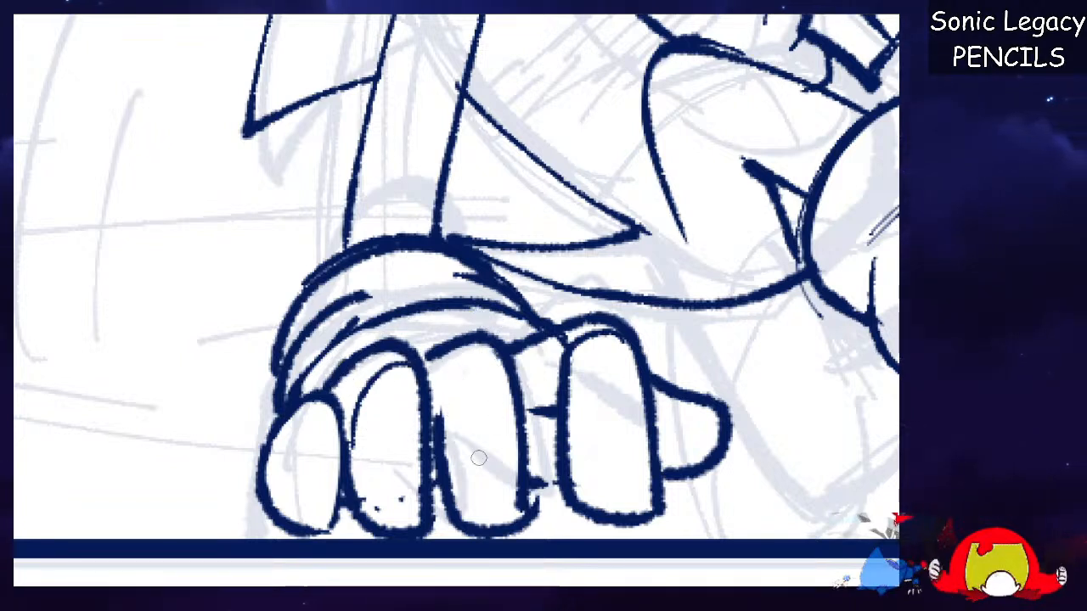
pyautogui.moveTo(552, 344); pyautogui.dragTo(602, 332)
pyautogui.moveTo(550, 483); pyautogui.dragTo(561, 480)
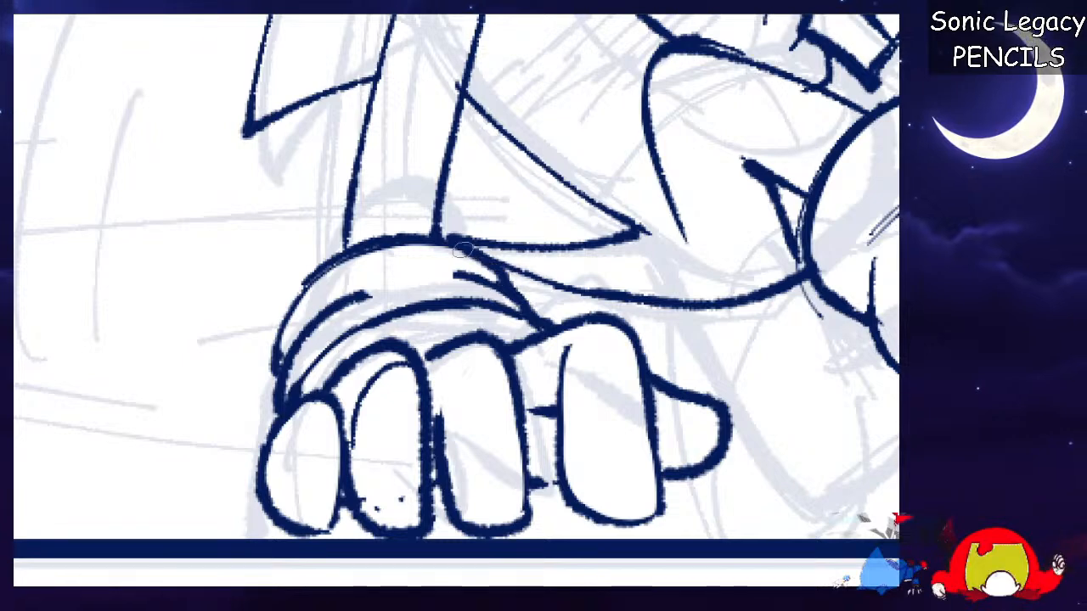
pyautogui.hotkey('ctrl', '-')
pyautogui.hotkey('ctrl', '-')
pyautogui.hotkey('ctrl', '-')
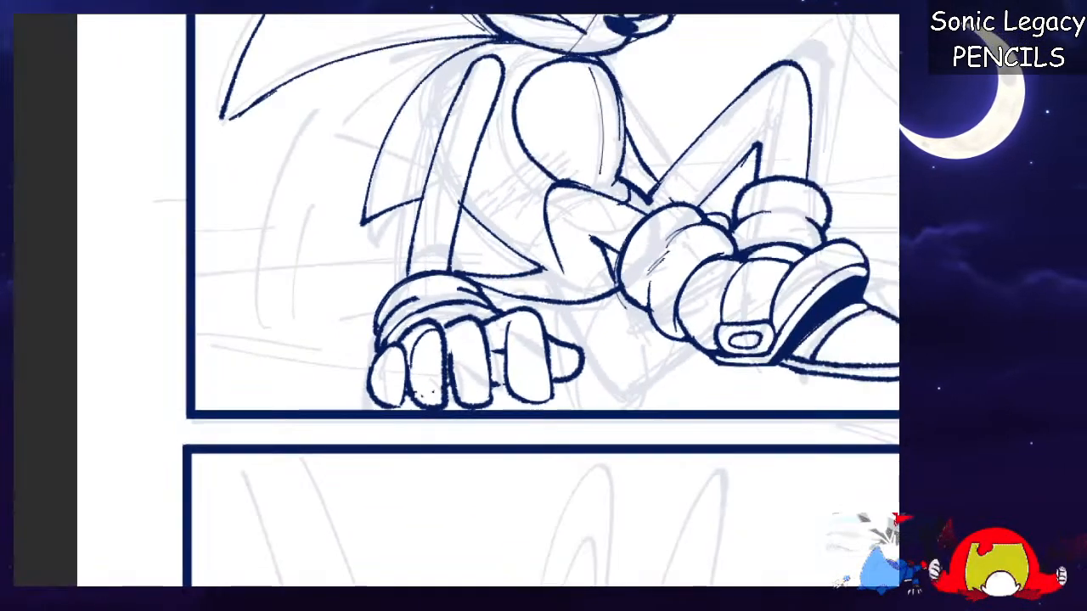
# Erase the inner-ear triangle of the taller ear and the head circle's arc across its base.
pyautogui.moveTo(458, 300); pyautogui.dragTo(365, 394)
pyautogui.moveTo(459, 255); pyautogui.dragTo(435, 465)
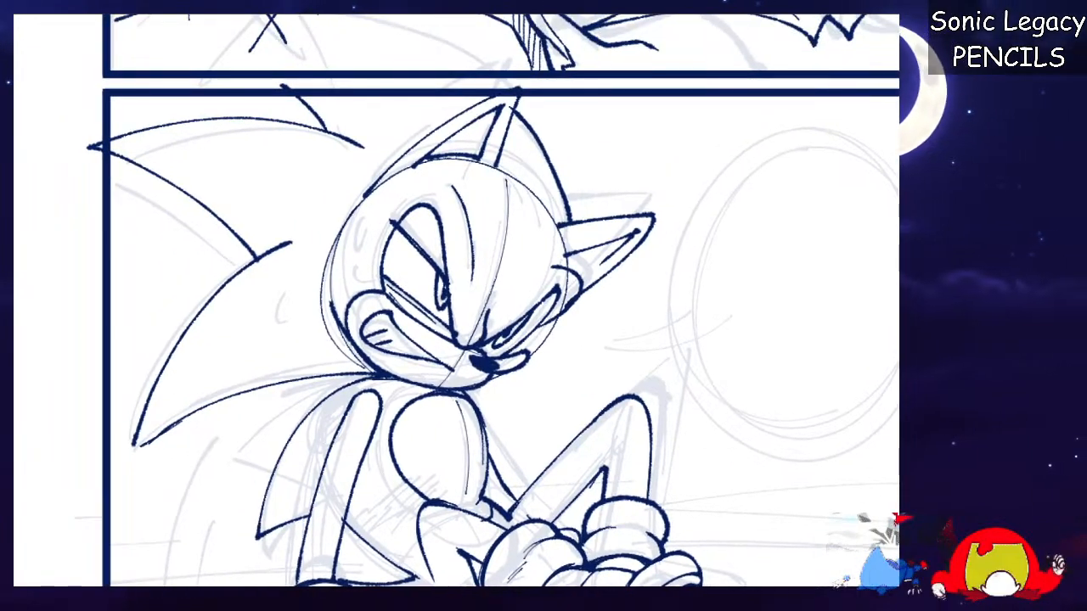
pyautogui.hotkey('ctrl', '-')
pyautogui.hotkey('ctrl', '-')
pyautogui.hotkey('ctrl', '+')
pyautogui.hotkey('ctrl', '+')
pyautogui.hotkey('ctrl', '+')
pyautogui.hotkey('ctrl', '+')
pyautogui.moveTo(479, 38); pyautogui.dragTo(478, 179)
pyautogui.moveTo(298, 266)
pyautogui.mouseDown()
pyautogui.moveTo(394, 174)
pyautogui.moveTo(514, 98)
pyautogui.mouseUp()
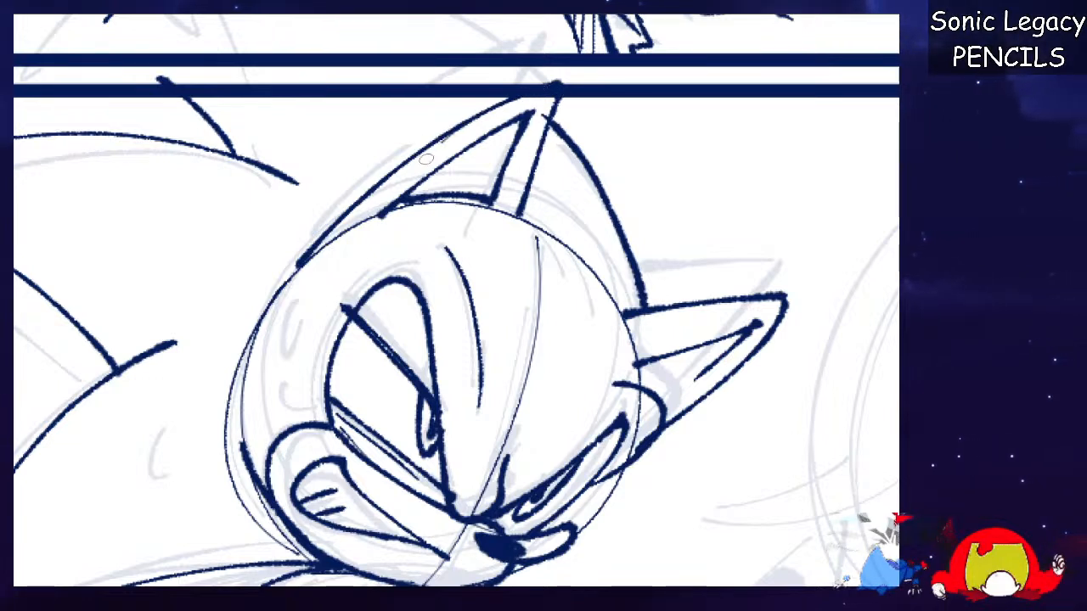
pyautogui.moveTo(529, 114)
pyautogui.mouseDown()
pyautogui.moveTo(508, 176)
pyautogui.moveTo(473, 200)
pyautogui.moveTo(390, 205)
pyautogui.moveTo(440, 202)
pyautogui.mouseUp()
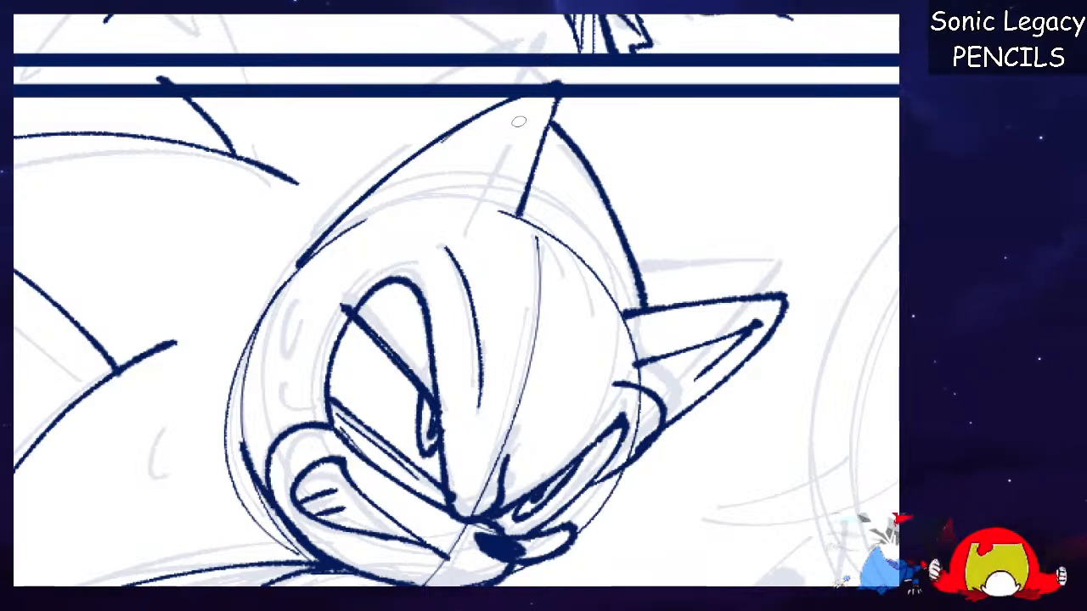
# Draw a closed inner-ear triangle with a curved base inside the taller ear.
pyautogui.moveTo(513, 121); pyautogui.dragTo(392, 217)
pyautogui.hotkey('ctrl', 'z')
pyautogui.moveTo(534, 111)
pyautogui.mouseDown()
pyautogui.moveTo(391, 215)
pyautogui.moveTo(501, 211)
pyautogui.moveTo(532, 129)
pyautogui.mouseUp()
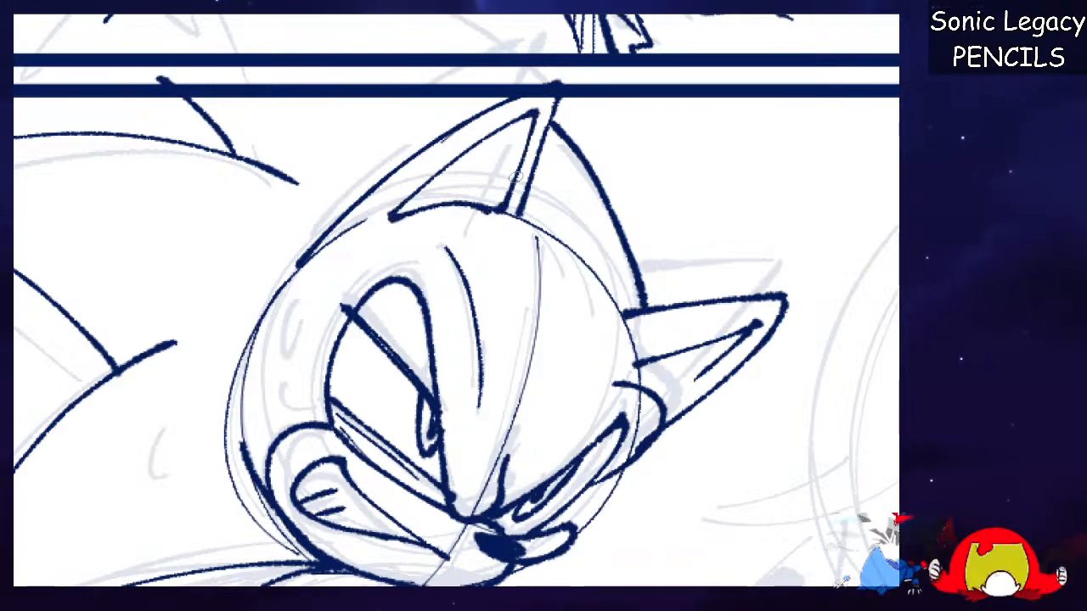
pyautogui.scroll(-3, 457, 301)
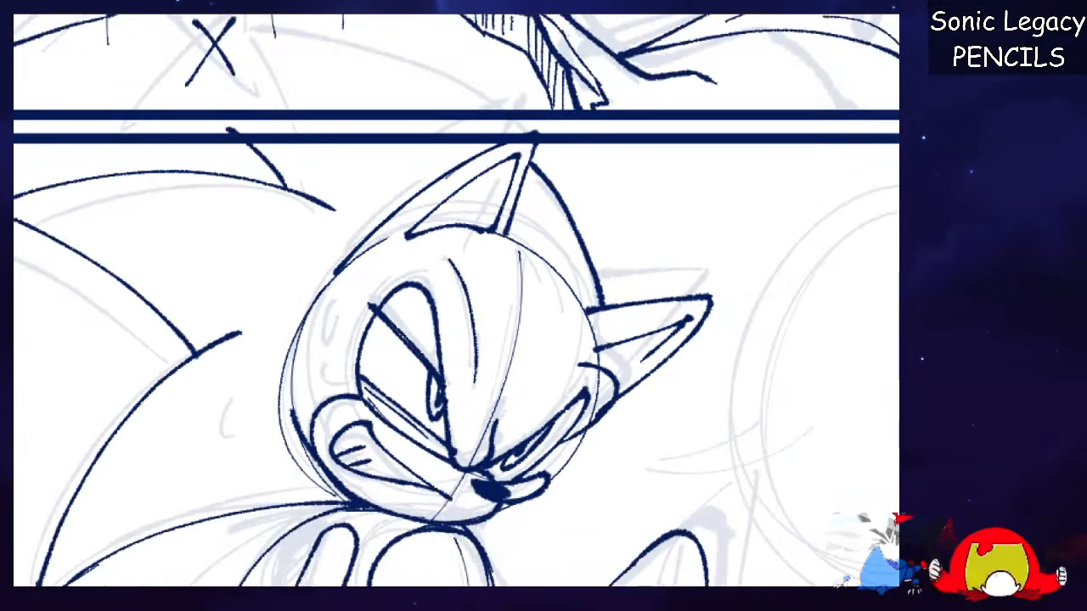
pyautogui.scroll(2, 457, 300)
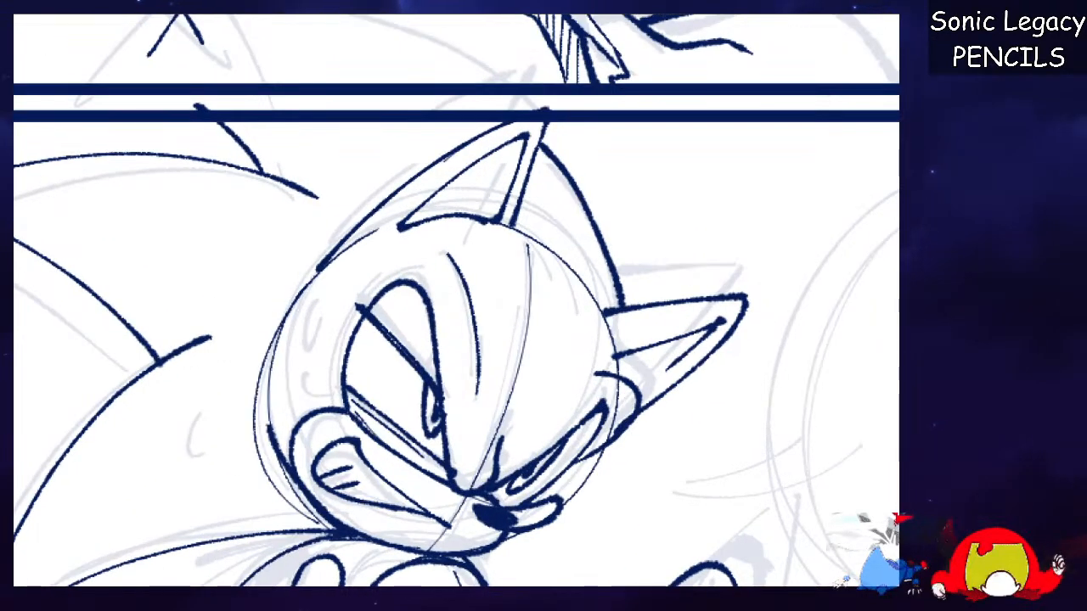
# Draw small hook-shaped sweat drops on the head beside the eye and on the large back quill.
pyautogui.scroll(-6, 457, 300)
pyautogui.scroll(1, 457, 301)
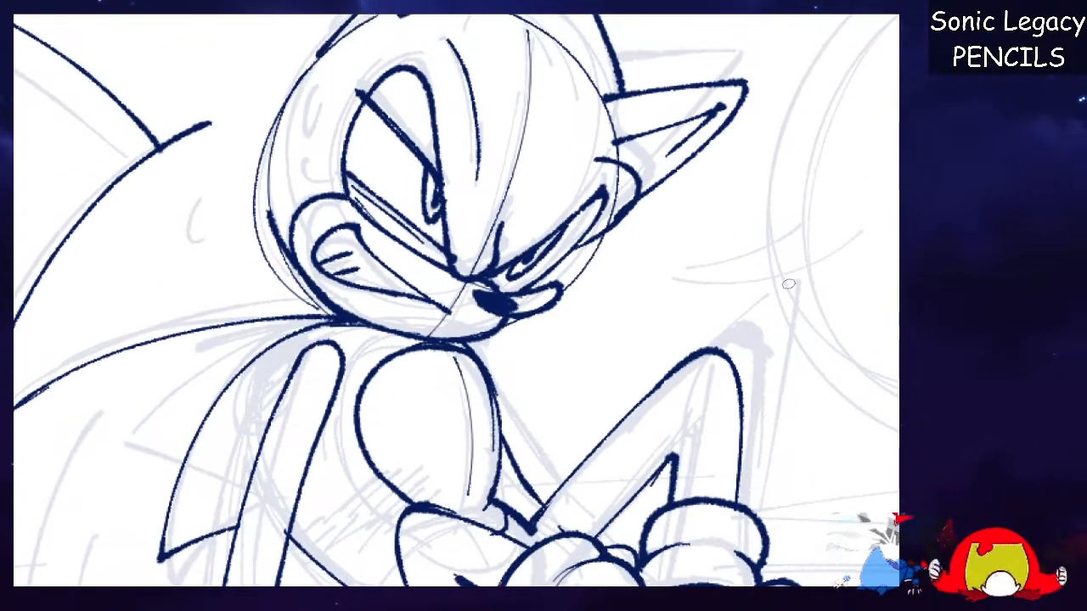
pyautogui.moveTo(620, 215); pyautogui.dragTo(536, 283)
pyautogui.moveTo(320, 88); pyautogui.dragTo(299, 187)
pyautogui.moveTo(200, 213); pyautogui.dragTo(213, 225)
pyautogui.hotkey('ctrl', '-')
pyautogui.hotkey('ctrl', '-')
pyautogui.hotkey('ctrl', '-')
pyautogui.hotkey('ctrl', '+')
pyautogui.hotkey('ctrl', '+')
pyautogui.hotkey('ctrl', '+')
pyautogui.hotkey('ctrl', '+')
pyautogui.moveTo(406, 497)
pyautogui.mouseDown()
pyautogui.moveTo(487, 339)
pyautogui.moveTo(491, 260)
pyautogui.moveTo(417, 302)
pyautogui.mouseUp()
pyautogui.moveTo(458, 266); pyautogui.dragTo(428, 299)
pyautogui.moveTo(497, 255)
pyautogui.mouseDown()
pyautogui.moveTo(465, 277)
pyautogui.moveTo(477, 285)
pyautogui.moveTo(392, 331)
pyautogui.mouseUp()
pyautogui.moveTo(421, 285); pyautogui.dragTo(385, 301)
pyautogui.moveTo(451, 277); pyautogui.dragTo(408, 297)
pyautogui.moveTo(467, 284); pyautogui.dragTo(402, 301)
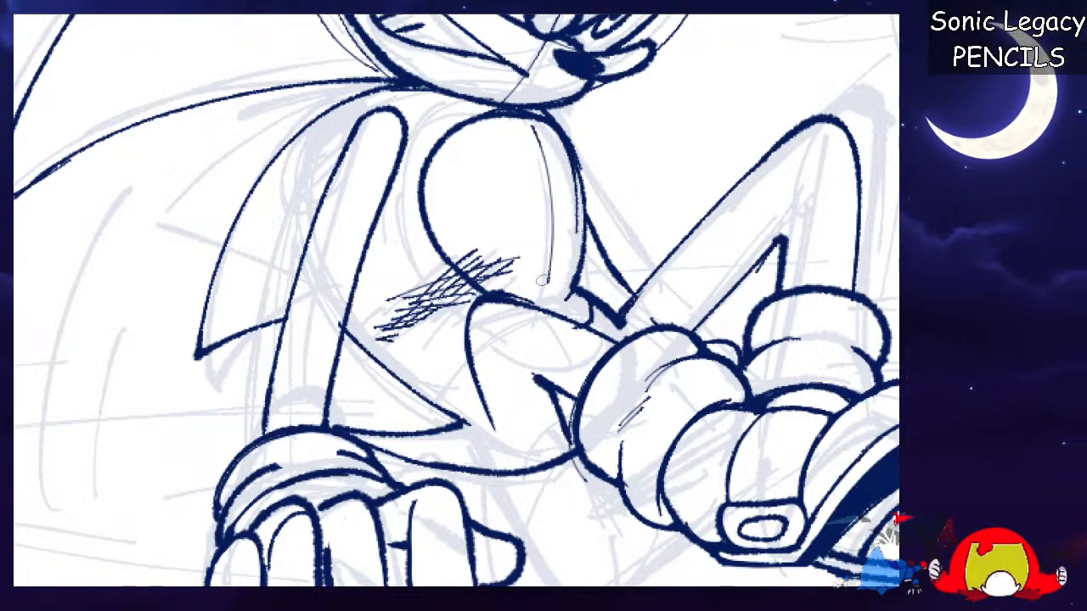
pyautogui.scroll(4, 464, 297)
pyautogui.scroll(-4, 464, 297)
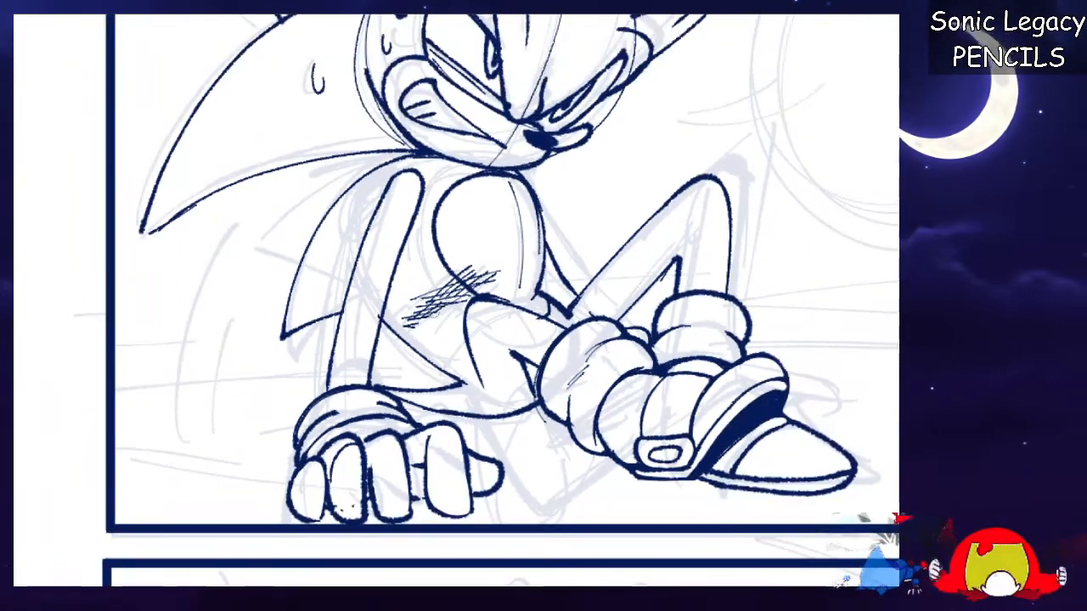
pyautogui.hotkey('ctrl', 'z')
pyautogui.hotkey('ctrl', 'z')
pyautogui.hotkey('ctrl', 'z')
pyautogui.hotkey('ctrl', 'z')
pyautogui.hotkey('ctrl', 'z')
pyautogui.hotkey('ctrl', 'z')
pyautogui.hotkey('ctrl', 'z')
pyautogui.hotkey('ctrl', 'z')
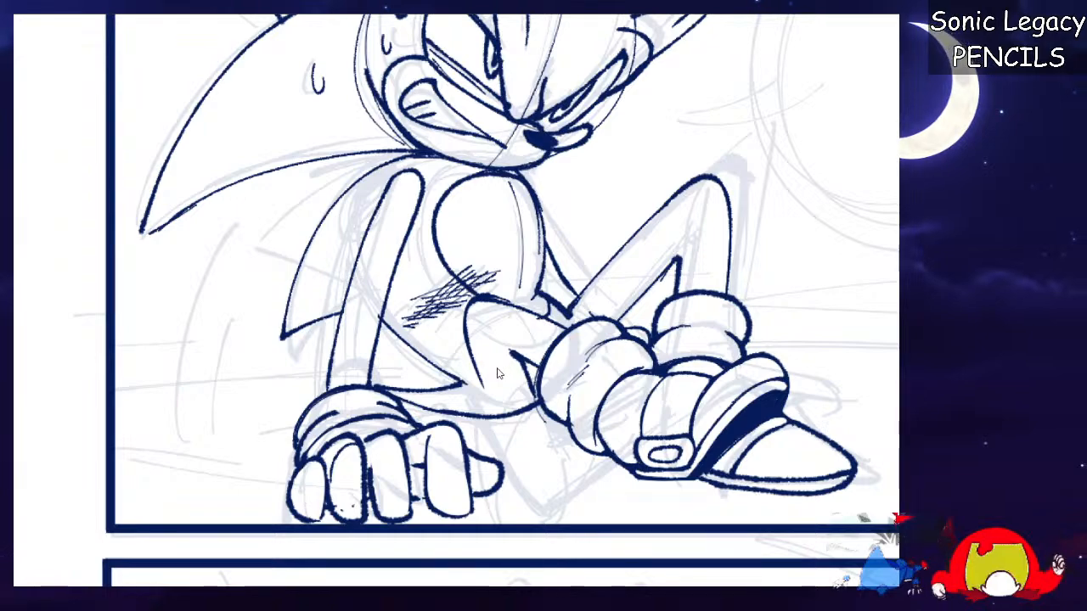
pyautogui.hotkey('ctrl', 'z')
pyautogui.hotkey('ctrl', 'z')
pyautogui.hotkey('ctrl', 'z')
pyautogui.hotkey('ctrl', 'z')
pyautogui.hotkey('ctrl', 'z')
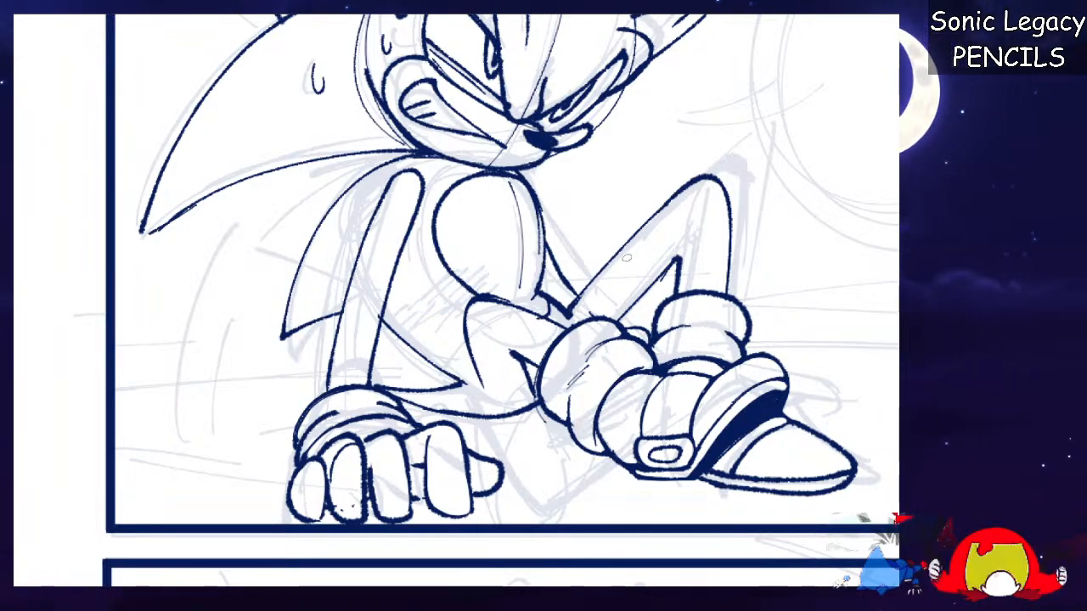
# Hatch a patch of parallel diagonal strokes on the torso, starting at the belly's lower edge above the foreground thigh.
pyautogui.scroll(1, 465, 303)
pyautogui.scroll(3, 462, 302)
pyautogui.moveTo(468, 246); pyautogui.dragTo(410, 330)
pyautogui.moveTo(467, 254); pyautogui.dragTo(438, 304)
pyautogui.moveTo(472, 262); pyautogui.dragTo(450, 299)
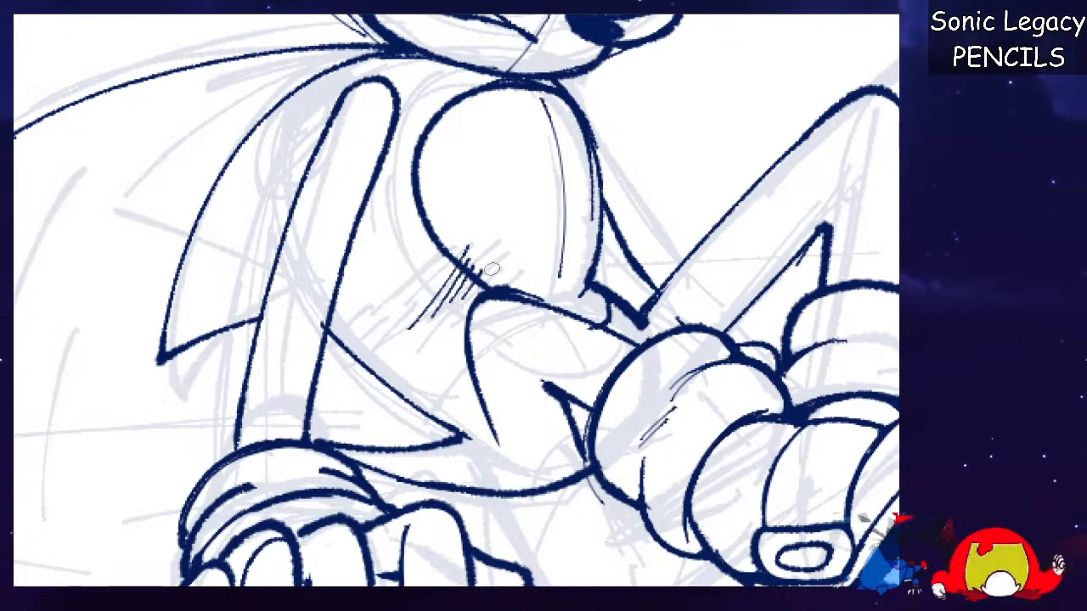
pyautogui.moveTo(459, 262); pyautogui.dragTo(405, 331)
pyautogui.scroll(-5, 767, 156)
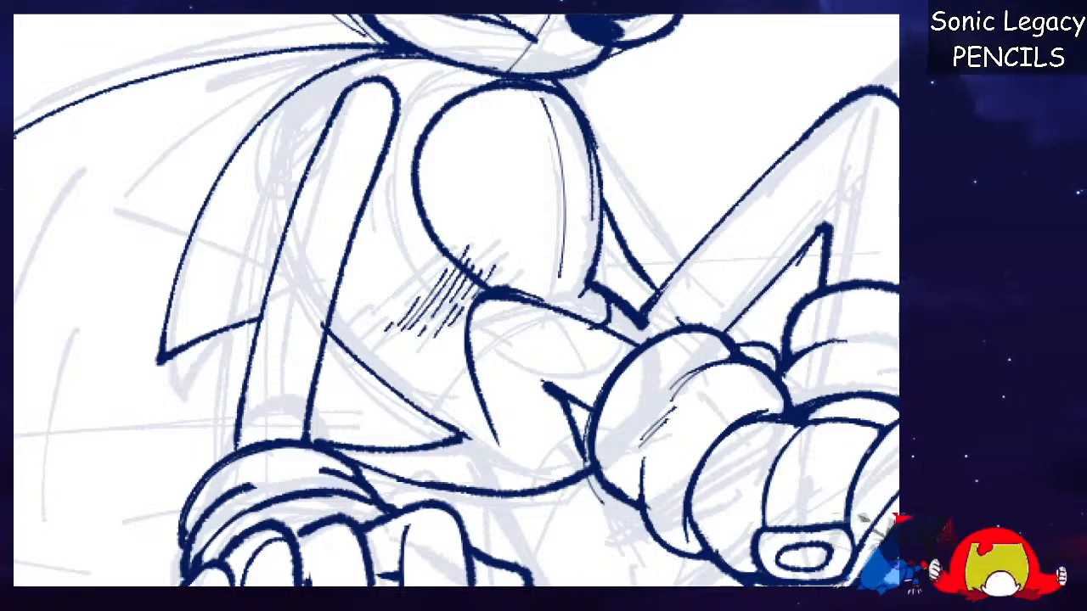
# Cross the torso's hatched patch with a second set of strokes to form a tight crosshatch.
pyautogui.scroll(5, 768, 155)
pyautogui.scroll(1, 456, 300)
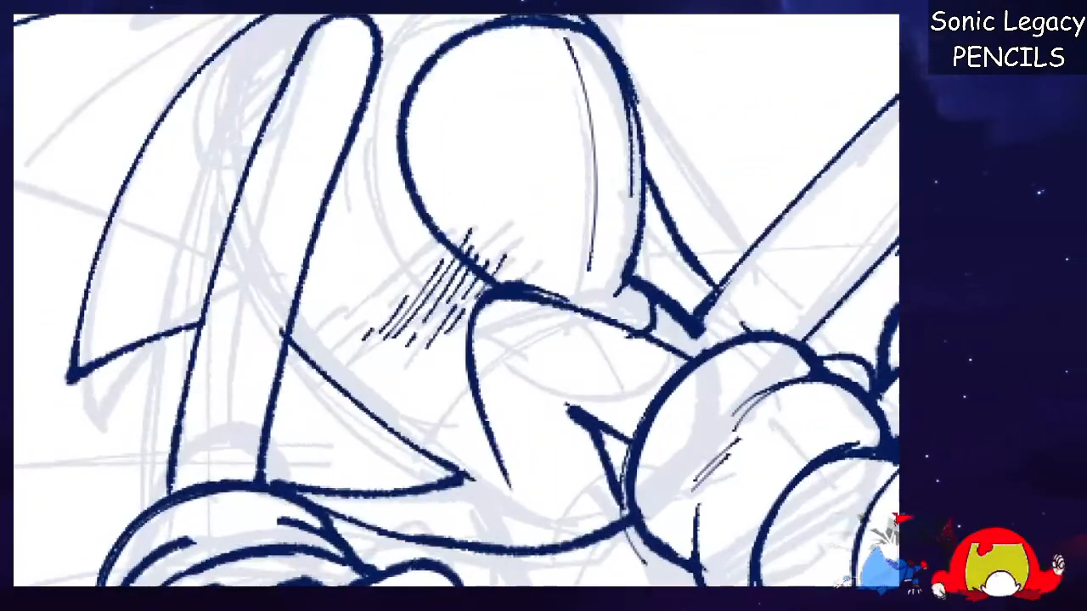
pyautogui.press('Delete')
pyautogui.press('Delete')
pyautogui.press('Delete')
pyautogui.moveTo(438, 246); pyautogui.dragTo(394, 331)
pyautogui.moveTo(472, 270); pyautogui.dragTo(406, 347)
pyautogui.moveTo(467, 292); pyautogui.dragTo(392, 382)
pyautogui.moveTo(465, 314); pyautogui.dragTo(400, 418)
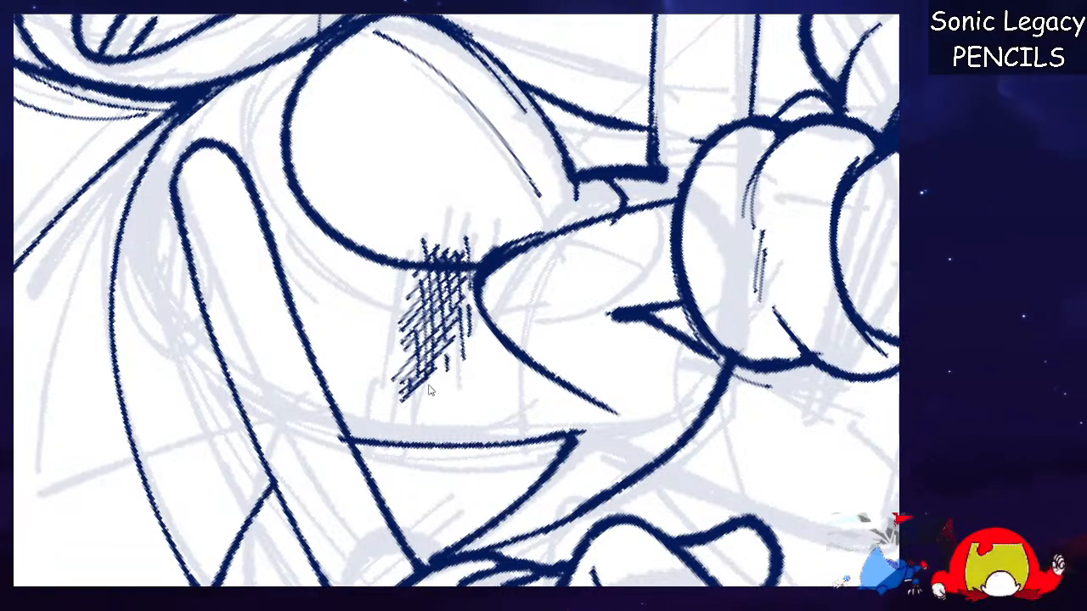
pyautogui.moveTo(455, 355); pyautogui.dragTo(399, 403)
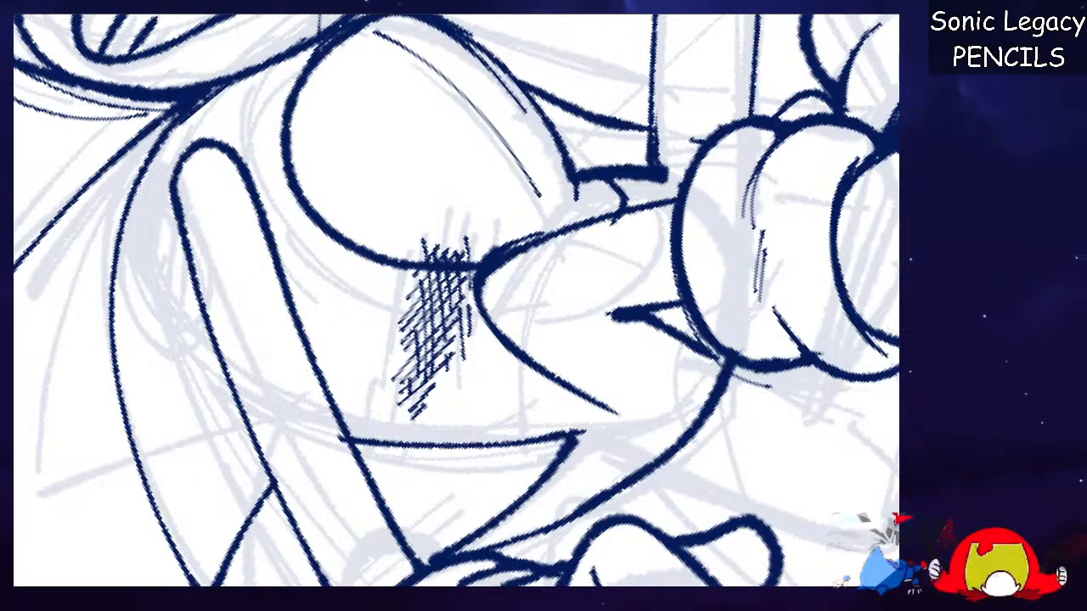
pyautogui.scroll(-5, 457, 299)
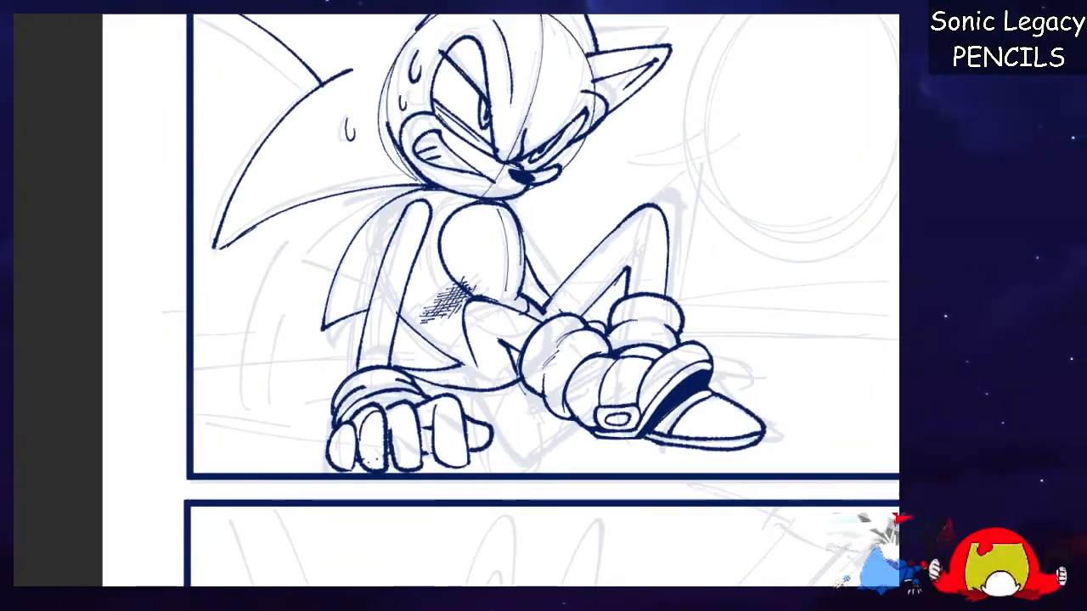
# Thicken the foreground thigh's upper contour and redraw the short forked crease beside the sock cuff.
pyautogui.scroll(5, 457, 300)
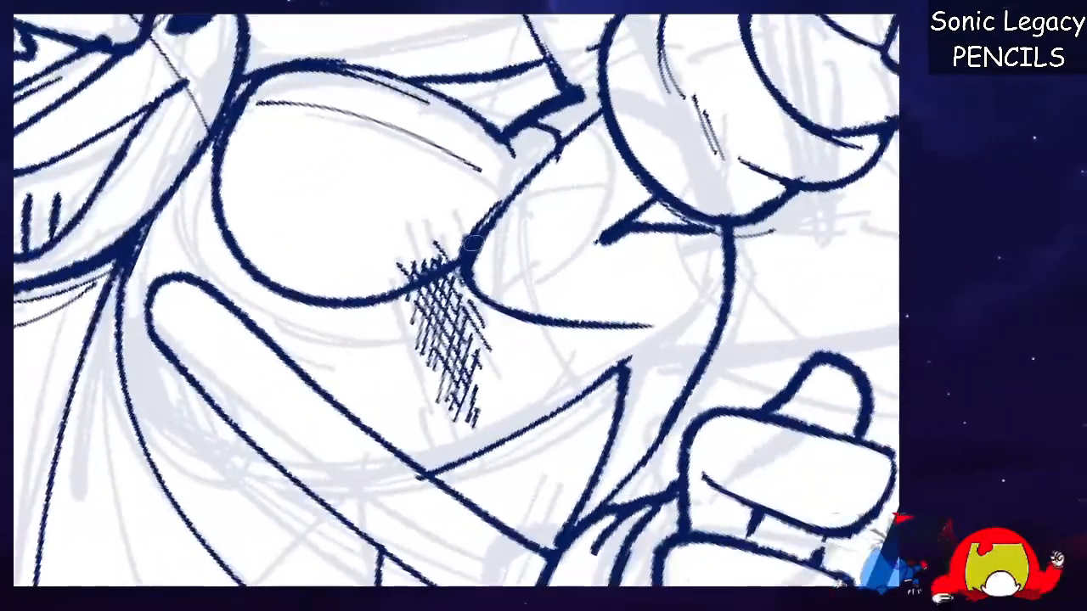
pyautogui.moveTo(474, 246)
pyautogui.mouseDown()
pyautogui.moveTo(606, 105)
pyautogui.moveTo(488, 212)
pyautogui.moveTo(614, 89)
pyautogui.mouseUp()
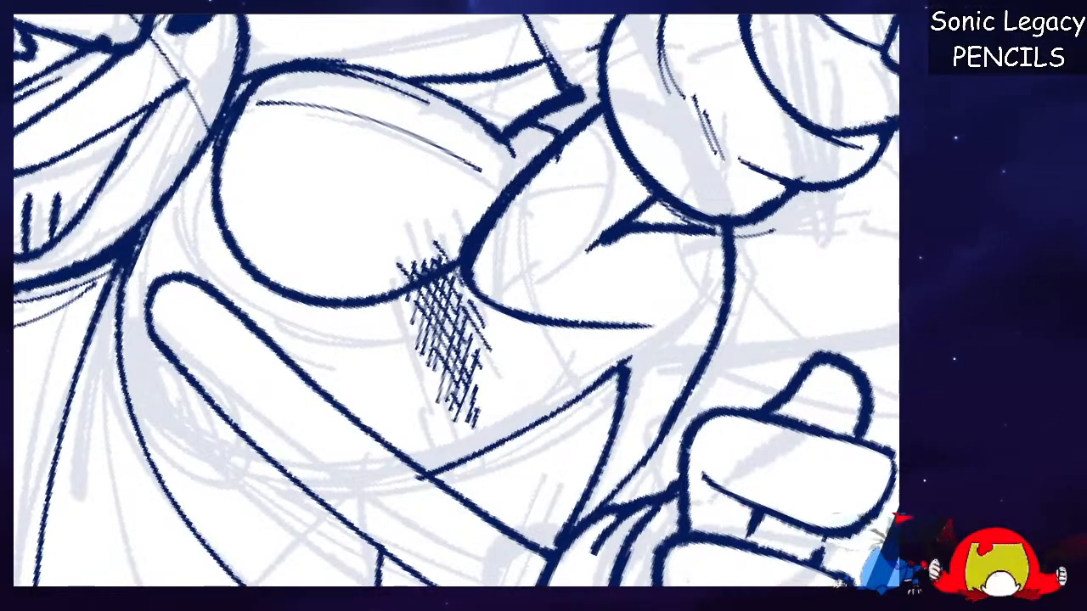
pyautogui.press('r')
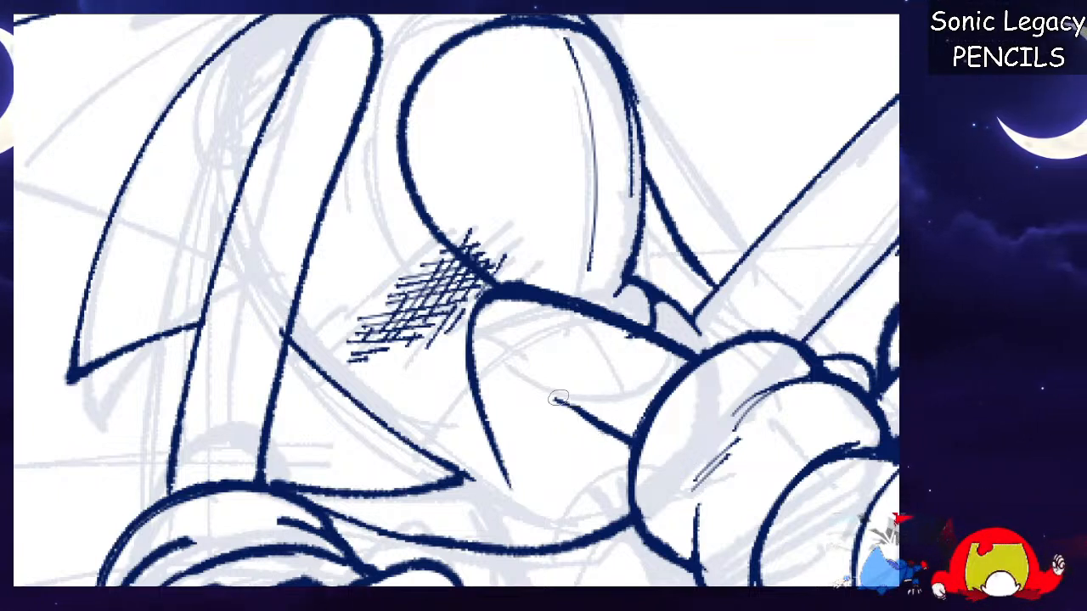
pyautogui.moveTo(600, 431); pyautogui.dragTo(612, 484)
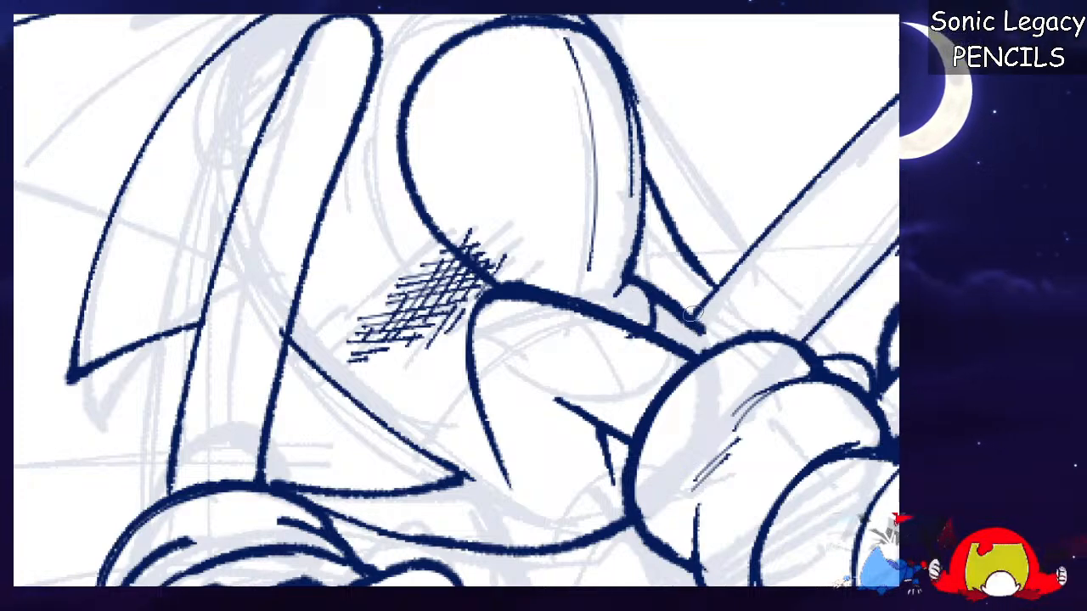
pyautogui.hotkey('ctrl', '-')
pyautogui.hotkey('ctrl', '-')
pyautogui.hotkey('ctrl', '-')
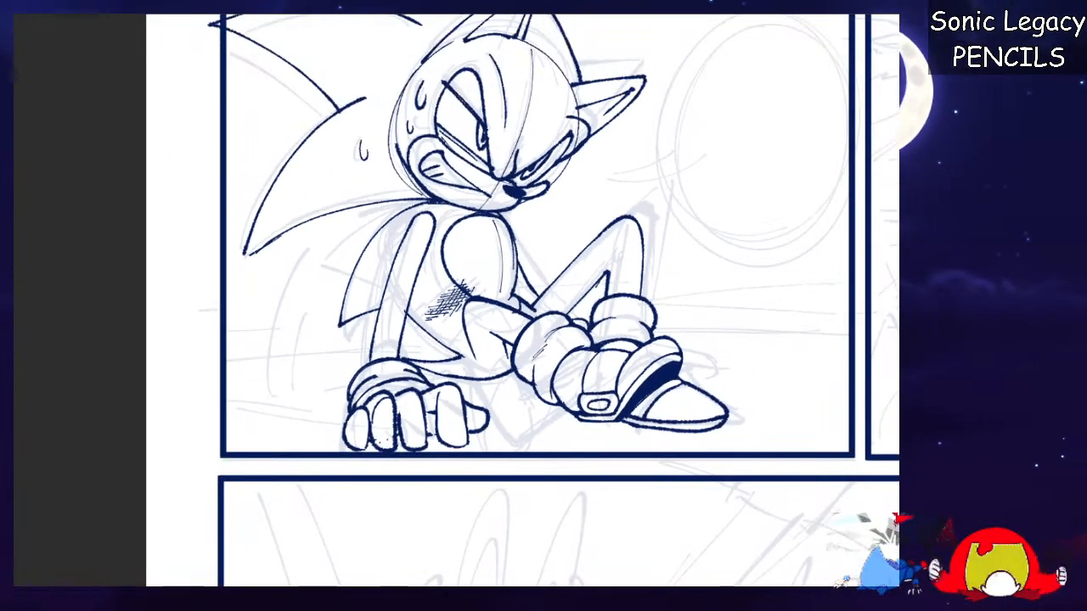
# Redraw the short lines joining the torso to the far leg, with a small curve behind the foreground sock cuff.
pyautogui.hotkey('ctrl', '+')
pyautogui.hotkey('ctrl', '+')
pyautogui.hotkey('ctrl', '+')
pyautogui.press('-')
pyautogui.press('-')
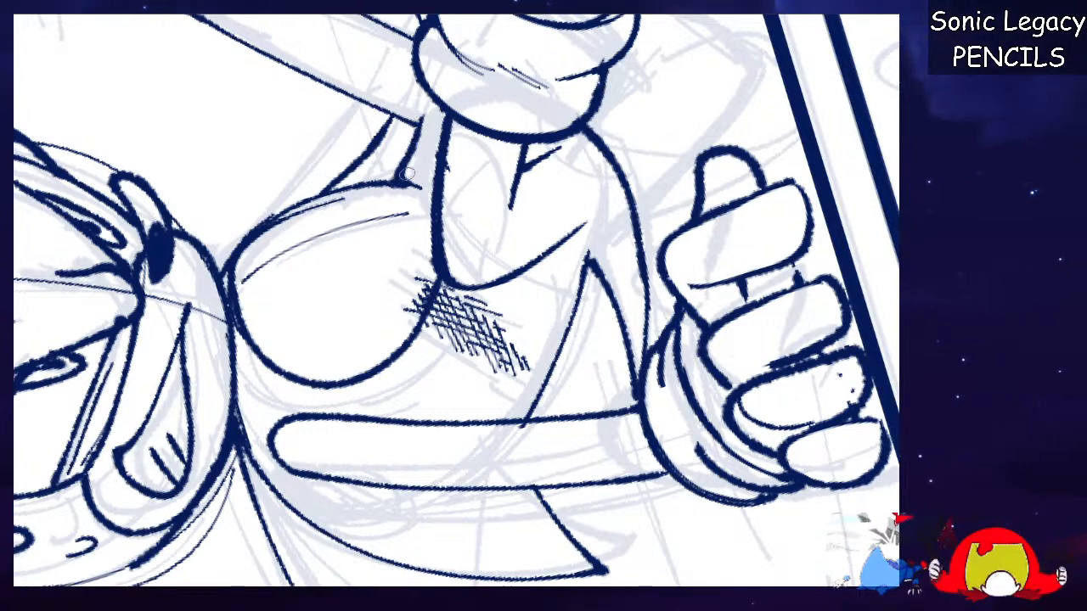
pyautogui.hotkey('ctrl', 'z')
pyautogui.moveTo(403, 181); pyautogui.dragTo(417, 132)
pyautogui.moveTo(408, 181)
pyautogui.mouseDown()
pyautogui.moveTo(434, 123)
pyautogui.moveTo(403, 182)
pyautogui.mouseUp()
pyautogui.hotkey('ctrl', 'z')
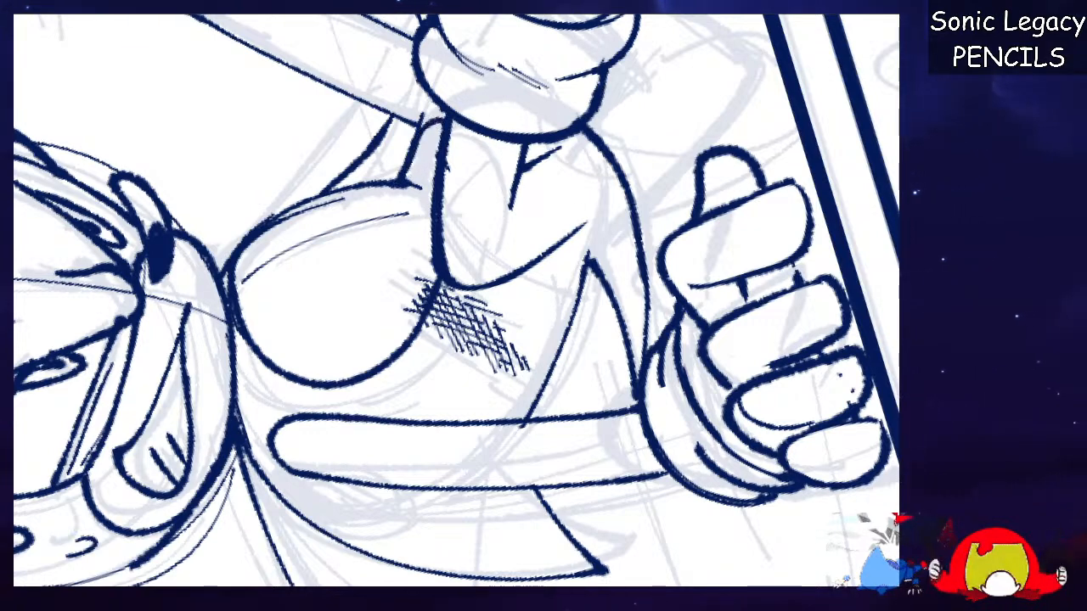
pyautogui.press('5')
pyautogui.hotkey('ctrl', '-')
pyautogui.hotkey('ctrl', '-')
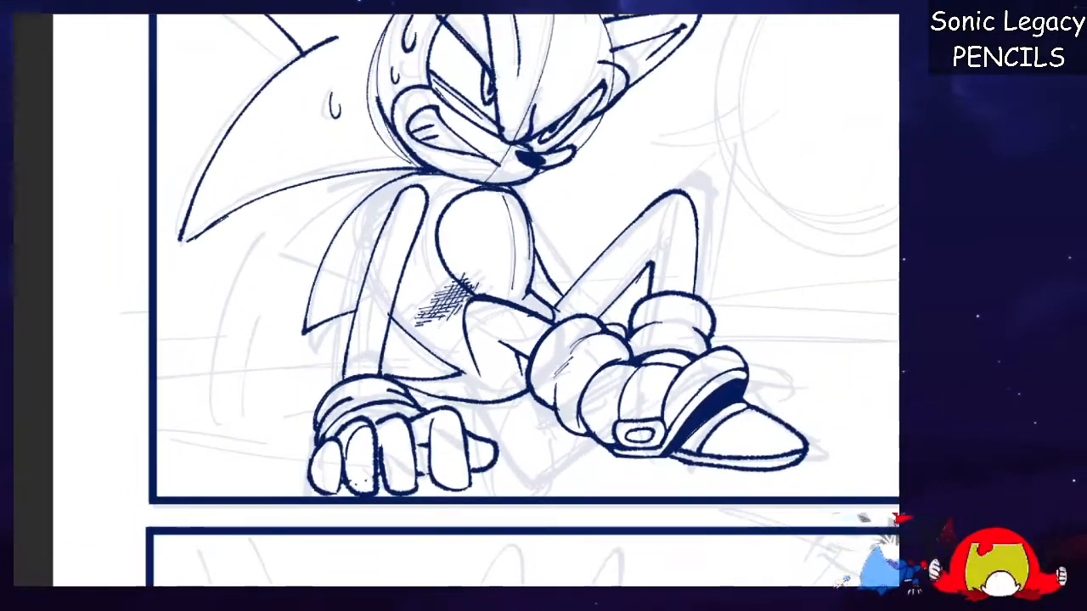
# Erase the head's construction circle and centre line, then hatch the brow, nose bridge and supporting arm.
pyautogui.moveTo(509, 255); pyautogui.dragTo(416, 396)
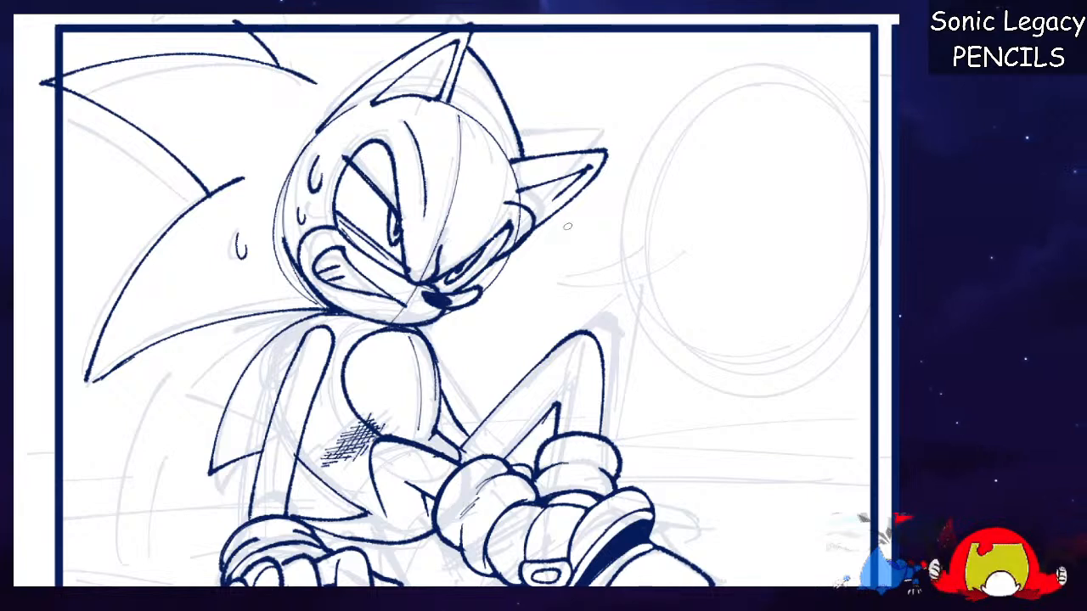
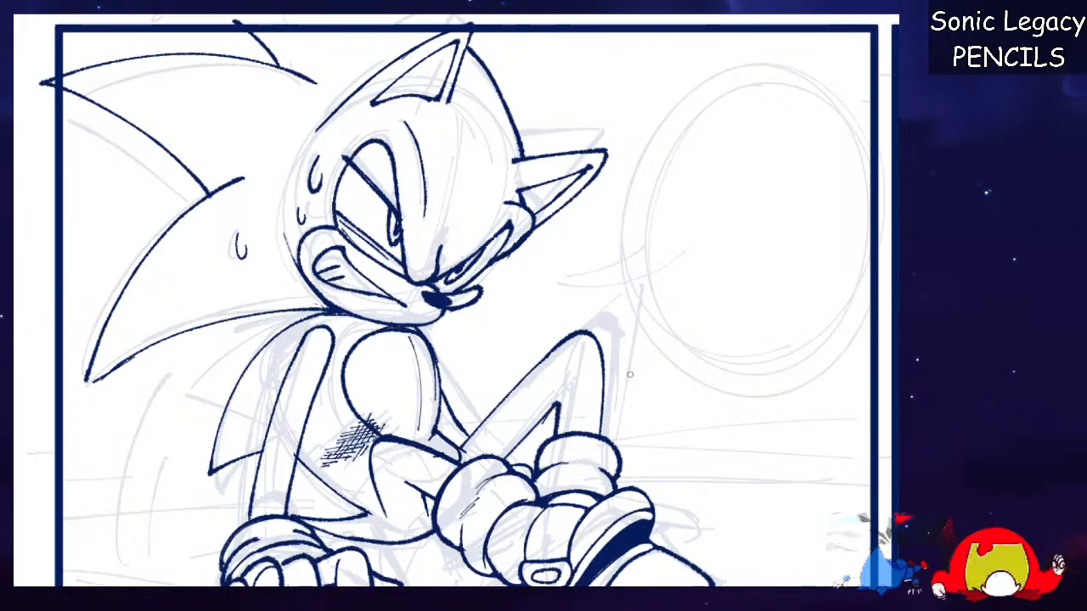
pyautogui.moveTo(350, 208); pyautogui.dragTo(233, 137)
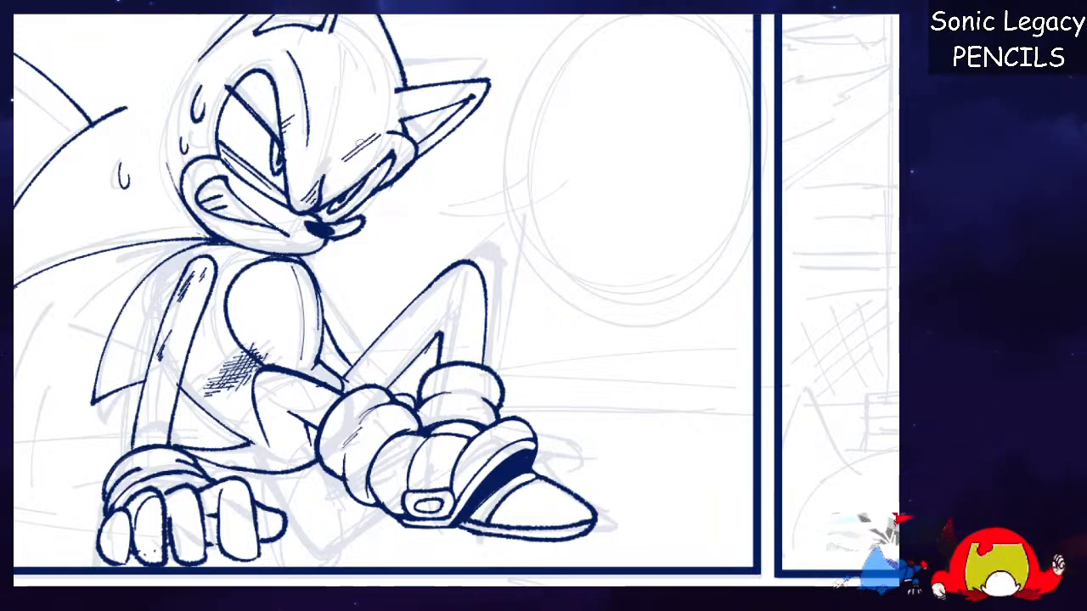
# Examine the rough sketch of Sonic with crossed arms in the wide panel below the finished seated pose.
pyautogui.hotkey('ctrl', '-')
pyautogui.hotkey('ctrl', '-')
pyautogui.hotkey('ctrl', '-')
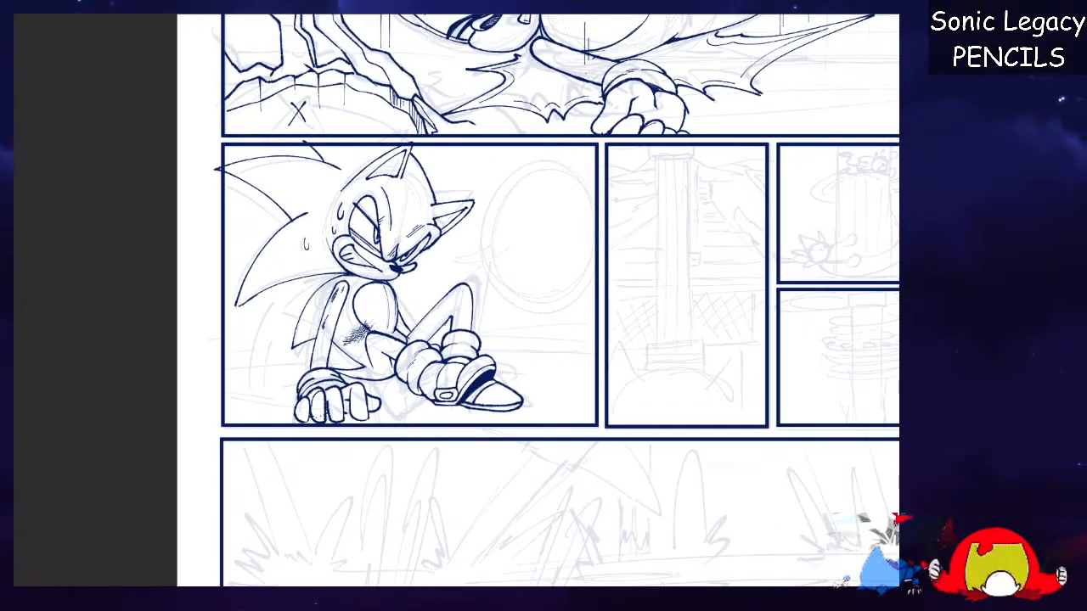
pyautogui.hotkey('ctrl', '+')
pyautogui.moveTo(629, 289)
pyautogui.mouseDown()
pyautogui.moveTo(372, 302)
pyautogui.moveTo(360, 330)
pyautogui.moveTo(289, 302)
pyautogui.mouseUp()
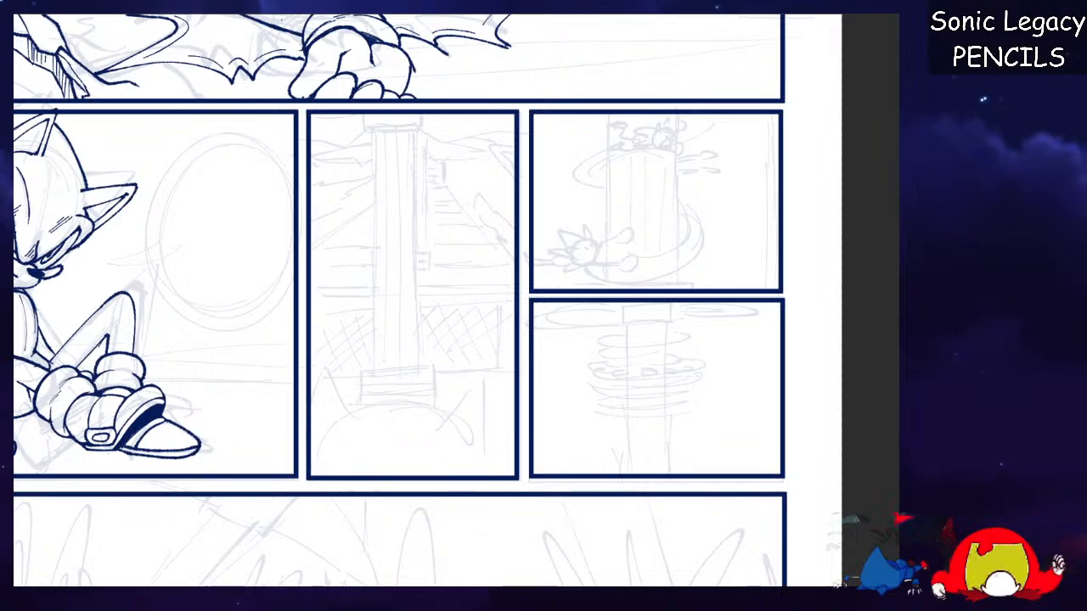
pyautogui.moveTo(424, 492); pyautogui.dragTo(468, 100)
pyautogui.moveTo(544, 442)
pyautogui.mouseDown()
pyautogui.moveTo(571, 442)
pyautogui.moveTo(630, 176)
pyautogui.moveTo(415, 134)
pyautogui.moveTo(444, 120)
pyautogui.mouseUp()
pyautogui.scroll(-2, 456, 300)
pyautogui.scroll(9, 456, 299)
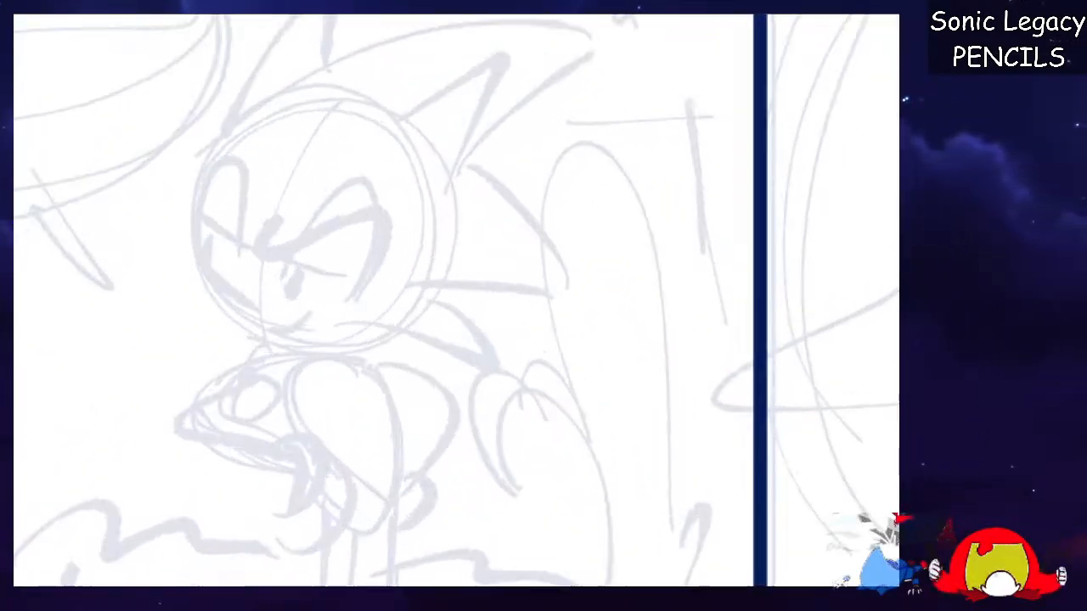
pyautogui.moveTo(391, 300); pyautogui.dragTo(526, 302)
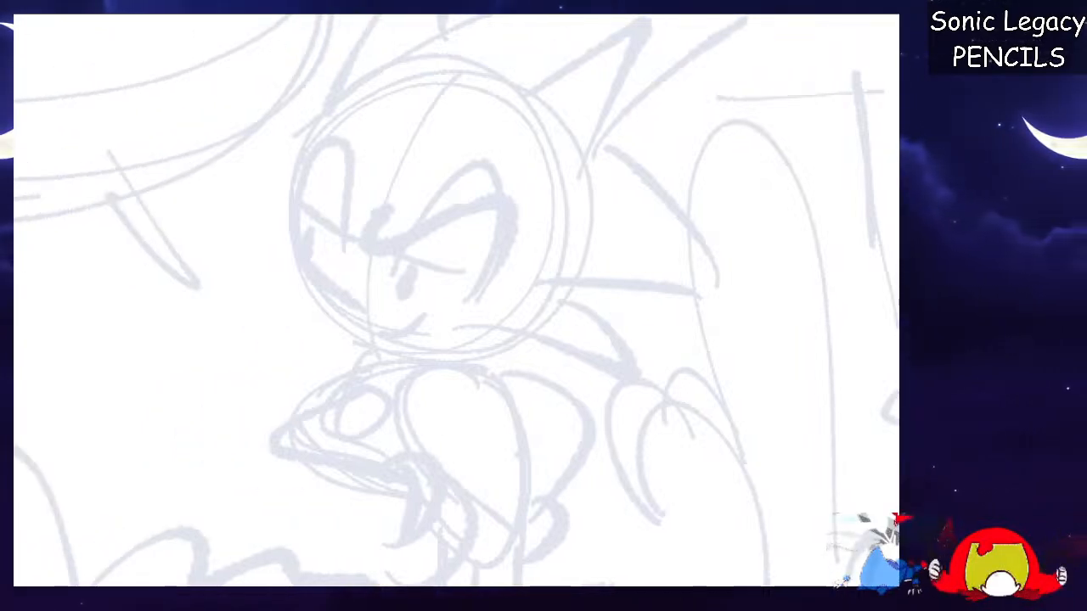
pyautogui.scroll(3, 458, 302)
pyautogui.scroll(-1, 459, 303)
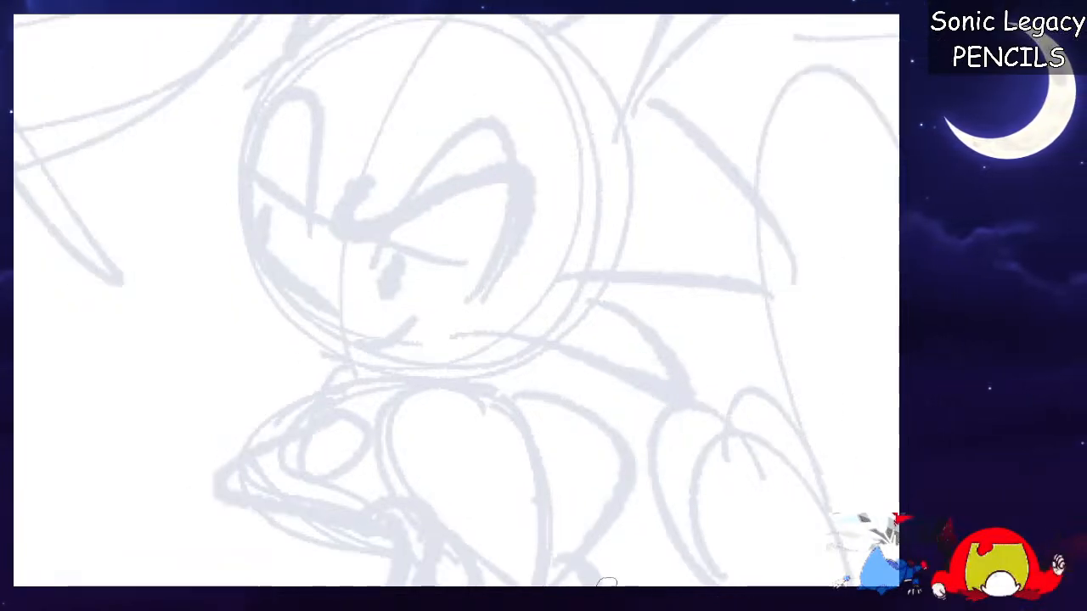
pyautogui.hscroll(-2, 459, 302)
pyautogui.hscroll(1, 458, 302)
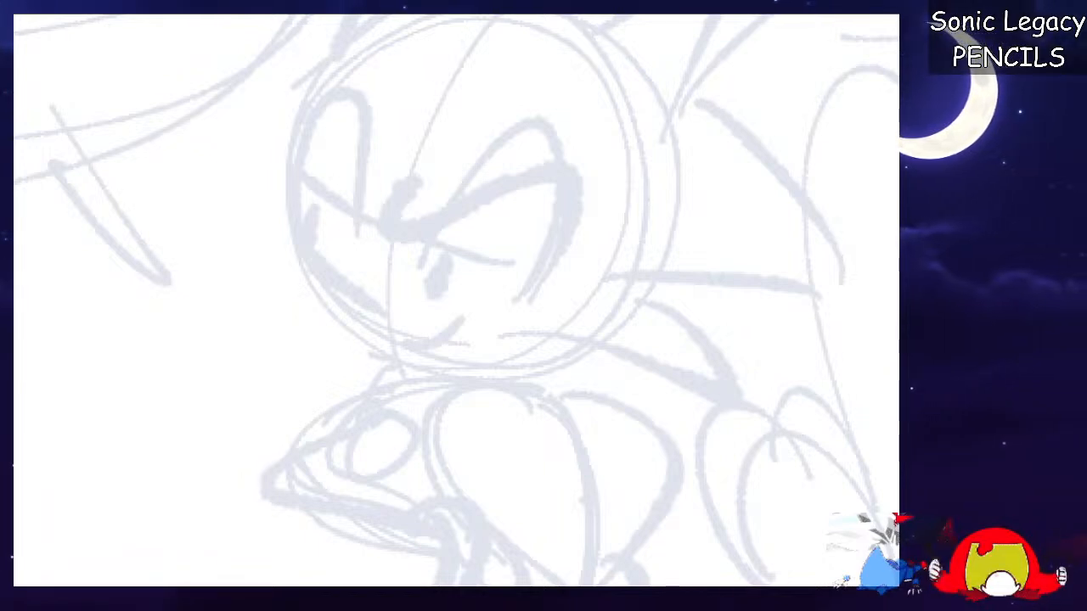
pyautogui.scroll(-2, 459, 302)
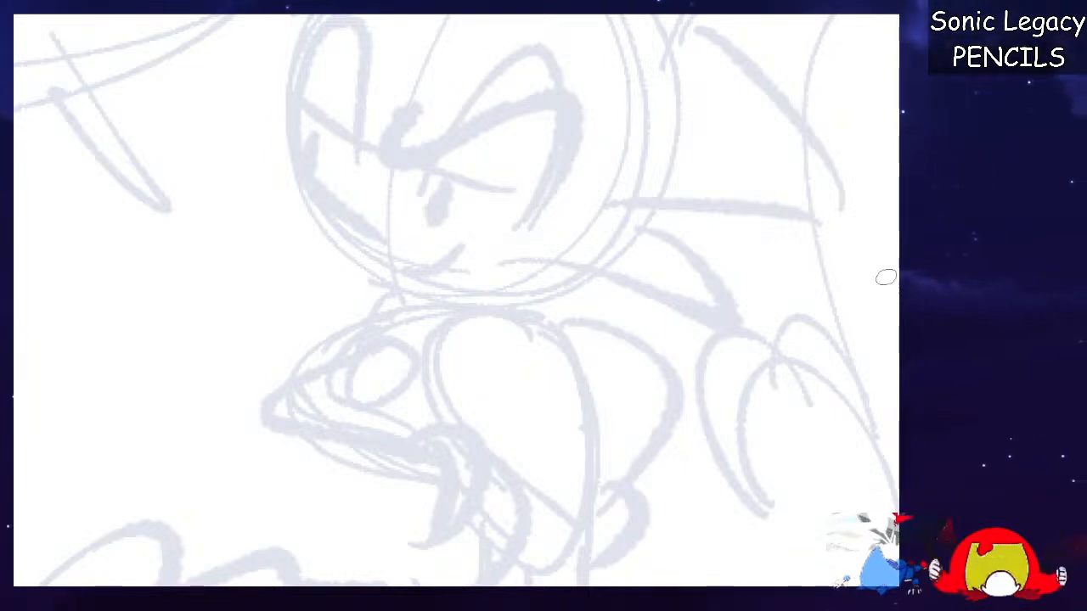
# Outline the cross-armed Sonic's torso as a rounded teardrop with a curved lower end and a small pointed tail.
pyautogui.moveTo(401, 334)
pyautogui.mouseDown()
pyautogui.moveTo(594, 461)
pyautogui.moveTo(596, 512)
pyautogui.moveTo(371, 383)
pyautogui.moveTo(498, 508)
pyautogui.moveTo(473, 504)
pyautogui.moveTo(488, 547)
pyautogui.moveTo(534, 558)
pyautogui.moveTo(604, 462)
pyautogui.mouseUp()
pyautogui.moveTo(592, 524); pyautogui.dragTo(609, 432)
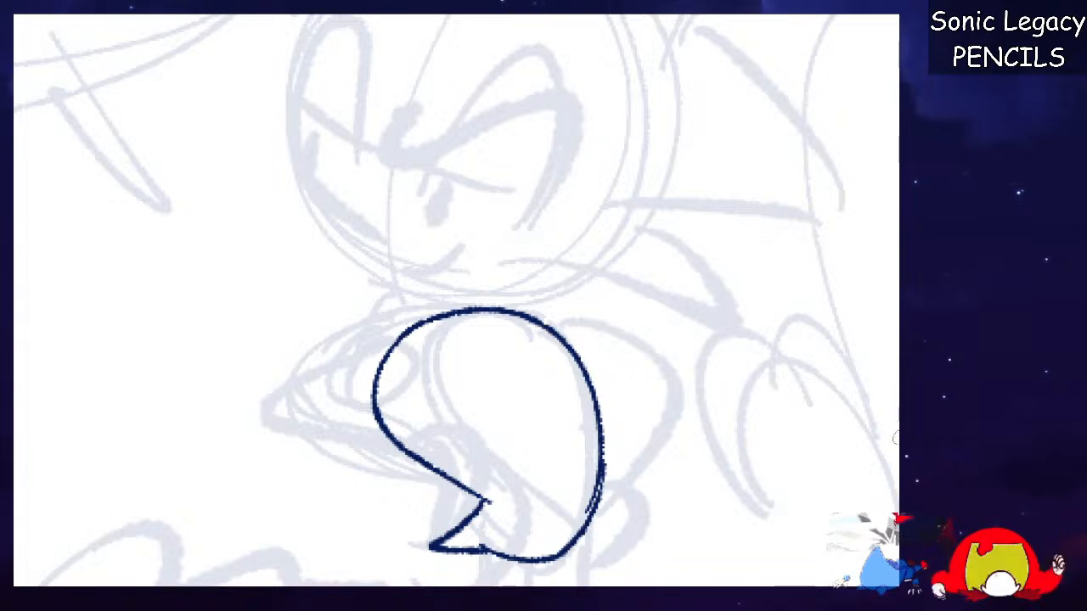
pyautogui.scroll(-4, 813, 429)
pyautogui.moveTo(481, 360)
pyautogui.mouseDown()
pyautogui.moveTo(518, 415)
pyautogui.moveTo(493, 363)
pyautogui.mouseUp()
pyautogui.moveTo(480, 405)
pyautogui.mouseDown()
pyautogui.moveTo(451, 379)
pyautogui.moveTo(434, 437)
pyautogui.mouseUp()
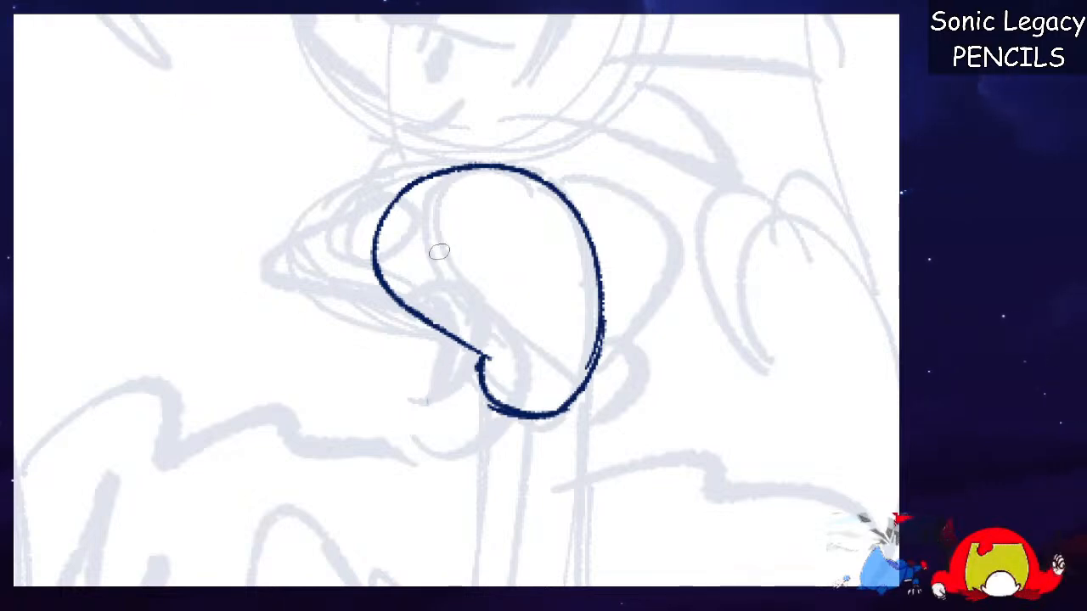
pyautogui.moveTo(480, 361)
pyautogui.mouseDown()
pyautogui.moveTo(383, 392)
pyautogui.moveTo(518, 414)
pyautogui.moveTo(581, 370)
pyautogui.mouseUp()
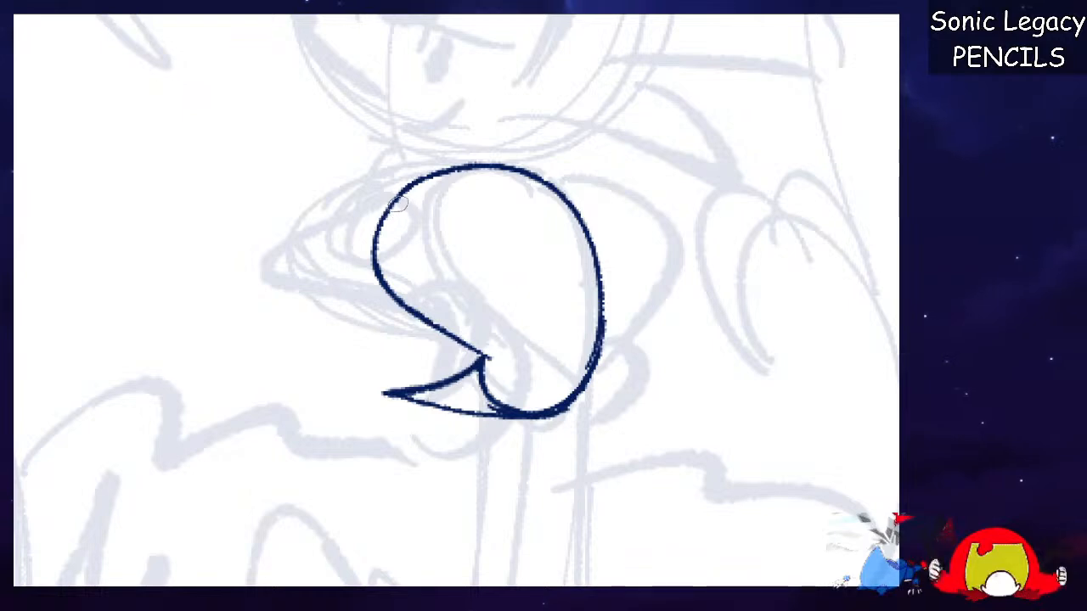
# Outline the bent near arm over the torso, with a rounded elbow pointing outward and the forearm returning toward the hip.
pyautogui.moveTo(416, 210)
pyautogui.mouseDown()
pyautogui.moveTo(321, 256)
pyautogui.moveTo(411, 331)
pyautogui.mouseUp()
pyautogui.moveTo(422, 238)
pyautogui.mouseDown()
pyautogui.moveTo(369, 288)
pyautogui.moveTo(430, 292)
pyautogui.moveTo(461, 325)
pyautogui.moveTo(450, 299)
pyautogui.mouseUp()
pyautogui.hotkey('ctrl', 'z')
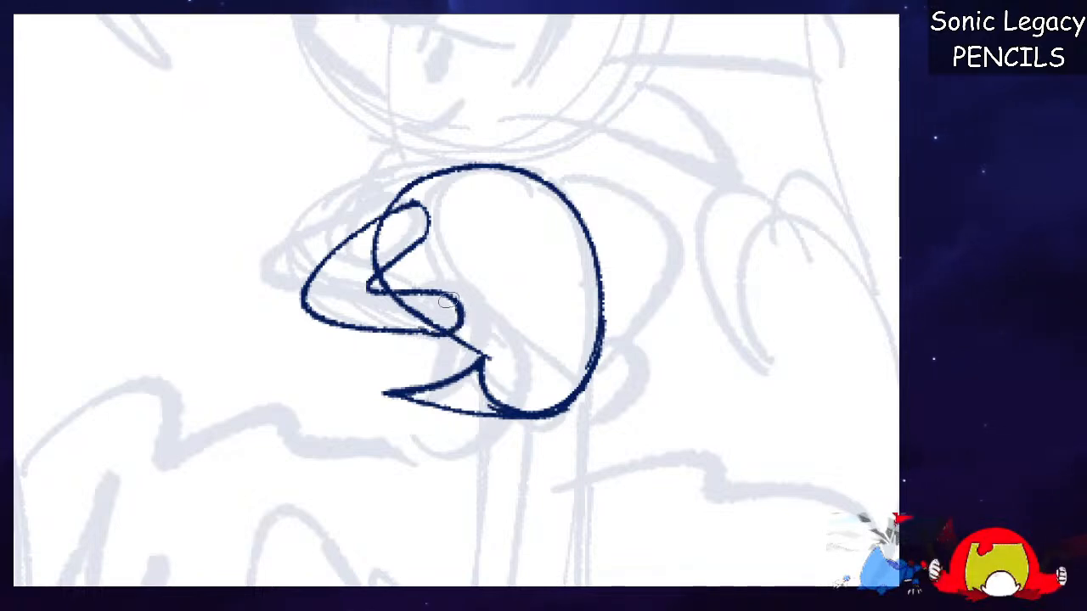
pyautogui.hotkey('ctrl', 'z')
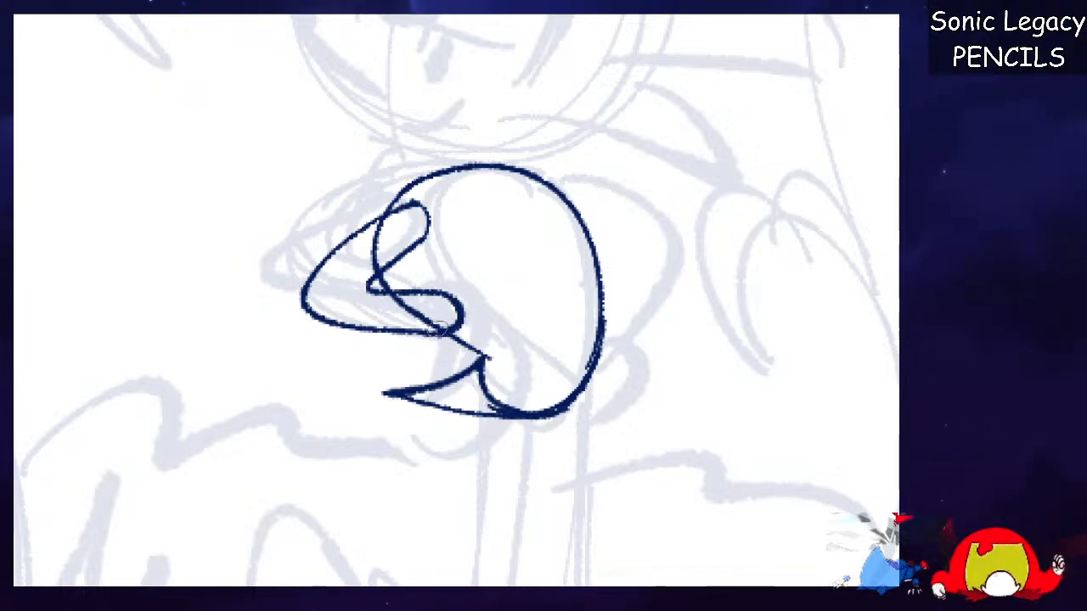
# Draw the near glove's ringed cuff around the wrist and the hand with curled fingers resting on the hip.
pyautogui.moveTo(425, 288)
pyautogui.mouseDown()
pyautogui.moveTo(440, 358)
pyautogui.moveTo(481, 330)
pyautogui.mouseUp()
pyautogui.moveTo(473, 287)
pyautogui.mouseDown()
pyautogui.moveTo(457, 401)
pyautogui.moveTo(514, 384)
pyautogui.moveTo(455, 393)
pyautogui.mouseUp()
pyautogui.hotkey('ctrl', 'z')
pyautogui.moveTo(434, 356)
pyautogui.mouseDown()
pyautogui.moveTo(465, 415)
pyautogui.moveTo(523, 367)
pyautogui.moveTo(520, 338)
pyautogui.mouseUp()
pyautogui.hotkey('ctrl', 'z')
pyautogui.moveTo(485, 289)
pyautogui.mouseDown()
pyautogui.moveTo(520, 308)
pyautogui.moveTo(539, 387)
pyautogui.moveTo(492, 416)
pyautogui.moveTo(454, 411)
pyautogui.mouseUp()
pyautogui.moveTo(421, 352); pyautogui.dragTo(421, 382)
pyautogui.moveTo(457, 384)
pyautogui.mouseDown()
pyautogui.moveTo(465, 405)
pyautogui.moveTo(499, 413)
pyautogui.mouseUp()
pyautogui.moveTo(418, 339); pyautogui.dragTo(420, 360)
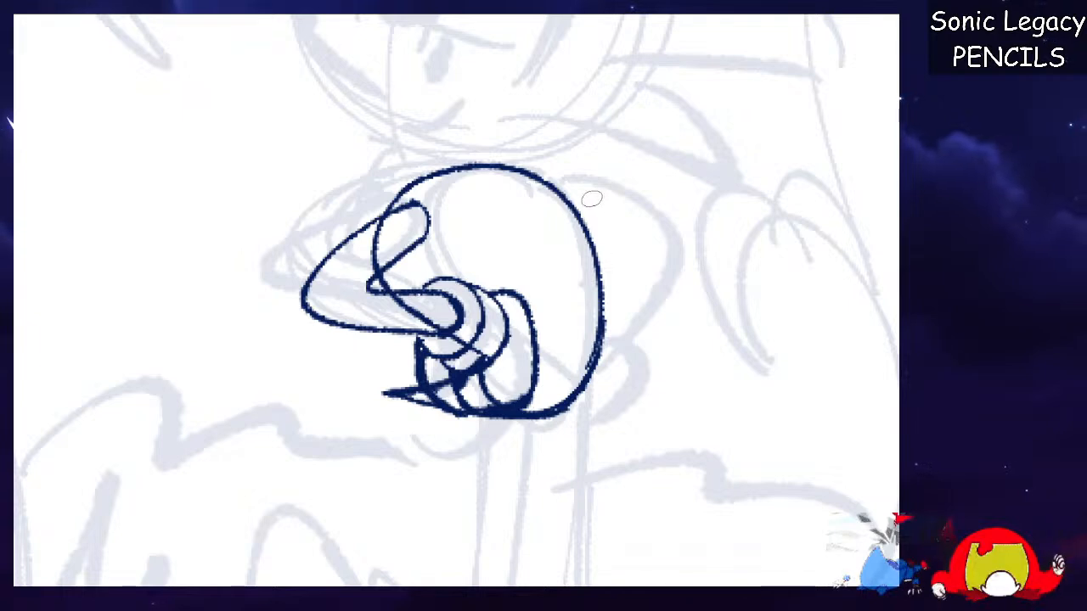
# Outline the far arm bent behind the torso, adding its inner curve, glove cuff and small fingers at the hip.
pyautogui.moveTo(554, 185)
pyautogui.mouseDown()
pyautogui.moveTo(650, 260)
pyautogui.moveTo(599, 366)
pyautogui.mouseUp()
pyautogui.hotkey('ctrl', 'z')
pyautogui.moveTo(545, 180)
pyautogui.mouseDown()
pyautogui.moveTo(588, 191)
pyautogui.moveTo(620, 350)
pyautogui.mouseUp()
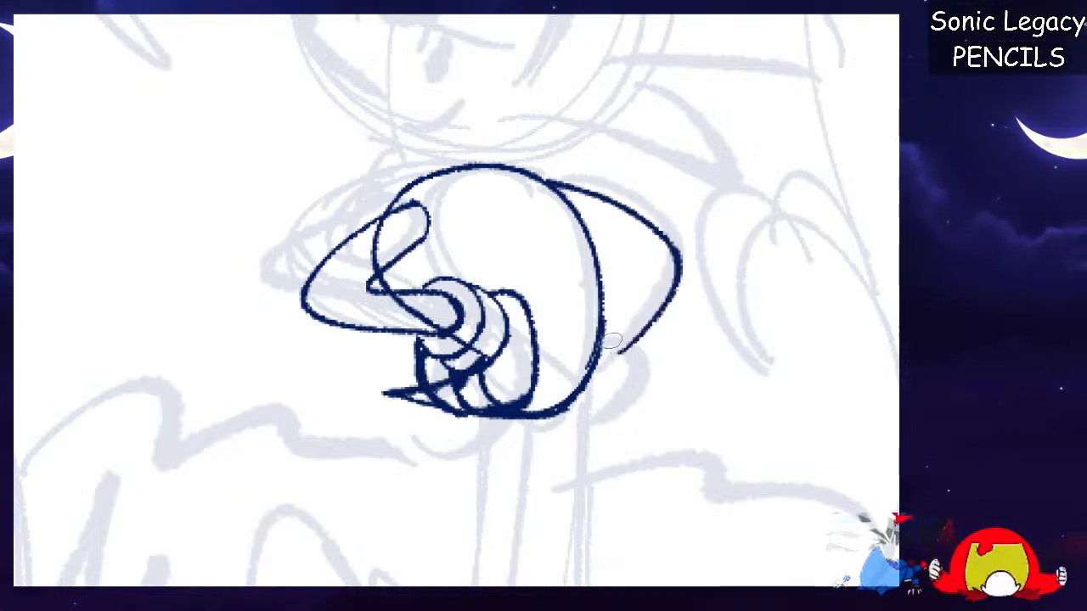
pyautogui.moveTo(590, 231)
pyautogui.mouseDown()
pyautogui.moveTo(633, 348)
pyautogui.moveTo(595, 387)
pyautogui.moveTo(597, 420)
pyautogui.moveTo(624, 447)
pyautogui.moveTo(587, 454)
pyautogui.mouseUp()
pyautogui.moveTo(593, 367)
pyautogui.mouseDown()
pyautogui.moveTo(610, 393)
pyautogui.moveTo(634, 350)
pyautogui.mouseUp()
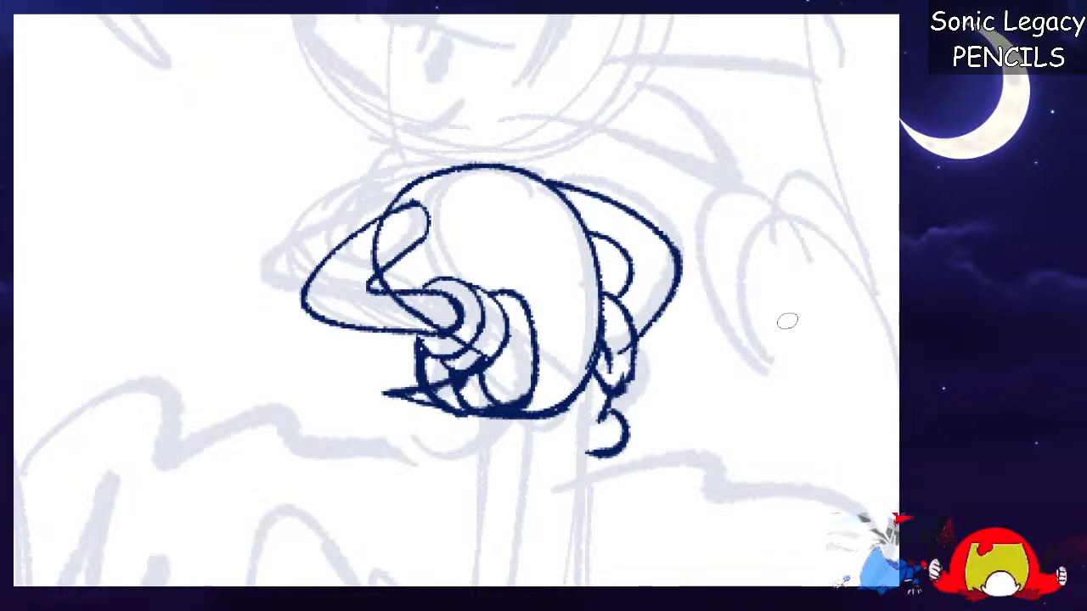
# Draw the near leg as two long straight lines below the torso, ending in a long tapered shoe with a flat sole.
pyautogui.scroll(5, 456, 300)
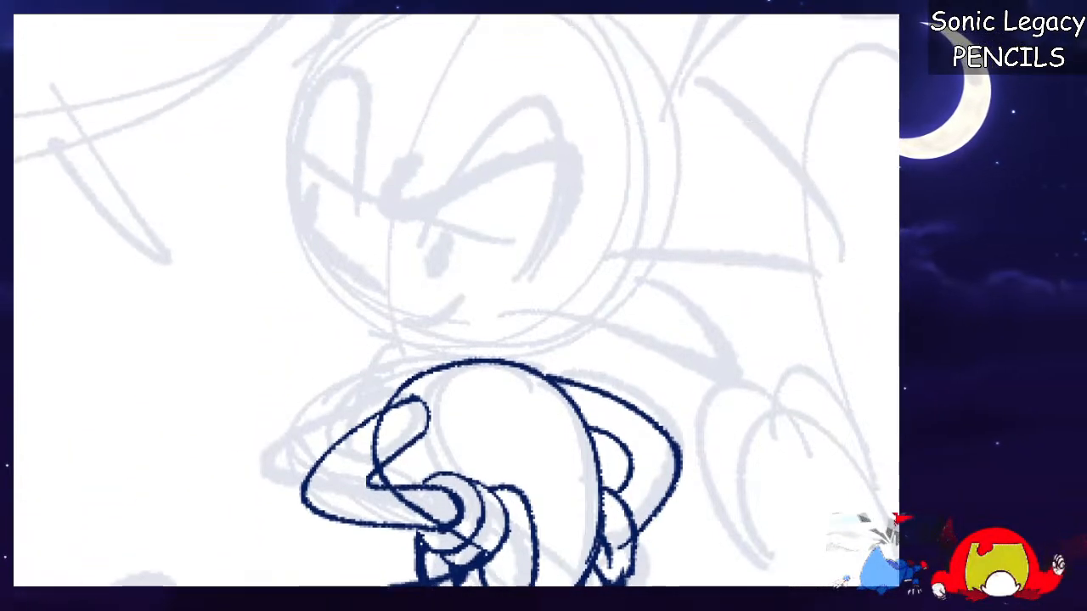
pyautogui.scroll(-10, 456, 300)
pyautogui.scroll(2, 456, 300)
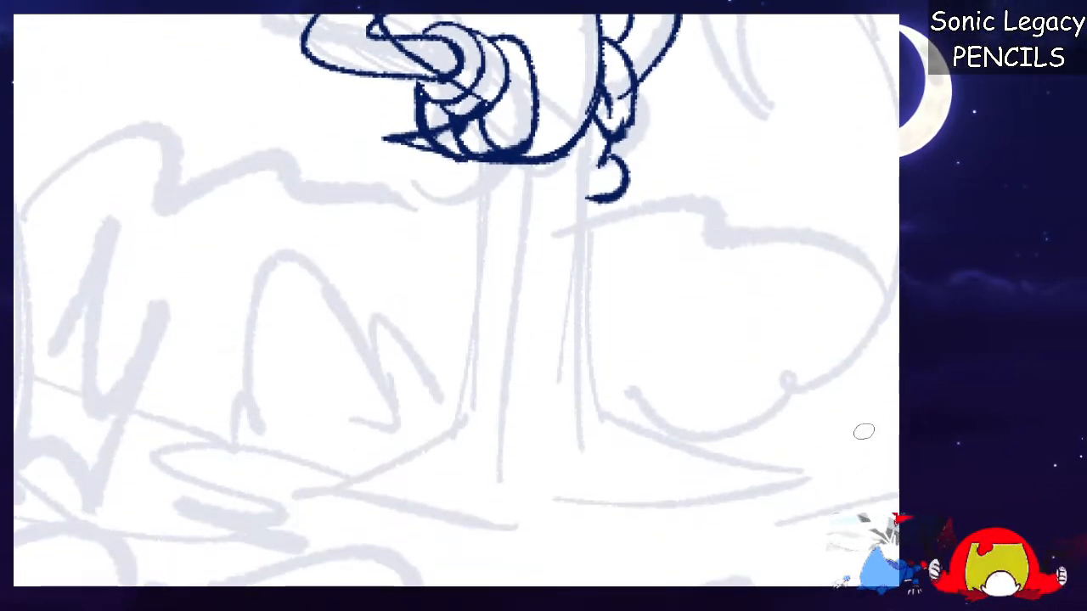
pyautogui.moveTo(537, 163); pyautogui.dragTo(516, 430)
pyautogui.moveTo(484, 164)
pyautogui.mouseDown()
pyautogui.moveTo(465, 408)
pyautogui.moveTo(313, 497)
pyautogui.moveTo(268, 538)
pyautogui.mouseUp()
pyautogui.moveTo(302, 560)
pyautogui.mouseDown()
pyautogui.moveTo(437, 557)
pyautogui.moveTo(520, 533)
pyautogui.moveTo(517, 427)
pyautogui.moveTo(526, 531)
pyautogui.mouseUp()
pyautogui.hotkey('ctrl', 'z')
pyautogui.moveTo(437, 558); pyautogui.dragTo(524, 533)
# Draw the far leg's outer line from the torso to the ankle, continuing into the sloping top of its shoe.
pyautogui.moveTo(585, 146); pyautogui.dragTo(572, 429)
pyautogui.hotkey('ctrl', 'z')
pyautogui.moveTo(585, 143)
pyautogui.mouseDown()
pyautogui.moveTo(570, 413)
pyautogui.moveTo(637, 462)
pyautogui.moveTo(759, 506)
pyautogui.mouseUp()
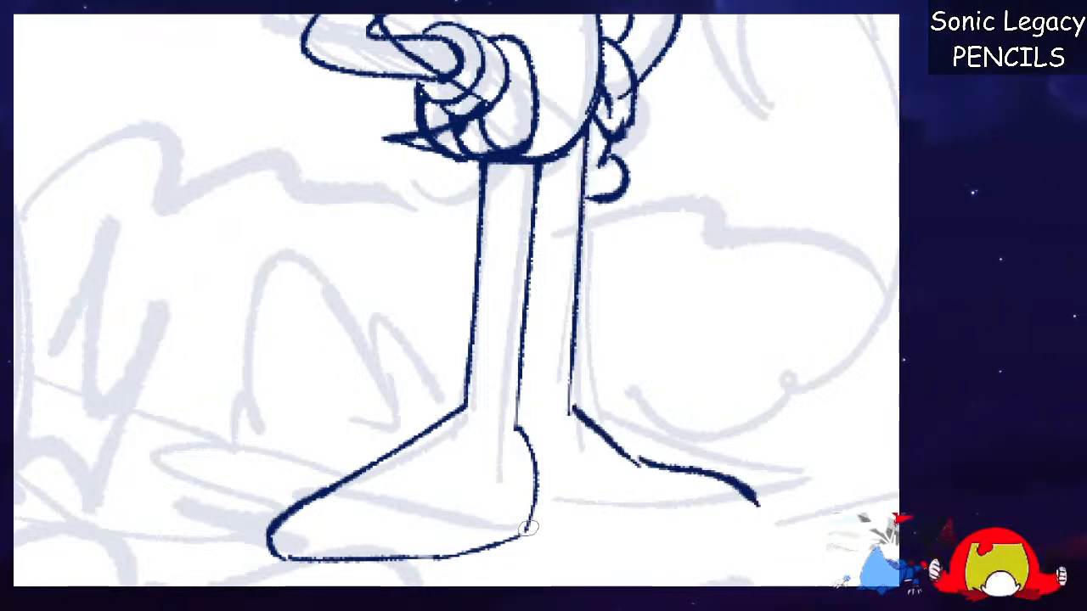
# Try to close the far shoe with a rounded toe, flat sole and curved strap line.
pyautogui.moveTo(528, 529); pyautogui.dragTo(745, 526)
pyautogui.moveTo(643, 464); pyautogui.dragTo(630, 505)
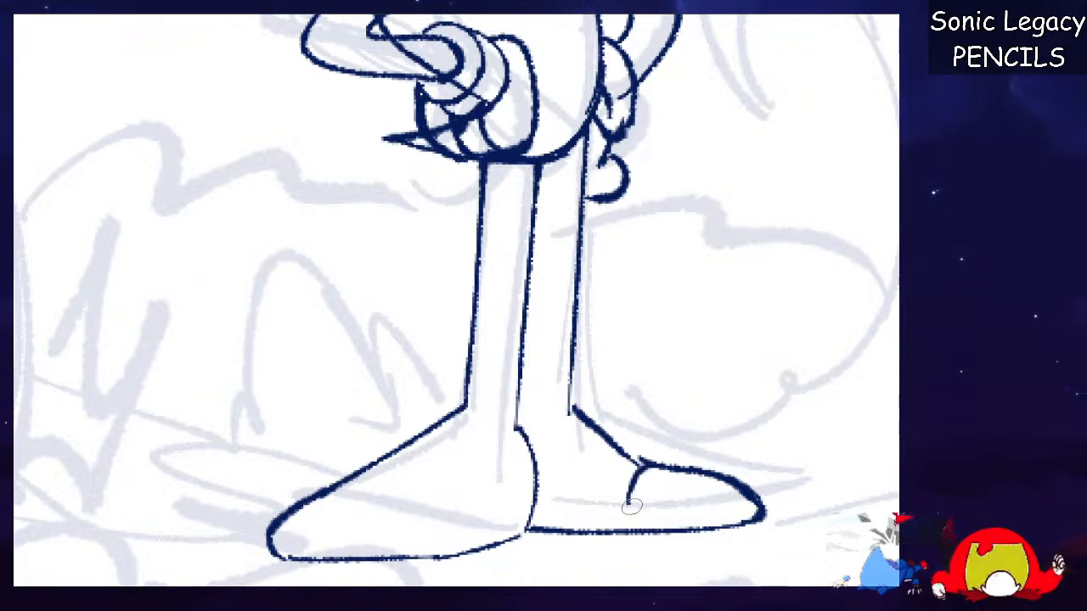
pyautogui.hotkey('ctrl', 'z')
pyautogui.hotkey('ctrl', 'z')
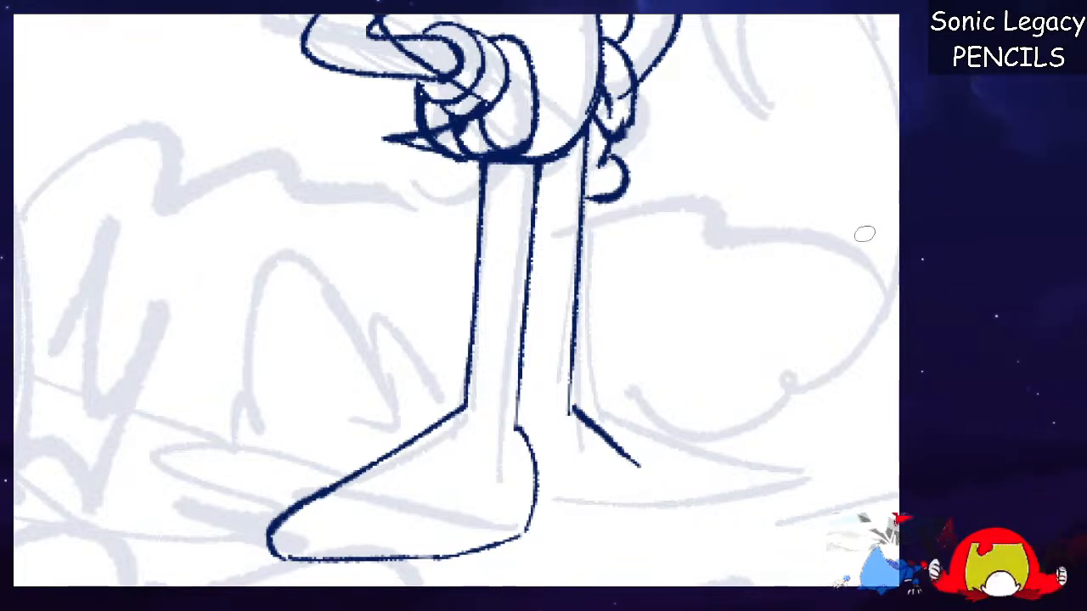
# Mirror the canvas horizontally and redraw the slope running from the far leg's ankle down the instep.
pyautogui.press('h')
pyautogui.hotkey('ctrl', 'z')
pyautogui.moveTo(473, 372); pyautogui.dragTo(676, 373)
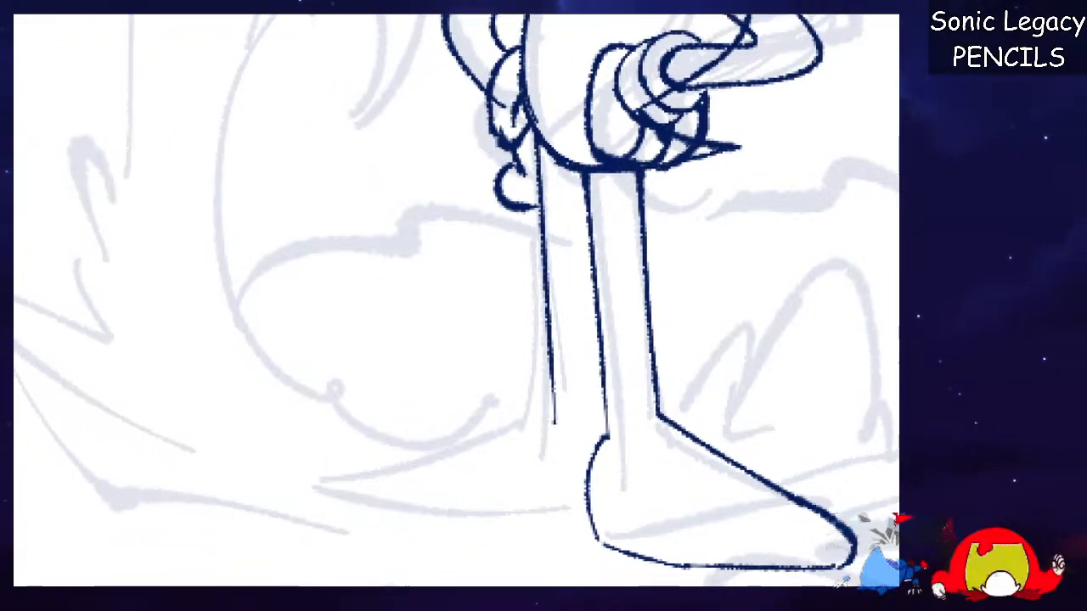
pyautogui.scroll(-3, 456, 300)
pyautogui.scroll(3, 456, 299)
pyautogui.scroll(-1, 456, 300)
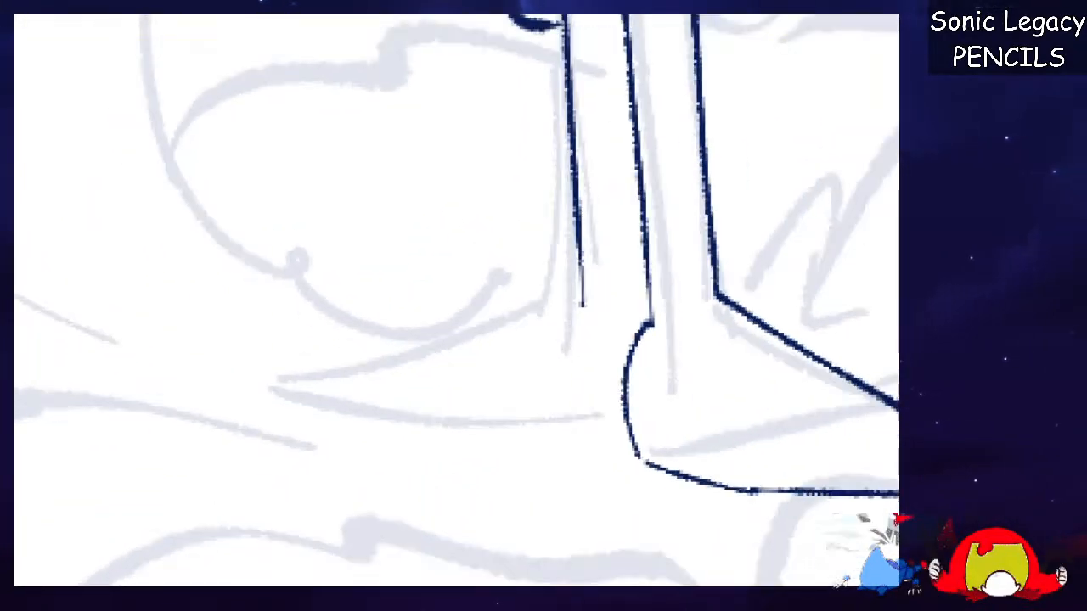
pyautogui.moveTo(581, 289); pyautogui.dragTo(445, 368)
pyautogui.hotkey('ctrl', 'z')
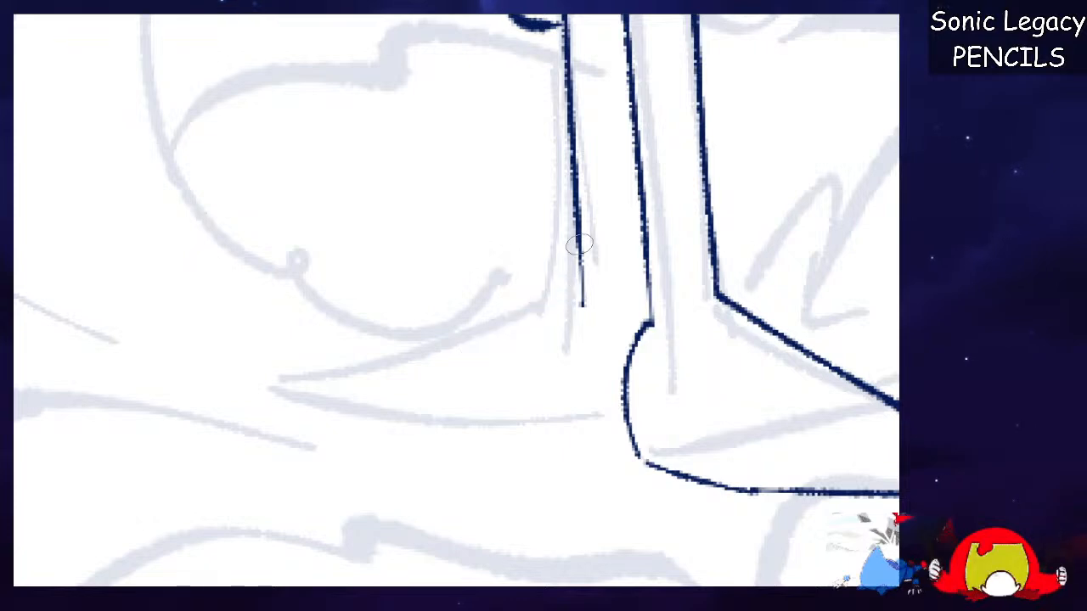
pyautogui.moveTo(581, 295)
pyautogui.mouseDown()
pyautogui.moveTo(424, 376)
pyautogui.moveTo(366, 370)
pyautogui.moveTo(314, 458)
pyautogui.mouseUp()
pyautogui.hotkey('ctrl', 'z')
pyautogui.hotkey('ctrl', 'z')
# Try a bulging rounded toe and a straight sole for the far shoe.
pyautogui.moveTo(427, 374); pyautogui.dragTo(314, 416)
pyautogui.moveTo(315, 470); pyautogui.dragTo(648, 481)
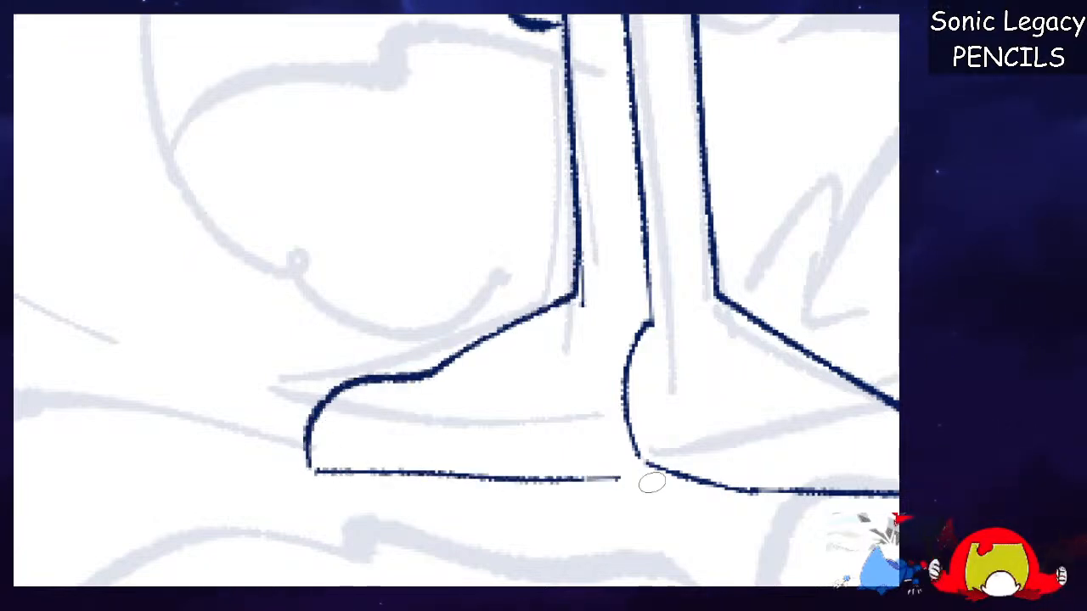
pyautogui.hscroll(3, 456, 301)
pyautogui.hscroll(-2, 456, 301)
pyautogui.hotkey('ctrl', 'z')
pyautogui.hotkey('ctrl', 'z')
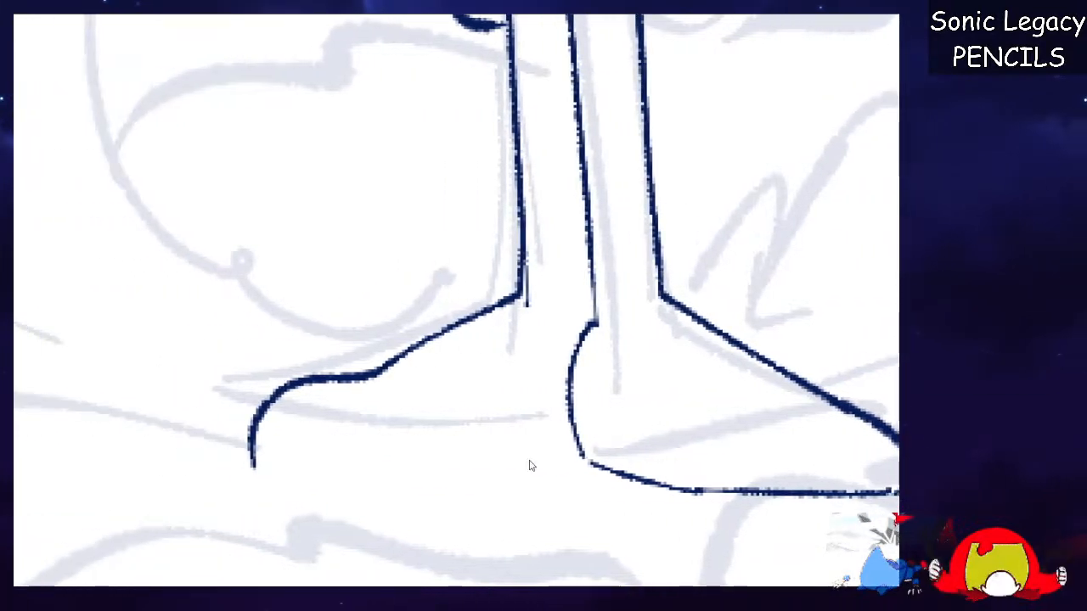
# Outline the far shoe with a low tapered toe and a flat sole meeting the near shoe's heel.
pyautogui.moveTo(512, 295); pyautogui.dragTo(262, 453)
pyautogui.hotkey('ctrl', 'z')
pyautogui.moveTo(367, 378)
pyautogui.mouseDown()
pyautogui.moveTo(272, 419)
pyautogui.moveTo(273, 477)
pyautogui.moveTo(585, 488)
pyautogui.mouseUp()
pyautogui.hotkey('ctrl', 'z')
pyautogui.hotkey('ctrl', 'z')
pyautogui.moveTo(378, 372)
pyautogui.mouseDown()
pyautogui.moveTo(289, 409)
pyautogui.moveTo(243, 456)
pyautogui.moveTo(279, 468)
pyautogui.moveTo(570, 459)
pyautogui.mouseUp()
pyautogui.hotkey('ctrl', 'z')
pyautogui.moveTo(252, 455)
pyautogui.mouseDown()
pyautogui.moveTo(262, 476)
pyautogui.moveTo(595, 458)
pyautogui.mouseUp()
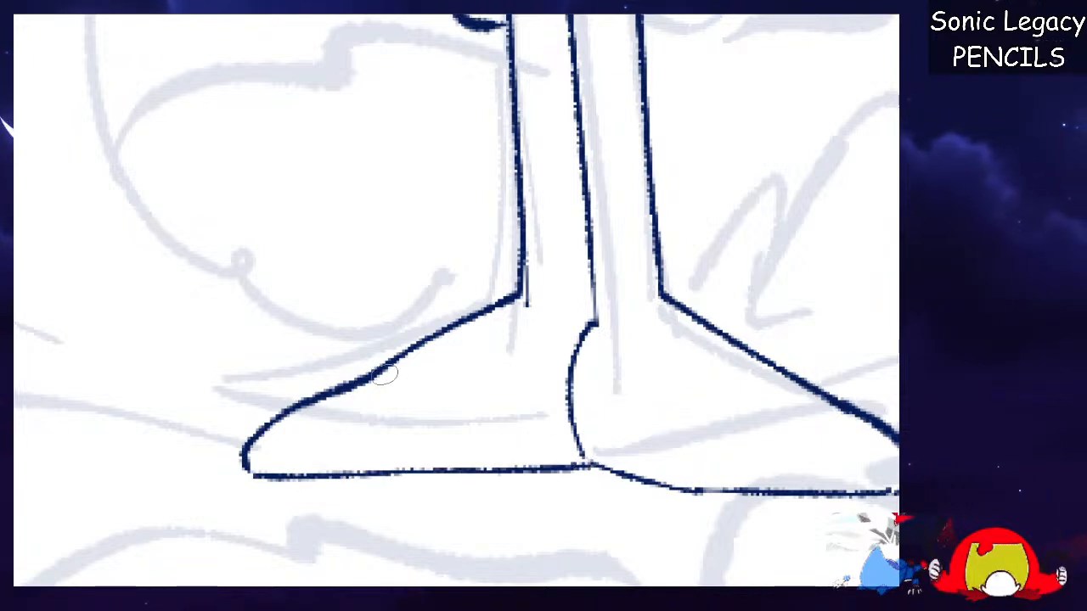
# Add two curved strap lines across the far shoe and a thin sole edge along its base.
pyautogui.moveTo(365, 381); pyautogui.dragTo(400, 444)
pyautogui.moveTo(488, 310); pyautogui.dragTo(530, 428)
pyautogui.moveTo(243, 459); pyautogui.dragTo(542, 441)
pyautogui.hotkey('ctrl', 'z')
pyautogui.moveTo(247, 462)
pyautogui.mouseDown()
pyautogui.moveTo(553, 446)
pyautogui.moveTo(510, 456)
pyautogui.mouseUp()
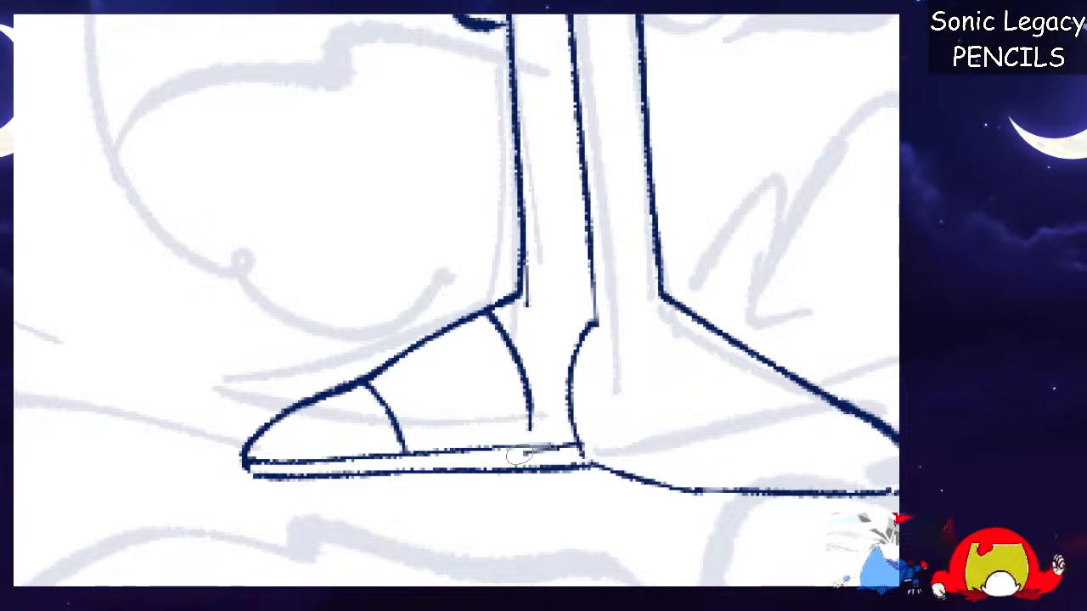
# Add a sole edge and two curved strap lines to the near shoe.
pyautogui.moveTo(575, 422)
pyautogui.mouseDown()
pyautogui.moveTo(726, 481)
pyautogui.moveTo(880, 464)
pyautogui.mouseUp()
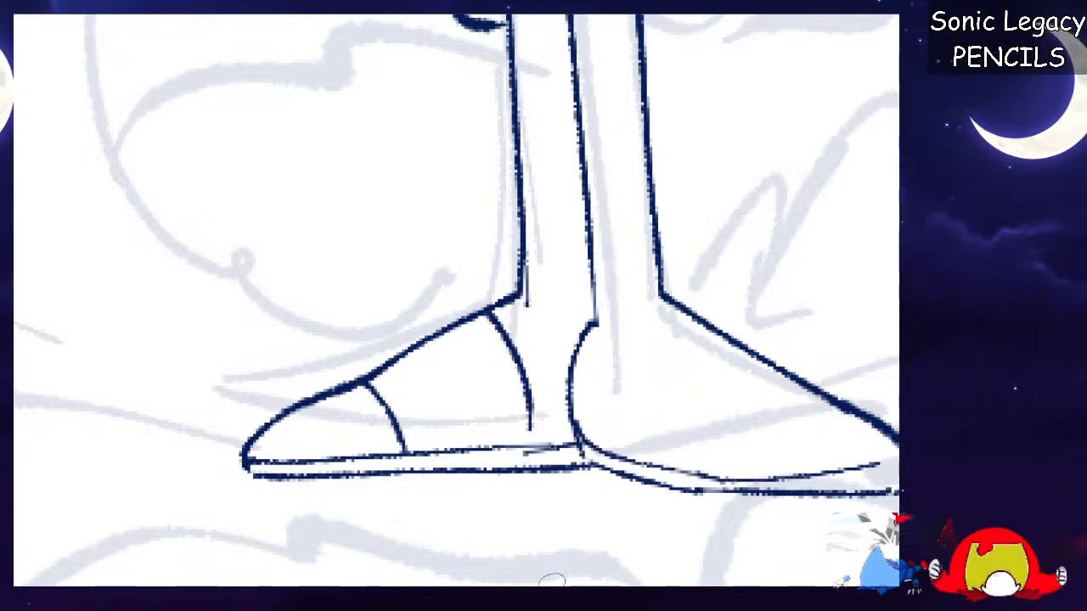
pyautogui.moveTo(485, 593); pyautogui.dragTo(505, 592)
pyautogui.hotkey('ctrl', 'z')
pyautogui.moveTo(467, 472); pyautogui.dragTo(671, 476)
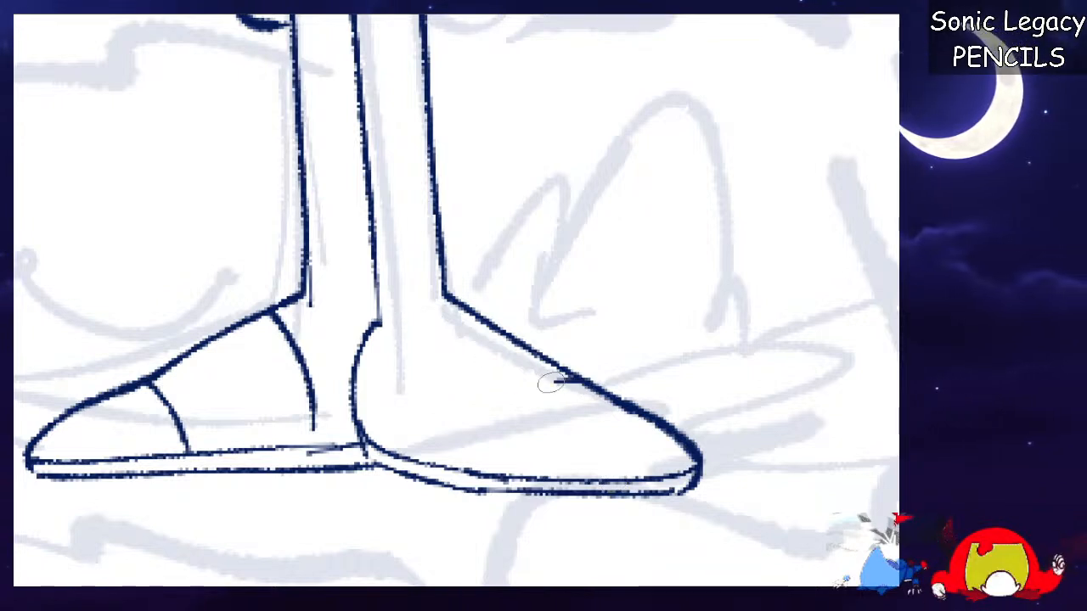
pyautogui.moveTo(573, 382); pyautogui.dragTo(464, 463)
pyautogui.moveTo(391, 444); pyautogui.dragTo(480, 328)
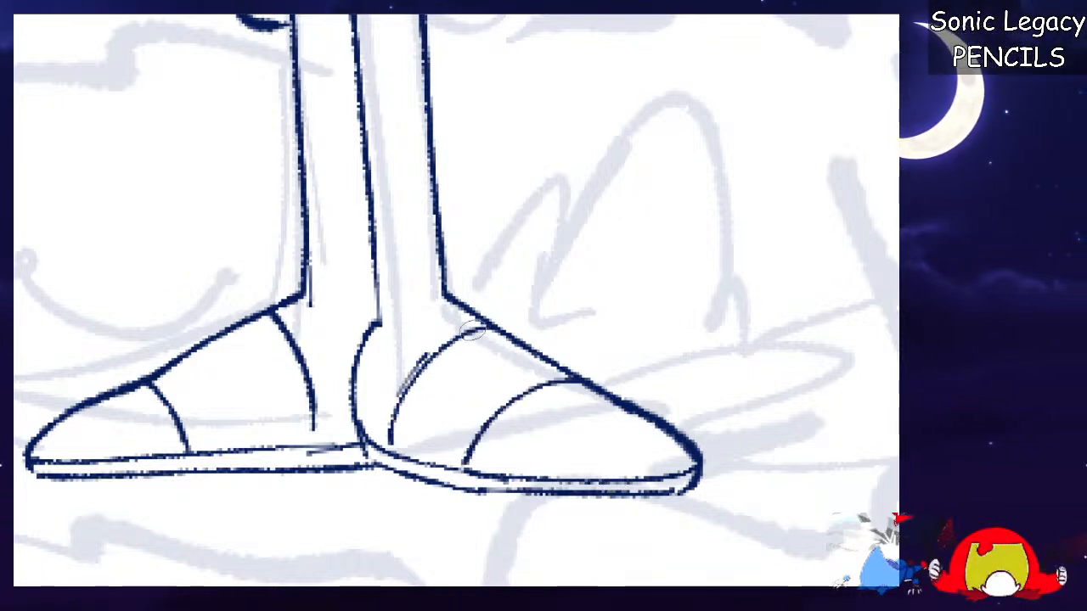
# Draw the near shoe's curved ankle opening and a wavy, bulging sock cuff around the near ankle.
pyautogui.moveTo(366, 333); pyautogui.dragTo(476, 316)
pyautogui.moveTo(356, 279)
pyautogui.mouseDown()
pyautogui.moveTo(340, 340)
pyautogui.moveTo(349, 350)
pyautogui.mouseUp()
pyautogui.hotkey('ctrl', 'z')
pyautogui.moveTo(332, 247)
pyautogui.mouseDown()
pyautogui.moveTo(348, 363)
pyautogui.moveTo(481, 226)
pyautogui.moveTo(509, 327)
pyautogui.mouseUp()
# Draw the far shoe's ankle opening and a wavy sock cuff partly hidden behind the near leg.
pyautogui.moveTo(280, 299); pyautogui.dragTo(352, 308)
pyautogui.moveTo(258, 289); pyautogui.dragTo(286, 253)
pyautogui.moveTo(285, 254)
pyautogui.mouseDown()
pyautogui.moveTo(274, 247)
pyautogui.moveTo(372, 205)
pyautogui.mouseUp()
pyautogui.hotkey('ctrl', 'z')
pyautogui.moveTo(284, 253)
pyautogui.mouseDown()
pyautogui.moveTo(263, 225)
pyautogui.moveTo(371, 197)
pyautogui.moveTo(256, 235)
pyautogui.moveTo(276, 262)
pyautogui.moveTo(336, 186)
pyautogui.moveTo(370, 194)
pyautogui.mouseUp()
pyautogui.hotkey('ctrl', 'z')
pyautogui.hotkey('ctrl', 'z')
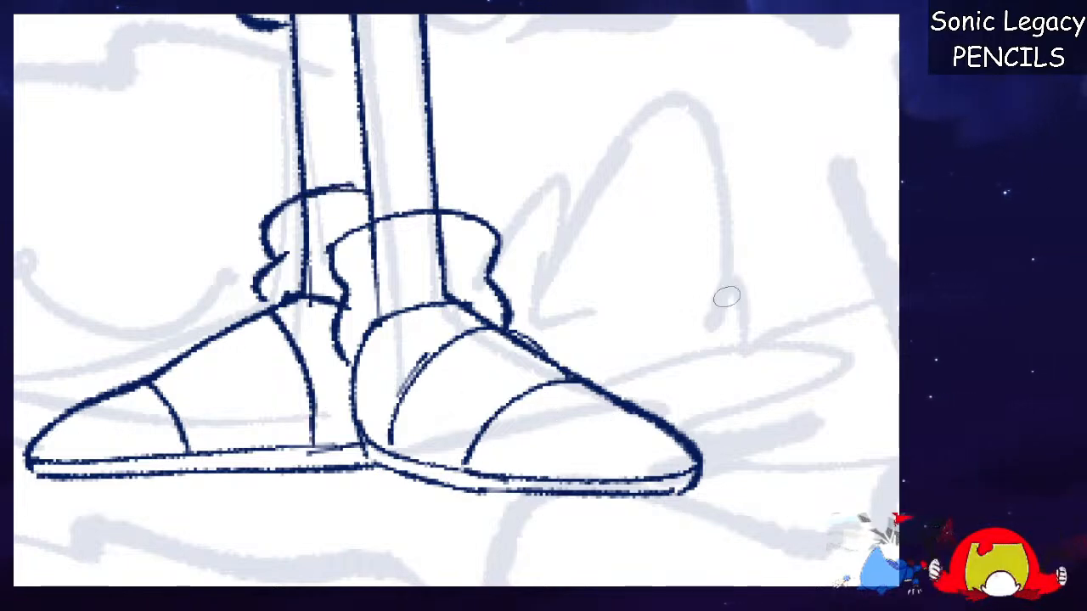
# Mirror the canvas back to its original orientation and review the body, arms and legs.
pyautogui.scroll(-5, 459, 304)
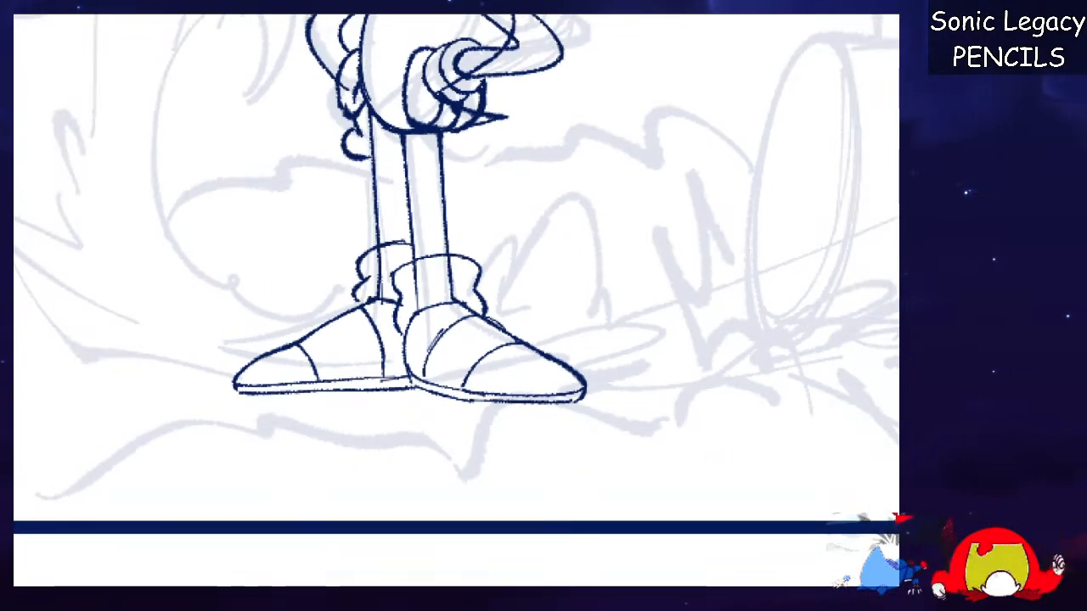
pyautogui.scroll(10, 460, 303)
pyautogui.scroll(-1, 459, 304)
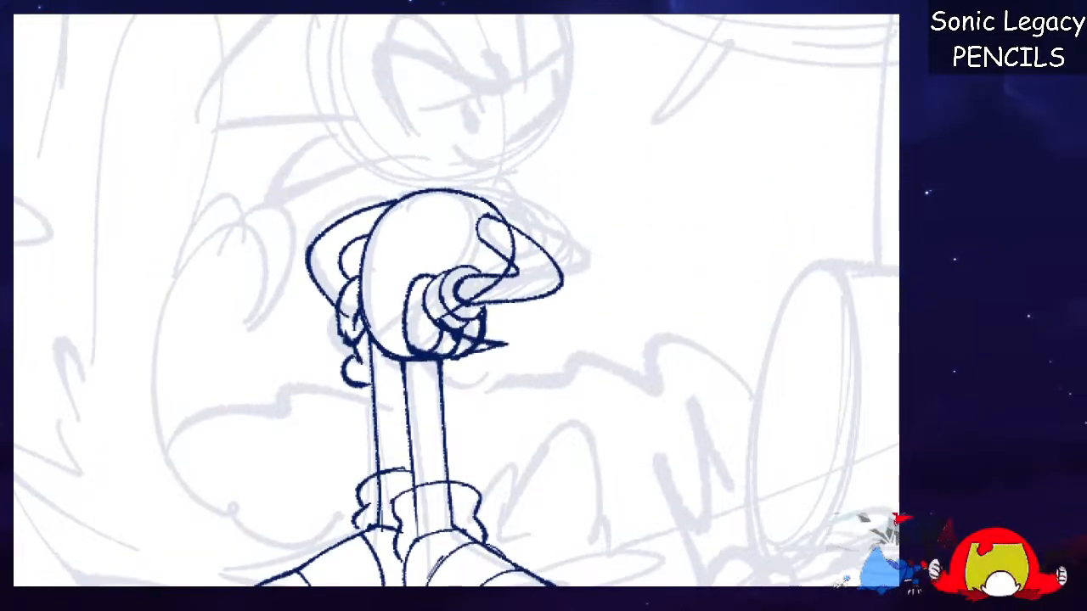
pyautogui.press('h')
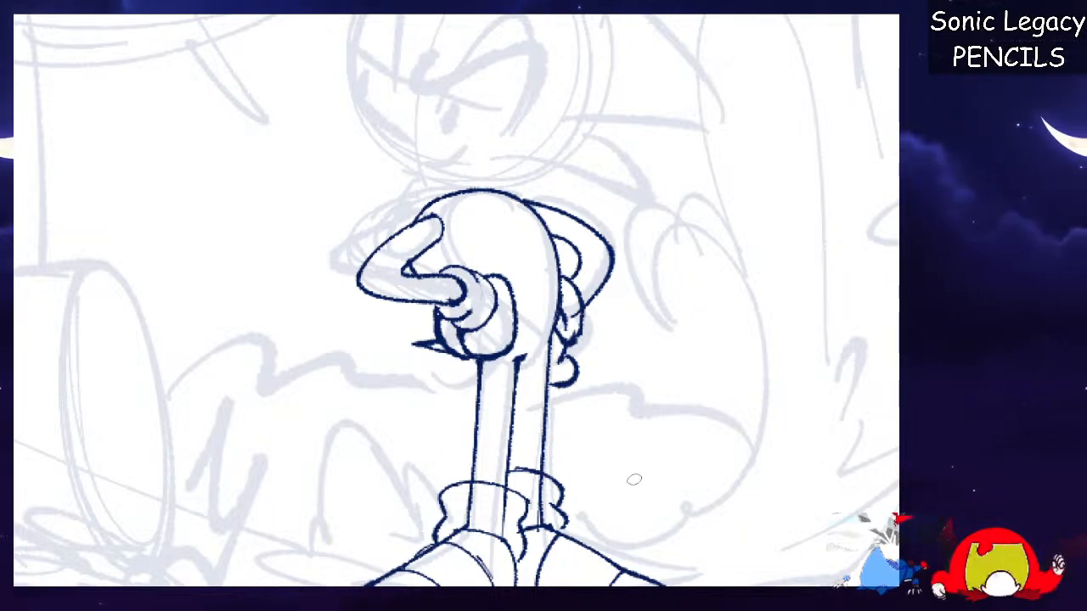
# Erase the near shoe's outline, straps and sole, keeping its sock cuff and the far shoe.
pyautogui.scroll(-3, 626, 453)
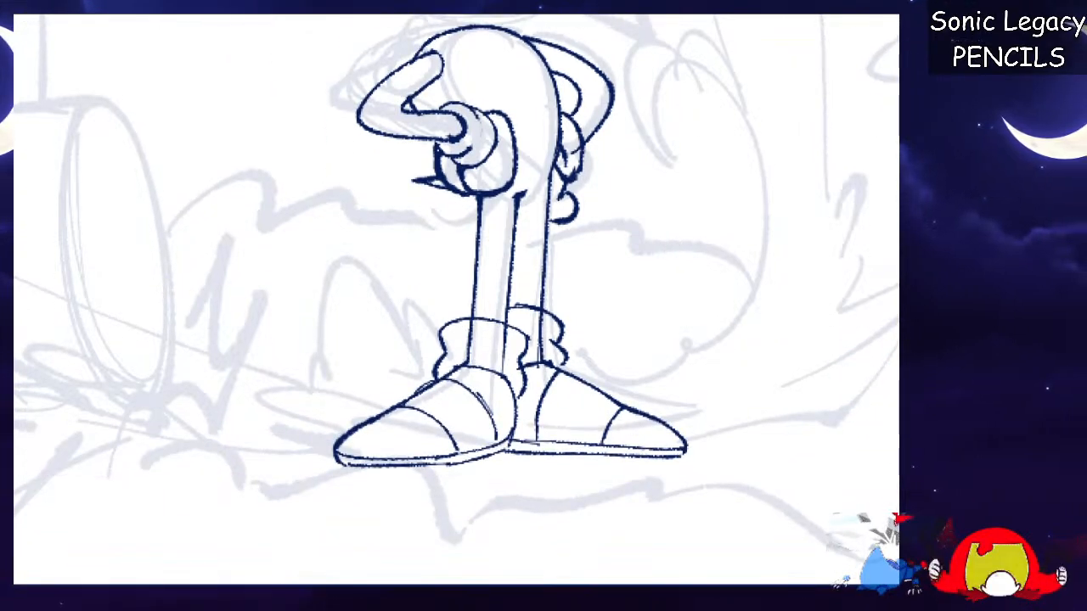
pyautogui.scroll(-1, 552, 417)
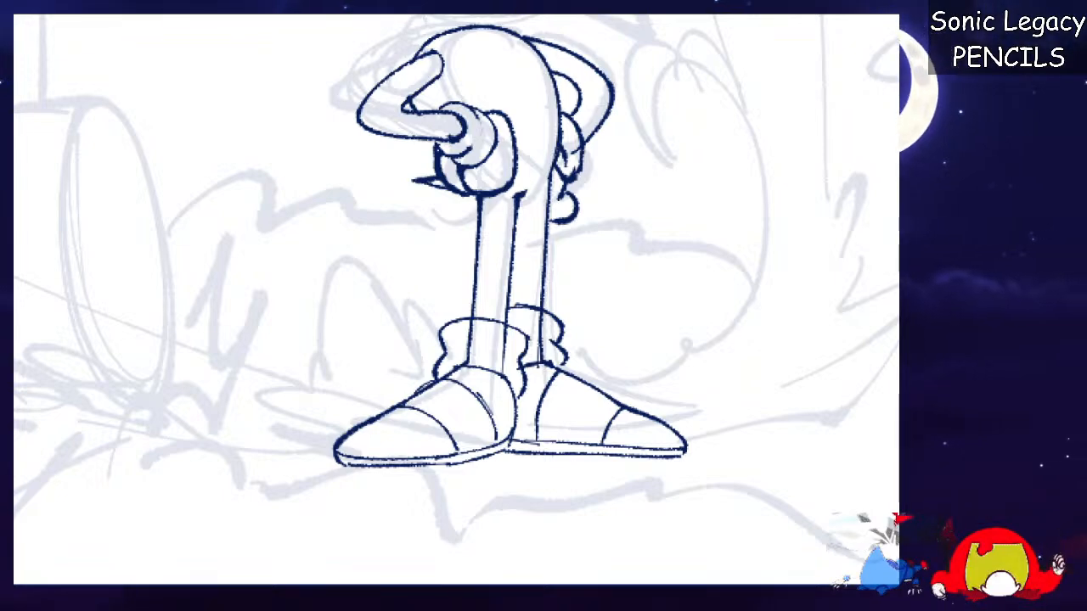
pyautogui.scroll(2, 460, 301)
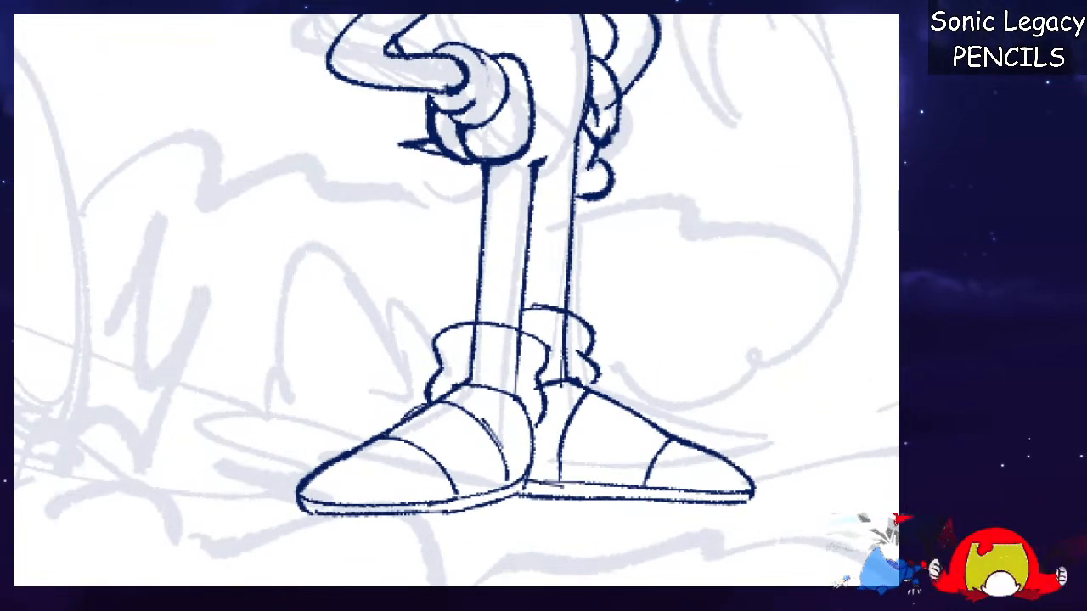
pyautogui.scroll(-1, 460, 301)
pyautogui.scroll(-2, 657, 379)
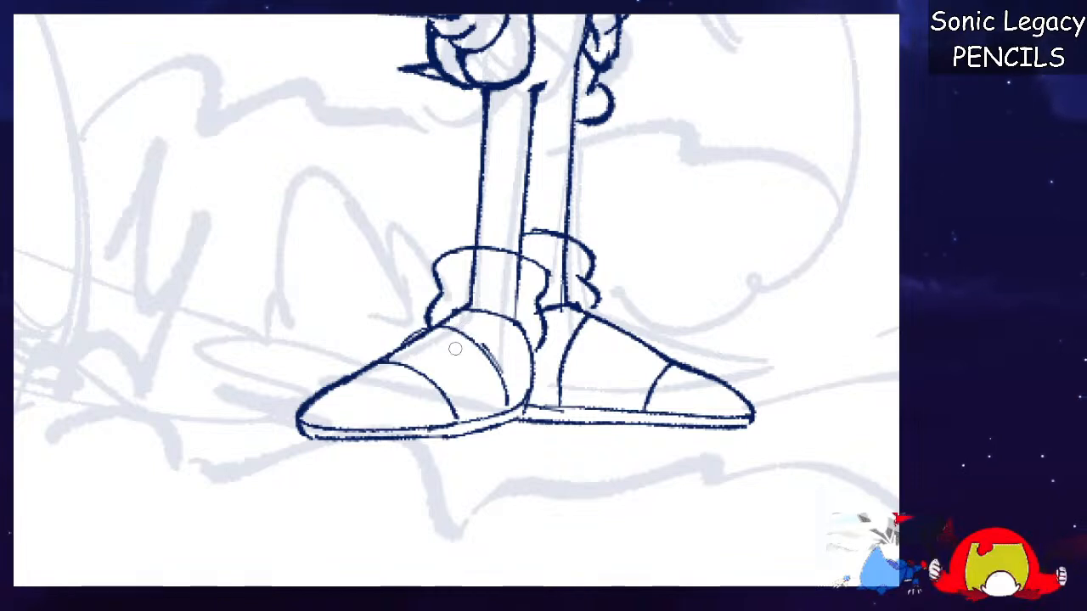
pyautogui.moveTo(460, 327)
pyautogui.mouseDown()
pyautogui.moveTo(340, 393)
pyautogui.moveTo(498, 417)
pyautogui.moveTo(396, 408)
pyautogui.mouseUp()
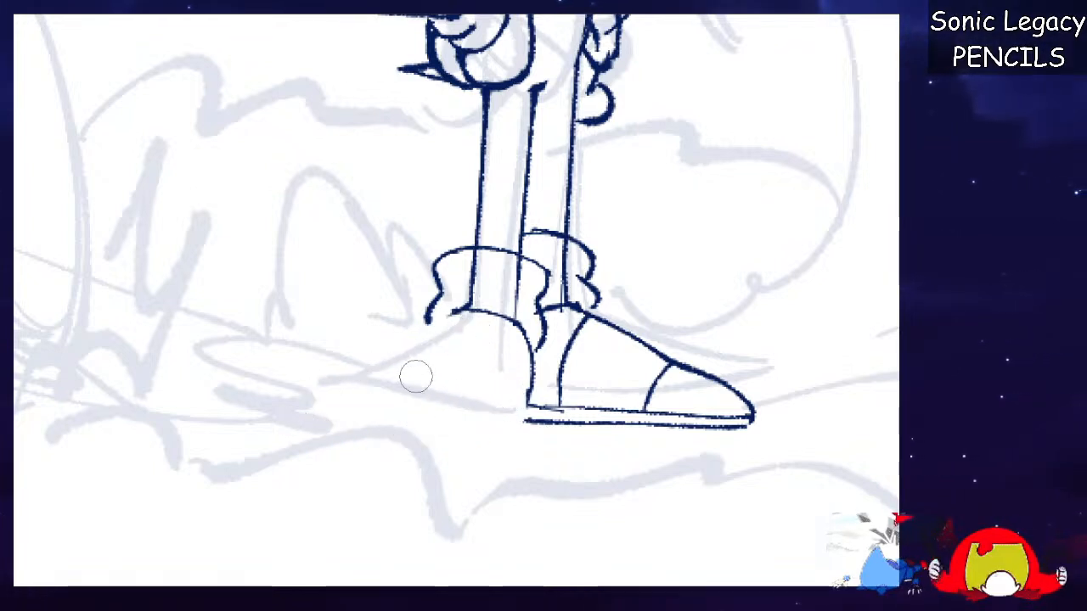
pyautogui.moveTo(527, 357); pyautogui.dragTo(539, 432)
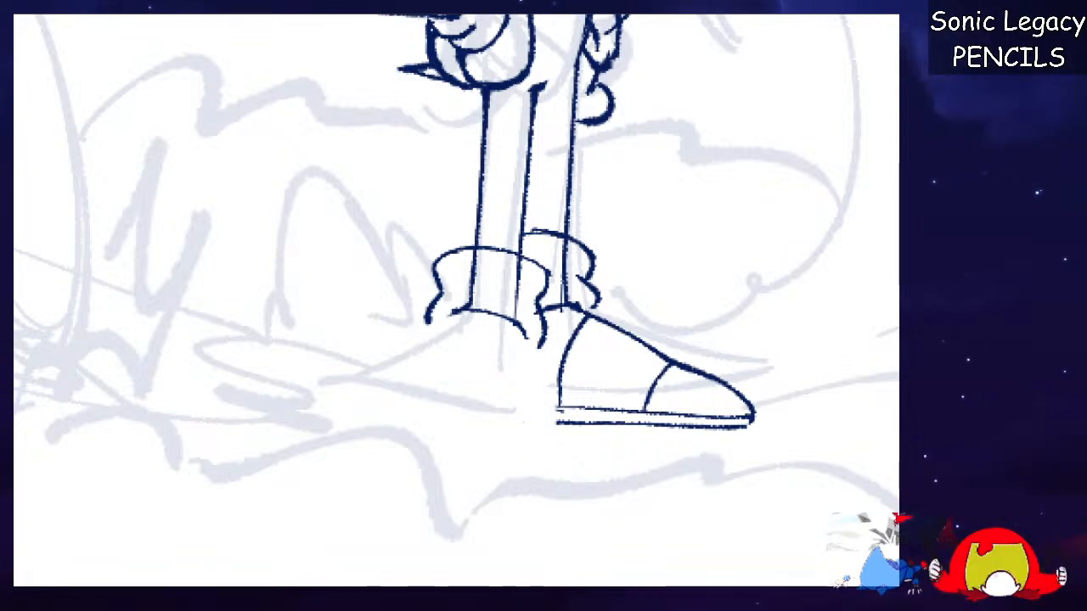
# Redraw the near shoe shorter and foreshortened, with a sloping instep, a broad rounded toe cap and a thick curved sole.
pyautogui.moveTo(465, 311); pyautogui.dragTo(388, 376)
pyautogui.hotkey('ctrl', 'z')
pyautogui.moveTo(465, 311)
pyautogui.mouseDown()
pyautogui.moveTo(391, 362)
pyautogui.moveTo(509, 352)
pyautogui.moveTo(543, 403)
pyautogui.mouseUp()
pyautogui.moveTo(401, 352); pyautogui.dragTo(350, 433)
pyautogui.hotkey('ctrl', 'z')
pyautogui.moveTo(404, 353)
pyautogui.mouseDown()
pyautogui.moveTo(356, 439)
pyautogui.moveTo(537, 440)
pyautogui.mouseUp()
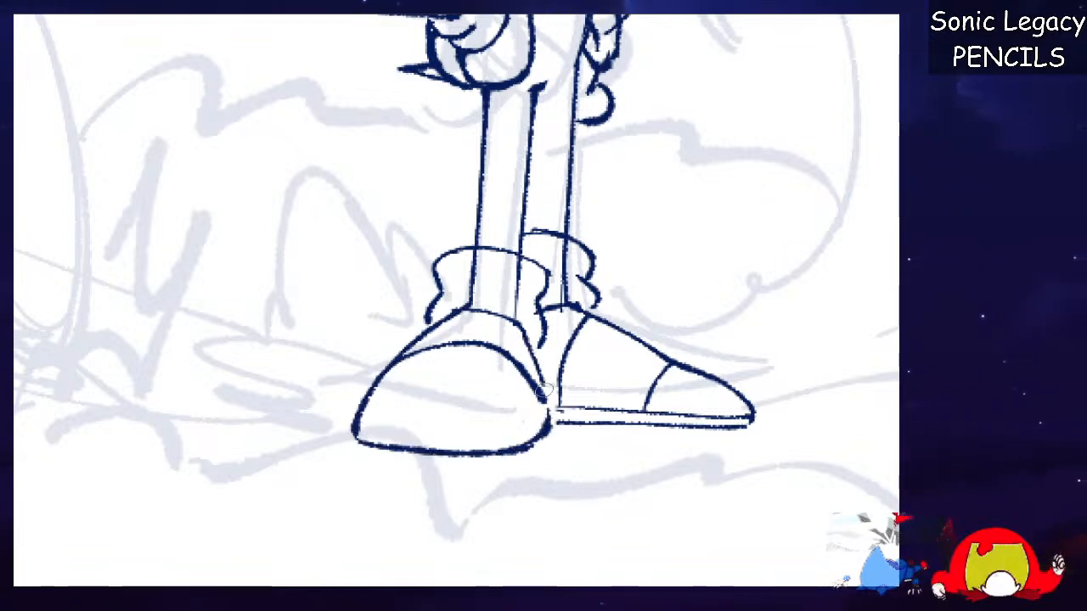
pyautogui.moveTo(360, 418); pyautogui.dragTo(554, 415)
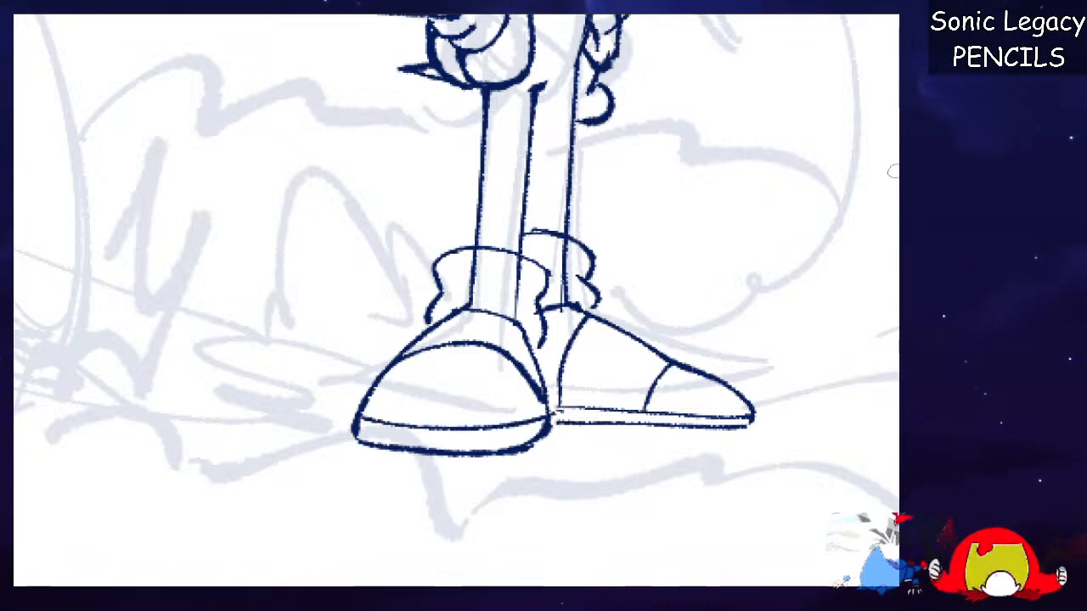
# Add a curved strap line above the near shoe's toe cap and strengthen the toe cap's contour.
pyautogui.hotkey('ctrl', '-')
pyautogui.hotkey('ctrl', '-')
pyautogui.hotkey('ctrl', '-')
pyautogui.hotkey('ctrl', '-')
pyautogui.hotkey('ctrl', '-')
pyautogui.hotkey('ctrl', '+')
pyautogui.hotkey('ctrl', '+')
pyautogui.hotkey('ctrl', '+')
pyautogui.hotkey('ctrl', '+')
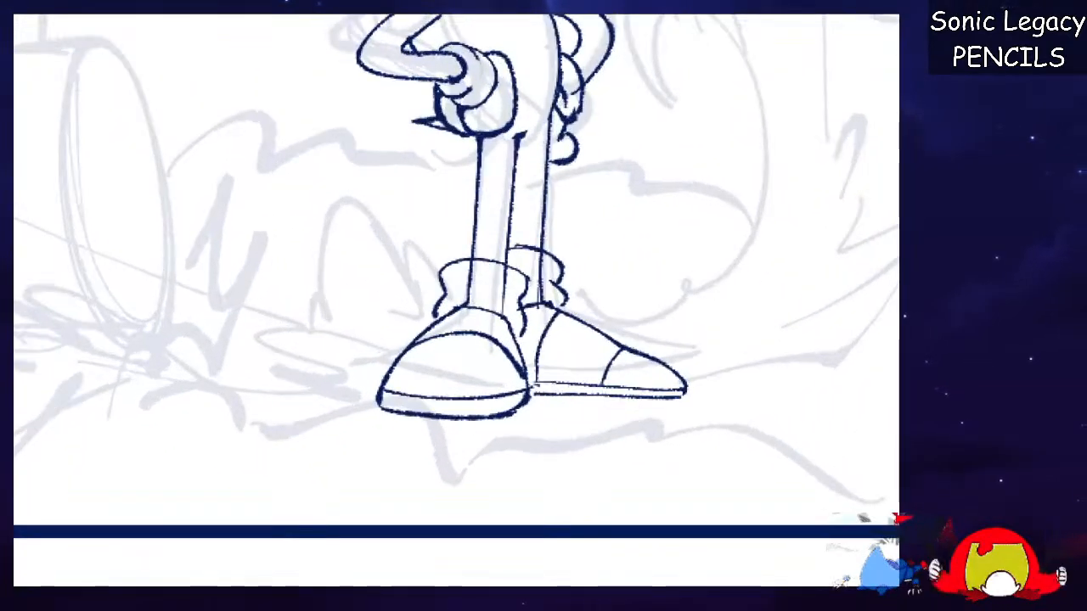
pyautogui.hotkey('ctrl', '+')
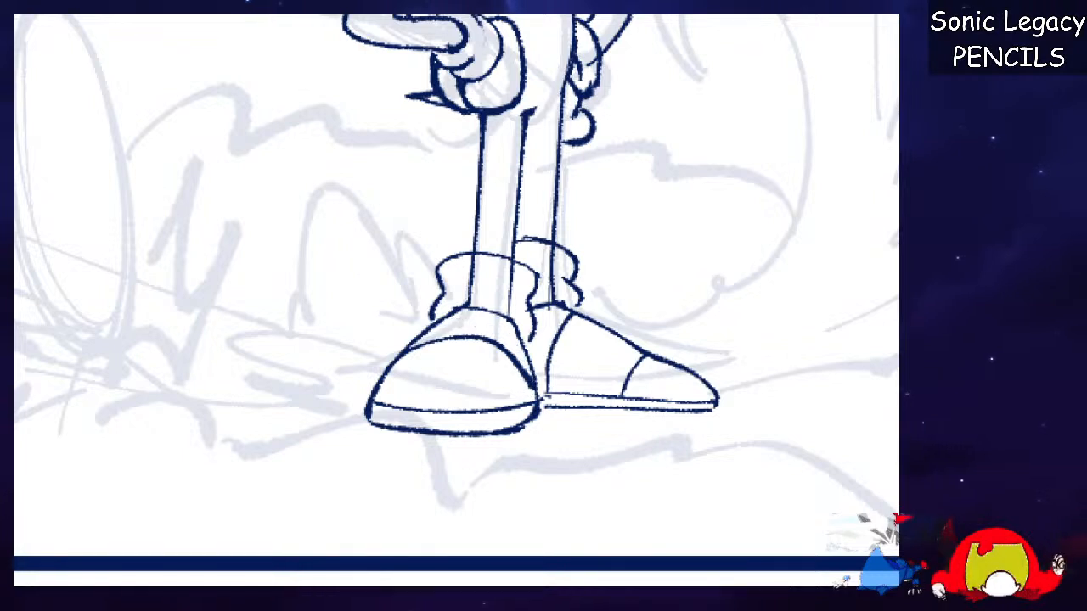
pyautogui.moveTo(435, 329); pyautogui.dragTo(531, 364)
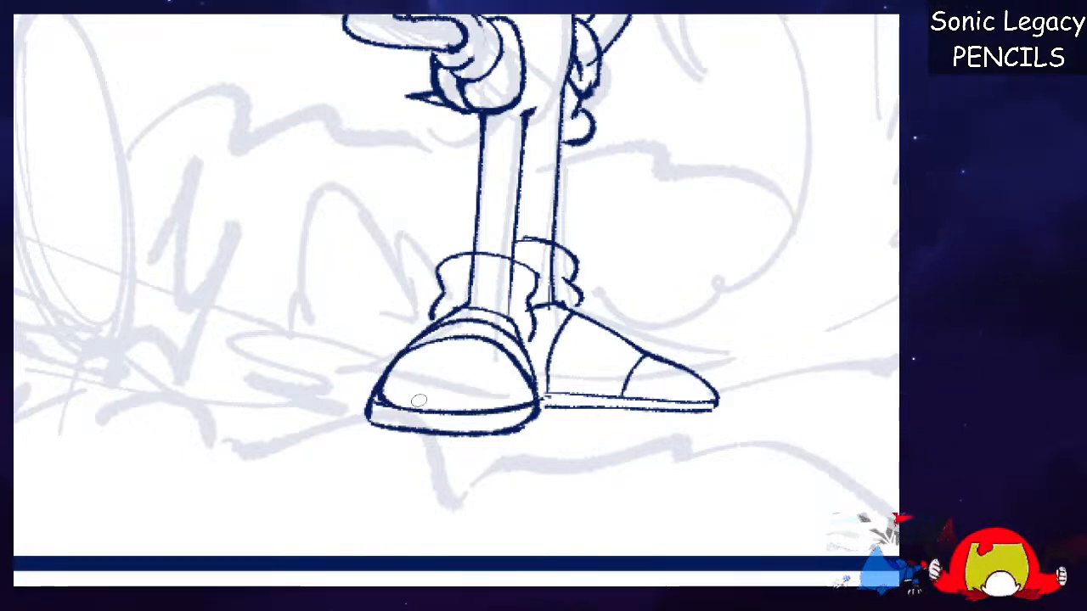
# Try thickening the near shoe's sole and toe contour and adding a curved buckle shape on its outer side.
pyautogui.moveTo(370, 399); pyautogui.dragTo(544, 426)
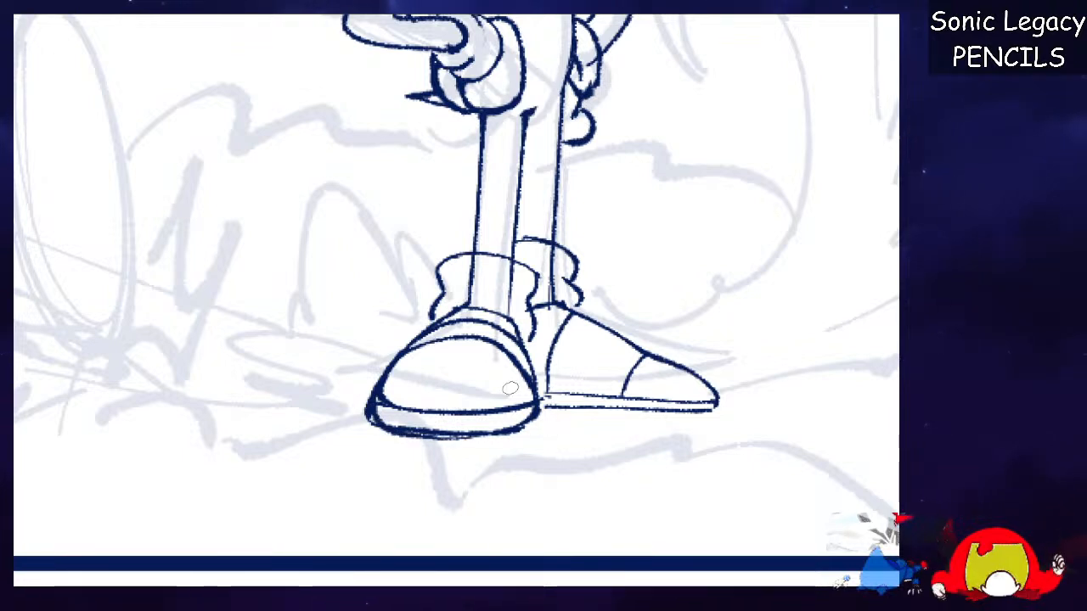
pyautogui.moveTo(415, 332); pyautogui.dragTo(373, 382)
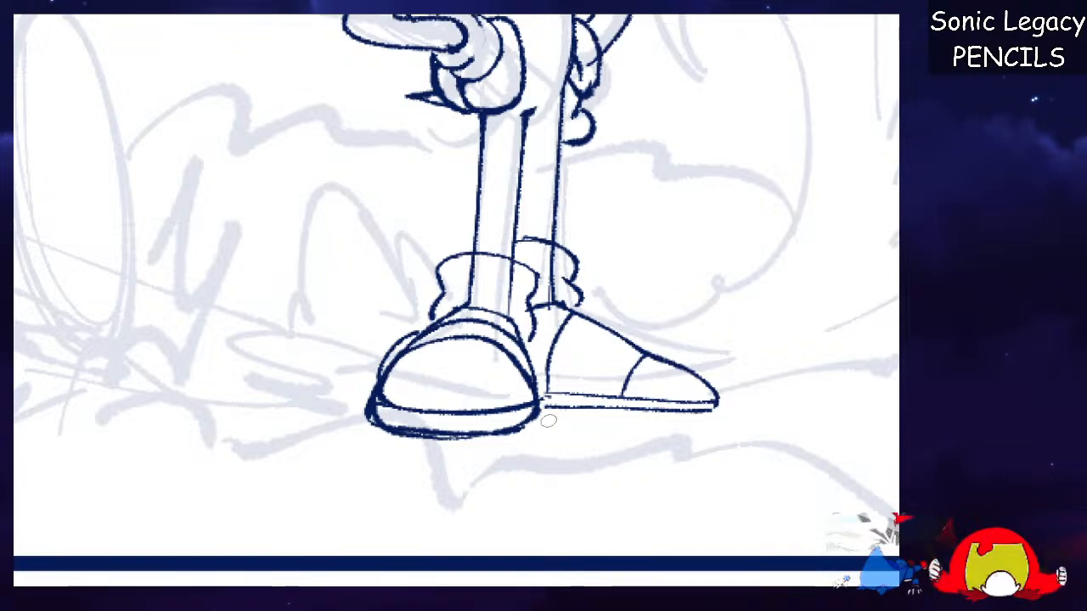
pyautogui.scroll(5, 460, 303)
pyautogui.scroll(-1, 460, 303)
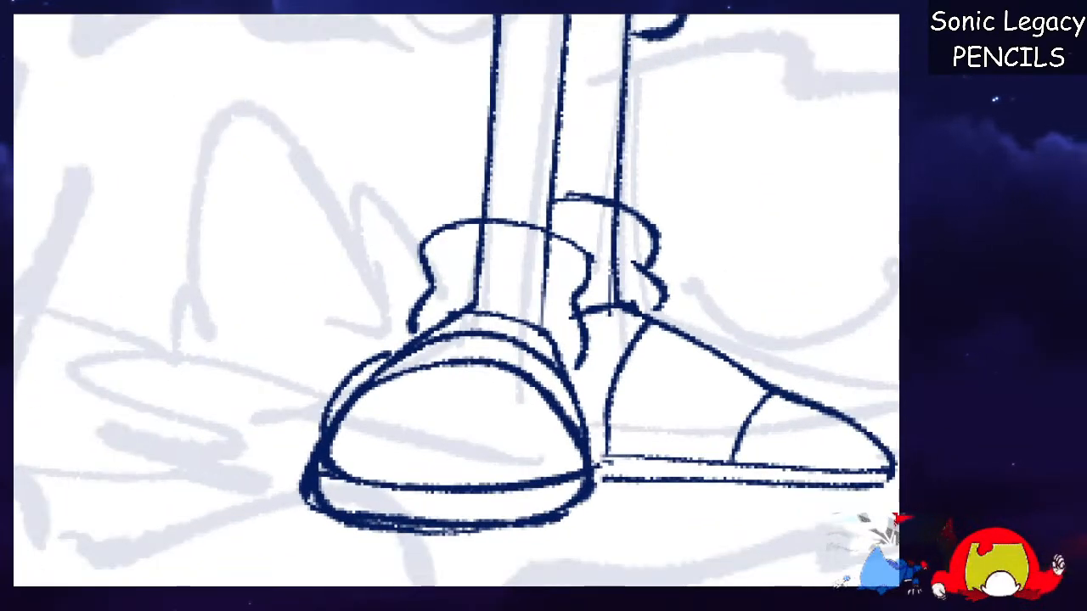
pyautogui.scroll(-2, 457, 300)
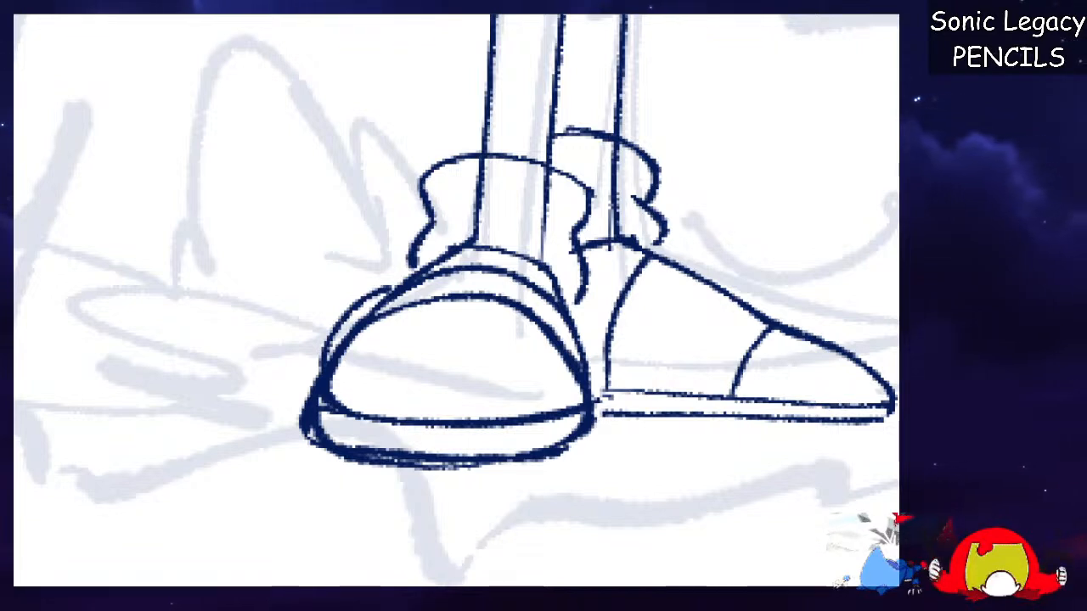
pyautogui.hscroll(-1, 457, 301)
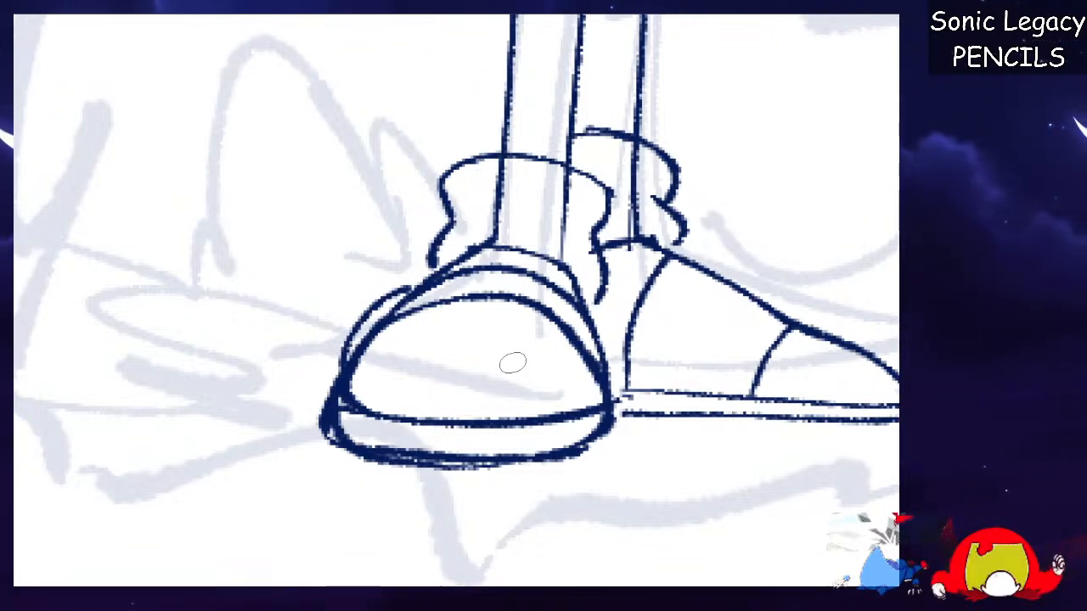
# Clear the near shoe and redraw it with a sloping instep, a wider rounded toe cap and a thin, nearly flat sole.
pyautogui.hotkey('ctrl', 'z')
pyautogui.hotkey('ctrl', 'z')
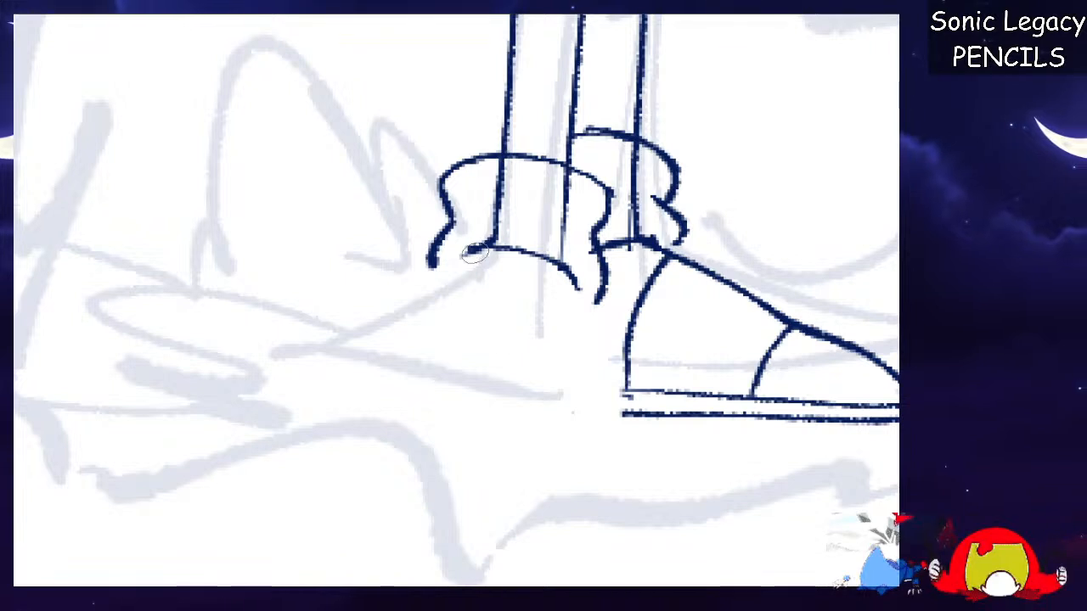
pyautogui.moveTo(472, 248); pyautogui.dragTo(370, 355)
pyautogui.hotkey('ctrl', 'z')
pyautogui.moveTo(473, 248)
pyautogui.mouseDown()
pyautogui.moveTo(347, 417)
pyautogui.moveTo(557, 429)
pyautogui.mouseUp()
pyautogui.hotkey('ctrl', 'z')
pyautogui.moveTo(348, 412)
pyautogui.mouseDown()
pyautogui.moveTo(413, 313)
pyautogui.moveTo(594, 330)
pyautogui.moveTo(627, 393)
pyautogui.moveTo(629, 439)
pyautogui.mouseUp()
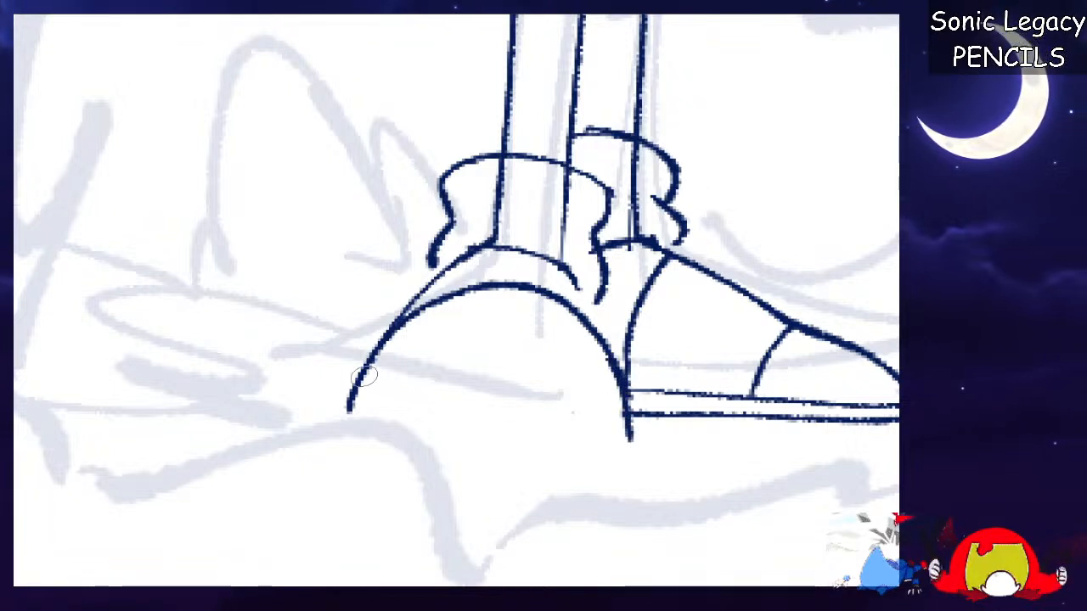
pyautogui.moveTo(343, 429)
pyautogui.mouseDown()
pyautogui.moveTo(484, 443)
pyautogui.moveTo(639, 436)
pyautogui.mouseUp()
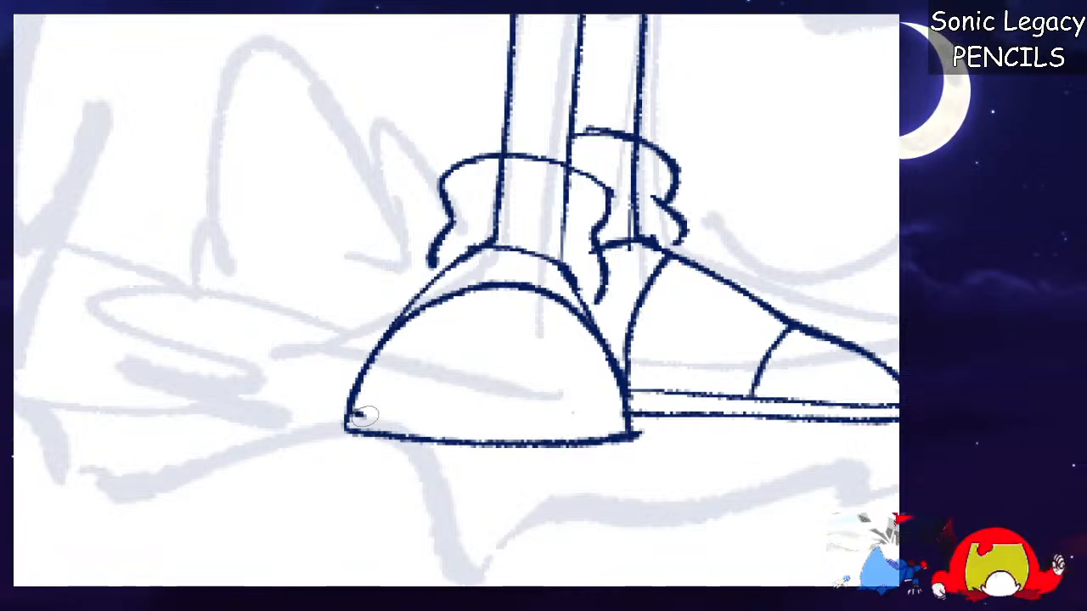
pyautogui.moveTo(348, 414); pyautogui.dragTo(635, 435)
# Add a curved strap edge and a rounded outer buckle to the near shoe, and strengthen its sole lines.
pyautogui.moveTo(397, 323)
pyautogui.mouseDown()
pyautogui.moveTo(465, 275)
pyautogui.moveTo(589, 303)
pyautogui.moveTo(524, 258)
pyautogui.moveTo(348, 353)
pyautogui.moveTo(353, 415)
pyautogui.moveTo(523, 423)
pyautogui.moveTo(620, 420)
pyautogui.moveTo(629, 406)
pyautogui.mouseUp()
pyautogui.hotkey('ctrl', 'z')
pyautogui.moveTo(605, 441); pyautogui.dragTo(455, 445)
pyautogui.moveTo(350, 411); pyautogui.dragTo(396, 437)
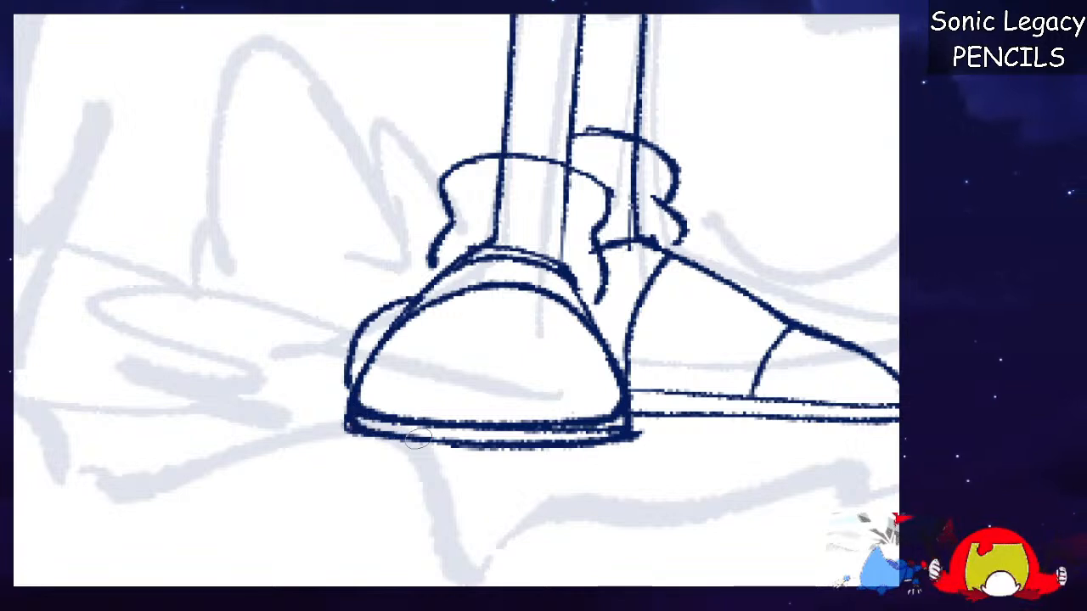
pyautogui.moveTo(467, 443); pyautogui.dragTo(562, 445)
# Extend the near cuff's outer edge to the shoe, erase the leg lines inside both cuffs, and clear the cuffs' inner and far contours.
pyautogui.moveTo(438, 258); pyautogui.dragTo(438, 276)
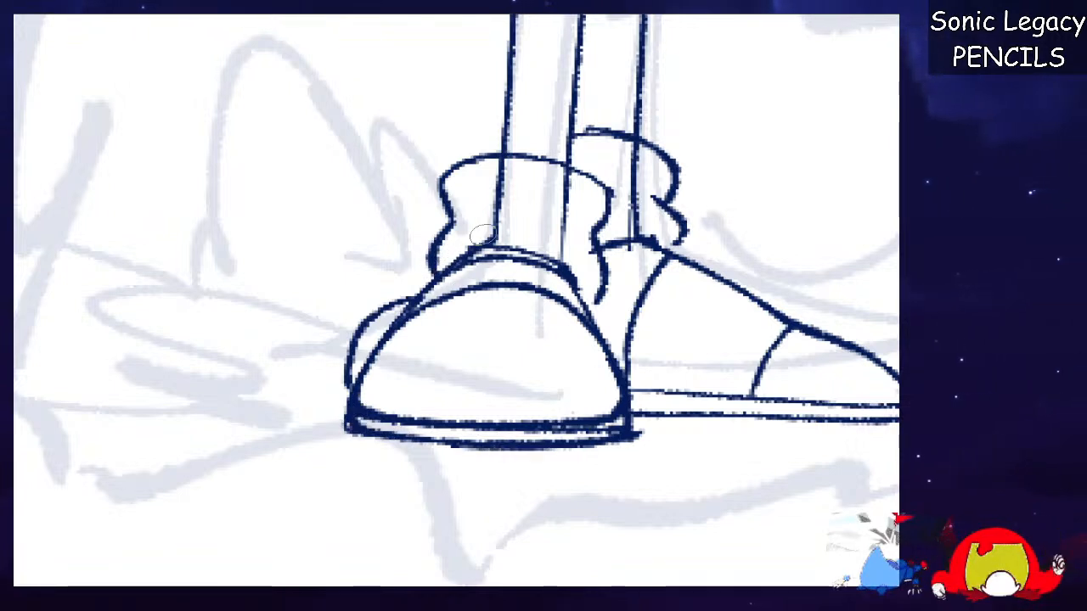
pyautogui.moveTo(492, 229)
pyautogui.mouseDown()
pyautogui.moveTo(476, 242)
pyautogui.moveTo(577, 247)
pyautogui.moveTo(528, 185)
pyautogui.moveTo(569, 231)
pyautogui.mouseUp()
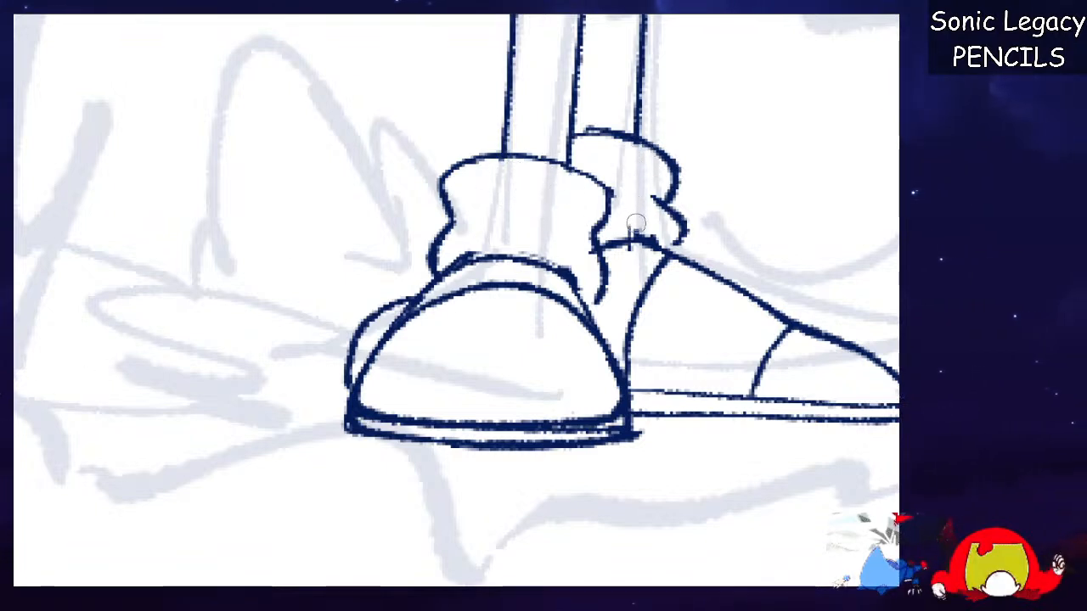
pyautogui.moveTo(636, 224); pyautogui.dragTo(652, 229)
pyautogui.moveTo(631, 192)
pyautogui.mouseDown()
pyautogui.moveTo(586, 136)
pyautogui.moveTo(625, 186)
pyautogui.moveTo(589, 241)
pyautogui.moveTo(599, 274)
pyautogui.moveTo(544, 158)
pyautogui.moveTo(476, 161)
pyautogui.mouseUp()
pyautogui.moveTo(661, 154); pyautogui.dragTo(679, 187)
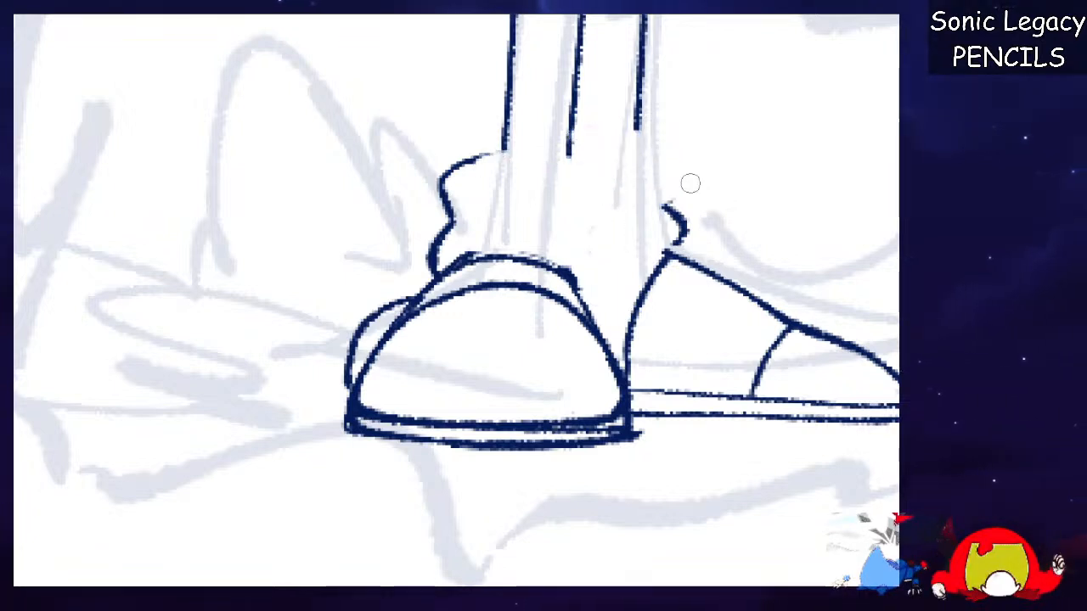
pyautogui.moveTo(660, 233); pyautogui.dragTo(586, 238)
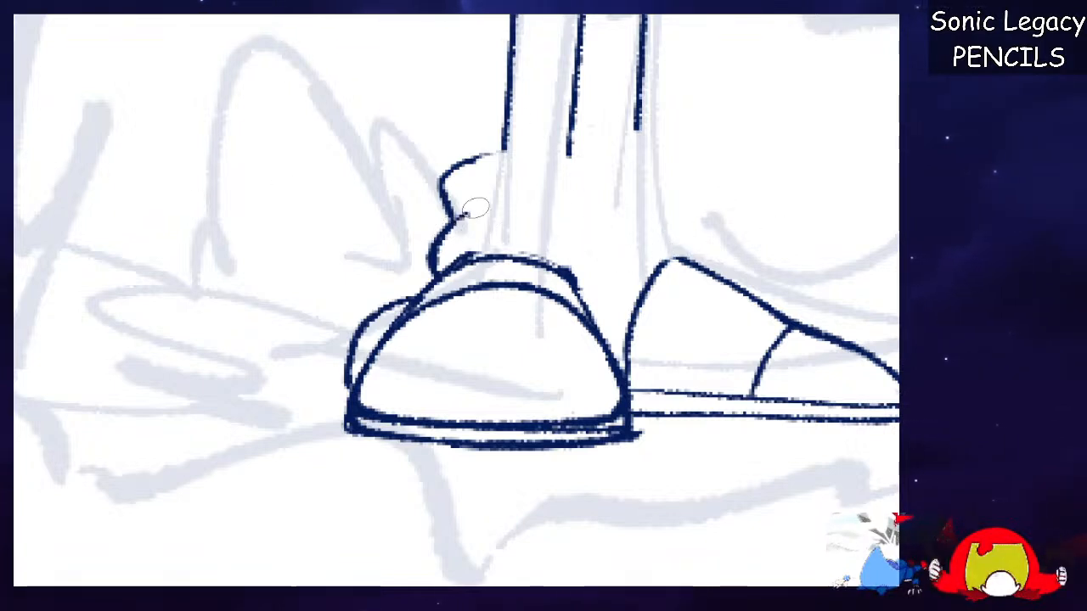
# Redraw both sock cuffs as rounded, pinched folds seated on the shoes, and extend the far leg line to its cuff.
pyautogui.moveTo(488, 158)
pyautogui.mouseDown()
pyautogui.moveTo(568, 156)
pyautogui.moveTo(611, 208)
pyautogui.moveTo(590, 235)
pyautogui.moveTo(585, 293)
pyautogui.mouseUp()
pyautogui.moveTo(465, 260); pyautogui.dragTo(599, 287)
pyautogui.moveTo(615, 172)
pyautogui.mouseDown()
pyautogui.moveTo(690, 194)
pyautogui.moveTo(675, 231)
pyautogui.moveTo(705, 259)
pyautogui.moveTo(604, 297)
pyautogui.moveTo(703, 258)
pyautogui.mouseUp()
pyautogui.hotkey('ctrl', 'z')
pyautogui.moveTo(593, 299); pyautogui.dragTo(610, 283)
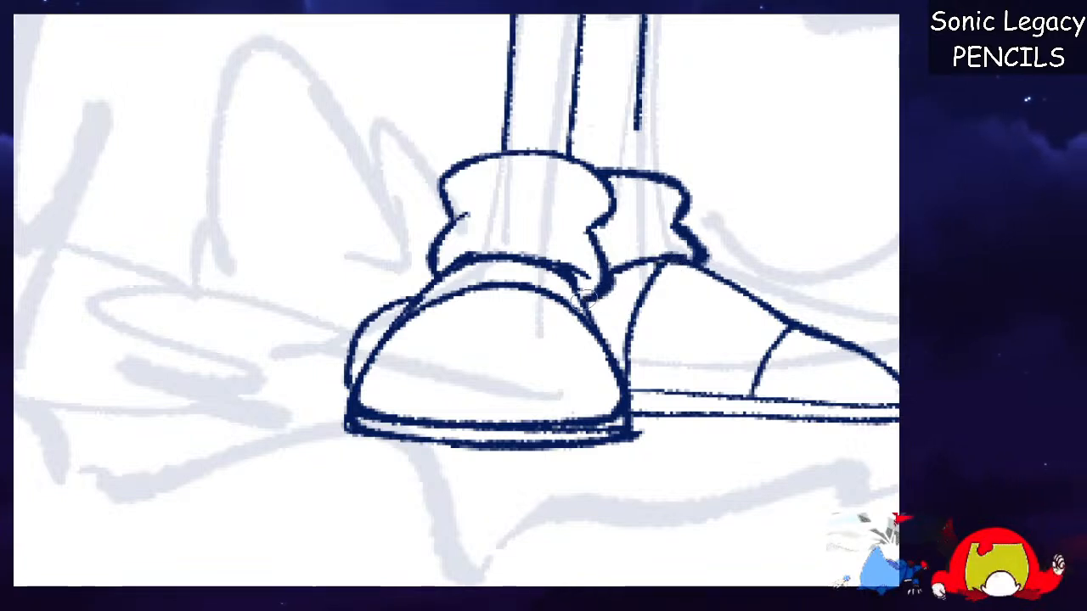
pyautogui.moveTo(666, 257); pyautogui.dragTo(701, 266)
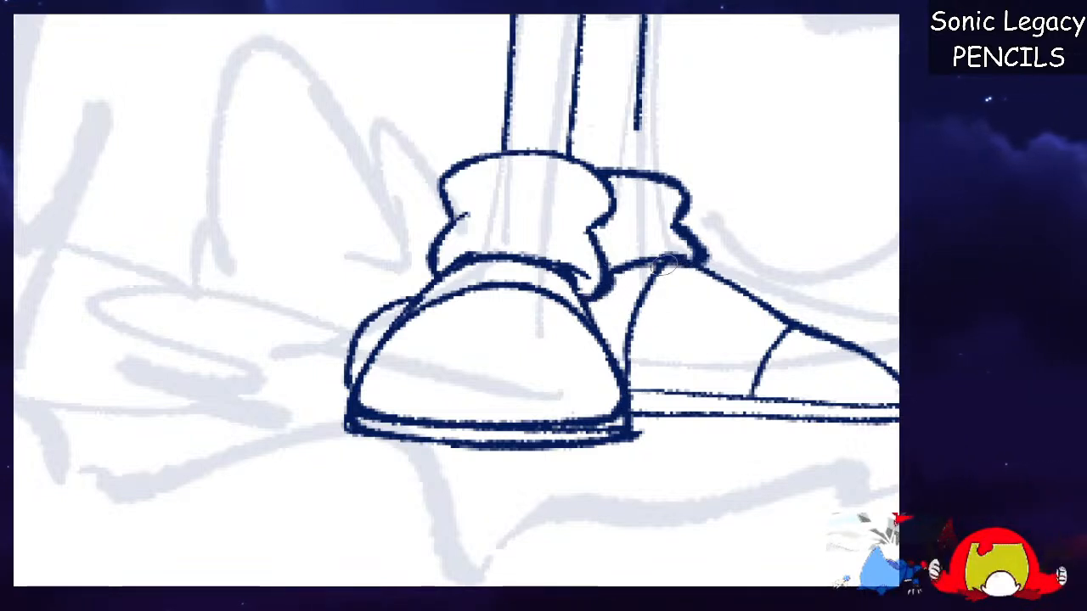
pyautogui.moveTo(638, 128); pyautogui.dragTo(635, 166)
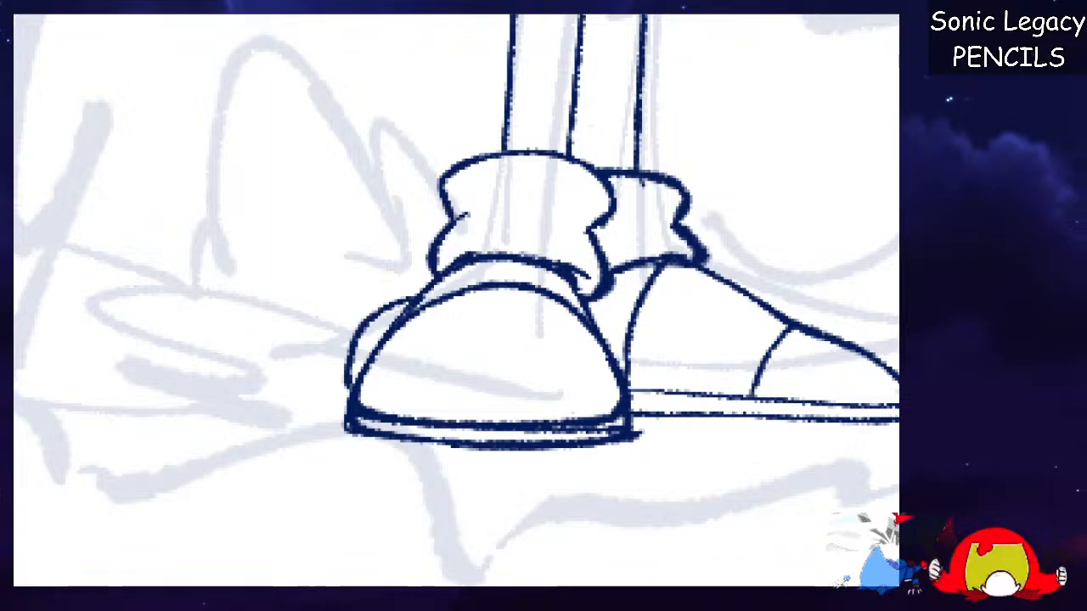
# Pencil the rounded belly patch on the standing Sonic's torso, curving from the chest down to the hip beside the near glove.
pyautogui.hotkey('ctrl', '-')
pyautogui.hotkey('ctrl', '-')
pyautogui.hscroll(2, 456, 300)
pyautogui.scroll(6, 456, 300)
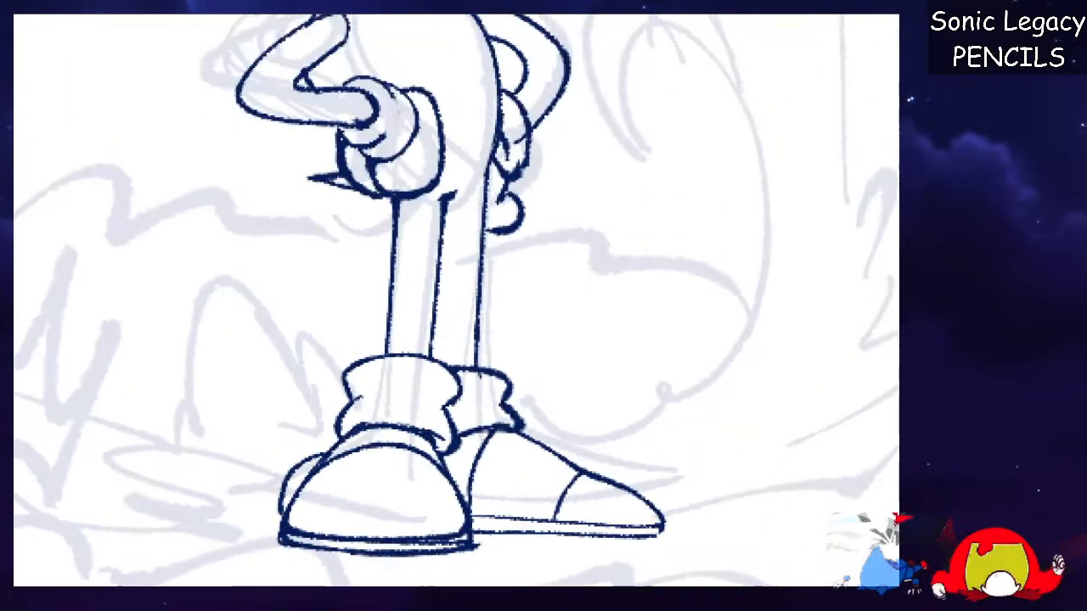
pyautogui.hotkey('ctrl', '+')
pyautogui.hotkey('ctrl', '+')
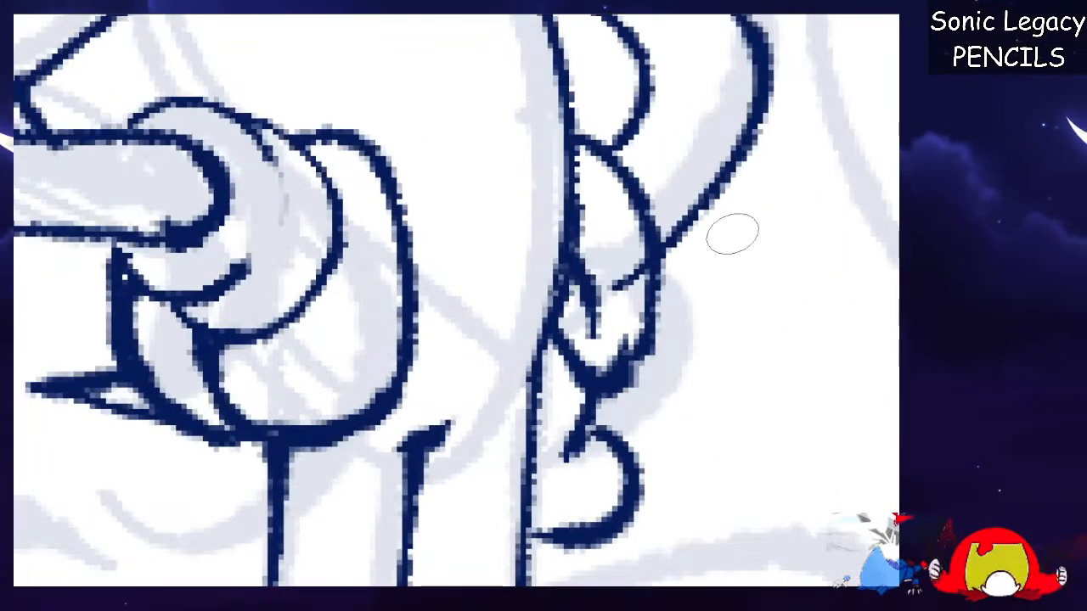
pyautogui.hotkey('ctrl', '-')
pyautogui.hotkey('ctrl', '-')
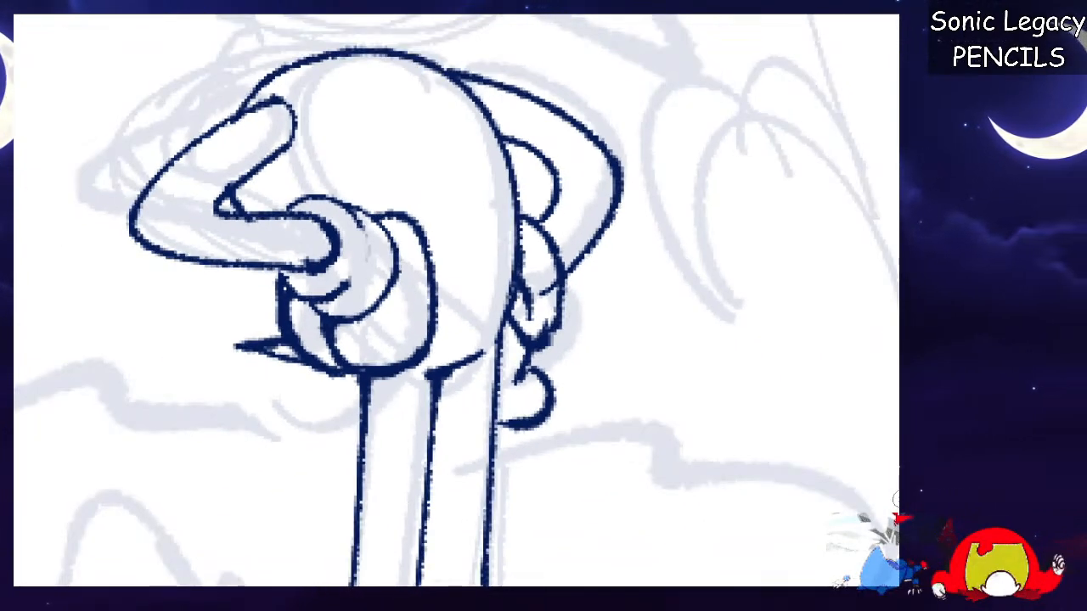
pyautogui.scroll(3, 810, 391)
pyautogui.moveTo(420, 183)
pyautogui.mouseDown()
pyautogui.moveTo(331, 189)
pyautogui.moveTo(384, 314)
pyautogui.mouseUp()
pyautogui.moveTo(434, 367); pyautogui.dragTo(511, 384)
pyautogui.moveTo(514, 299); pyautogui.dragTo(503, 396)
# Pencil the near upper arm's outer contour from shoulder to elbow, clean its inner bend, and add a curved lower edge to the spike below the glove.
pyautogui.moveTo(316, 157)
pyautogui.mouseDown()
pyautogui.moveTo(217, 202)
pyautogui.moveTo(172, 350)
pyautogui.mouseUp()
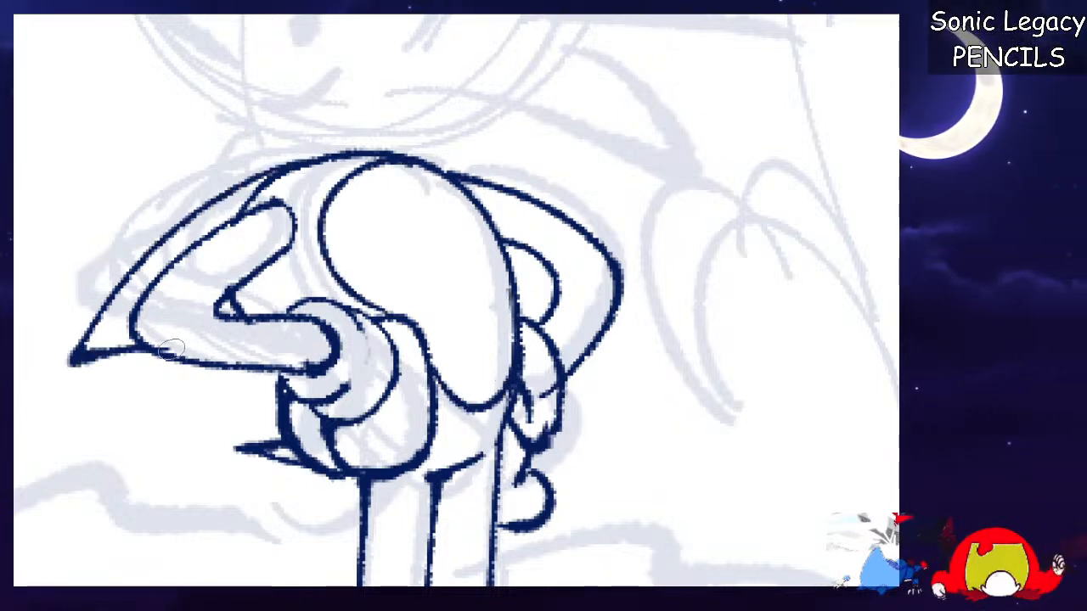
pyautogui.hotkey('ctrl', 'z')
pyautogui.moveTo(263, 178); pyautogui.dragTo(140, 285)
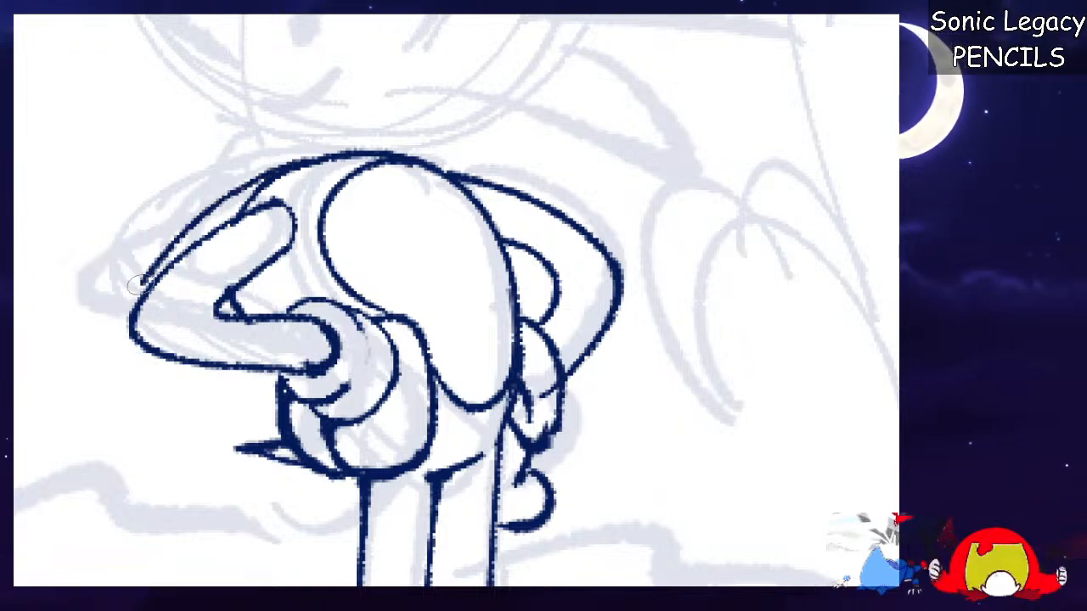
pyautogui.moveTo(243, 206); pyautogui.dragTo(264, 188)
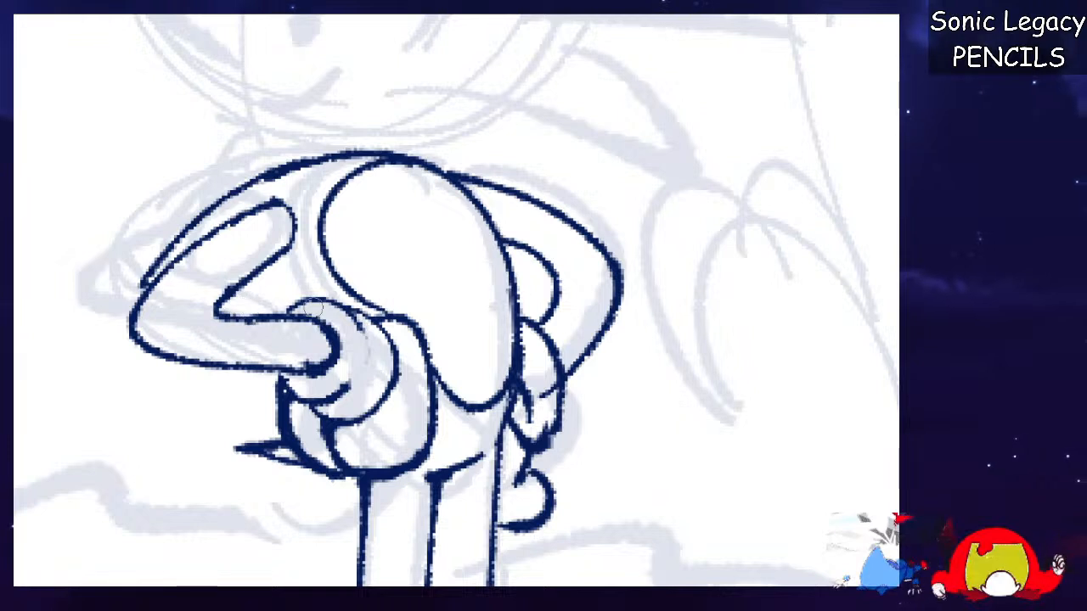
pyautogui.moveTo(223, 301)
pyautogui.mouseDown()
pyautogui.moveTo(272, 299)
pyautogui.moveTo(285, 311)
pyautogui.mouseUp()
pyautogui.moveTo(293, 447)
pyautogui.mouseDown()
pyautogui.moveTo(257, 447)
pyautogui.moveTo(362, 498)
pyautogui.mouseUp()
pyautogui.hotkey('ctrl', 'z')
pyautogui.moveTo(289, 443)
pyautogui.mouseDown()
pyautogui.moveTo(280, 473)
pyautogui.moveTo(361, 498)
pyautogui.mouseUp()
# Draw a thin curved centre line and a crossing guideline over the belly patch.
pyautogui.scroll(-7, 456, 300)
pyautogui.scroll(4, 456, 300)
pyautogui.scroll(2, 488, 323)
pyautogui.moveTo(414, 199); pyautogui.dragTo(485, 319)
pyautogui.hotkey('ctrl', 'z')
pyautogui.moveTo(440, 199); pyautogui.dragTo(465, 334)
pyautogui.hotkey('ctrl', 'z')
pyautogui.moveTo(440, 212); pyautogui.dragTo(470, 299)
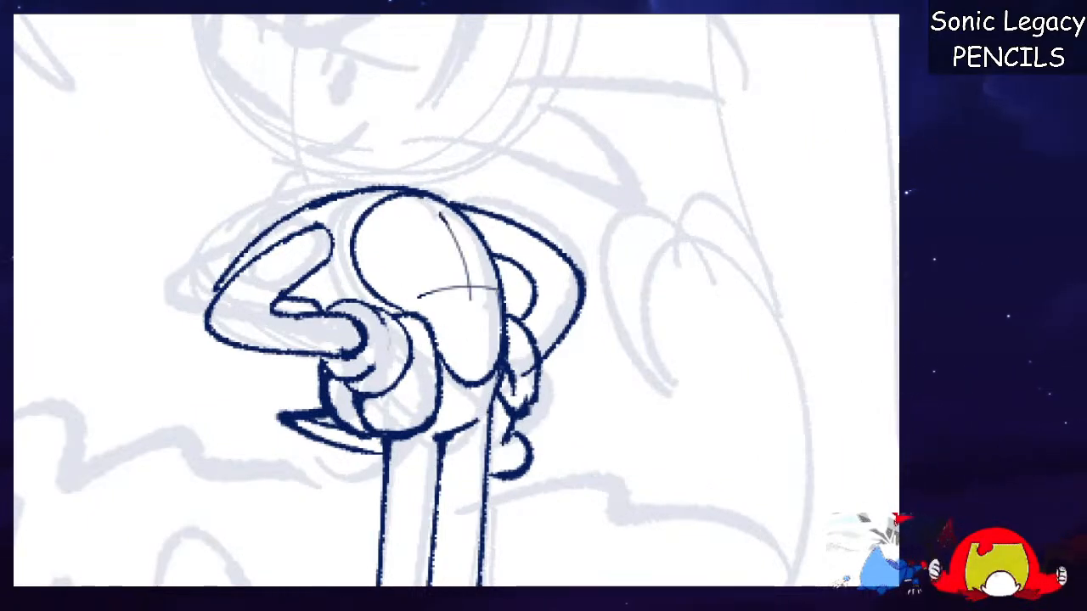
# Draw the lower face's curved centre guideline over the sketched head and pencil the pointed nose across it.
pyautogui.scroll(5, 456, 300)
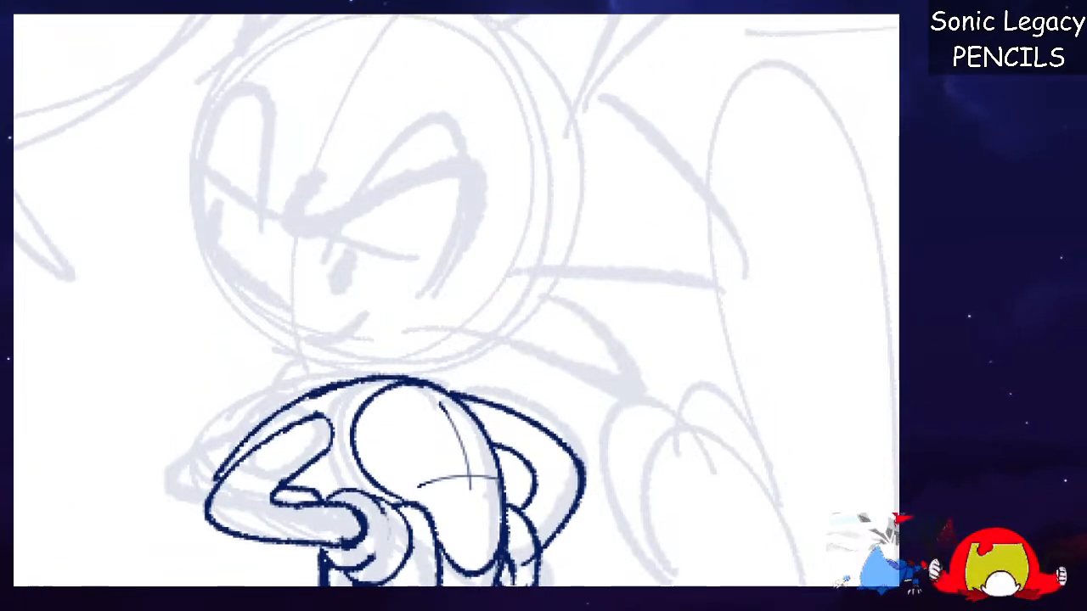
pyautogui.scroll(-1, 587, 327)
pyautogui.scroll(2, 587, 327)
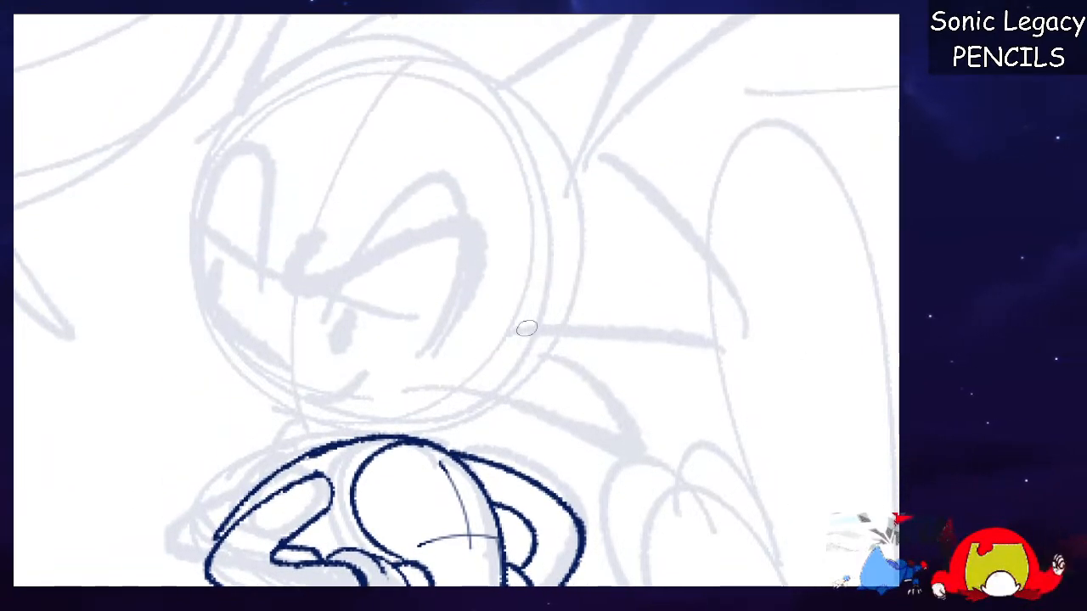
pyautogui.moveTo(294, 270); pyautogui.dragTo(319, 434)
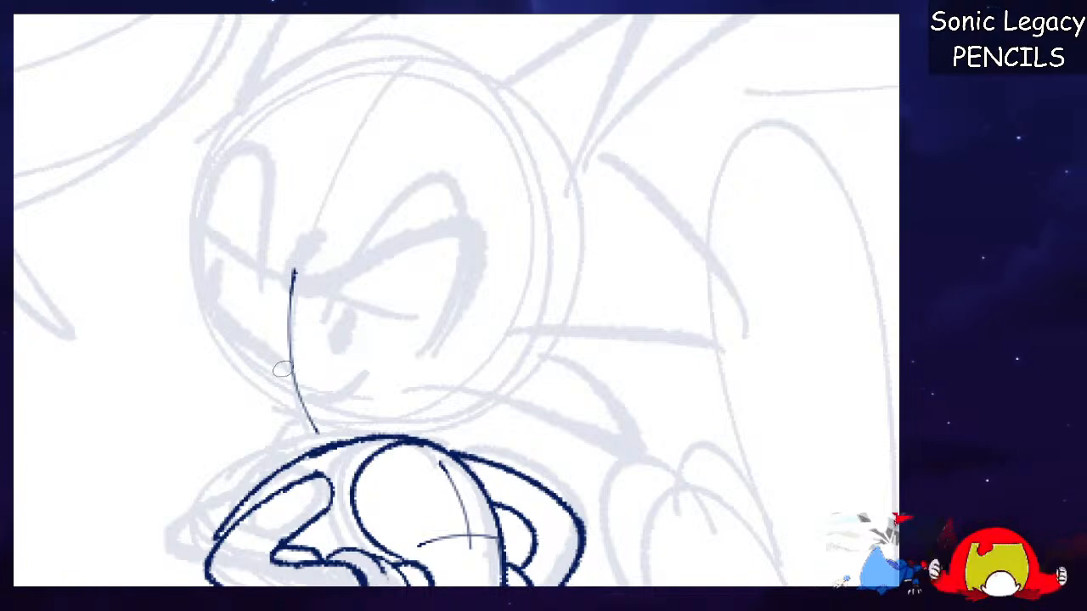
pyautogui.moveTo(242, 360); pyautogui.dragTo(301, 374)
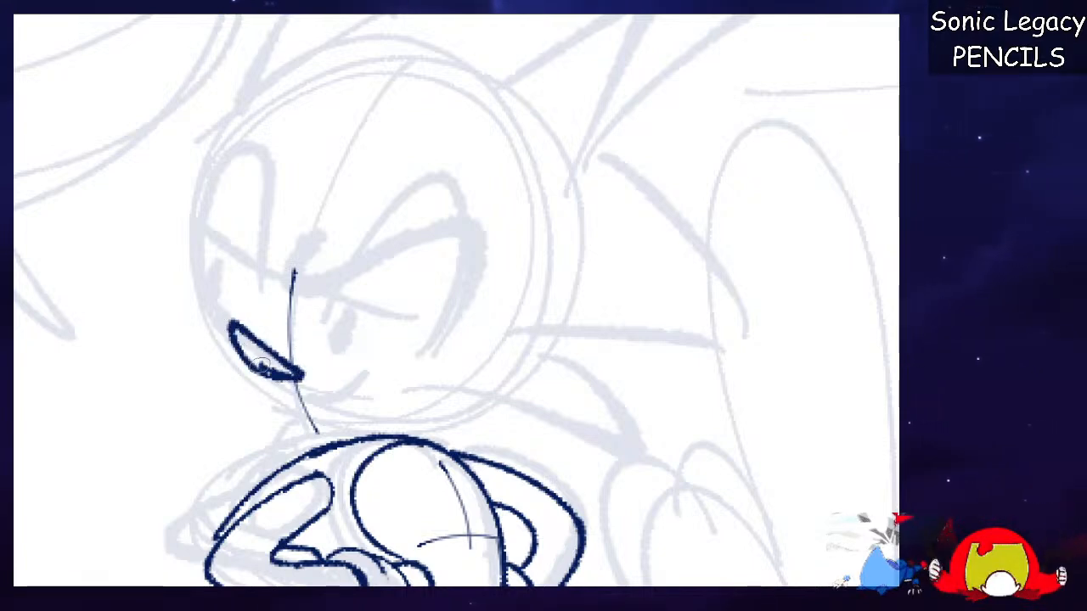
# Pencil the wide rounded muzzle from beneath the nose around the cheek, and darken the underside of the nose.
pyautogui.moveTo(322, 378)
pyautogui.mouseDown()
pyautogui.moveTo(479, 396)
pyautogui.moveTo(455, 434)
pyautogui.mouseUp()
pyautogui.moveTo(237, 358)
pyautogui.mouseDown()
pyautogui.moveTo(336, 440)
pyautogui.moveTo(449, 435)
pyautogui.mouseUp()
pyautogui.hotkey('ctrl', 'z')
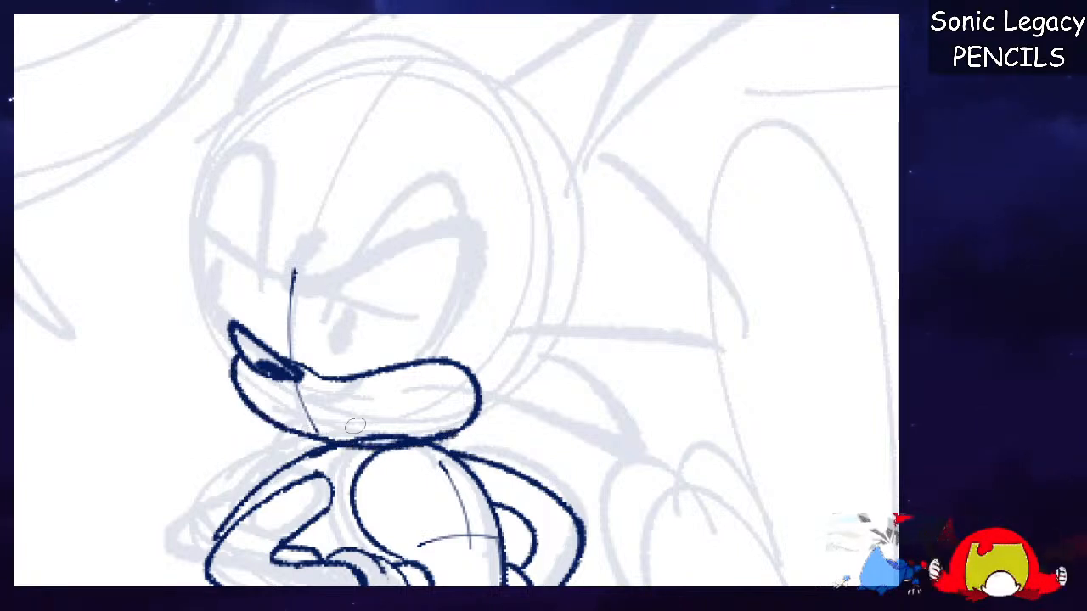
# Draw a slanted smirk across the muzzle with a thickened mouth corner, and erase the centre guideline below the nose.
pyautogui.moveTo(328, 422); pyautogui.dragTo(425, 372)
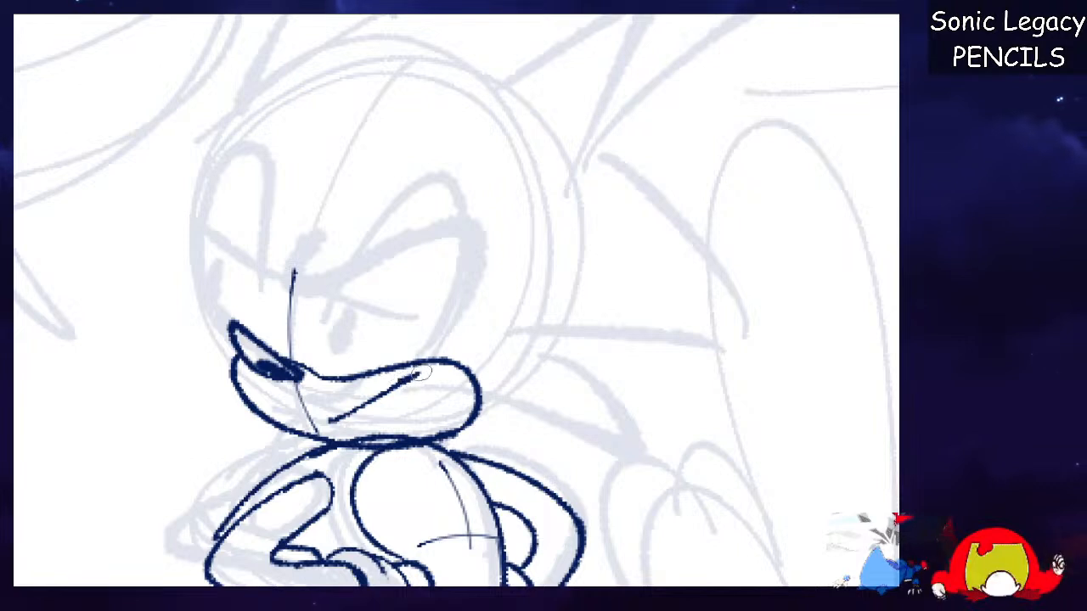
pyautogui.hscroll(-3, 456, 300)
pyautogui.hotkey('ctrl', 'z')
pyautogui.hotkey('ctrl', 'z')
pyautogui.moveTo(461, 416); pyautogui.dragTo(558, 382)
pyautogui.hotkey('ctrl', 'z')
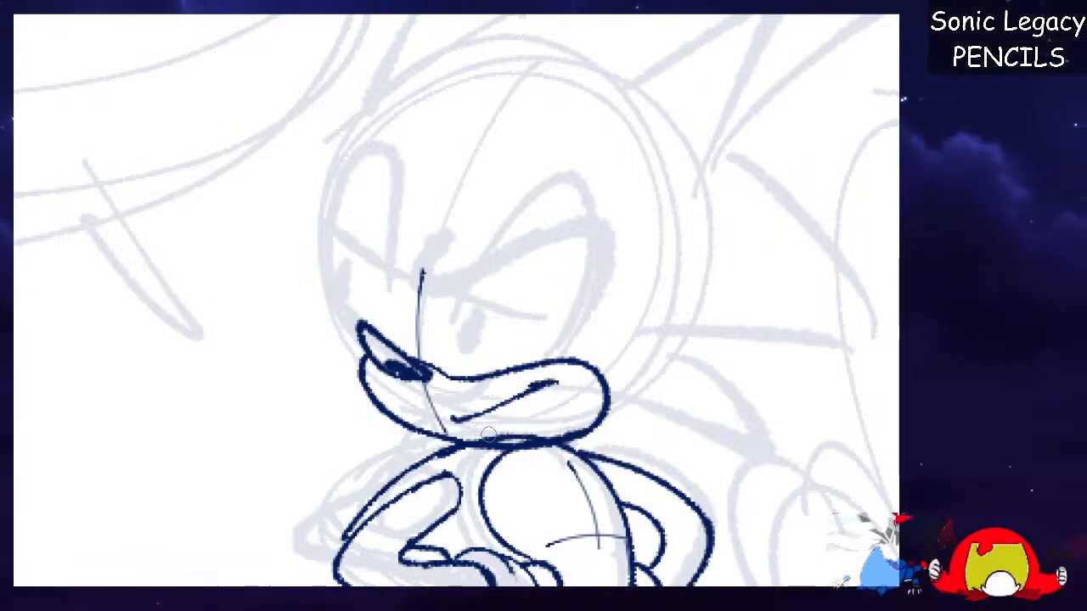
pyautogui.moveTo(427, 391); pyautogui.dragTo(441, 426)
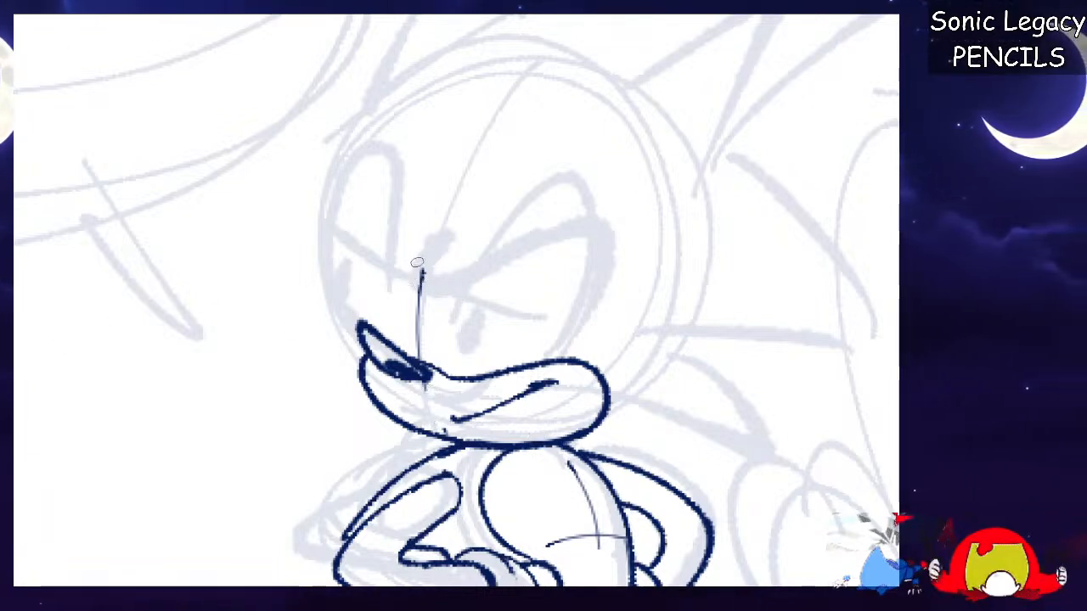
# Pencil the joined eye outline with a tall far eye and slanted near eye, adding a lid line and narrow pupil to the near eye.
pyautogui.moveTo(358, 327)
pyautogui.mouseDown()
pyautogui.moveTo(352, 262)
pyautogui.moveTo(374, 181)
pyautogui.mouseUp()
pyautogui.hotkey('ctrl', 'z')
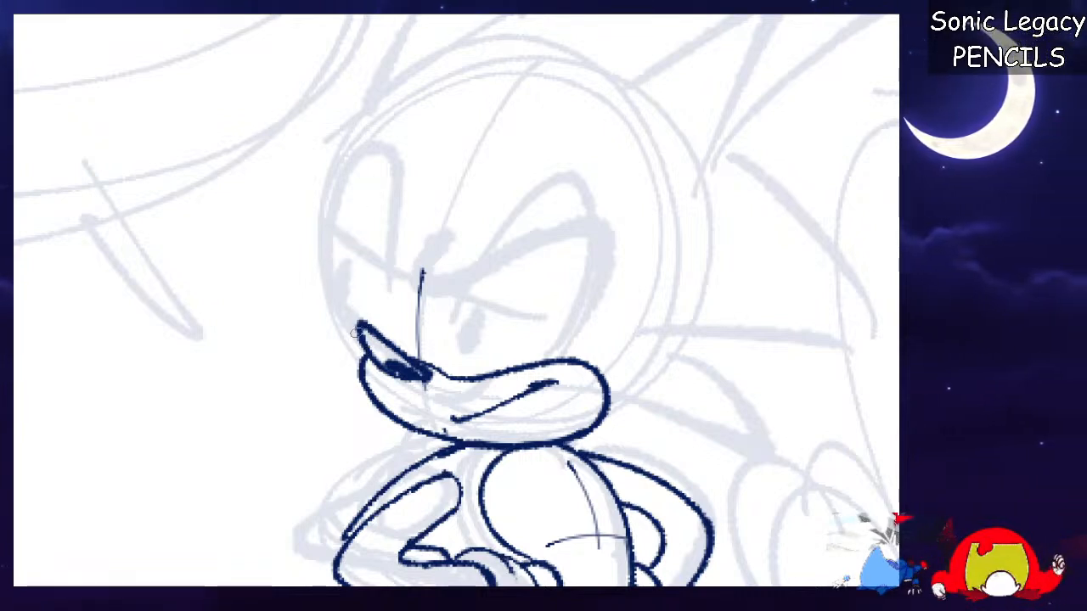
pyautogui.moveTo(360, 327)
pyautogui.mouseDown()
pyautogui.moveTo(353, 191)
pyautogui.moveTo(388, 181)
pyautogui.moveTo(392, 280)
pyautogui.moveTo(420, 310)
pyautogui.moveTo(582, 264)
pyautogui.moveTo(610, 314)
pyautogui.moveTo(585, 361)
pyautogui.mouseUp()
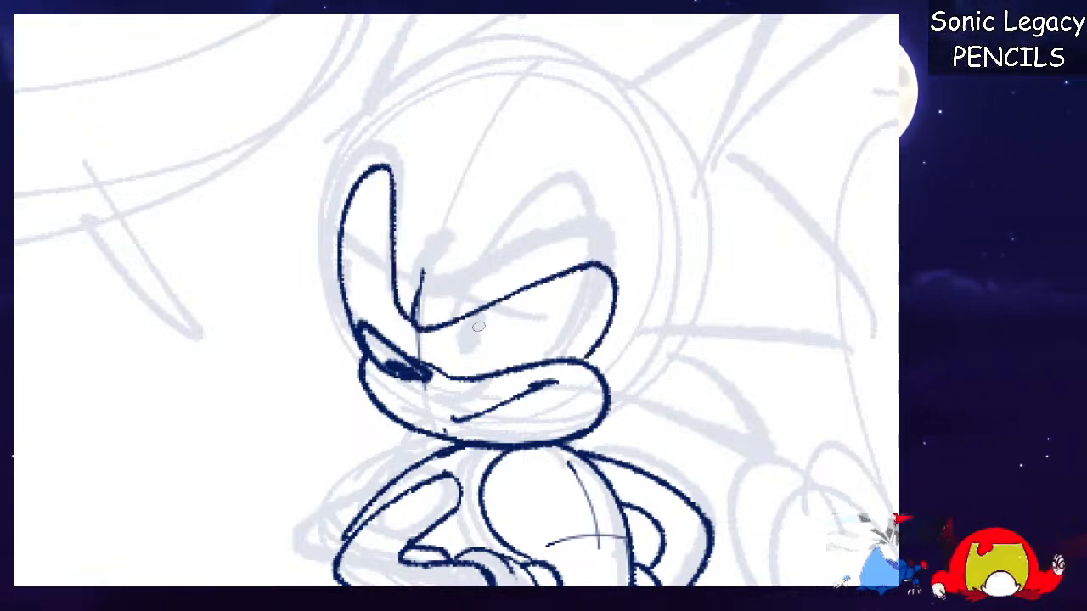
pyautogui.moveTo(450, 319); pyautogui.dragTo(612, 321)
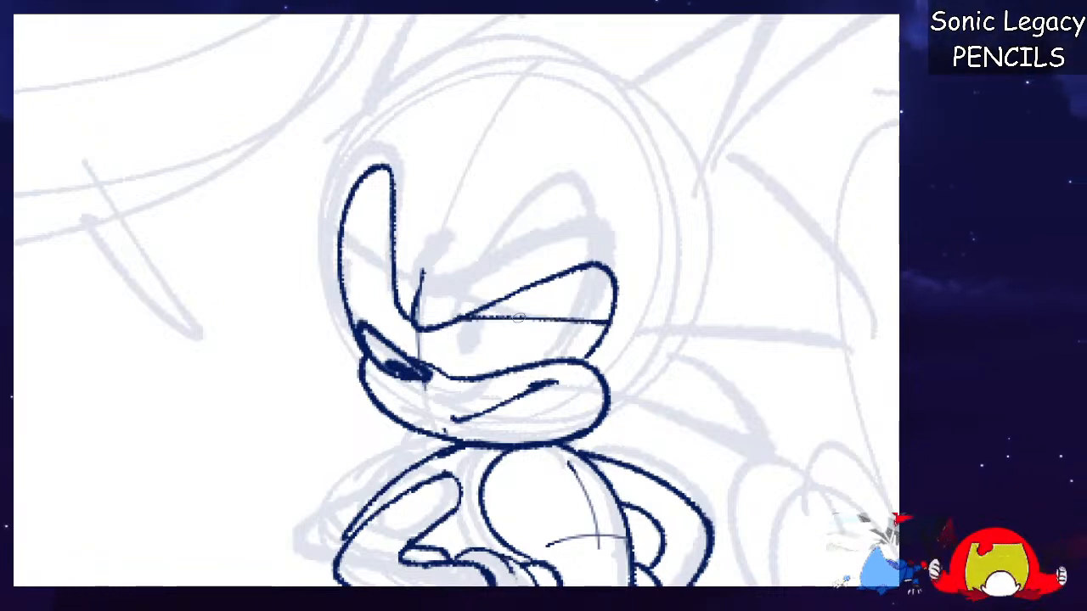
pyautogui.moveTo(463, 321)
pyautogui.mouseDown()
pyautogui.moveTo(467, 365)
pyautogui.moveTo(488, 318)
pyautogui.mouseUp()
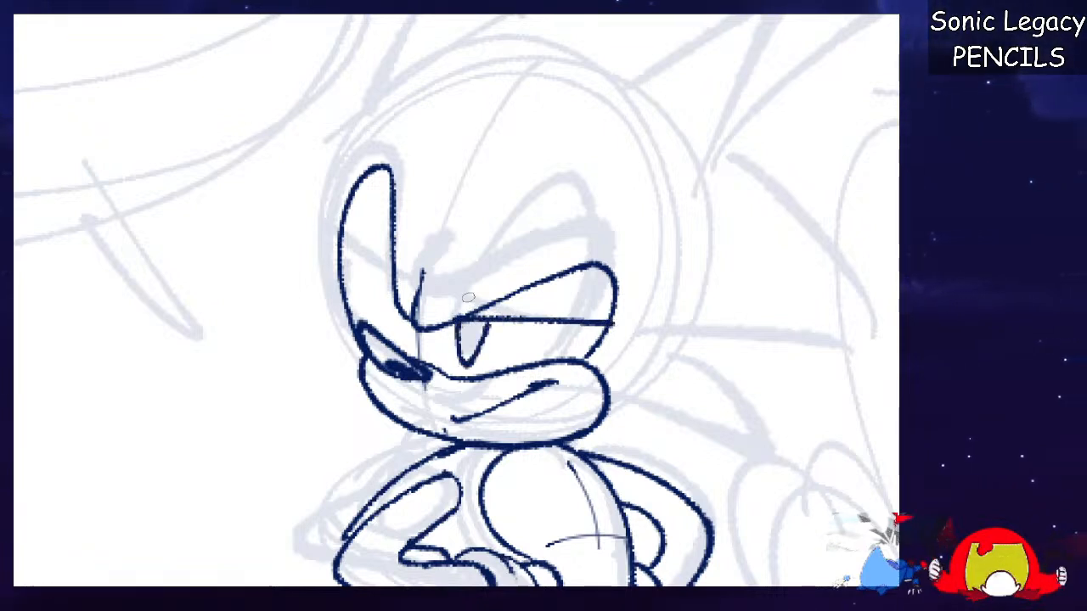
# Add a slanted lid line and narrow pupil to the far eye, darken both pupils, and thicken the near eye's lid line.
pyautogui.moveTo(392, 289)
pyautogui.mouseDown()
pyautogui.moveTo(339, 253)
pyautogui.moveTo(397, 284)
pyautogui.moveTo(355, 322)
pyautogui.mouseUp()
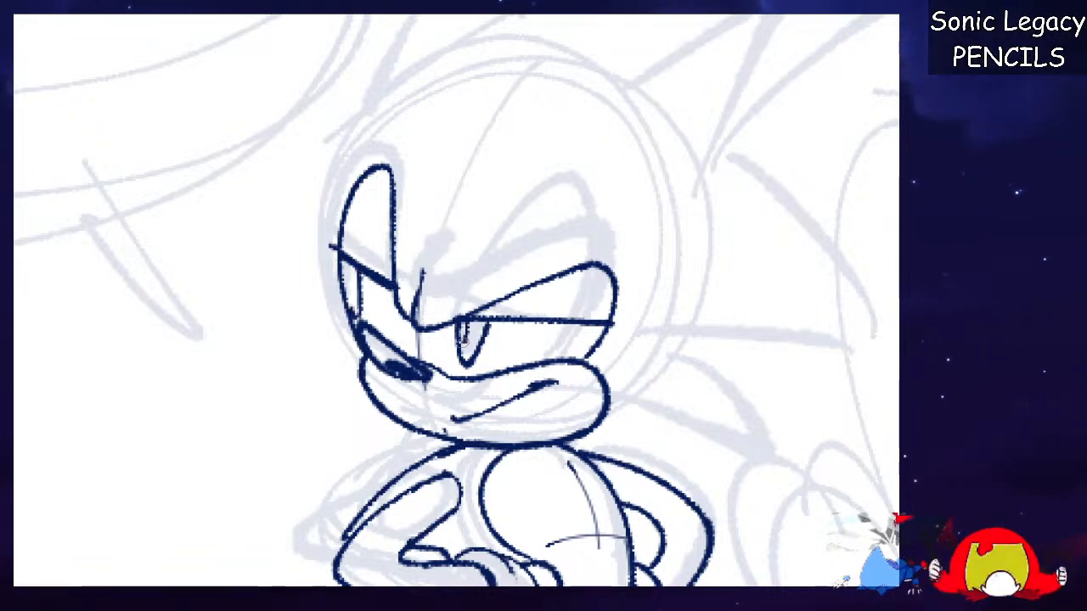
pyautogui.moveTo(349, 290); pyautogui.dragTo(350, 308)
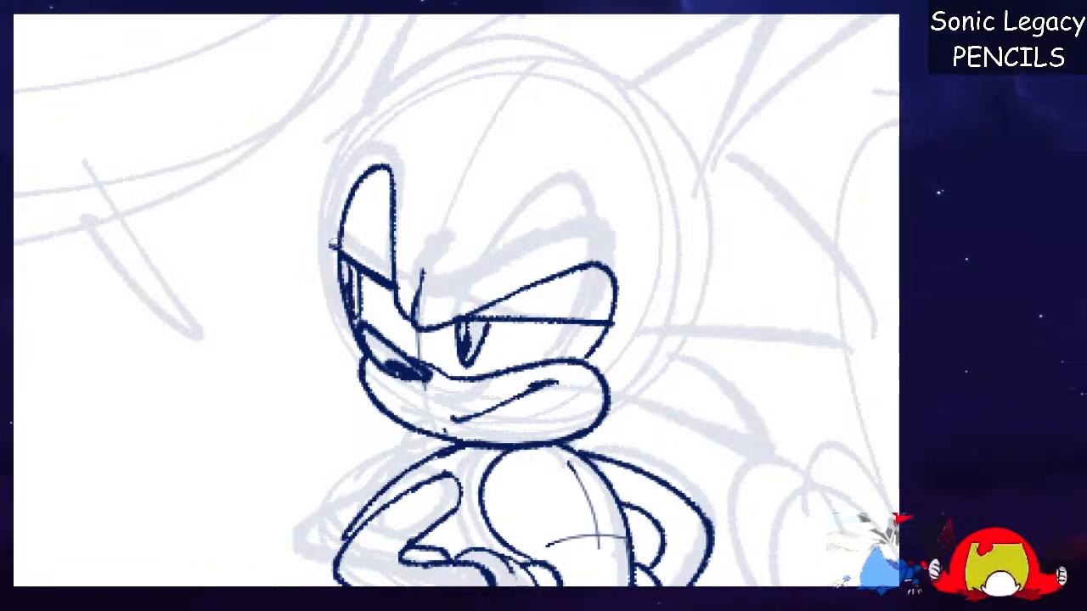
pyautogui.moveTo(455, 317); pyautogui.dragTo(621, 321)
# Pencil curved brow ridges above the near eye and around the outside of the far eye.
pyautogui.moveTo(470, 279); pyautogui.dragTo(584, 240)
pyautogui.hotkey('ctrl', 'z')
pyautogui.moveTo(488, 262)
pyautogui.mouseDown()
pyautogui.moveTo(604, 223)
pyautogui.moveTo(475, 269)
pyautogui.mouseUp()
pyautogui.hotkey('ctrl', 'z')
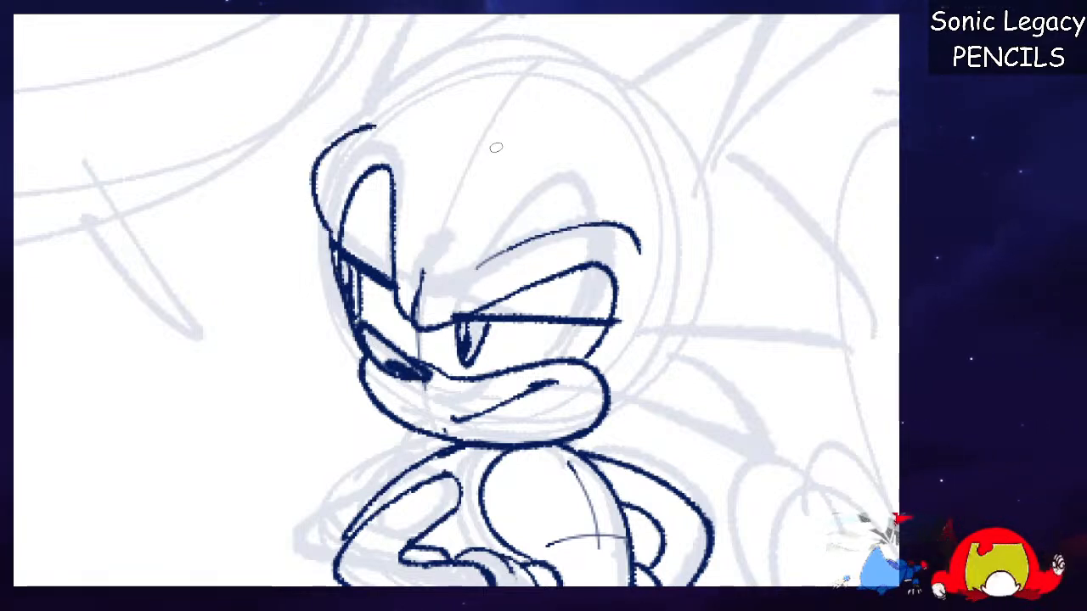
# Redraw the bridge between the eyes as a smooth curve and add short frown creases above it.
pyautogui.hotkey('ctrl', 'z')
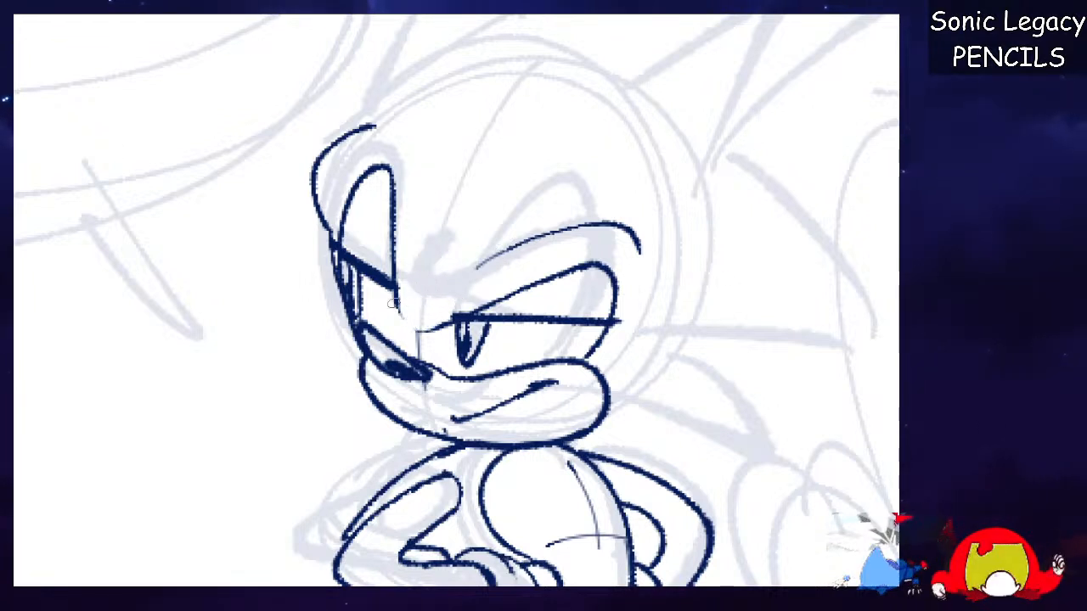
pyautogui.moveTo(408, 323)
pyautogui.mouseDown()
pyautogui.moveTo(450, 323)
pyautogui.moveTo(524, 295)
pyautogui.mouseUp()
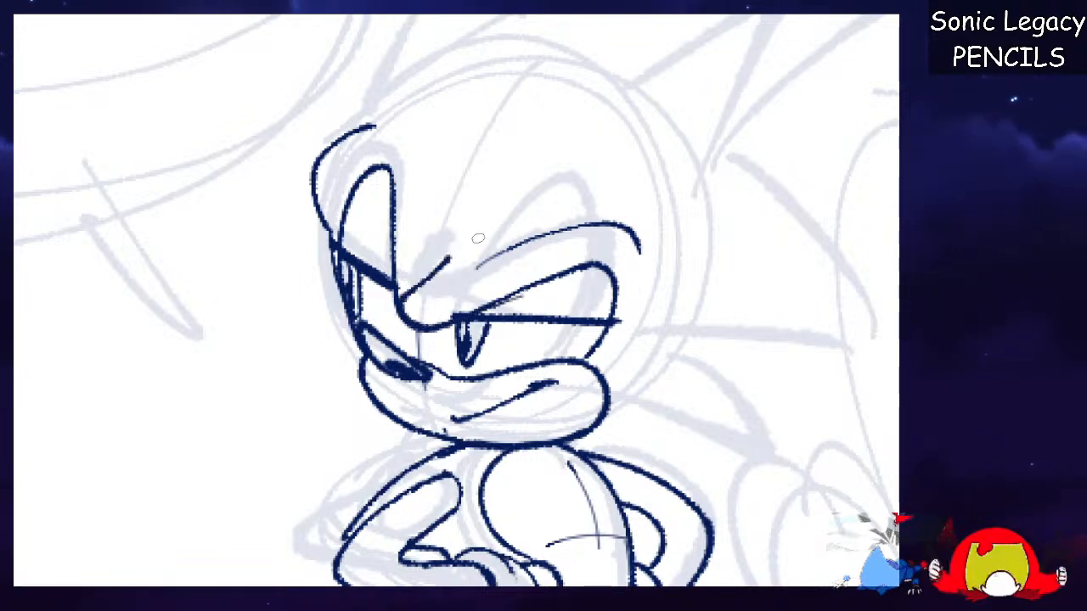
pyautogui.moveTo(424, 265); pyautogui.dragTo(399, 316)
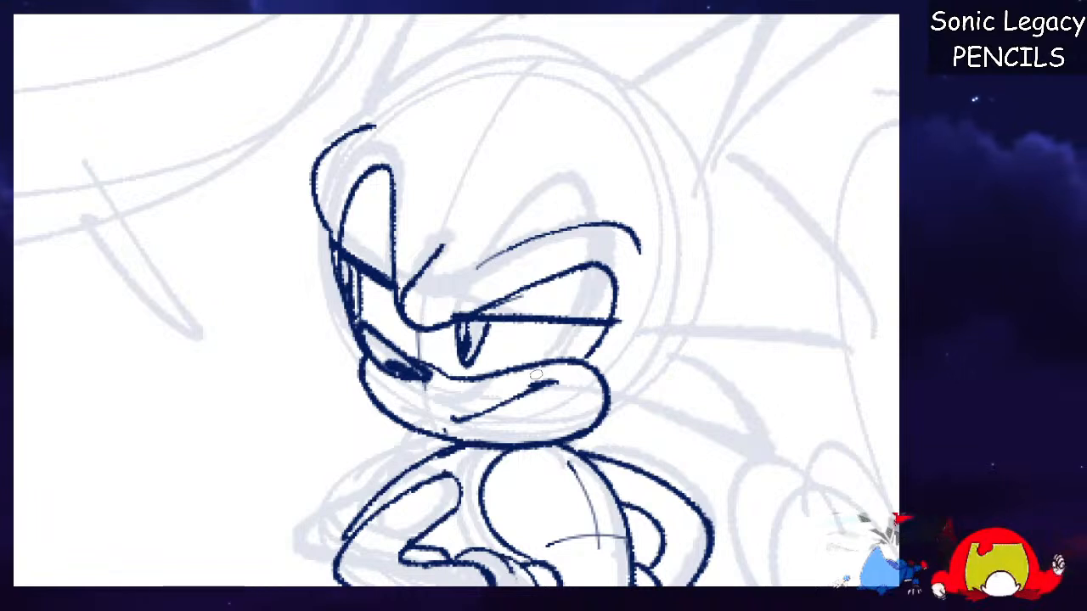
pyautogui.hotkey('ctrl', 'z')
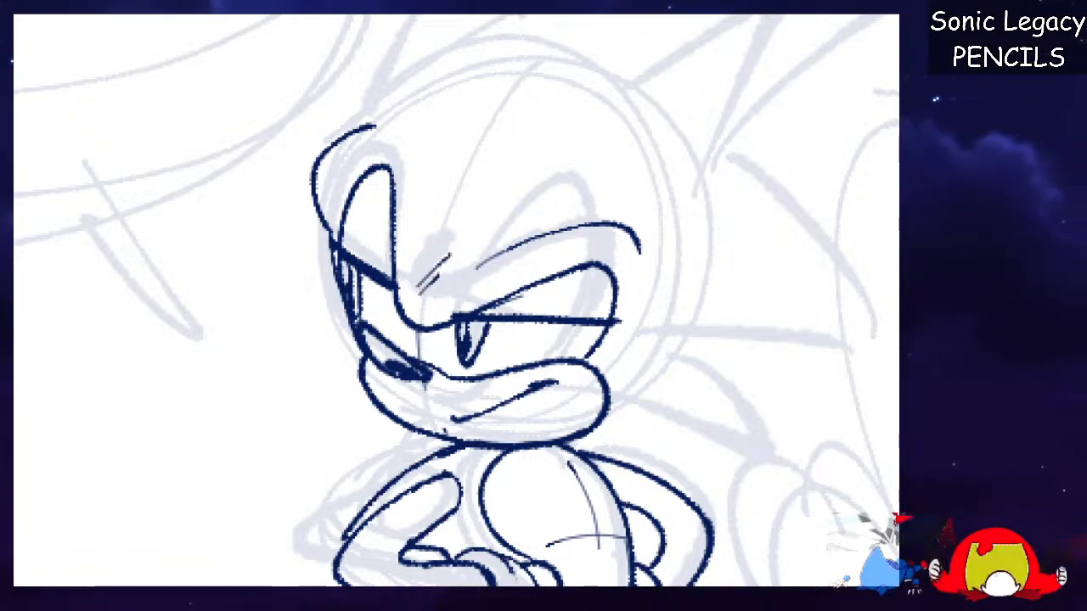
# Pencil the short cheek line rising from the back of the muzzle toward the rear of the head.
pyautogui.hscroll(2, 456, 300)
pyautogui.hscroll(-1, 456, 300)
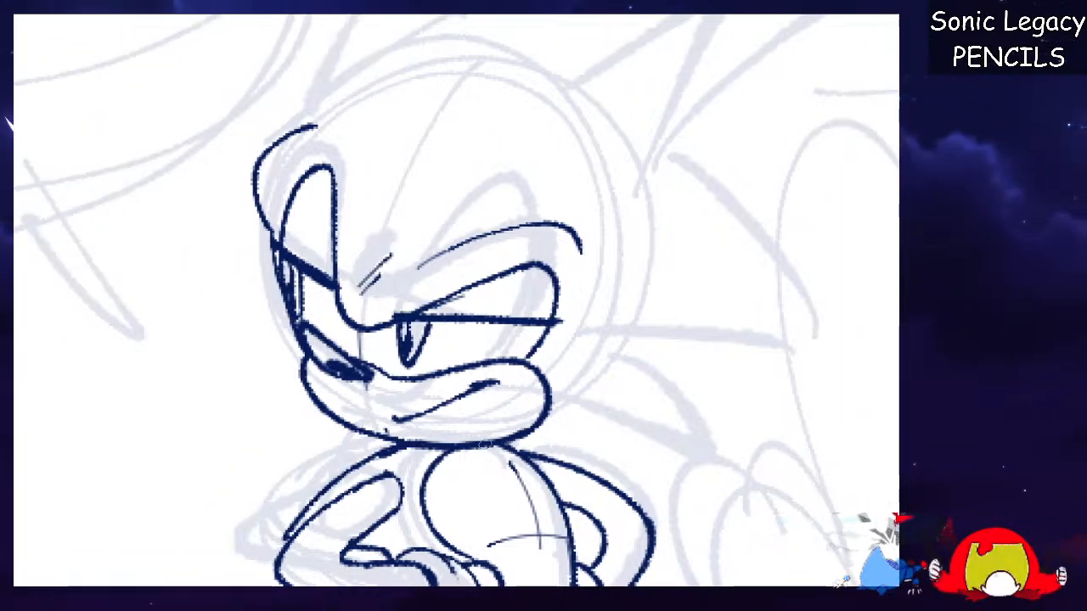
pyautogui.moveTo(545, 423); pyautogui.dragTo(622, 368)
pyautogui.moveTo(541, 427); pyautogui.dragTo(637, 362)
pyautogui.hotkey('ctrl', 'z')
pyautogui.hotkey('ctrl', 'z')
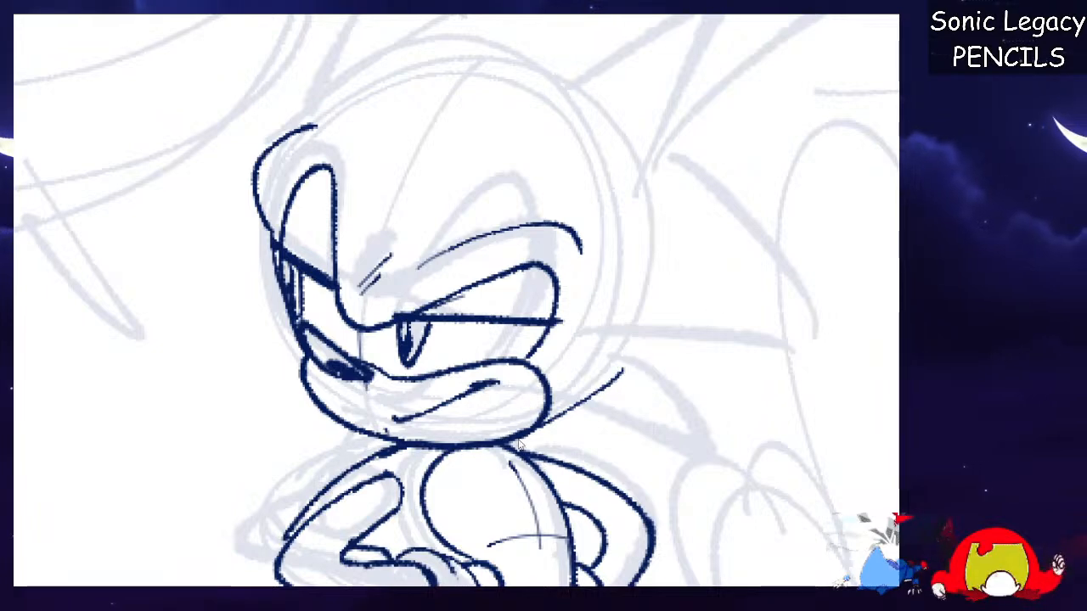
pyautogui.moveTo(537, 428); pyautogui.dragTo(608, 375)
# Lightly pencil the round skull contour from the forehead over the back of the head to the cheek line.
pyautogui.hotkey('ctrl', '-')
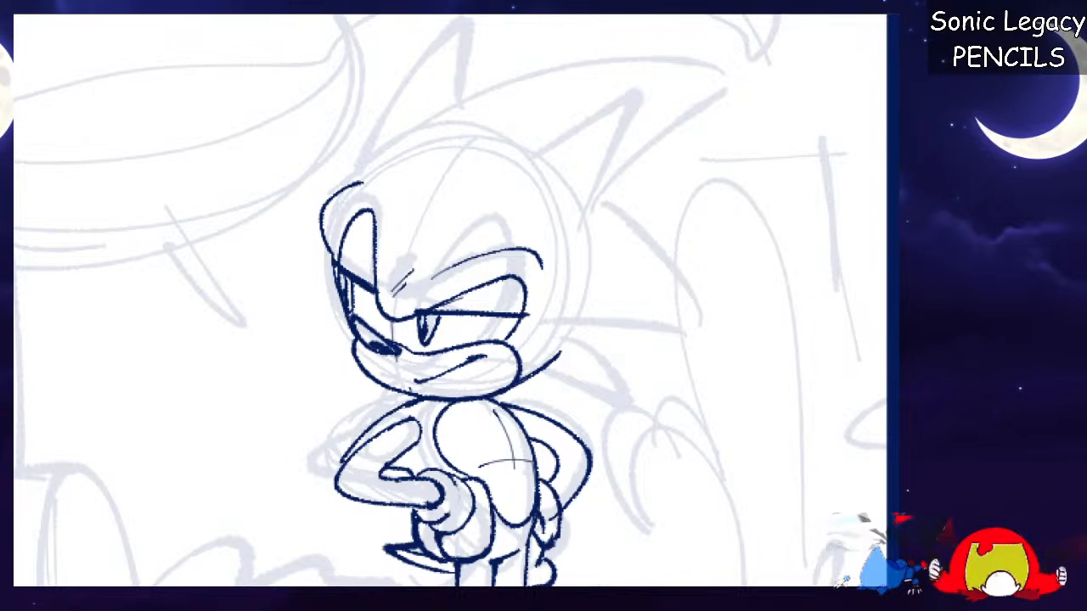
pyautogui.scroll(1, 450, 300)
pyautogui.moveTo(388, 221); pyautogui.dragTo(586, 299)
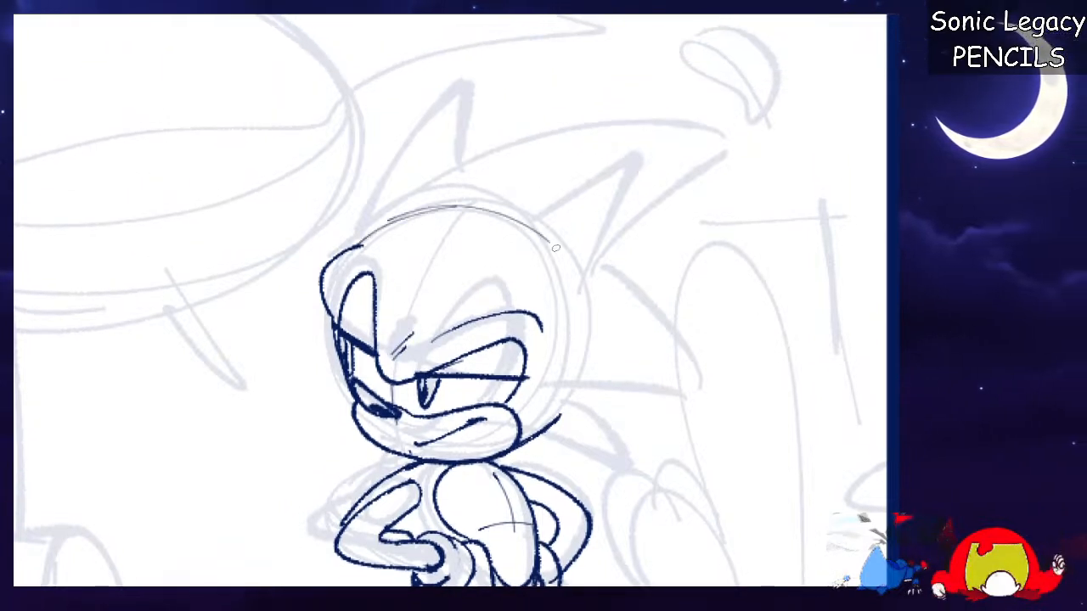
pyautogui.moveTo(586, 346); pyautogui.dragTo(566, 400)
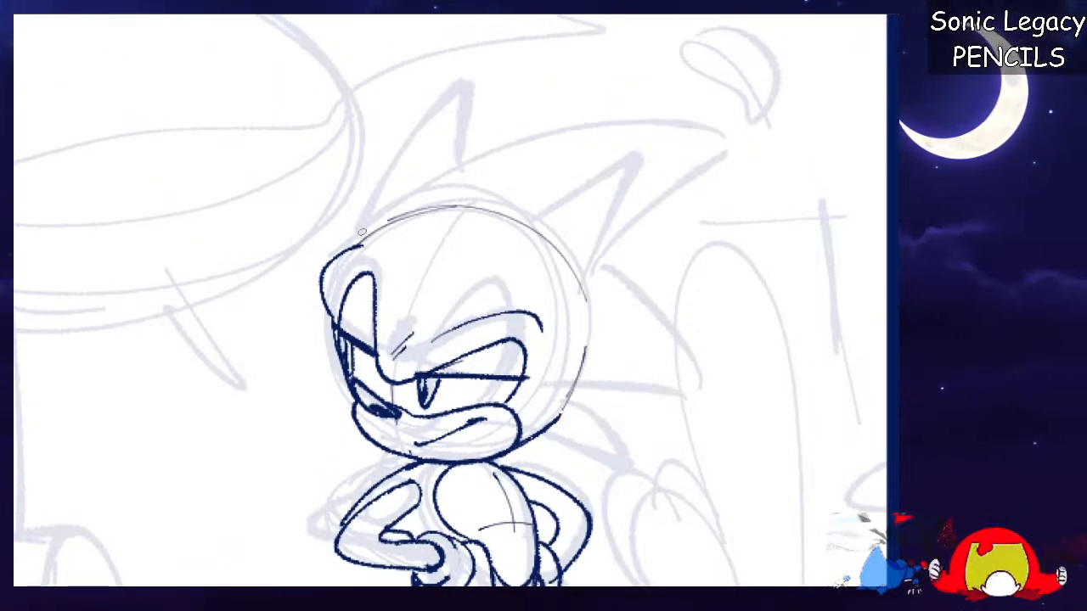
# Pencil three large pointed quills sweeping back from the forehead and down the back of the head to the neck.
pyautogui.moveTo(361, 245)
pyautogui.mouseDown()
pyautogui.moveTo(570, 140)
pyautogui.moveTo(788, 184)
pyautogui.moveTo(605, 287)
pyautogui.moveTo(752, 437)
pyautogui.mouseUp()
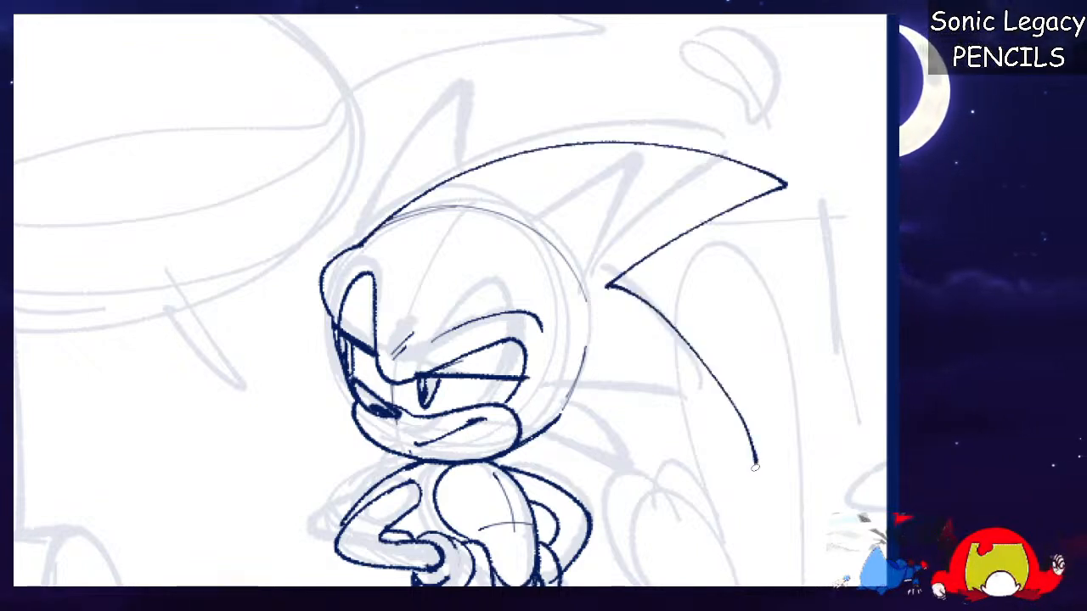
pyautogui.hotkey('ctrl', 'z')
pyautogui.press('h')
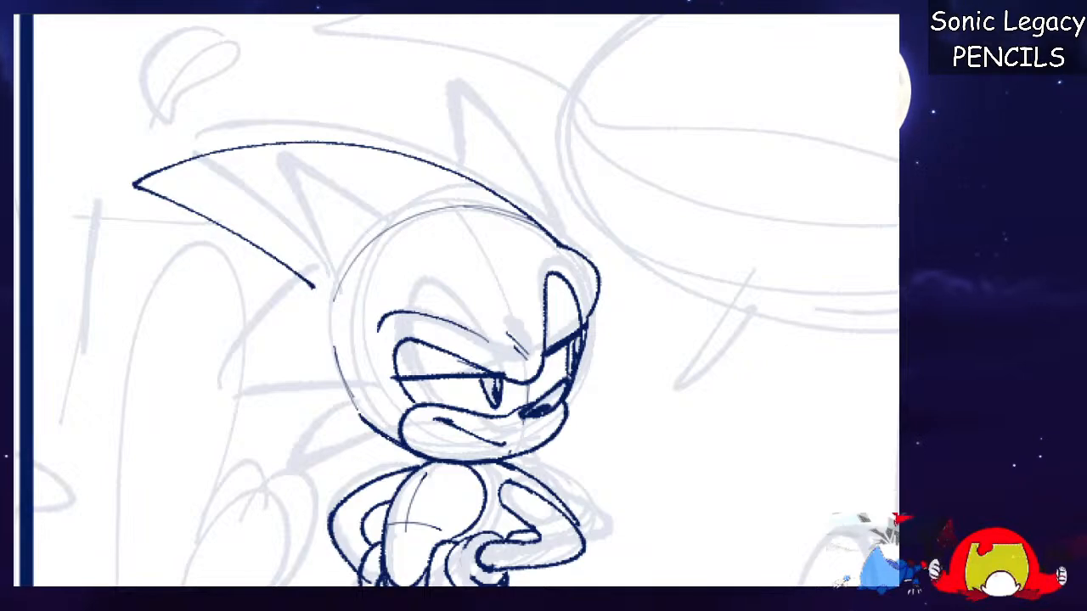
pyautogui.press('Delete')
pyautogui.press('Delete')
pyautogui.press('Delete')
pyautogui.press('Delete')
pyautogui.press('Down')
pyautogui.press('Down')
pyautogui.press('Down')
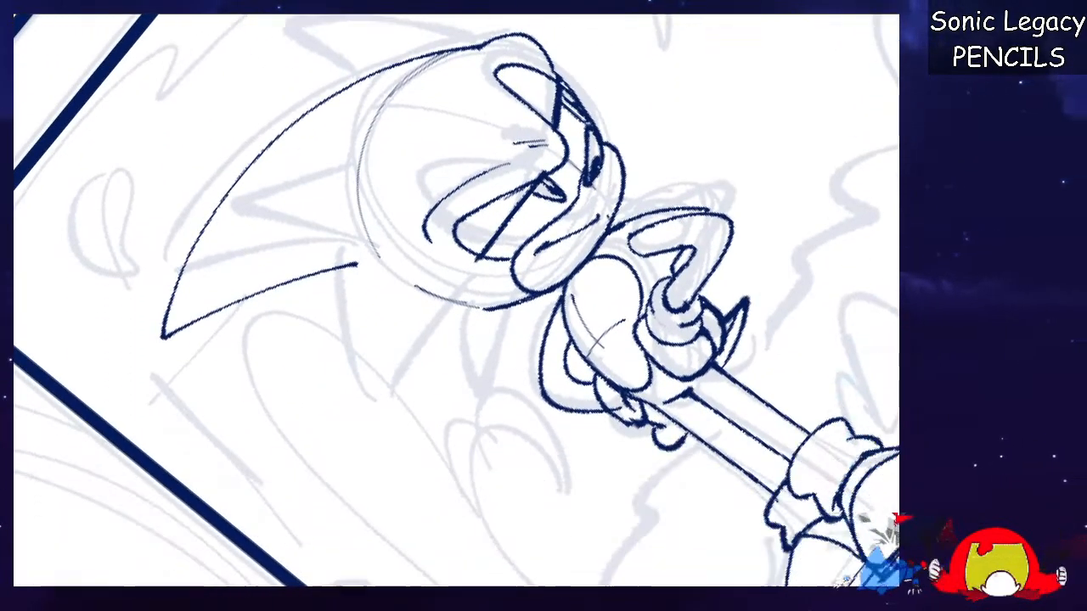
pyautogui.moveTo(332, 304)
pyautogui.mouseDown()
pyautogui.moveTo(349, 512)
pyautogui.moveTo(457, 348)
pyautogui.moveTo(508, 528)
pyautogui.moveTo(562, 289)
pyautogui.mouseUp()
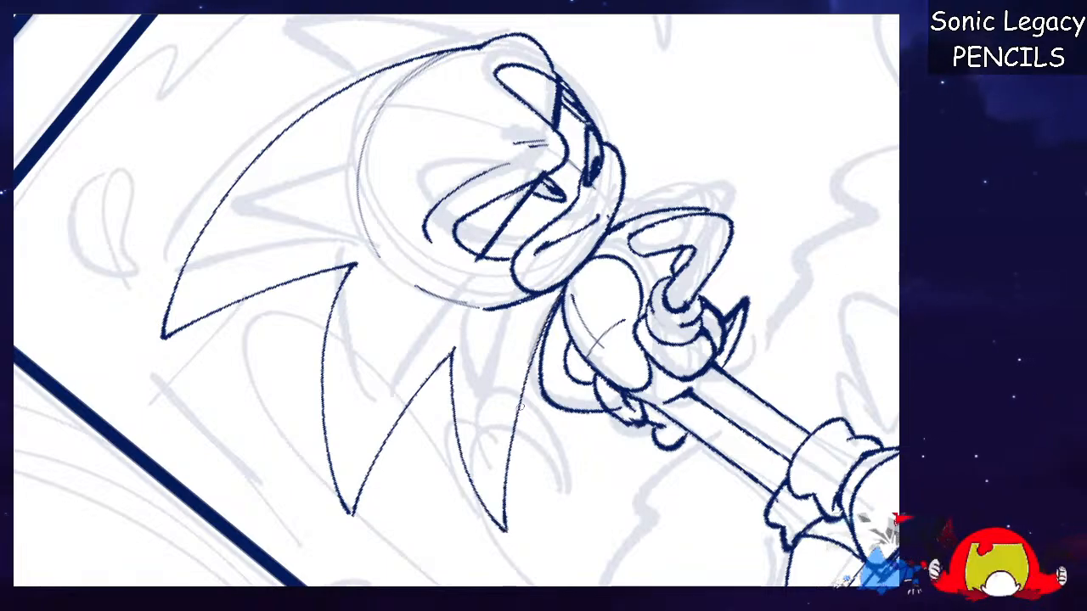
pyautogui.press('h')
pyautogui.press('Home')
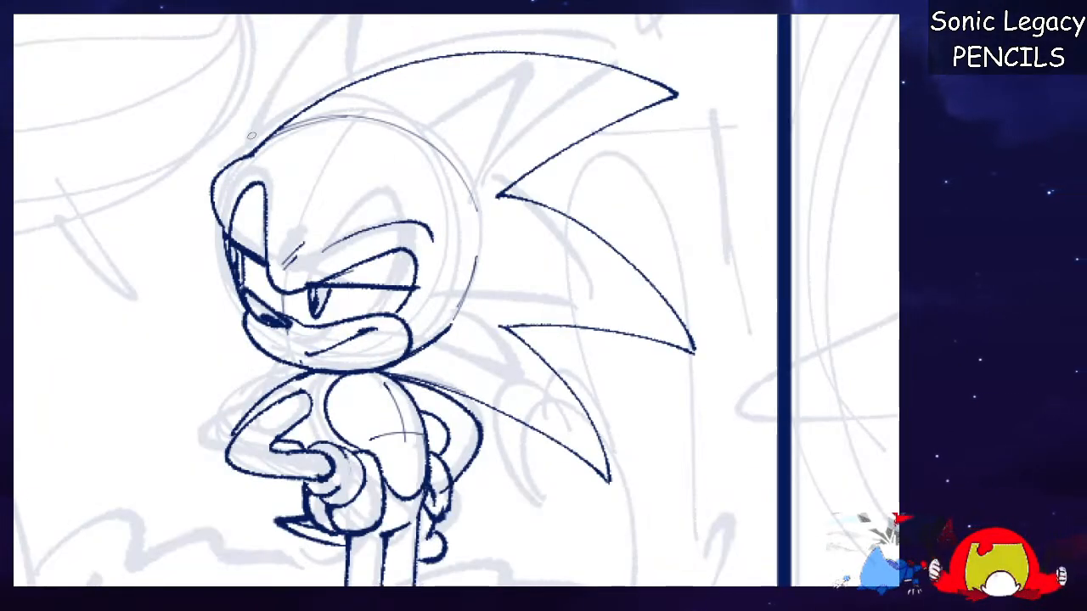
# Pencil the pointed far ear rising above the forehead in front of the top quill.
pyautogui.moveTo(235, 155); pyautogui.dragTo(288, 29)
pyautogui.moveTo(323, 83); pyautogui.dragTo(328, 90)
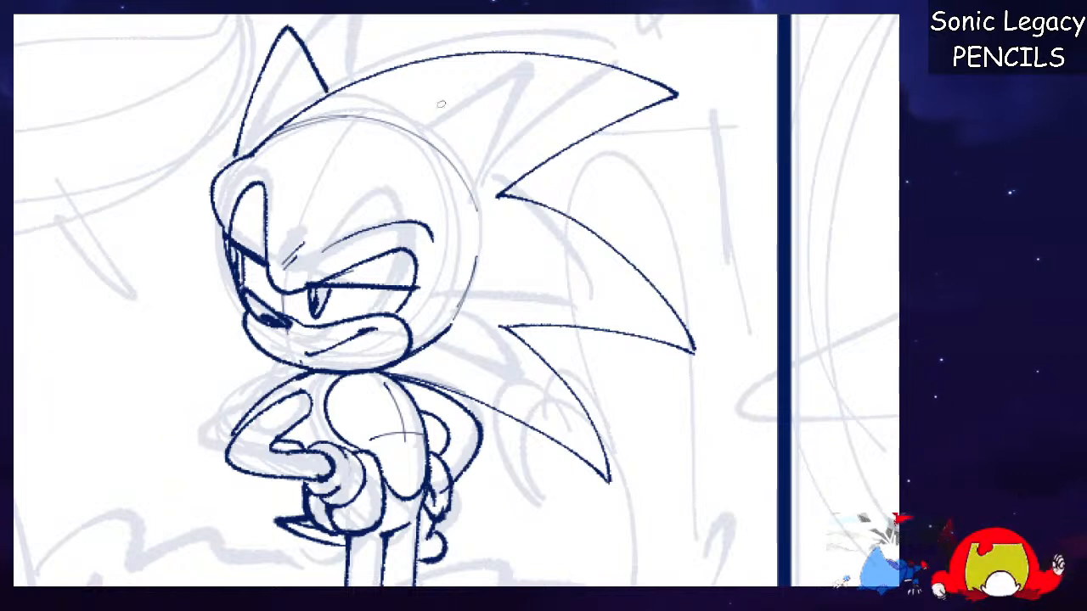
pyautogui.moveTo(401, 171)
pyautogui.mouseDown()
pyautogui.moveTo(470, 86)
pyautogui.moveTo(493, 201)
pyautogui.moveTo(467, 69)
pyautogui.mouseUp()
pyautogui.hotkey('ctrl', 'z')
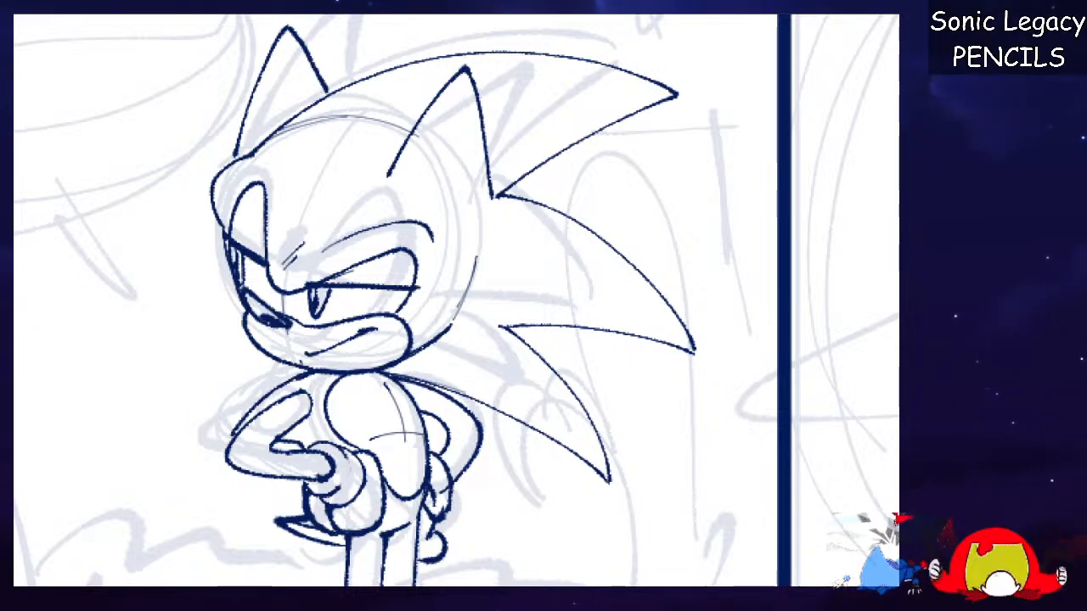
pyautogui.moveTo(459, 92); pyautogui.dragTo(469, 194)
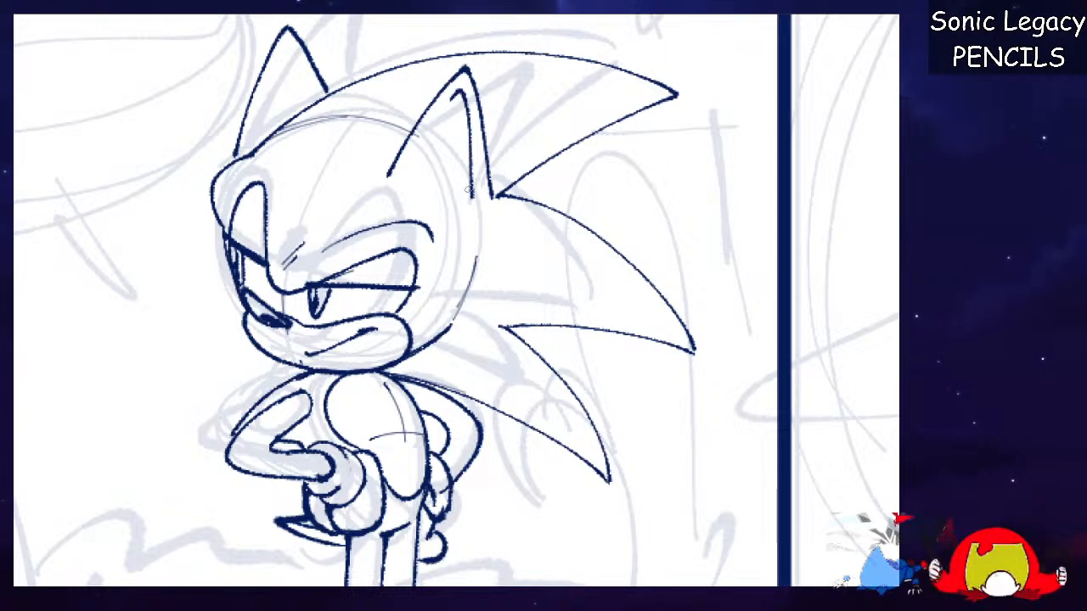
pyautogui.moveTo(462, 88); pyautogui.dragTo(409, 177)
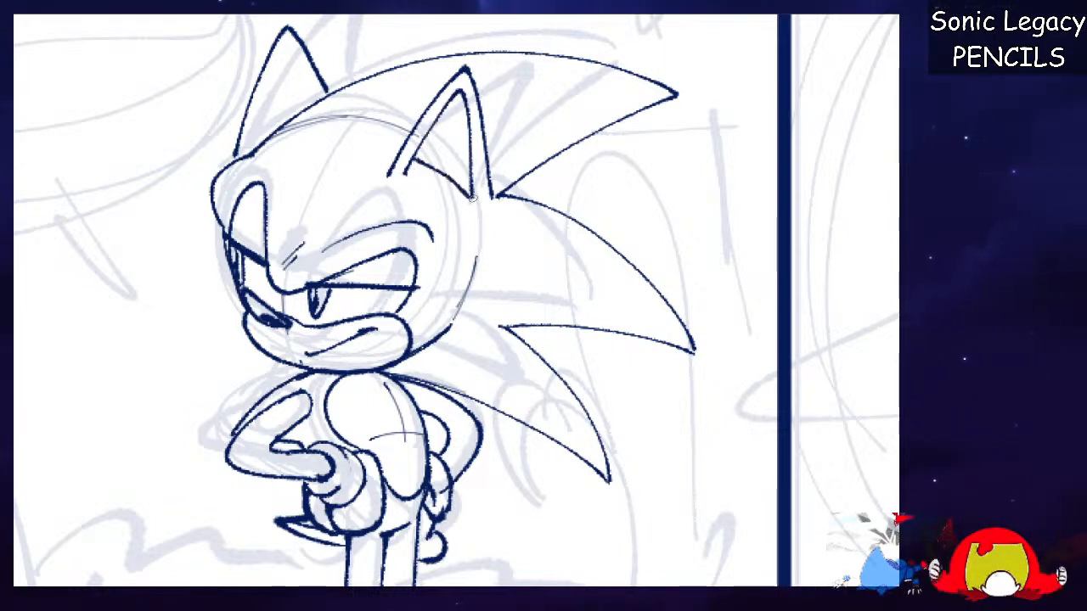
pyautogui.hotkey('ctrl', 'z')
pyautogui.hotkey('ctrl', 'z')
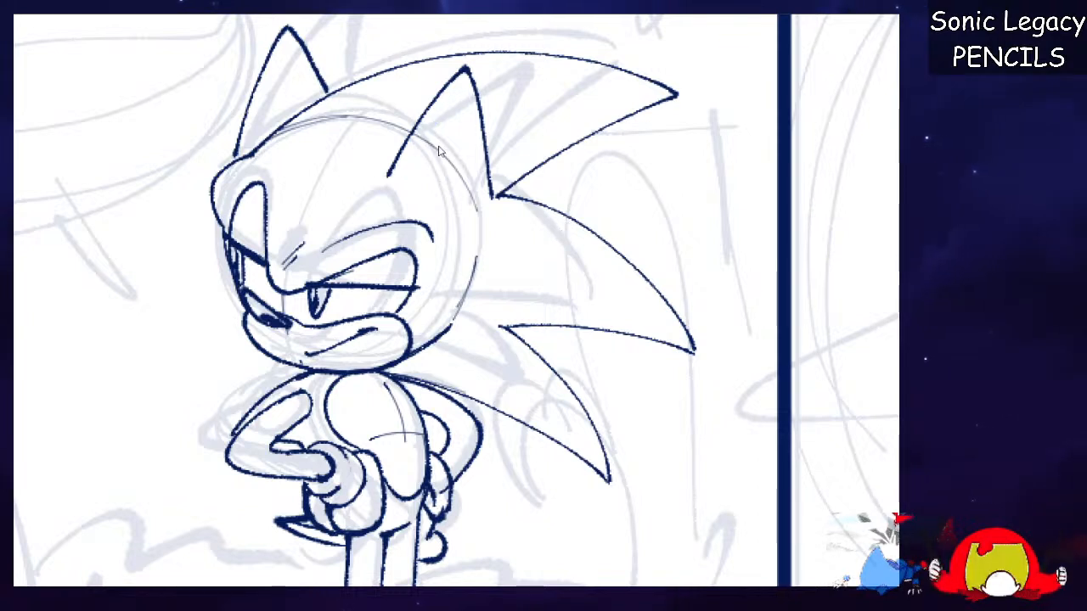
pyautogui.hotkey('ctrl', 'z')
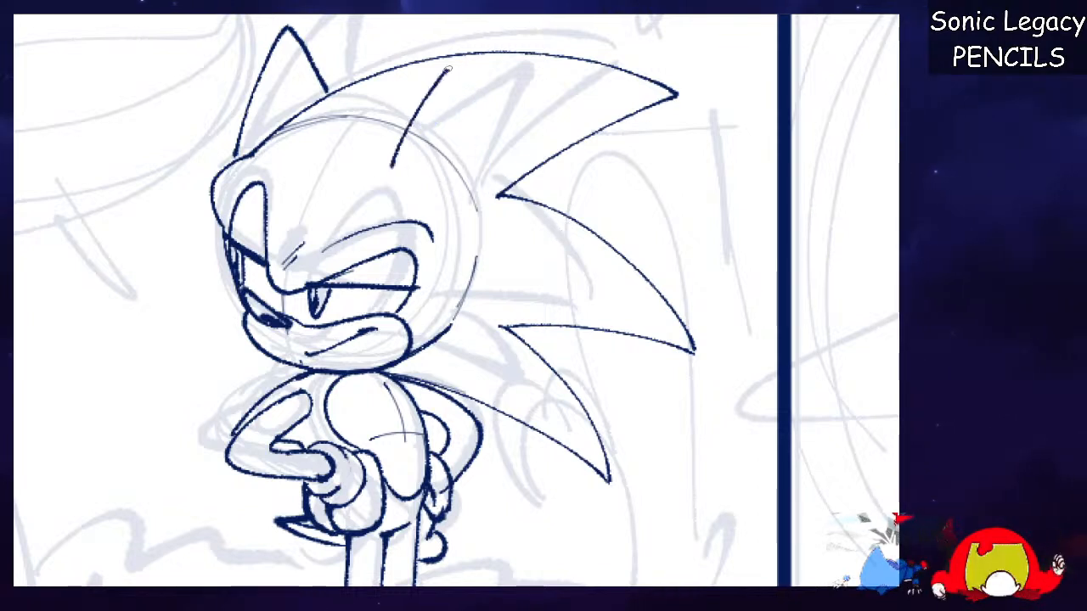
# Pencil a narrow pointed near ear on the head and add inner-ear outlines to both ears.
pyautogui.moveTo(448, 85); pyautogui.dragTo(464, 193)
pyautogui.hotkey('ctrl', 'z')
pyautogui.moveTo(409, 165); pyautogui.dragTo(462, 190)
pyautogui.moveTo(283, 53); pyautogui.dragTo(247, 134)
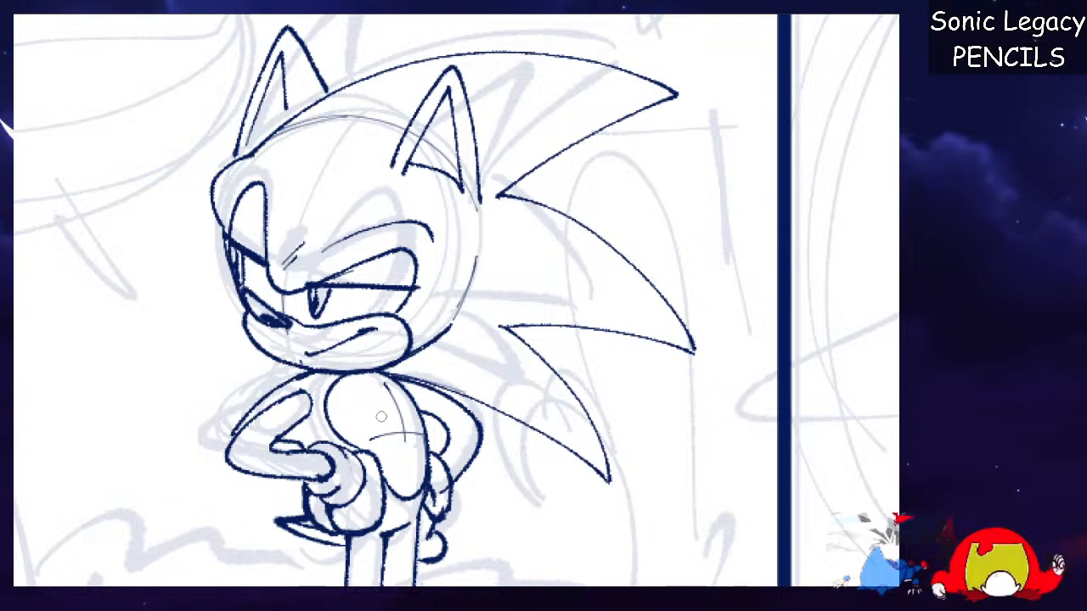
# Erase the crossed construction guidelines inside the belly patch.
pyautogui.moveTo(385, 385)
pyautogui.mouseDown()
pyautogui.moveTo(405, 449)
pyautogui.moveTo(397, 434)
pyautogui.moveTo(418, 437)
pyautogui.mouseUp()
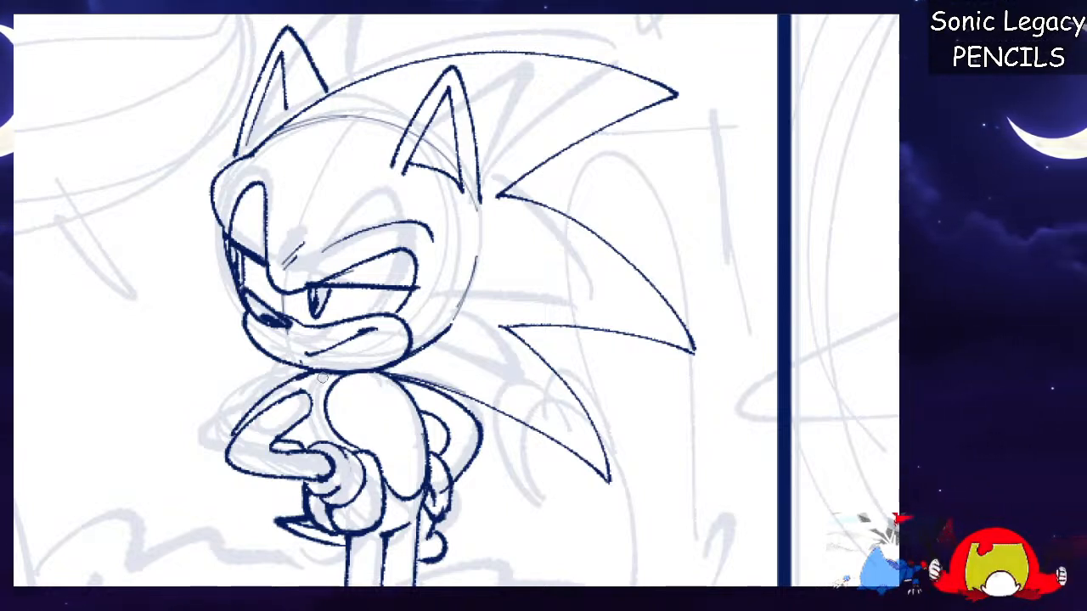
pyautogui.scroll(-5, 459, 300)
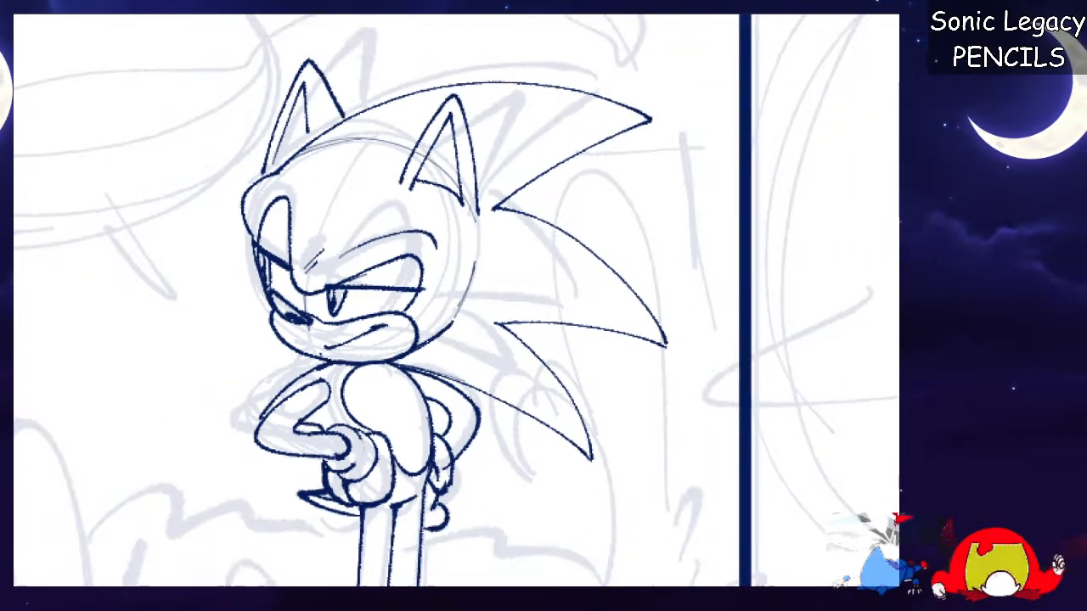
pyautogui.scroll(3, 462, 306)
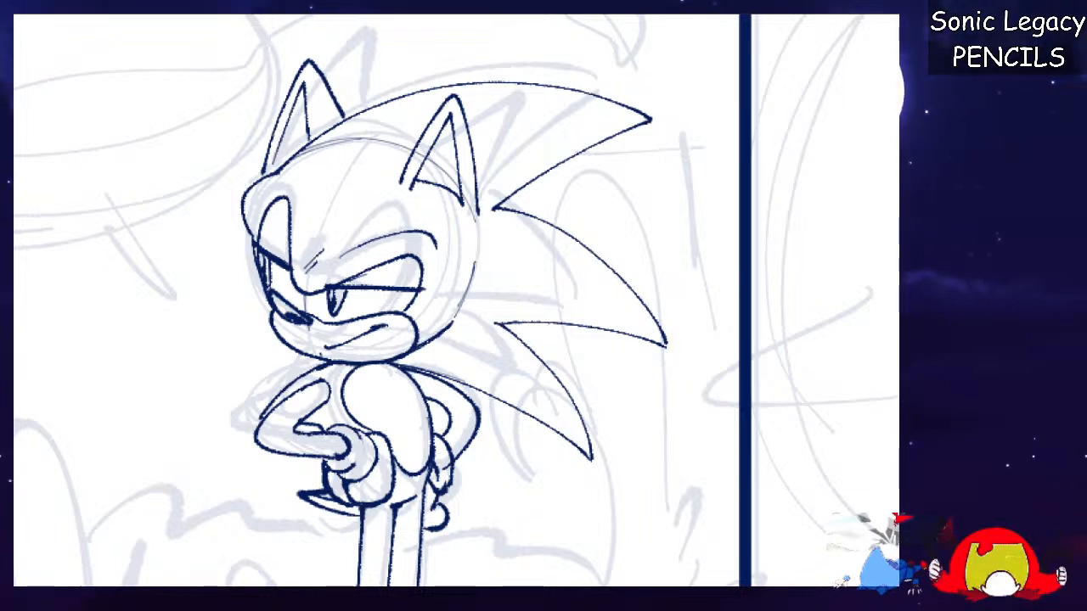
# Lasso the whole head with its ears and quills, scale it down slightly, and reposition it on the neck.
pyautogui.moveTo(292, 41); pyautogui.dragTo(222, 320)
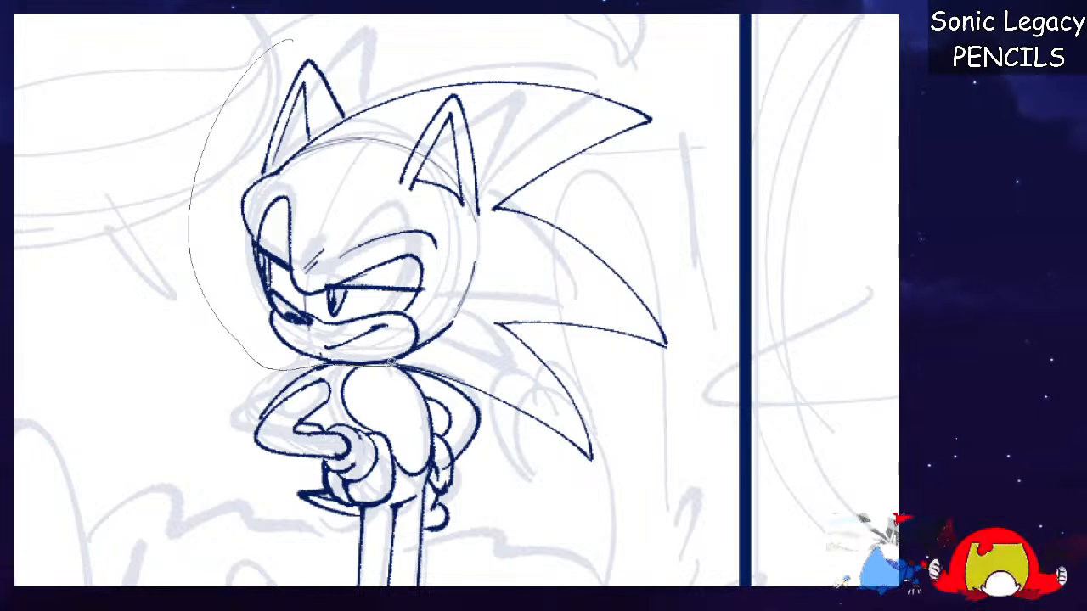
pyautogui.moveTo(535, 437)
pyautogui.mouseDown()
pyautogui.moveTo(658, 42)
pyautogui.moveTo(287, 59)
pyautogui.mouseUp()
pyautogui.hotkey('ctrl', 't')
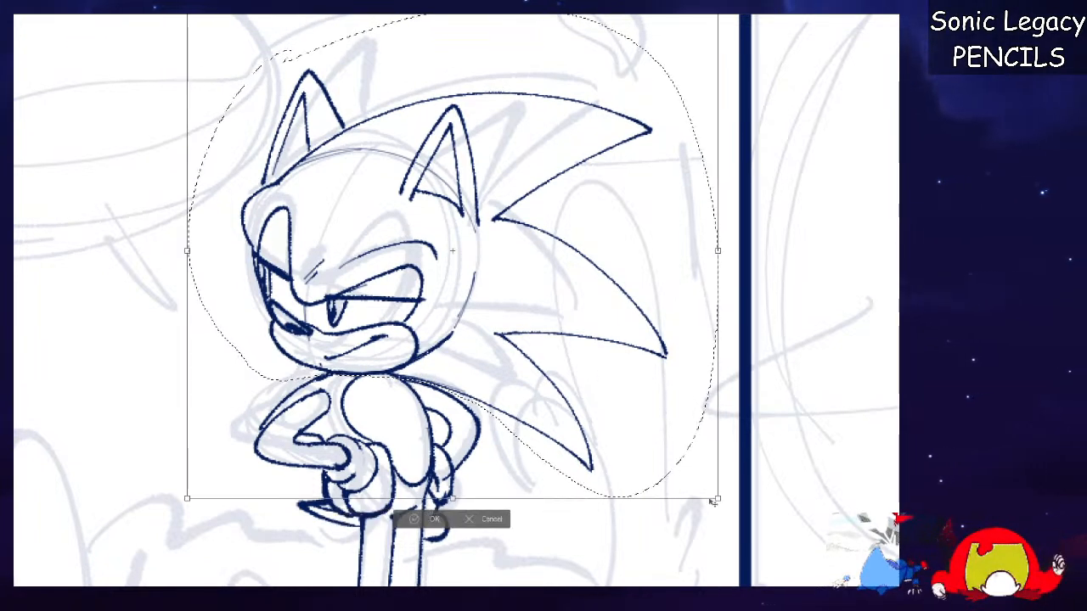
pyautogui.moveTo(712, 488); pyautogui.dragTo(671, 449)
pyautogui.moveTo(516, 366); pyautogui.dragTo(534, 410)
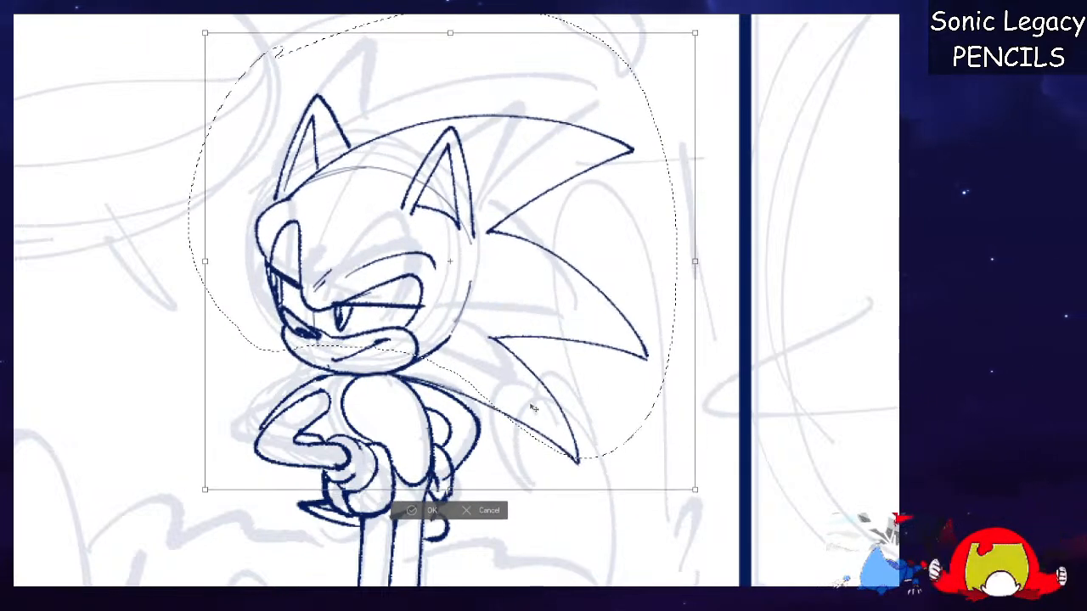
pyautogui.click(344, 511)
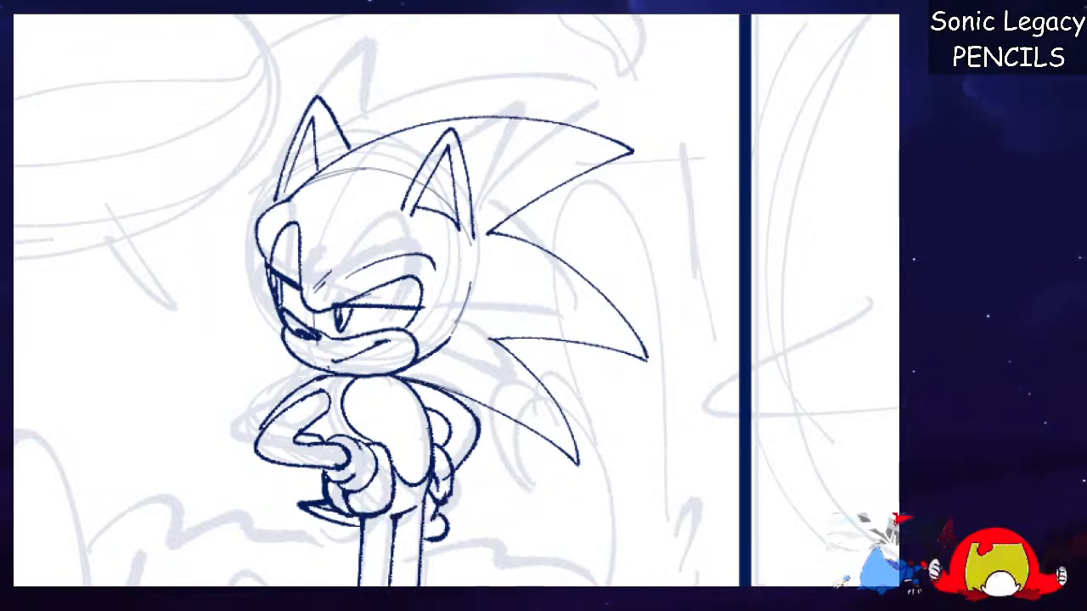
# Erase the lowest quill beside the neck and shoulder.
pyautogui.hotkey('ctrl', '-')
pyautogui.hotkey('ctrl', '-')
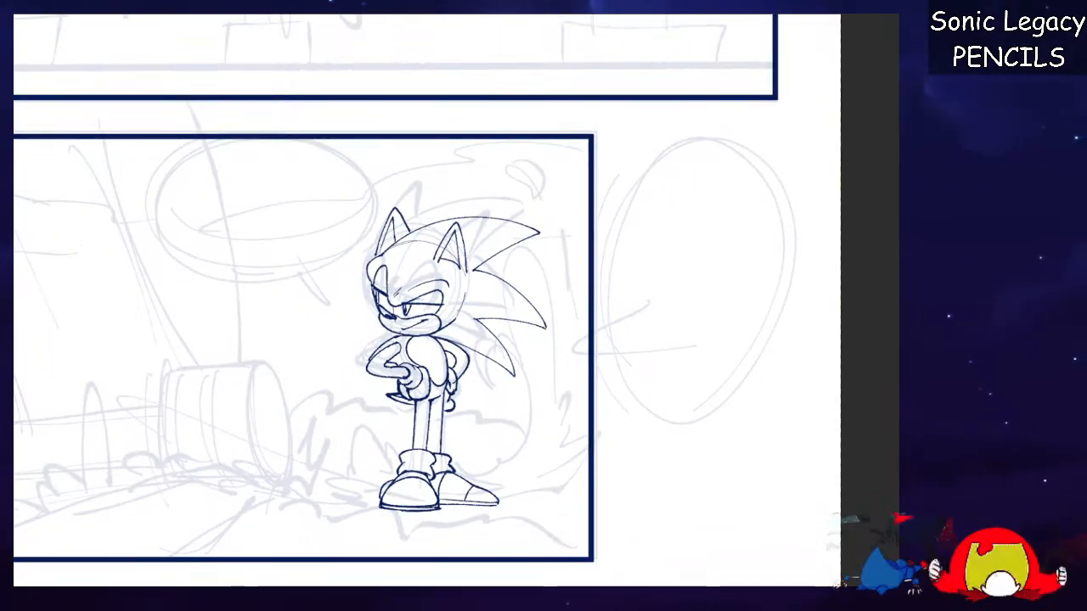
pyautogui.hotkey('ctrl', '+')
pyautogui.hotkey('ctrl', '+')
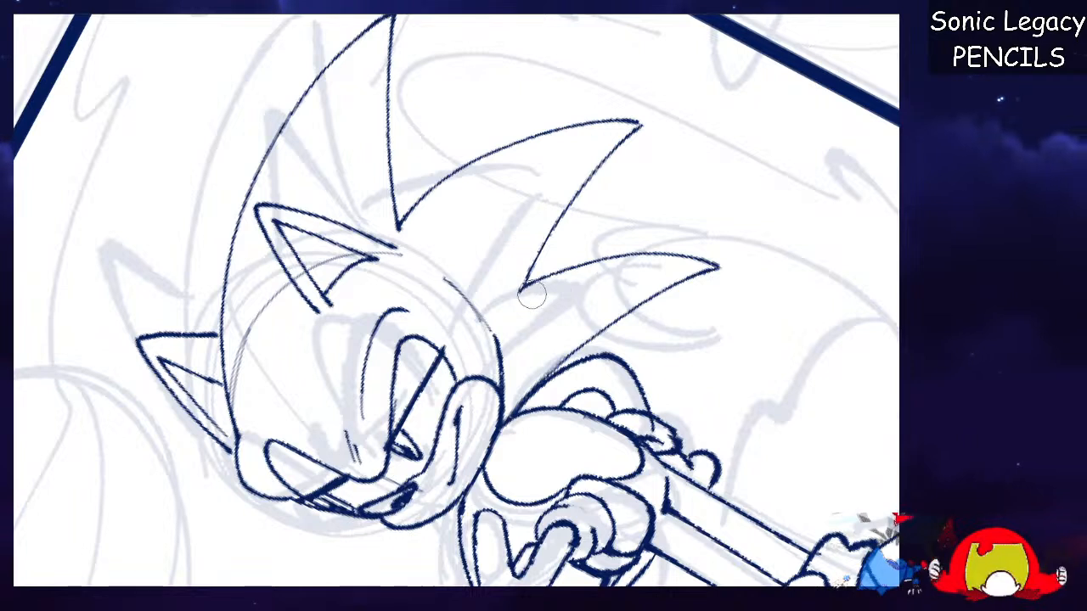
pyautogui.moveTo(538, 292)
pyautogui.mouseDown()
pyautogui.moveTo(558, 274)
pyautogui.moveTo(690, 286)
pyautogui.moveTo(590, 328)
pyautogui.moveTo(520, 384)
pyautogui.mouseUp()
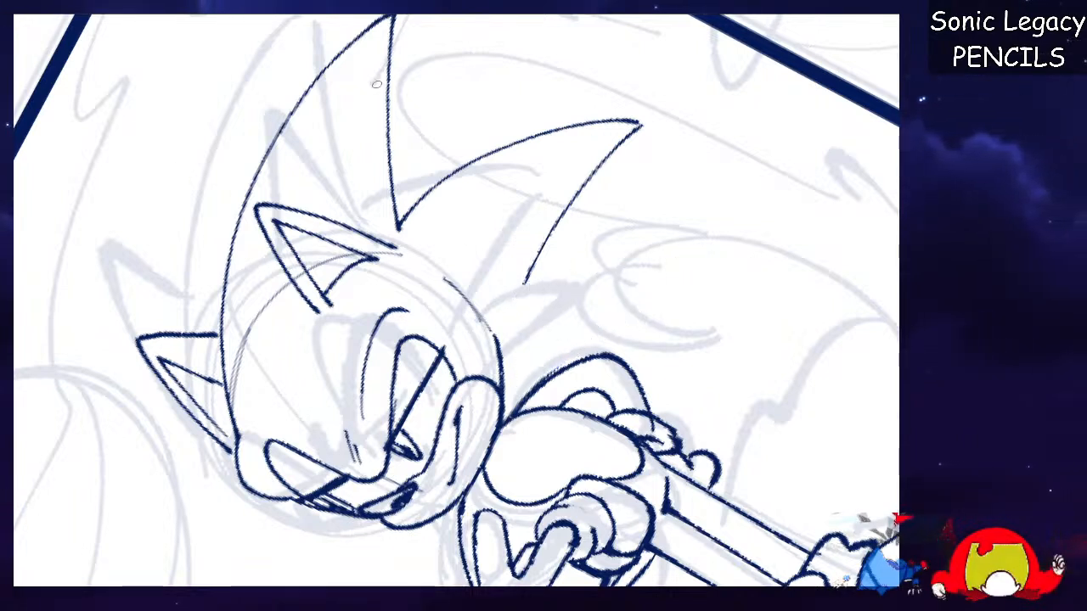
pyautogui.moveTo(521, 291); pyautogui.dragTo(771, 273)
pyautogui.hotkey('ctrl', 'z')
pyautogui.moveTo(514, 294)
pyautogui.mouseDown()
pyautogui.moveTo(760, 291)
pyautogui.moveTo(632, 370)
pyautogui.mouseUp()
pyautogui.hotkey('ctrl', 'z')
pyautogui.hotkey('ctrl', 'z')
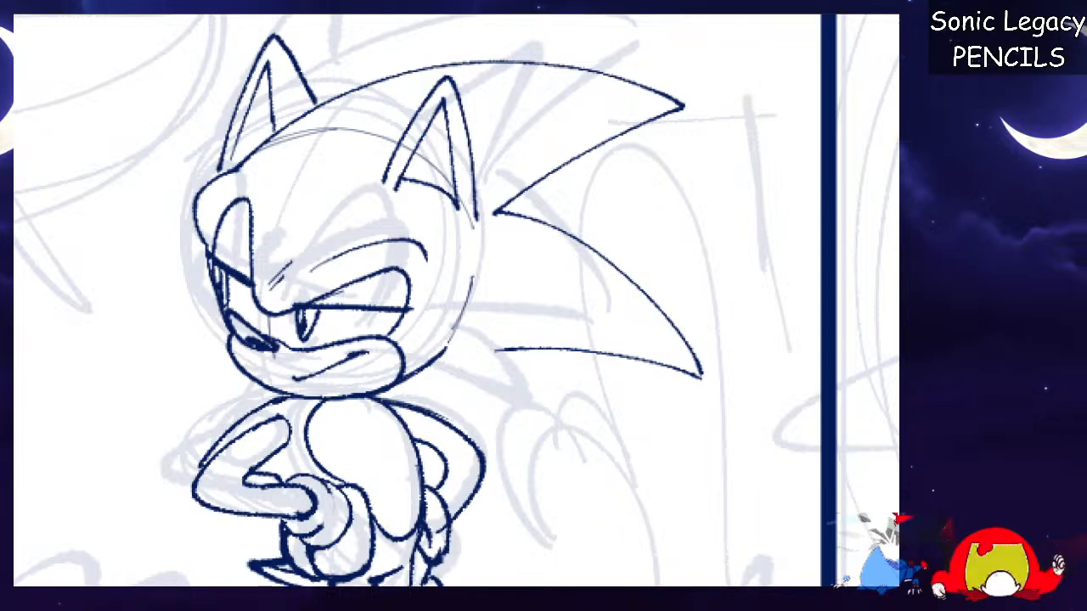
# Pencil the lowest pointed quill behind the standing Sonic's shoulder, refining its curved edges while the canvas is mirrored.
pyautogui.press('h')
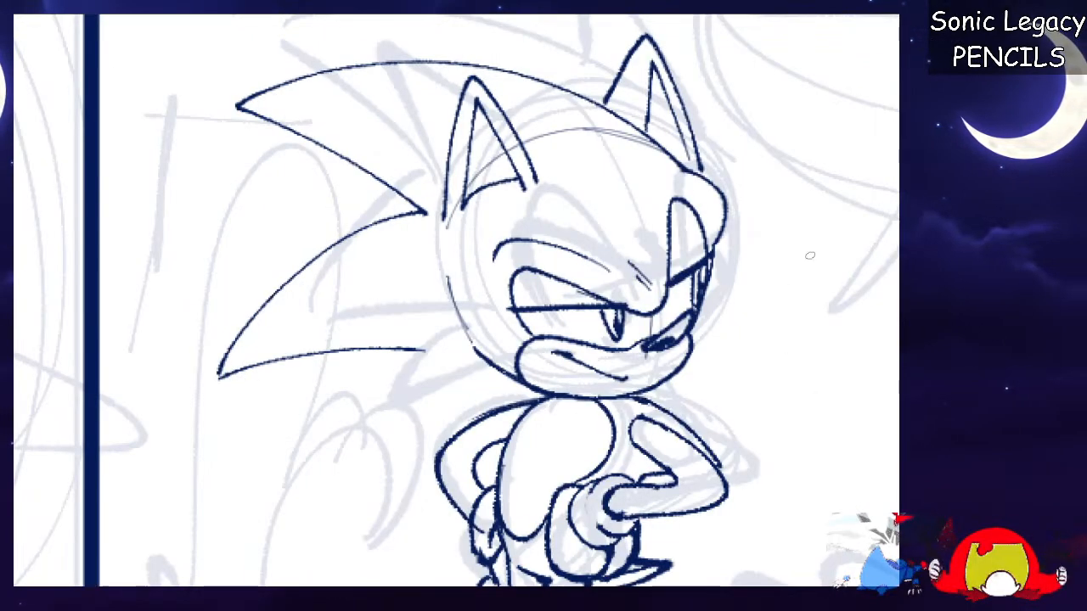
pyautogui.moveTo(427, 350); pyautogui.dragTo(303, 524)
pyautogui.hotkey('ctrl', 'z')
pyautogui.moveTo(443, 342)
pyautogui.mouseDown()
pyautogui.moveTo(414, 358)
pyautogui.moveTo(303, 546)
pyautogui.moveTo(428, 472)
pyautogui.mouseUp()
pyautogui.hotkey('ctrl', 'z')
pyautogui.hotkey('ctrl', 'z')
pyautogui.moveTo(445, 337)
pyautogui.mouseDown()
pyautogui.moveTo(303, 516)
pyautogui.moveTo(427, 459)
pyautogui.mouseUp()
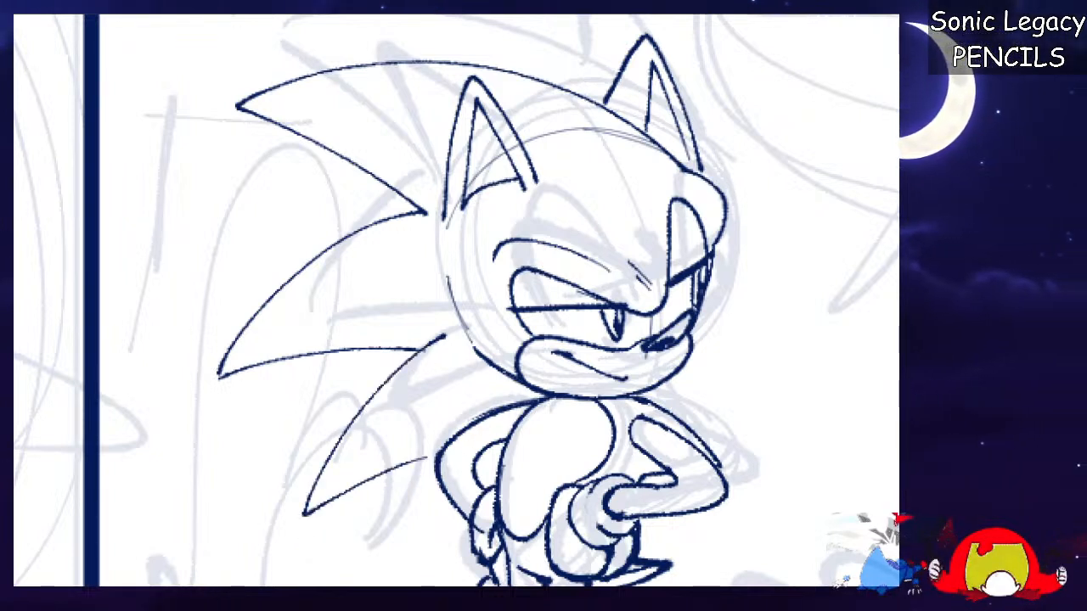
pyautogui.scroll(-5, 510, 416)
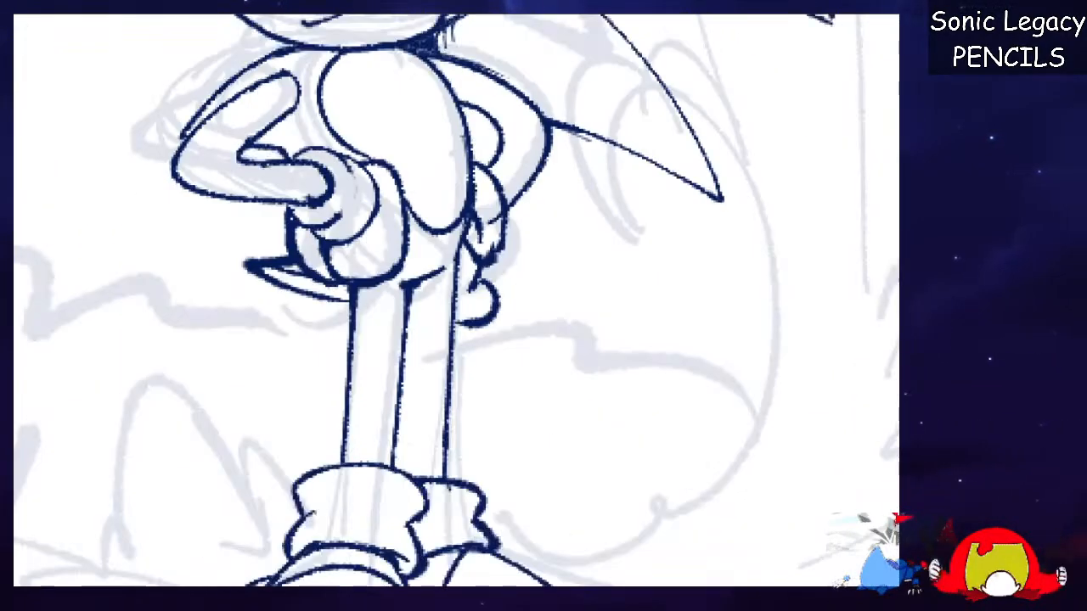
# Examine the standing Sonic's full figure and head proportions within the bottom panel.
pyautogui.moveTo(507, 74)
pyautogui.mouseDown()
pyautogui.moveTo(525, 190)
pyautogui.moveTo(504, 455)
pyautogui.mouseUp()
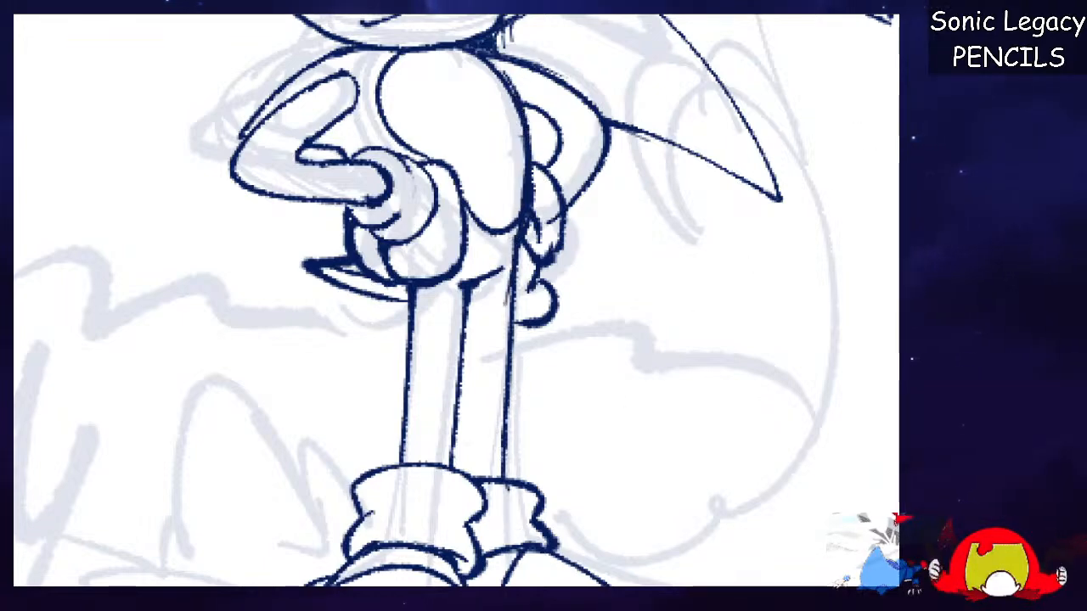
pyautogui.hotkey('ctrl', '-')
pyautogui.hotkey('ctrl', '-')
pyautogui.hotkey('ctrl', '-')
pyautogui.hotkey('ctrl', '-')
pyautogui.hotkey('ctrl', '-')
pyautogui.moveTo(458, 255); pyautogui.dragTo(476, 362)
pyautogui.moveTo(738, 152); pyautogui.dragTo(739, 134)
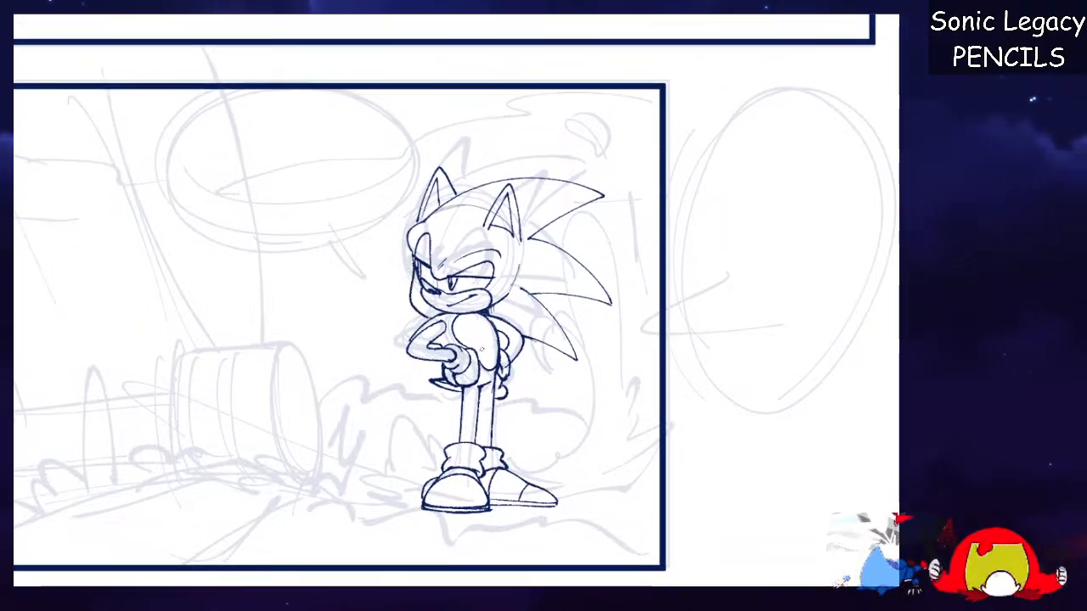
pyautogui.scroll(-2, 457, 301)
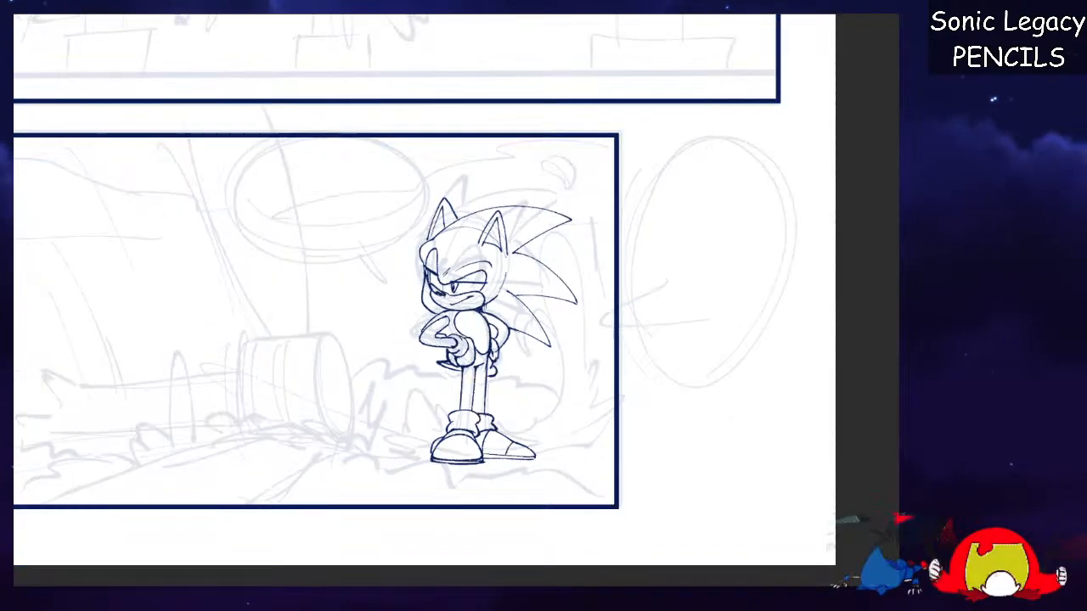
# Cross-hatch a small scuff mark on the lower edge of the standing Sonic's belly patch.
pyautogui.scroll(9, 457, 300)
pyautogui.scroll(-5, 457, 300)
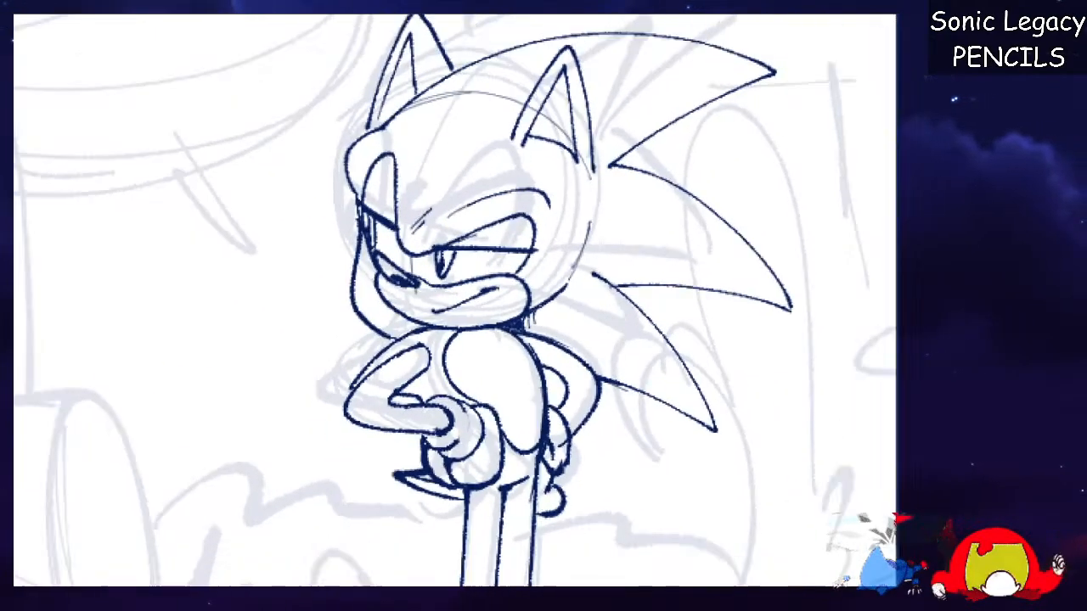
pyautogui.scroll(2, 457, 301)
pyautogui.scroll(-3, 457, 301)
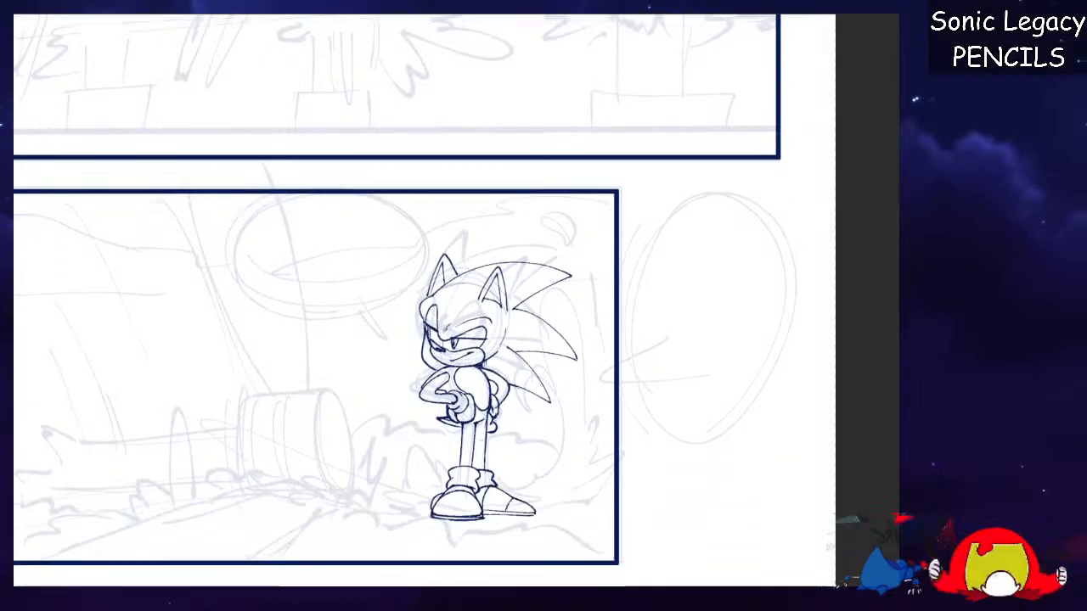
pyautogui.scroll(7, 457, 300)
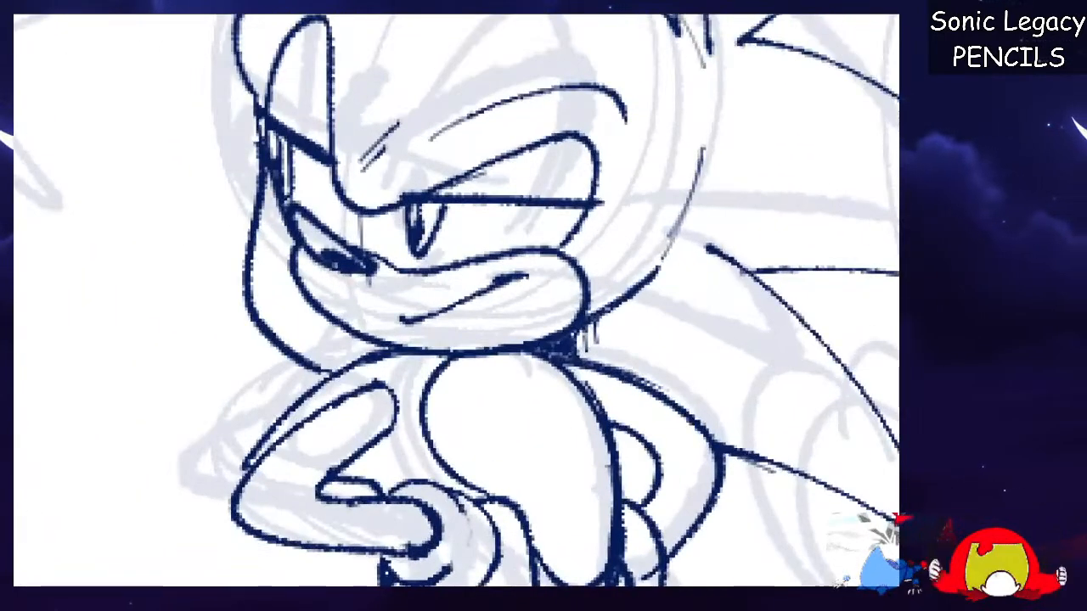
pyautogui.scroll(-3, 519, 304)
pyautogui.moveTo(472, 339)
pyautogui.mouseDown()
pyautogui.moveTo(510, 289)
pyautogui.moveTo(519, 329)
pyautogui.moveTo(539, 314)
pyautogui.mouseUp()
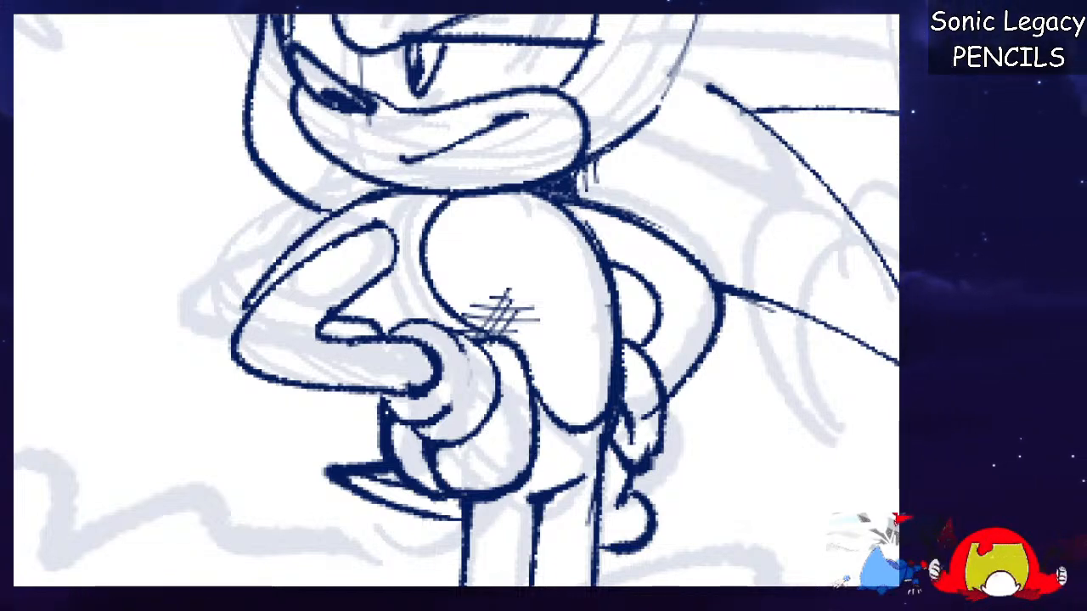
# Cross-hatch a scuff patch across the lower belly edge of the fallen Sonic in the page's first panel.
pyautogui.scroll(-10, 456, 300)
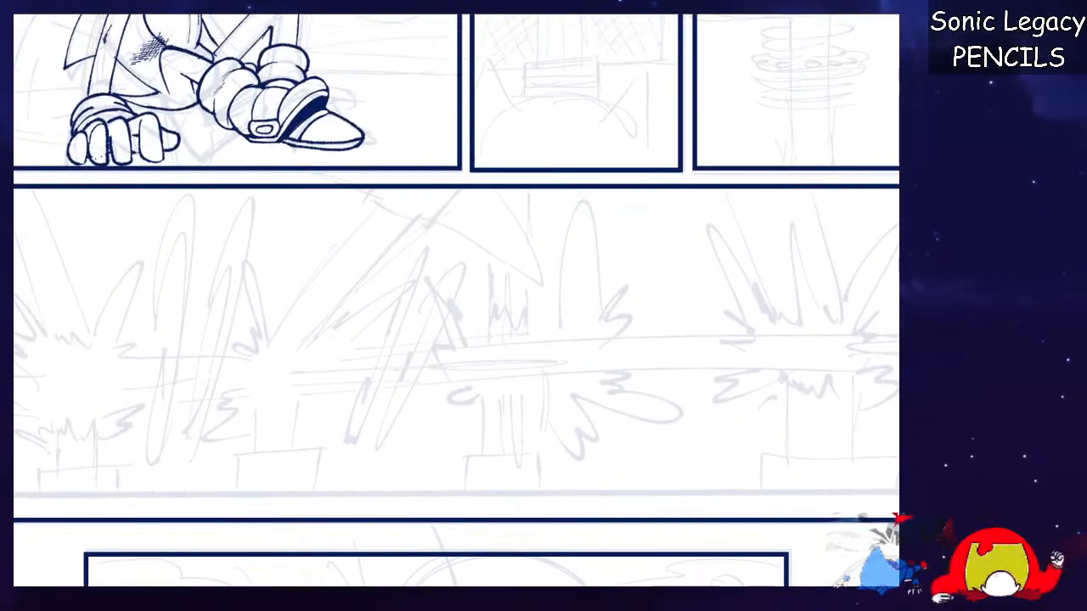
pyautogui.scroll(5, 456, 300)
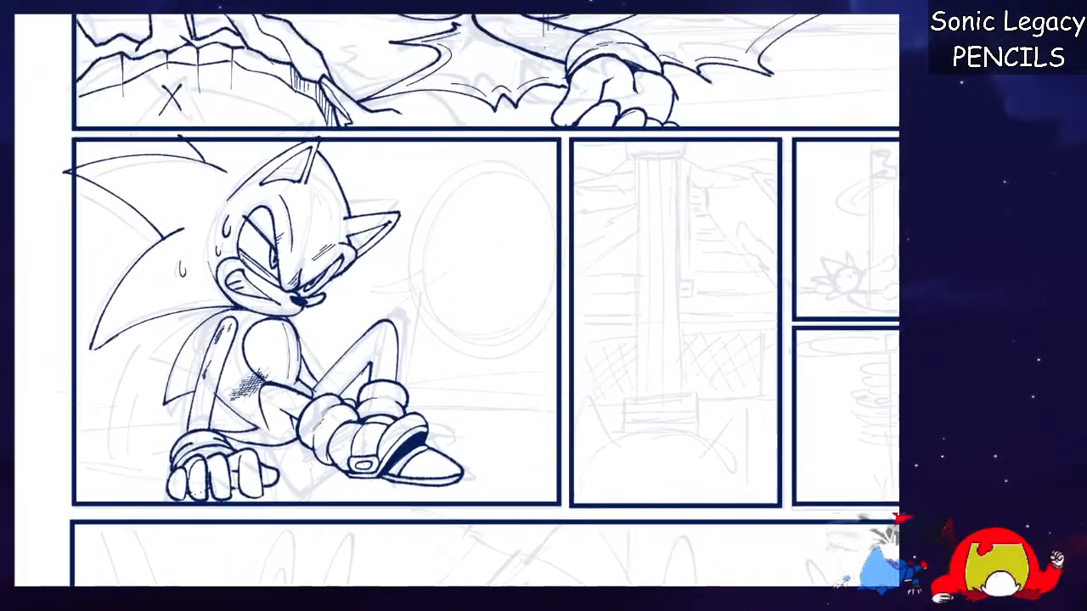
pyautogui.moveTo(456, 196); pyautogui.dragTo(399, 475)
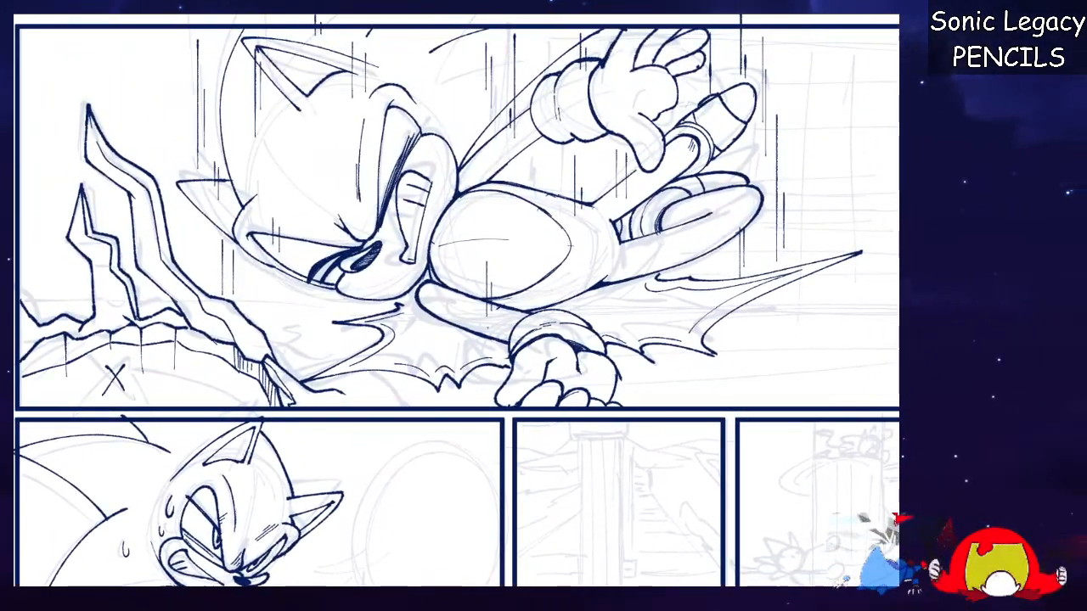
pyautogui.scroll(-1, 456, 299)
pyautogui.scroll(6, 456, 300)
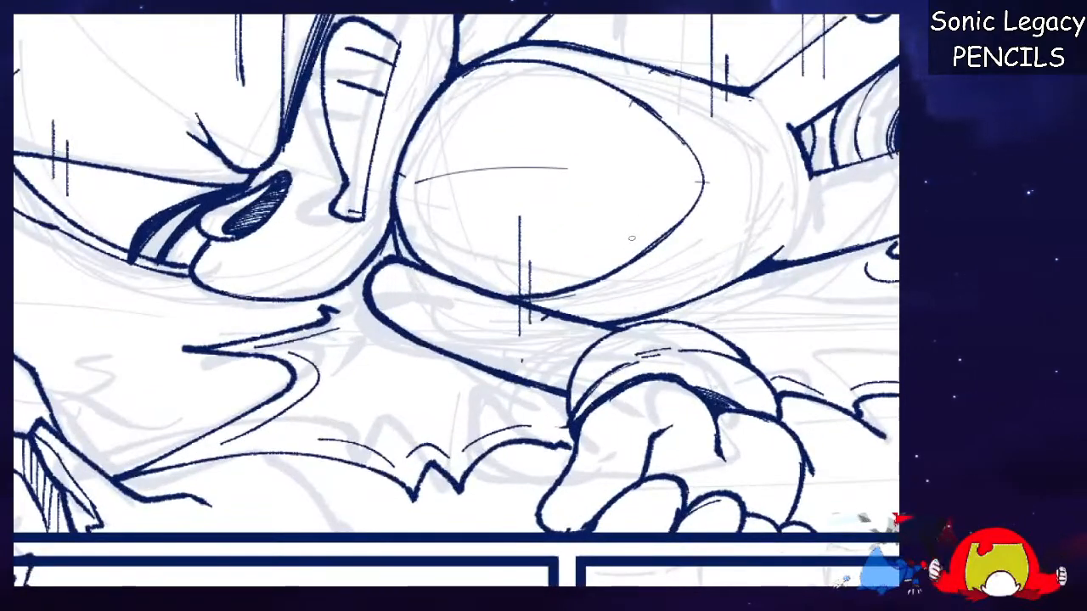
pyautogui.moveTo(595, 299); pyautogui.dragTo(633, 270)
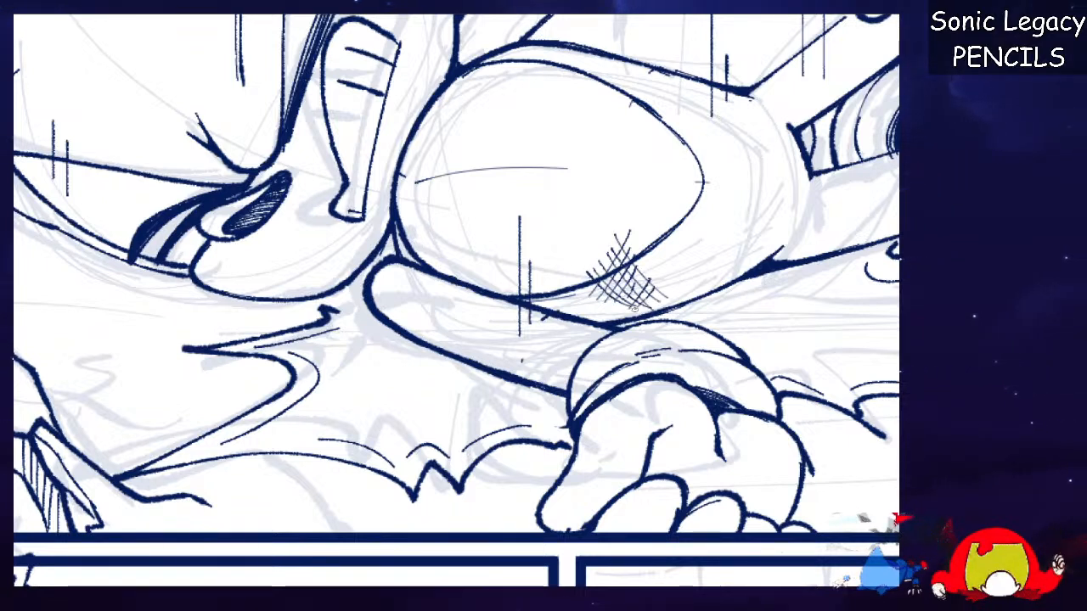
# Add short parallel hatch strokes inside the fallen Sonic's belly patch, near the chin.
pyautogui.hotkey('ctrl', '-')
pyautogui.hotkey('ctrl', '-')
pyautogui.hotkey('ctrl', '-')
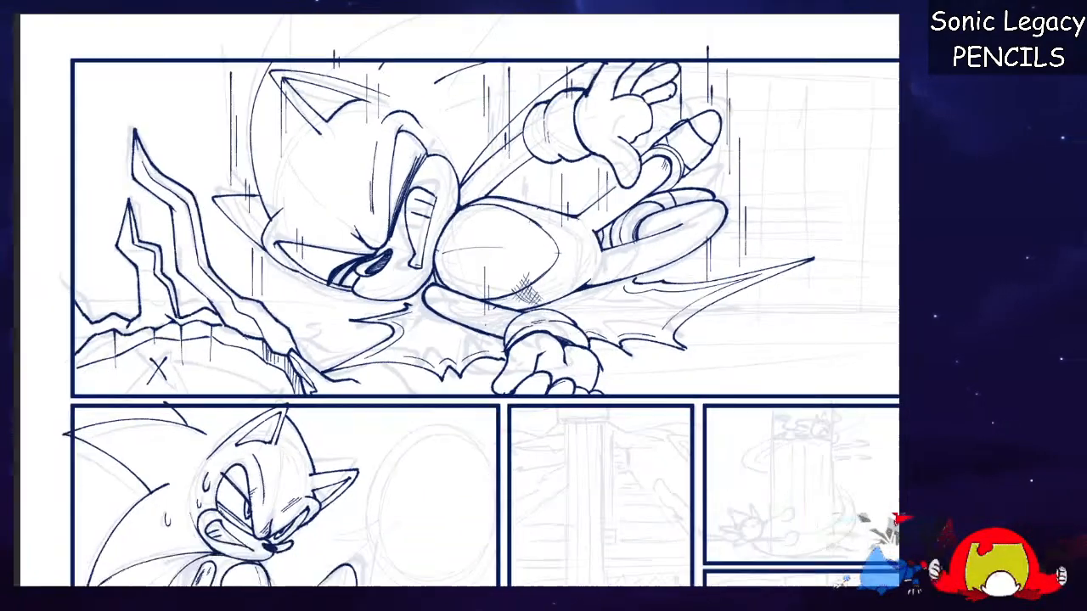
pyautogui.hotkey('ctrl', '+')
pyautogui.hotkey('ctrl', '+')
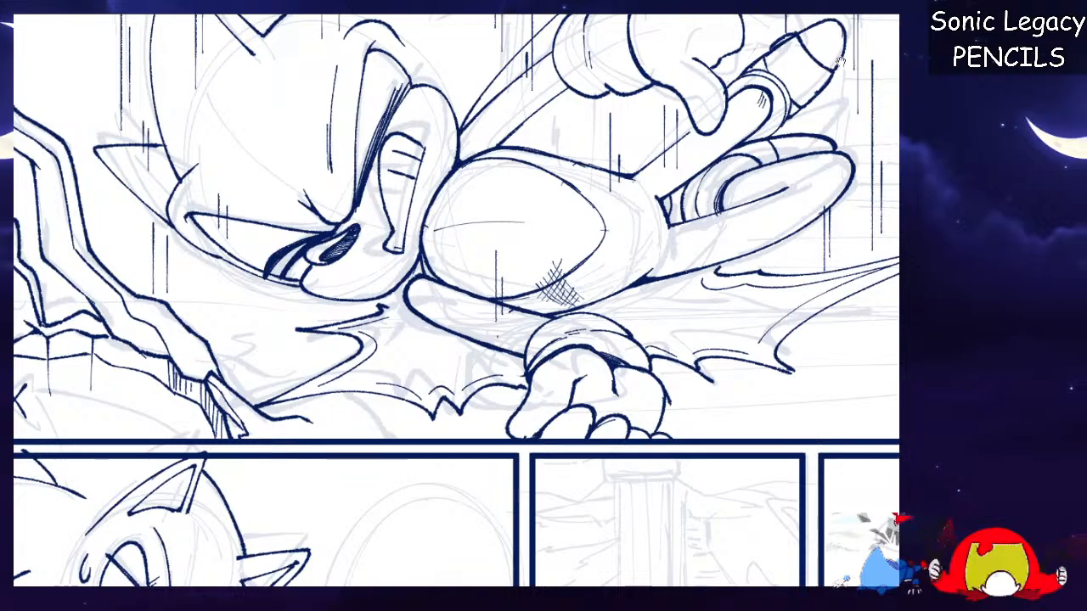
pyautogui.scroll(5, 459, 301)
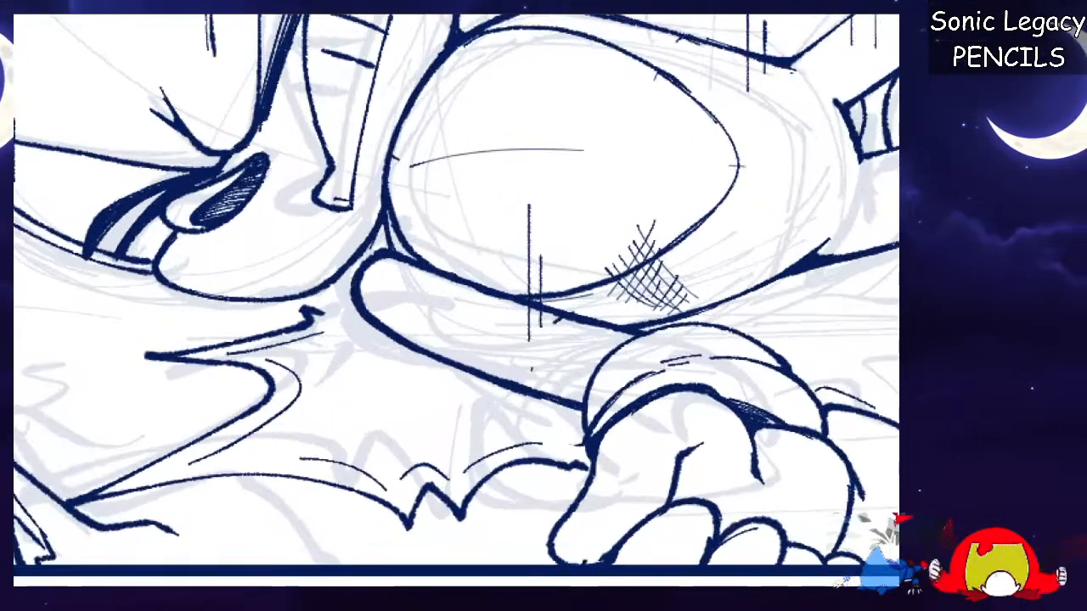
pyautogui.moveTo(472, 197)
pyautogui.mouseDown()
pyautogui.moveTo(577, 158)
pyautogui.moveTo(628, 173)
pyautogui.moveTo(602, 225)
pyautogui.mouseUp()
pyautogui.moveTo(632, 186); pyautogui.dragTo(611, 220)
pyautogui.moveTo(635, 198); pyautogui.dragTo(619, 224)
pyautogui.moveTo(662, 178); pyautogui.dragTo(630, 231)
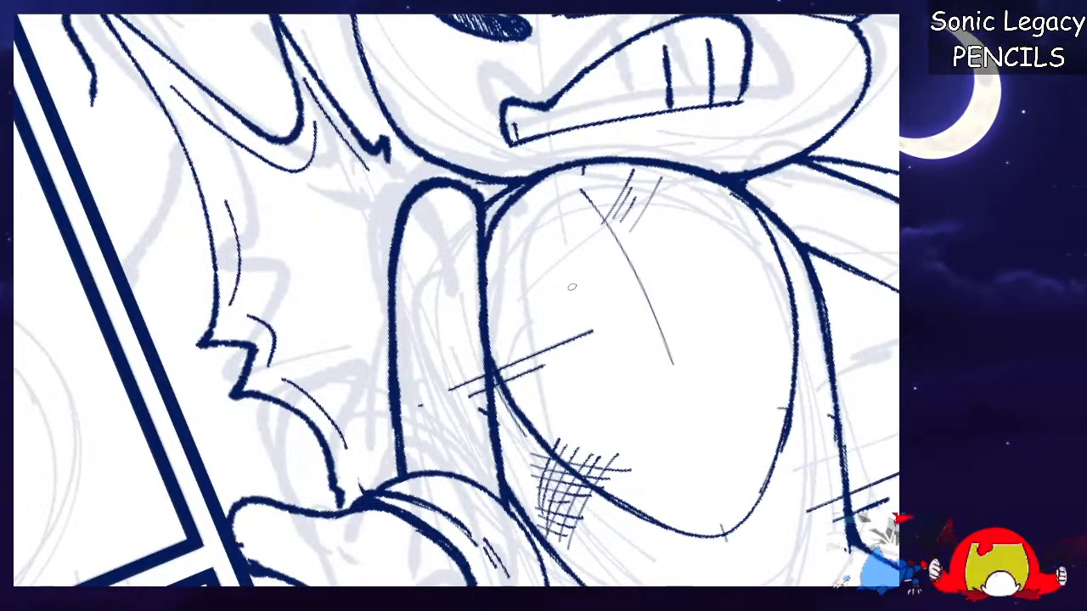
# Hatch fine scuff strokes along the outer edge of the fallen Sonic's lower arm.
pyautogui.moveTo(424, 204); pyautogui.dragTo(398, 285)
pyautogui.moveTo(408, 236)
pyautogui.mouseDown()
pyautogui.moveTo(396, 303)
pyautogui.moveTo(403, 290)
pyautogui.mouseUp()
pyautogui.moveTo(416, 217); pyautogui.dragTo(405, 252)
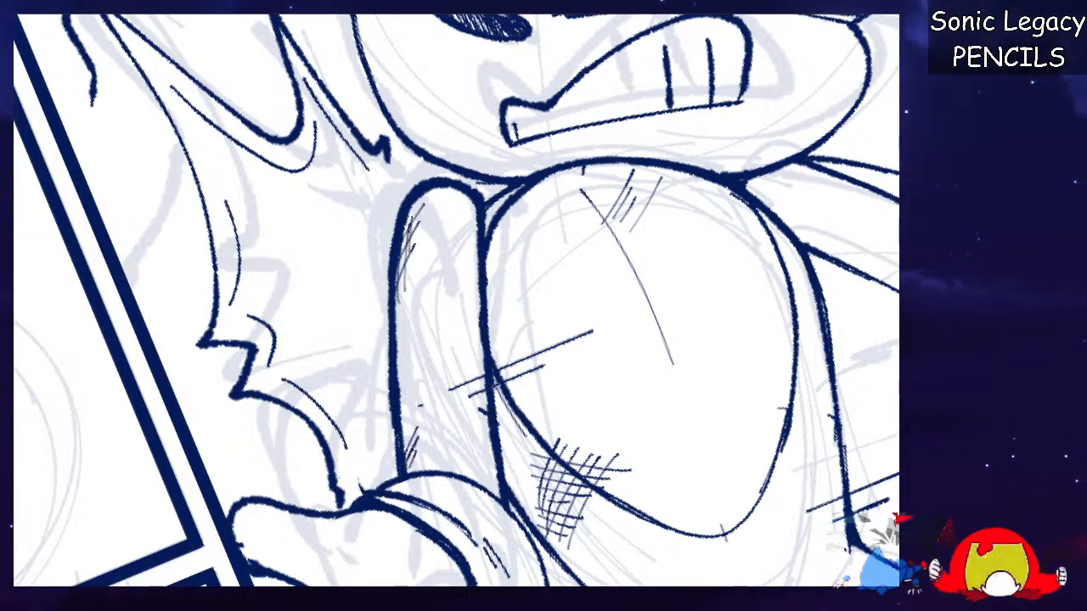
# Hatch scuff marks onto the fallen Sonic's lower leg, raised arm and raised glove's cuff.
pyautogui.press('Home')
pyautogui.scroll(-7, 457, 300)
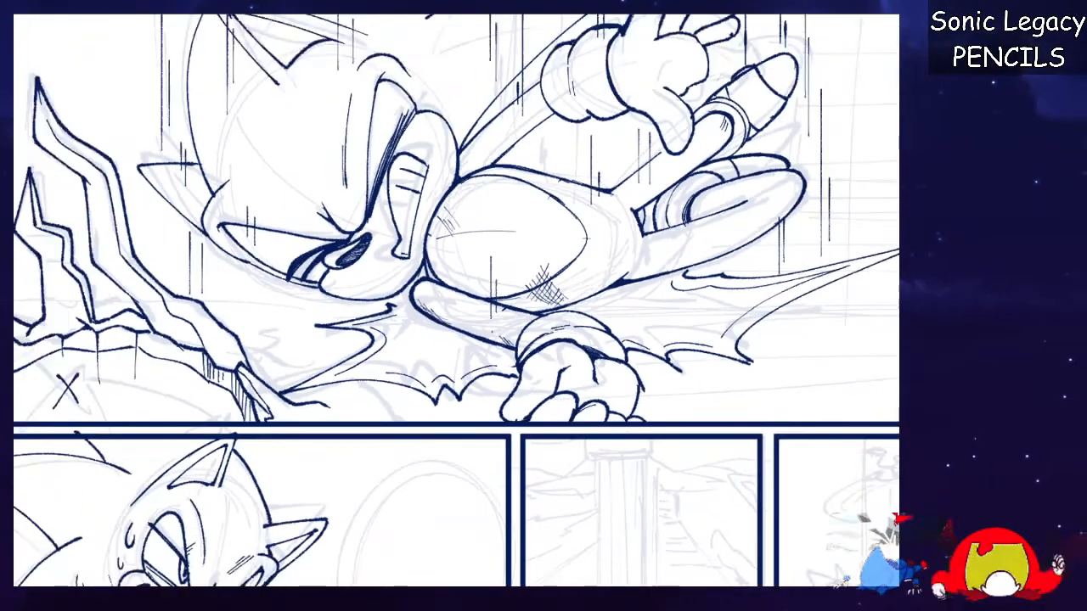
pyautogui.scroll(1, 457, 300)
pyautogui.moveTo(457, 300); pyautogui.dragTo(350, 354)
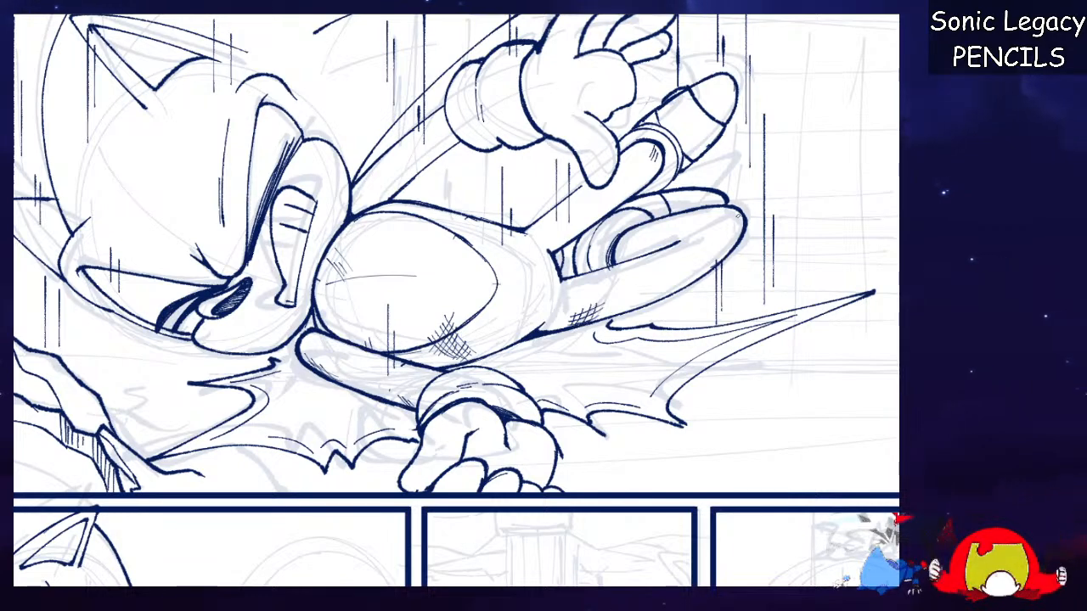
pyautogui.moveTo(366, 246); pyautogui.dragTo(544, 355)
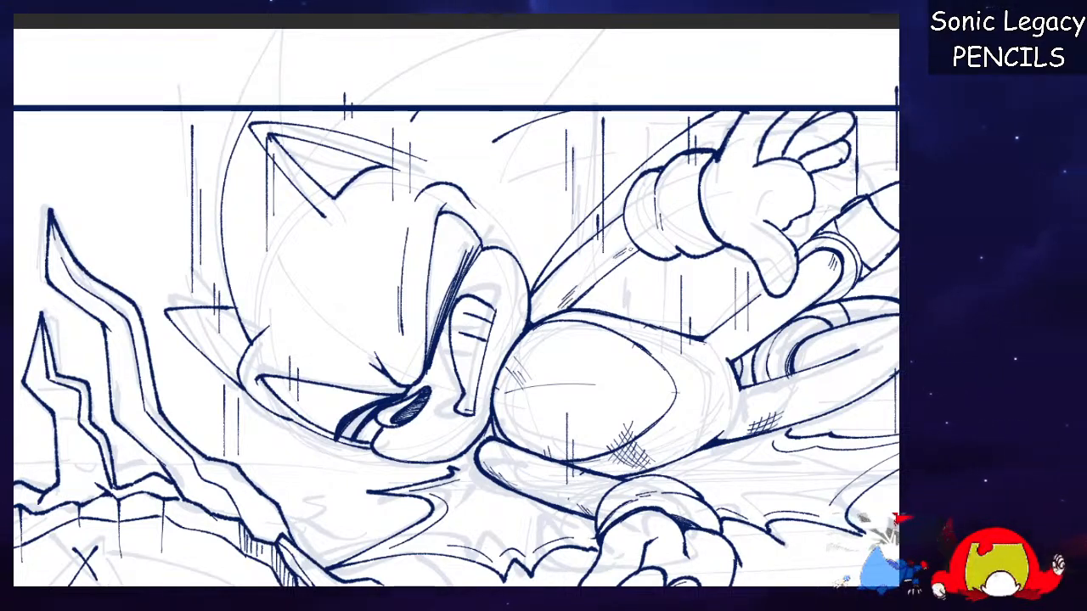
pyautogui.moveTo(642, 198); pyautogui.dragTo(631, 209)
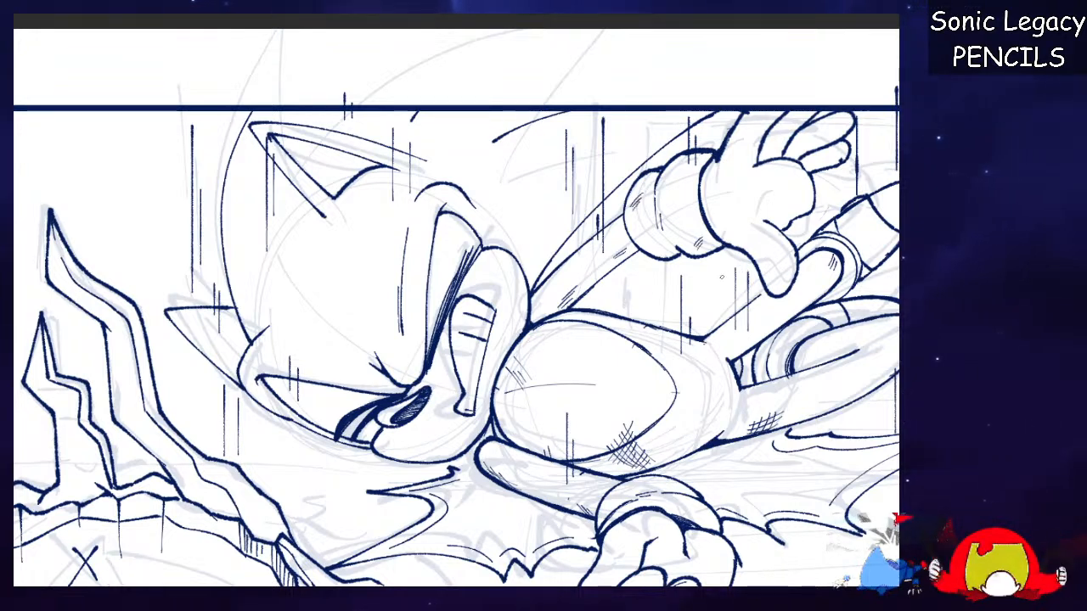
# Cross-hatch a small scuff on the fallen Sonic's upper waist, where the body meets the raised leg.
pyautogui.moveTo(509, 340); pyautogui.dragTo(421, 340)
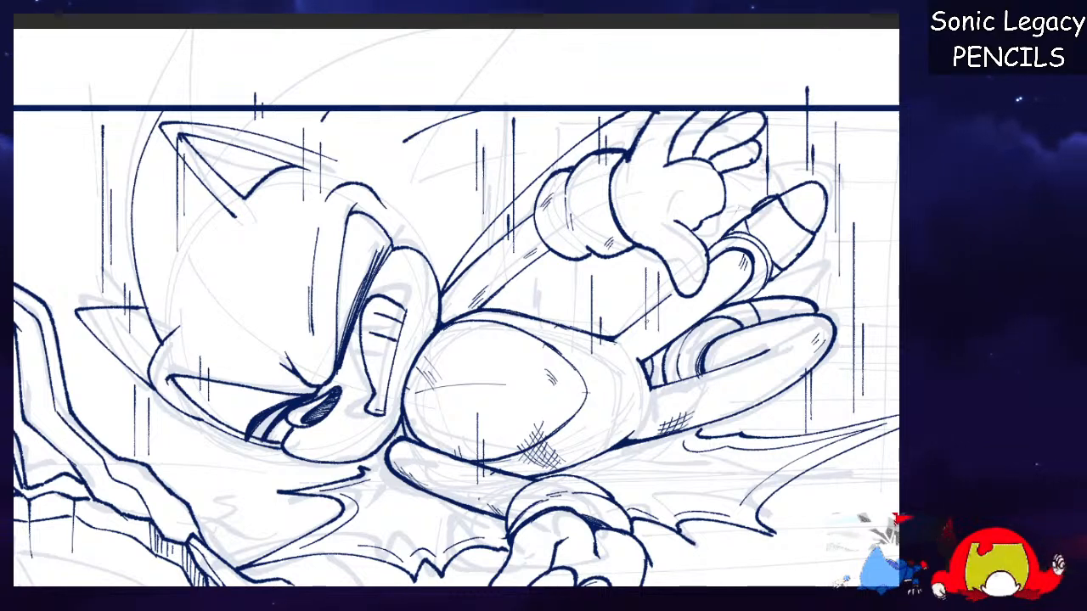
pyautogui.moveTo(598, 334); pyautogui.dragTo(586, 345)
pyautogui.moveTo(601, 339); pyautogui.dragTo(594, 353)
pyautogui.moveTo(591, 334); pyautogui.dragTo(602, 345)
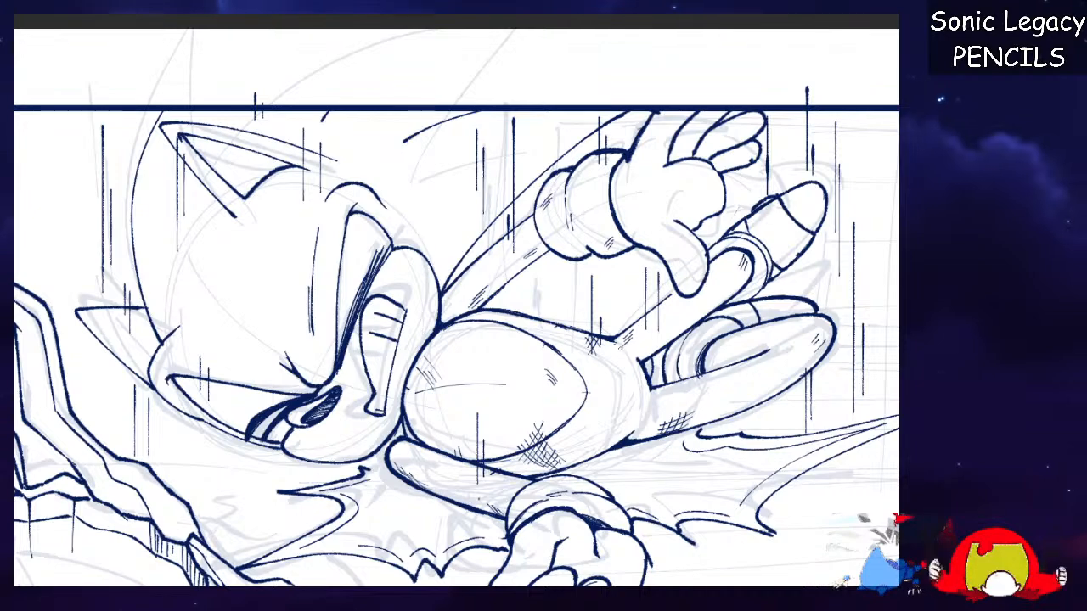
# Erase the shoe, ankle cuff and rounded end of the fallen Sonic's raised leg.
pyautogui.hscroll(4, 456, 307)
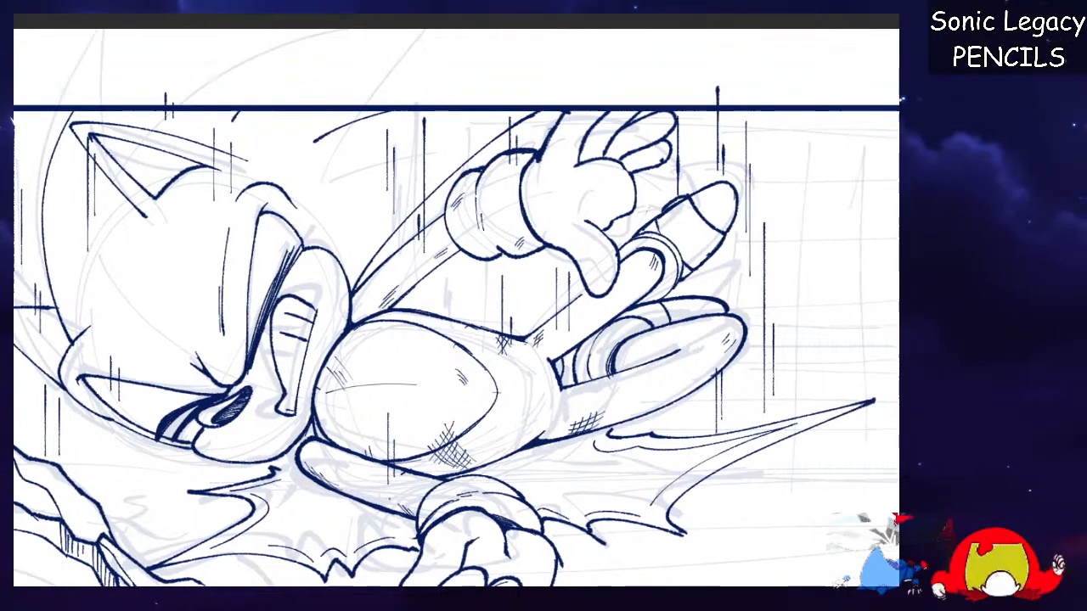
pyautogui.hotkey('ctrl', '-')
pyautogui.hotkey('ctrl', '-')
pyautogui.hotkey('ctrl', '+')
pyautogui.hotkey('ctrl', '+')
pyautogui.hotkey('ctrl', '+')
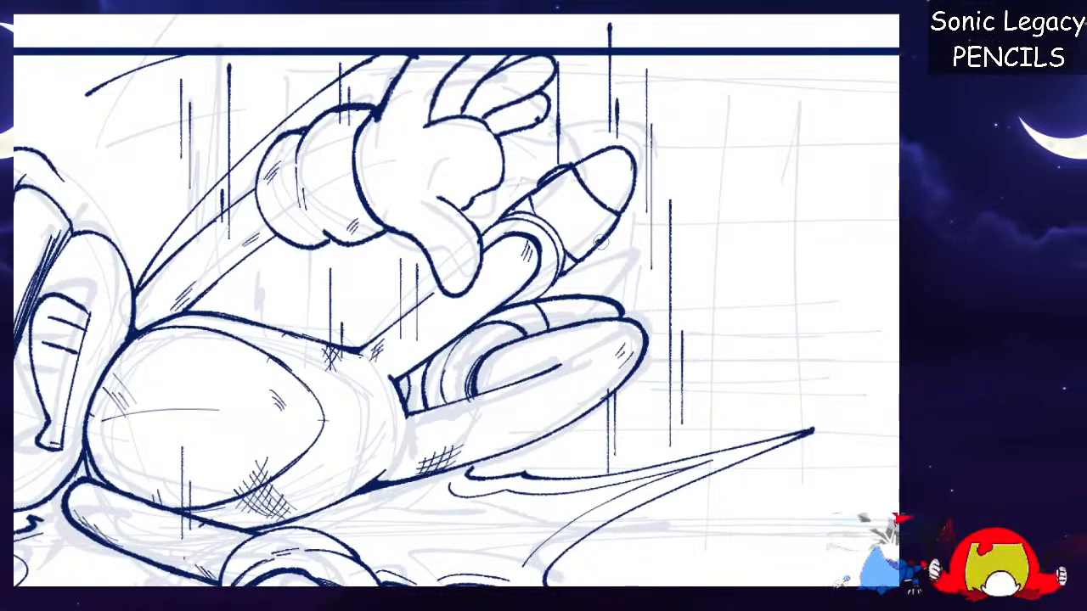
pyautogui.press('Delete')
pyautogui.hotkey('ctrl', 'z')
pyautogui.moveTo(529, 202)
pyautogui.mouseDown()
pyautogui.moveTo(510, 212)
pyautogui.moveTo(626, 163)
pyautogui.moveTo(629, 212)
pyautogui.moveTo(569, 254)
pyautogui.moveTo(539, 220)
pyautogui.moveTo(565, 254)
pyautogui.moveTo(607, 206)
pyautogui.moveTo(582, 231)
pyautogui.mouseUp()
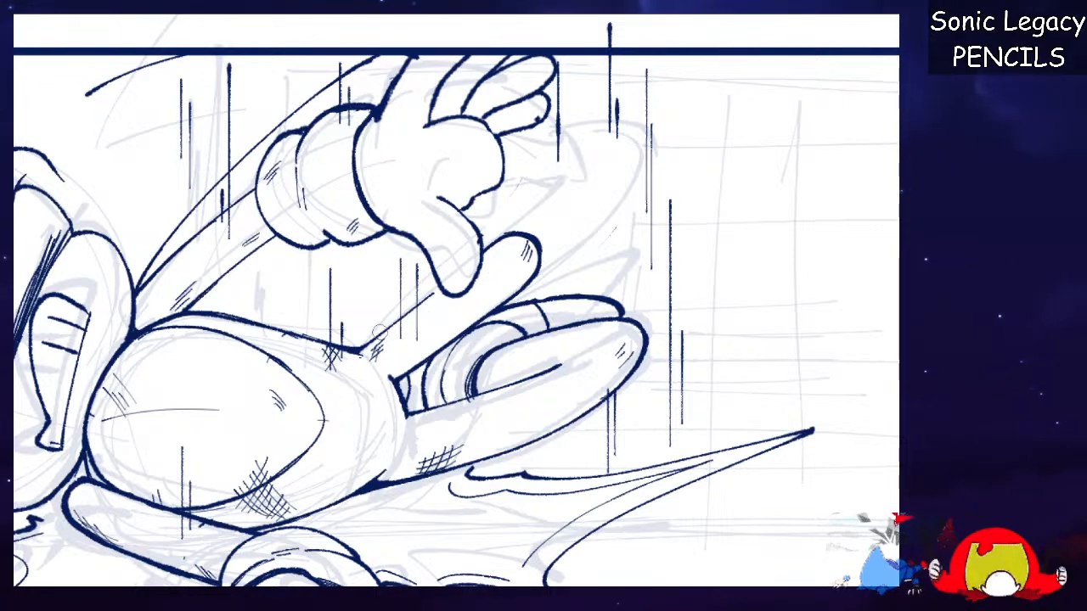
pyautogui.moveTo(443, 339)
pyautogui.mouseDown()
pyautogui.moveTo(517, 284)
pyautogui.moveTo(498, 243)
pyautogui.mouseUp()
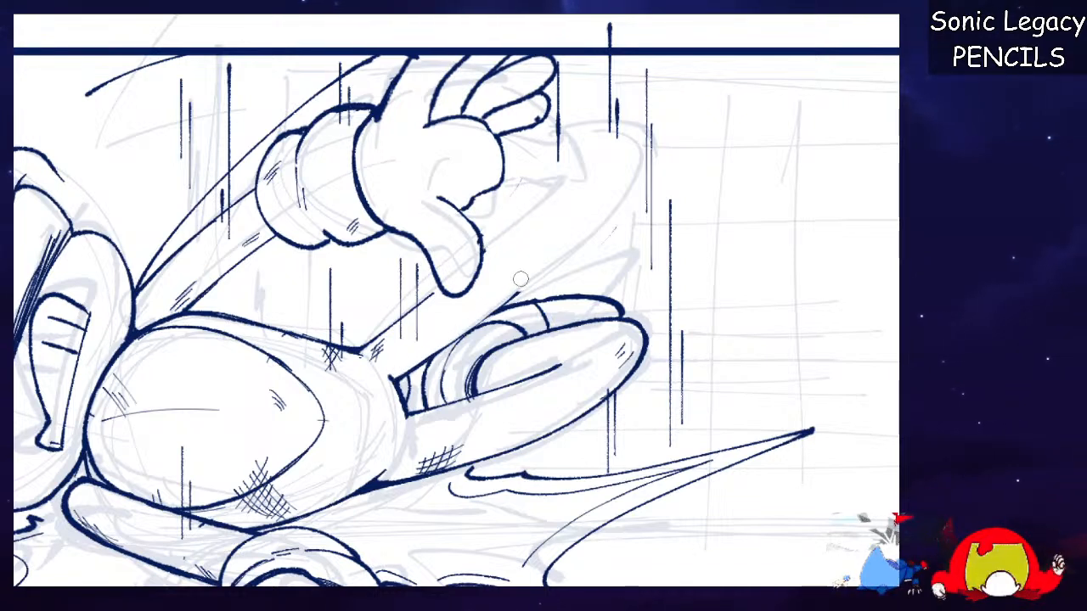
# Pencil a longer lower edge for the raised leg and try out curves for its rounded end.
pyautogui.moveTo(646, 254); pyautogui.dragTo(379, 478)
pyautogui.scroll(2, 466, 297)
pyautogui.scroll(1, 466, 302)
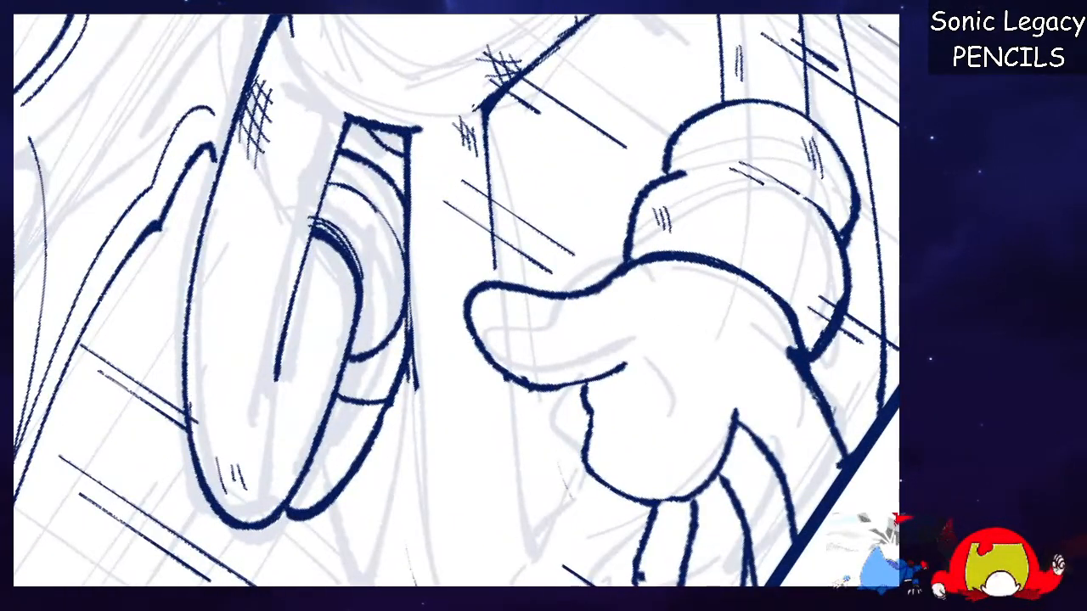
pyautogui.moveTo(409, 302); pyautogui.dragTo(409, 481)
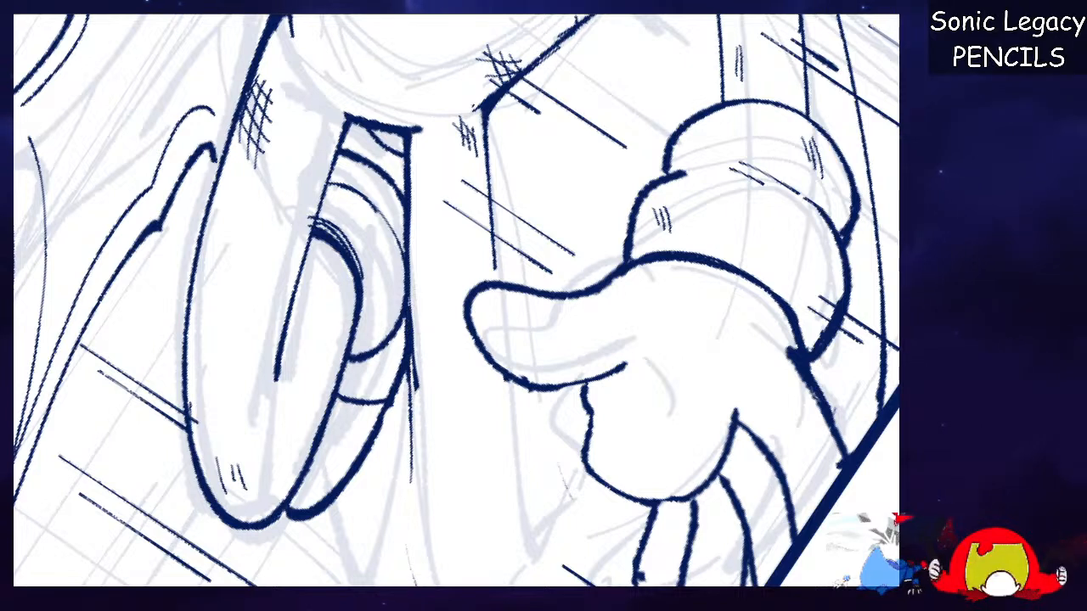
pyautogui.moveTo(409, 129)
pyautogui.mouseDown()
pyautogui.moveTo(411, 522)
pyautogui.moveTo(417, 510)
pyautogui.mouseUp()
pyautogui.hotkey('ctrl', 'z')
pyautogui.moveTo(407, 355)
pyautogui.mouseDown()
pyautogui.moveTo(412, 498)
pyautogui.moveTo(501, 507)
pyautogui.mouseUp()
pyautogui.hotkey('ctrl', 'z')
pyautogui.moveTo(410, 480)
pyautogui.mouseDown()
pyautogui.moveTo(467, 516)
pyautogui.moveTo(519, 493)
pyautogui.mouseUp()
pyautogui.hotkey('ctrl', 'z')
# Close the raised leg with a rounded end and pencil bold lines along both long sides.
pyautogui.moveTo(446, 517); pyautogui.dragTo(514, 484)
pyautogui.moveTo(508, 379); pyautogui.dragTo(514, 486)
pyautogui.hotkey('ctrl', 'z')
pyautogui.moveTo(508, 379); pyautogui.dragTo(514, 485)
pyautogui.moveTo(481, 108); pyautogui.dragTo(495, 280)
pyautogui.moveTo(405, 137); pyautogui.dragTo(409, 469)
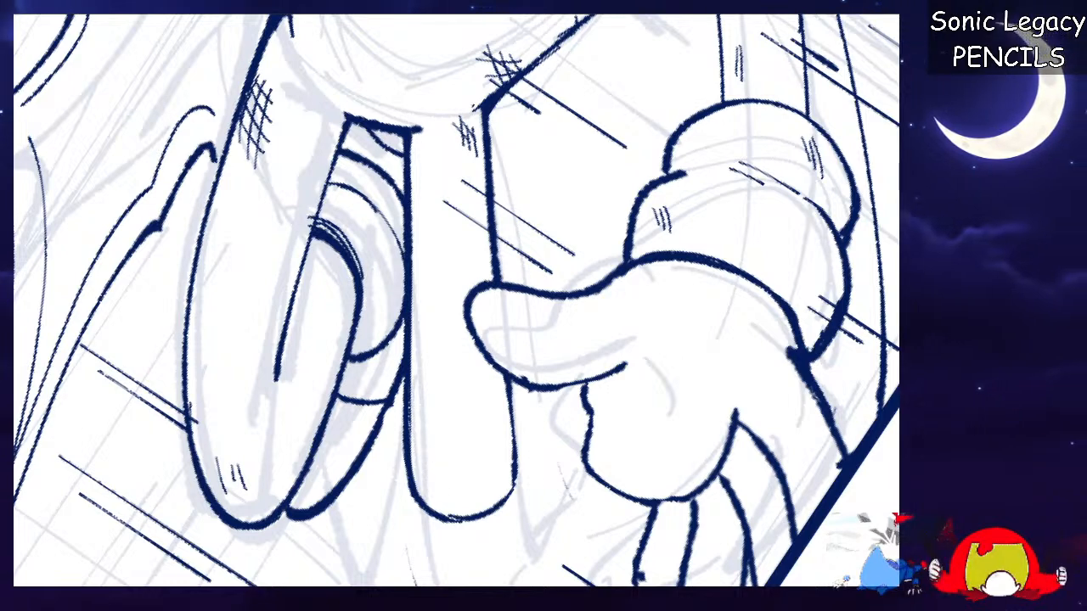
# Undo the raised leg's rounded end and redraw it as a slightly shorter, cleaner curve.
pyautogui.scroll(-5, 425, 472)
pyautogui.scroll(1, 425, 297)
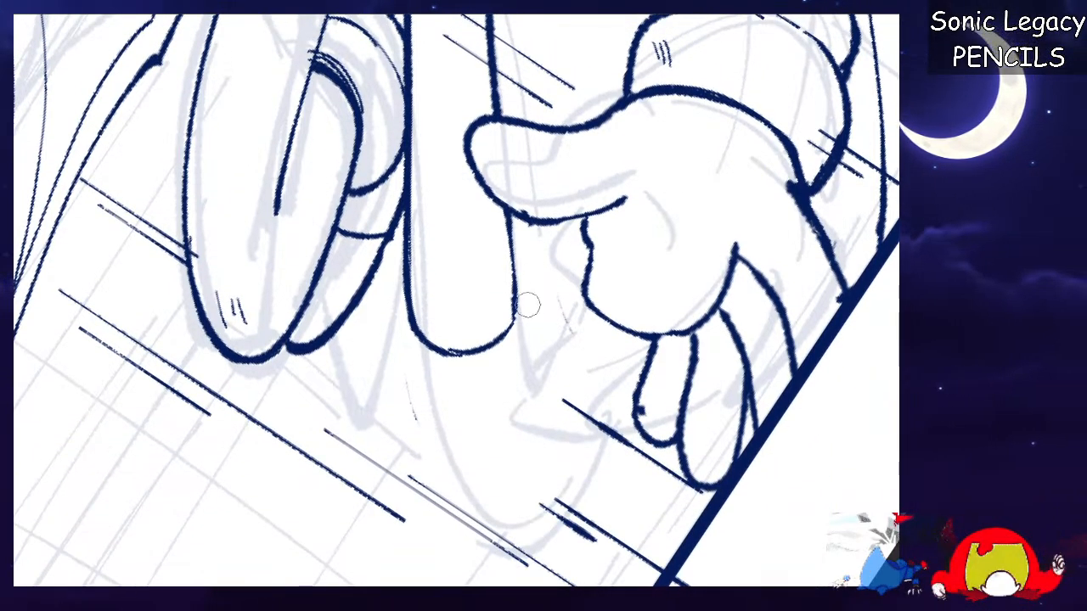
pyautogui.hotkey('ctrl', 'z')
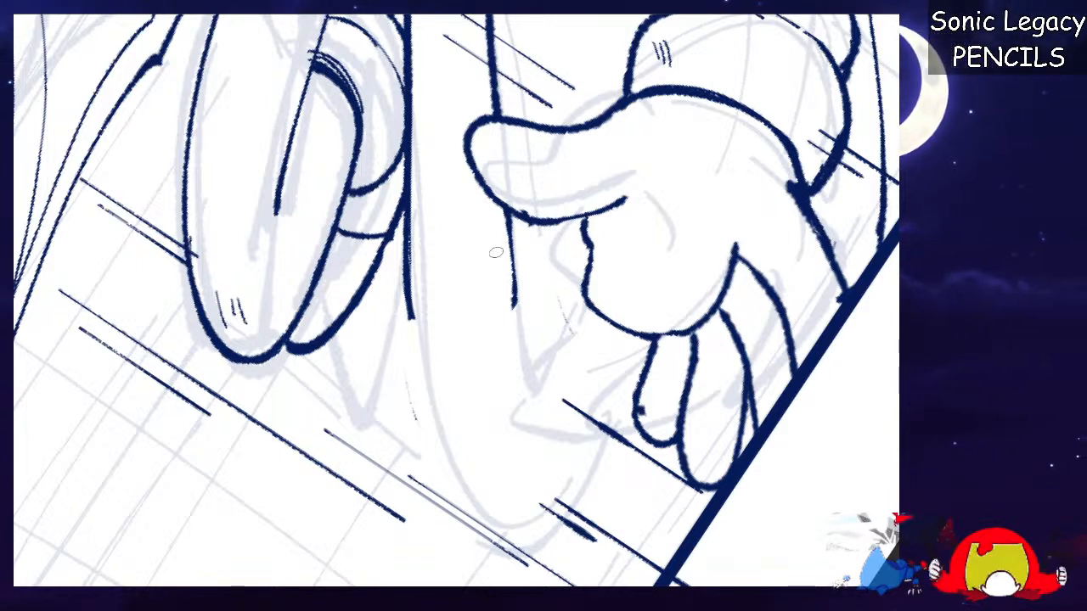
pyautogui.moveTo(406, 308)
pyautogui.mouseDown()
pyautogui.moveTo(434, 338)
pyautogui.moveTo(491, 330)
pyautogui.mouseUp()
pyautogui.hotkey('ctrl', 'z')
pyautogui.moveTo(406, 304); pyautogui.dragTo(507, 322)
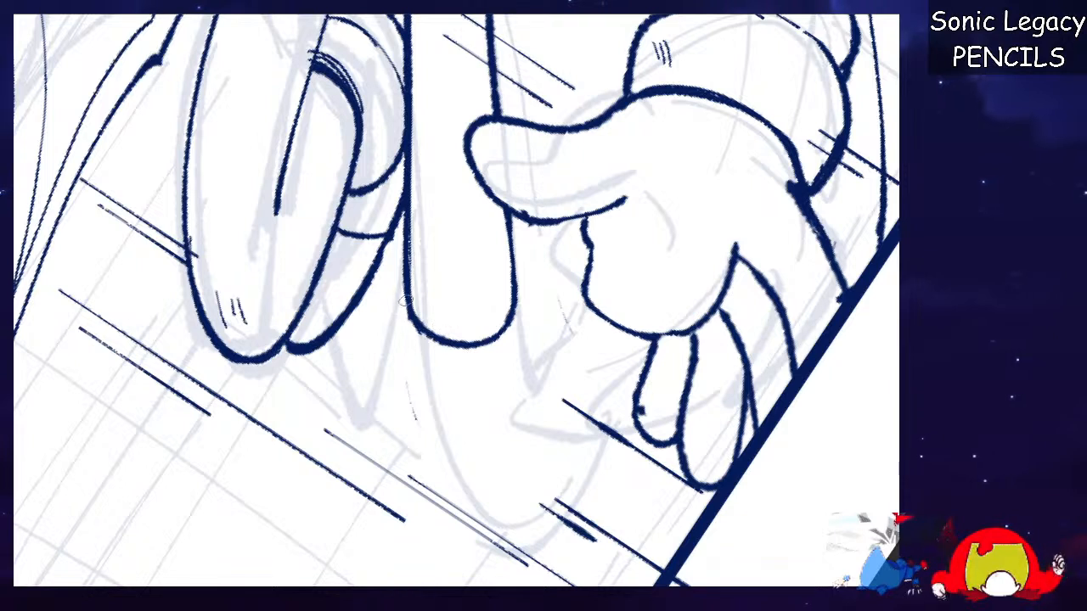
# Pencil a rounded cuff outline around the end of the raised leg, redrawing the arc until it is smooth.
pyautogui.moveTo(404, 249); pyautogui.dragTo(447, 400)
pyautogui.hotkey('ctrl', 'z')
pyautogui.moveTo(406, 247)
pyautogui.mouseDown()
pyautogui.moveTo(399, 372)
pyautogui.moveTo(428, 389)
pyautogui.moveTo(544, 352)
pyautogui.moveTo(552, 280)
pyautogui.moveTo(514, 230)
pyautogui.moveTo(530, 243)
pyautogui.moveTo(511, 362)
pyautogui.mouseUp()
pyautogui.moveTo(408, 237)
pyautogui.mouseDown()
pyautogui.moveTo(392, 355)
pyautogui.moveTo(514, 403)
pyautogui.moveTo(557, 325)
pyautogui.mouseUp()
pyautogui.hotkey('ctrl', 'z')
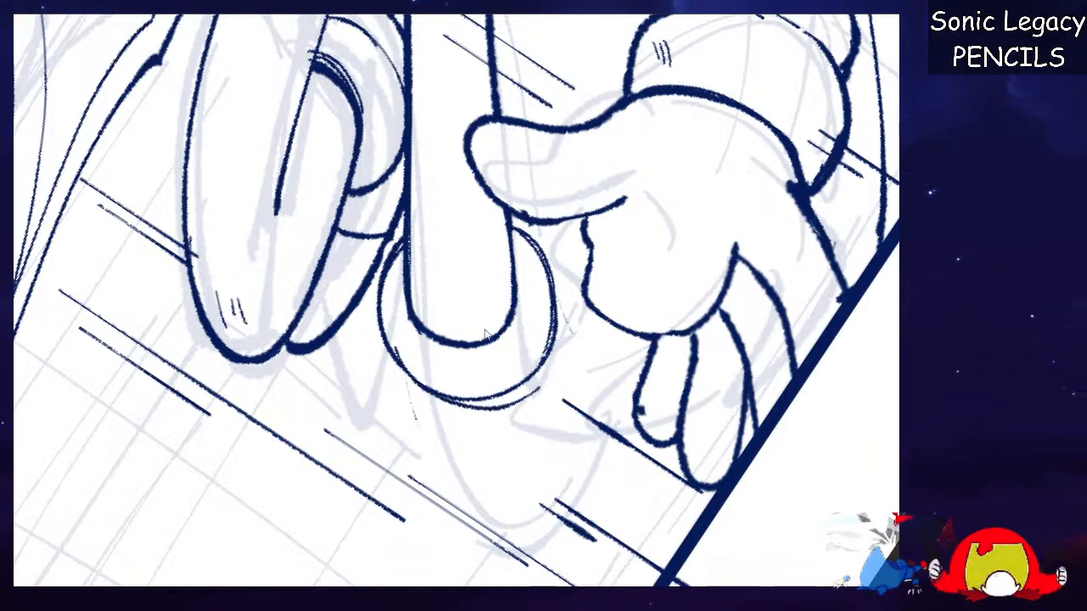
pyautogui.hotkey('ctrl', 'z')
pyautogui.moveTo(393, 352)
pyautogui.mouseDown()
pyautogui.moveTo(545, 345)
pyautogui.moveTo(555, 297)
pyautogui.moveTo(514, 229)
pyautogui.mouseUp()
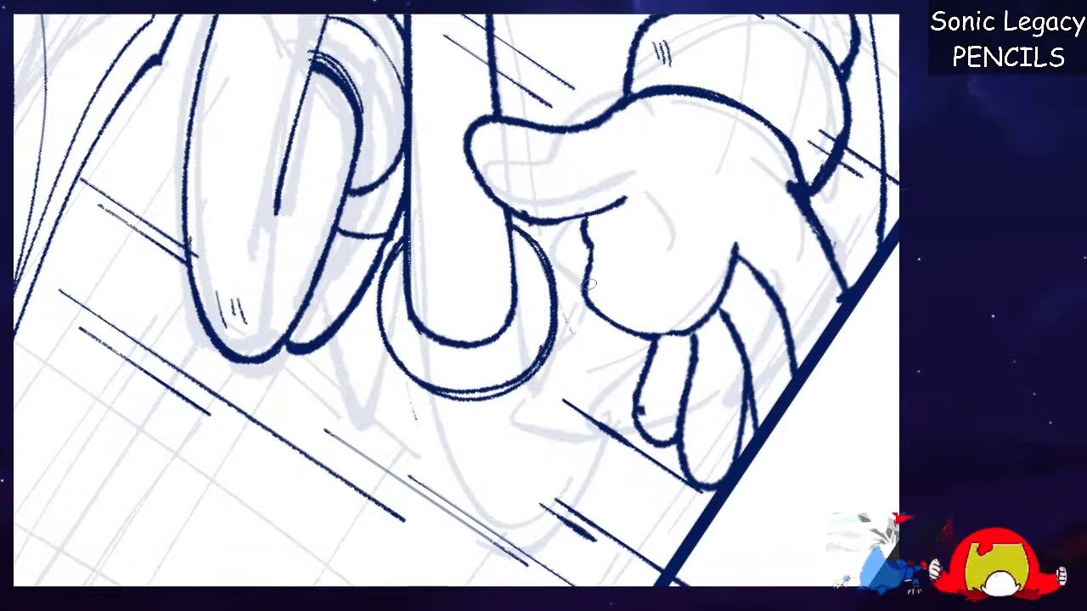
pyautogui.press('Home')
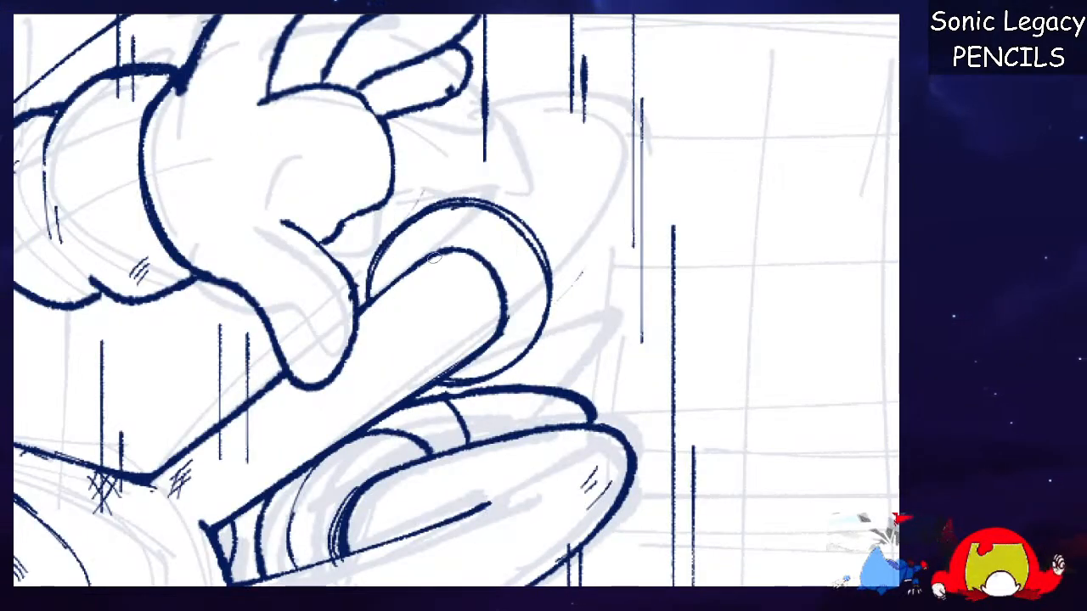
# Thicken the raised leg's cuff opening and add short diagonal hatch marks along that leg and the lower shoe.
pyautogui.moveTo(432, 257); pyautogui.dragTo(498, 284)
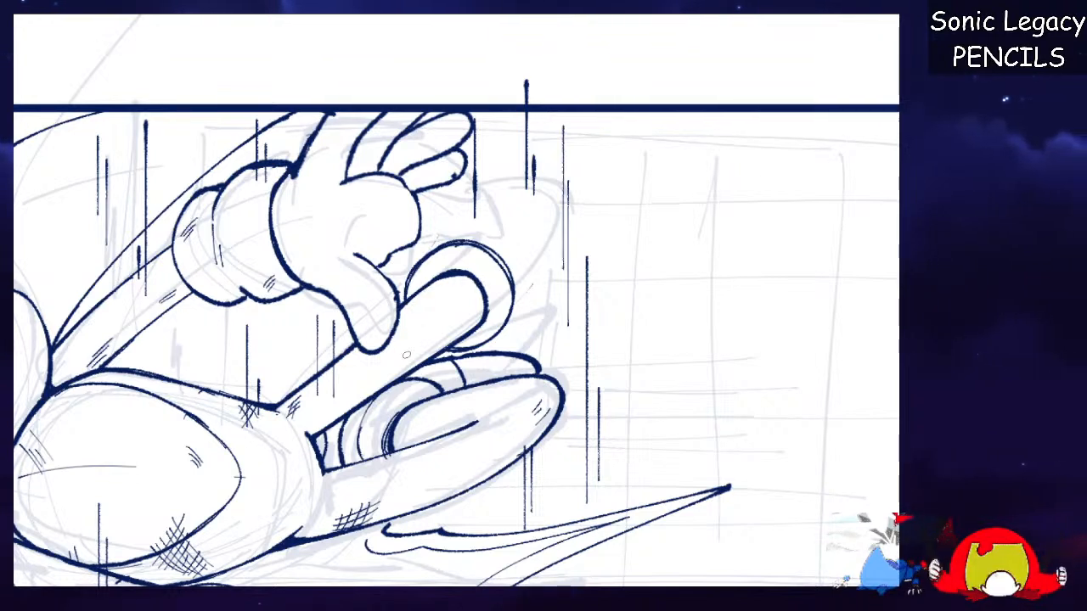
pyautogui.moveTo(432, 313); pyautogui.dragTo(404, 350)
pyautogui.moveTo(427, 334); pyautogui.dragTo(400, 363)
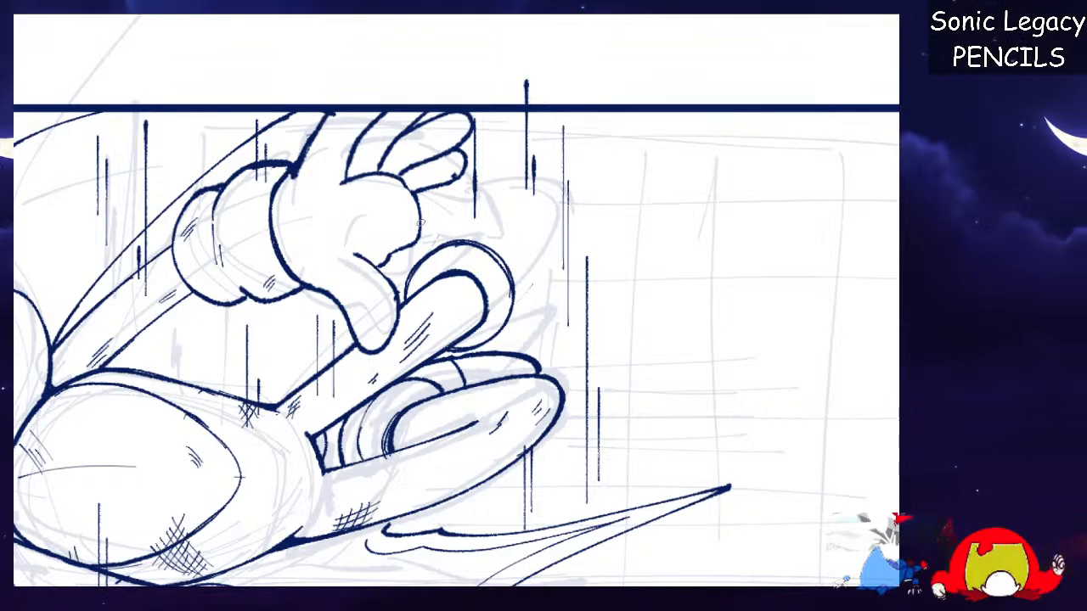
pyautogui.moveTo(617, 206); pyautogui.dragTo(538, 132)
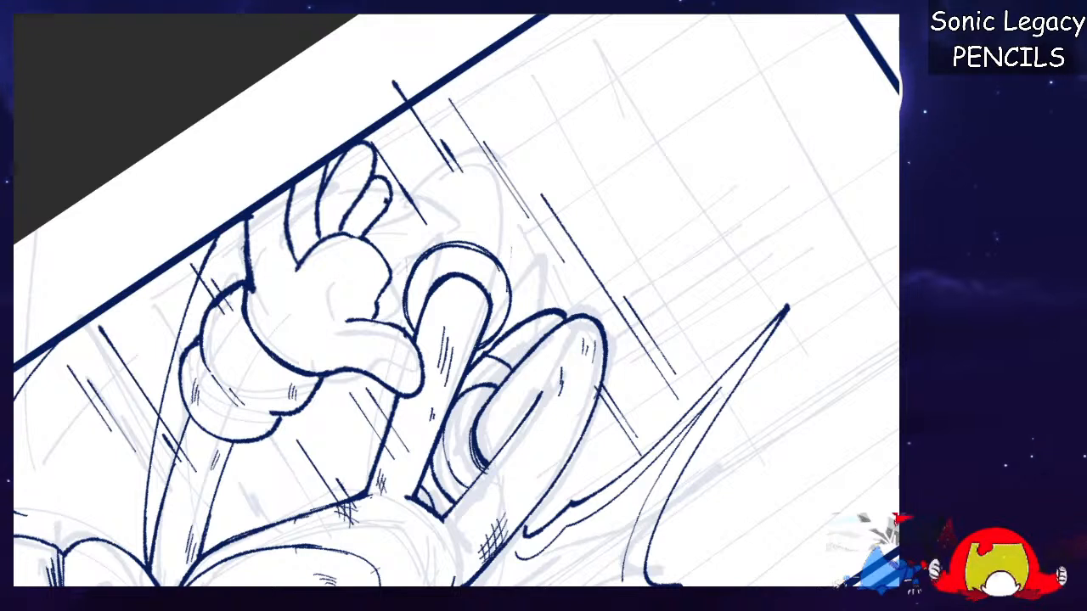
# Ink the long pointed outline of the raised shoe around the ankle cuff, behind the open hand.
pyautogui.scroll(1, 549, 268)
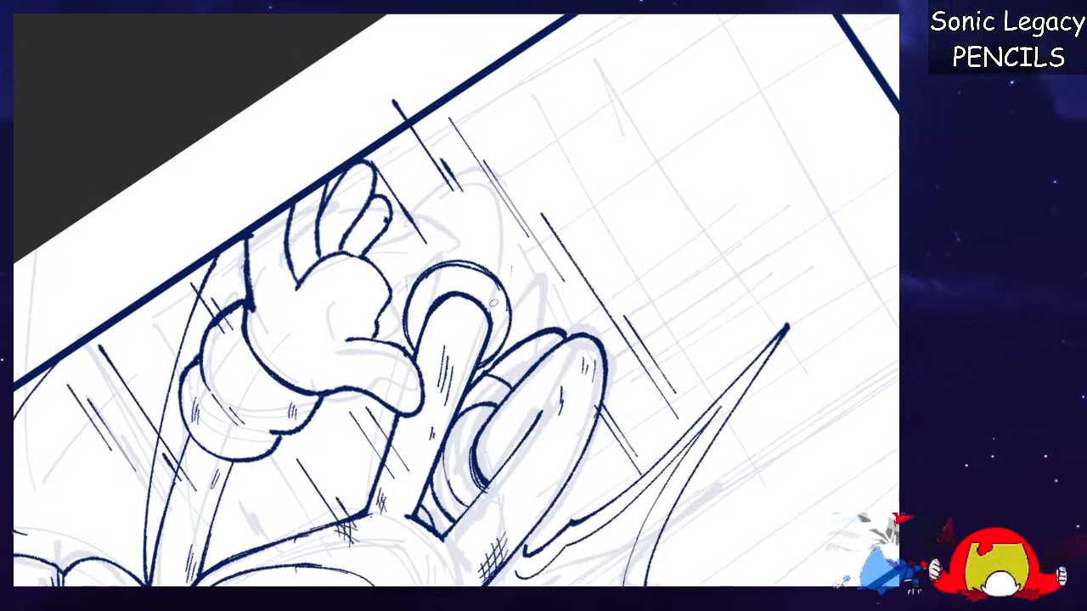
pyautogui.moveTo(384, 335)
pyautogui.mouseDown()
pyautogui.moveTo(408, 251)
pyautogui.moveTo(480, 178)
pyautogui.moveTo(462, 191)
pyautogui.moveTo(531, 155)
pyautogui.moveTo(556, 202)
pyautogui.mouseUp()
pyautogui.hotkey('ctrl', 'z')
pyautogui.moveTo(539, 151); pyautogui.dragTo(546, 236)
pyautogui.moveTo(561, 170); pyautogui.dragTo(522, 298)
pyautogui.hotkey('ctrl', 'z')
pyautogui.hotkey('ctrl', 'z')
pyautogui.moveTo(512, 335); pyautogui.dragTo(543, 241)
pyautogui.moveTo(544, 155); pyautogui.dragTo(519, 291)
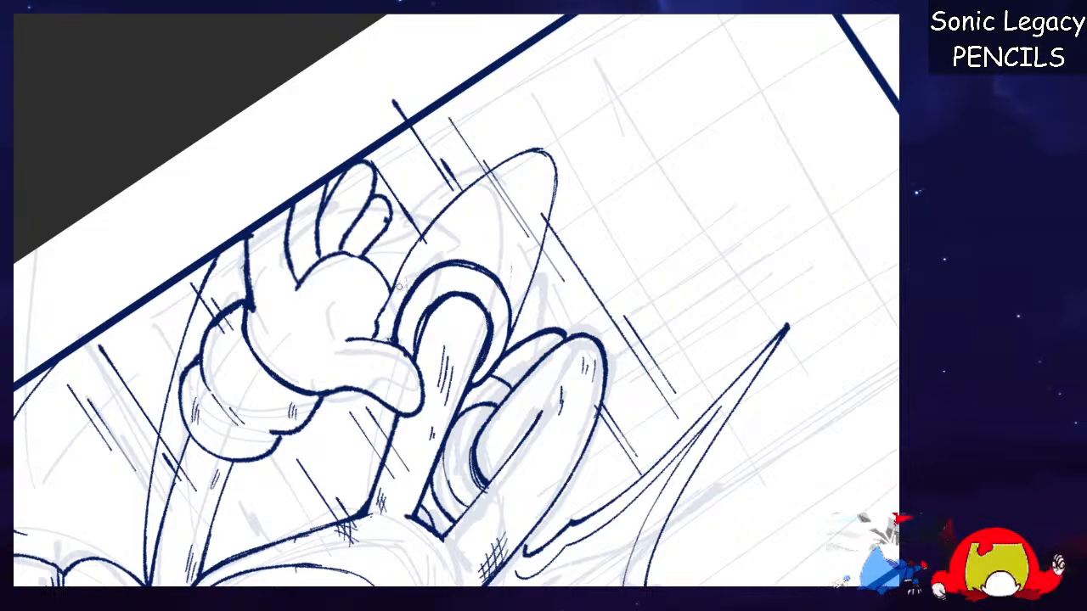
# Complete the raised shoe with a curved toe-cap line, a short side line and a rounded bump along its back edge.
pyautogui.moveTo(388, 303); pyautogui.dragTo(382, 335)
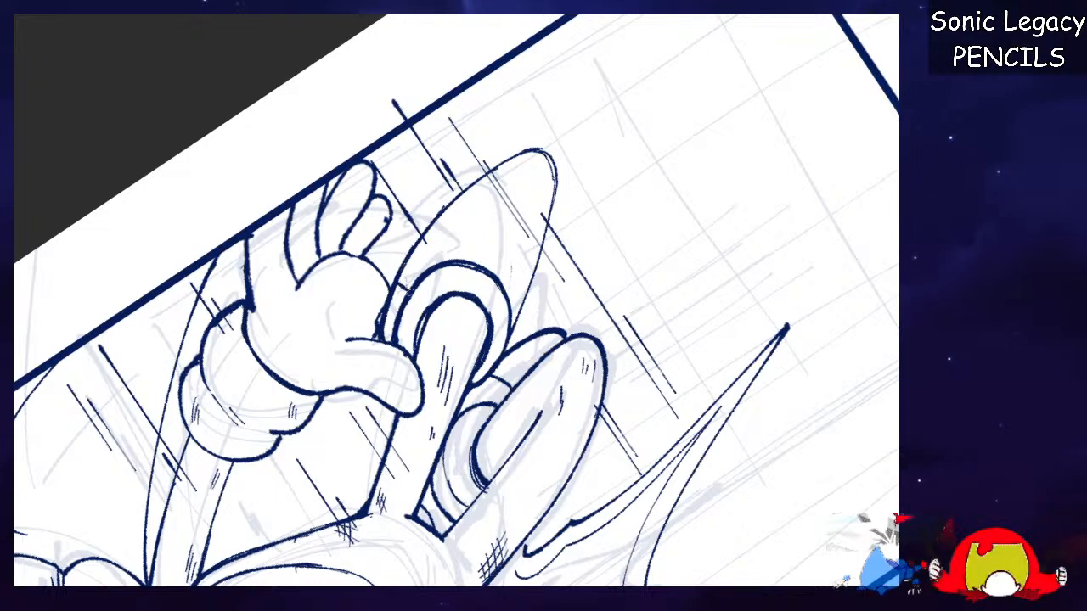
pyautogui.moveTo(465, 193); pyautogui.dragTo(521, 233)
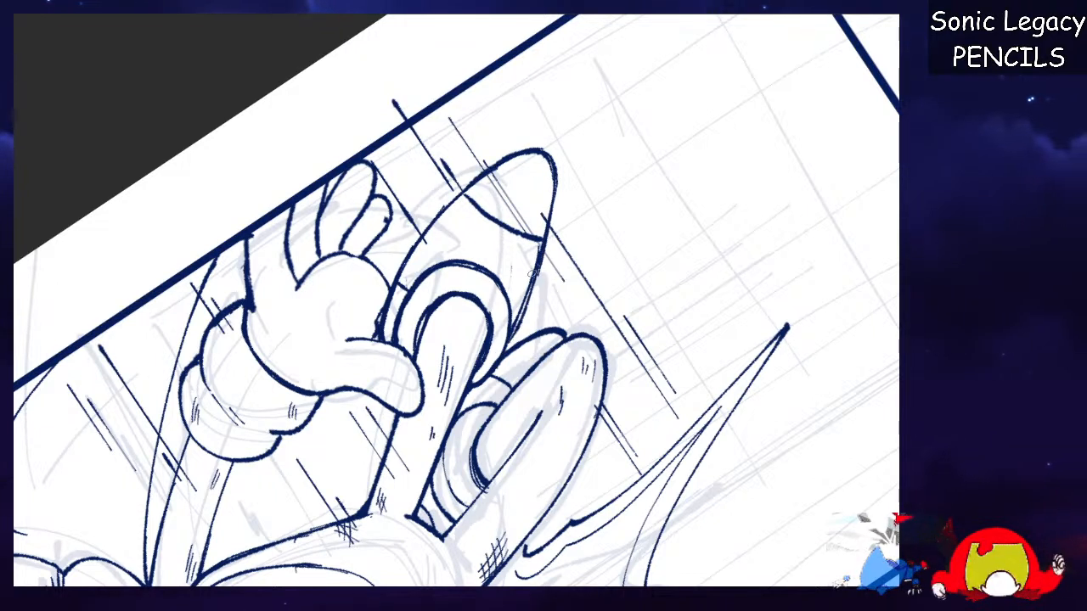
pyautogui.moveTo(394, 282)
pyautogui.mouseDown()
pyautogui.moveTo(405, 224)
pyautogui.moveTo(463, 190)
pyautogui.mouseUp()
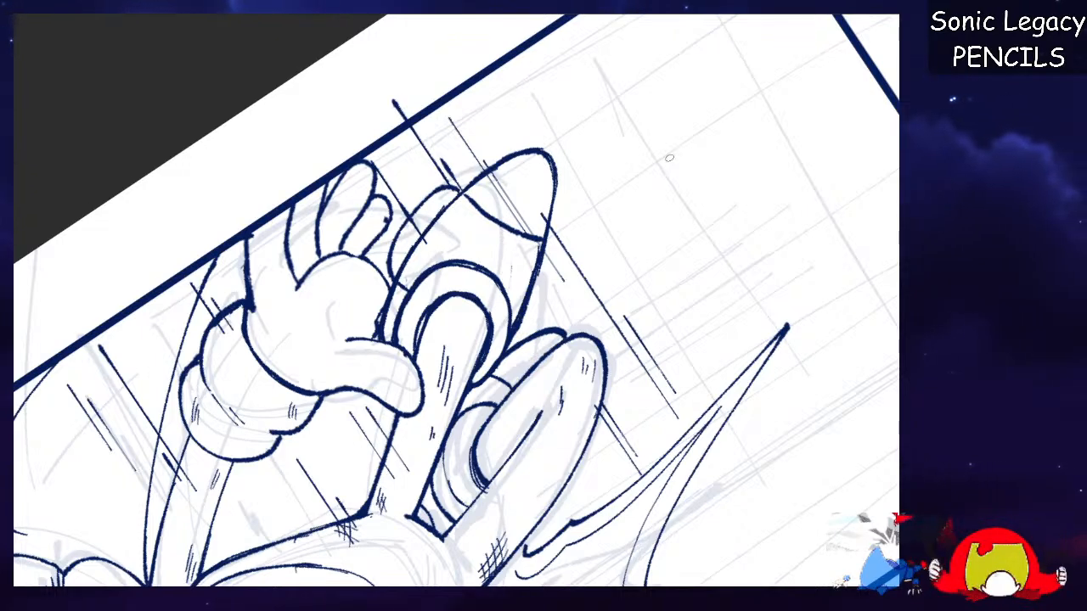
pyautogui.press('Escape')
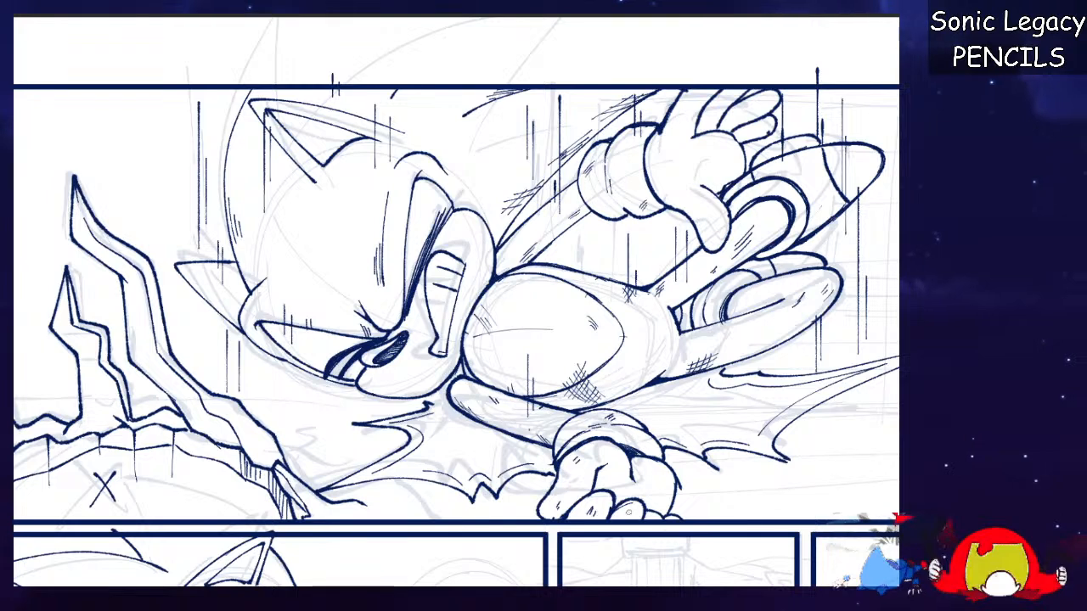
# Add small hatch marks to the toe of the raised shoe in the top panel.
pyautogui.moveTo(626, 513); pyautogui.dragTo(450, 529)
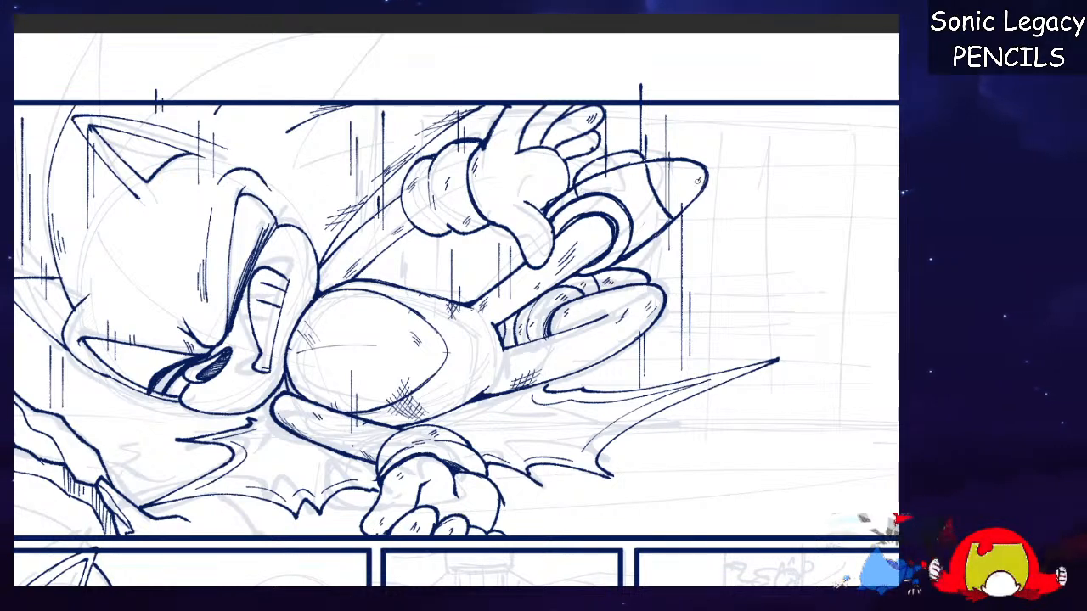
pyautogui.moveTo(450, 340)
pyautogui.mouseDown()
pyautogui.moveTo(562, 273)
pyautogui.moveTo(611, 196)
pyautogui.moveTo(626, 195)
pyautogui.mouseUp()
pyautogui.moveTo(740, 110); pyautogui.dragTo(756, 110)
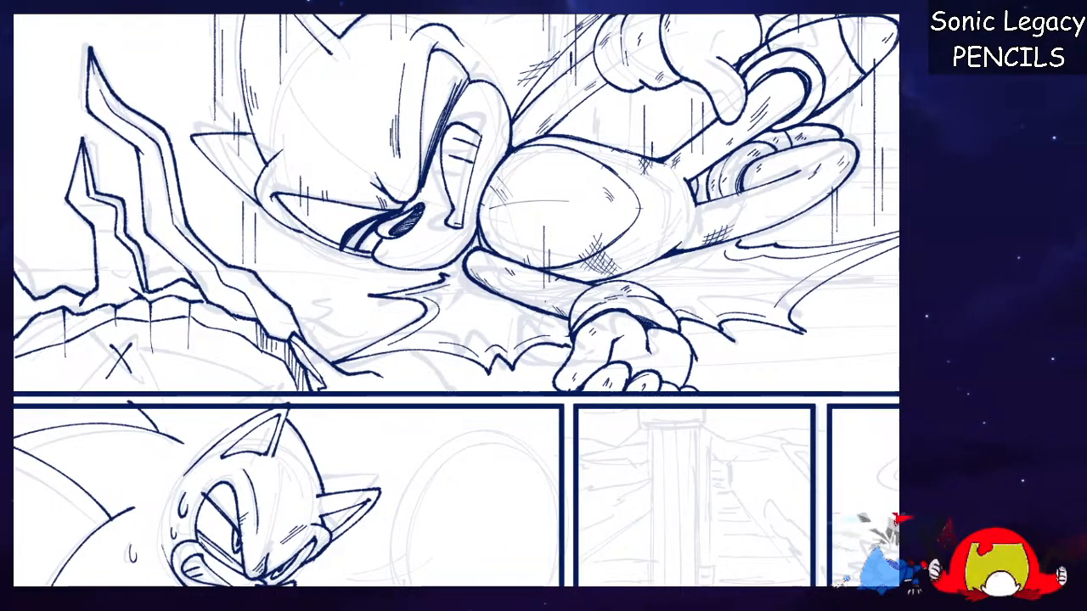
# Draw a crease line under the seated Sonic's eye and short hatch marks on the muzzle beside the nose.
pyautogui.moveTo(424, 382)
pyautogui.mouseDown()
pyautogui.moveTo(599, 172)
pyautogui.moveTo(665, 125)
pyautogui.mouseUp()
pyautogui.scroll(5, 460, 300)
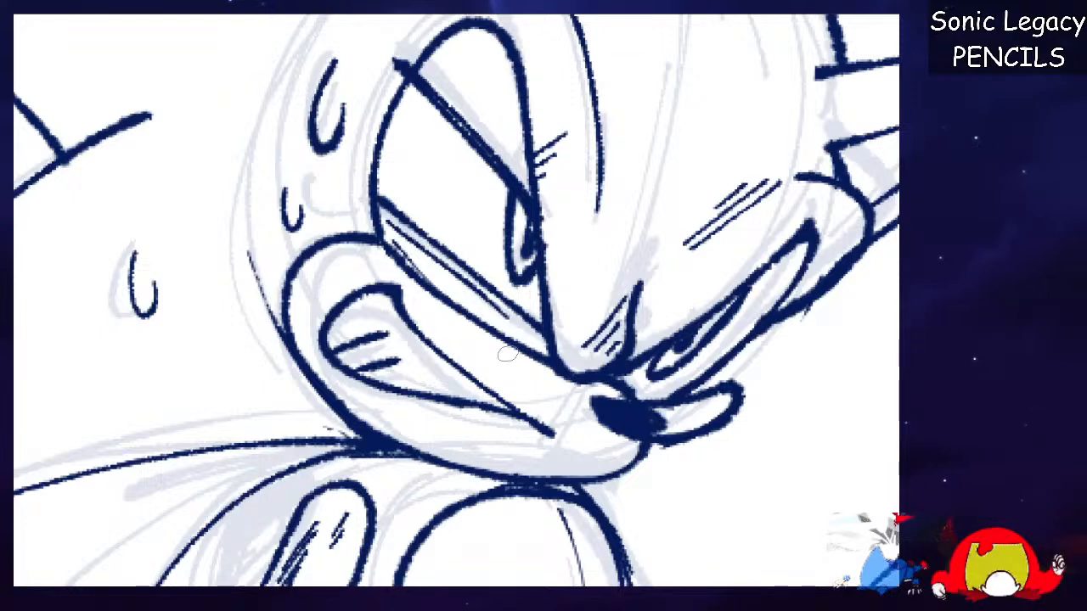
pyautogui.moveTo(416, 291); pyautogui.dragTo(499, 341)
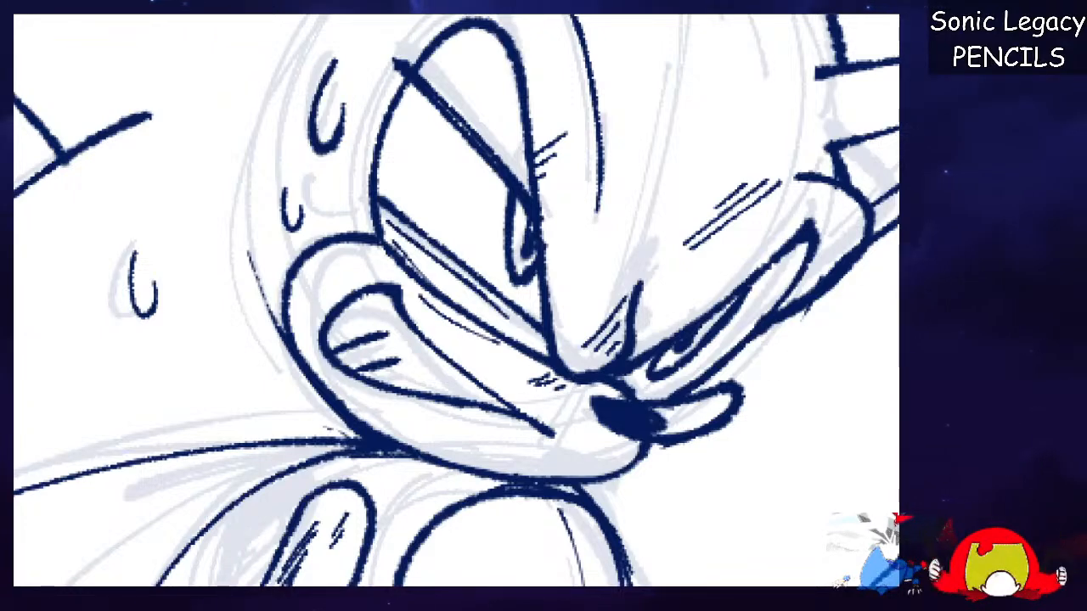
# Add hatch strokes along the back edge of the seated Sonic's head between the two ears.
pyautogui.scroll(-4, 574, 177)
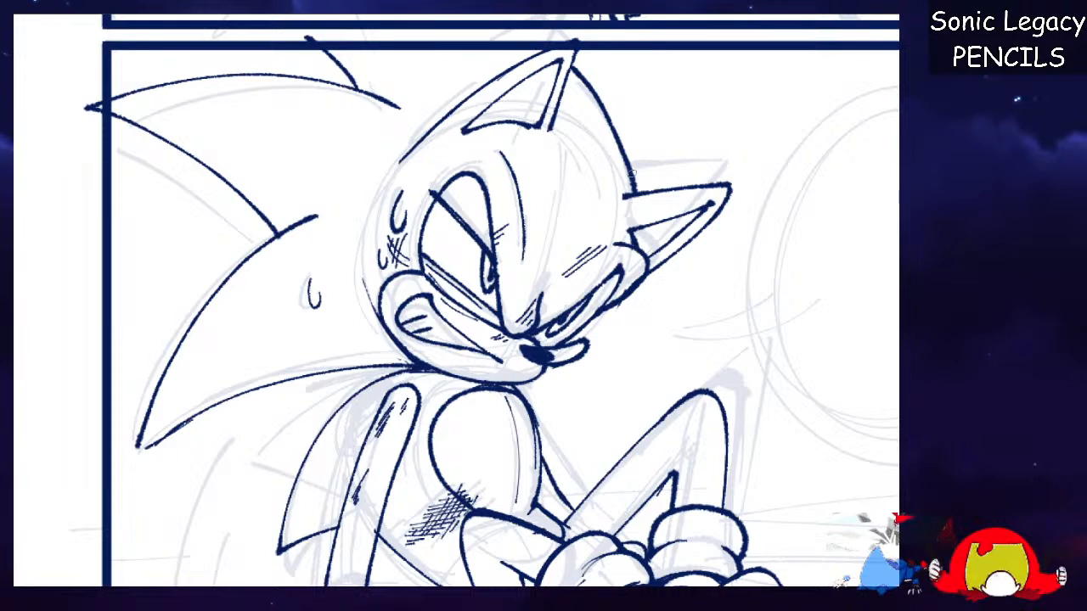
pyautogui.moveTo(612, 168)
pyautogui.mouseDown()
pyautogui.moveTo(603, 136)
pyautogui.moveTo(618, 173)
pyautogui.mouseUp()
pyautogui.hotkey('ctrl', 'z')
pyautogui.hotkey('ctrl', 'z')
pyautogui.moveTo(601, 135); pyautogui.dragTo(610, 171)
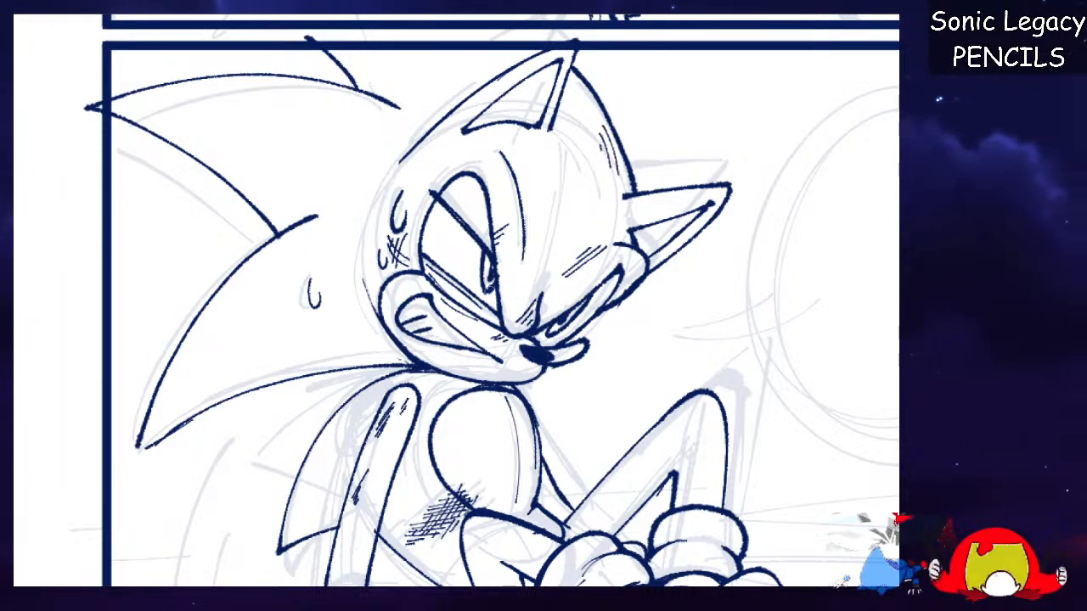
# Shade the seated Sonic's upper quill with cross-hatching along its lower edge, a few loose strokes and hatching at the tip.
pyautogui.moveTo(192, 134)
pyautogui.mouseDown()
pyautogui.moveTo(206, 169)
pyautogui.moveTo(226, 179)
pyautogui.moveTo(215, 170)
pyautogui.mouseUp()
pyautogui.moveTo(215, 160); pyautogui.dragTo(233, 180)
pyautogui.moveTo(193, 137); pyautogui.dragTo(214, 160)
pyautogui.moveTo(211, 153)
pyautogui.mouseDown()
pyautogui.moveTo(234, 175)
pyautogui.moveTo(276, 171)
pyautogui.mouseUp()
pyautogui.moveTo(277, 159); pyautogui.dragTo(298, 181)
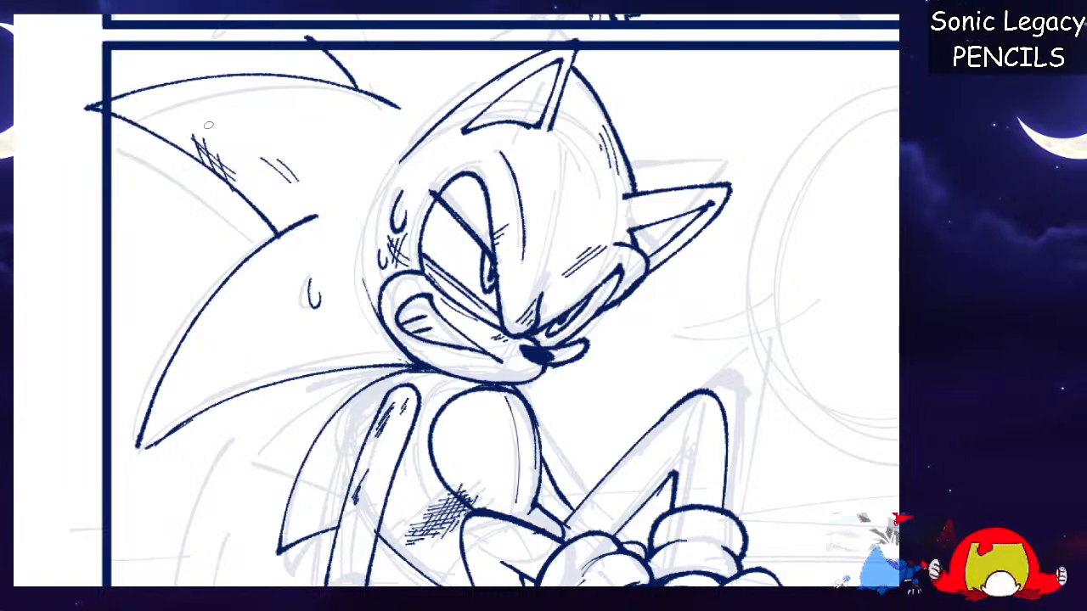
pyautogui.moveTo(143, 93); pyautogui.dragTo(185, 86)
pyautogui.moveTo(148, 98)
pyautogui.mouseDown()
pyautogui.moveTo(182, 92)
pyautogui.moveTo(144, 124)
pyautogui.moveTo(167, 135)
pyautogui.mouseUp()
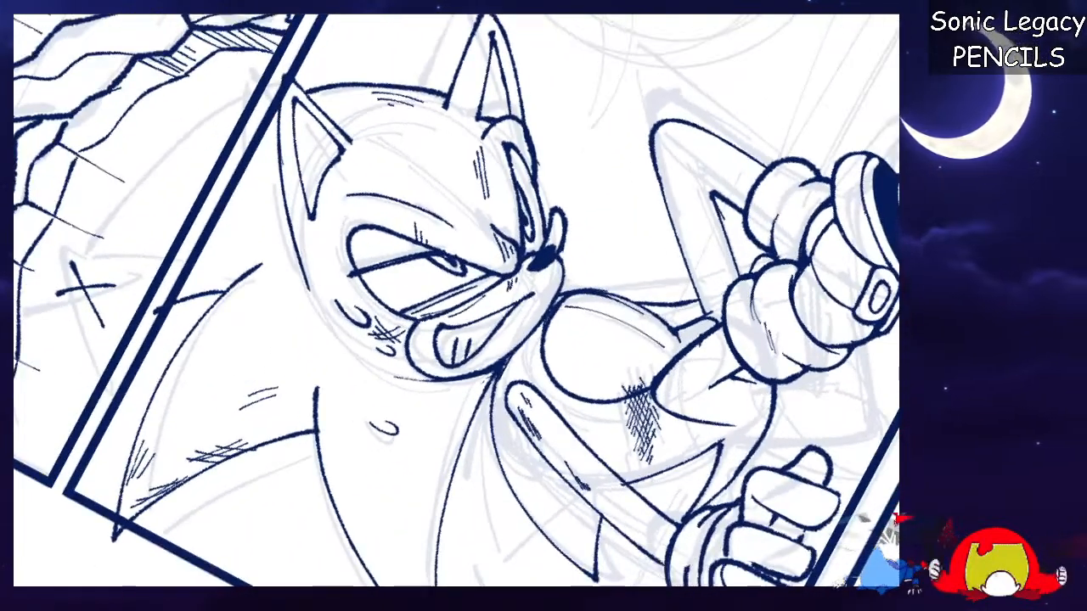
# Hatch both edges of the seated Sonic's large lower quill, from the neck down toward the tip.
pyautogui.scroll(-3, 457, 300)
pyautogui.moveTo(486, 248); pyautogui.dragTo(465, 270)
pyautogui.moveTo(489, 258); pyautogui.dragTo(464, 282)
pyautogui.moveTo(443, 337); pyautogui.dragTo(425, 458)
pyautogui.moveTo(427, 416); pyautogui.dragTo(418, 460)
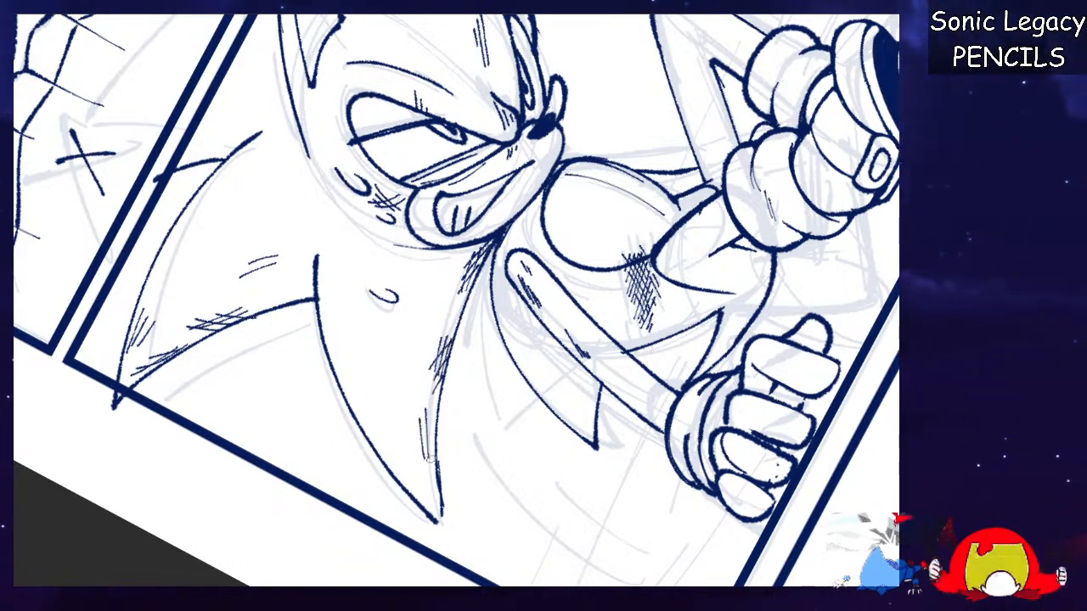
pyautogui.moveTo(320, 280); pyautogui.dragTo(334, 335)
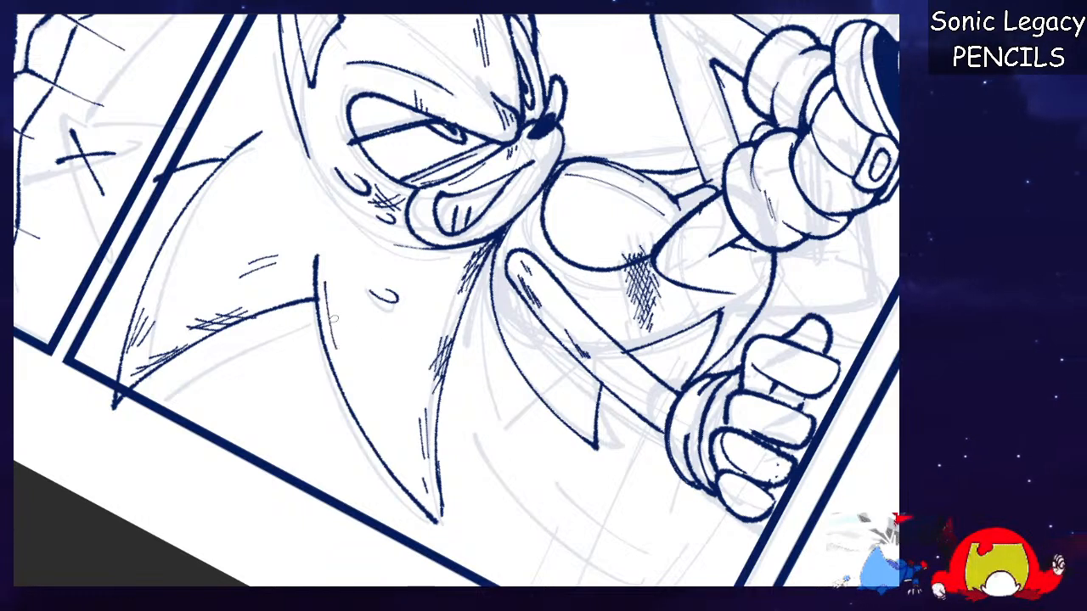
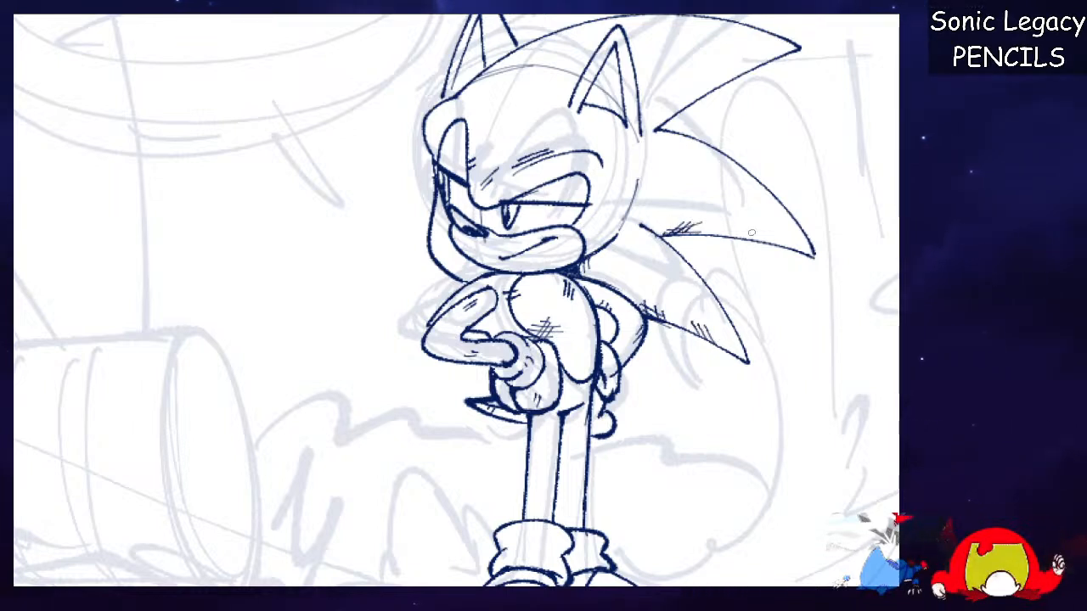
# Add small hatch marks to the standing Sonic's middle quill, jaw and bent arm.
pyautogui.moveTo(747, 232); pyautogui.dragTo(758, 229)
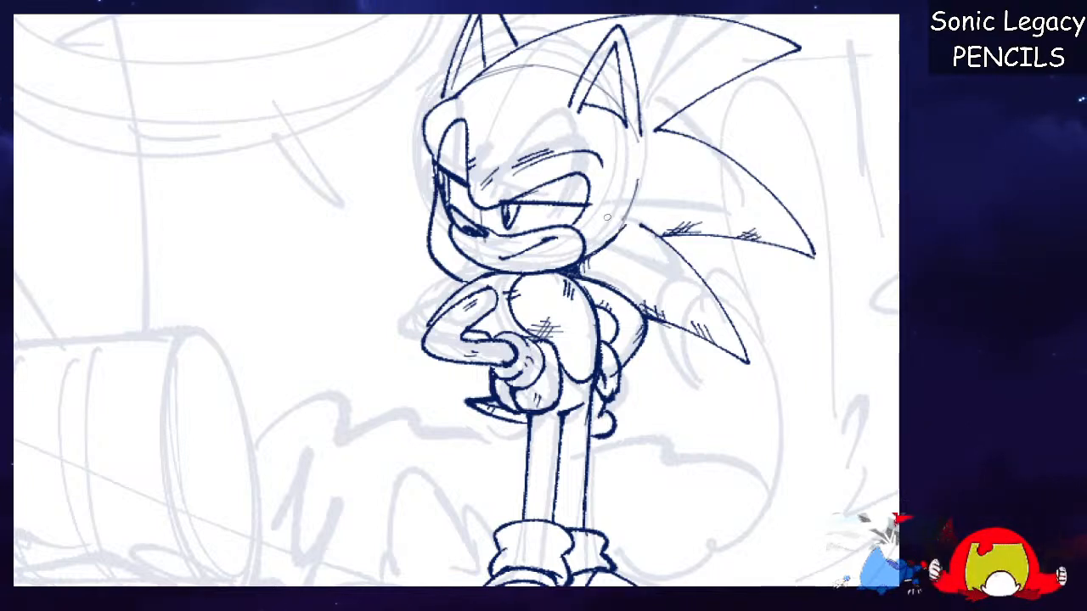
pyautogui.moveTo(460, 258); pyautogui.dragTo(461, 272)
pyautogui.moveTo(466, 259); pyautogui.dragTo(471, 275)
pyautogui.moveTo(488, 318); pyautogui.dragTo(479, 327)
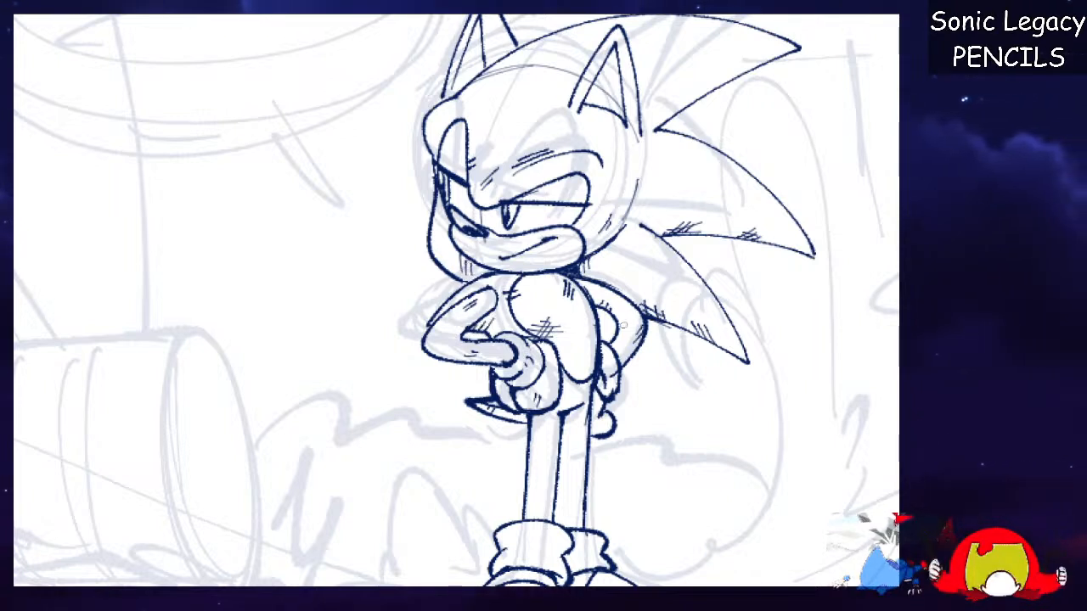
# Add hatch shading to the standing Sonic's legs, socks and both shoes.
pyautogui.moveTo(537, 432); pyautogui.dragTo(532, 446)
pyautogui.moveTo(539, 438)
pyautogui.mouseDown()
pyautogui.moveTo(534, 454)
pyautogui.moveTo(570, 447)
pyautogui.mouseUp()
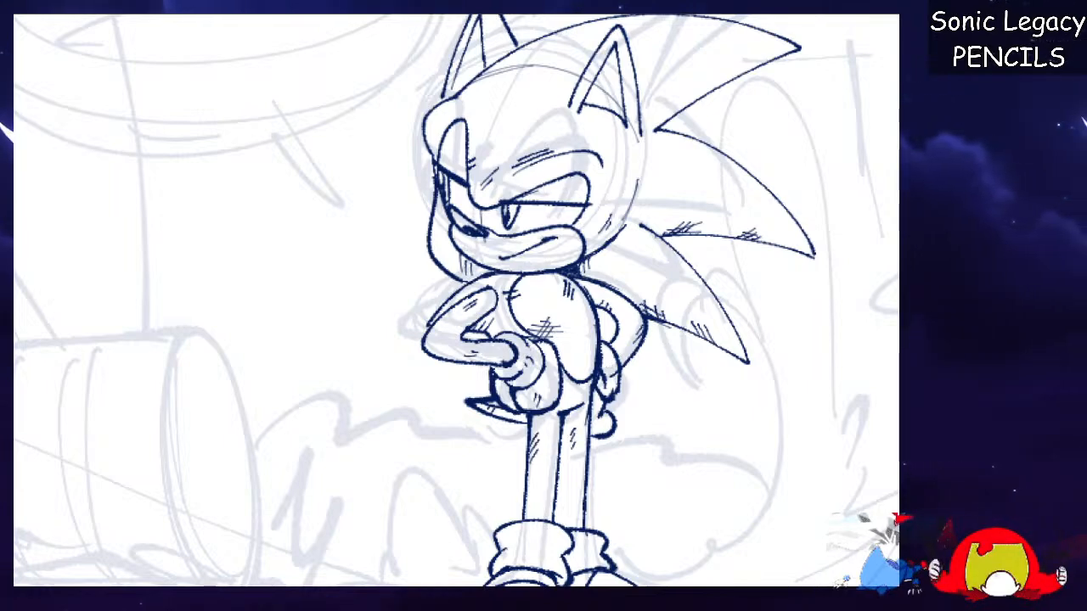
pyautogui.scroll(-3, 517, 393)
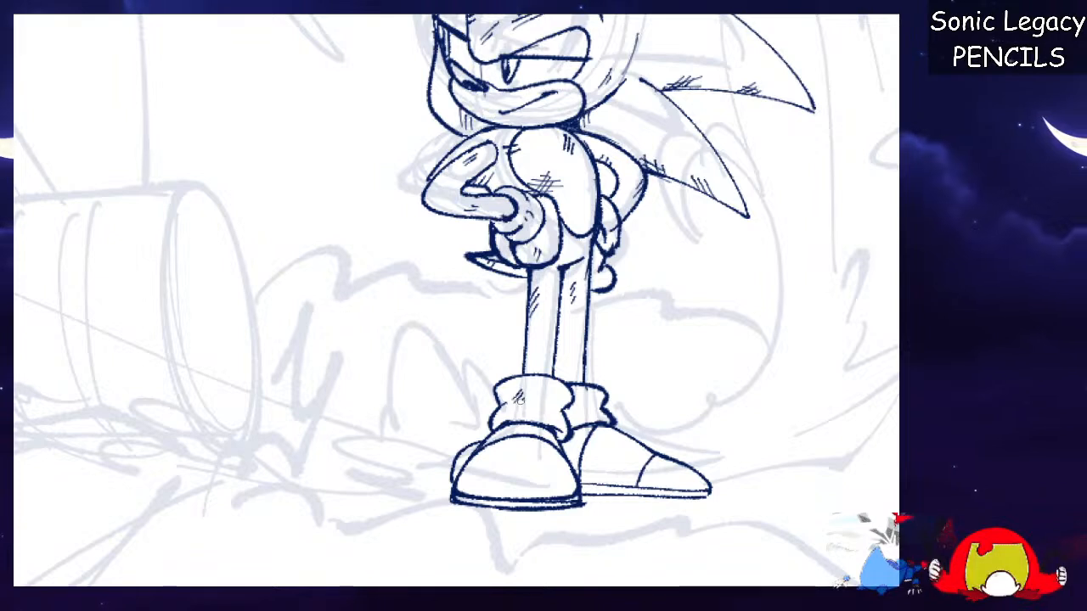
pyautogui.moveTo(477, 462); pyautogui.dragTo(474, 487)
pyautogui.moveTo(546, 457); pyautogui.dragTo(540, 470)
pyautogui.moveTo(548, 459); pyautogui.dragTo(541, 473)
pyautogui.moveTo(593, 444); pyautogui.dragTo(585, 457)
pyautogui.moveTo(595, 448); pyautogui.dragTo(587, 464)
pyautogui.moveTo(656, 470); pyautogui.dragTo(650, 480)
pyautogui.moveTo(660, 472); pyautogui.dragTo(661, 481)
pyautogui.moveTo(579, 407); pyautogui.dragTo(576, 420)
pyautogui.moveTo(560, 355); pyautogui.dragTo(554, 367)
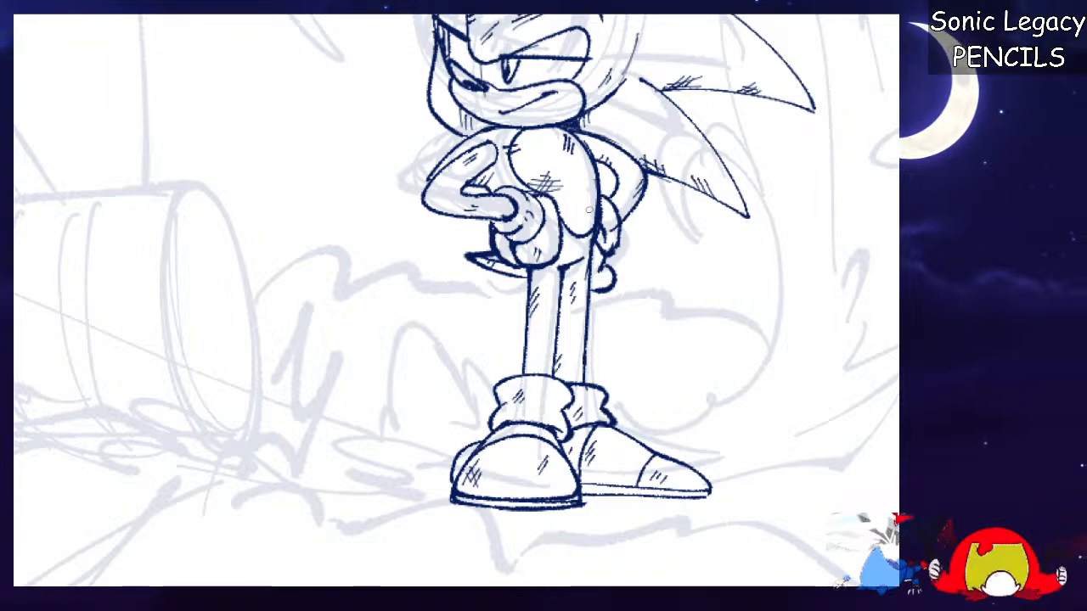
# Hatch the standing Sonic's lower torso, the underside of the top quill and the top of the head between the ears.
pyautogui.moveTo(628, 183)
pyautogui.mouseDown()
pyautogui.moveTo(524, 285)
pyautogui.moveTo(455, 459)
pyautogui.mouseUp()
pyautogui.moveTo(493, 236)
pyautogui.mouseDown()
pyautogui.moveTo(485, 253)
pyautogui.moveTo(512, 236)
pyautogui.mouseUp()
pyautogui.moveTo(579, 195)
pyautogui.mouseDown()
pyautogui.moveTo(546, 215)
pyautogui.moveTo(569, 202)
pyautogui.moveTo(537, 209)
pyautogui.mouseUp()
pyautogui.moveTo(569, 199)
pyautogui.mouseDown()
pyautogui.moveTo(535, 215)
pyautogui.moveTo(562, 207)
pyautogui.mouseUp()
pyautogui.moveTo(346, 186); pyautogui.dragTo(314, 207)
pyautogui.moveTo(349, 191); pyautogui.dragTo(331, 204)
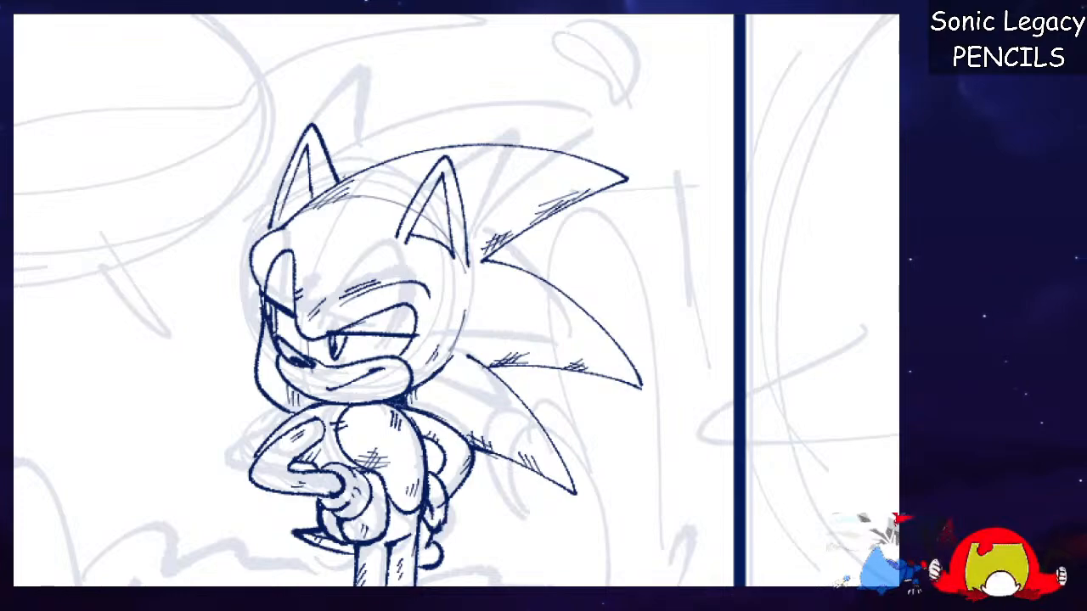
# Draw two parallel horizontal ground lines across the full width of the top panel along a ruler, and remove the ruler.
pyautogui.hotkey('ctrl', '-')
pyautogui.hotkey('ctrl', '-')
pyautogui.hotkey('ctrl', '-')
pyautogui.hotkey('ctrl', '-')
pyautogui.hotkey('ctrl', '-')
pyautogui.moveTo(382, 170); pyautogui.dragTo(384, 566)
pyautogui.moveTo(382, 213); pyautogui.dragTo(424, 449)
pyautogui.moveTo(382, 255)
pyautogui.mouseDown()
pyautogui.moveTo(413, 361)
pyautogui.moveTo(464, 395)
pyautogui.moveTo(445, 384)
pyautogui.mouseUp()
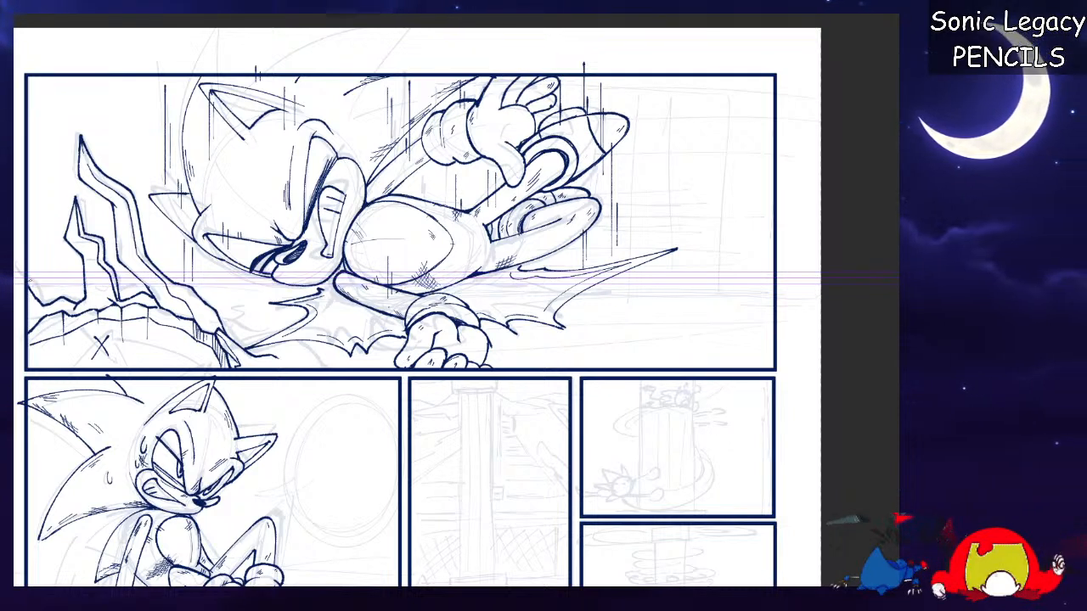
pyautogui.moveTo(28, 273)
pyautogui.mouseDown()
pyautogui.moveTo(706, 317)
pyautogui.moveTo(774, 279)
pyautogui.mouseUp()
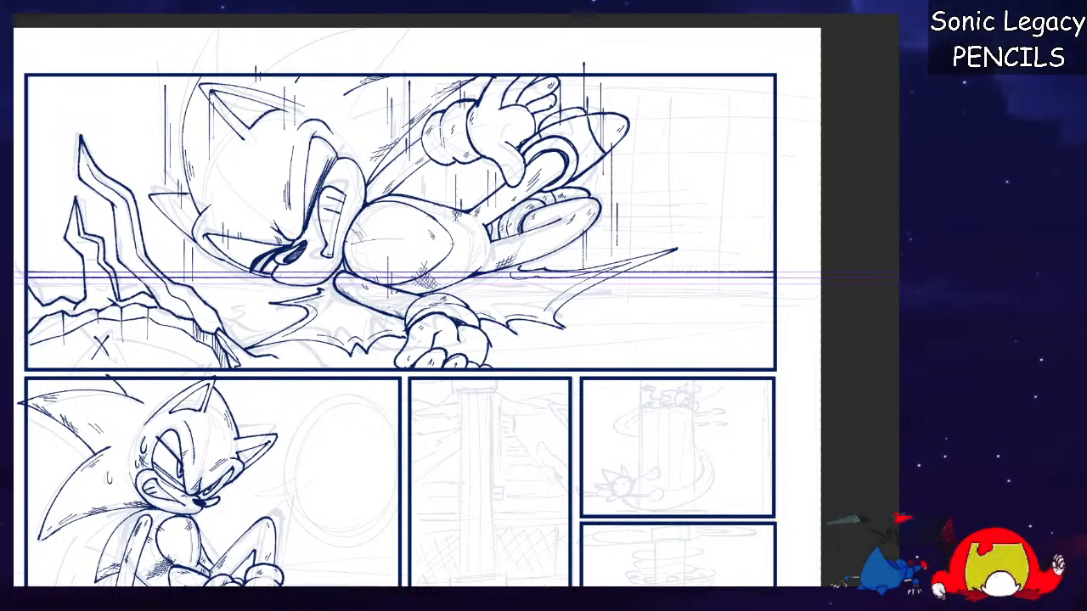
pyautogui.press('Delete')
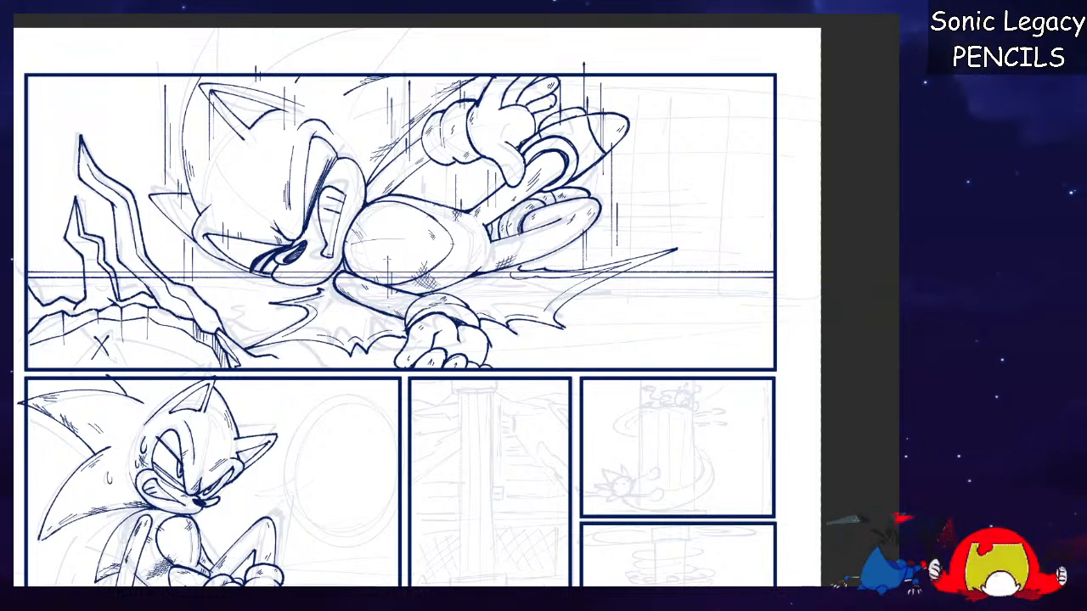
# Draw a diagonal floor line behind the fallen Sonic and erase the ground lines where they cross the figure.
pyautogui.moveTo(669, 221); pyautogui.dragTo(339, 432)
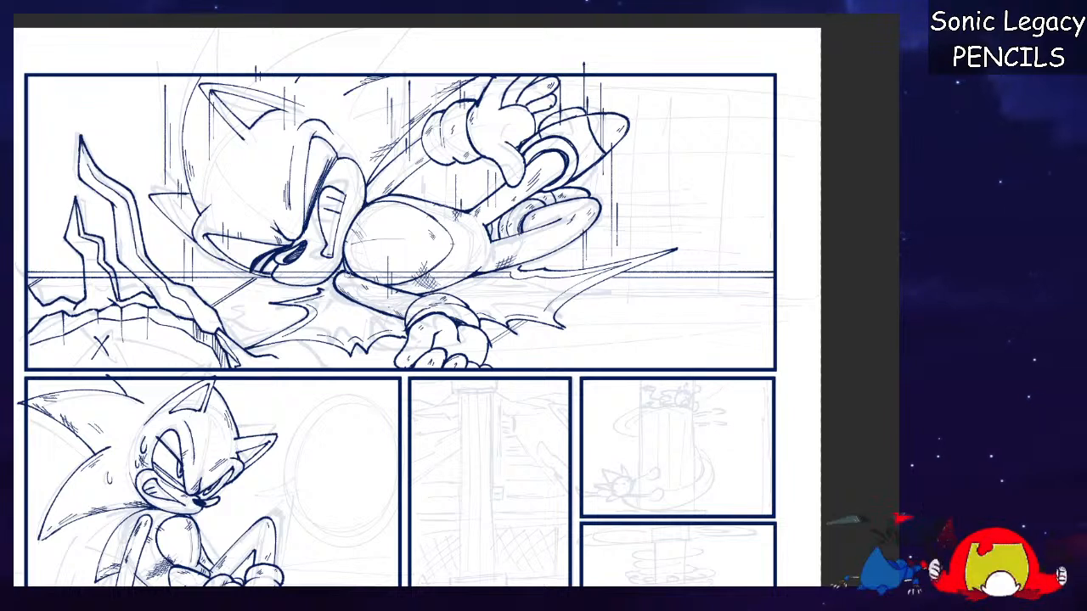
pyautogui.moveTo(432, 273); pyautogui.dragTo(389, 273)
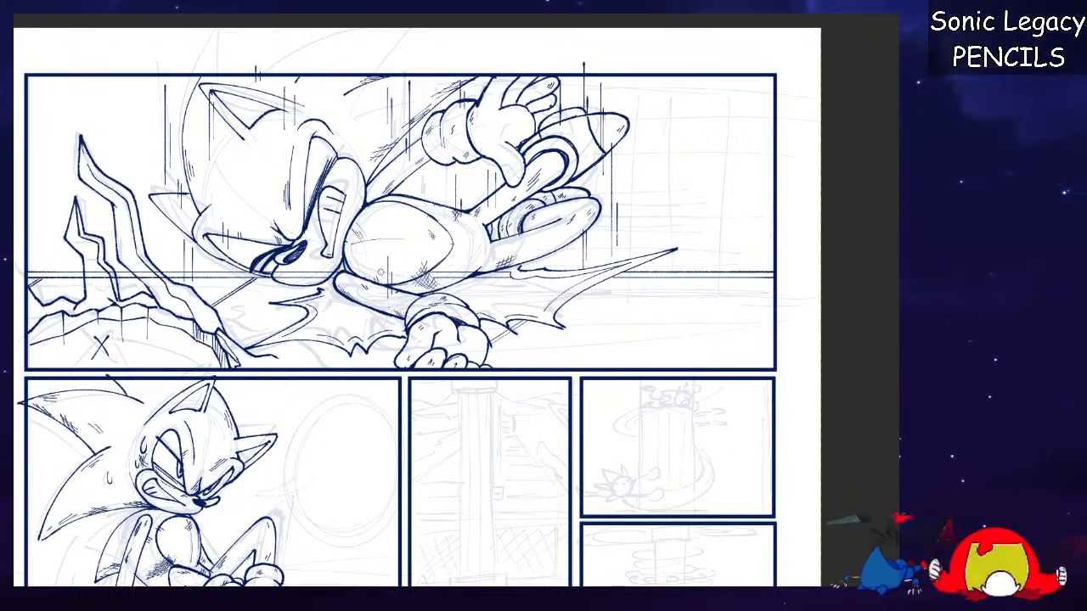
pyautogui.moveTo(454, 274); pyautogui.dragTo(472, 273)
pyautogui.moveTo(336, 273); pyautogui.dragTo(310, 282)
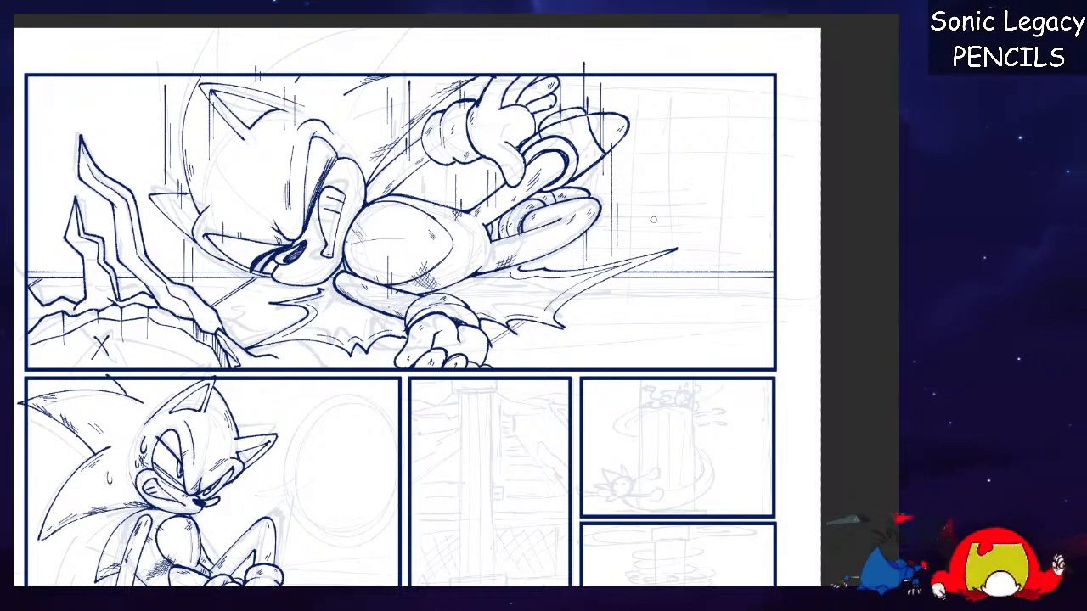
# Place a vertical ruler and draw two closely spaced vertical wall lines from the ground line up to the top panel's upper border, near its far edge.
pyautogui.moveTo(492, 382); pyautogui.dragTo(378, 437)
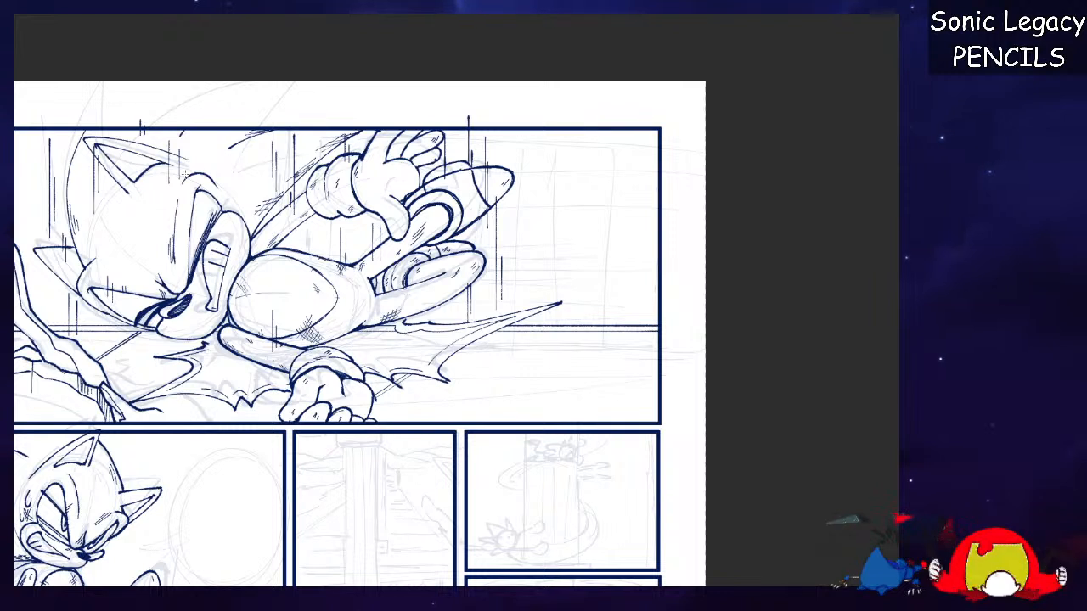
pyautogui.moveTo(390, 245); pyautogui.dragTo(391, 246)
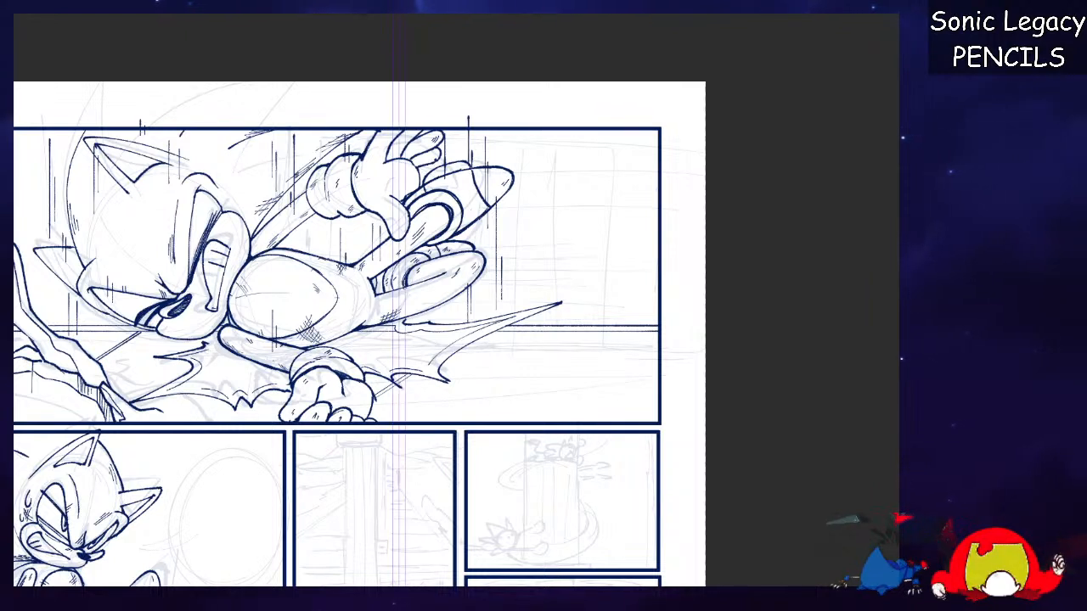
pyautogui.moveTo(638, 272); pyautogui.dragTo(638, 136)
pyautogui.moveTo(635, 326); pyautogui.dragTo(635, 146)
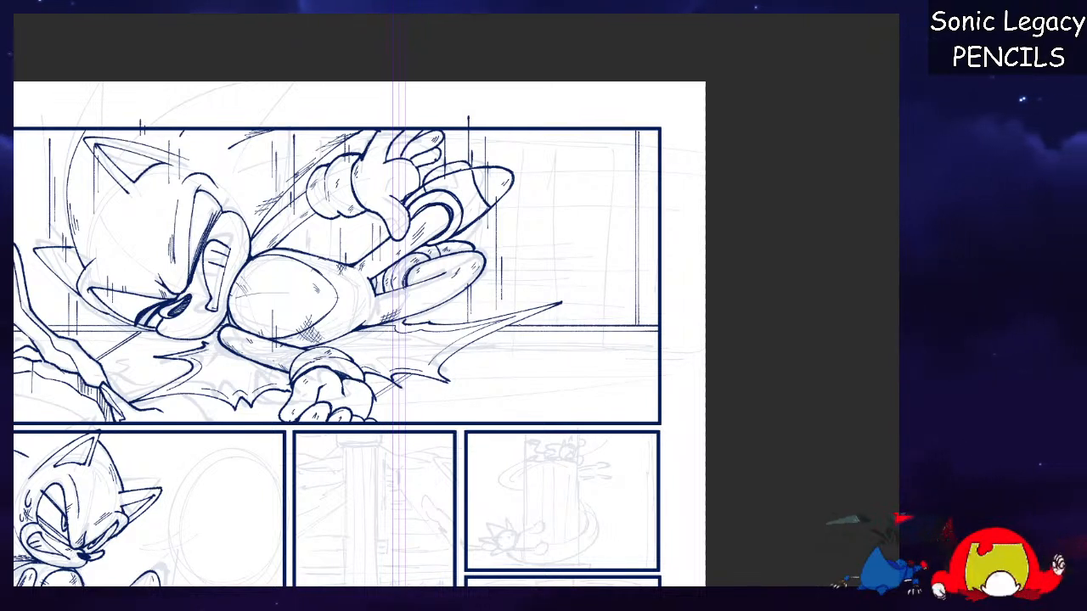
# Draw paired vertical and horizontal wall lines as a grid behind the fallen Sonic in the top panel, and tint the background linework red.
pyautogui.moveTo(521, 326); pyautogui.dragTo(520, 129)
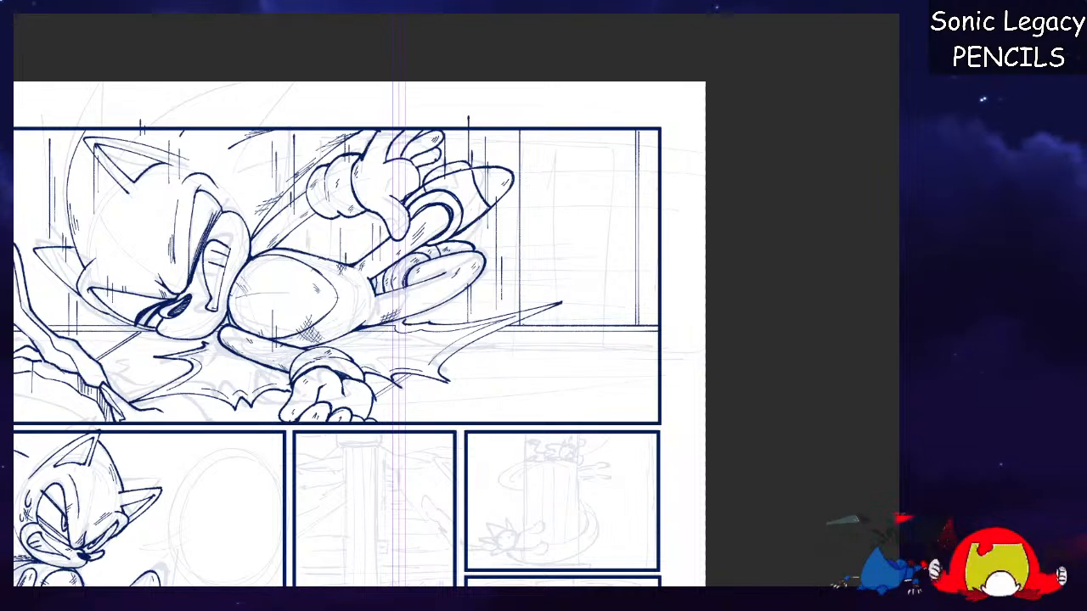
pyautogui.moveTo(521, 325); pyautogui.dragTo(521, 129)
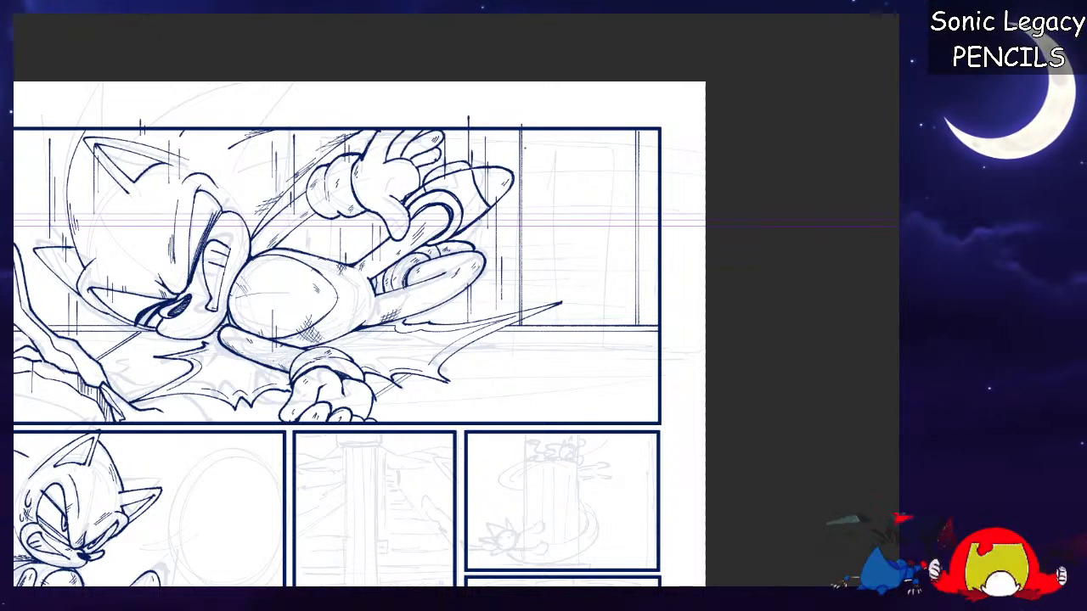
pyautogui.moveTo(522, 146); pyautogui.dragTo(658, 147)
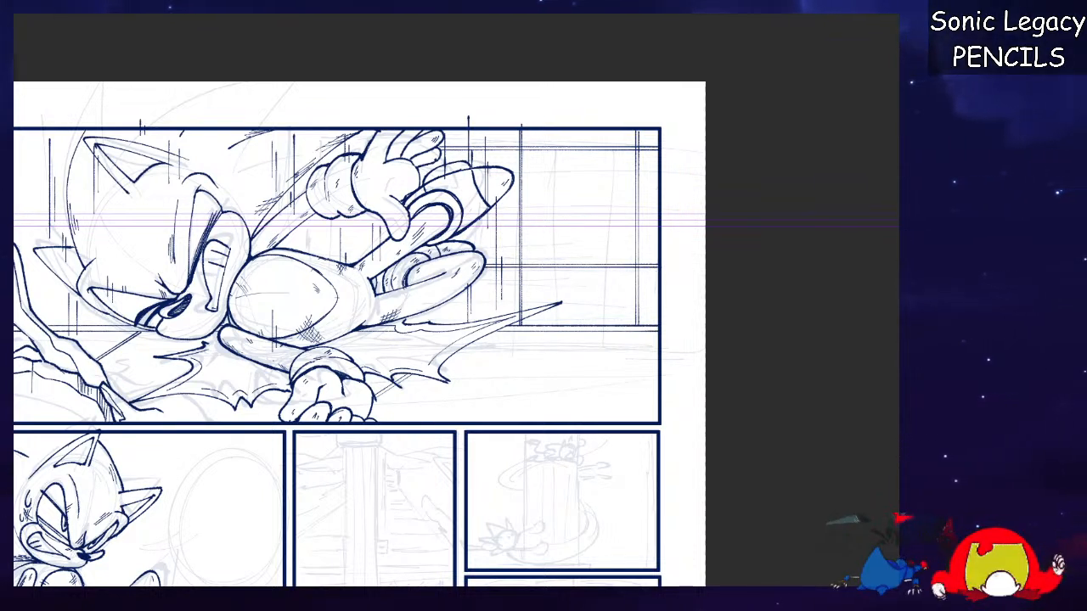
pyautogui.moveTo(334, 128)
pyautogui.mouseDown()
pyautogui.moveTo(326, 344)
pyautogui.moveTo(334, 332)
pyautogui.mouseUp()
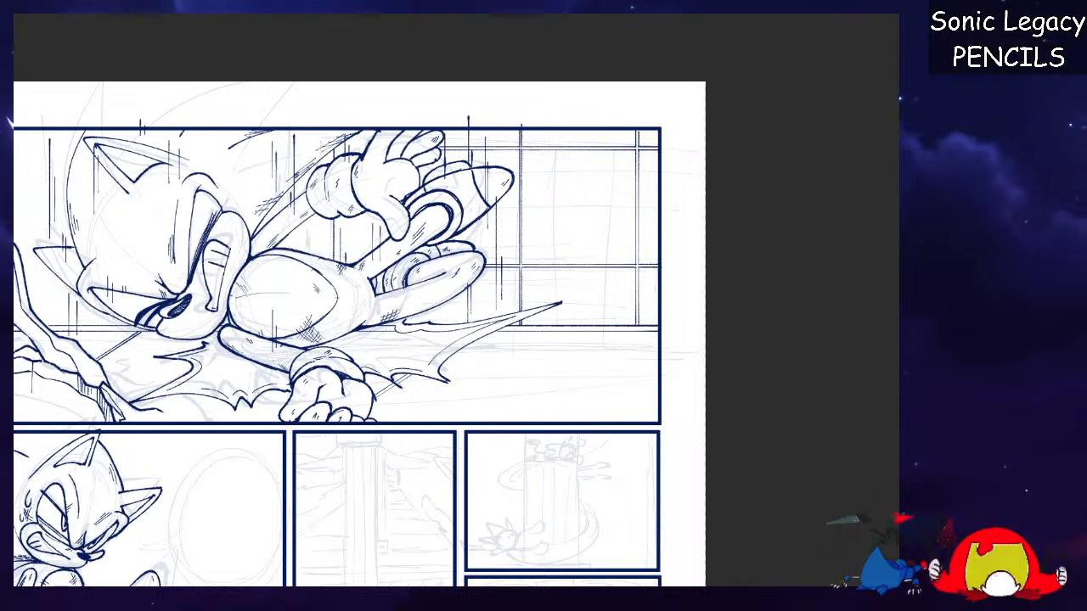
pyautogui.hotkey('ctrl', 'b')
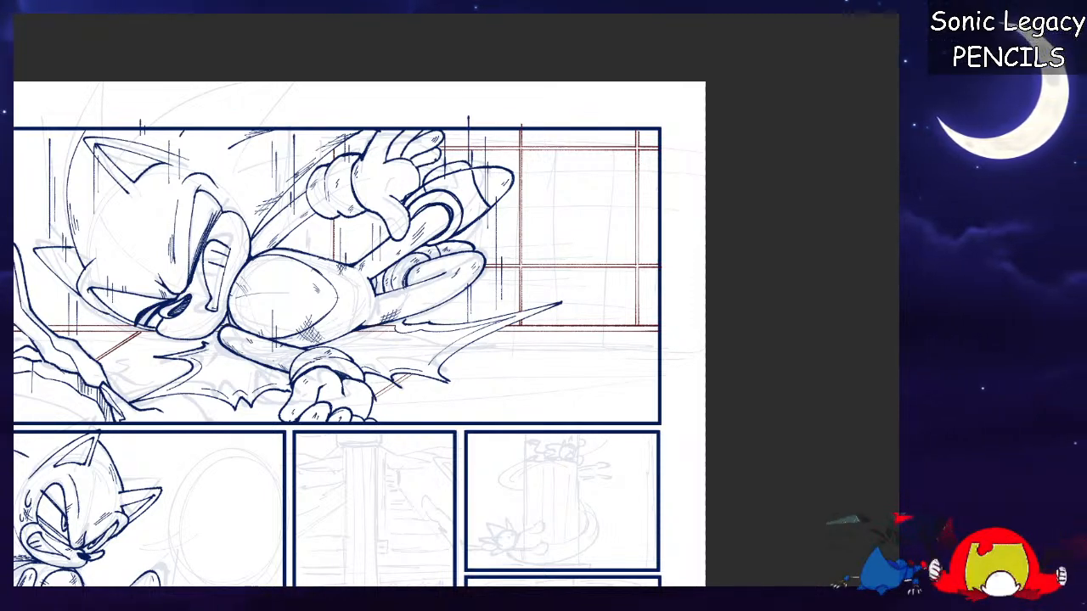
# Draw two closely spaced horizontal ground lines across the seated Sonic's panel, behind his hips, along a horizontal ruler.
pyautogui.moveTo(408, 365); pyautogui.dragTo(680, 64)
pyautogui.moveTo(210, 359); pyautogui.dragTo(557, 359)
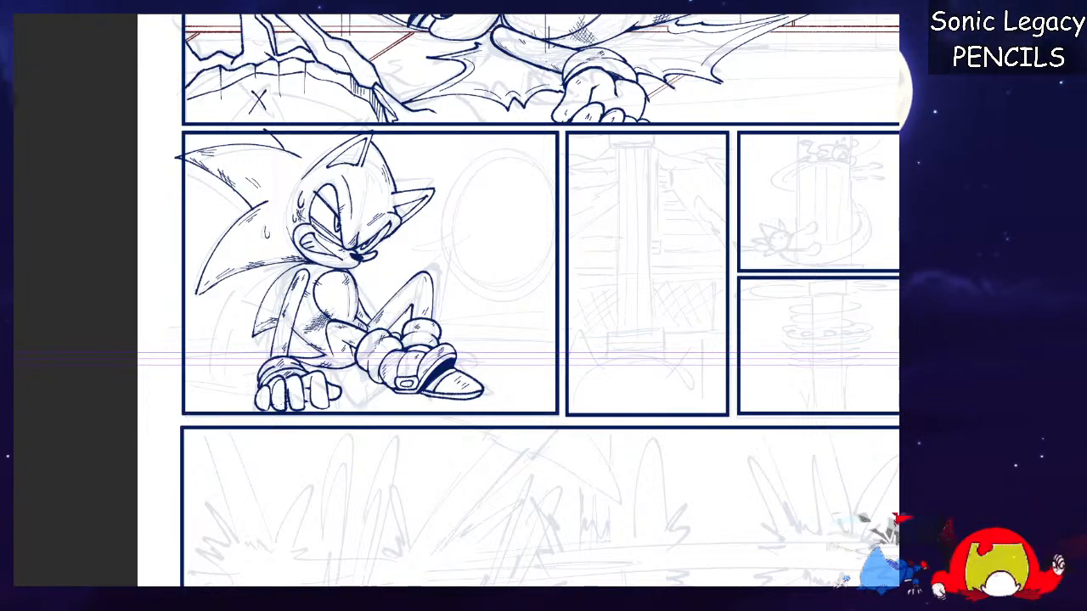
pyautogui.hotkey('ctrl', '+')
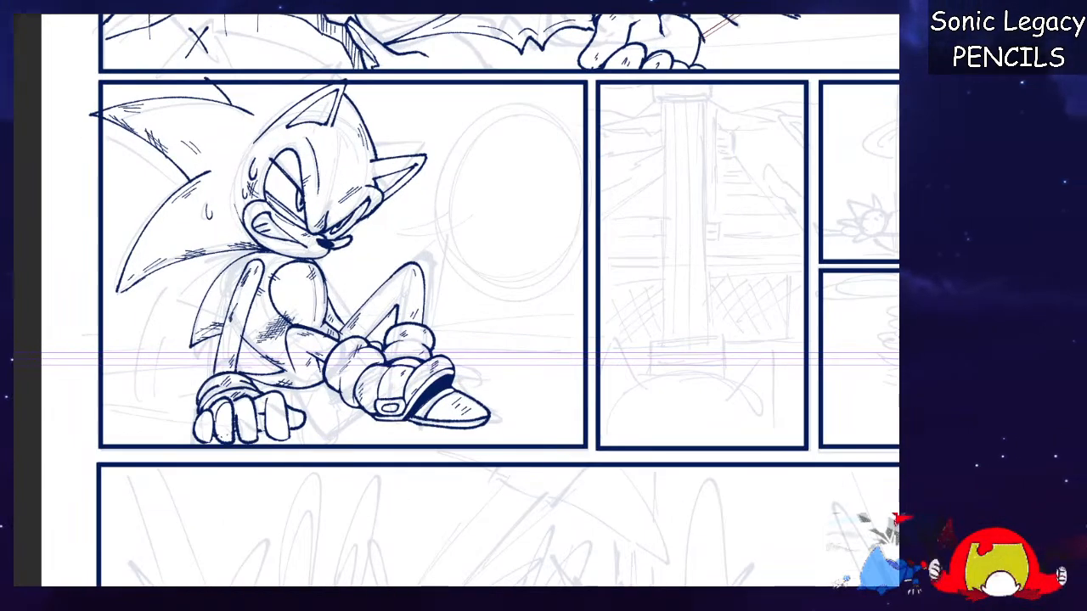
pyautogui.moveTo(458, 339); pyautogui.dragTo(559, 297)
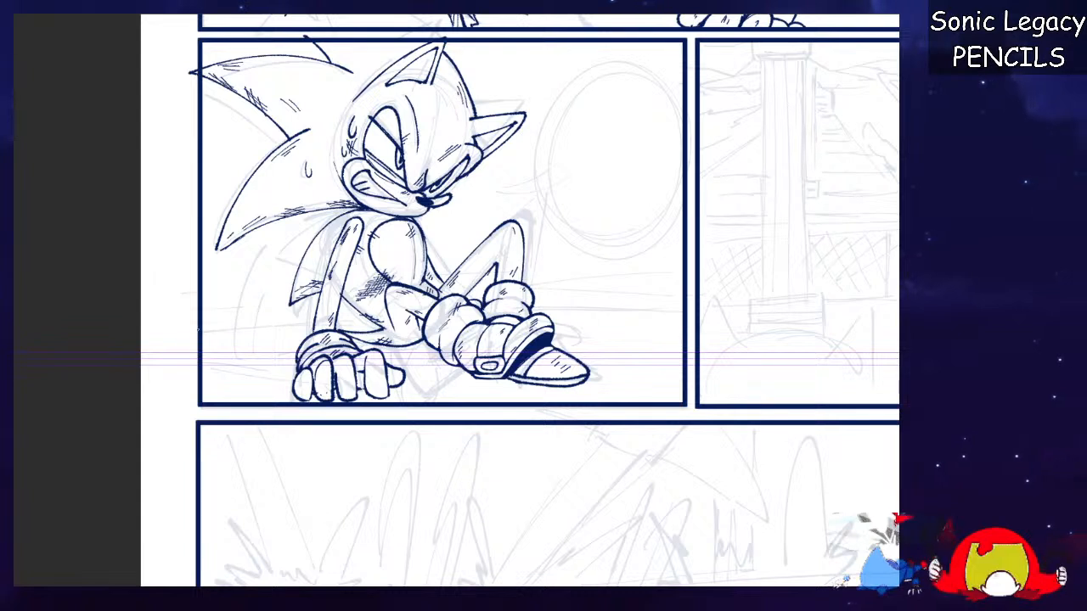
pyautogui.moveTo(200, 329); pyautogui.dragTo(648, 329)
pyautogui.hotkey('ctrl', 'z')
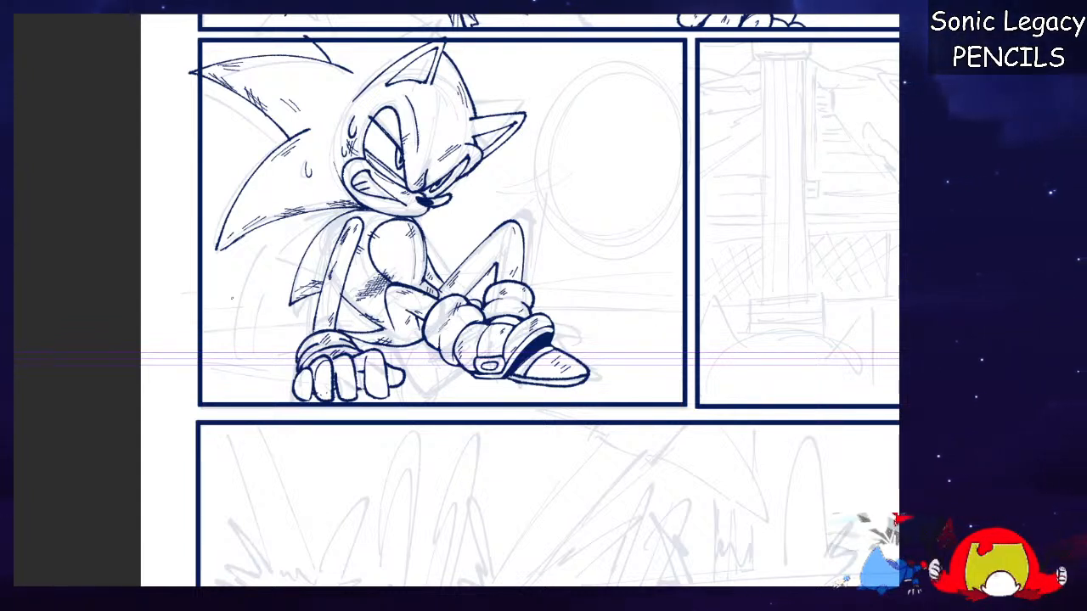
pyautogui.moveTo(201, 295)
pyautogui.mouseDown()
pyautogui.moveTo(672, 296)
pyautogui.moveTo(226, 294)
pyautogui.mouseUp()
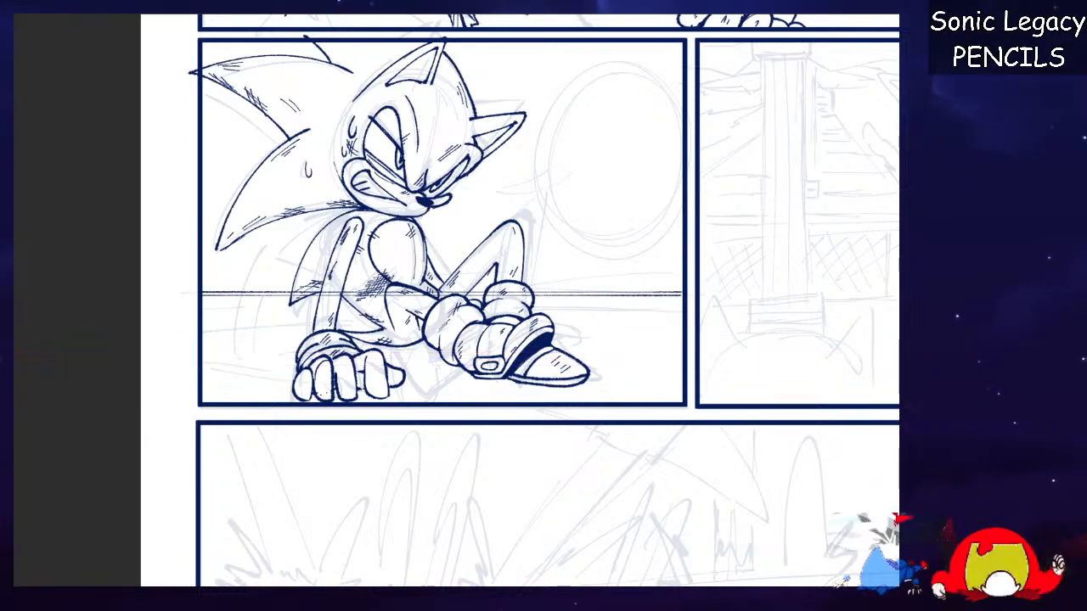
# Place a diagonal ruler and draw slanted floor lines behind the seated Sonic's hand and a close pair across the panel's lower corner beyond his shoe.
pyautogui.moveTo(567, 260); pyautogui.dragTo(228, 456)
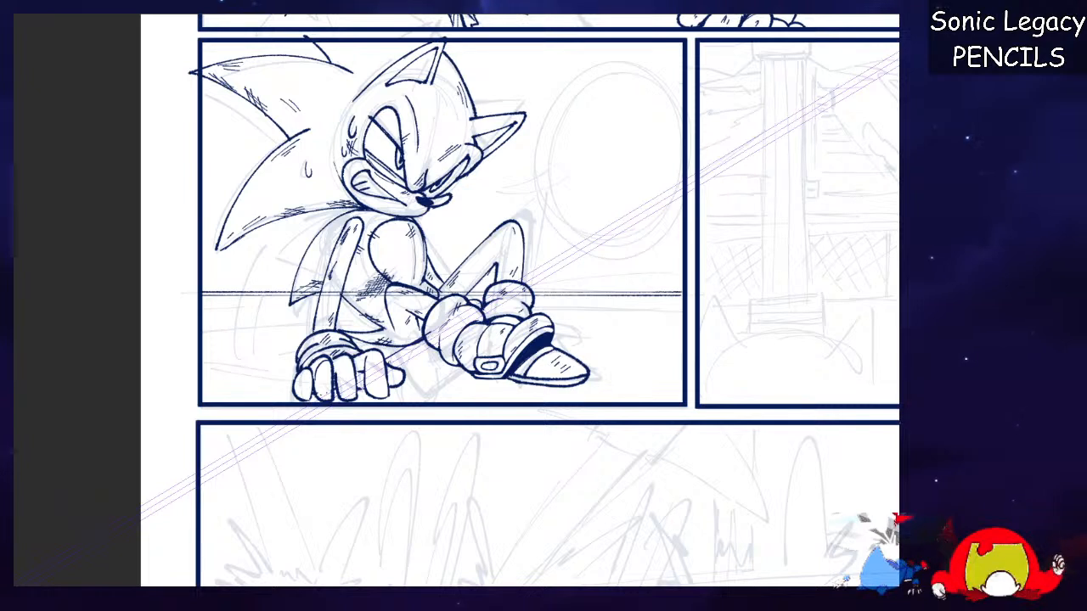
pyautogui.moveTo(677, 313); pyautogui.dragTo(585, 362)
pyautogui.hotkey('ctrl', 'z')
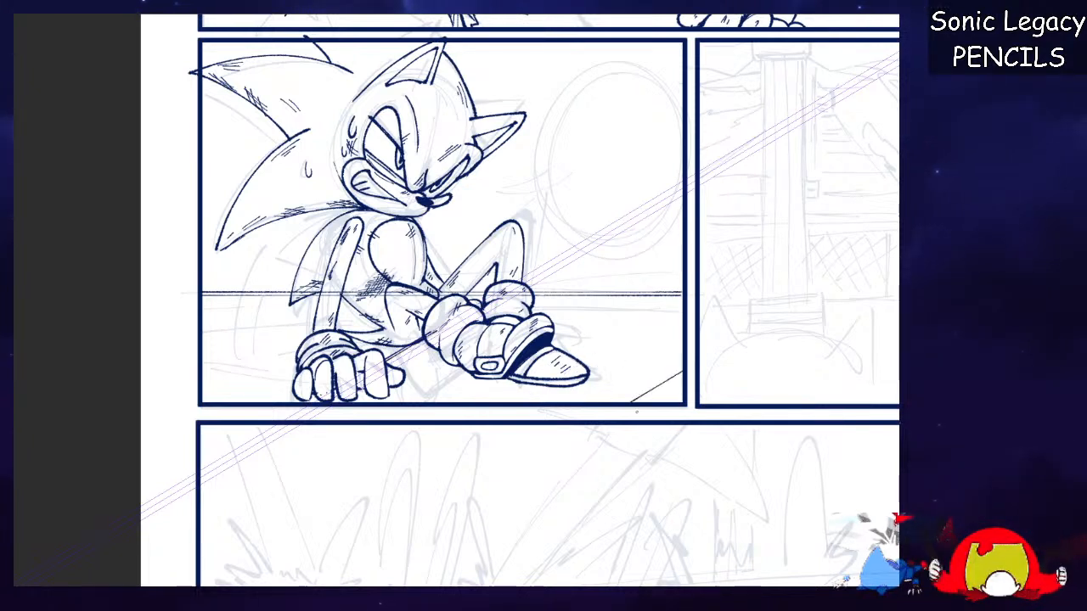
pyautogui.hotkey('ctrl', 'z')
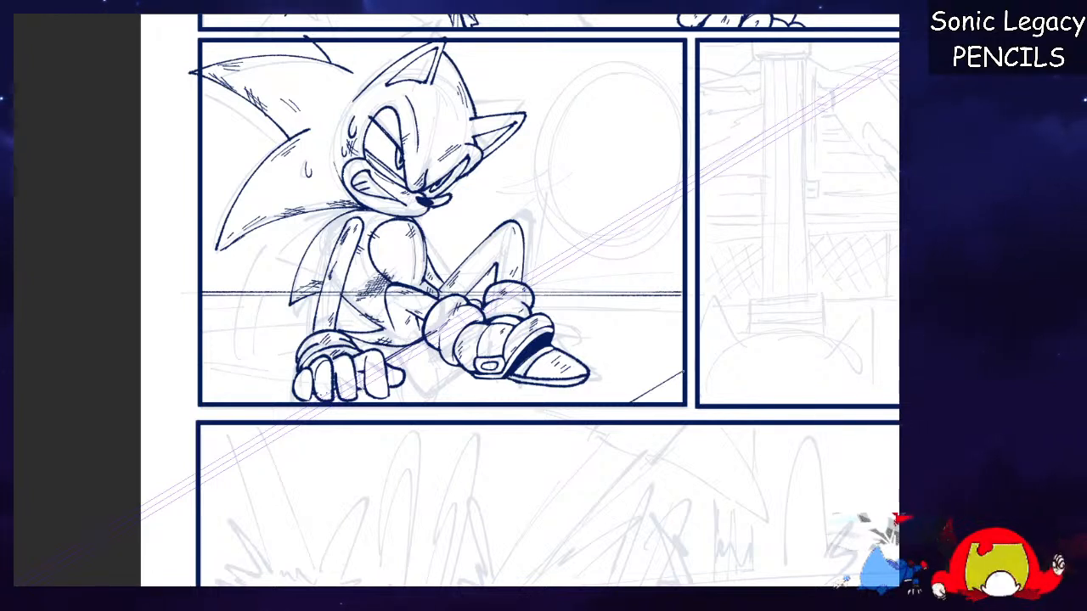
pyautogui.moveTo(643, 403); pyautogui.dragTo(630, 412)
pyautogui.hotkey('ctrl', 'z')
pyautogui.moveTo(682, 377); pyautogui.dragTo(639, 403)
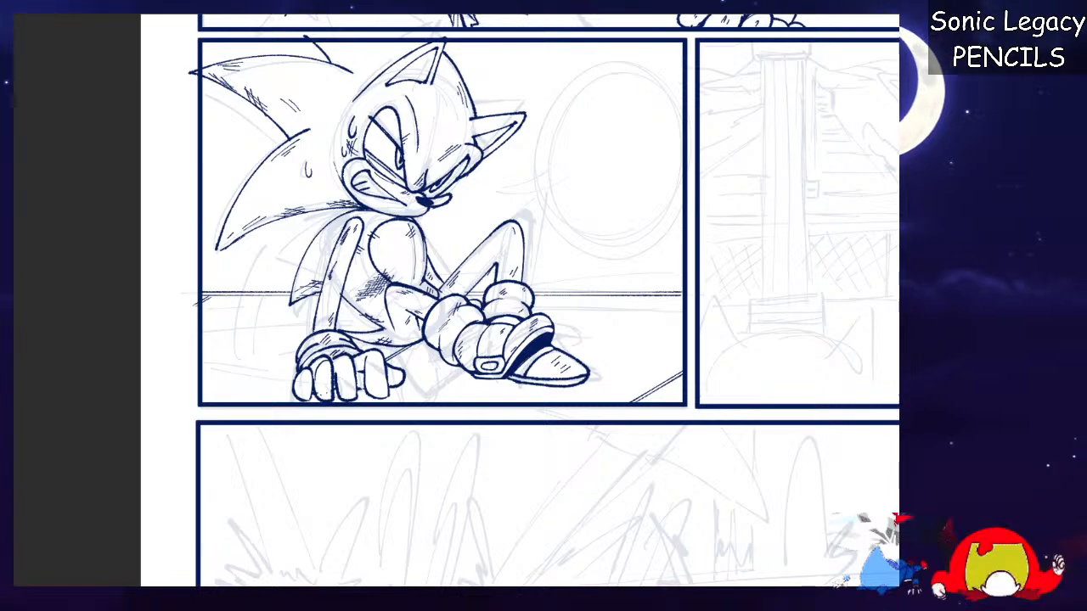
pyautogui.scroll(1, 328, 298)
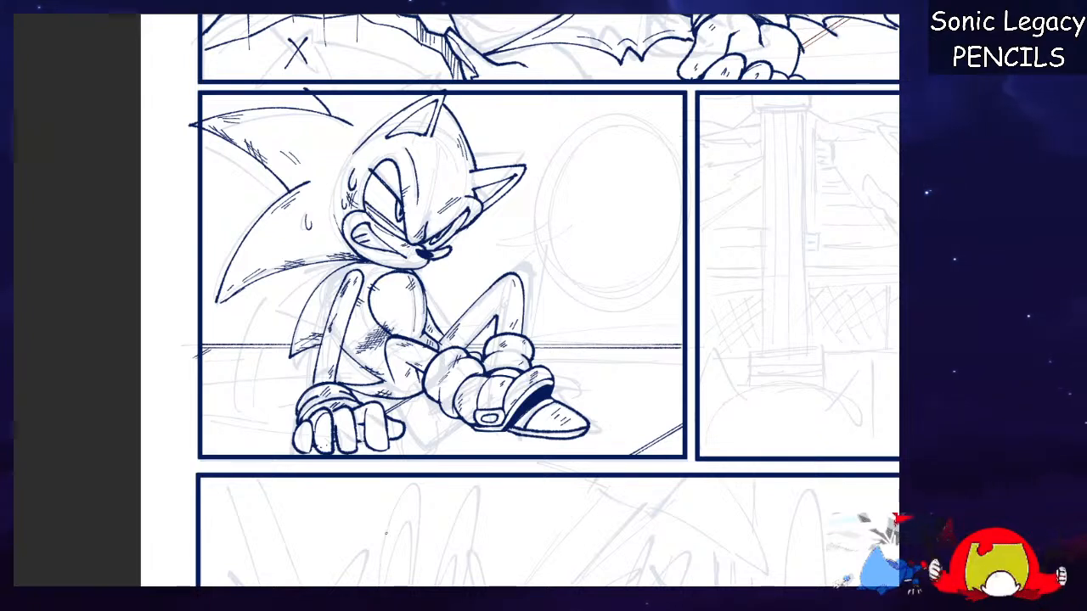
pyautogui.moveTo(272, 303); pyautogui.dragTo(225, 415)
pyautogui.hotkey('ctrl', 'z')
pyautogui.moveTo(305, 274); pyautogui.dragTo(219, 414)
pyautogui.hotkey('ctrl', 'z')
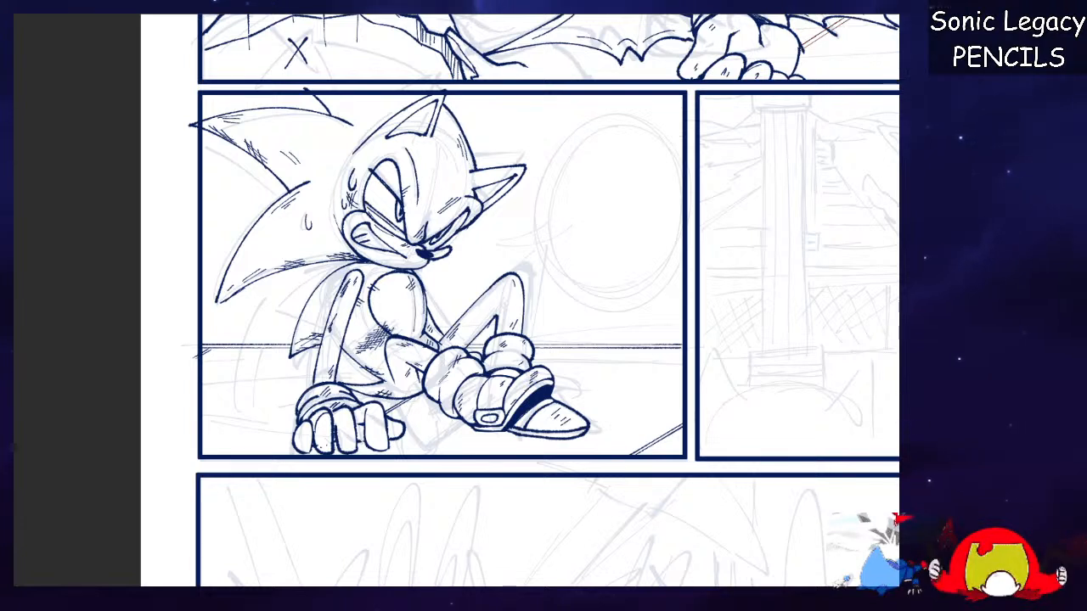
pyautogui.moveTo(280, 289); pyautogui.dragTo(235, 394)
pyautogui.hotkey('ctrl', 'z')
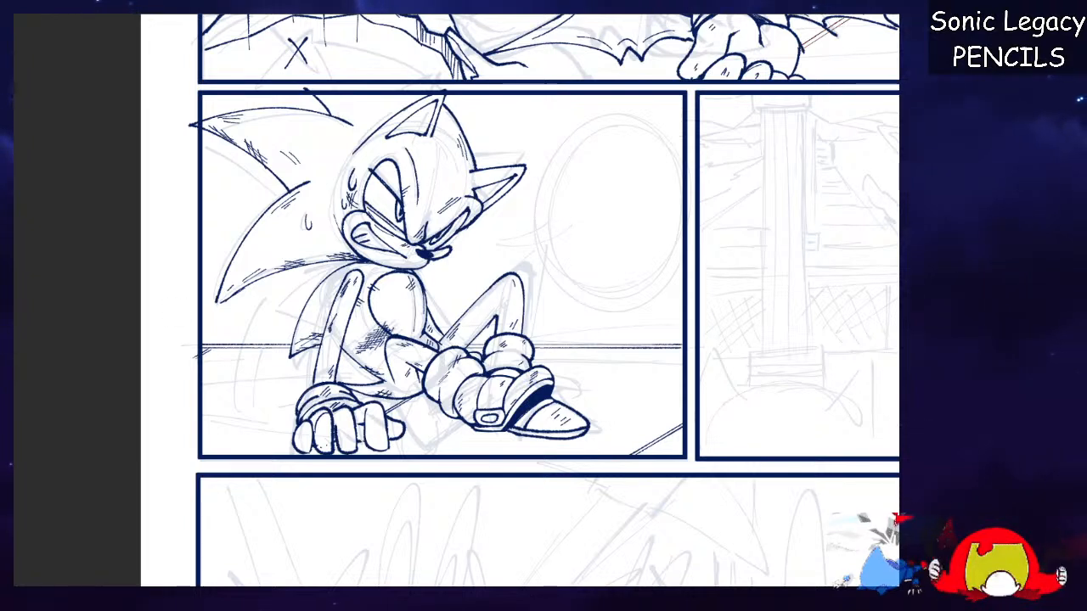
pyautogui.moveTo(274, 289); pyautogui.dragTo(222, 391)
pyautogui.hotkey('ctrl', 'z')
pyautogui.moveTo(279, 289); pyautogui.dragTo(221, 395)
pyautogui.moveTo(277, 312); pyautogui.dragTo(243, 365)
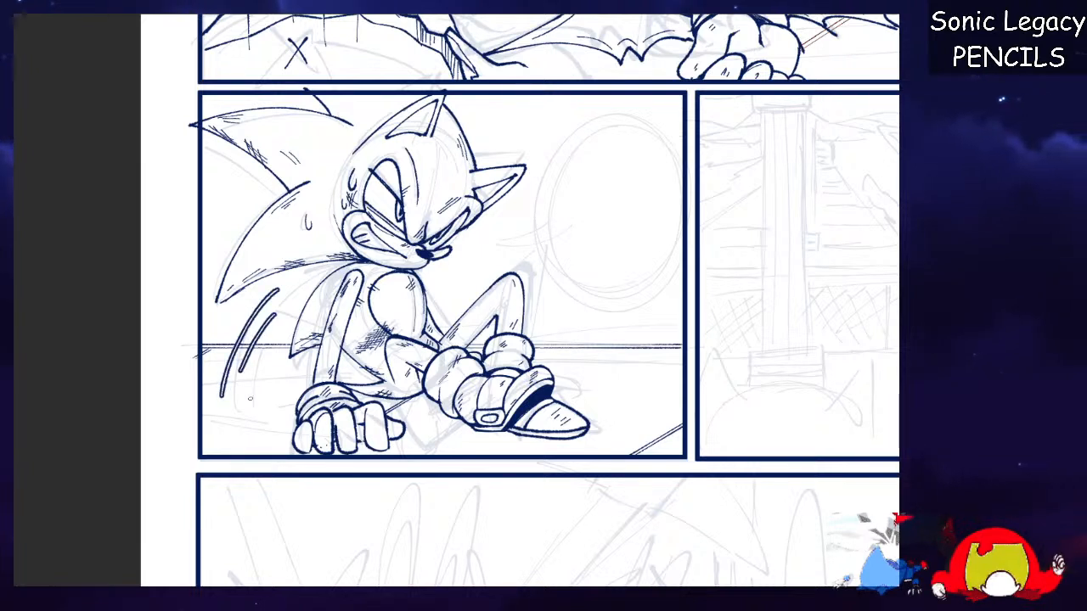
pyautogui.hotkey('ctrl', 'z')
pyautogui.hotkey('ctrl', 'z')
pyautogui.moveTo(294, 278)
pyautogui.mouseDown()
pyautogui.moveTo(270, 299)
pyautogui.moveTo(227, 411)
pyautogui.mouseUp()
pyautogui.moveTo(277, 314); pyautogui.dragTo(247, 371)
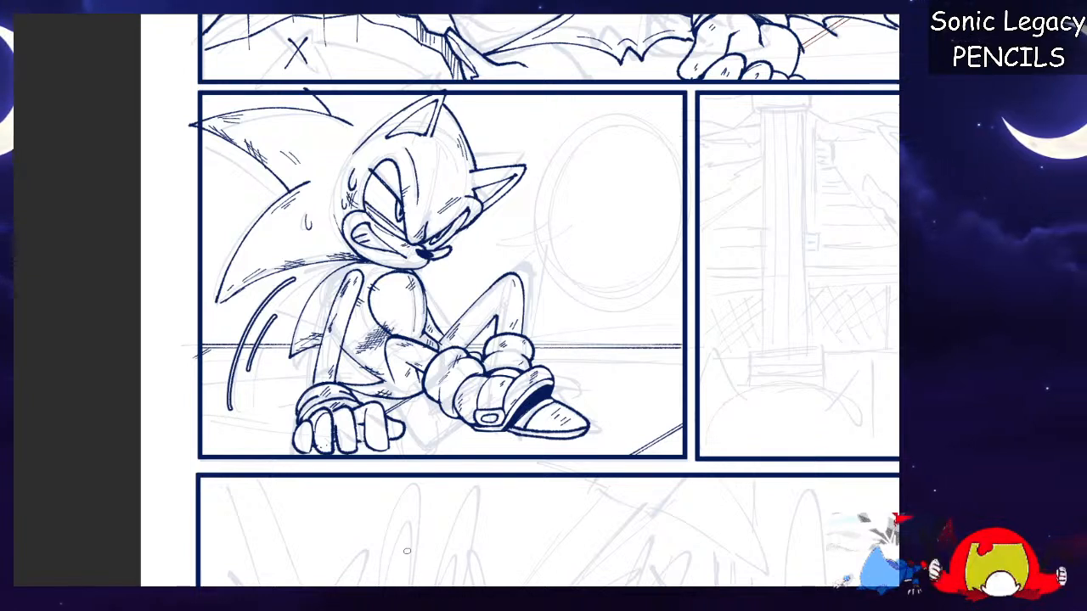
pyautogui.hotkey('ctrl', 'z')
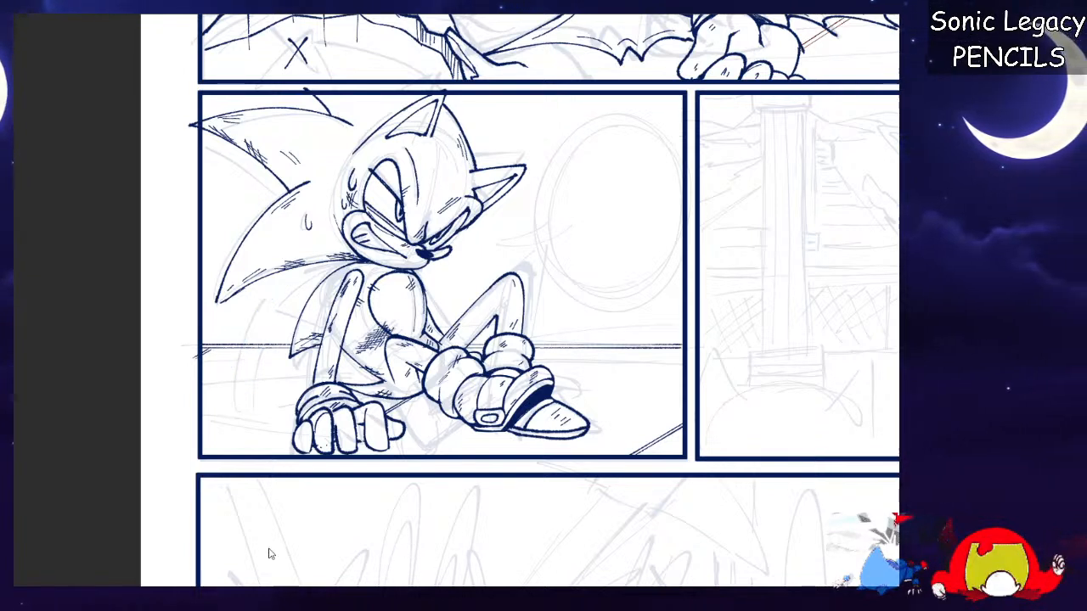
# Draw a long and a short curved motion stroke behind the seated Sonic's back, below the lower quill.
pyautogui.moveTo(297, 276); pyautogui.dragTo(216, 409)
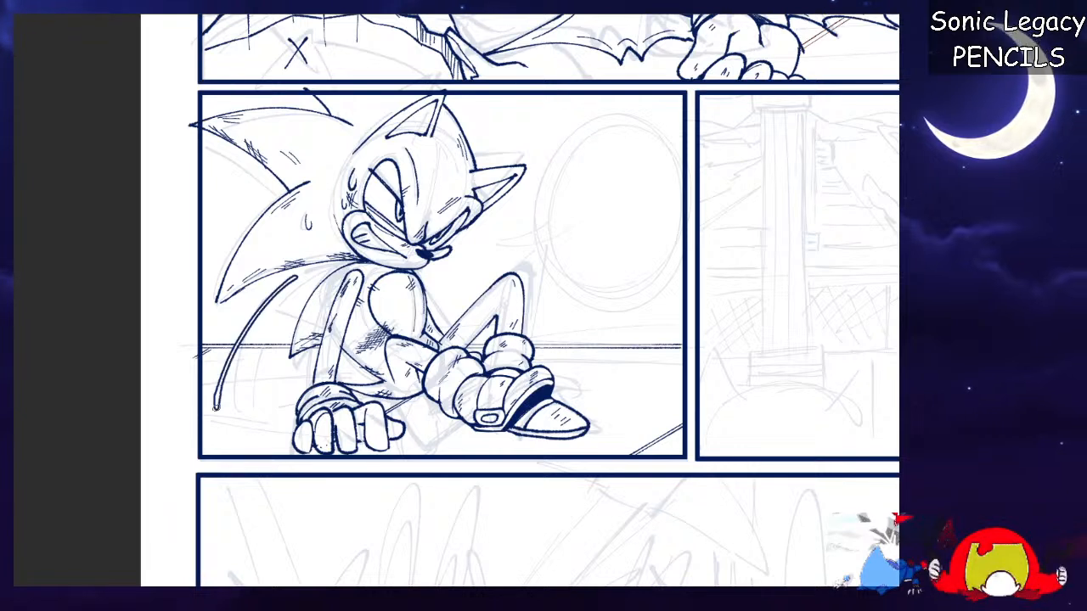
pyautogui.moveTo(272, 323); pyautogui.dragTo(240, 385)
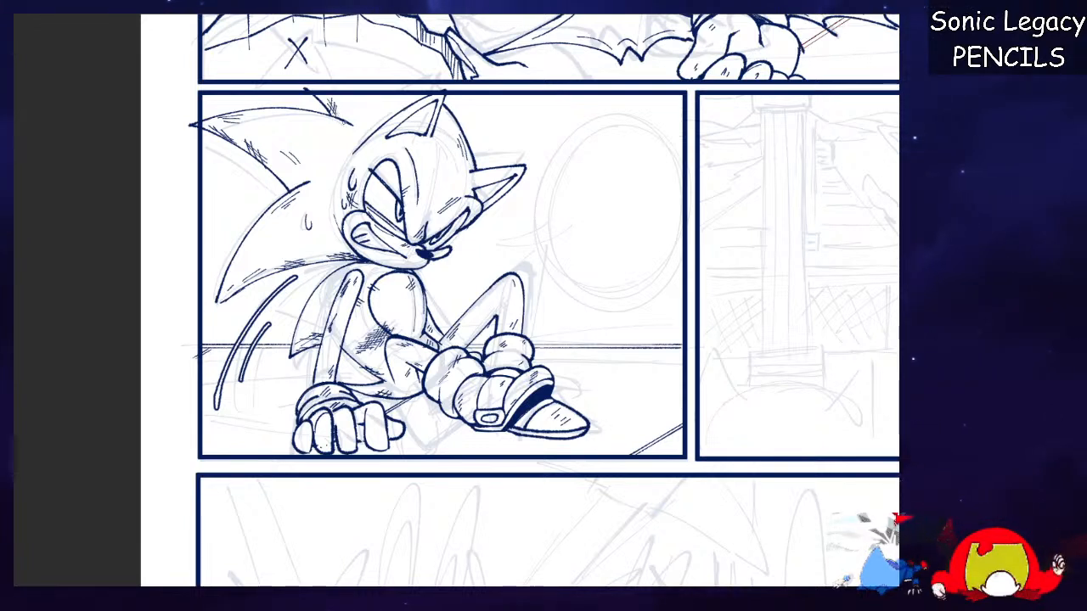
# Add short hatch strokes to the floor around the seated Sonic's shoe and behind his hand.
pyautogui.moveTo(544, 297)
pyautogui.mouseDown()
pyautogui.moveTo(529, 325)
pyautogui.moveTo(444, 326)
pyautogui.mouseUp()
pyautogui.scroll(1, 457, 300)
pyautogui.hscroll(1, 457, 300)
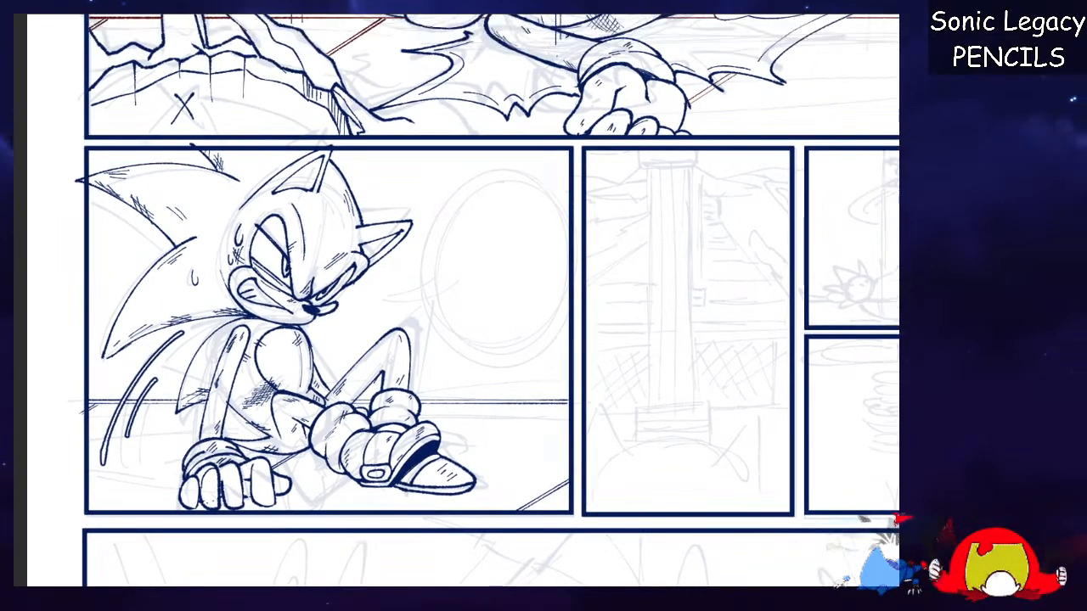
pyautogui.scroll(-1, 457, 300)
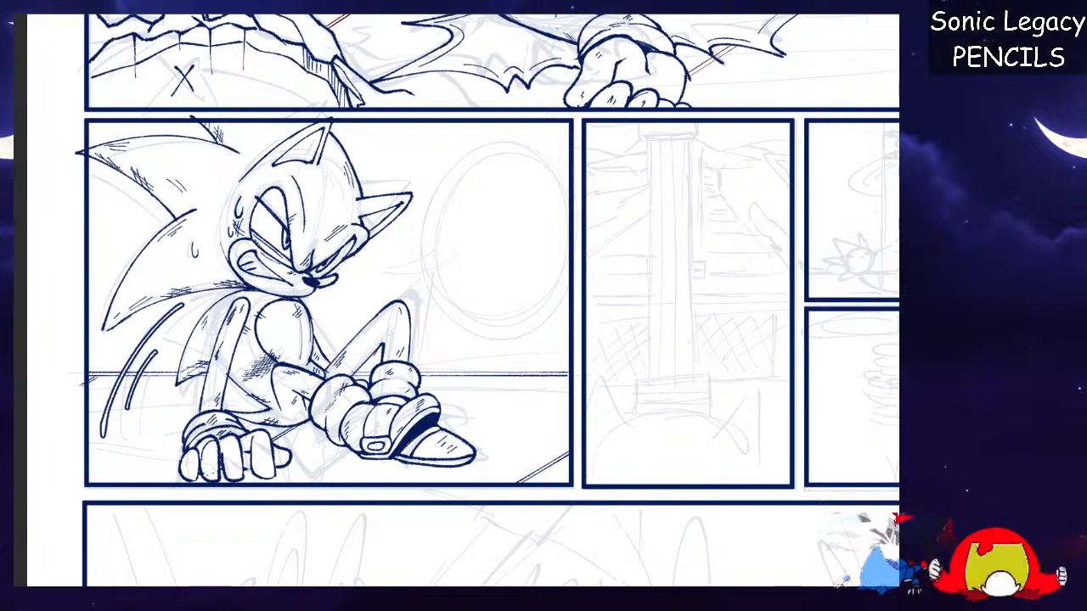
pyautogui.hscroll(1, 457, 301)
pyautogui.moveTo(457, 300); pyautogui.dragTo(544, 458)
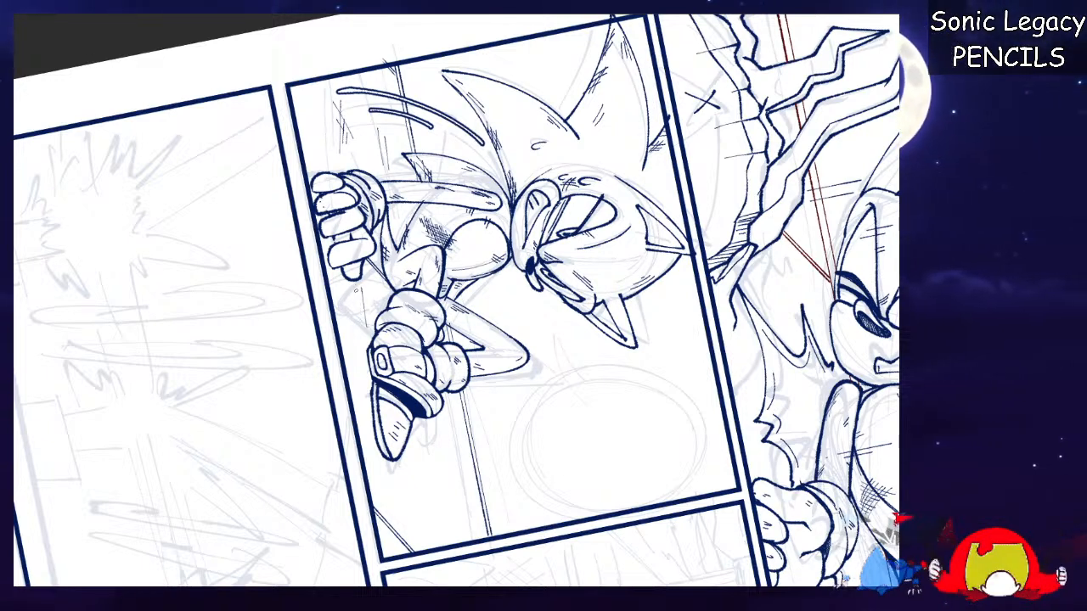
pyautogui.moveTo(458, 436); pyautogui.dragTo(460, 461)
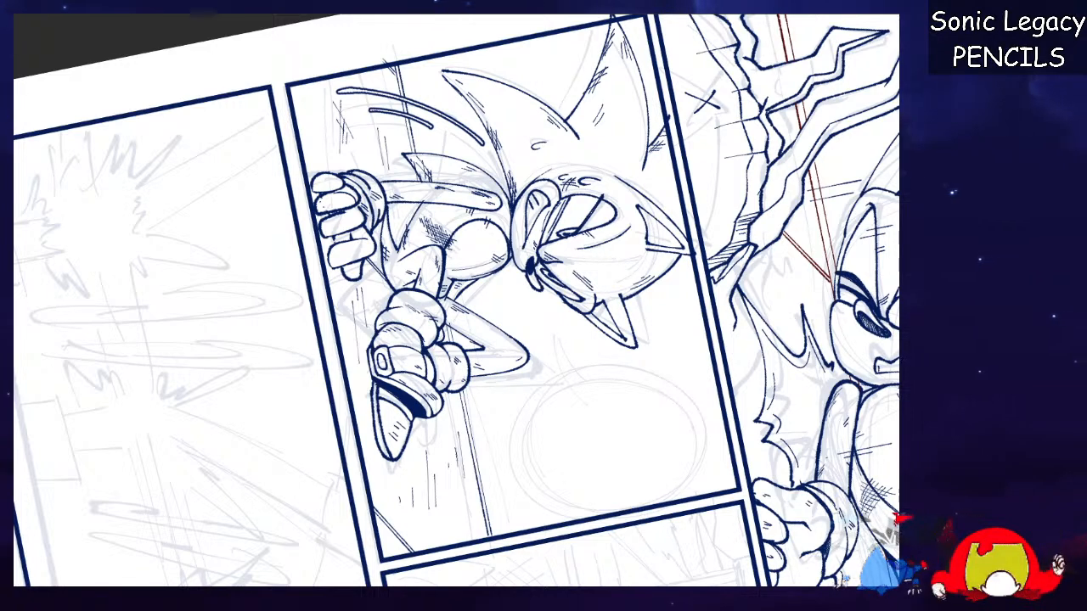
pyautogui.hscroll(-1, 457, 301)
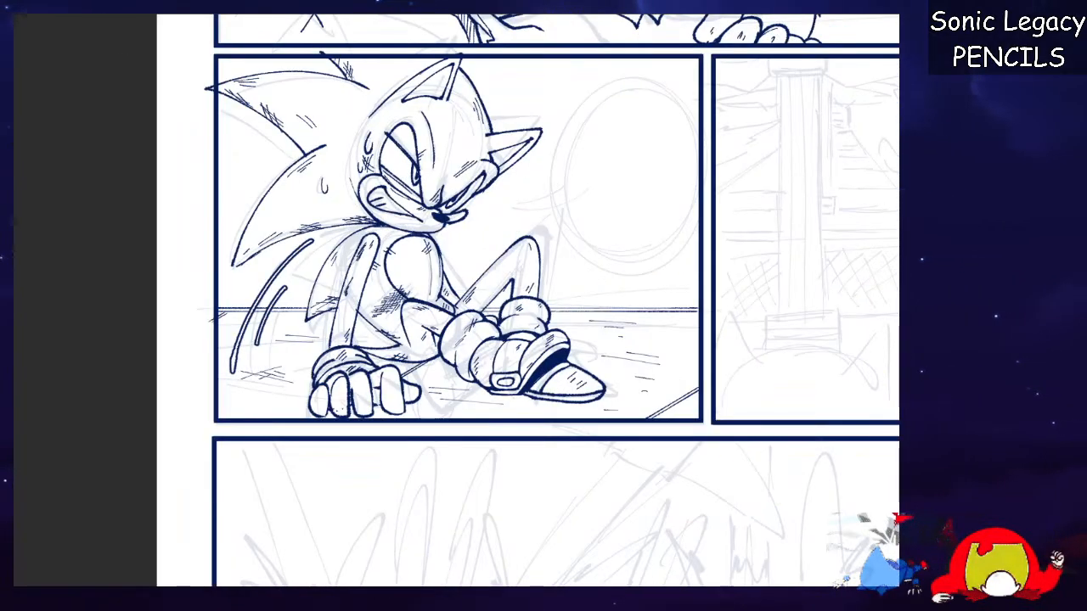
# Set up a perspective ruler converging beside the sketched pillar in the narrow middle panel and draw two closely spaced horizontal lines across that panel.
pyautogui.scroll(5, 456, 301)
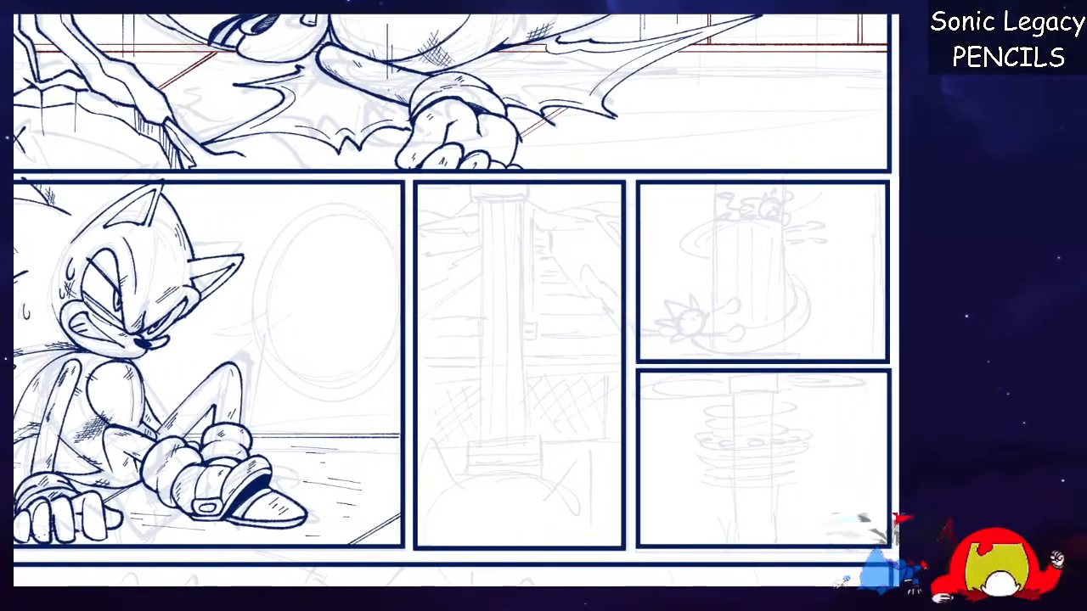
pyautogui.moveTo(514, 301); pyautogui.dragTo(400, 302)
pyautogui.moveTo(442, 569); pyautogui.dragTo(515, 26)
pyautogui.moveTo(515, 82); pyautogui.dragTo(431, 375)
pyautogui.moveTo(431, 271); pyautogui.dragTo(445, 496)
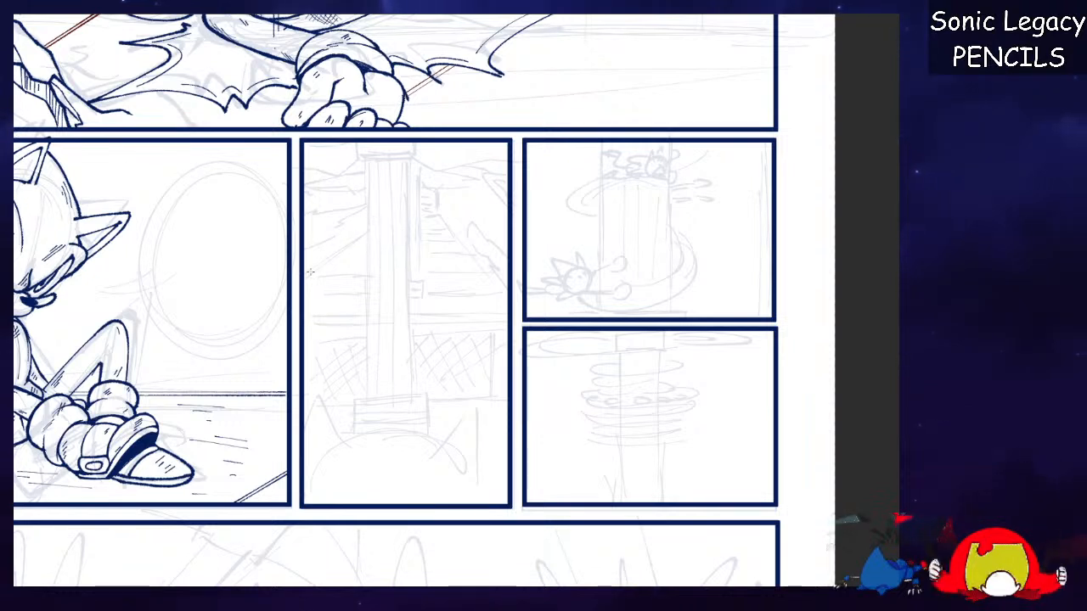
pyautogui.moveTo(299, 300); pyautogui.dragTo(457, 133)
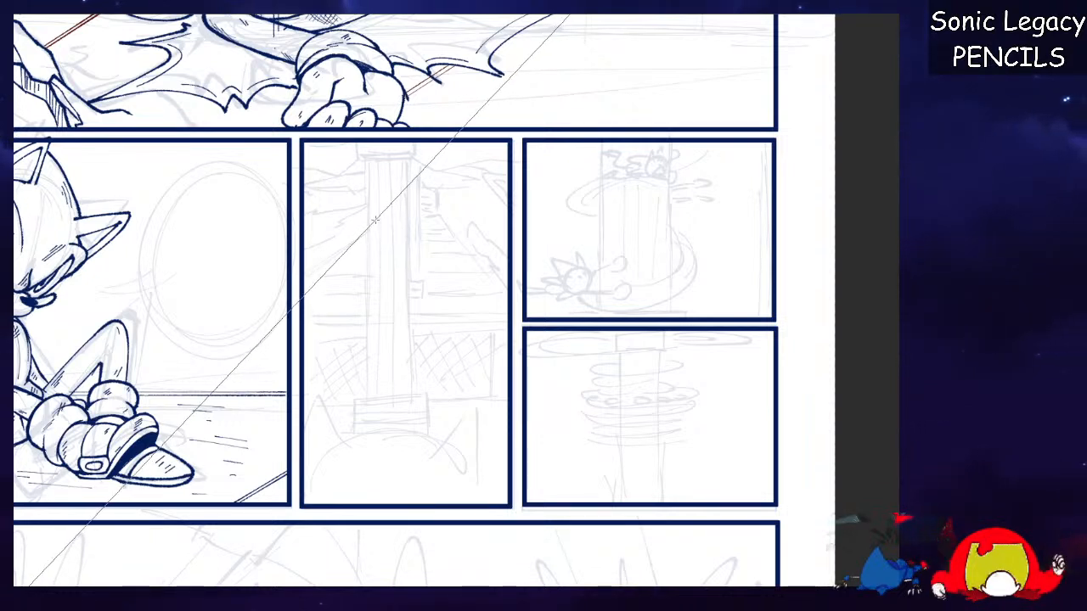
pyautogui.moveTo(518, 303); pyautogui.dragTo(476, 253)
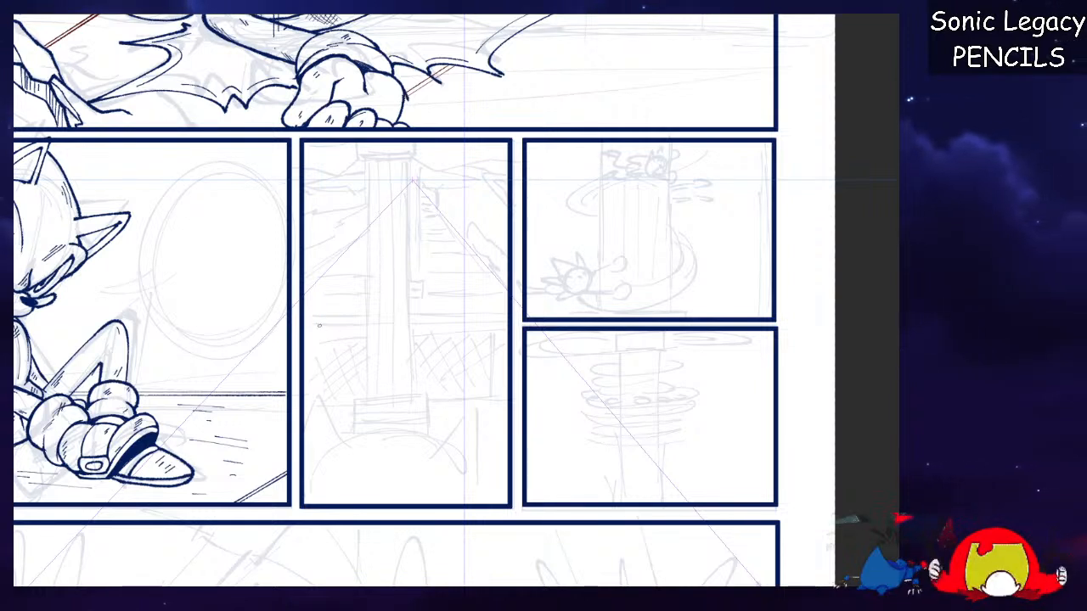
pyautogui.moveTo(303, 317); pyautogui.dragTo(508, 317)
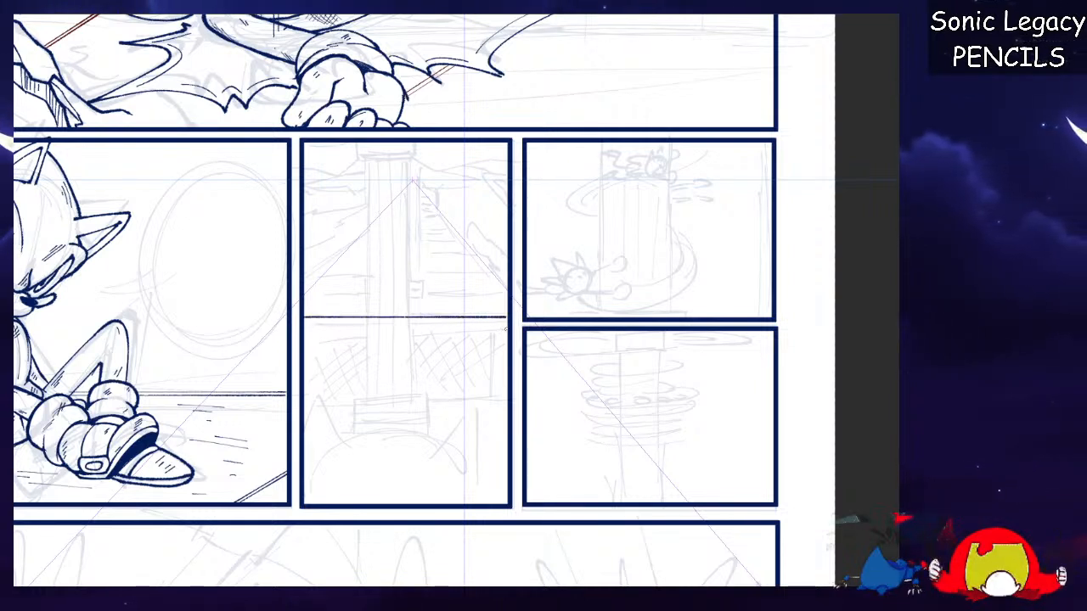
pyautogui.moveTo(305, 322); pyautogui.dragTo(508, 322)
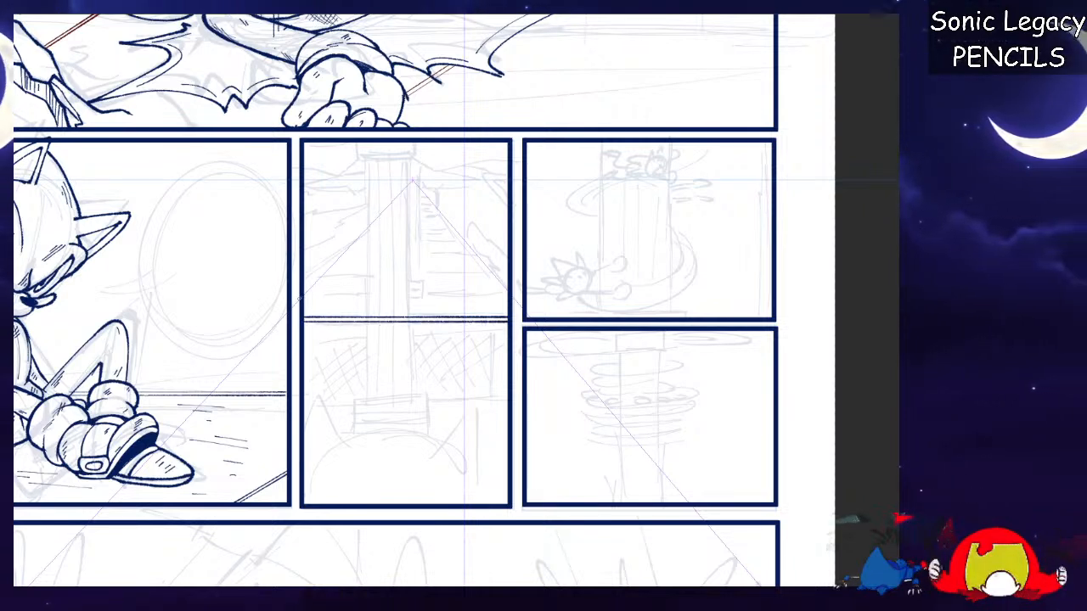
pyautogui.moveTo(303, 280); pyautogui.dragTo(401, 193)
pyautogui.moveTo(508, 289)
pyautogui.mouseDown()
pyautogui.moveTo(417, 192)
pyautogui.moveTo(433, 142)
pyautogui.mouseUp()
pyautogui.hotkey('ctrl', 'z')
pyautogui.scroll(1, 461, 293)
pyautogui.scroll(1, 459, 297)
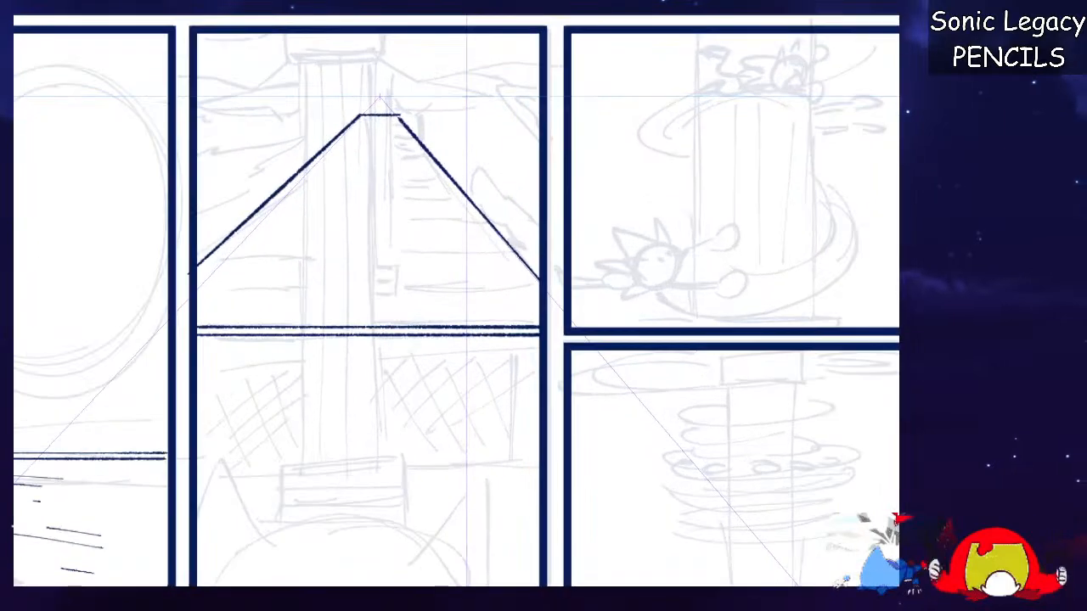
pyautogui.scroll(2, 405, 180)
pyautogui.hotkey('ctrl', 'z')
pyautogui.hotkey('ctrl', 'z')
pyautogui.hotkey('ctrl', 'z')
# Draw two diagonal lines from the narrow panel's side borders, converging toward the vanishing point near the pillar's top.
pyautogui.moveTo(198, 311)
pyautogui.mouseDown()
pyautogui.moveTo(315, 204)
pyautogui.moveTo(364, 176)
pyautogui.mouseUp()
pyautogui.moveTo(538, 326); pyautogui.dragTo(417, 187)
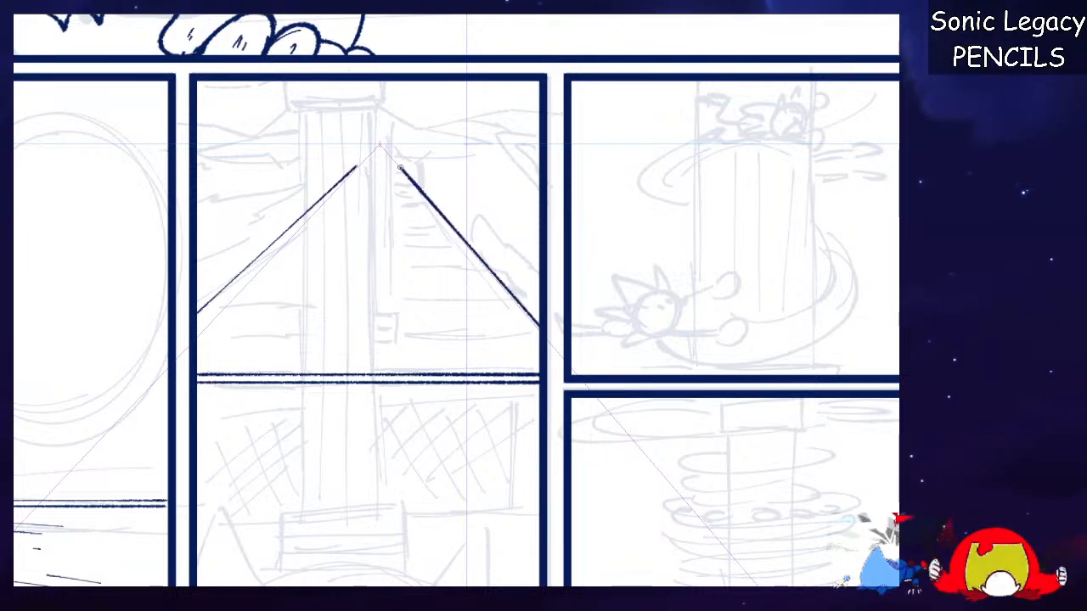
# Draw a small upright block joining the upper ends of the two diagonals and double each diagonal with a second converging line.
pyautogui.moveTo(387, 166); pyautogui.dragTo(399, 167)
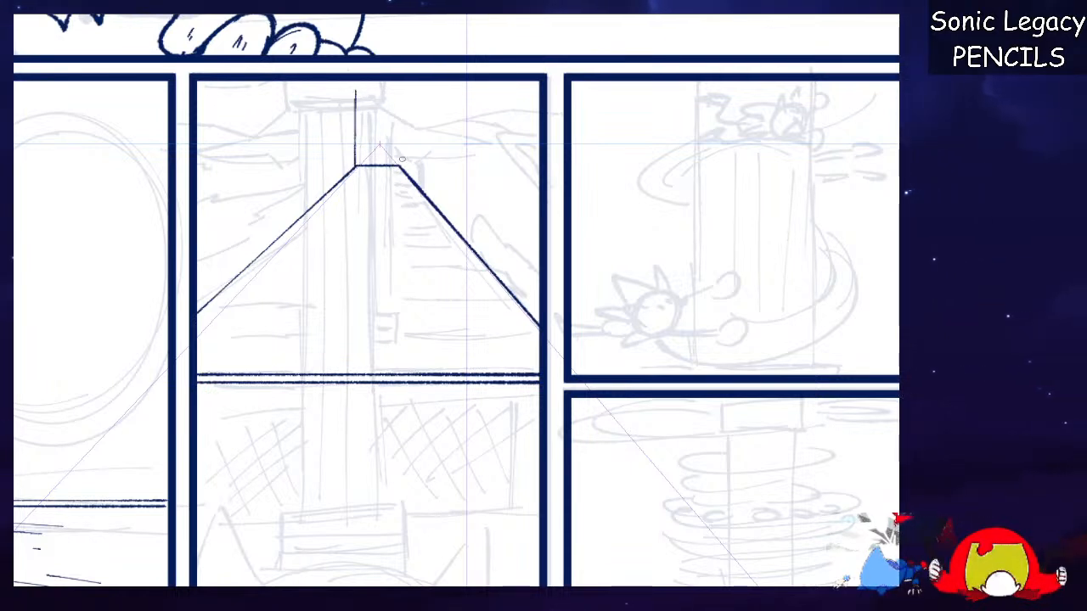
pyautogui.moveTo(399, 165); pyautogui.dragTo(400, 96)
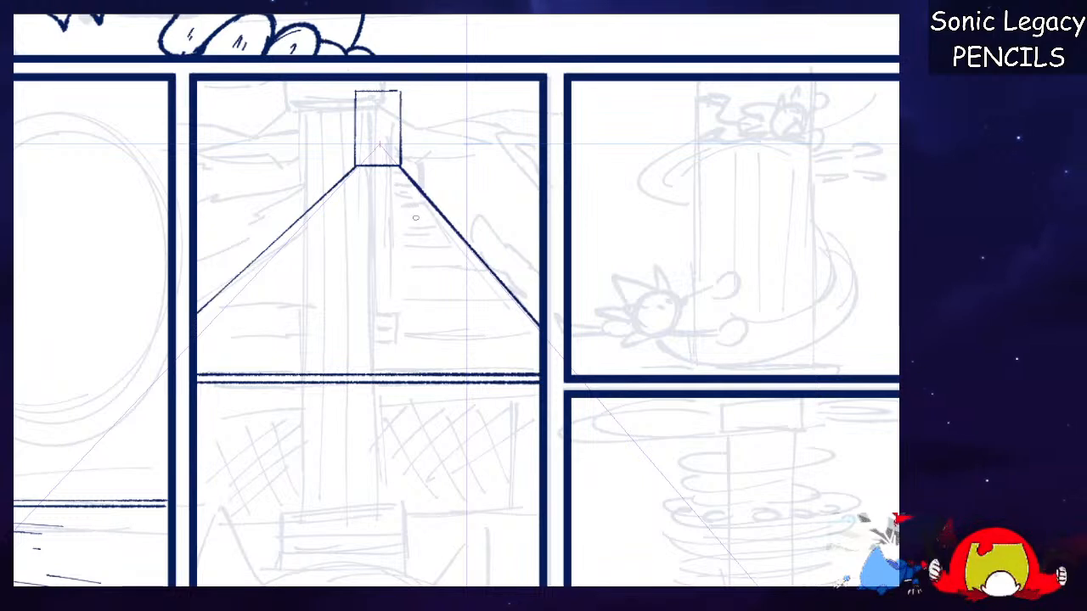
pyautogui.moveTo(357, 170); pyautogui.dragTo(214, 329)
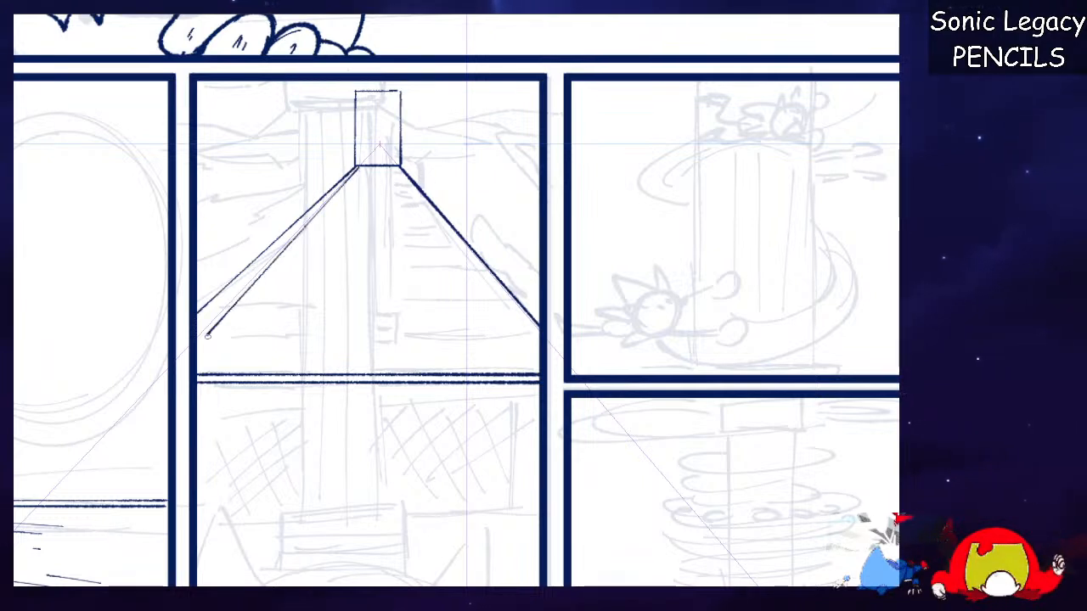
pyautogui.hotkey('ctrl', 'z')
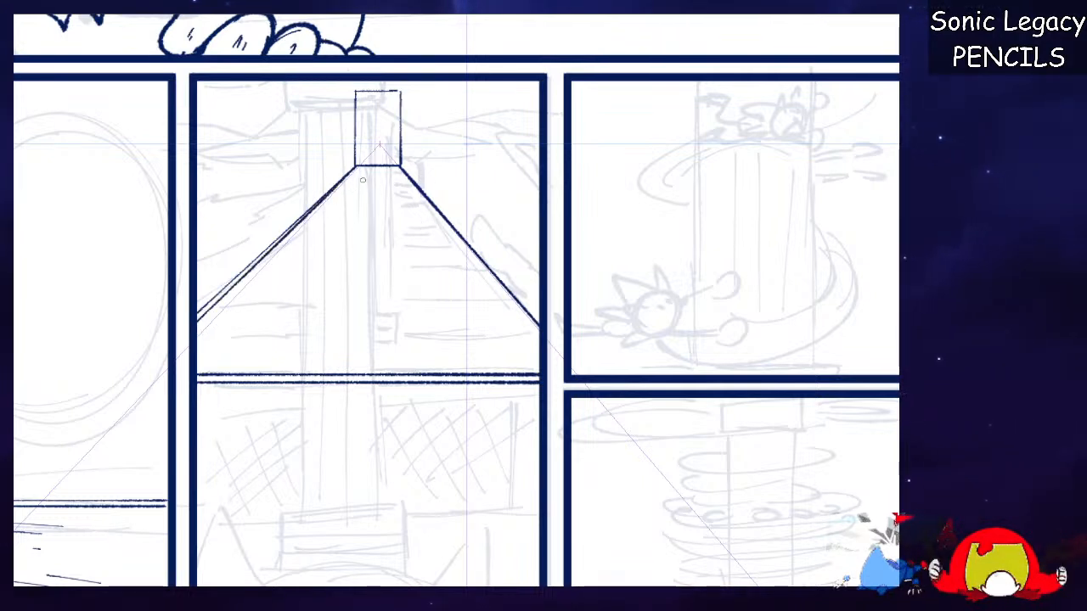
pyautogui.moveTo(541, 343); pyautogui.dragTo(400, 184)
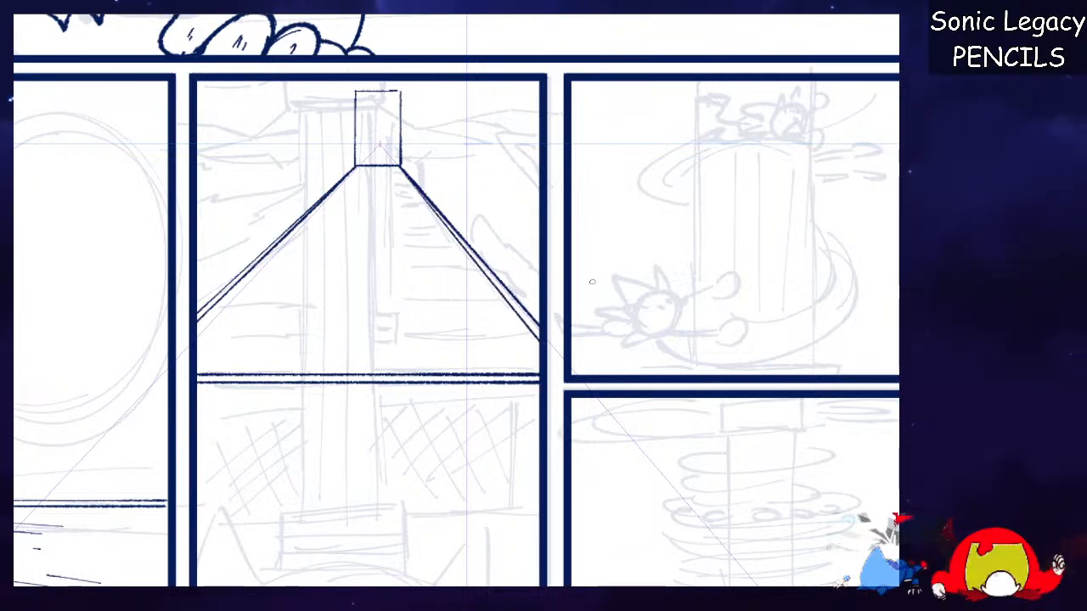
# Add a narrow side plate and a small bolt to each side of the block, plus vertical shading lines on its face.
pyautogui.moveTo(406, 104); pyautogui.dragTo(406, 147)
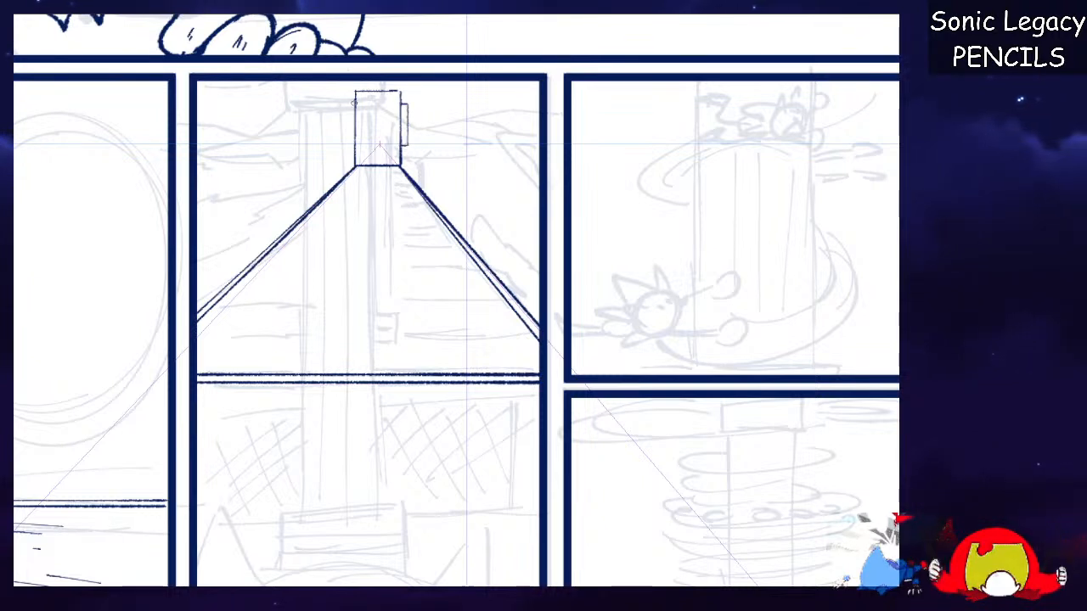
pyautogui.moveTo(350, 104); pyautogui.dragTo(349, 147)
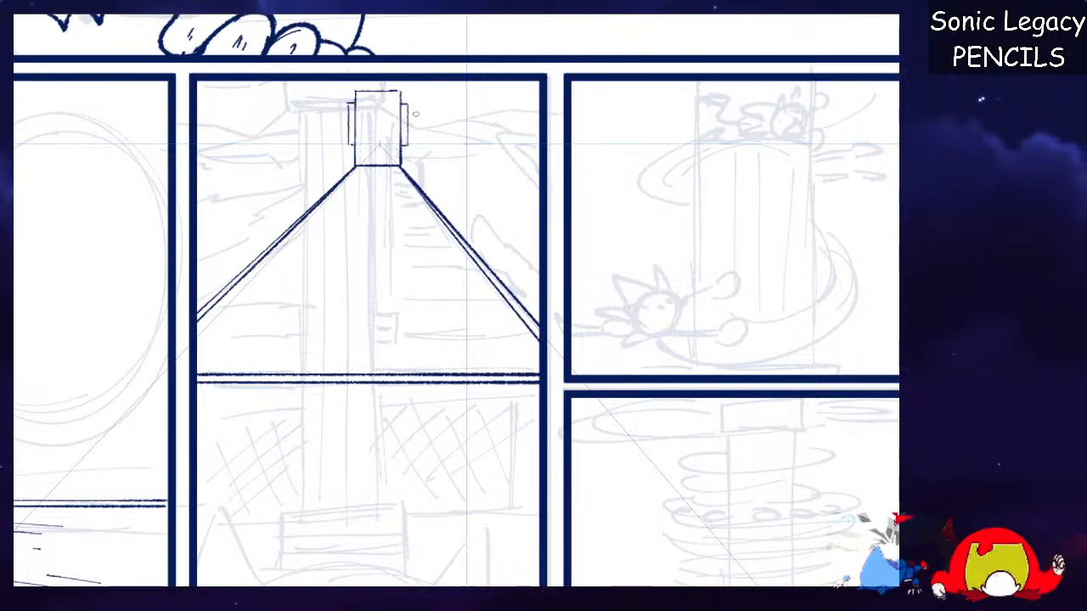
pyautogui.moveTo(411, 116); pyautogui.dragTo(420, 129)
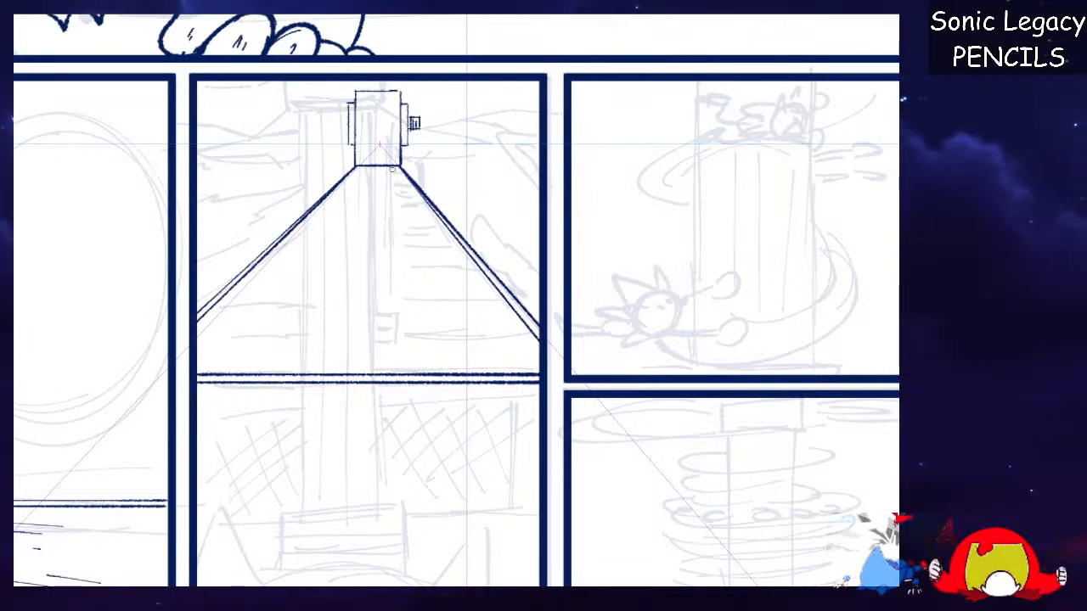
pyautogui.moveTo(348, 119); pyautogui.dragTo(342, 119)
pyautogui.moveTo(342, 119); pyautogui.dragTo(349, 130)
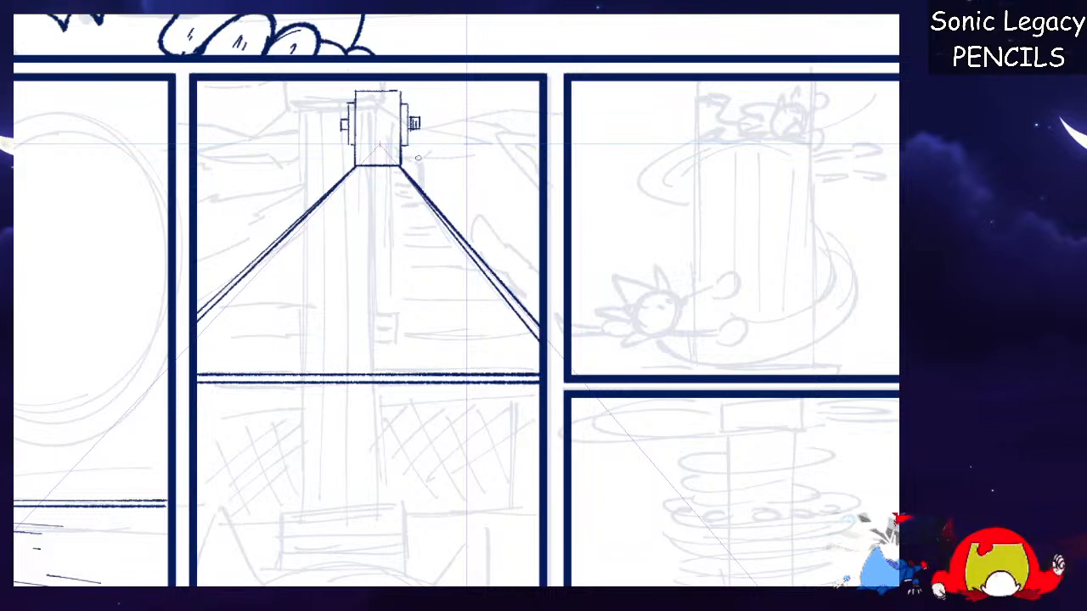
pyautogui.moveTo(397, 95); pyautogui.dragTo(397, 153)
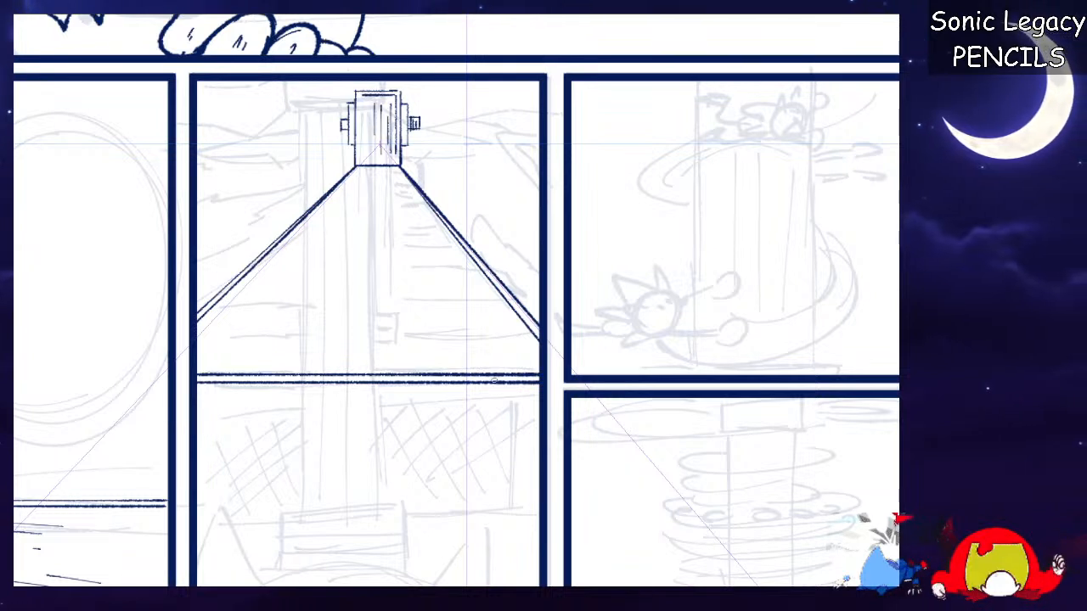
# Draw doubled horizontal crosspieces between the two diagonals, spaced progressively closer toward the block.
pyautogui.moveTo(207, 312); pyautogui.dragTo(514, 312)
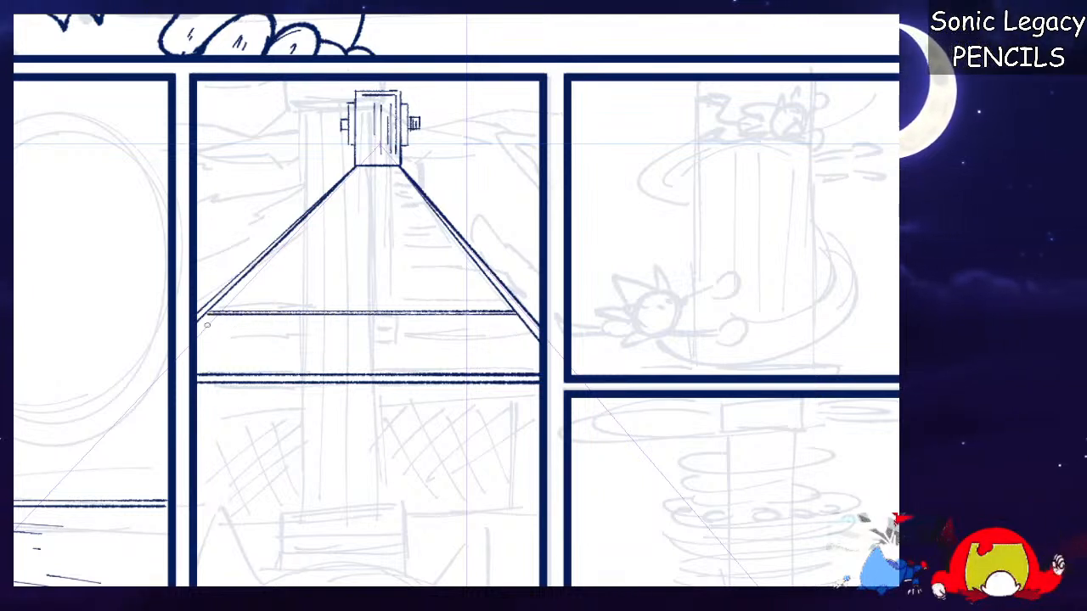
pyautogui.moveTo(246, 275)
pyautogui.mouseDown()
pyautogui.moveTo(485, 274)
pyautogui.moveTo(268, 270)
pyautogui.moveTo(380, 264)
pyautogui.mouseUp()
pyautogui.hotkey('ctrl', 'z')
pyautogui.hotkey('ctrl', 'z')
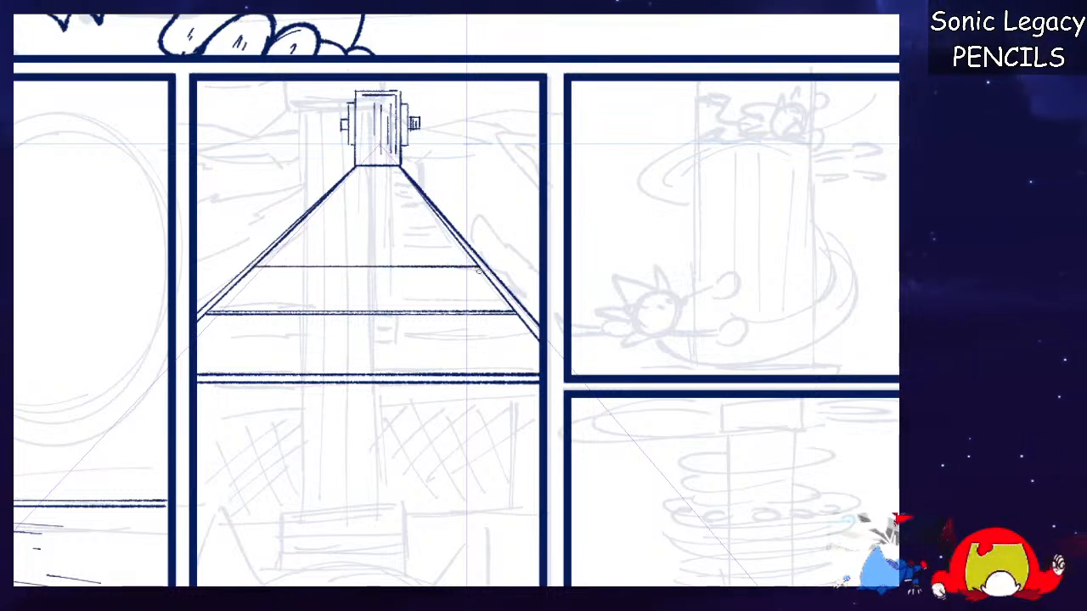
pyautogui.moveTo(255, 265); pyautogui.dragTo(470, 268)
pyautogui.moveTo(292, 230); pyautogui.dragTo(448, 231)
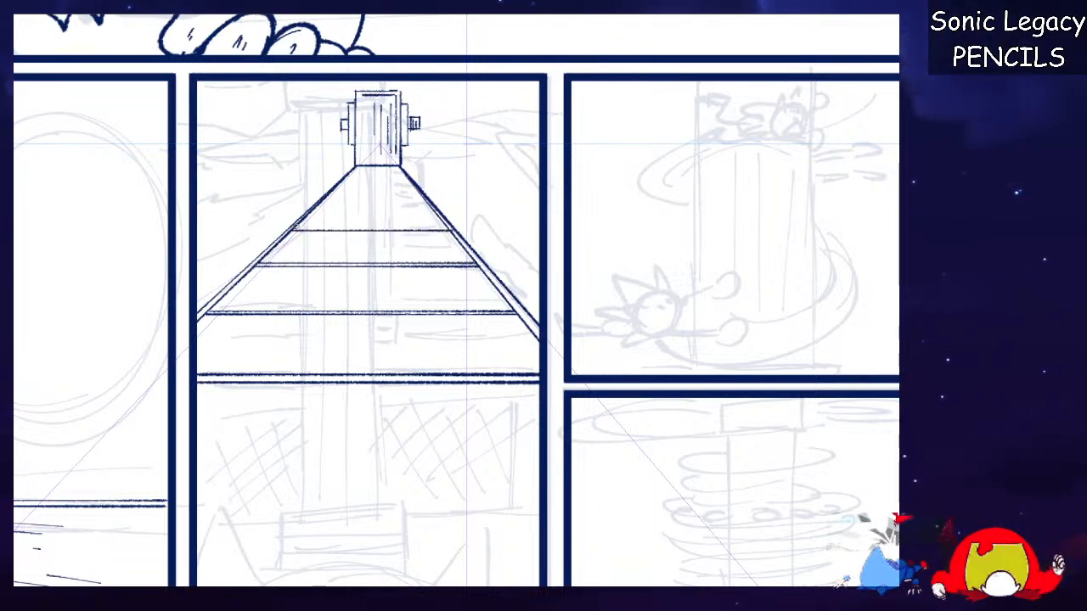
pyautogui.moveTo(300, 229); pyautogui.dragTo(417, 235)
pyautogui.hotkey('ctrl', 'z')
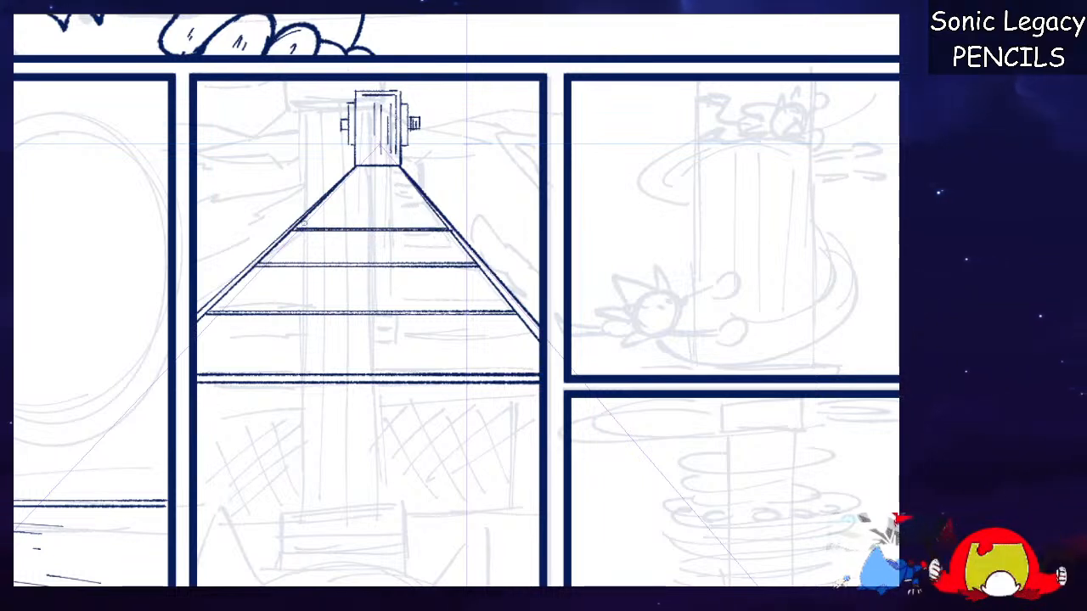
pyautogui.moveTo(404, 211); pyautogui.dragTo(424, 215)
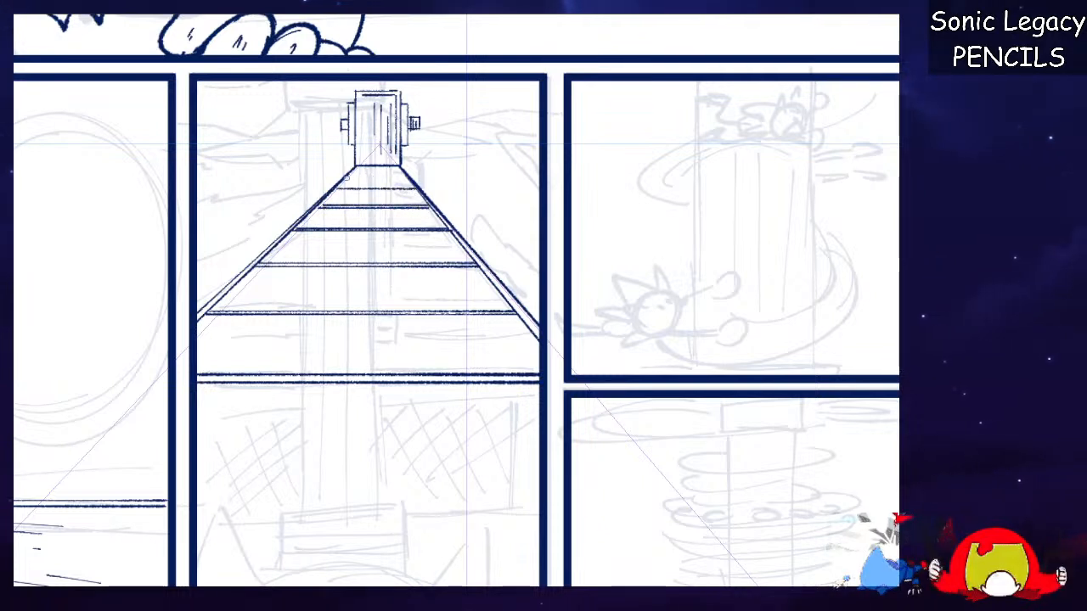
pyautogui.moveTo(373, 177); pyautogui.dragTo(407, 181)
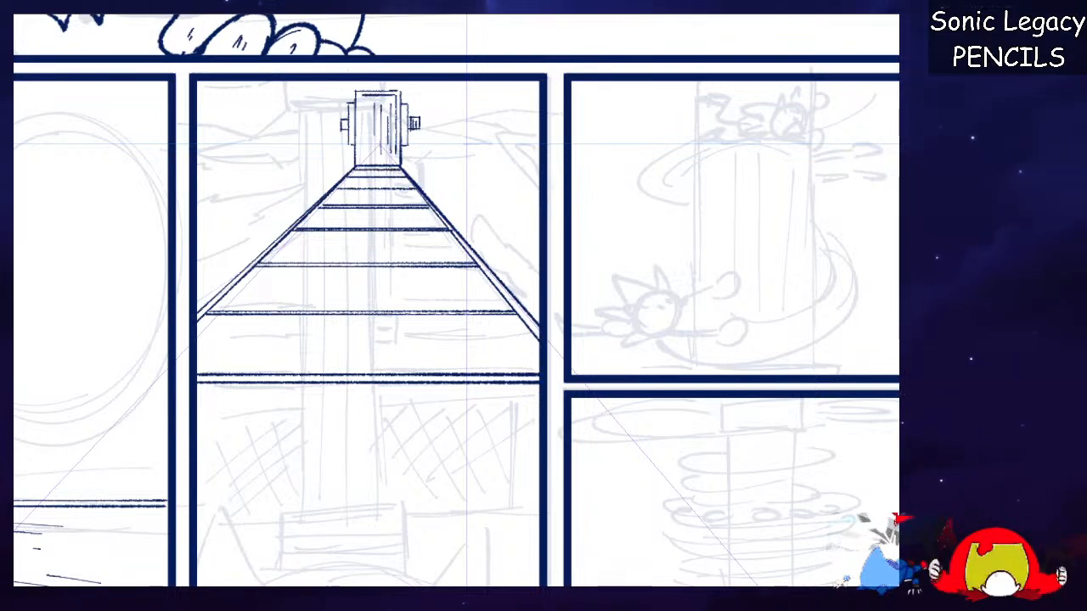
# Draw two horizontal lines across the narrow middle panel to mark the upper and lower edges of the sketched mesh fence.
pyautogui.scroll(-3, 592, 221)
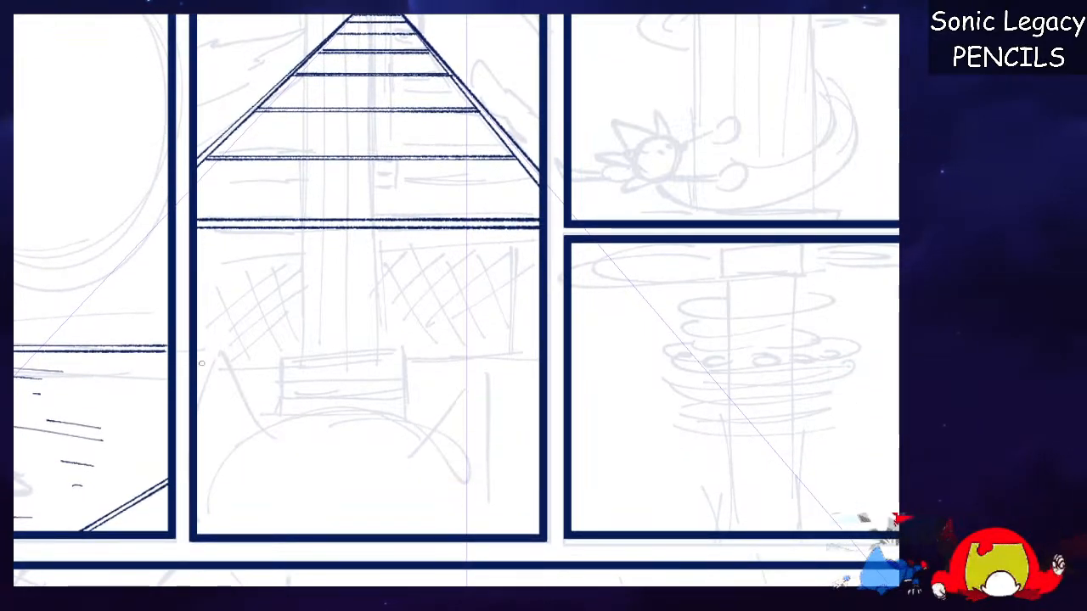
pyautogui.moveTo(197, 360); pyautogui.dragTo(541, 368)
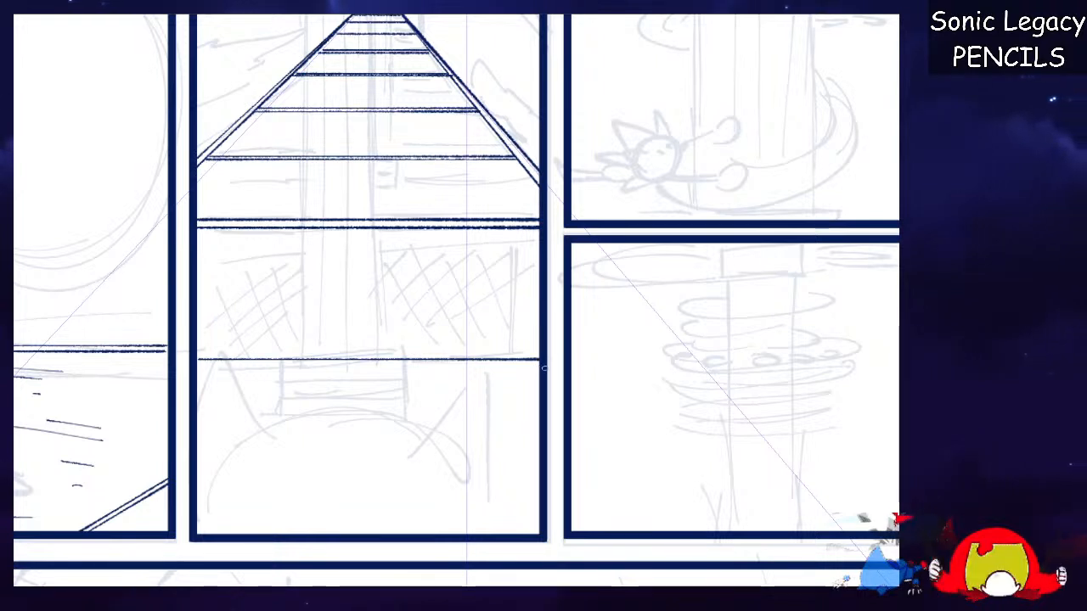
pyautogui.moveTo(197, 241); pyautogui.dragTo(540, 243)
pyautogui.moveTo(197, 359); pyautogui.dragTo(540, 359)
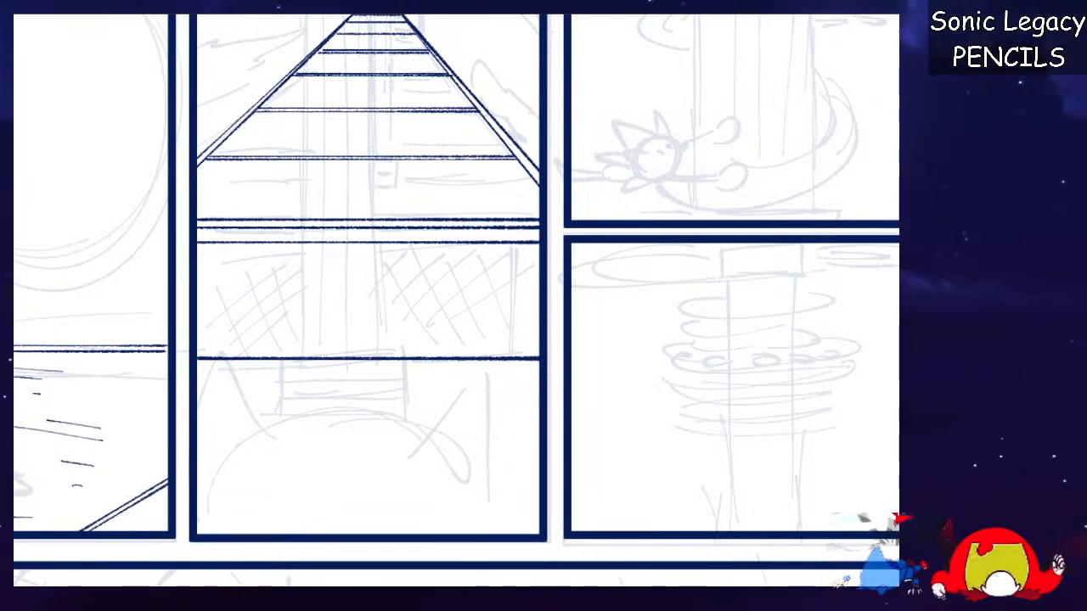
pyautogui.moveTo(286, 221); pyautogui.dragTo(487, 393)
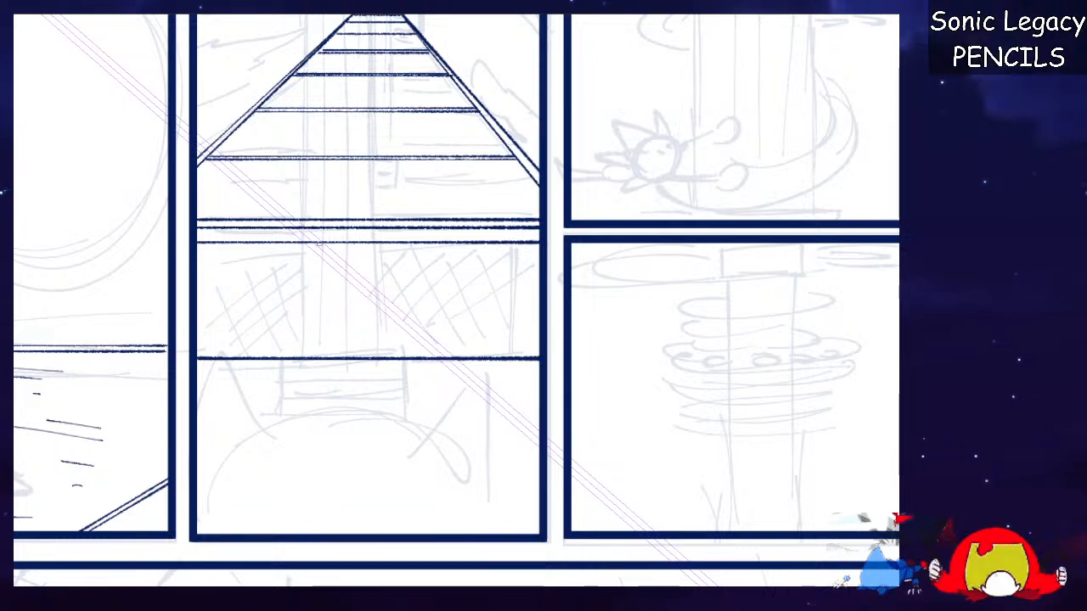
pyautogui.moveTo(311, 243); pyautogui.dragTo(450, 361)
pyautogui.hotkey('ctrl', 'z')
pyautogui.moveTo(316, 242); pyautogui.dragTo(449, 357)
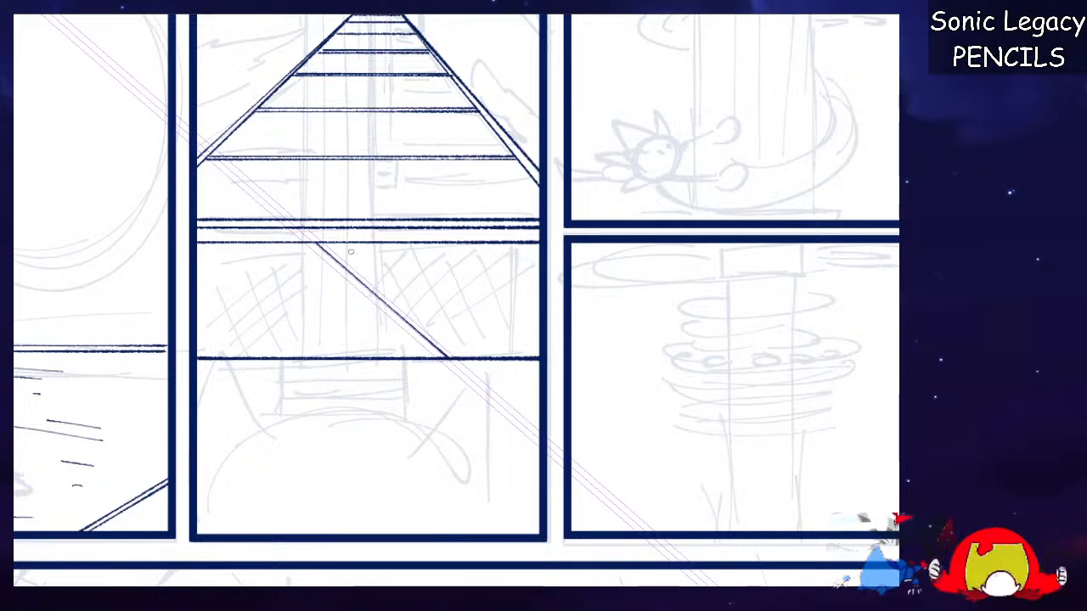
pyautogui.moveTo(333, 243); pyautogui.dragTo(463, 357)
pyautogui.hotkey('ctrl', 'z')
pyautogui.hotkey('ctrl', 'z')
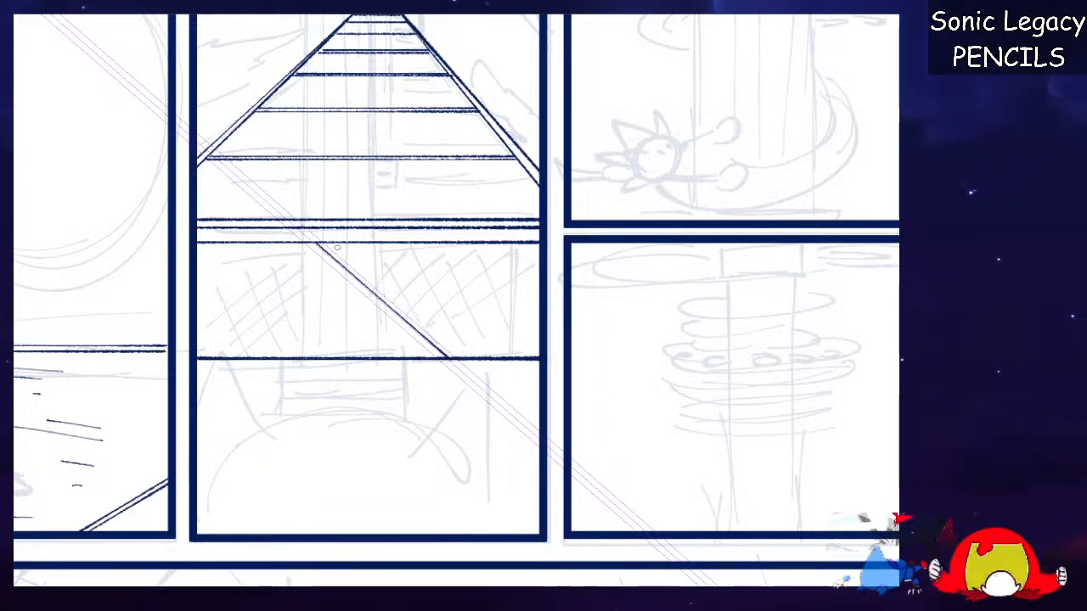
pyautogui.hotkey('ctrl', 'z')
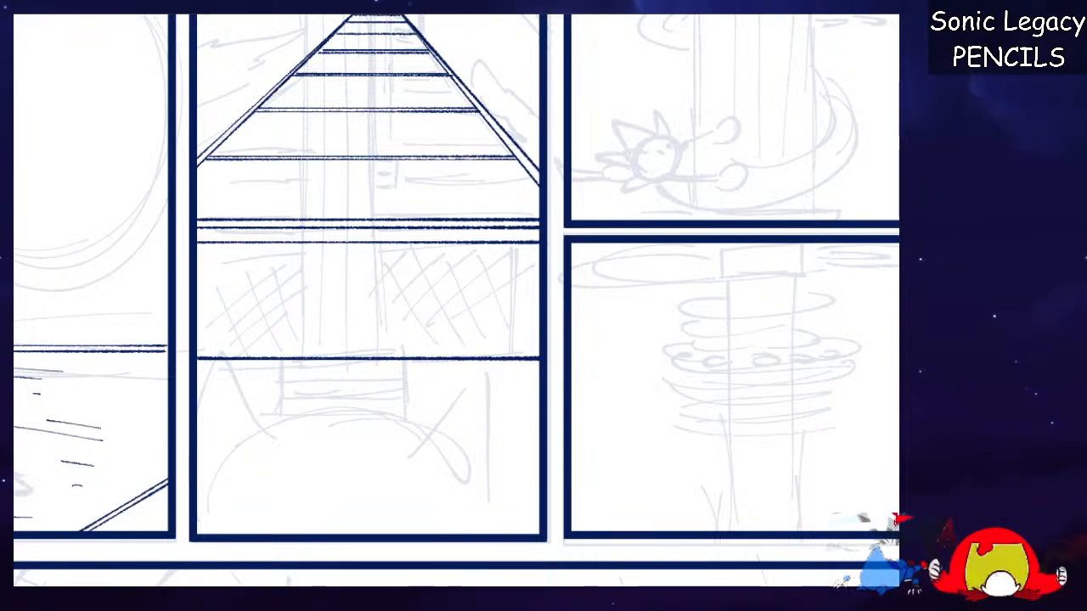
# Select the band between the two fence lines and fill it with crossed diagonal lines as a wire mesh.
pyautogui.moveTo(195, 242); pyautogui.dragTo(544, 360)
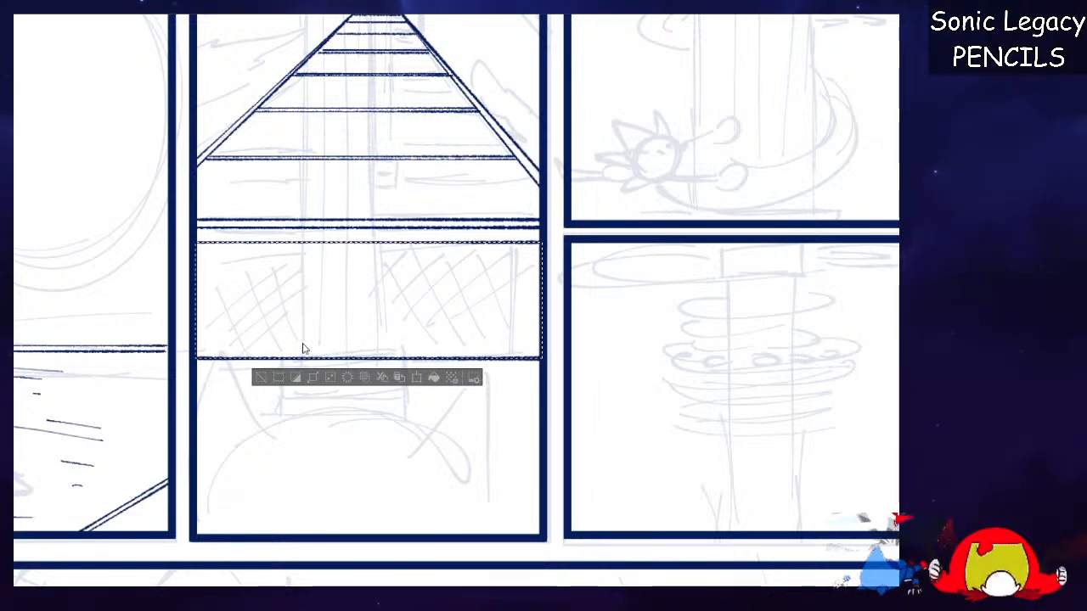
pyautogui.click(464, 312)
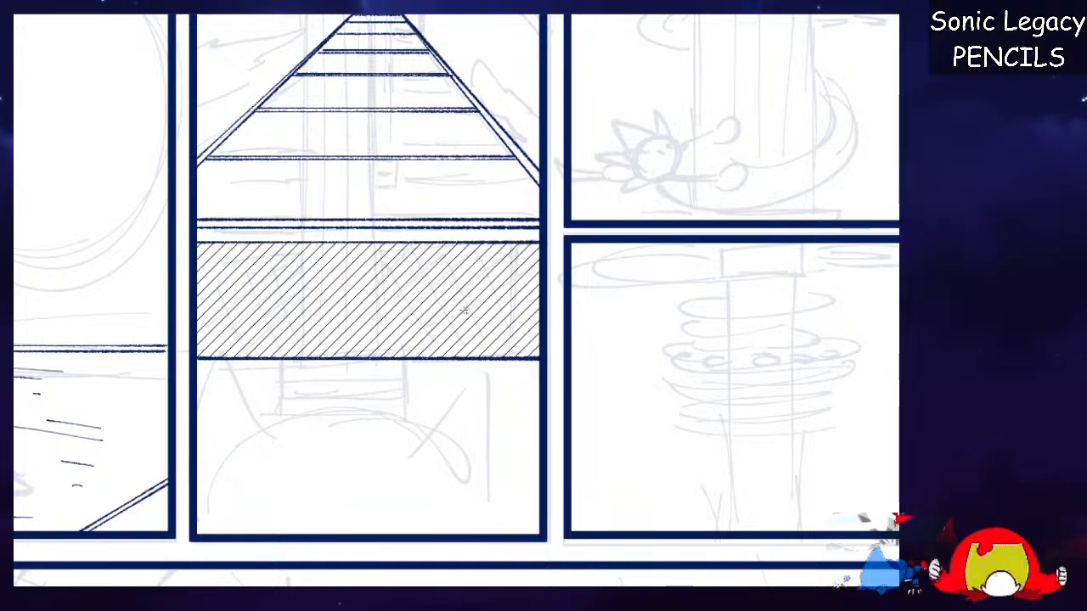
pyautogui.hotkey('ctrl', 'v')
pyautogui.hotkey('ctrl', 'v')
pyautogui.hotkey('ctrl', 'v')
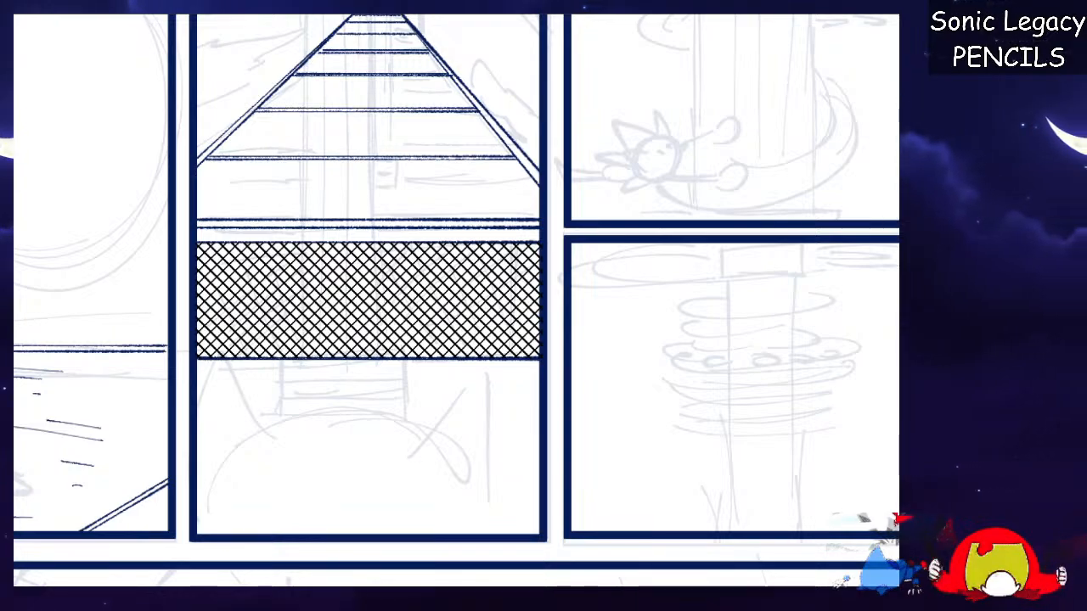
# Select the mesh band and lighten its crossed black lines to a thinner grey mesh.
pyautogui.scroll(-8, 459, 302)
pyautogui.scroll(12, 460, 301)
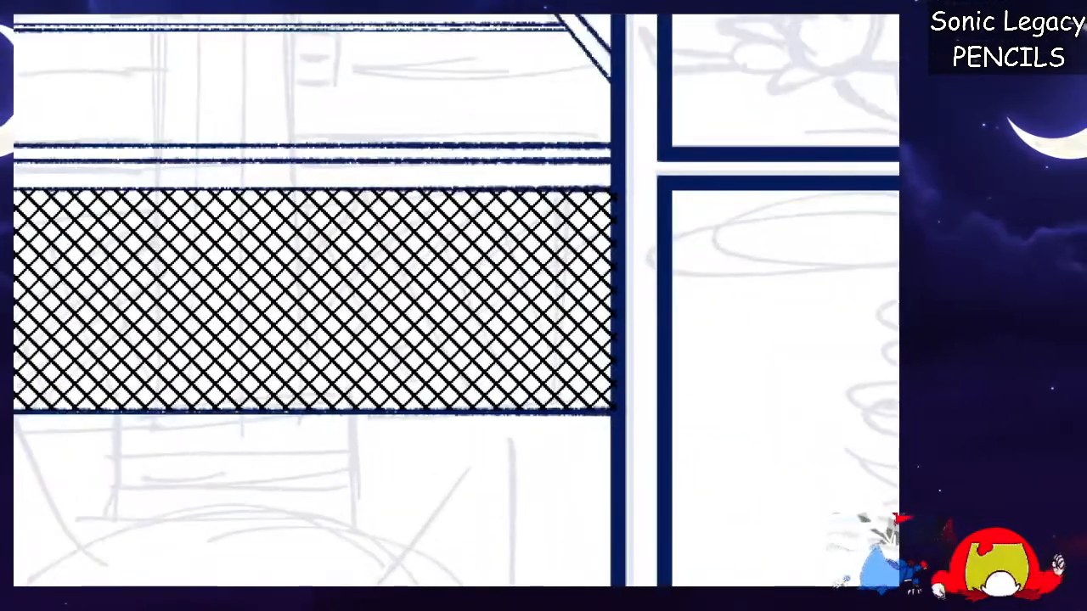
pyautogui.scroll(-3, 418, 306)
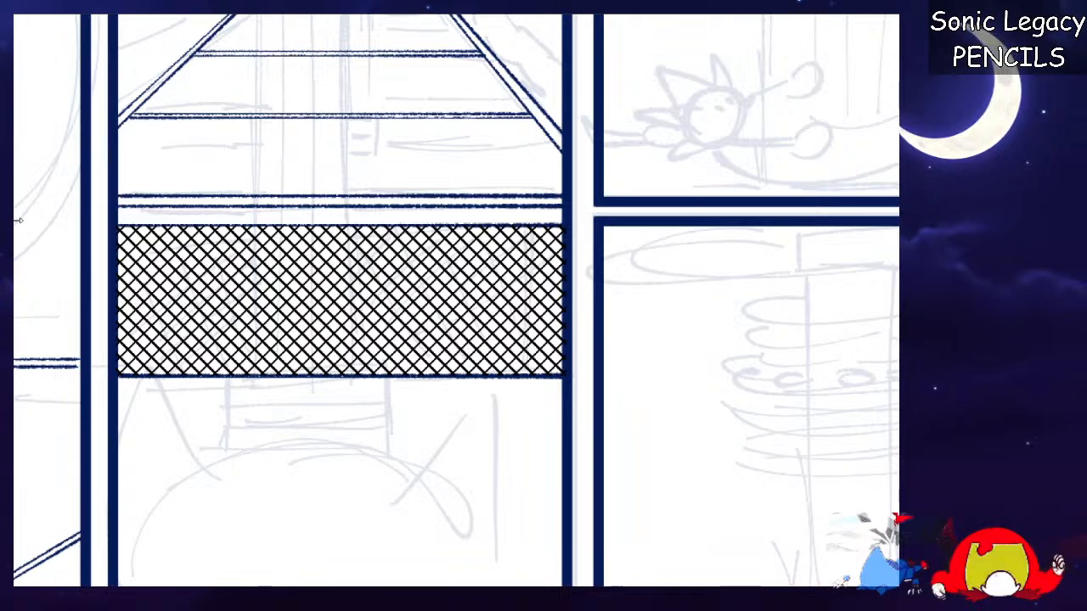
pyautogui.moveTo(117, 231)
pyautogui.mouseDown()
pyautogui.moveTo(407, 348)
pyautogui.moveTo(571, 372)
pyautogui.mouseUp()
pyautogui.press('Delete')
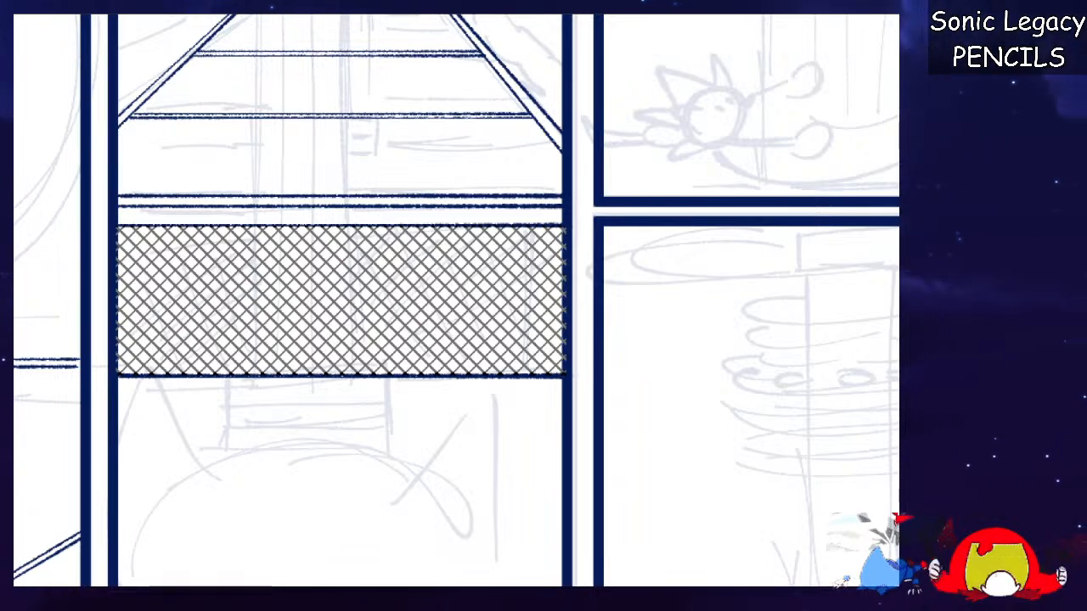
pyautogui.hotkey('ctrl', ',')
pyautogui.hotkey('ctrl', ',')
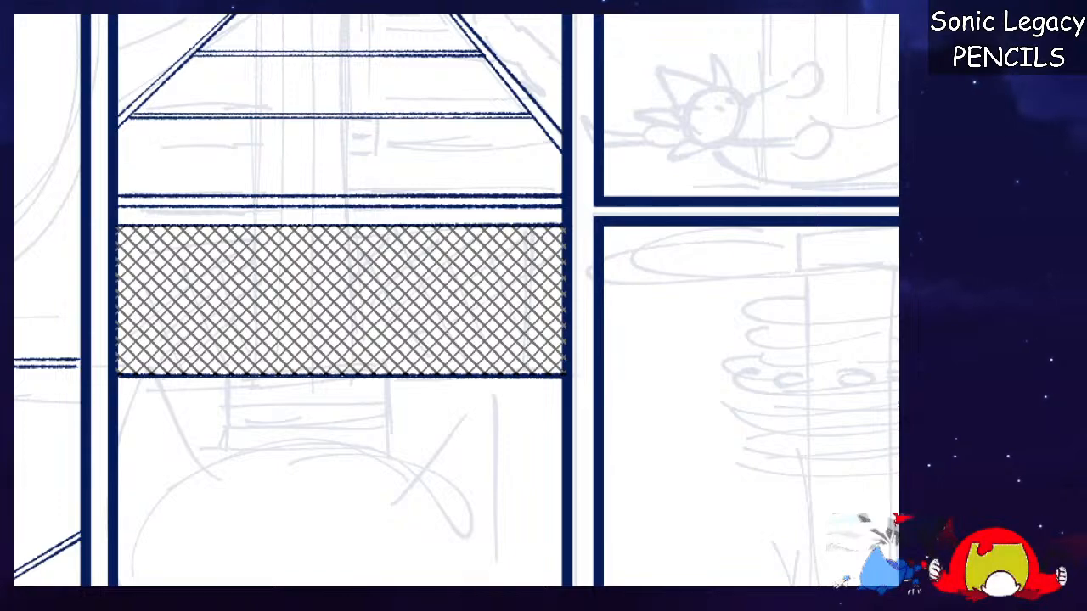
# Outline the distant ridge, jagged cliffs and rough rocky bank along the right side of the tapering structure, redoing the lower cliff contour.
pyautogui.scroll(-6, 459, 296)
pyautogui.moveTo(459, 297)
pyautogui.mouseDown()
pyautogui.moveTo(478, 445)
pyautogui.moveTo(479, 398)
pyautogui.mouseUp()
pyautogui.scroll(-3, 461, 301)
pyautogui.scroll(5, 460, 300)
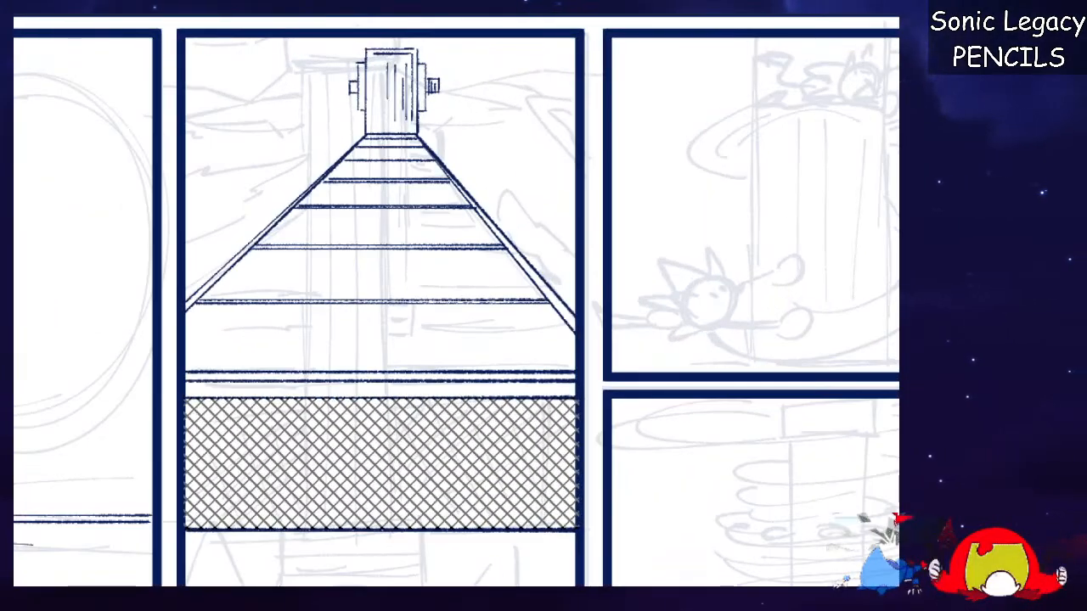
pyautogui.scroll(4, 457, 301)
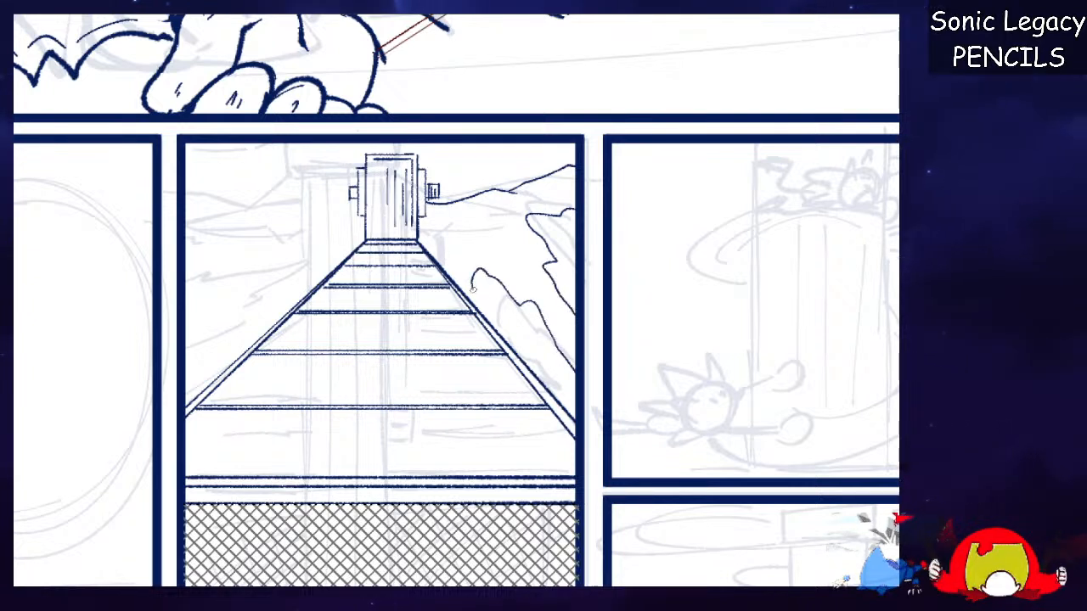
pyautogui.hotkey('ctrl', 'z')
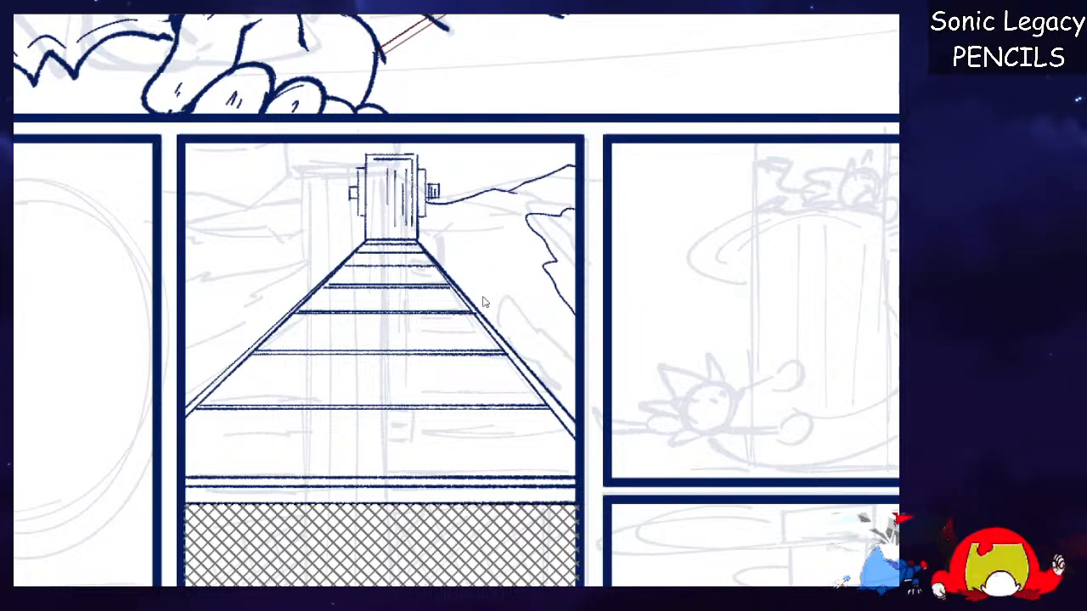
pyautogui.moveTo(545, 303); pyautogui.dragTo(574, 314)
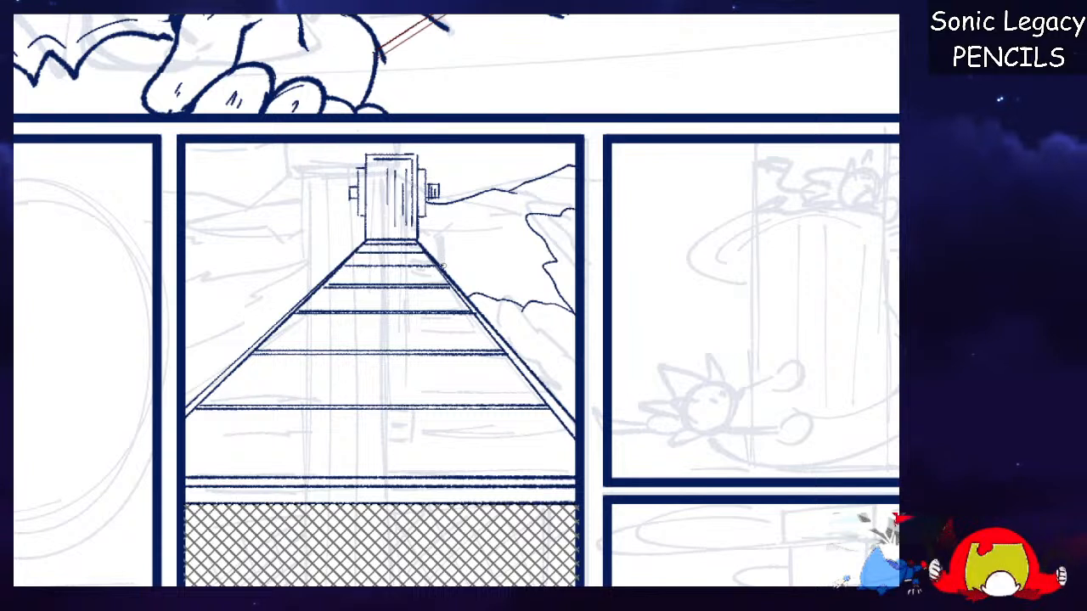
pyautogui.moveTo(464, 280); pyautogui.dragTo(518, 273)
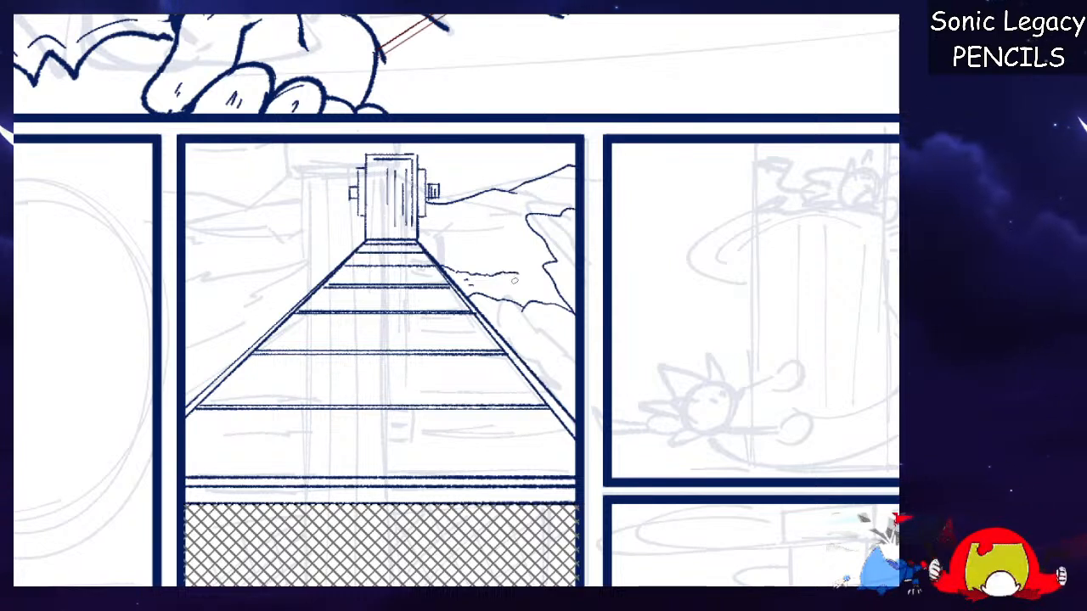
pyautogui.moveTo(508, 281)
pyautogui.mouseDown()
pyautogui.moveTo(556, 261)
pyautogui.moveTo(531, 288)
pyautogui.moveTo(541, 289)
pyautogui.moveTo(505, 291)
pyautogui.moveTo(513, 299)
pyautogui.mouseUp()
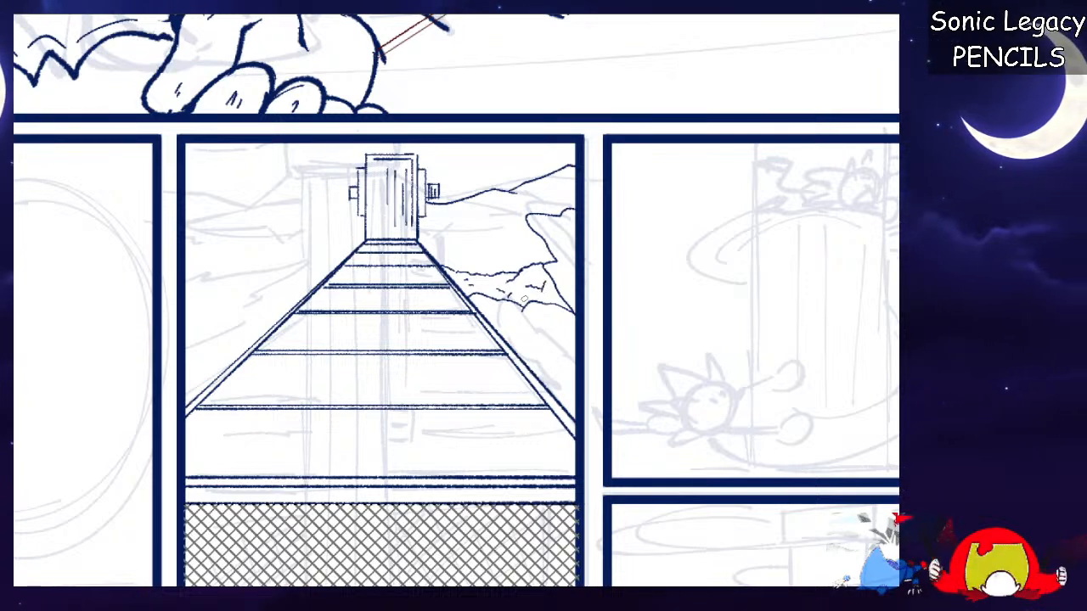
# Draw the rocky bank and layered hills on the structure's left side, undoing the surplus texture strokes on the rocks.
pyautogui.moveTo(196, 276)
pyautogui.mouseDown()
pyautogui.moveTo(304, 264)
pyautogui.moveTo(223, 363)
pyautogui.moveTo(183, 386)
pyautogui.mouseUp()
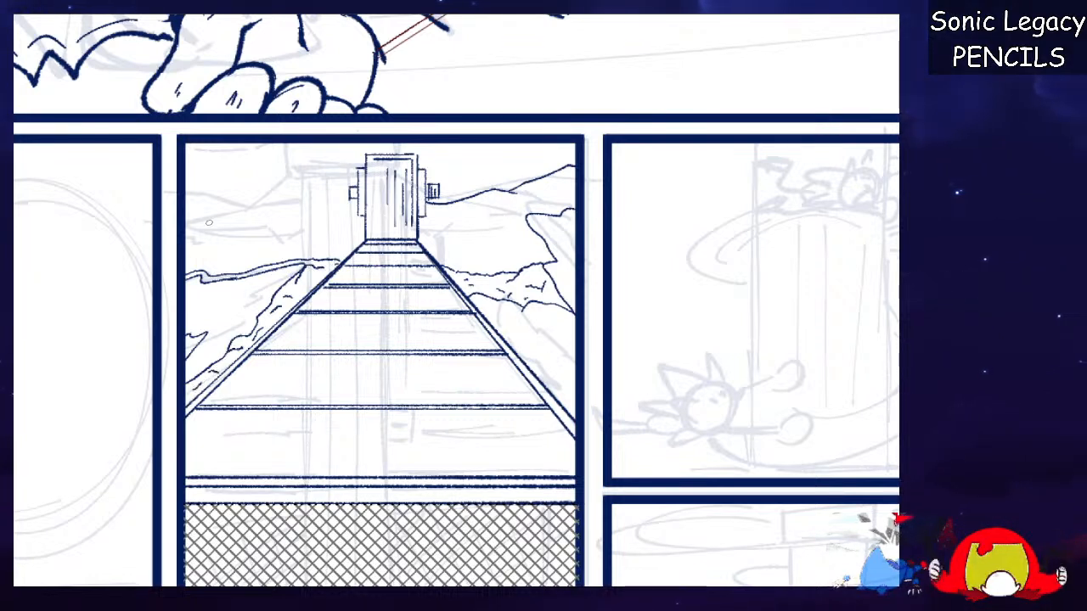
pyautogui.moveTo(185, 219); pyautogui.dragTo(211, 224)
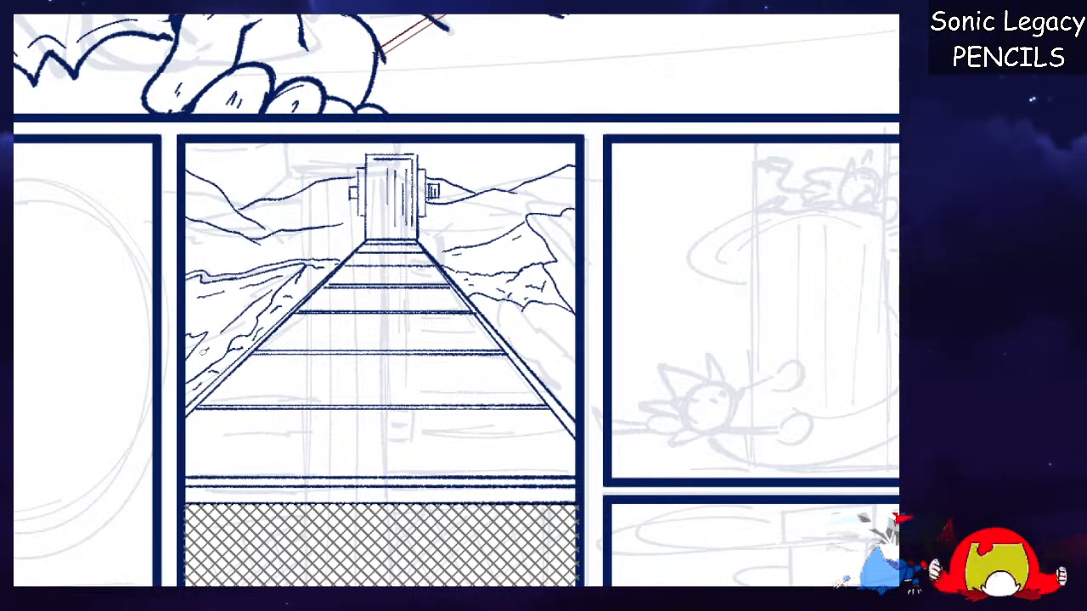
pyautogui.hotkey('ctrl', 'z')
pyautogui.hotkey('ctrl', 'z')
pyautogui.hotkey('ctrl', 'z')
pyautogui.hotkey('ctrl', 'z')
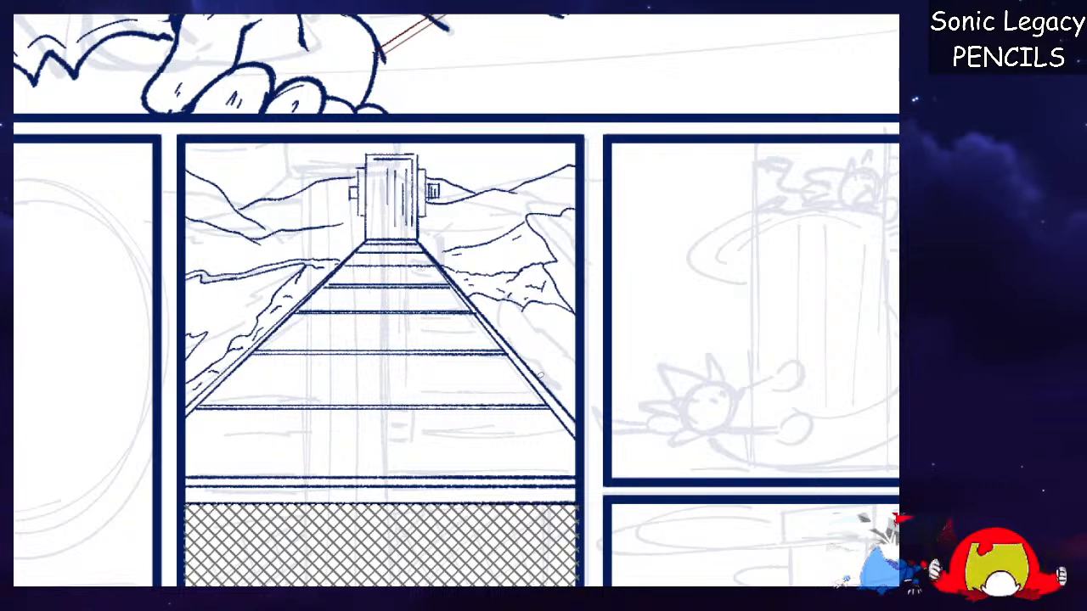
# Draw thin, flat clouds over the hills on both sides of the block.
pyautogui.moveTo(556, 160)
pyautogui.mouseDown()
pyautogui.moveTo(489, 164)
pyautogui.moveTo(524, 171)
pyautogui.mouseUp()
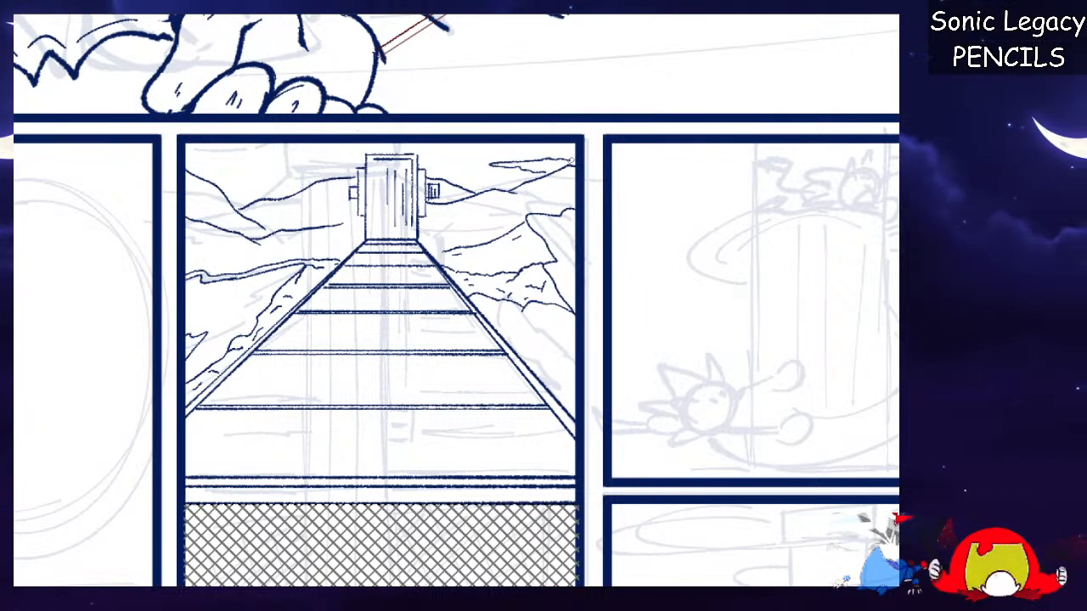
pyautogui.moveTo(268, 169)
pyautogui.mouseDown()
pyautogui.moveTo(199, 162)
pyautogui.moveTo(247, 176)
pyautogui.mouseUp()
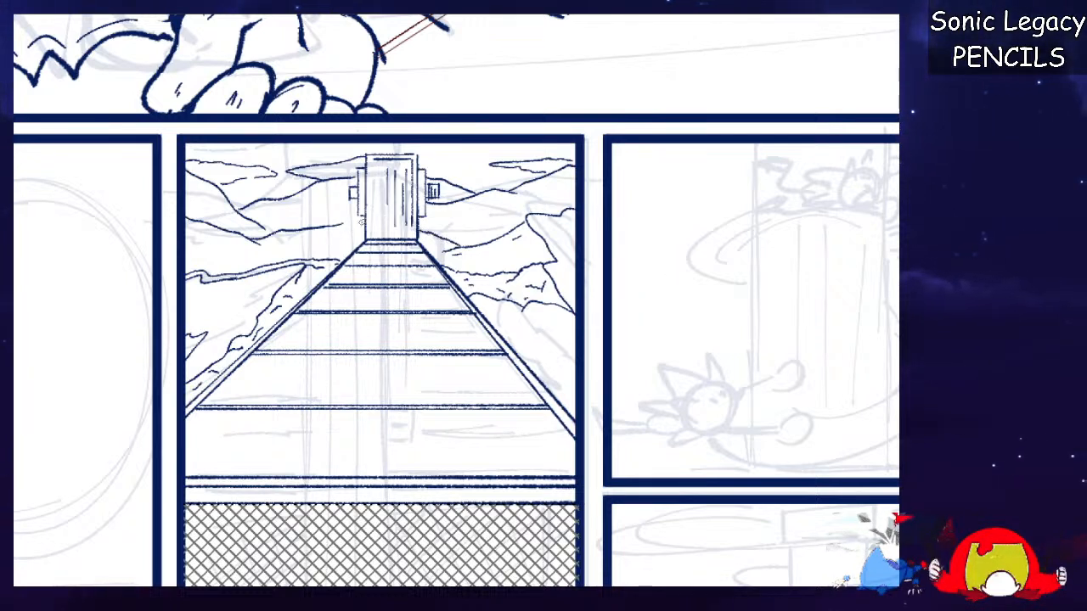
pyautogui.scroll(-3, 456, 301)
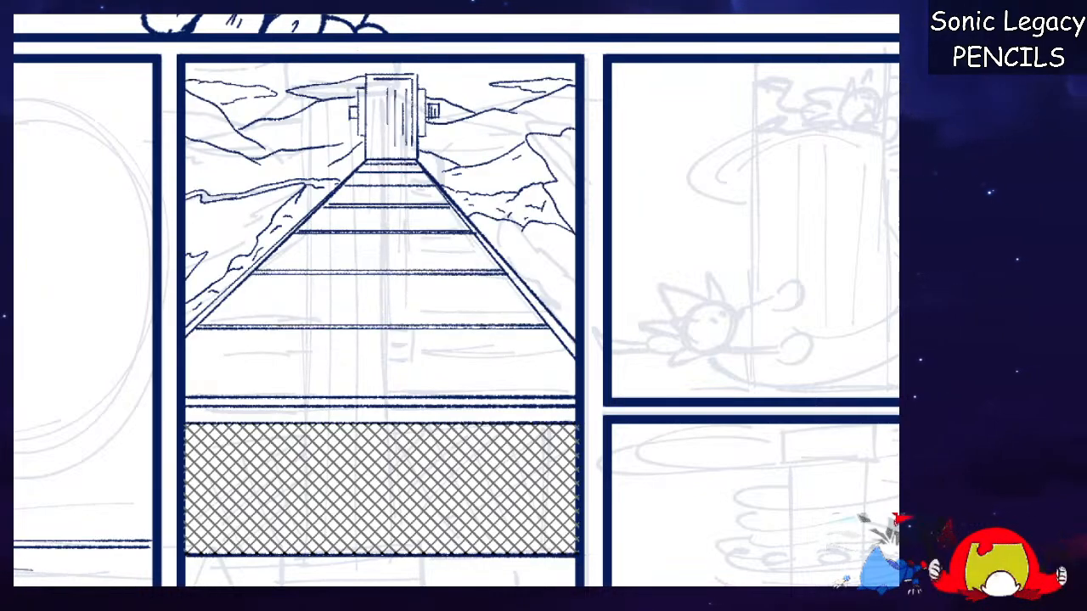
# Ink the back of the character's head below the mesh fence, with two pointed ears joined by a curved crown.
pyautogui.scroll(-10, 456, 301)
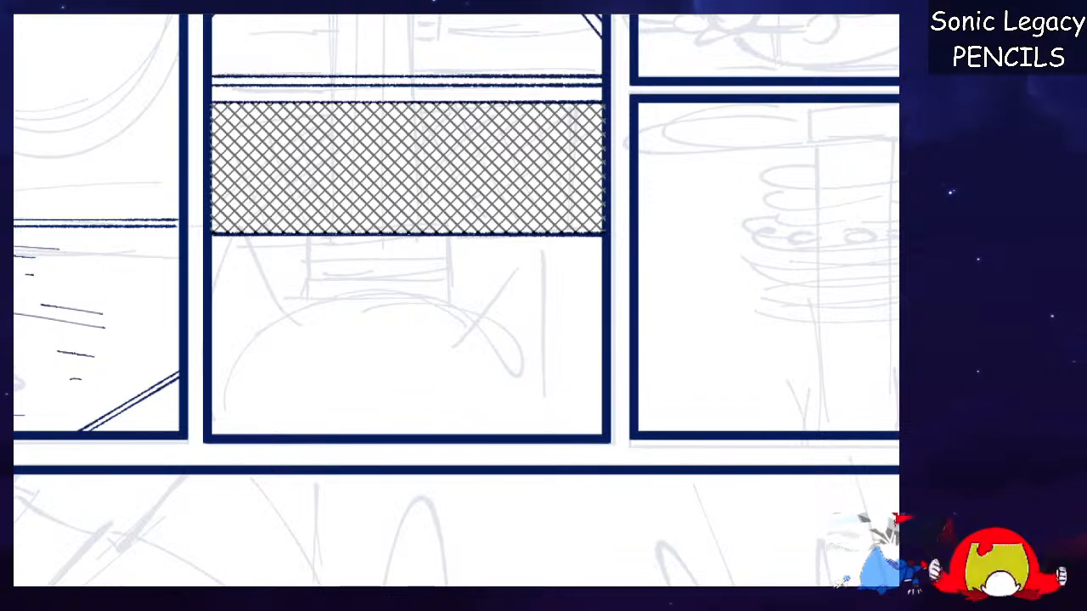
pyautogui.moveTo(451, 355)
pyautogui.mouseDown()
pyautogui.moveTo(483, 317)
pyautogui.moveTo(555, 334)
pyautogui.moveTo(557, 368)
pyautogui.mouseUp()
pyautogui.hotkey('ctrl', 'z')
pyautogui.moveTo(454, 346)
pyautogui.mouseDown()
pyautogui.moveTo(549, 250)
pyautogui.moveTo(574, 426)
pyautogui.mouseUp()
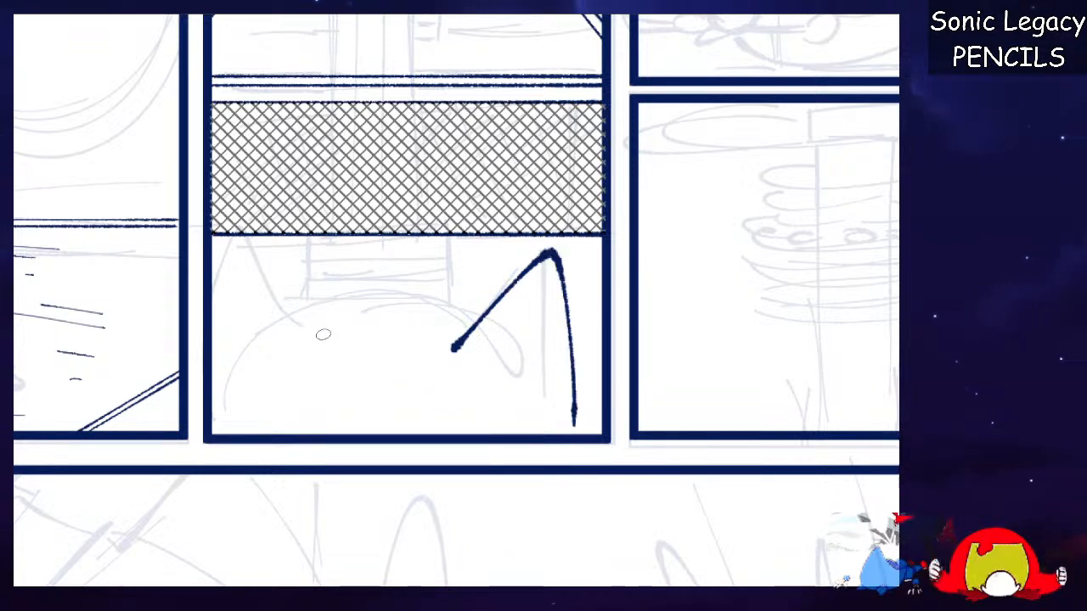
pyautogui.moveTo(314, 340)
pyautogui.mouseDown()
pyautogui.moveTo(214, 244)
pyautogui.moveTo(191, 341)
pyautogui.mouseUp()
pyautogui.moveTo(291, 314)
pyautogui.mouseDown()
pyautogui.moveTo(338, 300)
pyautogui.moveTo(472, 319)
pyautogui.mouseUp()
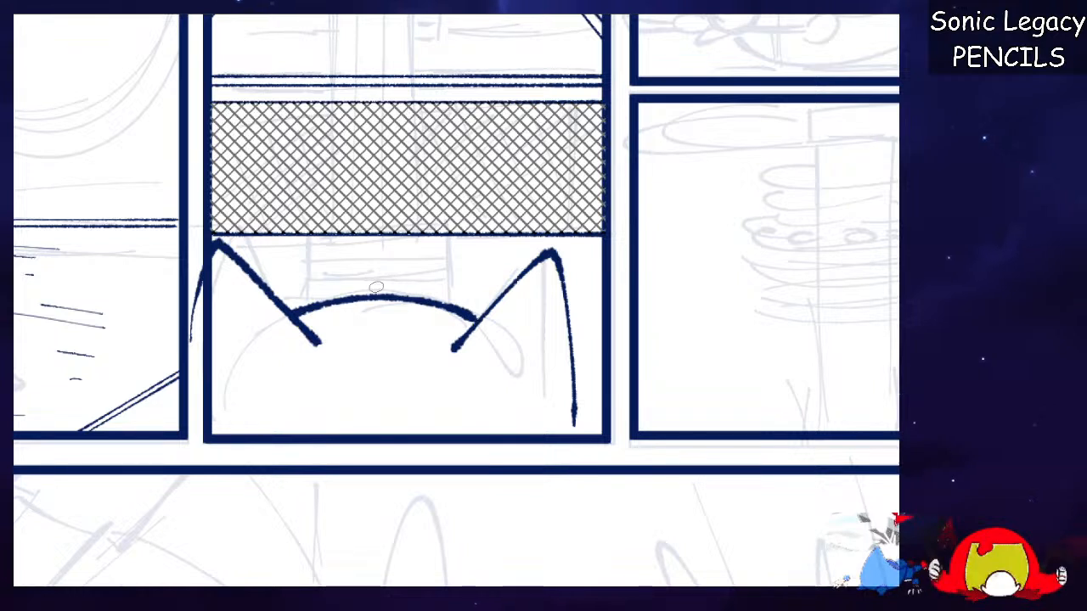
pyautogui.moveTo(374, 295); pyautogui.dragTo(388, 293)
pyautogui.hotkey('ctrl', 'z')
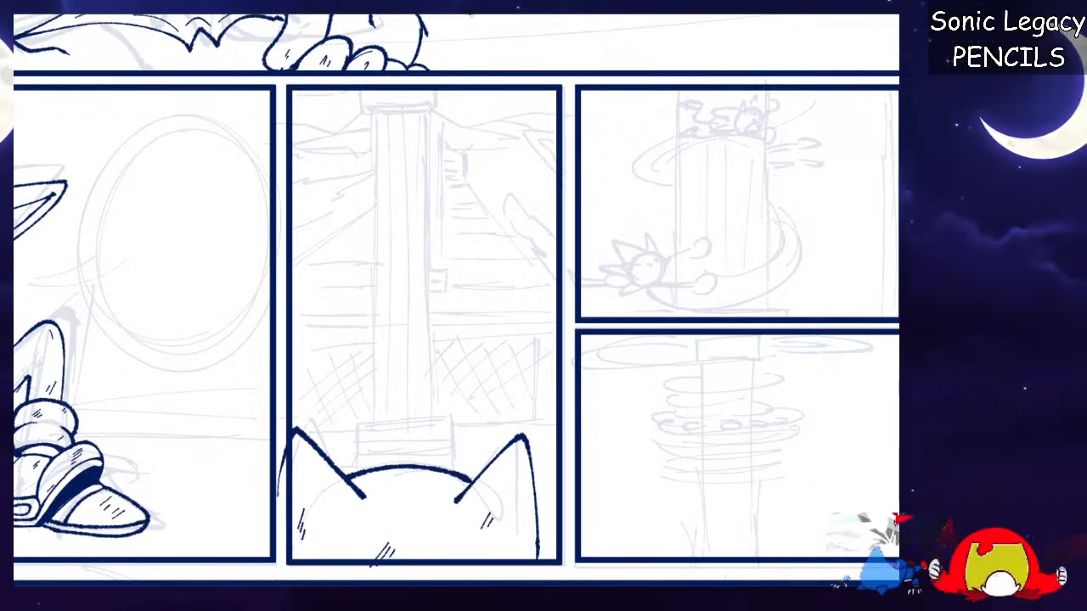
# Draw a thin rectangle overlapping the right border of the lower small panel and extending into the page margin.
pyautogui.scroll(-2, 338, 188)
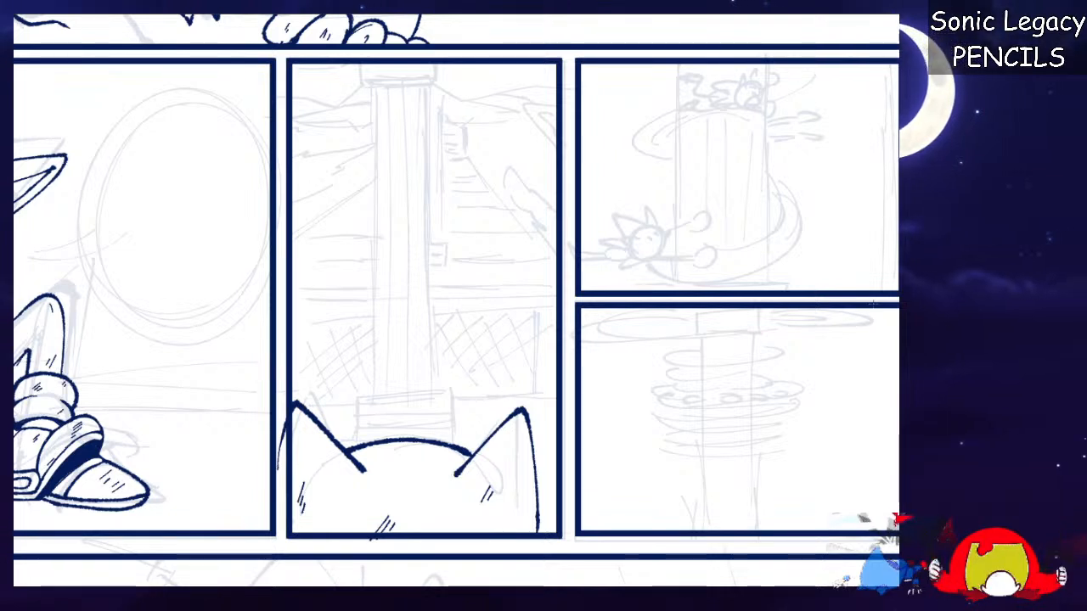
pyautogui.moveTo(874, 302); pyautogui.dragTo(898, 476)
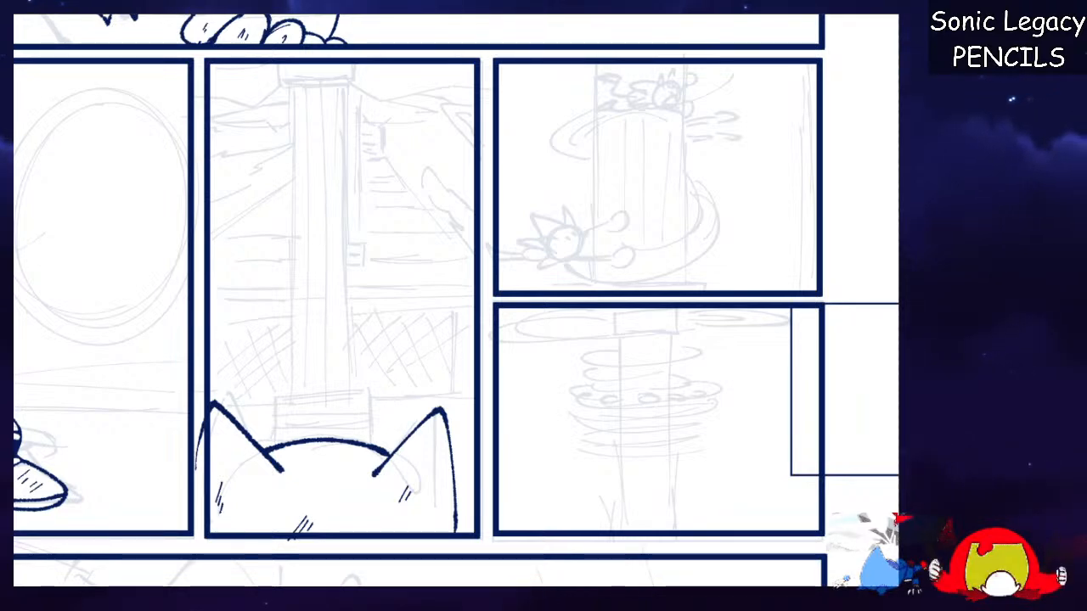
pyautogui.hotkey('ctrl', '+')
pyautogui.moveTo(457, 340)
pyautogui.mouseDown()
pyautogui.moveTo(457, 281)
pyautogui.moveTo(578, 189)
pyautogui.mouseUp()
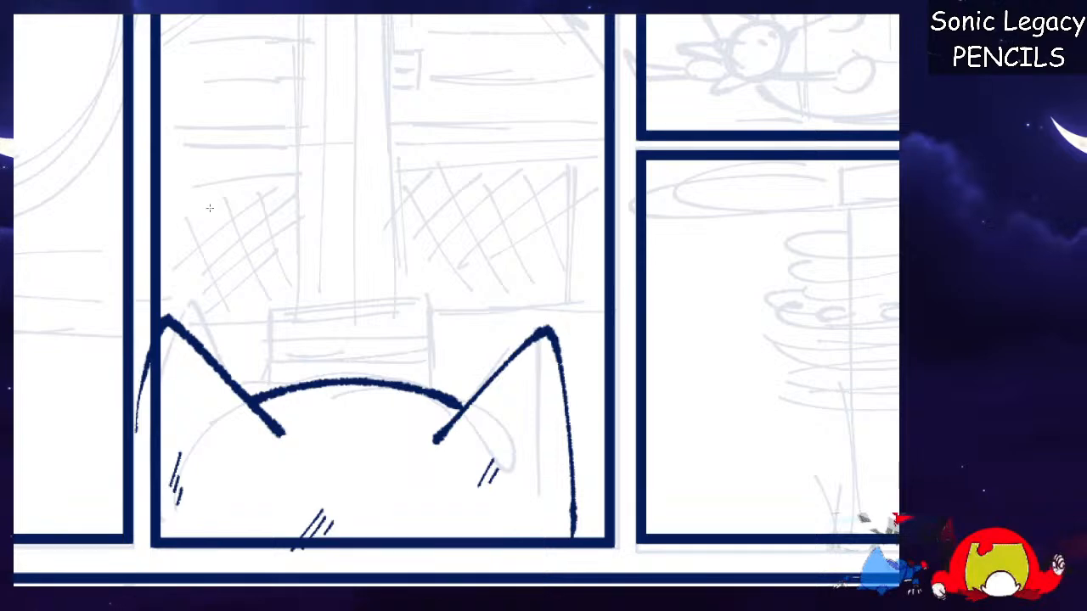
pyautogui.hotkey('ctrl', '-')
pyautogui.hotkey('ctrl', '-')
pyautogui.hotkey('ctrl', '-')
pyautogui.moveTo(812, 15); pyautogui.dragTo(799, 56)
pyautogui.moveTo(373, 102); pyautogui.dragTo(418, 346)
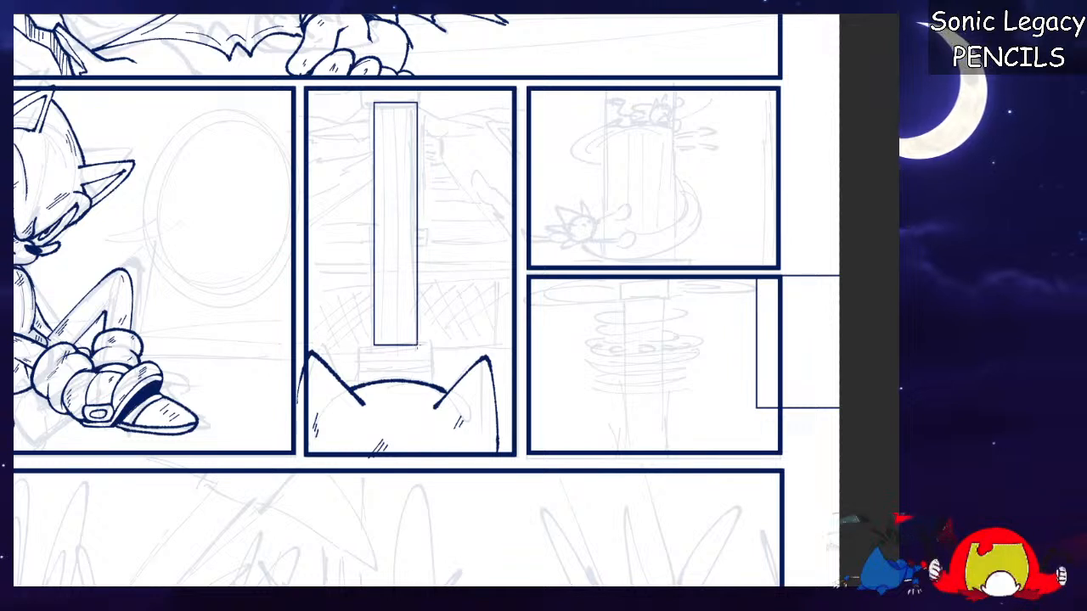
pyautogui.moveTo(359, 344); pyautogui.dragTo(431, 391)
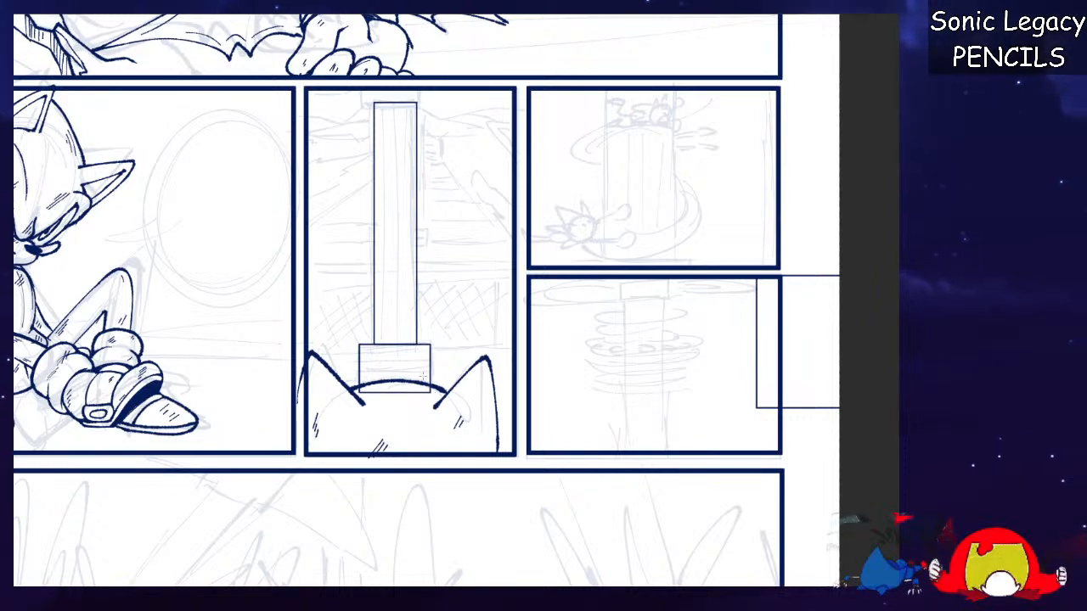
pyautogui.moveTo(359, 349); pyautogui.dragTo(431, 365)
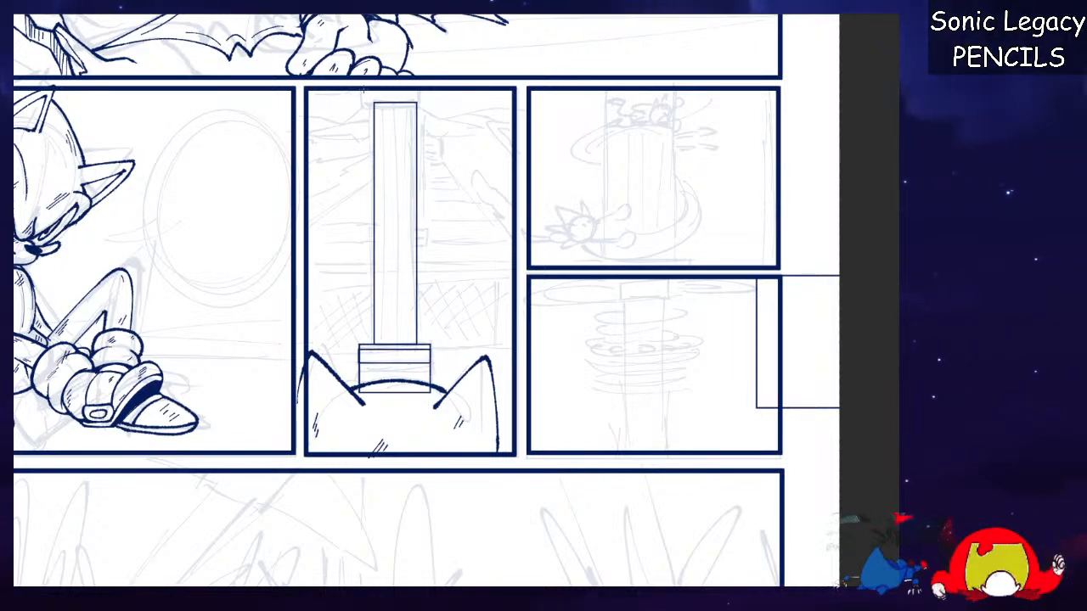
pyautogui.moveTo(409, 103); pyautogui.dragTo(428, 104)
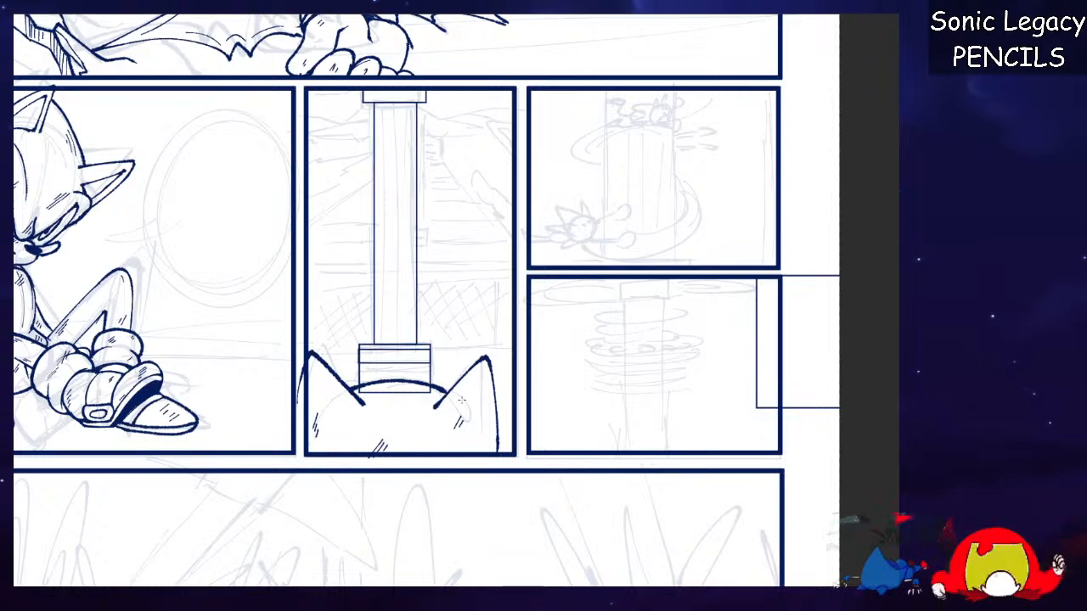
pyautogui.hotkey('ctrl', 'z')
pyautogui.hotkey('ctrl', 'z')
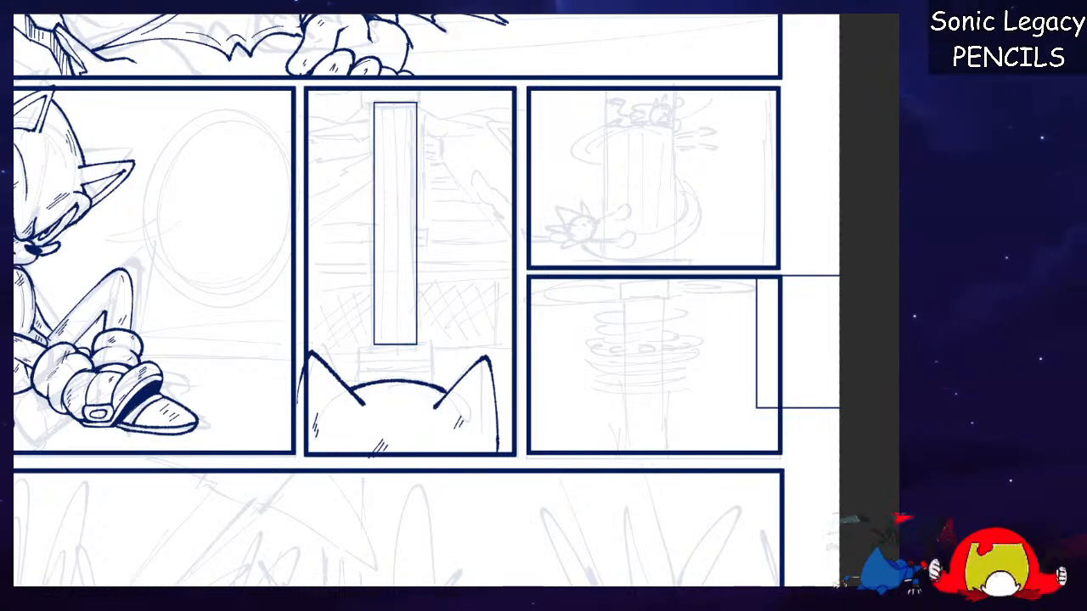
pyautogui.moveTo(394, 103); pyautogui.dragTo(400, 416)
pyautogui.hotkey('ctrl', 'z')
pyautogui.hotkey('ctrl', 'z')
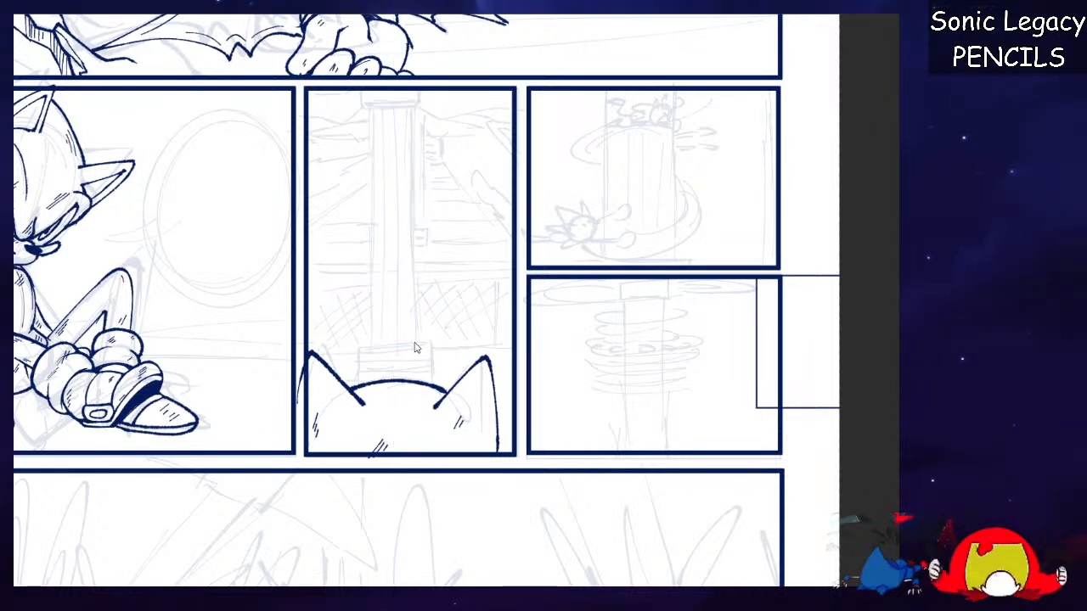
# Build the column above the character's head around a vertical centre guide, with a banded rectangular base, tall shaft and flat cap.
pyautogui.moveTo(401, 88); pyautogui.dragTo(401, 408)
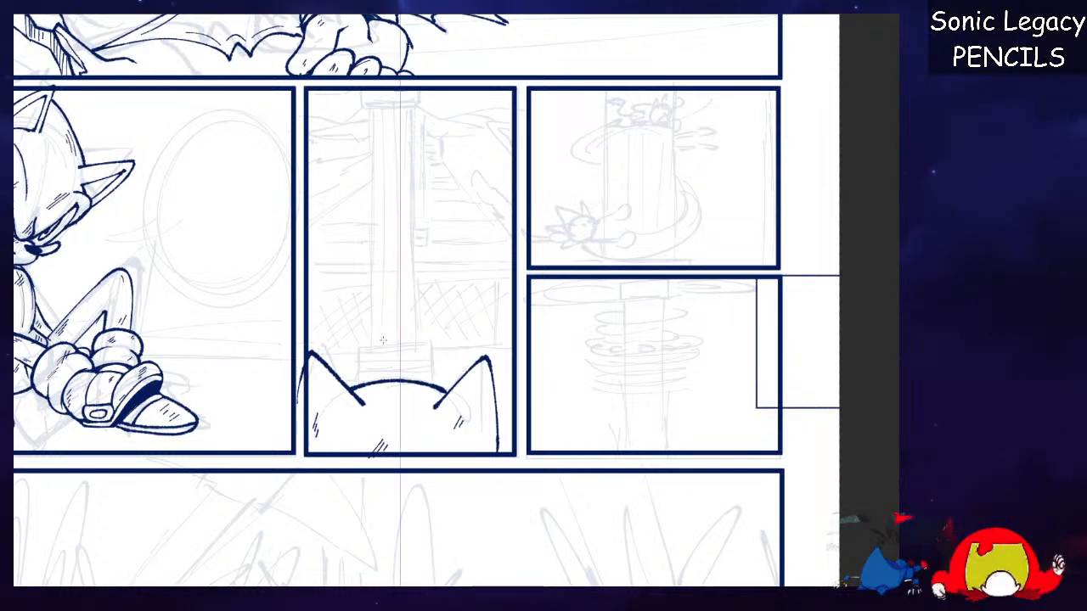
pyautogui.moveTo(372, 361); pyautogui.dragTo(431, 391)
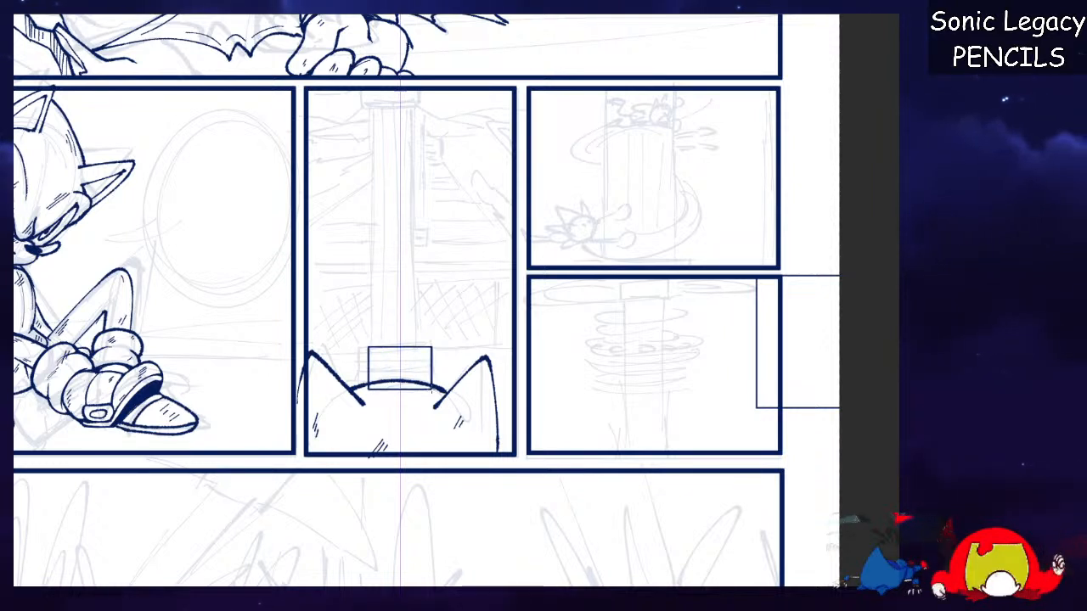
pyautogui.moveTo(367, 351); pyautogui.dragTo(432, 361)
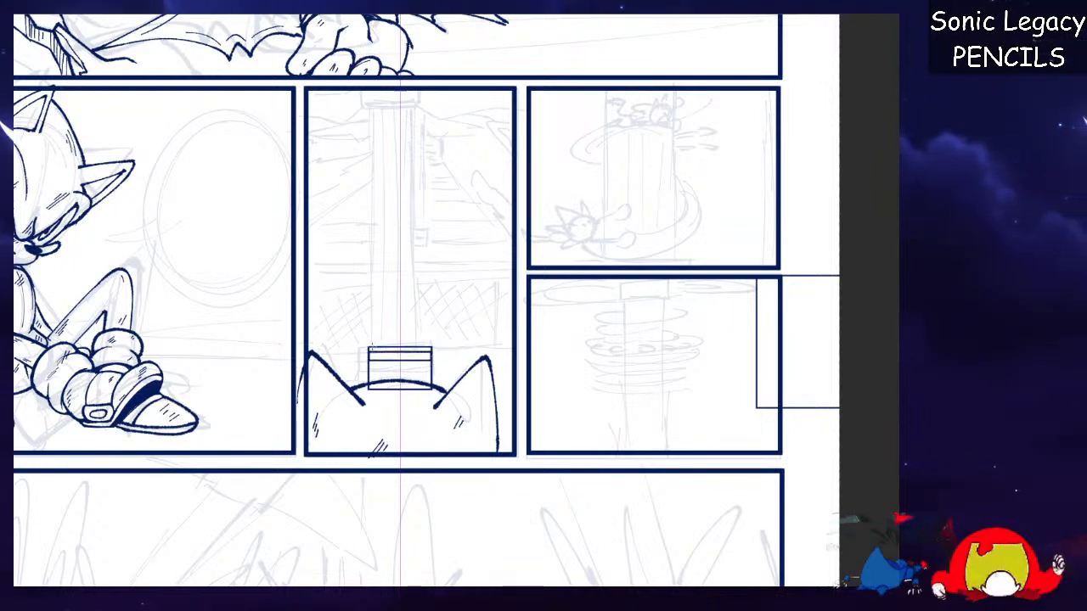
pyautogui.moveTo(371, 348); pyautogui.dragTo(433, 93)
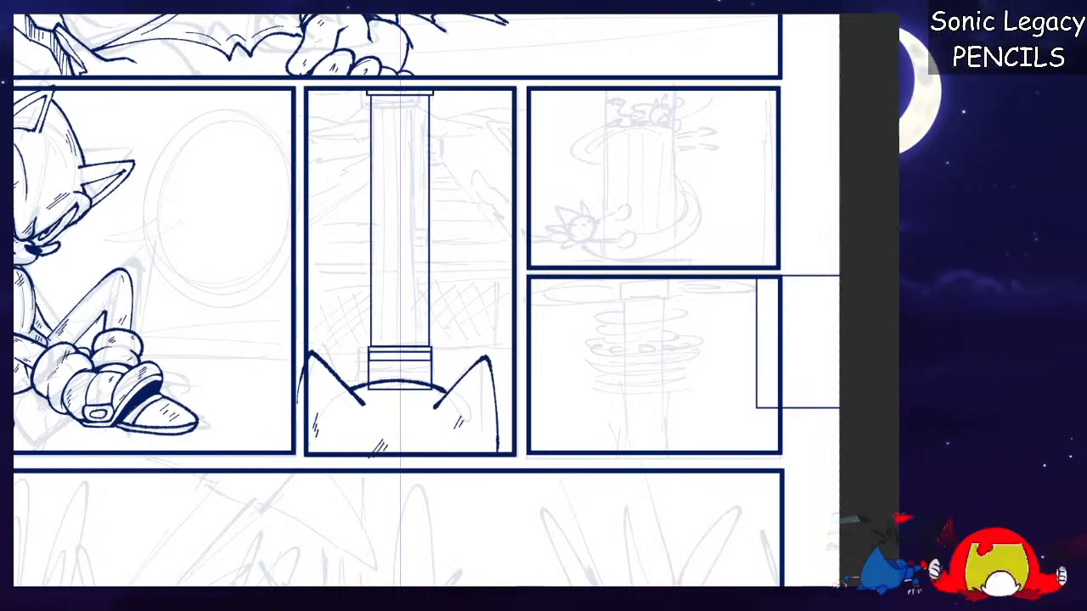
# Draw a row of five small circles in the column base's narrow band and hatch the gaps around them.
pyautogui.scroll(8, 424, 399)
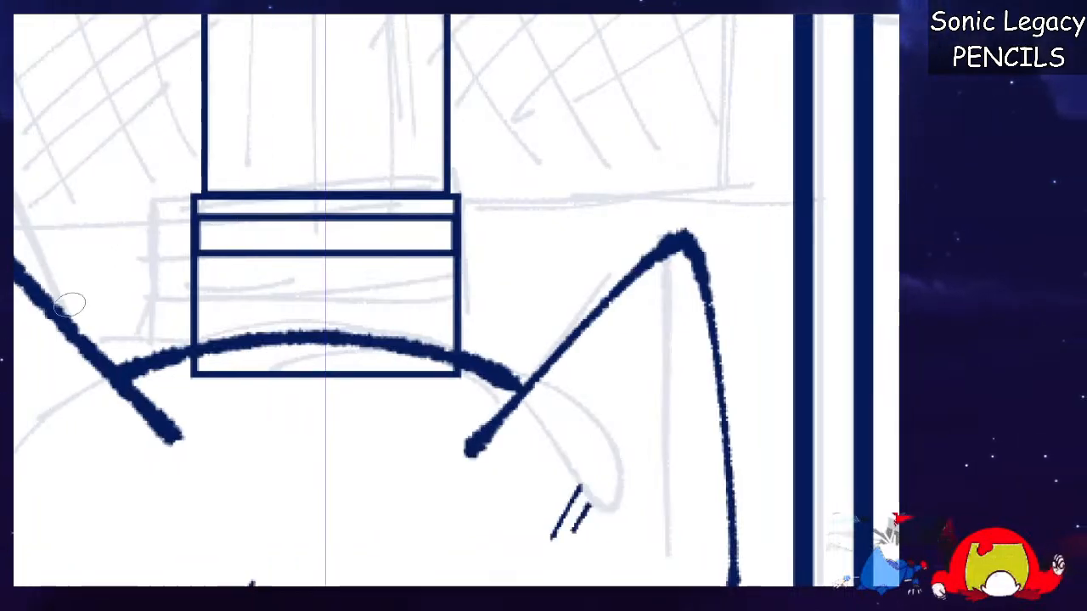
pyautogui.moveTo(222, 226)
pyautogui.mouseDown()
pyautogui.moveTo(215, 238)
pyautogui.moveTo(239, 232)
pyautogui.moveTo(219, 224)
pyautogui.moveTo(291, 246)
pyautogui.moveTo(270, 222)
pyautogui.moveTo(266, 231)
pyautogui.moveTo(312, 239)
pyautogui.mouseUp()
pyautogui.moveTo(336, 231); pyautogui.dragTo(325, 223)
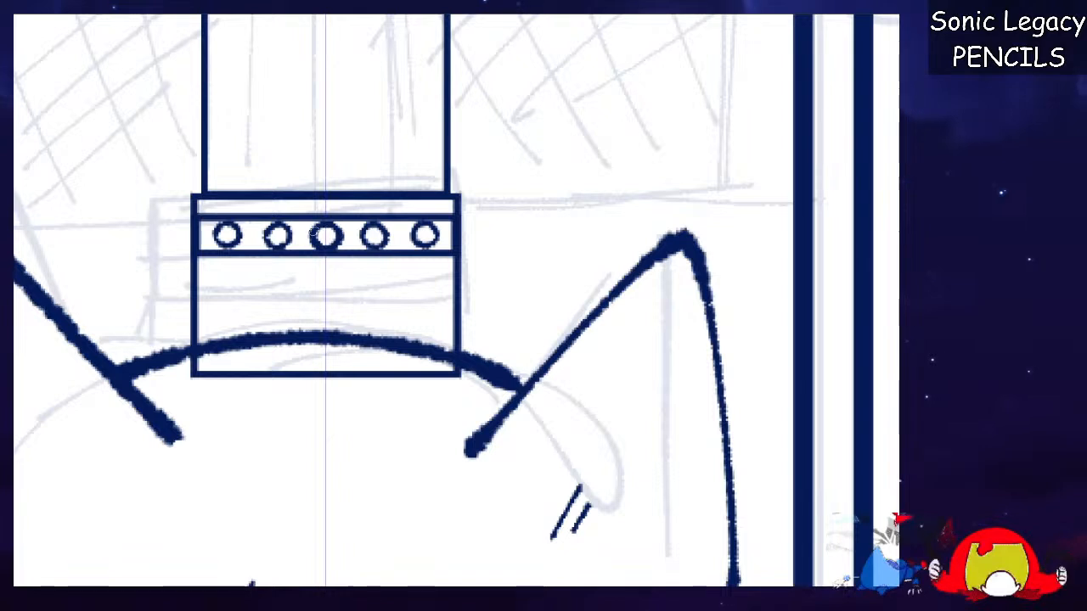
pyautogui.scroll(12, 456, 299)
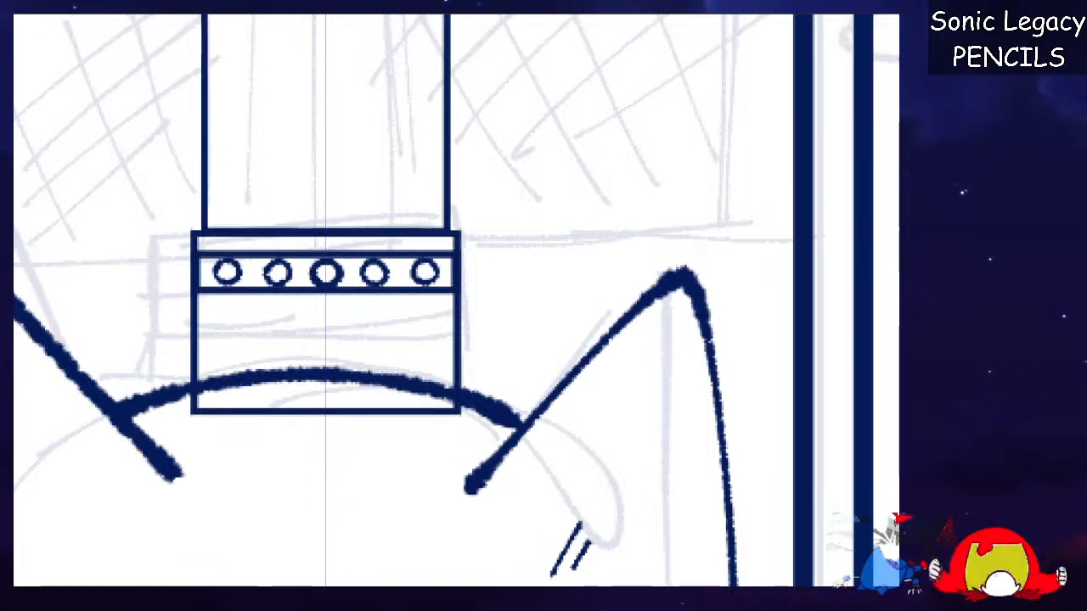
pyautogui.scroll(-6, 456, 300)
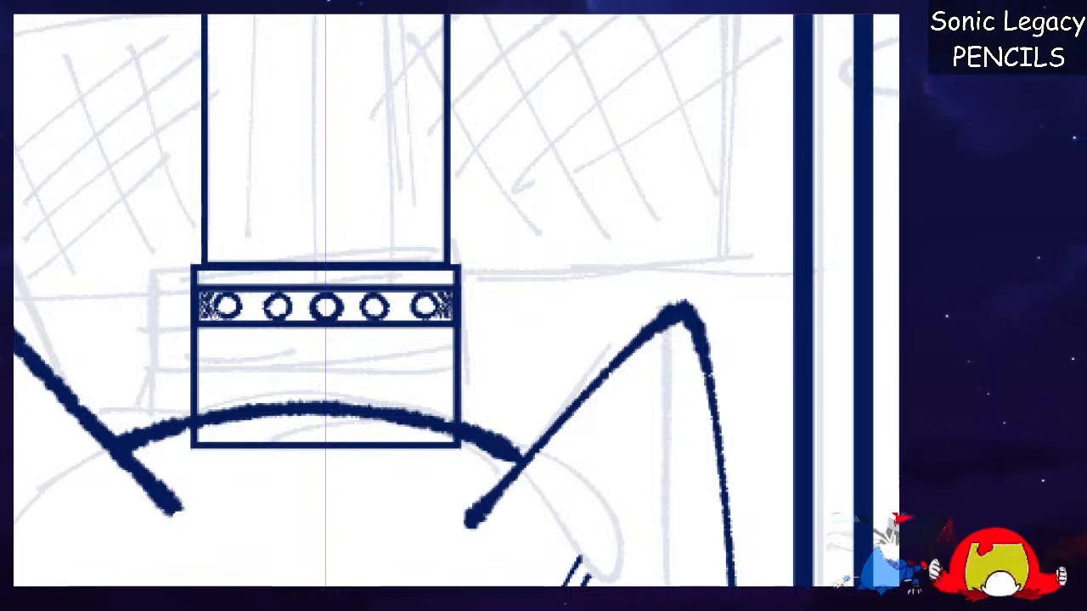
pyautogui.moveTo(263, 298); pyautogui.dragTo(252, 318)
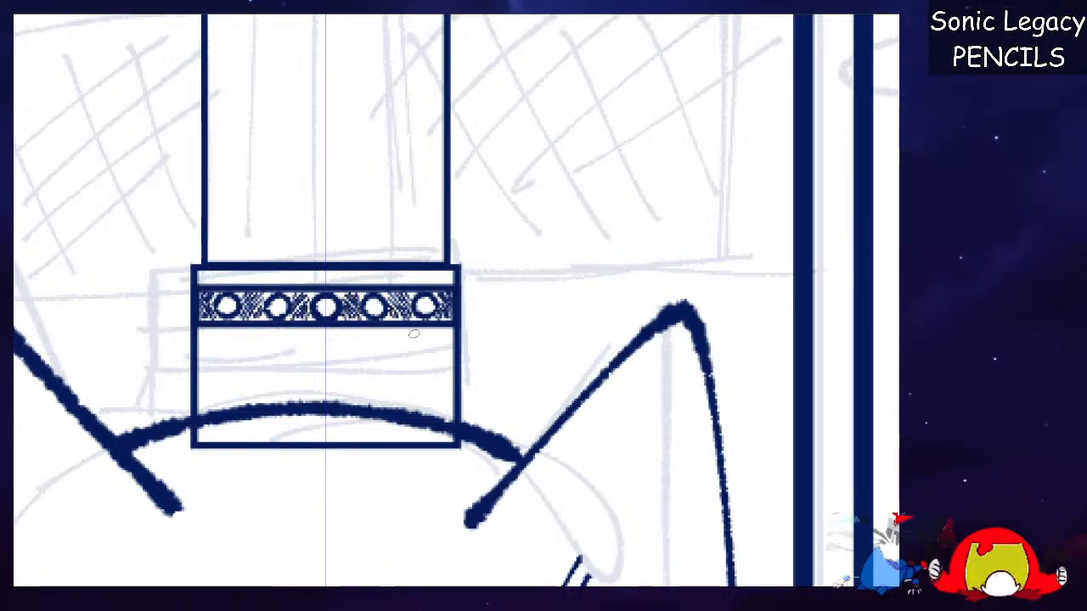
# Draw a thin horizontal line across the full width of the column's cap, symmetrical about the centre guide.
pyautogui.scroll(10, 456, 300)
pyautogui.scroll(-1, 456, 300)
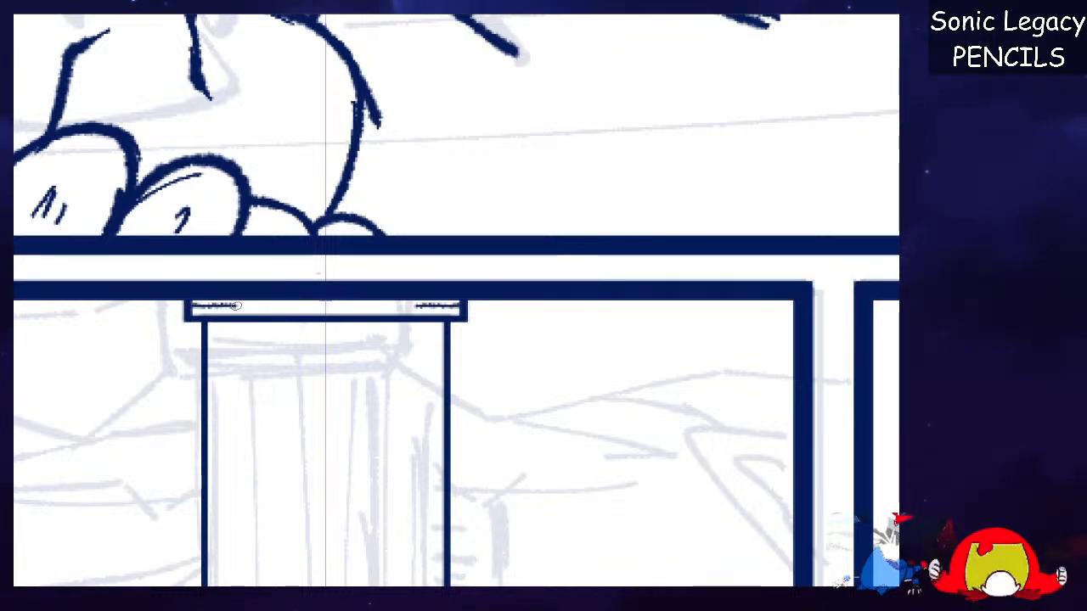
pyautogui.moveTo(301, 309); pyautogui.dragTo(325, 310)
pyautogui.hotkey('ctrl', 'z')
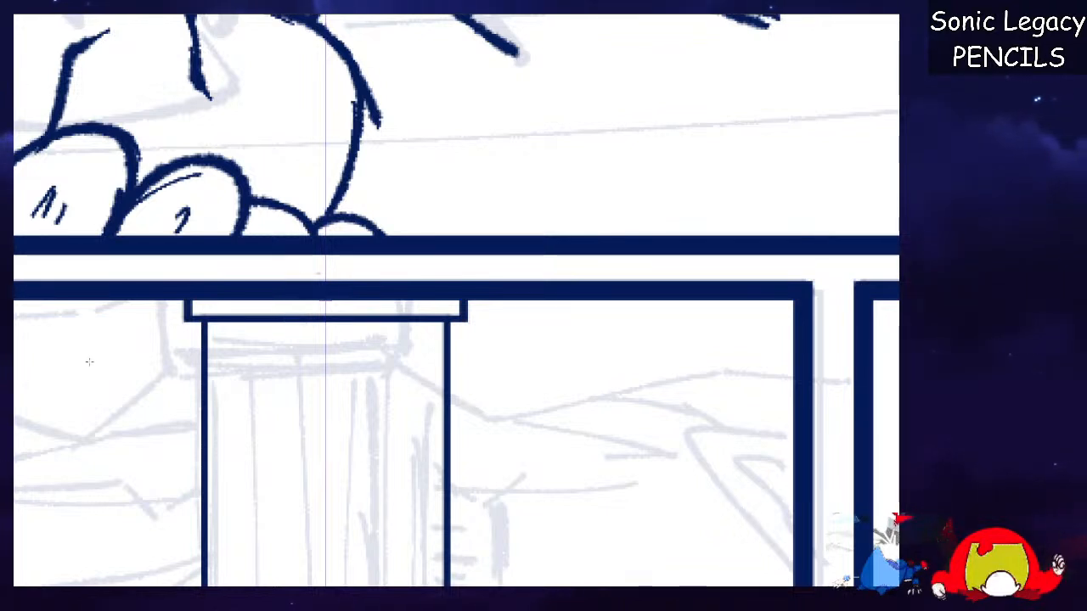
pyautogui.moveTo(189, 308); pyautogui.dragTo(325, 308)
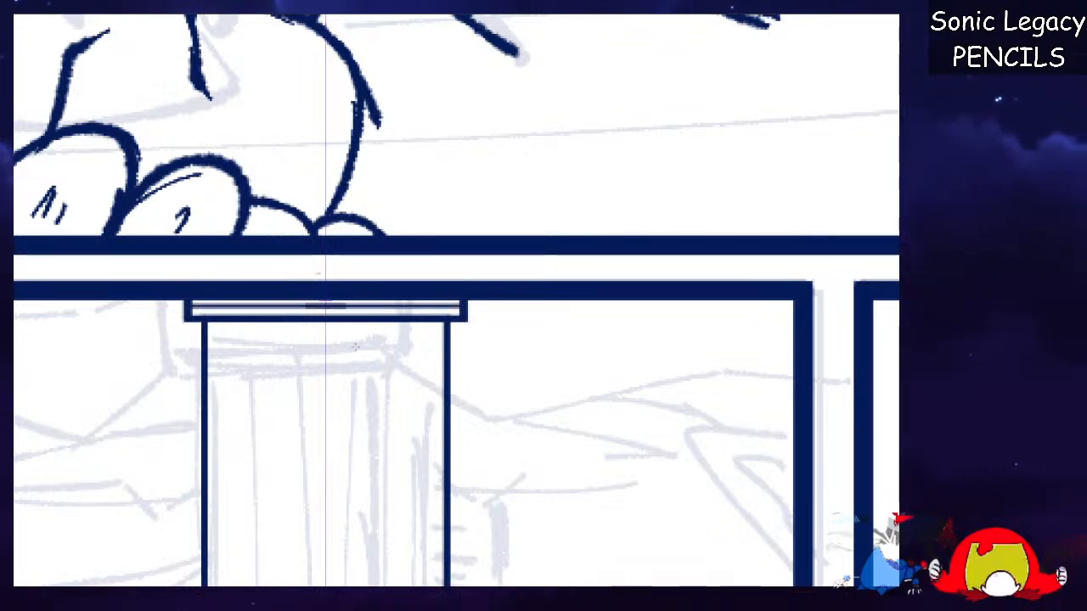
pyautogui.hotkey('ctrl', 'z')
pyautogui.moveTo(190, 306); pyautogui.dragTo(326, 308)
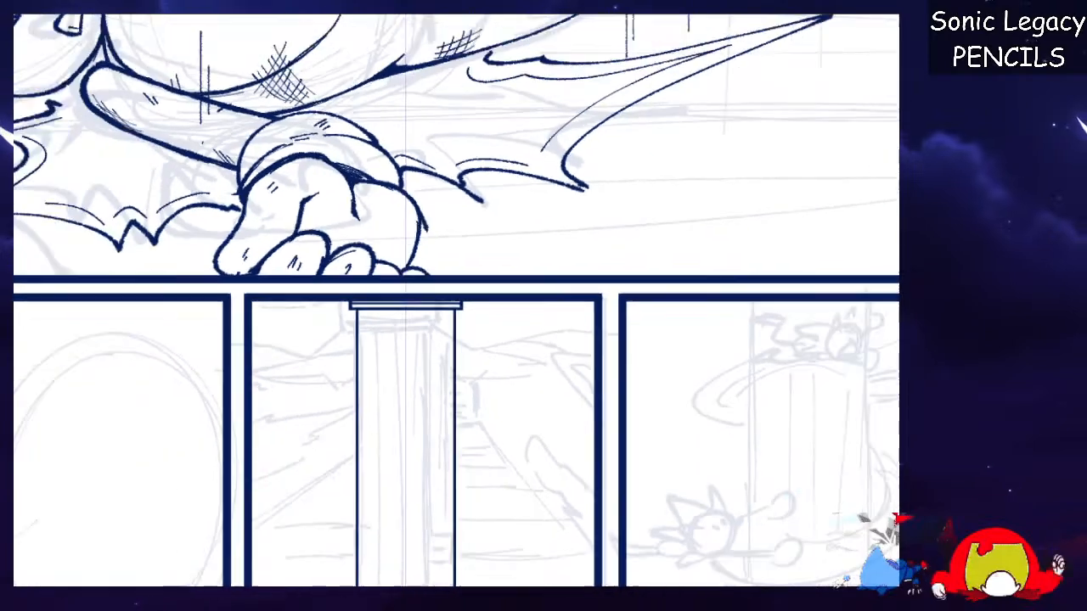
pyautogui.moveTo(510, 548); pyautogui.dragTo(486, 314)
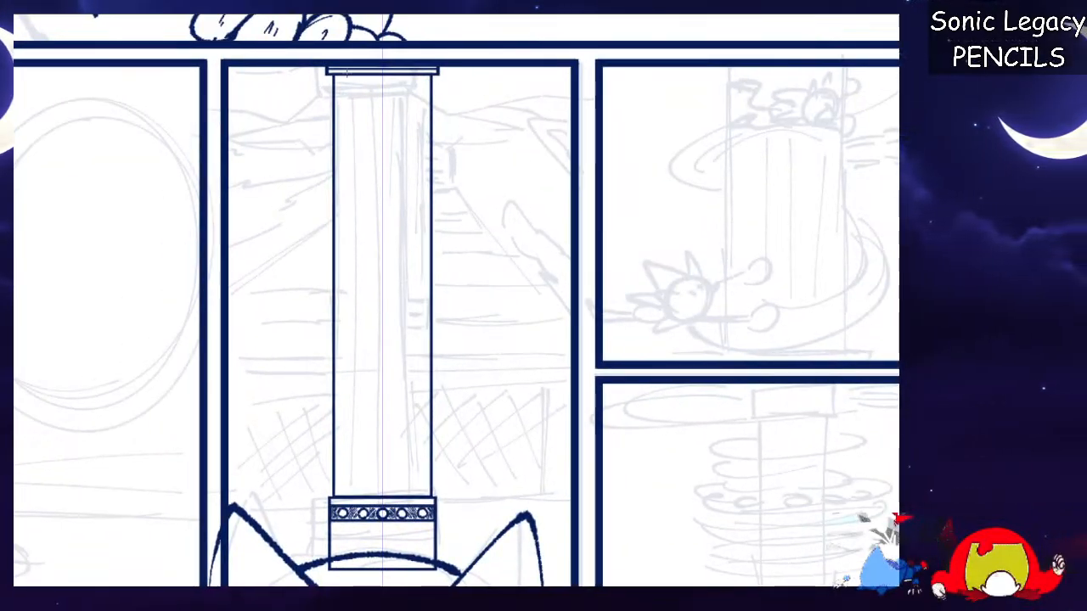
pyautogui.moveTo(345, 75)
pyautogui.mouseDown()
pyautogui.moveTo(346, 492)
pyautogui.moveTo(397, 89)
pyautogui.moveTo(383, 496)
pyautogui.mouseUp()
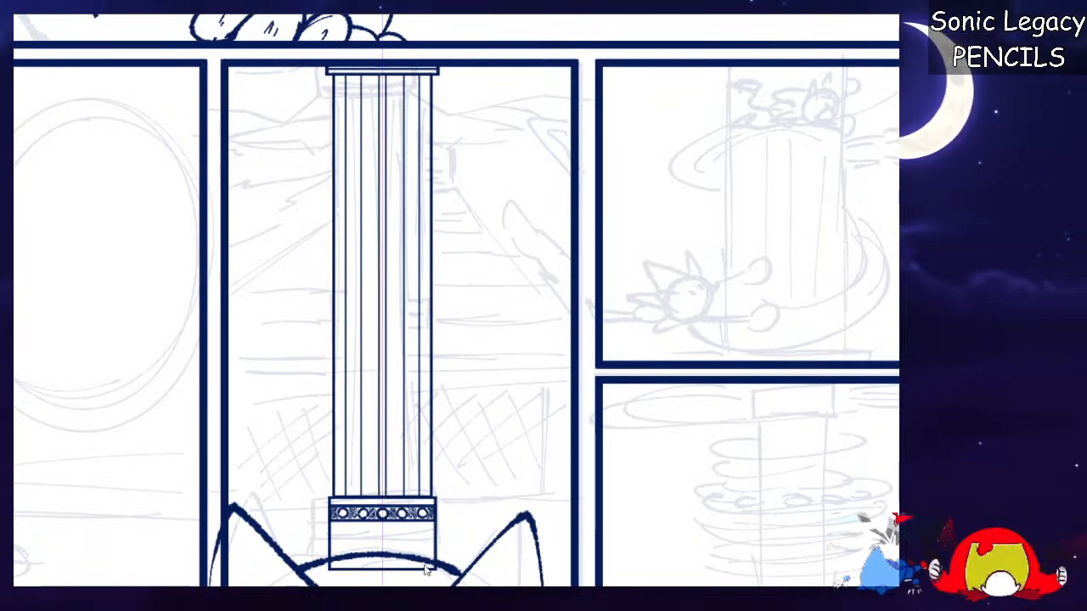
pyautogui.hotkey('ctrl', 'z')
pyautogui.hotkey('ctrl', 'z')
pyautogui.hotkey('ctrl', 'z')
pyautogui.moveTo(382, 75)
pyautogui.mouseDown()
pyautogui.moveTo(382, 495)
pyautogui.moveTo(399, 80)
pyautogui.mouseUp()
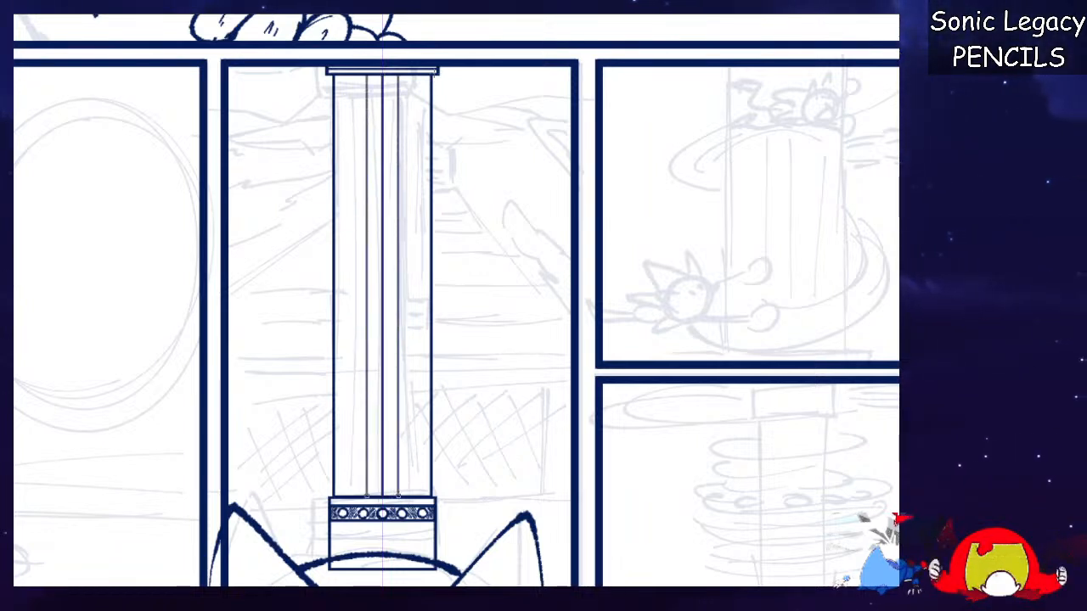
pyautogui.moveTo(411, 100)
pyautogui.mouseDown()
pyautogui.moveTo(411, 495)
pyautogui.moveTo(421, 87)
pyautogui.mouseUp()
pyautogui.hotkey('ctrl', 'z')
pyautogui.hotkey('ctrl', 'z')
pyautogui.hotkey('ctrl', 'z')
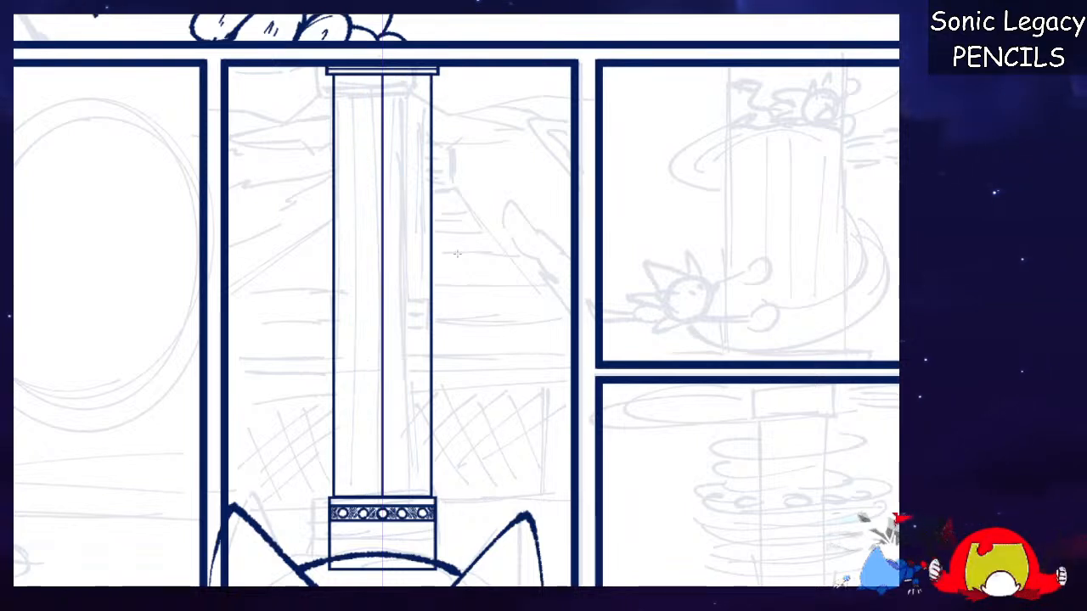
pyautogui.hotkey('ctrl', 'z')
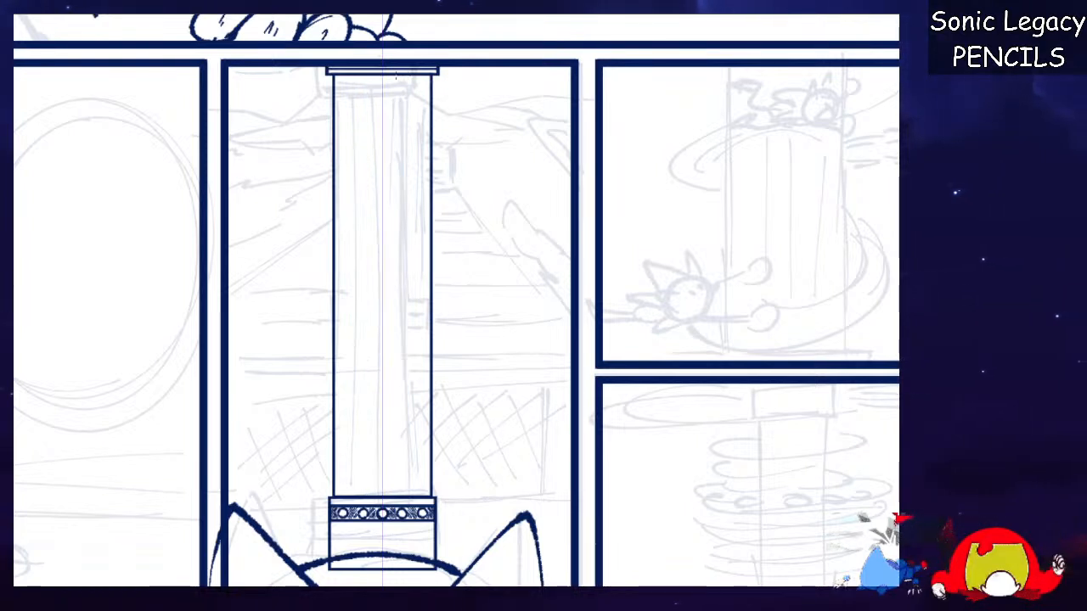
# Draw four evenly spaced vertical flute lines down the column shaft and erase the base's lower part that overlaps the character's head.
pyautogui.moveTo(393, 75); pyautogui.dragTo(416, 423)
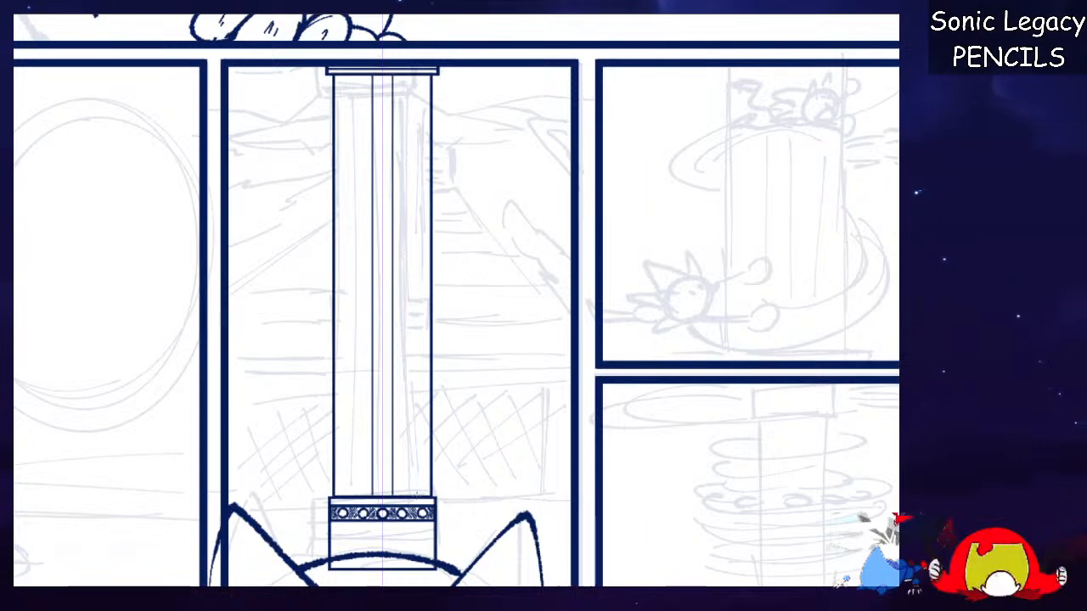
pyautogui.moveTo(414, 498)
pyautogui.mouseDown()
pyautogui.moveTo(415, 343)
pyautogui.moveTo(444, 115)
pyautogui.mouseUp()
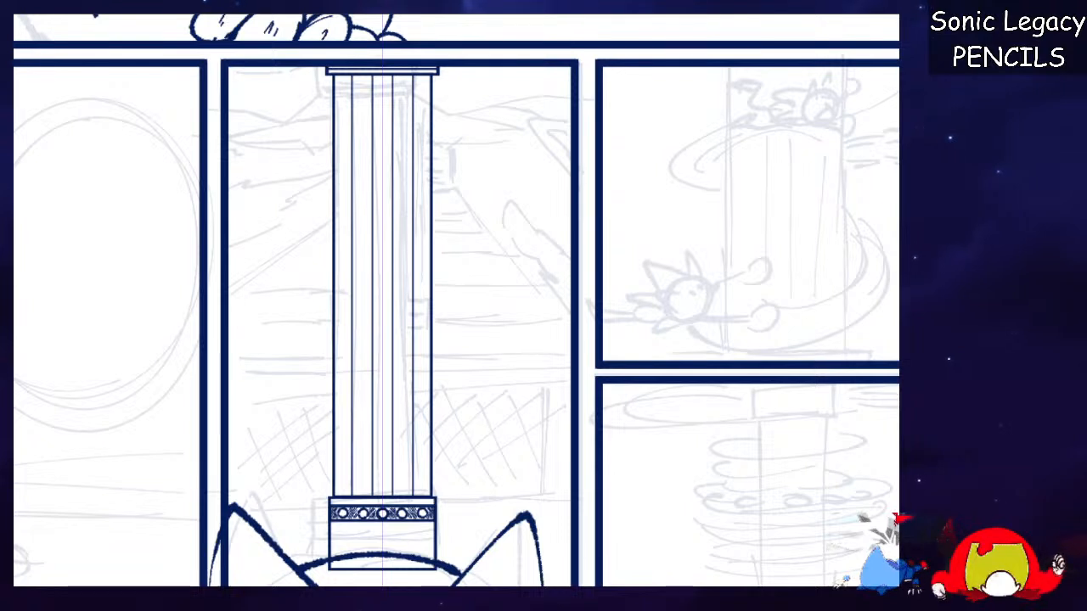
pyautogui.scroll(1, 456, 300)
pyautogui.scroll(-3, 456, 299)
pyautogui.scroll(1, 456, 300)
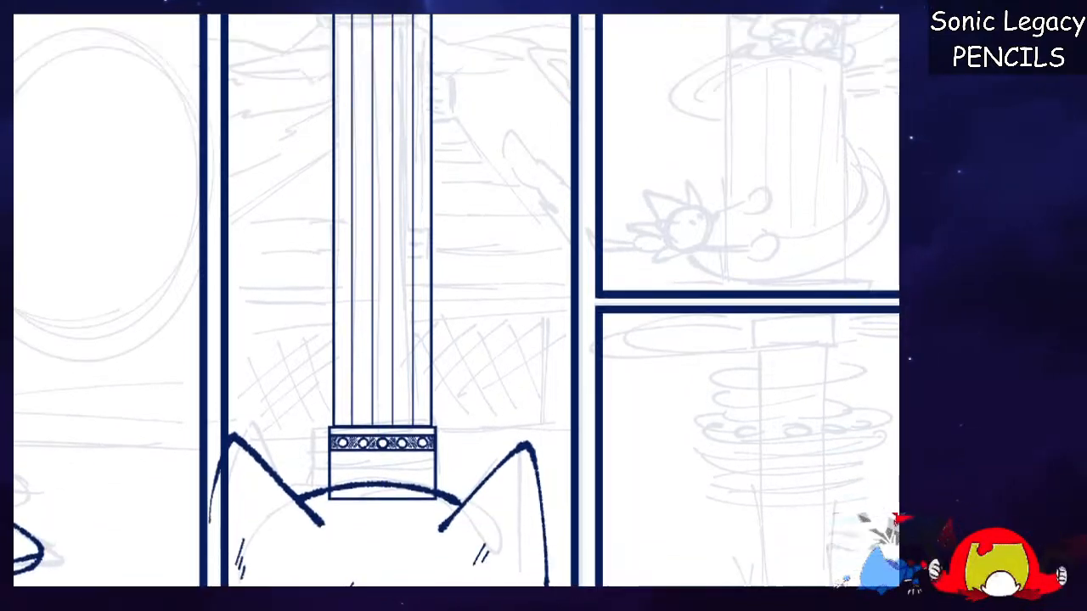
pyautogui.scroll(-2, 456, 300)
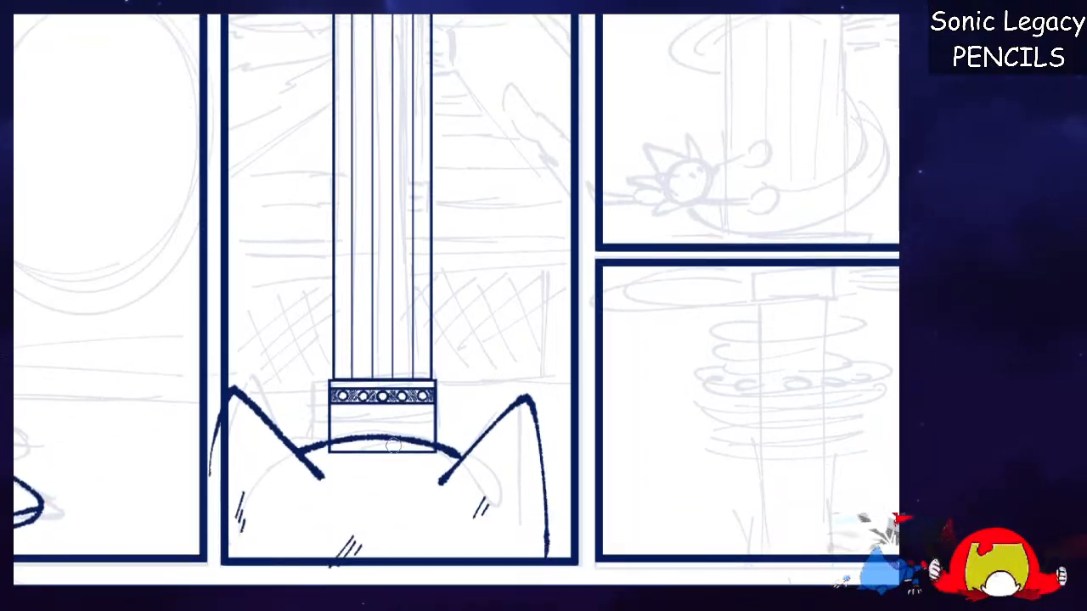
pyautogui.moveTo(347, 450); pyautogui.dragTo(440, 457)
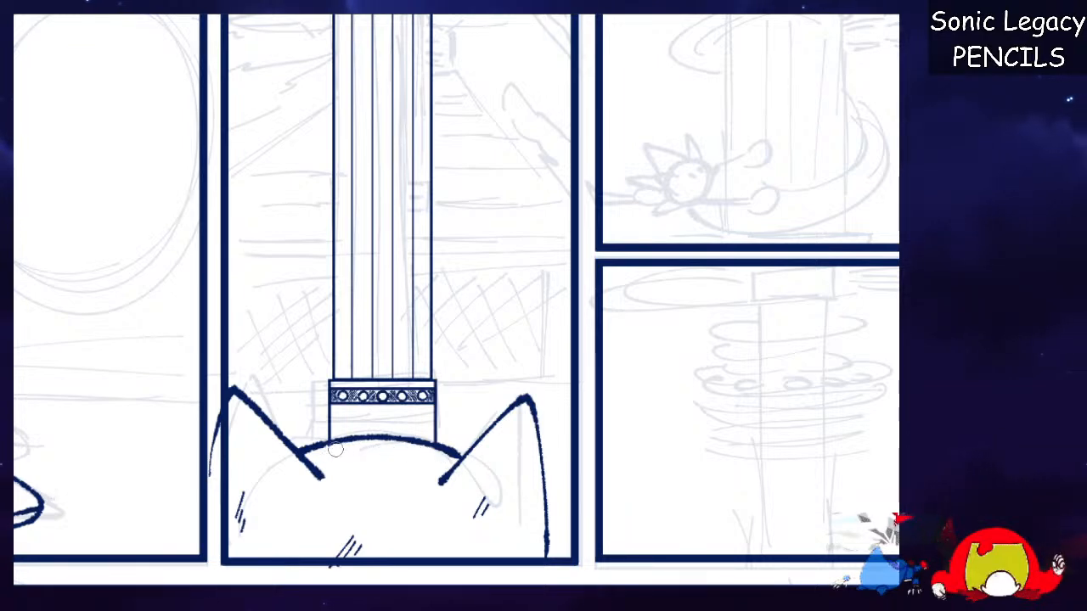
# Select the column's area and clear the railway, scenery and mesh fence lines behind it, leaving nothing selected.
pyautogui.scroll(-2, 808, 160)
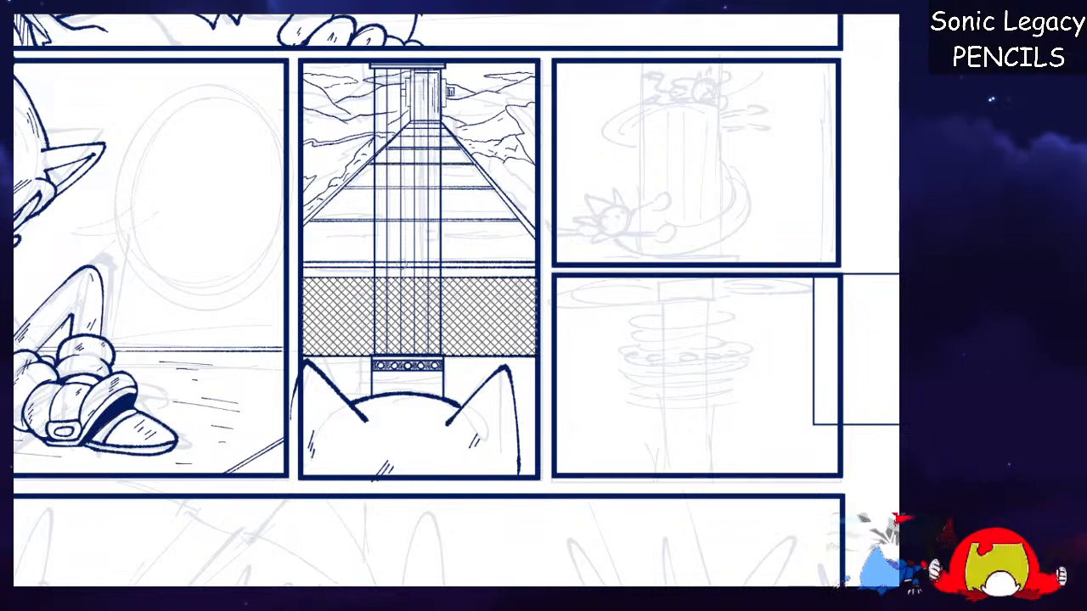
pyautogui.moveTo(384, 254); pyautogui.dragTo(383, 275)
pyautogui.hotkey('ctrl', 'z')
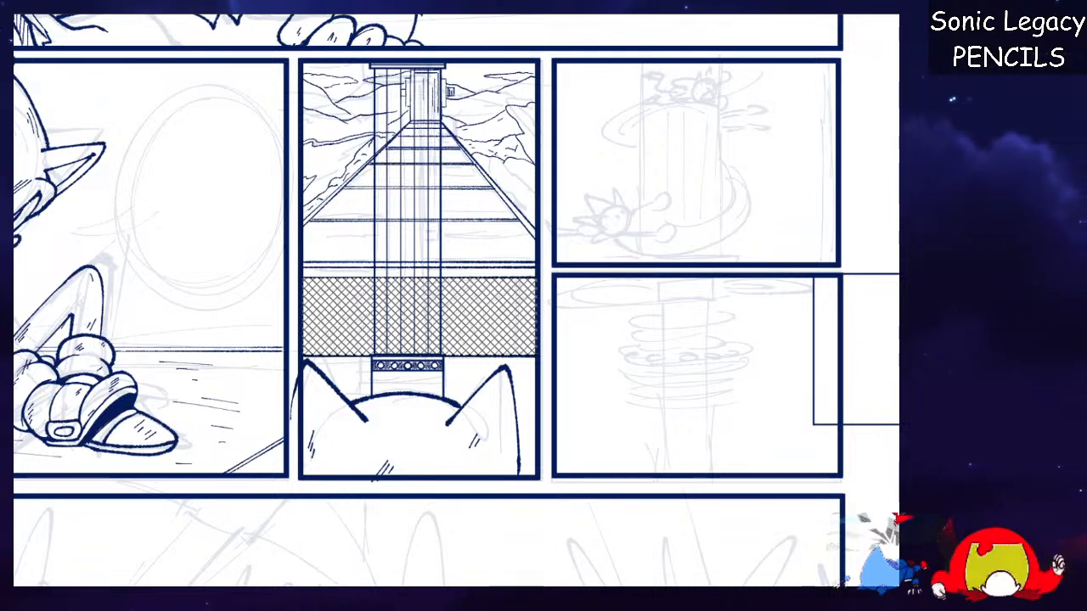
pyautogui.moveTo(374, 68); pyautogui.dragTo(442, 400)
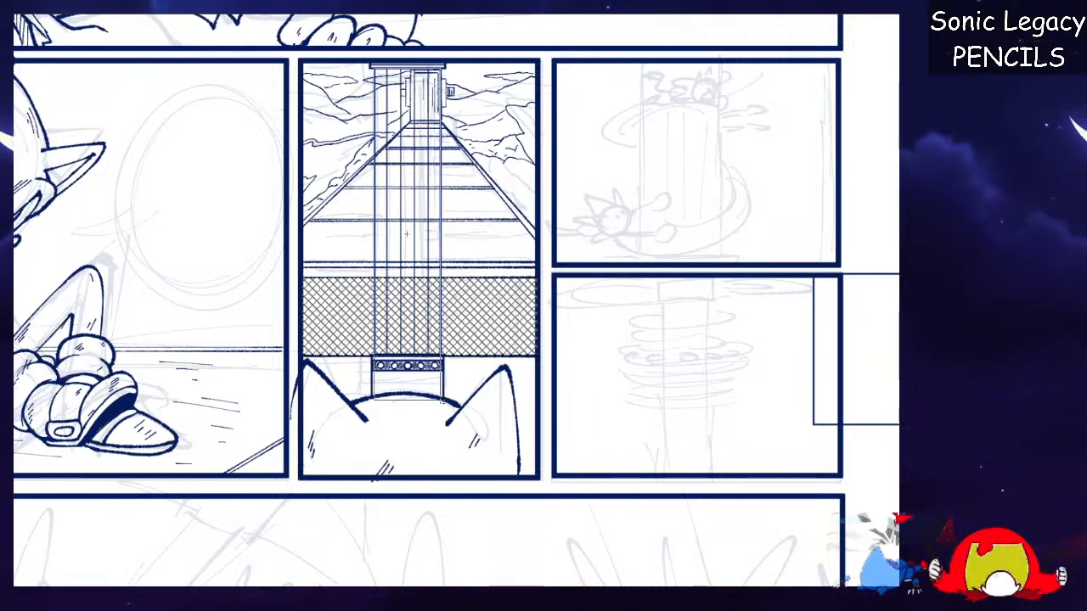
pyautogui.click(380, 421)
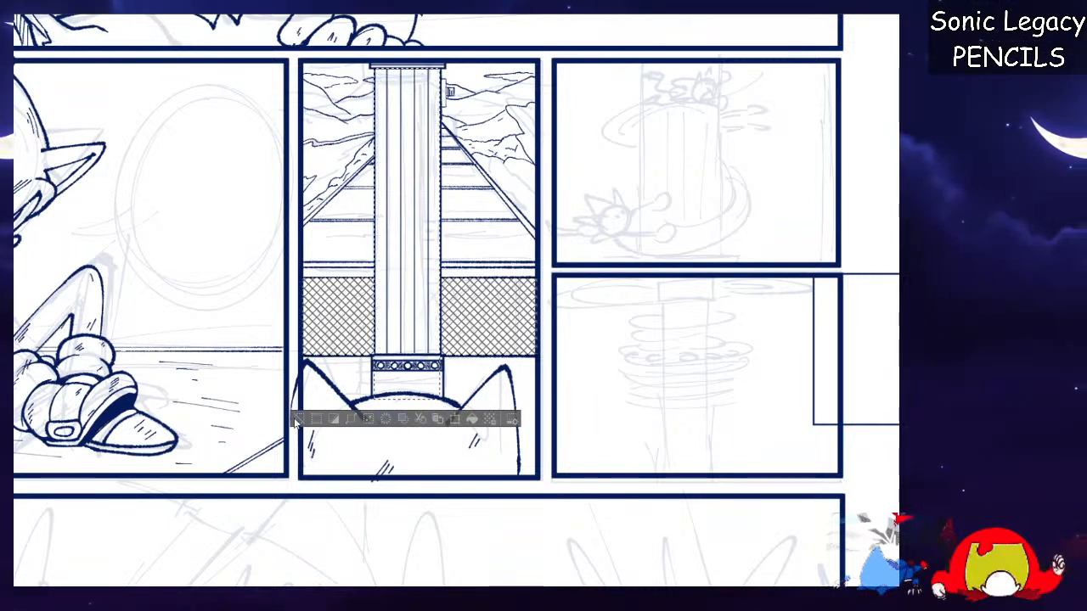
pyautogui.click(299, 418)
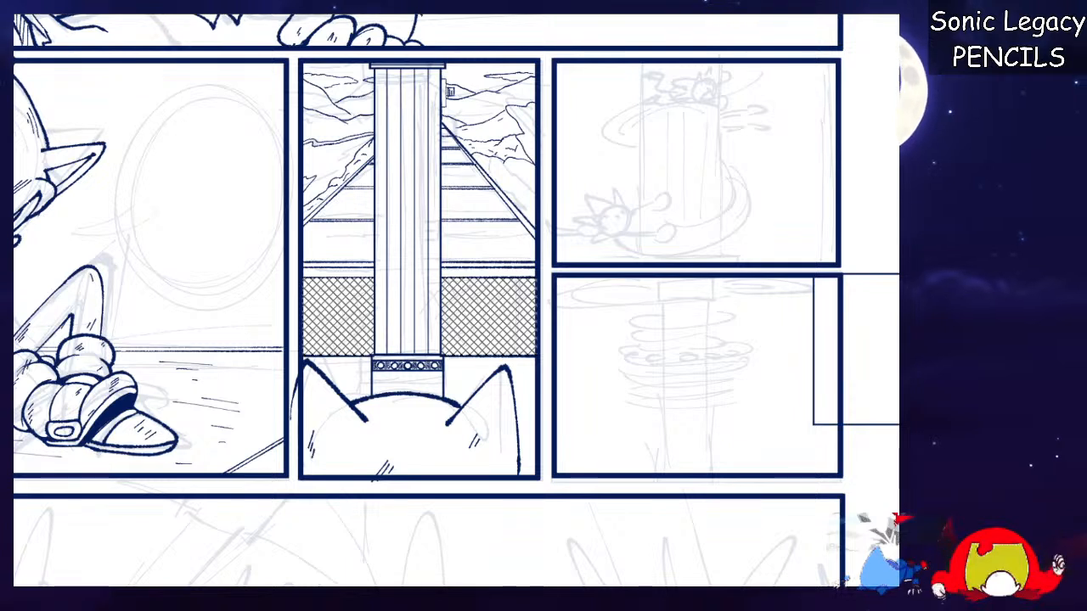
# Thicken the lines of the column's cap, fluted shaft and banded base.
pyautogui.moveTo(370, 76)
pyautogui.mouseDown()
pyautogui.moveTo(367, 371)
pyautogui.moveTo(416, 404)
pyautogui.moveTo(447, 381)
pyautogui.moveTo(450, 361)
pyautogui.moveTo(445, 66)
pyautogui.mouseUp()
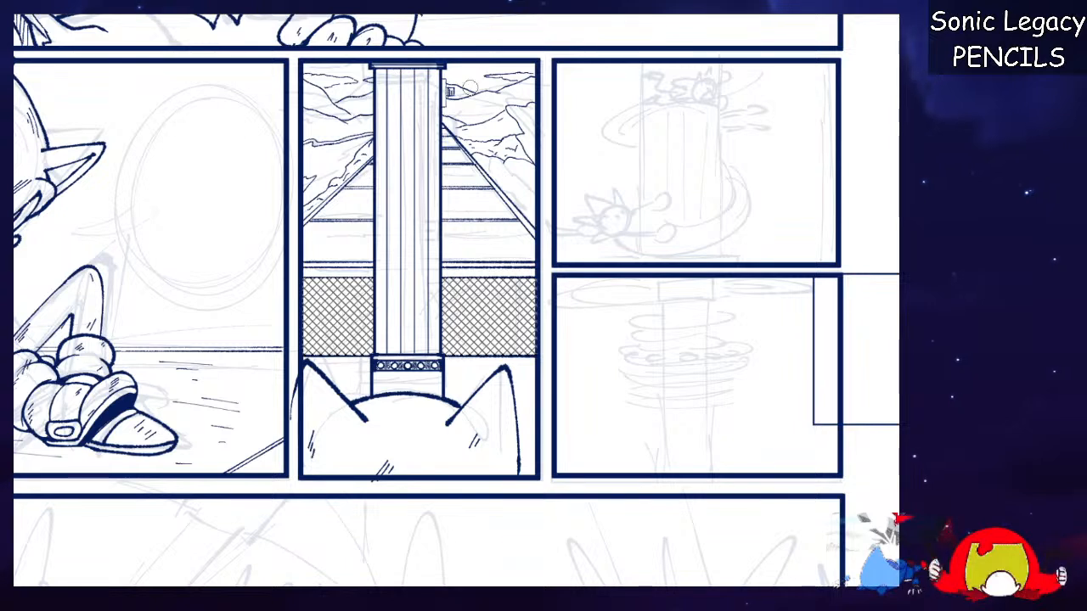
pyautogui.hotkey('ctrl', 'd')
pyautogui.moveTo(376, 77)
pyautogui.mouseDown()
pyautogui.moveTo(497, 72)
pyautogui.moveTo(331, 162)
pyautogui.moveTo(439, 151)
pyautogui.moveTo(357, 289)
pyautogui.moveTo(399, 382)
pyautogui.moveTo(475, 424)
pyautogui.moveTo(497, 408)
pyautogui.mouseUp()
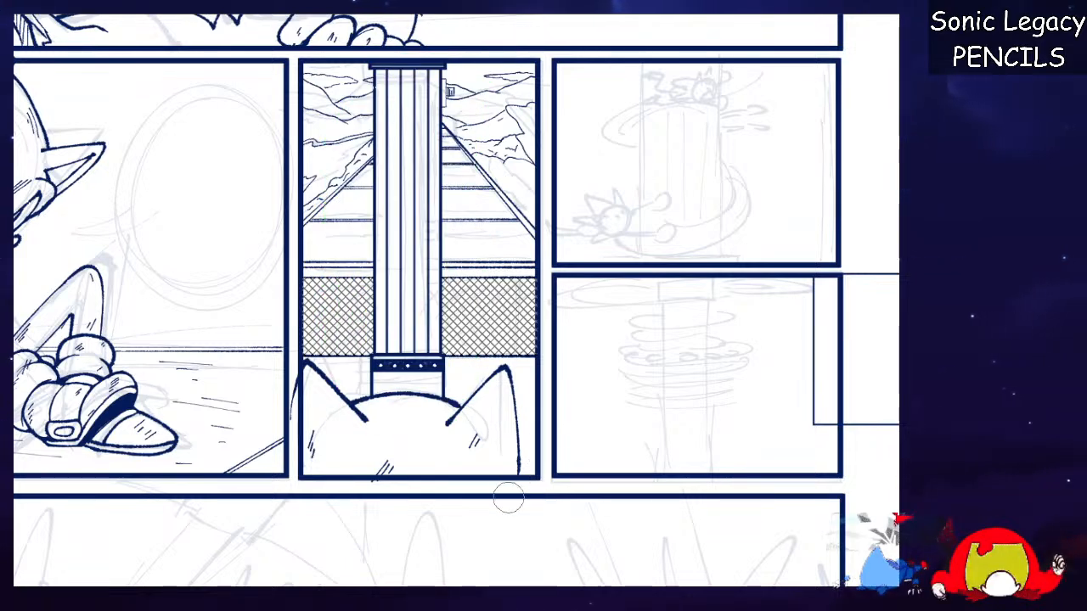
# Clean up the thickened column cap by reopening two white horizontal bands separated by a thin line.
pyautogui.scroll(6, 458, 301)
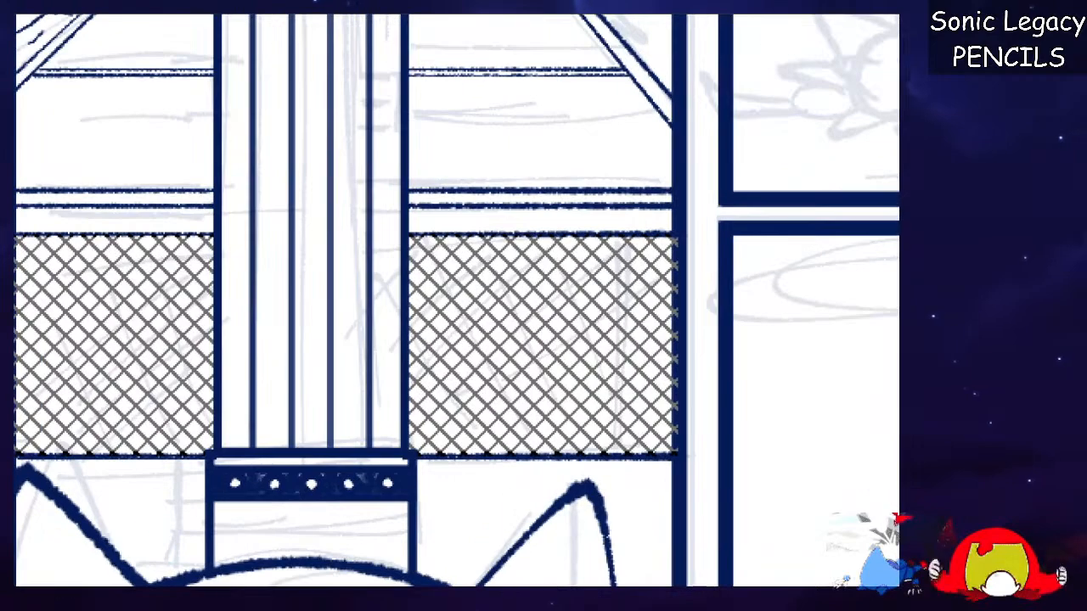
pyautogui.moveTo(400, 21); pyautogui.dragTo(485, 584)
pyautogui.moveTo(438, 217); pyautogui.dragTo(482, 128)
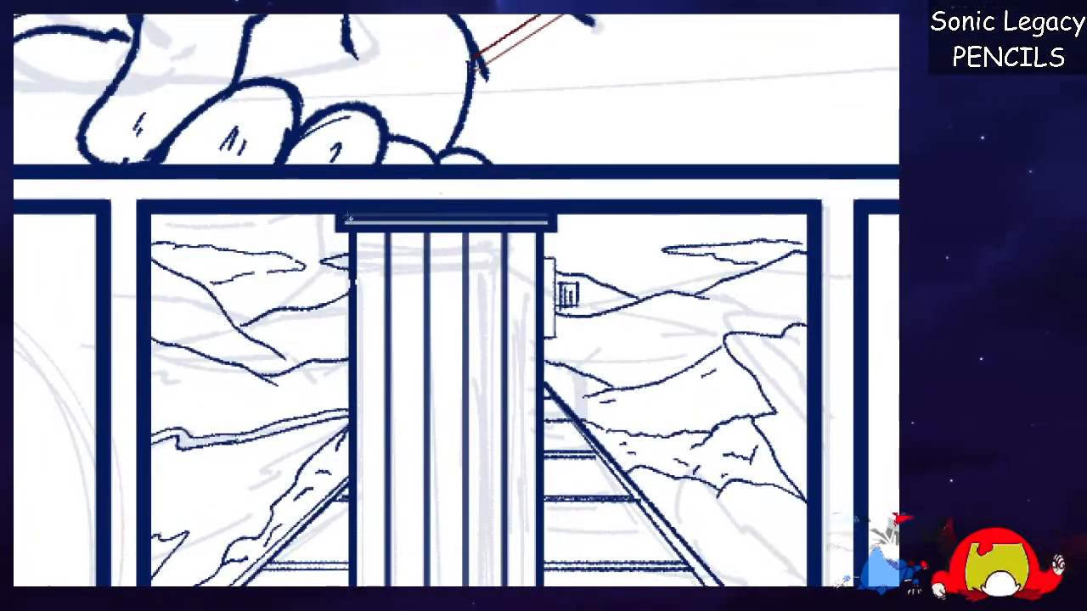
pyautogui.moveTo(347, 209); pyautogui.dragTo(550, 219)
pyautogui.click(390, 236)
pyautogui.click(337, 237)
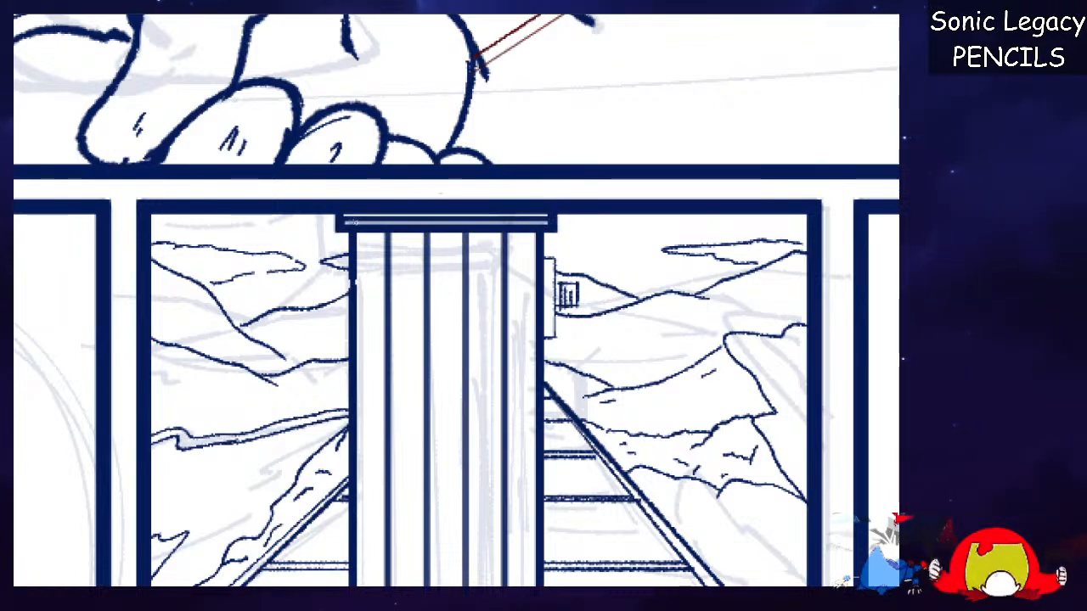
pyautogui.moveTo(539, 226); pyautogui.dragTo(550, 229)
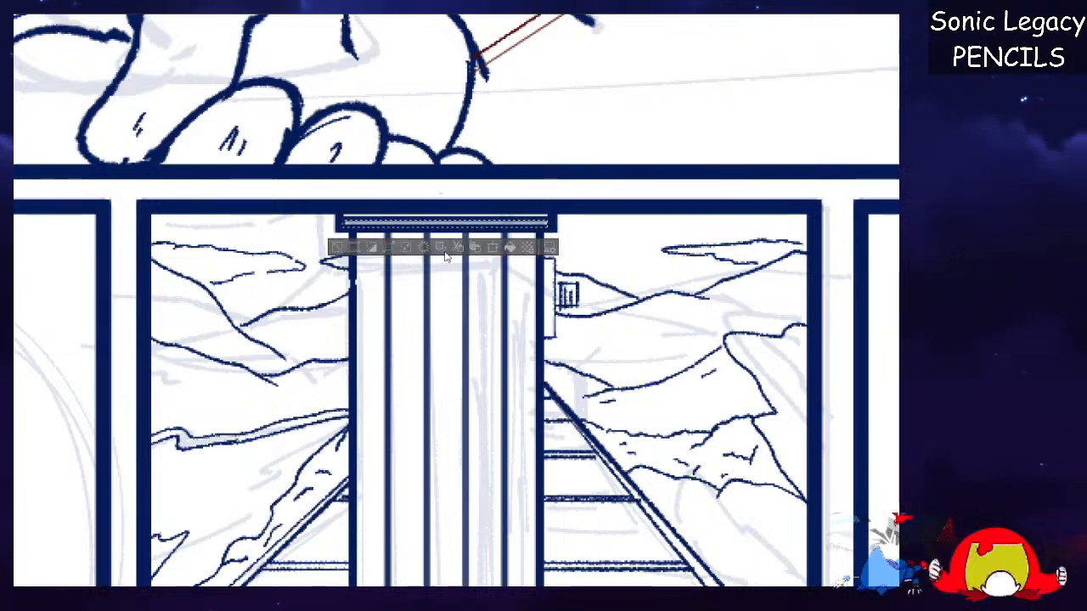
pyautogui.click(423, 250)
pyautogui.hotkey('ctrl', 'd')
# Place a vertical symmetry guide through the centre of the column in the middle panel.
pyautogui.scroll(-8, 456, 301)
pyautogui.moveTo(544, 413)
pyautogui.mouseDown()
pyautogui.moveTo(456, 187)
pyautogui.moveTo(457, 271)
pyautogui.moveTo(472, 272)
pyautogui.mouseUp()
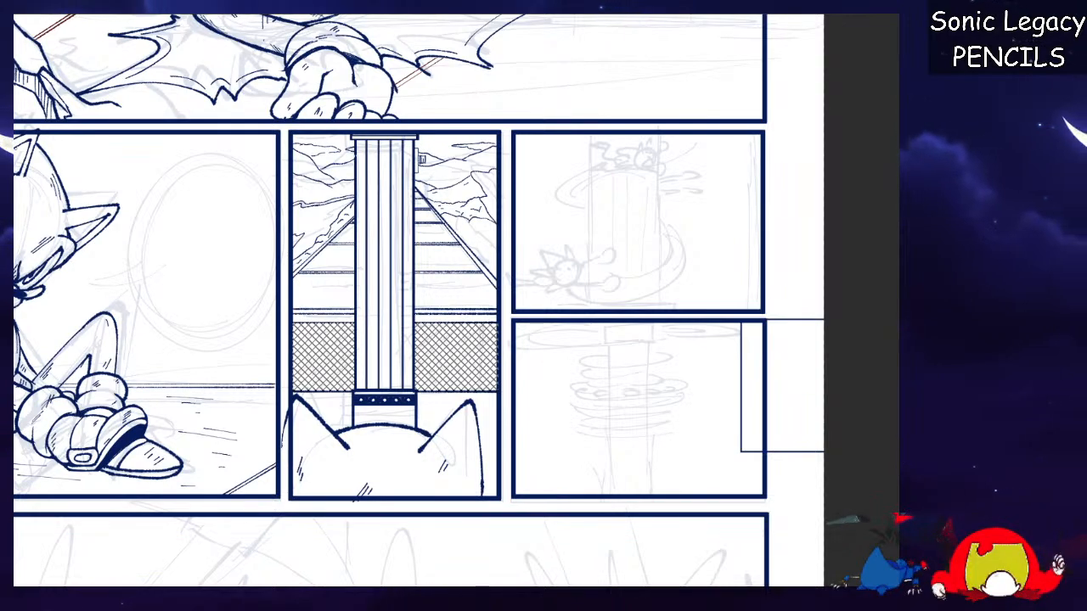
pyautogui.scroll(5, 457, 301)
pyautogui.scroll(5, 456, 301)
pyautogui.scroll(6, 497, 190)
pyautogui.hscroll(2, 497, 190)
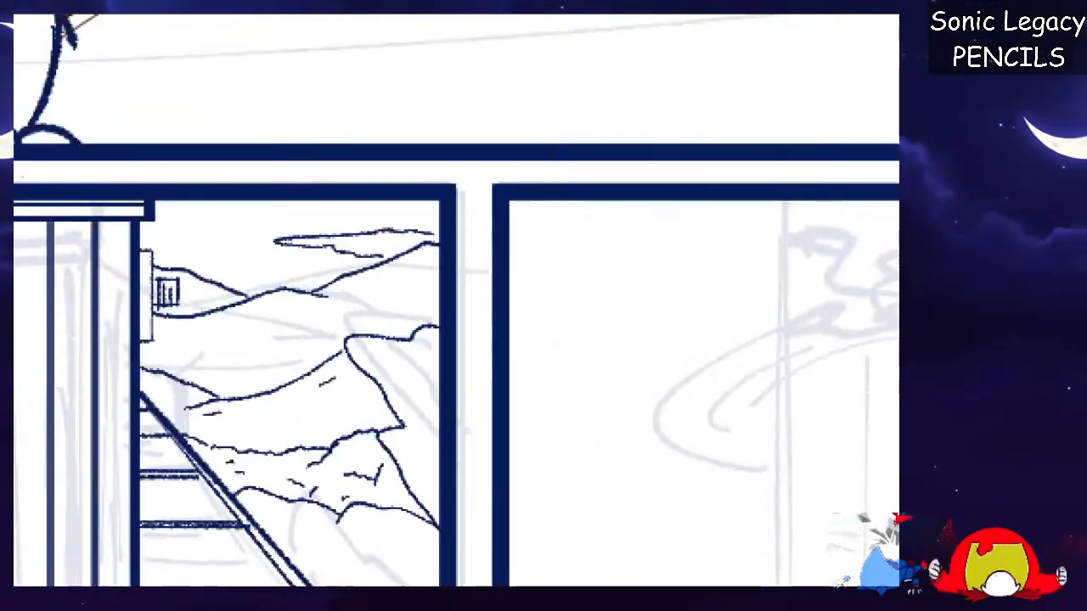
pyautogui.hscroll(-1, 496, 189)
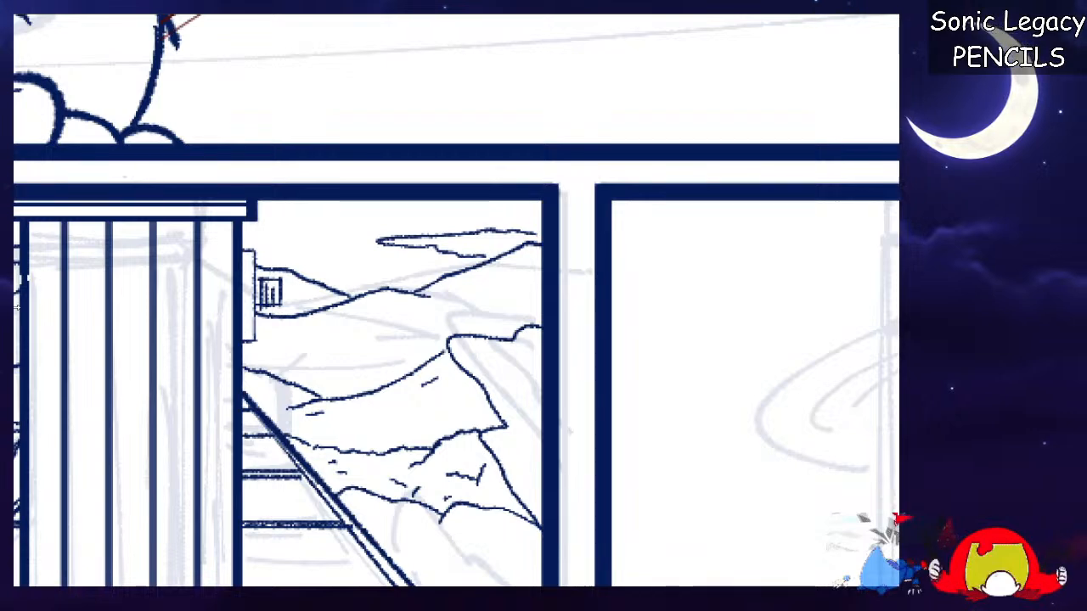
pyautogui.hotkey('ctrl', '-')
pyautogui.hotkey('ctrl', '-')
pyautogui.hotkey('ctrl', '-')
pyautogui.hotkey('ctrl', '-')
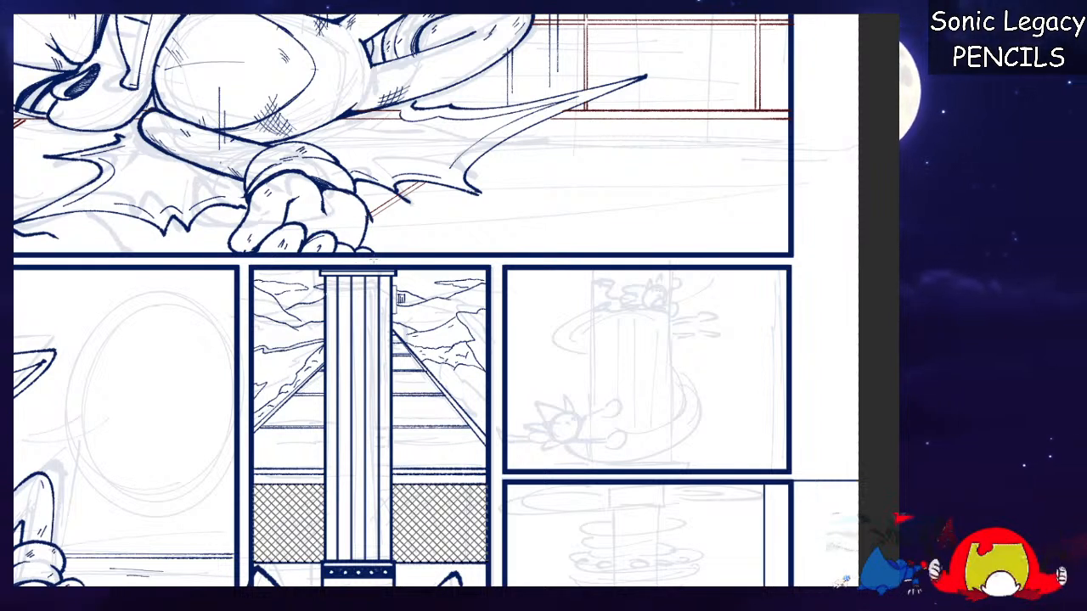
pyautogui.moveTo(357, 277); pyautogui.dragTo(358, 557)
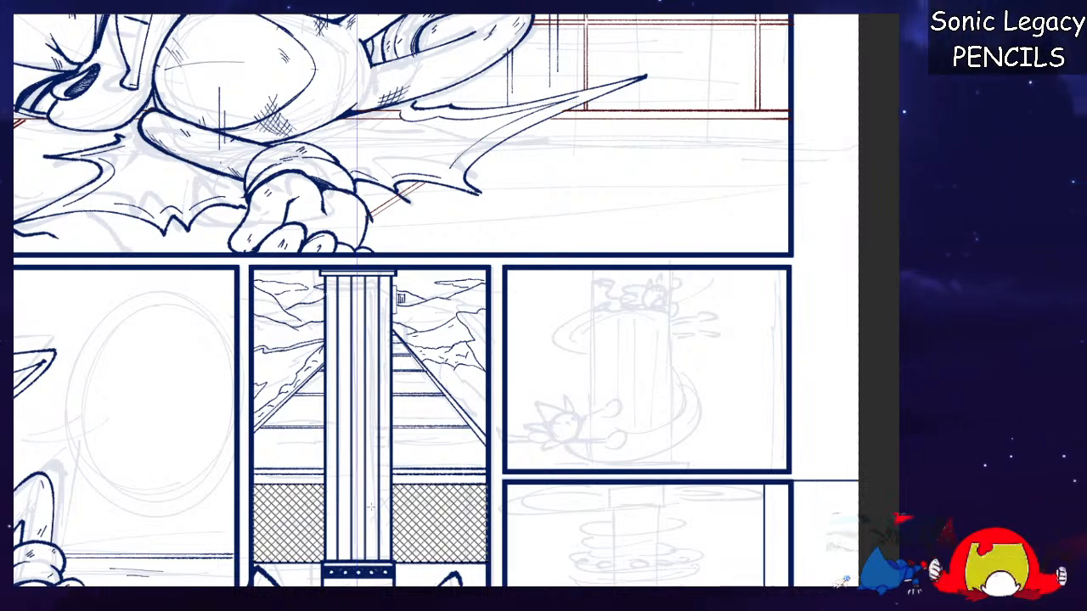
# Draw a small stepped bracket beside the column's cap, just under the panel's top border.
pyautogui.hotkey('ctrl', '+')
pyautogui.hotkey('ctrl', '+')
pyautogui.hotkey('ctrl', '+')
pyautogui.hotkey('ctrl', '+')
pyautogui.hotkey('ctrl', '+')
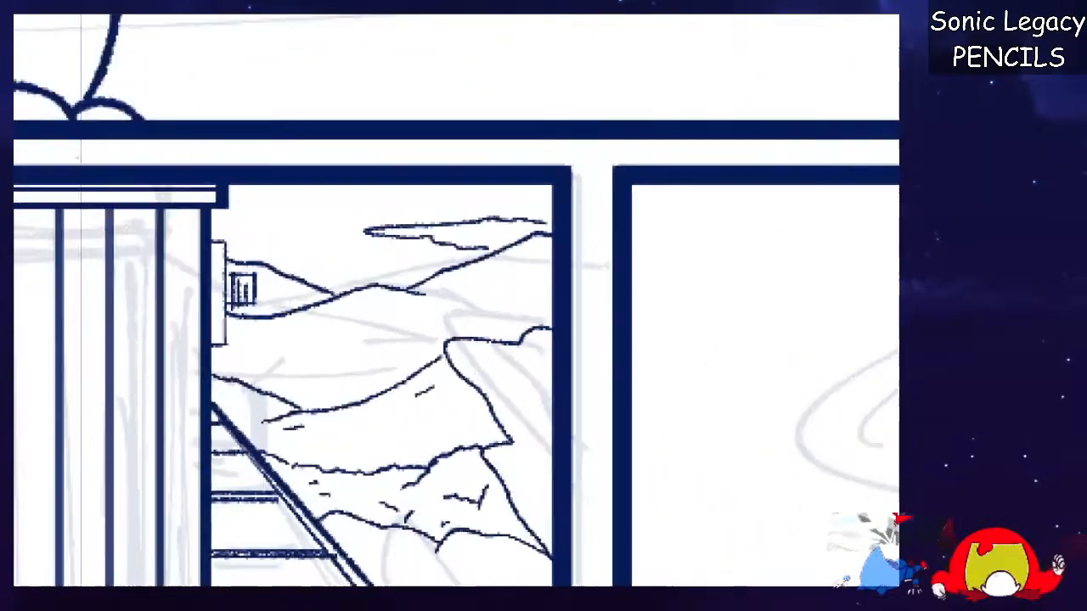
pyautogui.moveTo(196, 179); pyautogui.dragTo(214, 179)
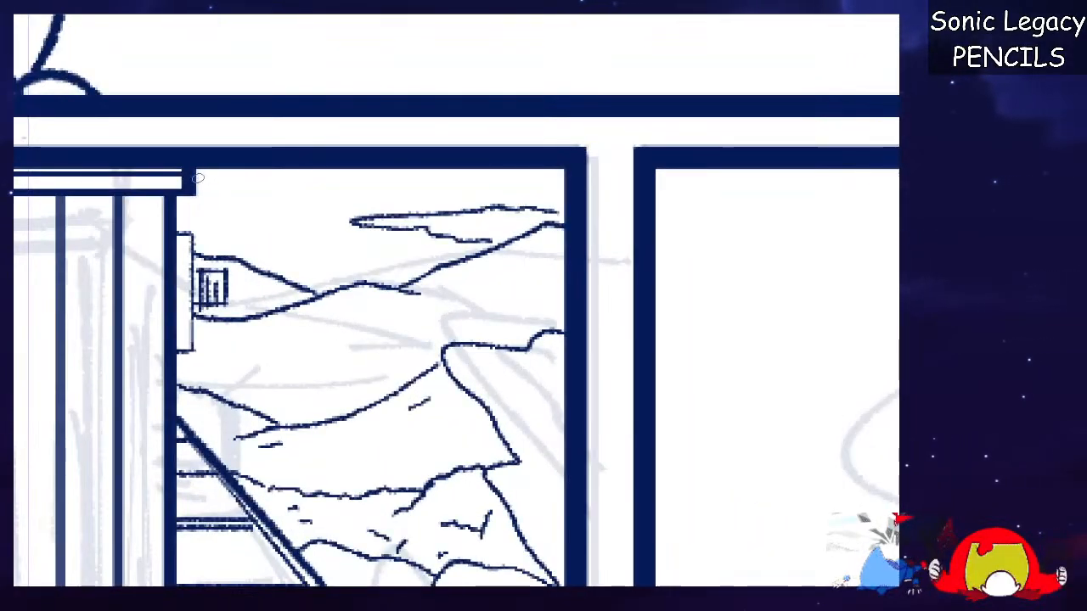
pyautogui.hotkey('ctrl', 'z')
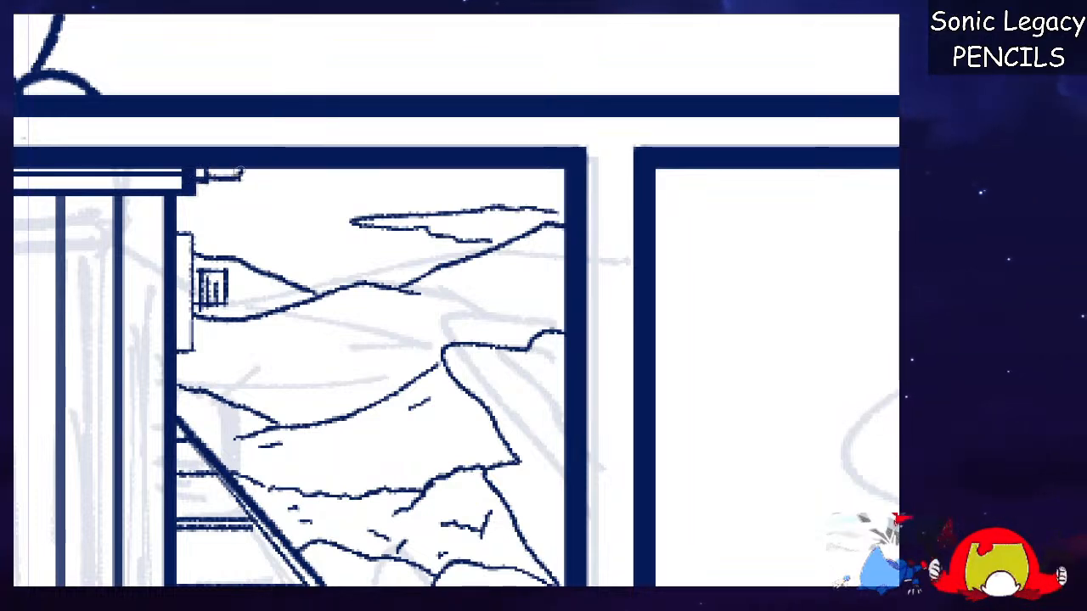
pyautogui.moveTo(214, 175); pyautogui.dragTo(241, 172)
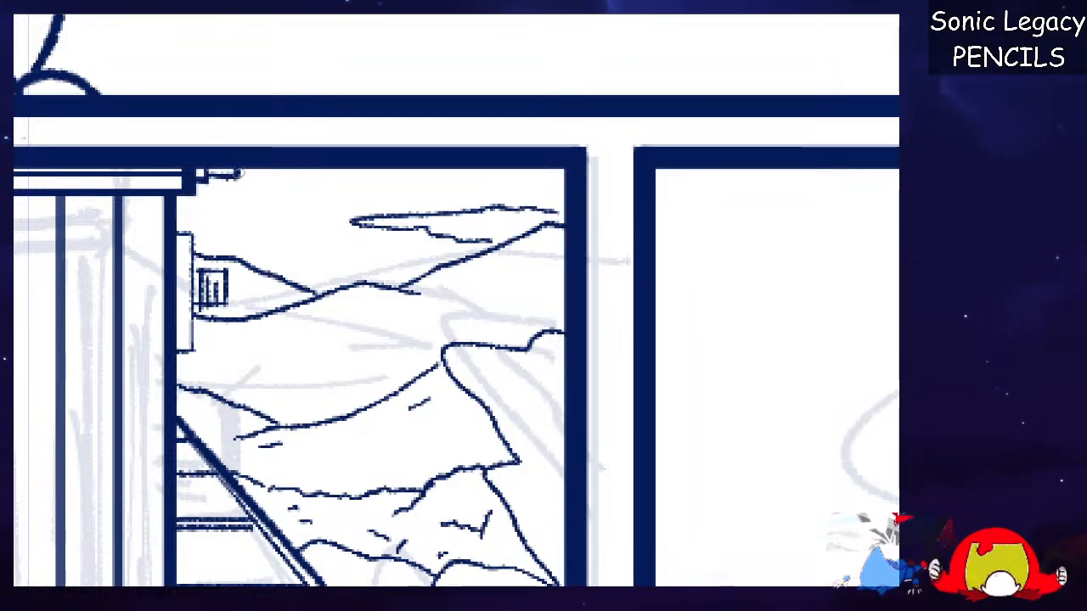
# Draw an overhang edge dropping from the panel's top border beside the bracket, then curving gently across to the panel's side border.
pyautogui.moveTo(255, 173)
pyautogui.mouseDown()
pyautogui.moveTo(254, 196)
pyautogui.moveTo(508, 202)
pyautogui.mouseUp()
pyautogui.hotkey('ctrl', 'z')
pyautogui.moveTo(253, 181)
pyautogui.mouseDown()
pyautogui.moveTo(367, 210)
pyautogui.moveTo(571, 202)
pyautogui.mouseUp()
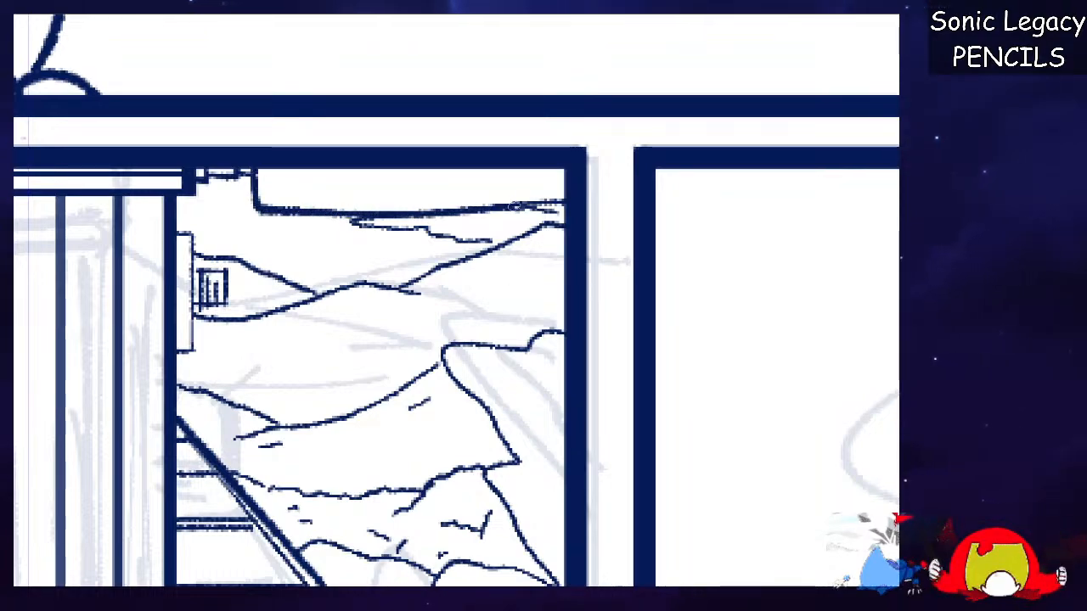
# Undo the last overhang strokes and try redrawing the short stroke where the edge meets the panel border.
pyautogui.hotkey('ctrl', 'z')
pyautogui.hotkey('ctrl', 'z')
pyautogui.press('End')
pyautogui.press('End')
pyautogui.press('End')
pyautogui.press('End')
pyautogui.press('End')
pyautogui.press('End')
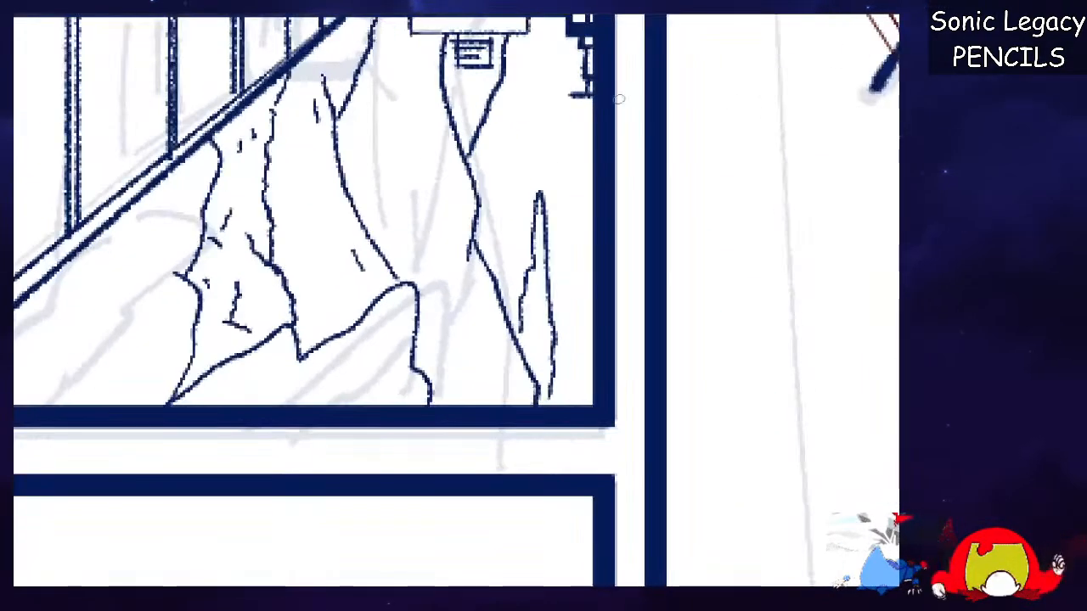
pyautogui.moveTo(586, 95)
pyautogui.mouseDown()
pyautogui.moveTo(558, 112)
pyautogui.moveTo(575, 96)
pyautogui.moveTo(548, 209)
pyautogui.moveTo(557, 446)
pyautogui.moveTo(571, 91)
pyautogui.moveTo(542, 150)
pyautogui.moveTo(562, 406)
pyautogui.moveTo(538, 146)
pyautogui.moveTo(565, 99)
pyautogui.moveTo(595, 91)
pyautogui.moveTo(552, 111)
pyautogui.moveTo(545, 140)
pyautogui.moveTo(542, 222)
pyautogui.moveTo(562, 384)
pyautogui.moveTo(543, 152)
pyautogui.moveTo(550, 99)
pyautogui.moveTo(595, 91)
pyautogui.mouseUp()
pyautogui.hotkey('ctrl', 'z')
pyautogui.hotkey('ctrl', 'z')
pyautogui.hotkey('ctrl', 'z')
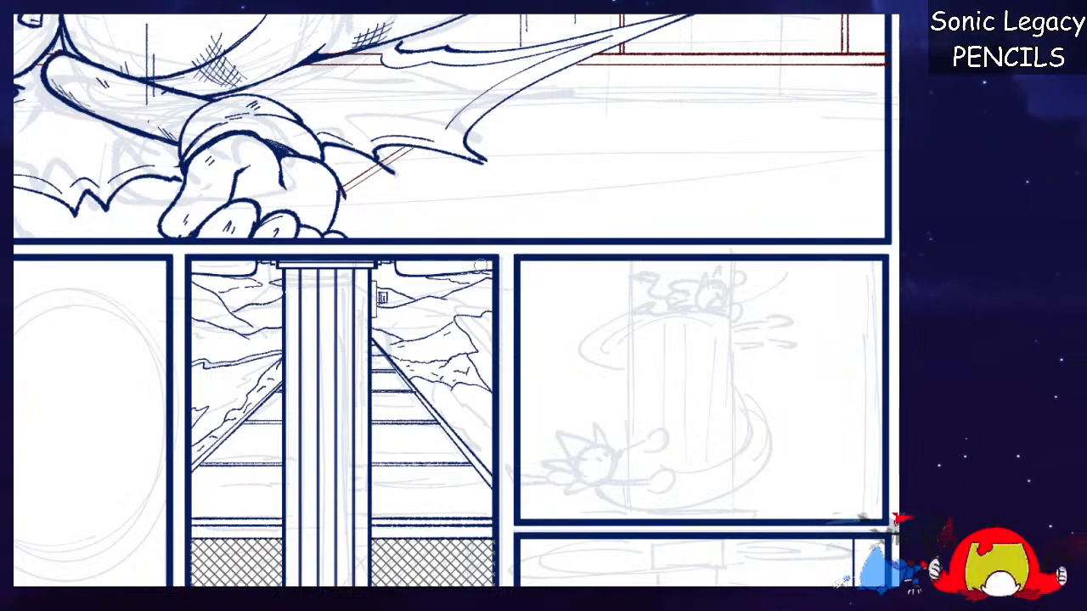
# Draw a column down the panel beside the middle one: two full-height vertical edges with four flute lines between them.
pyautogui.moveTo(382, 383)
pyautogui.mouseDown()
pyautogui.moveTo(504, 258)
pyautogui.moveTo(444, 259)
pyautogui.mouseUp()
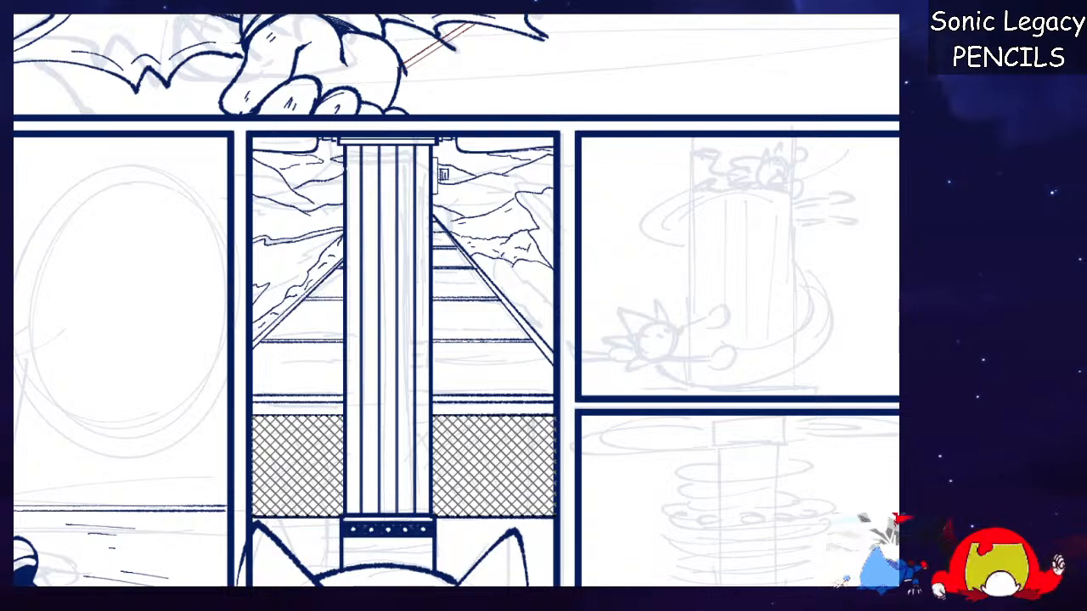
pyautogui.hscroll(1, 456, 300)
pyautogui.hscroll(-1, 456, 300)
pyautogui.scroll(-3, 456, 300)
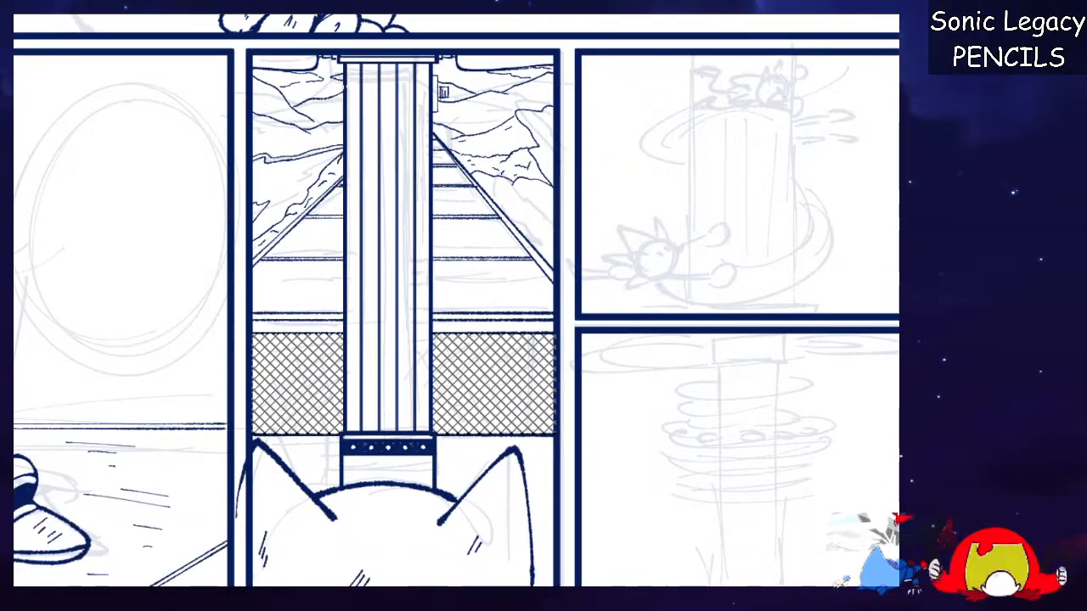
pyautogui.scroll(1, 456, 299)
pyautogui.hscroll(-1, 456, 300)
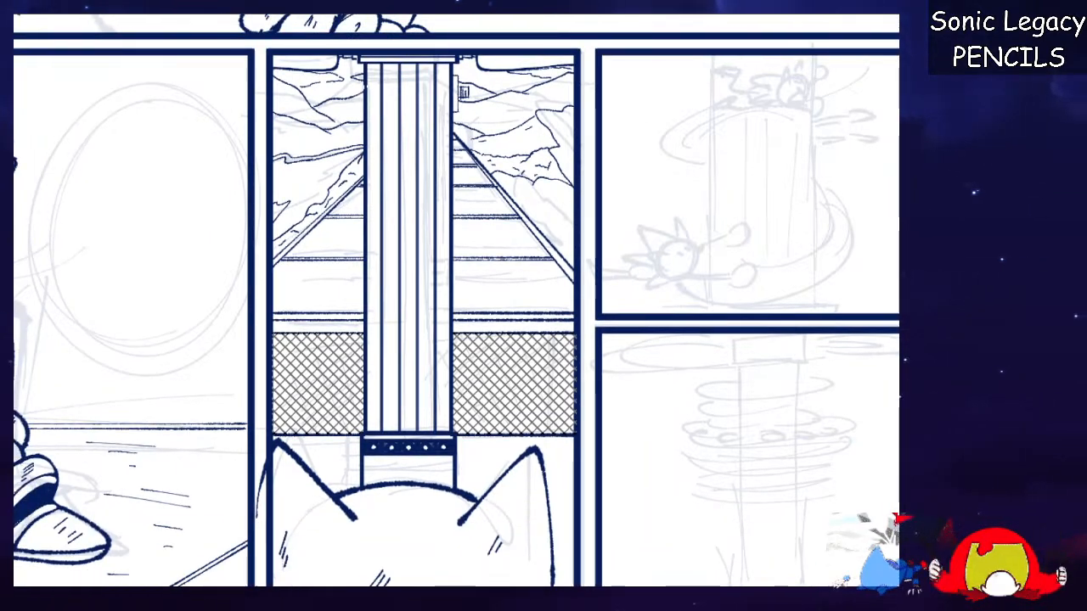
pyautogui.scroll(2, 456, 299)
pyautogui.hscroll(9, 456, 300)
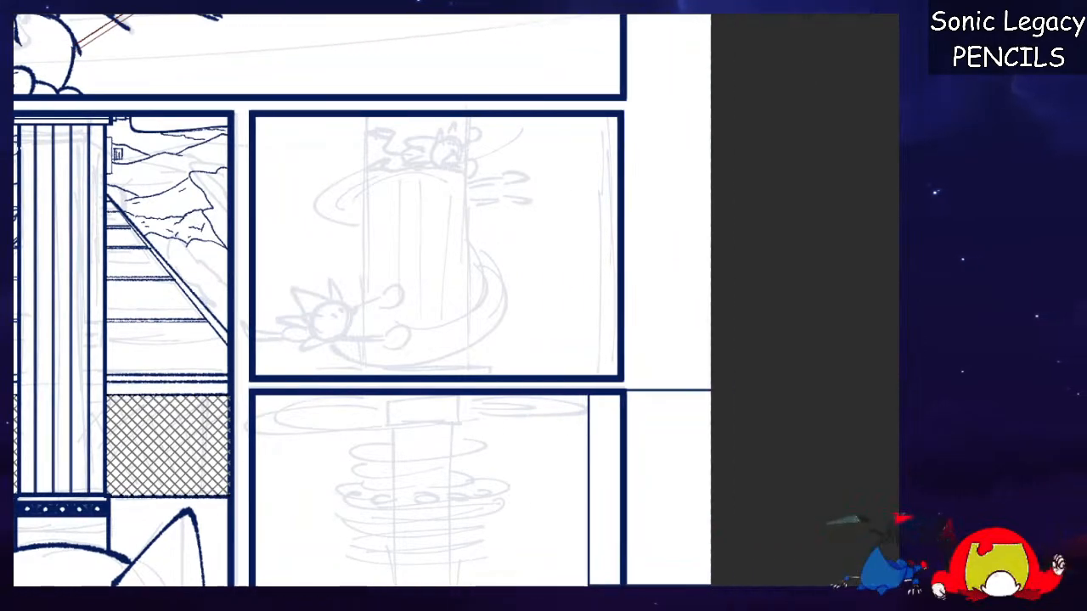
pyautogui.scroll(2, 456, 300)
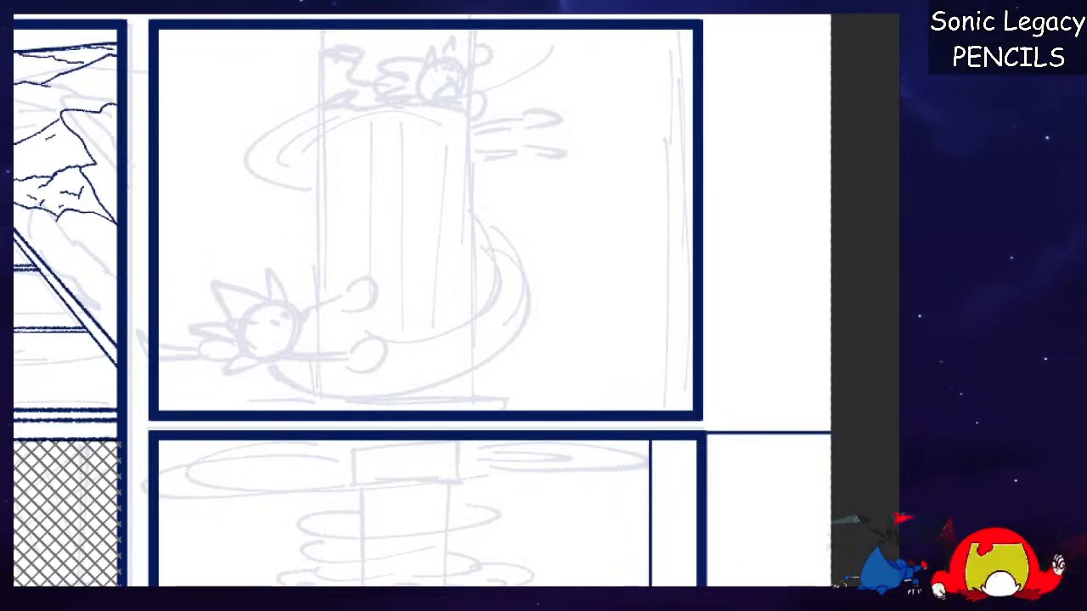
pyautogui.moveTo(472, 28); pyautogui.dragTo(471, 404)
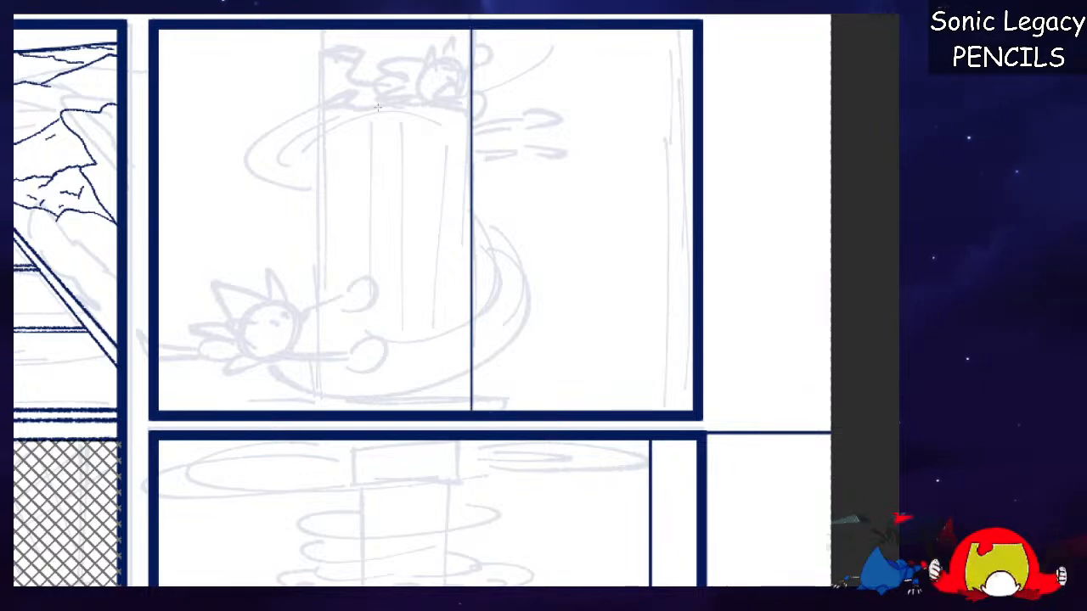
pyautogui.moveTo(342, 31); pyautogui.dragTo(343, 401)
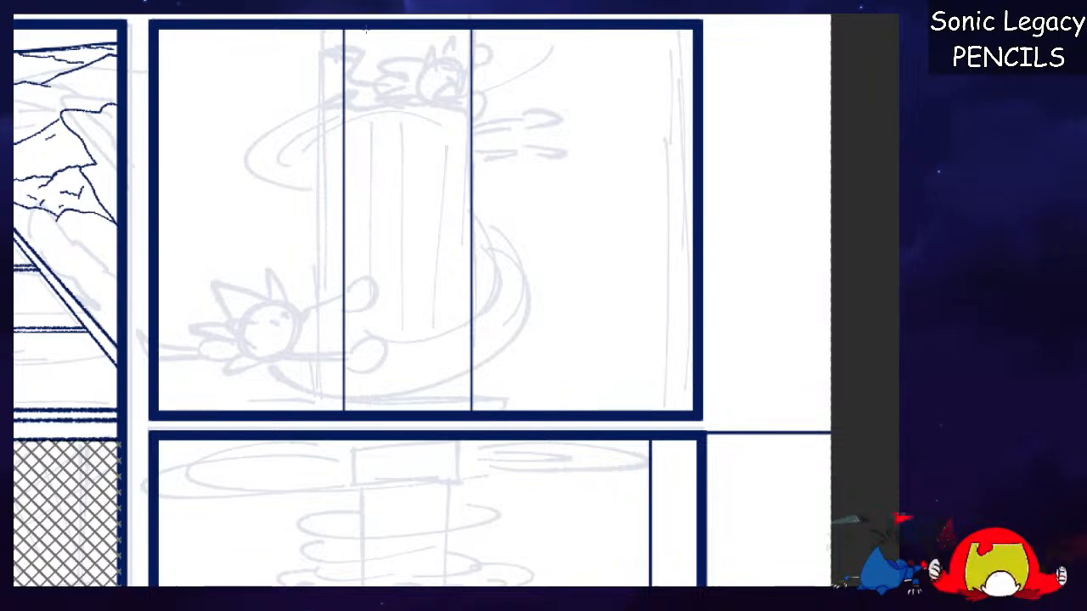
pyautogui.moveTo(372, 64); pyautogui.dragTo(378, 400)
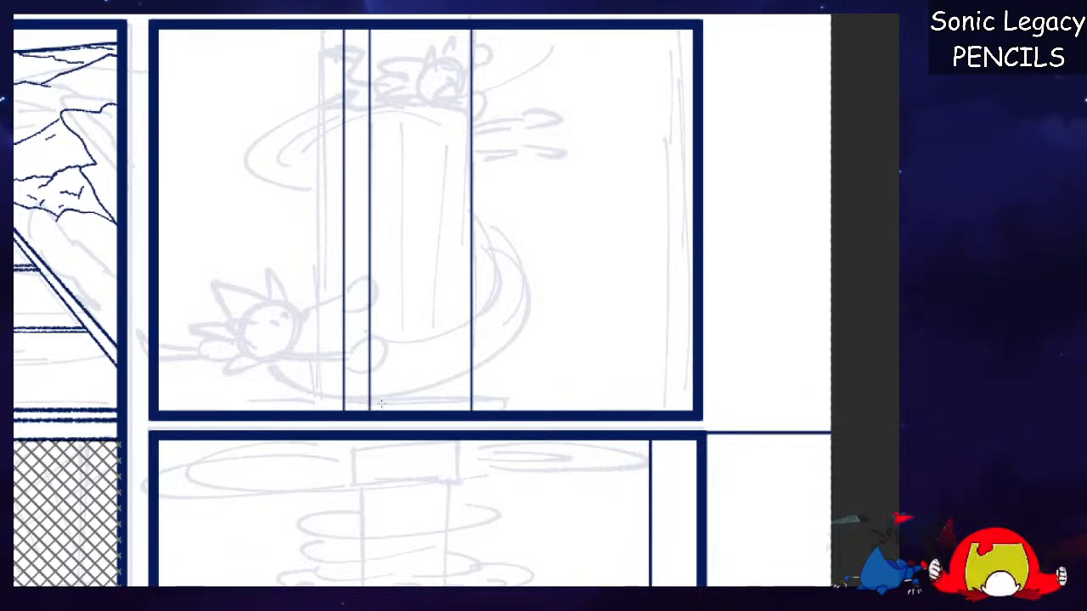
pyautogui.moveTo(399, 30)
pyautogui.mouseDown()
pyautogui.moveTo(402, 259)
pyautogui.moveTo(421, 406)
pyautogui.moveTo(433, 31)
pyautogui.moveTo(437, 340)
pyautogui.mouseUp()
pyautogui.hotkey('ctrl', 'z')
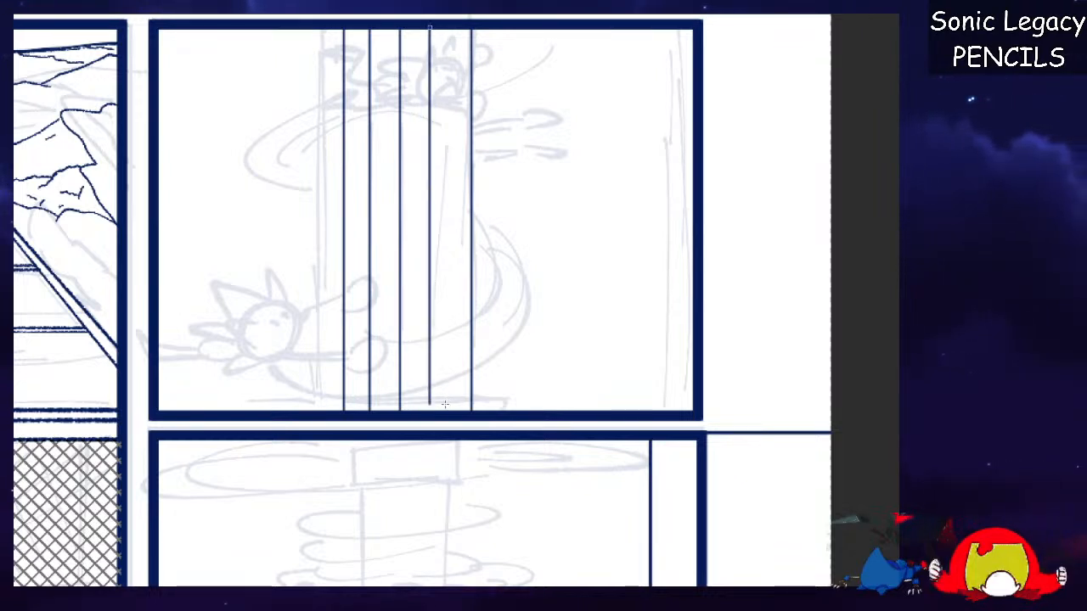
pyautogui.moveTo(449, 414); pyautogui.dragTo(450, 32)
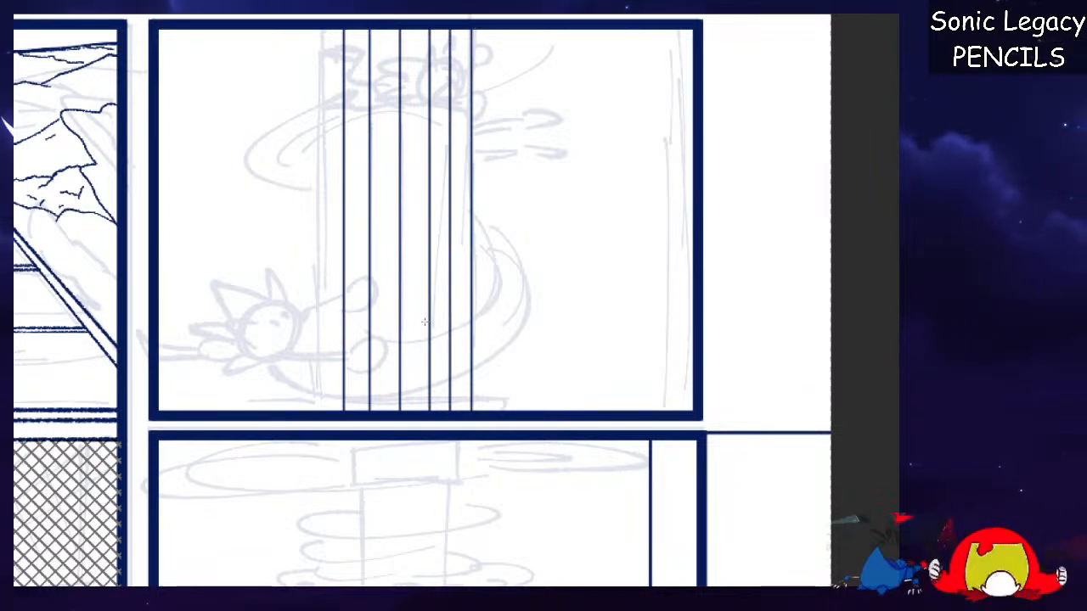
# Thicken the new column's two outer edges by running extra vertical lines along them.
pyautogui.moveTo(344, 415); pyautogui.dragTo(357, 34)
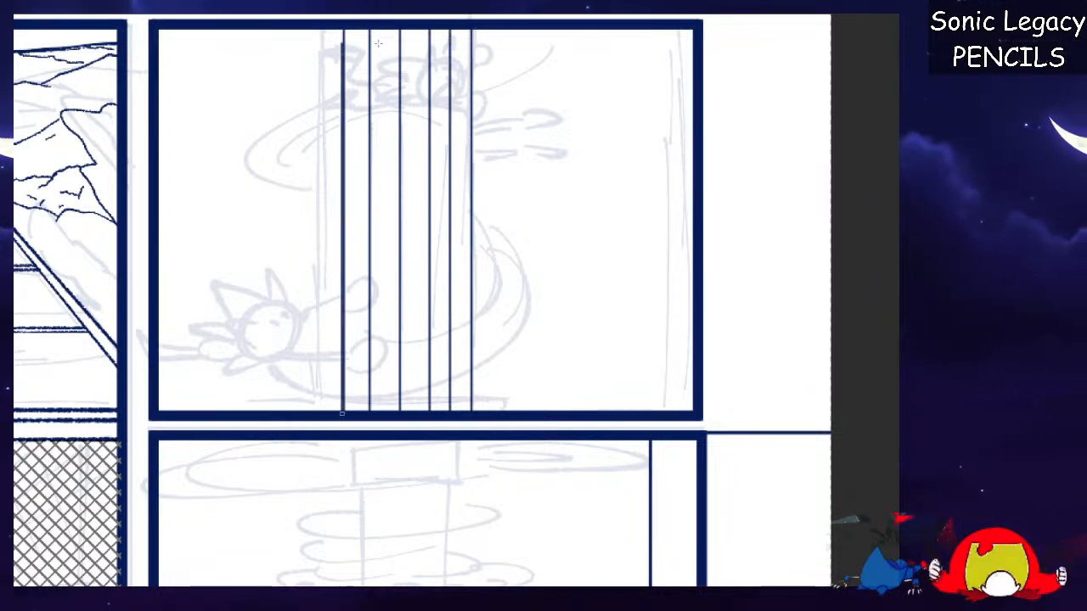
pyautogui.moveTo(473, 29); pyautogui.dragTo(475, 341)
pyautogui.moveTo(476, 415); pyautogui.dragTo(475, 58)
pyautogui.moveTo(340, 29); pyautogui.dragTo(341, 411)
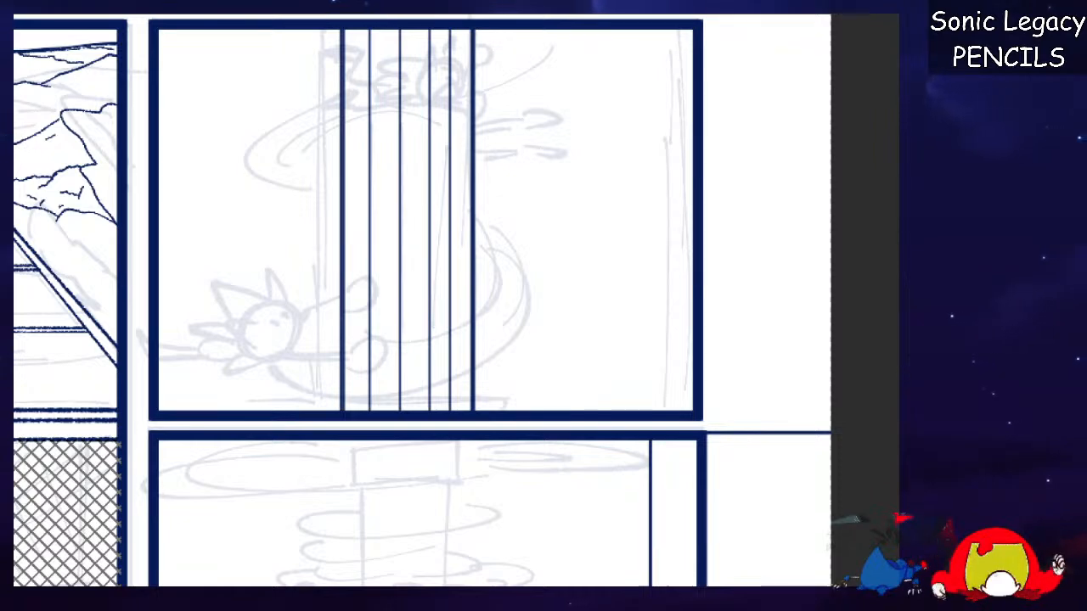
# Draw the flying figure's upper glove in dark red, with a curved cuff over the column's edge and a round fist.
pyautogui.hotkey('ctrl', '+')
pyautogui.press('Left')
pyautogui.press('Left')
pyautogui.press('Left')
pyautogui.press('Left')
pyautogui.press('Left')
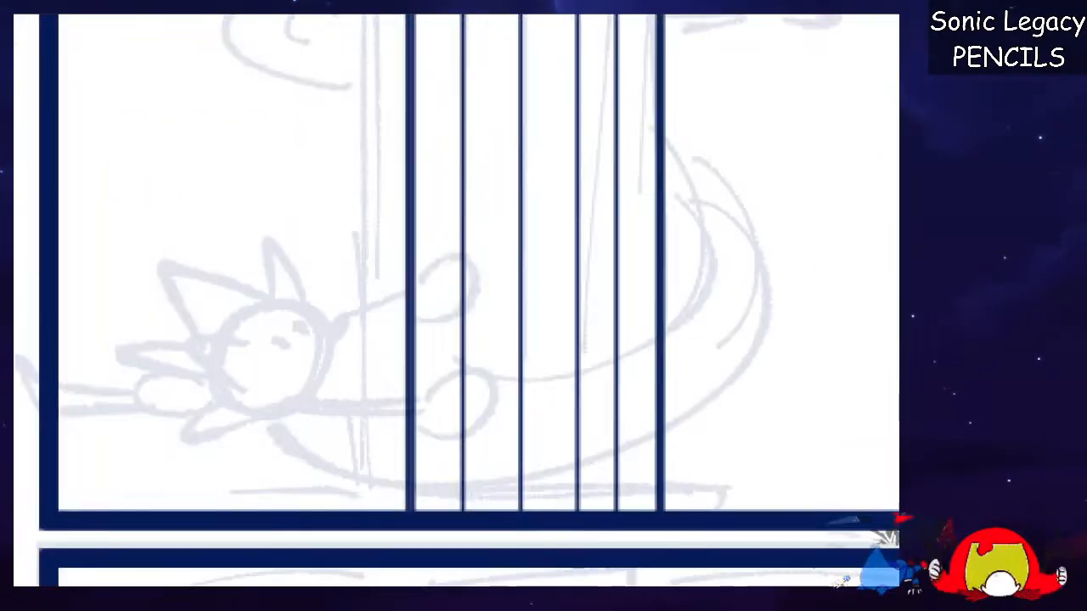
pyautogui.hotkey('ctrl', '+')
pyautogui.hotkey('ctrl', '+')
pyautogui.hotkey('ctrl', '+')
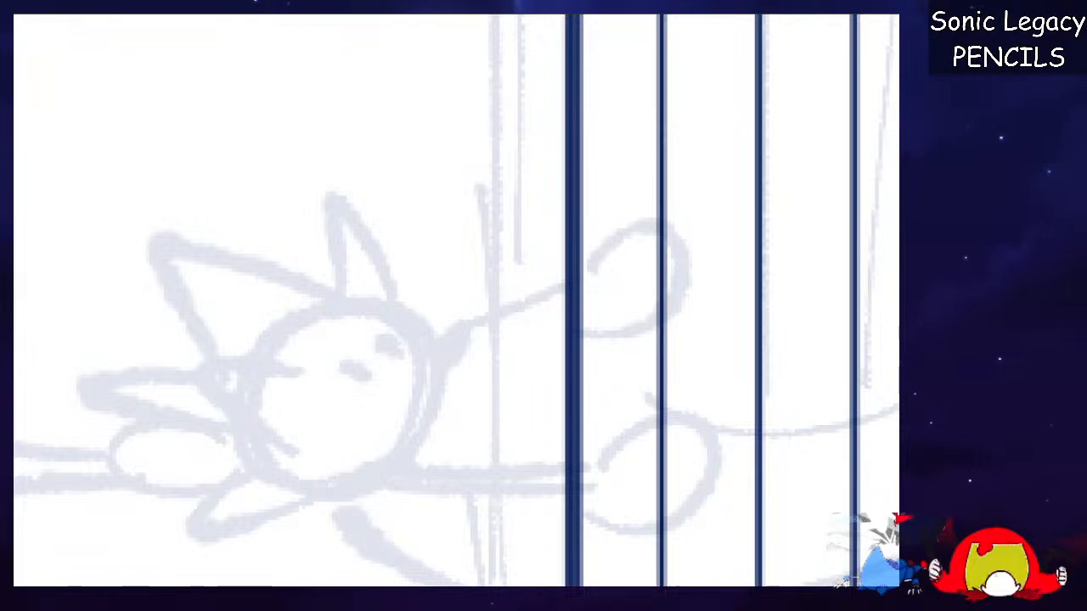
pyautogui.scroll(-3, 456, 300)
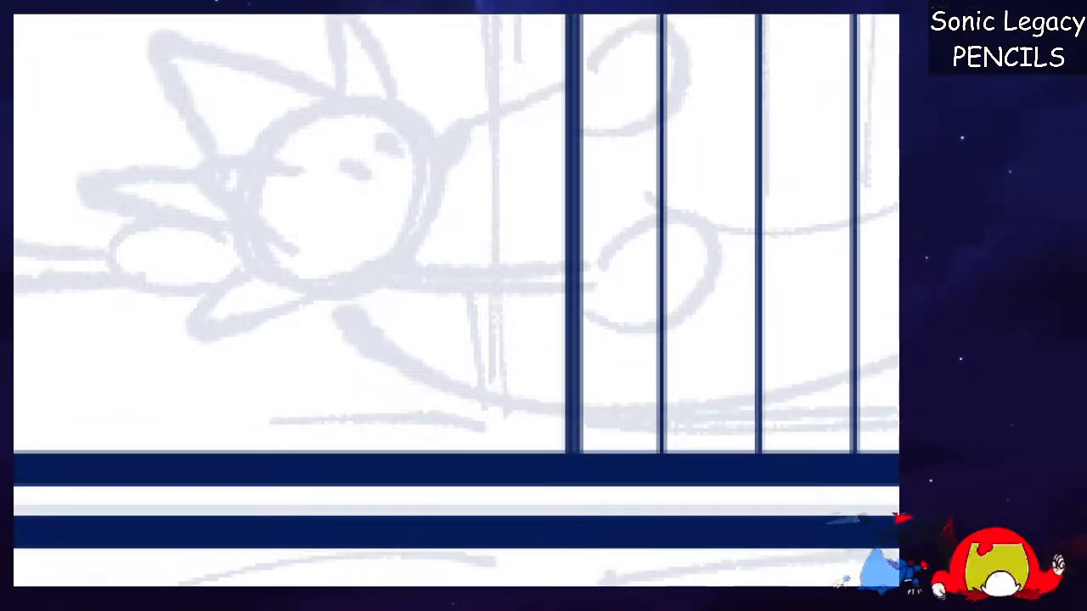
pyautogui.scroll(3, 456, 300)
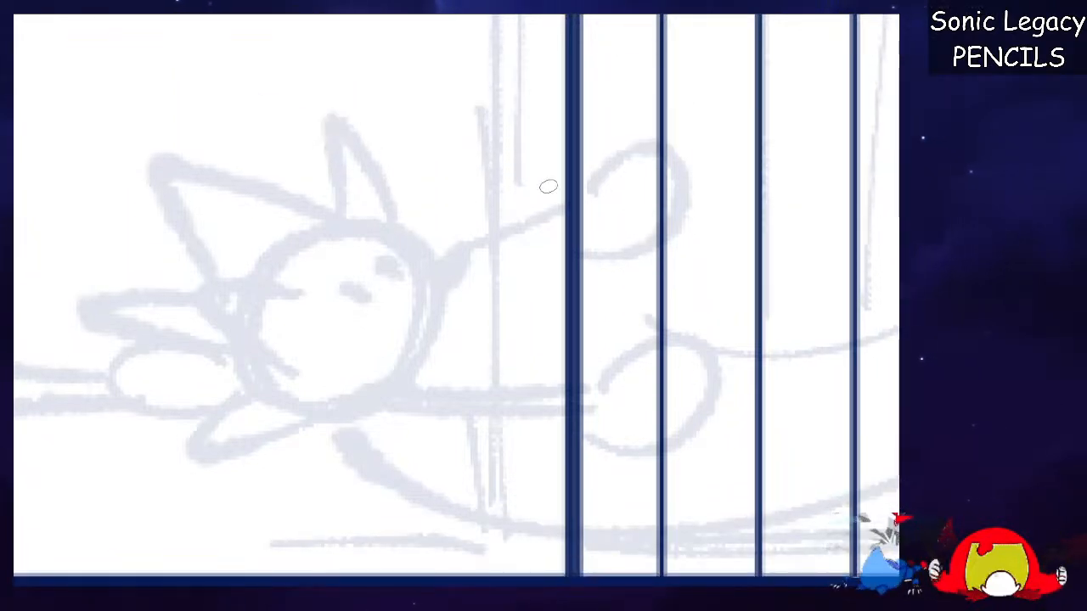
pyautogui.moveTo(570, 183)
pyautogui.mouseDown()
pyautogui.moveTo(675, 183)
pyautogui.moveTo(613, 273)
pyautogui.mouseUp()
pyautogui.hotkey('ctrl', 'z')
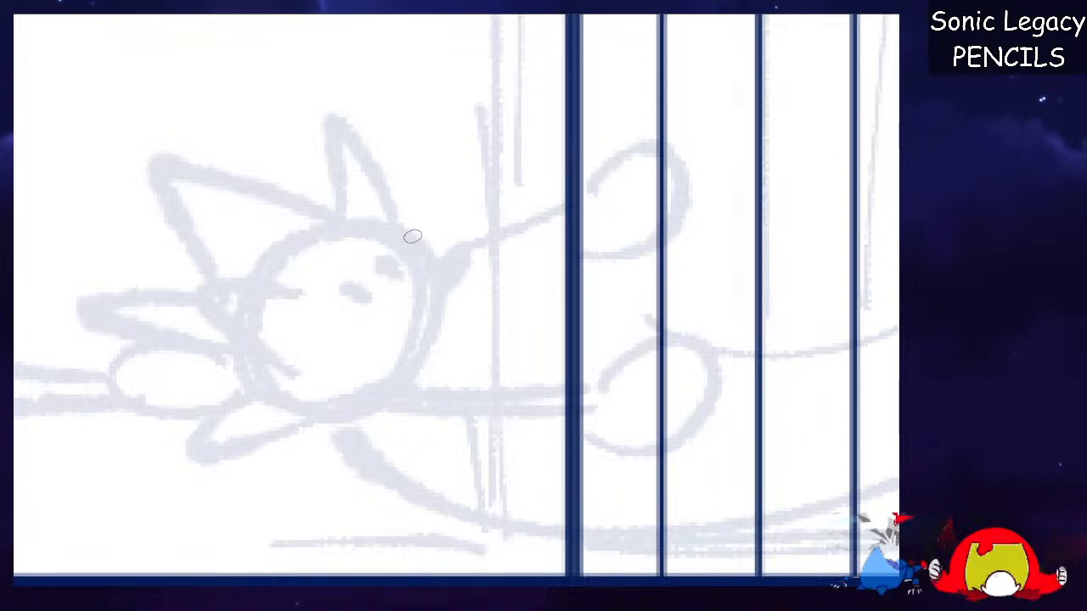
pyautogui.moveTo(567, 197)
pyautogui.mouseDown()
pyautogui.moveTo(602, 161)
pyautogui.moveTo(670, 222)
pyautogui.moveTo(573, 270)
pyautogui.moveTo(559, 253)
pyautogui.mouseUp()
pyautogui.moveTo(563, 192)
pyautogui.mouseDown()
pyautogui.moveTo(554, 264)
pyautogui.moveTo(568, 193)
pyautogui.moveTo(548, 204)
pyautogui.moveTo(567, 253)
pyautogui.mouseUp()
pyautogui.hotkey('ctrl', 'z')
pyautogui.hotkey('ctrl', 'z')
pyautogui.moveTo(539, 208)
pyautogui.mouseDown()
pyautogui.moveTo(576, 181)
pyautogui.moveTo(567, 258)
pyautogui.mouseUp()
pyautogui.hotkey('ctrl', 'z')
pyautogui.moveTo(543, 195)
pyautogui.mouseDown()
pyautogui.moveTo(594, 245)
pyautogui.moveTo(560, 262)
pyautogui.mouseUp()
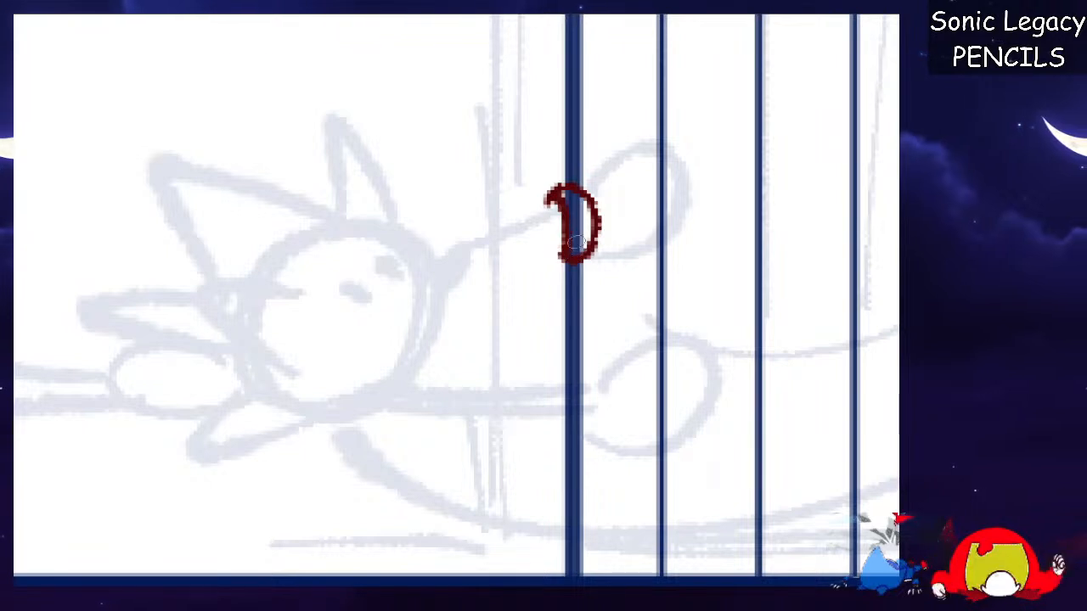
pyautogui.moveTo(584, 188)
pyautogui.mouseDown()
pyautogui.moveTo(629, 146)
pyautogui.moveTo(620, 255)
pyautogui.moveTo(590, 252)
pyautogui.mouseUp()
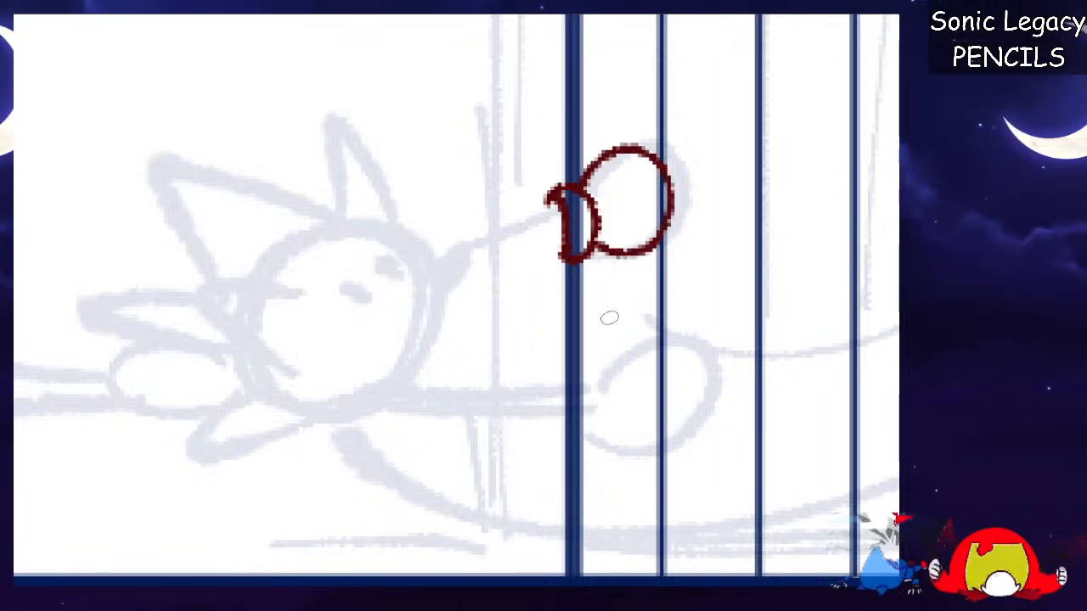
# Draw the figure's lower glove with a matching cuff and round fist over the column's edge.
pyautogui.moveTo(566, 379); pyautogui.dragTo(568, 420)
pyautogui.moveTo(558, 377)
pyautogui.mouseDown()
pyautogui.moveTo(601, 417)
pyautogui.moveTo(562, 426)
pyautogui.mouseUp()
pyautogui.moveTo(608, 379)
pyautogui.mouseDown()
pyautogui.moveTo(659, 340)
pyautogui.moveTo(696, 438)
pyautogui.moveTo(605, 442)
pyautogui.moveTo(633, 345)
pyautogui.moveTo(643, 444)
pyautogui.moveTo(594, 443)
pyautogui.mouseUp()
pyautogui.hotkey('ctrl', 'z')
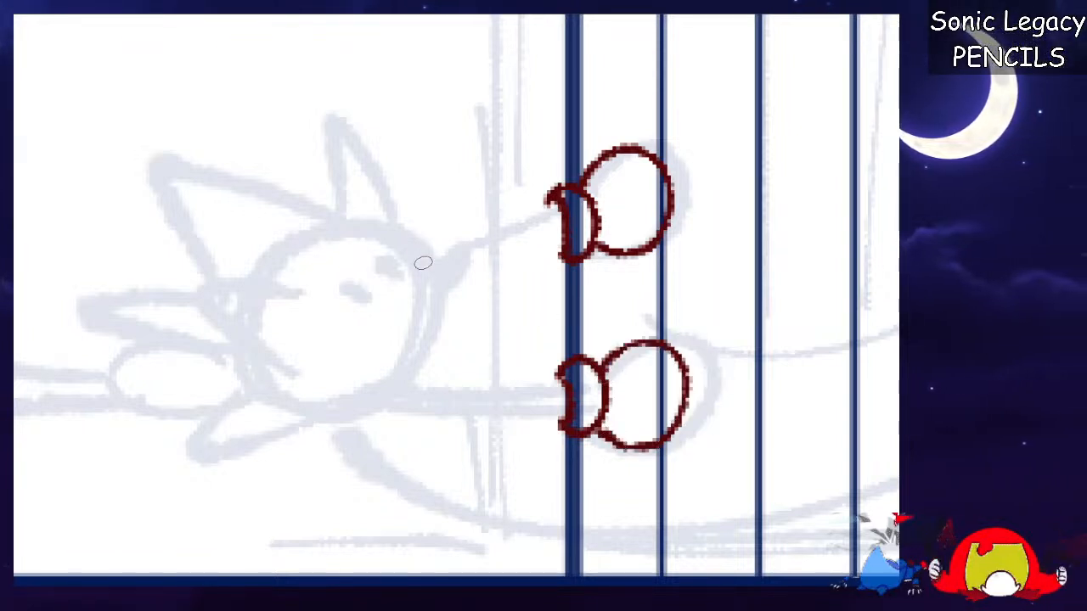
# Draw the figure's face with two short slanted eye strokes and a wide open V-shaped mouth.
pyautogui.moveTo(377, 304); pyautogui.dragTo(411, 330)
pyautogui.moveTo(396, 277)
pyautogui.mouseDown()
pyautogui.moveTo(427, 299)
pyautogui.moveTo(480, 307)
pyautogui.moveTo(437, 323)
pyautogui.moveTo(470, 286)
pyautogui.moveTo(459, 314)
pyautogui.moveTo(440, 321)
pyautogui.mouseUp()
pyautogui.hotkey('ctrl', 'z')
pyautogui.moveTo(341, 311)
pyautogui.mouseDown()
pyautogui.moveTo(261, 293)
pyautogui.moveTo(299, 370)
pyautogui.mouseUp()
# Outline the figure's head around the face, with a small pointed nose and long jagged spikes trailing behind.
pyautogui.moveTo(419, 249)
pyautogui.mouseDown()
pyautogui.moveTo(440, 332)
pyautogui.moveTo(406, 372)
pyautogui.mouseUp()
pyautogui.hotkey('ctrl', 'z')
pyautogui.moveTo(422, 248)
pyautogui.mouseDown()
pyautogui.moveTo(441, 285)
pyautogui.moveTo(421, 361)
pyautogui.moveTo(380, 402)
pyautogui.moveTo(185, 446)
pyautogui.moveTo(254, 388)
pyautogui.mouseUp()
pyautogui.moveTo(426, 256)
pyautogui.mouseDown()
pyautogui.moveTo(282, 165)
pyautogui.moveTo(313, 219)
pyautogui.moveTo(246, 205)
pyautogui.moveTo(127, 229)
pyautogui.moveTo(225, 306)
pyautogui.moveTo(125, 349)
pyautogui.moveTo(153, 391)
pyautogui.moveTo(231, 392)
pyautogui.mouseUp()
# Add a pointed ear on the head's upper edge, clear the stray line at its base, and draw a small triangle inside the mouth.
pyautogui.moveTo(366, 204)
pyautogui.mouseDown()
pyautogui.moveTo(387, 172)
pyautogui.moveTo(425, 240)
pyautogui.mouseUp()
pyautogui.hotkey('ctrl', 'z')
pyautogui.moveTo(360, 244)
pyautogui.mouseDown()
pyautogui.moveTo(357, 236)
pyautogui.moveTo(403, 225)
pyautogui.mouseUp()
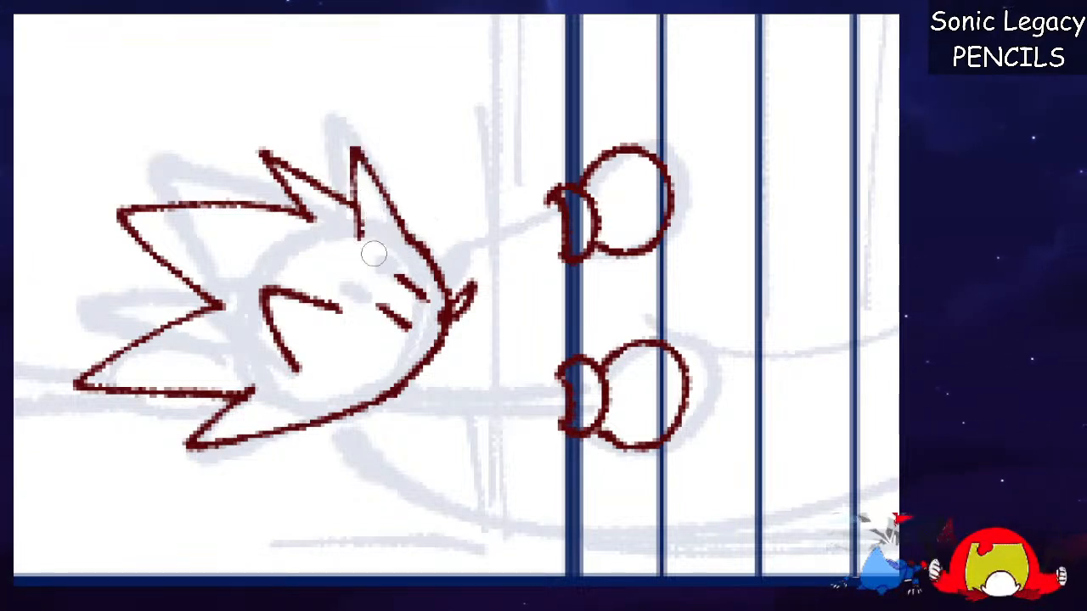
pyautogui.moveTo(380, 230)
pyautogui.mouseDown()
pyautogui.moveTo(398, 225)
pyautogui.moveTo(356, 211)
pyautogui.mouseUp()
pyautogui.hotkey('ctrl', 'z')
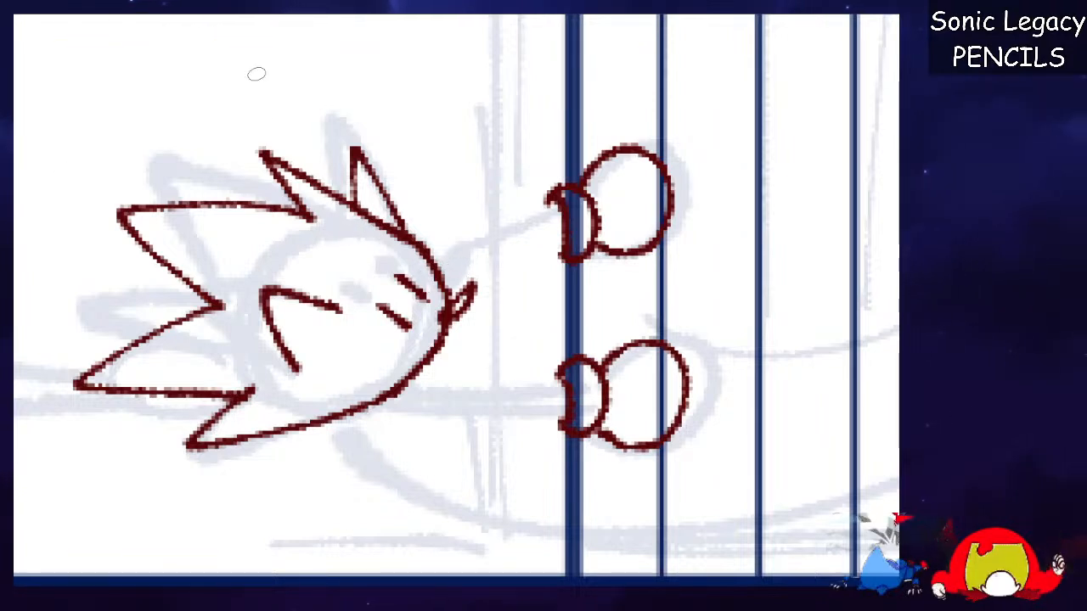
pyautogui.moveTo(308, 348); pyautogui.dragTo(318, 335)
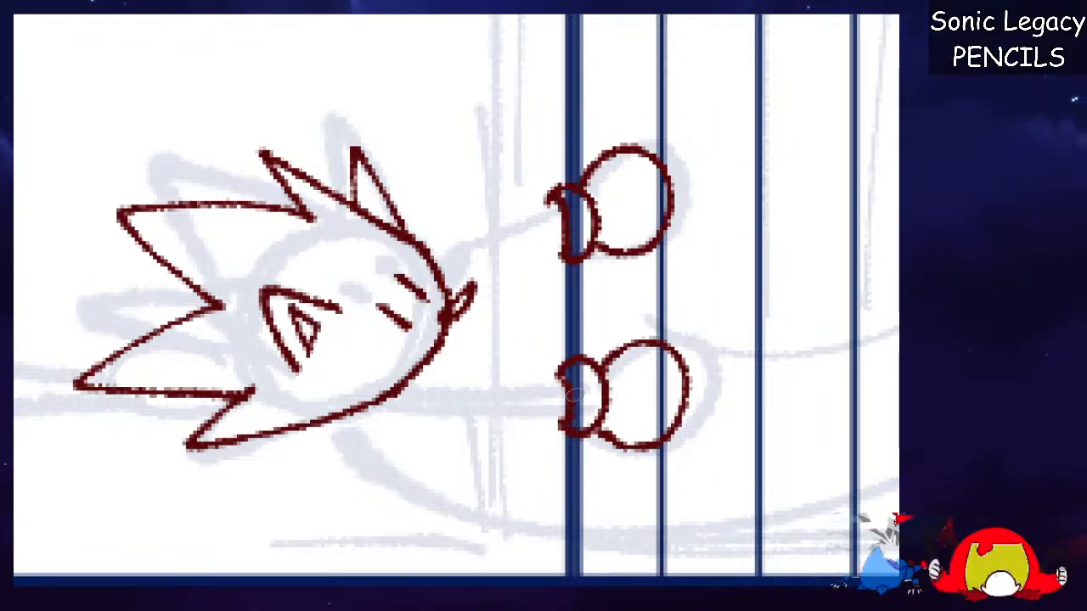
# Connect both gloves to the head with two thin straight arms, each made of a pair of parallel lines.
pyautogui.moveTo(783, 402); pyautogui.dragTo(774, 131)
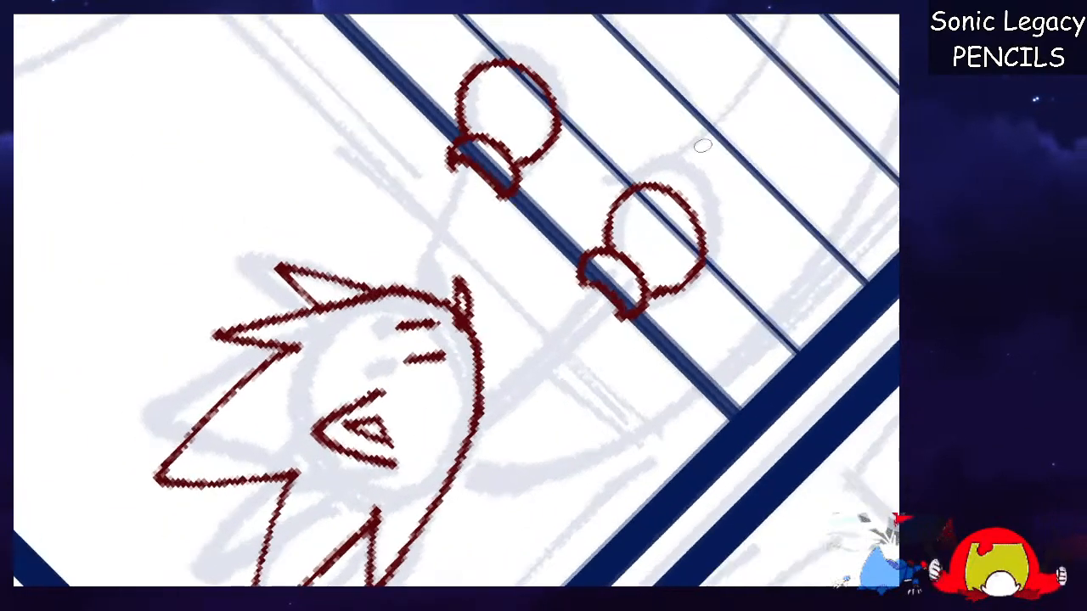
pyautogui.moveTo(464, 172); pyautogui.dragTo(406, 291)
pyautogui.moveTo(490, 183); pyautogui.dragTo(435, 295)
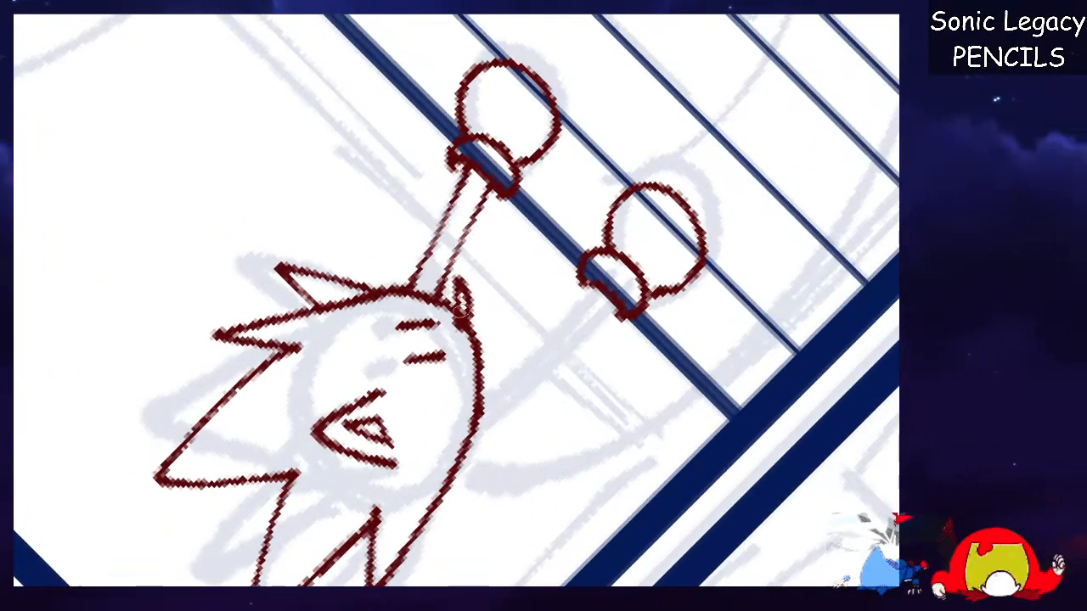
pyautogui.moveTo(592, 287); pyautogui.dragTo(481, 379)
pyautogui.moveTo(616, 311); pyautogui.dragTo(477, 414)
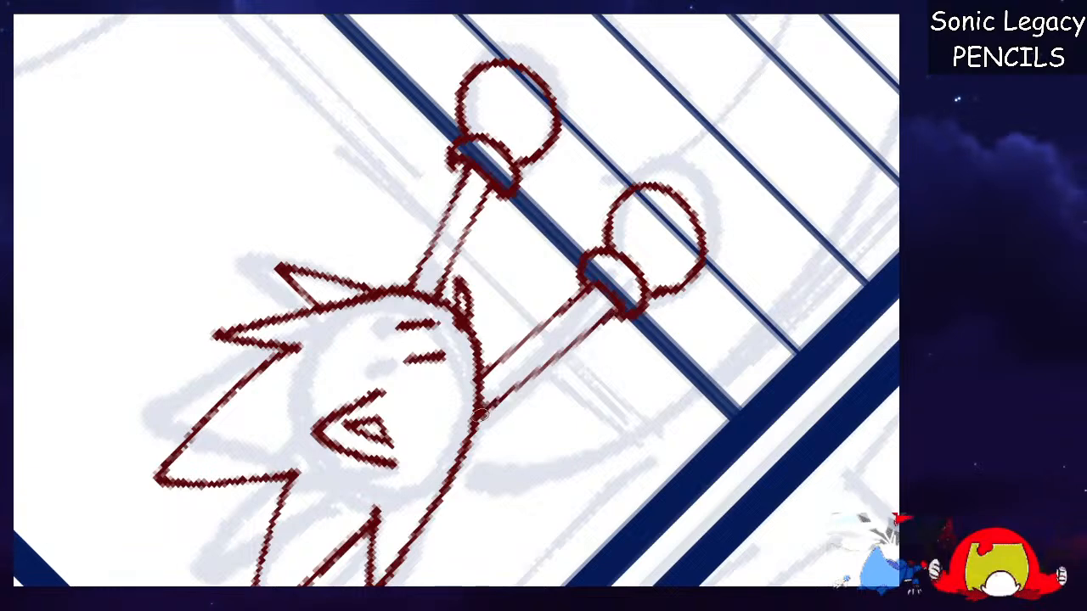
# Draw the upper leg trailing behind the spikes, with a rounded sock cuff and a shoe cut off at the panel border.
pyautogui.press('Home')
pyautogui.moveTo(127, 382); pyautogui.dragTo(328, 286)
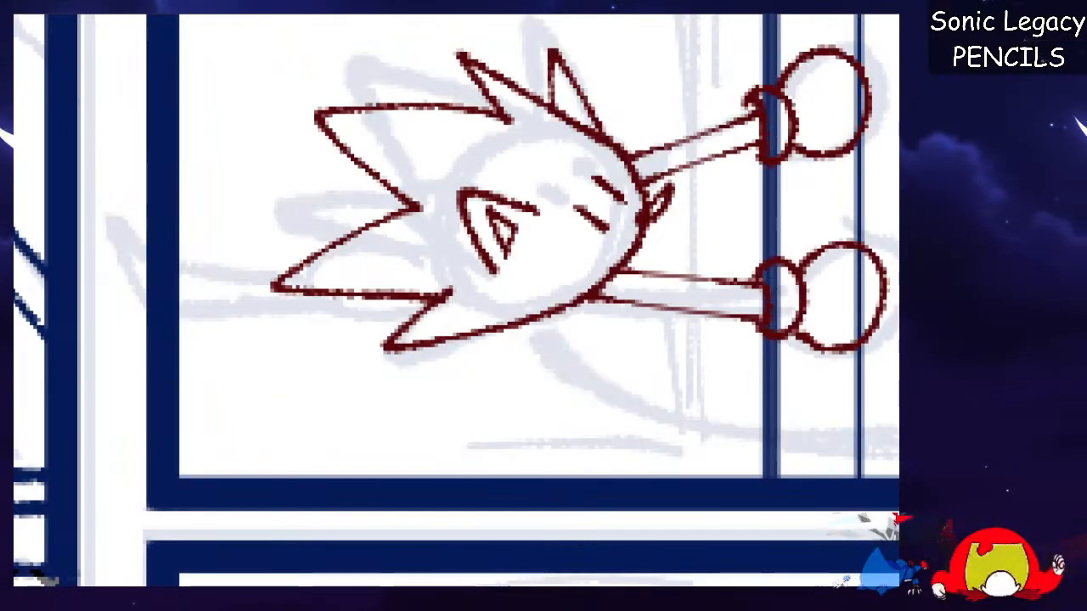
pyautogui.press('Delete')
pyautogui.press('Delete')
pyautogui.press('Delete')
pyautogui.moveTo(353, 270)
pyautogui.mouseDown()
pyautogui.moveTo(211, 435)
pyautogui.moveTo(329, 365)
pyautogui.moveTo(257, 427)
pyautogui.mouseUp()
pyautogui.hotkey('ctrl', 'z')
pyautogui.hotkey('ctrl', 'z')
pyautogui.moveTo(359, 270)
pyautogui.mouseDown()
pyautogui.moveTo(248, 392)
pyautogui.moveTo(211, 413)
pyautogui.moveTo(265, 418)
pyautogui.mouseUp()
pyautogui.moveTo(183, 420); pyautogui.dragTo(230, 478)
pyautogui.hotkey('ctrl', 'z')
pyautogui.moveTo(208, 414)
pyautogui.mouseDown()
pyautogui.moveTo(173, 423)
pyautogui.moveTo(228, 483)
pyautogui.mouseUp()
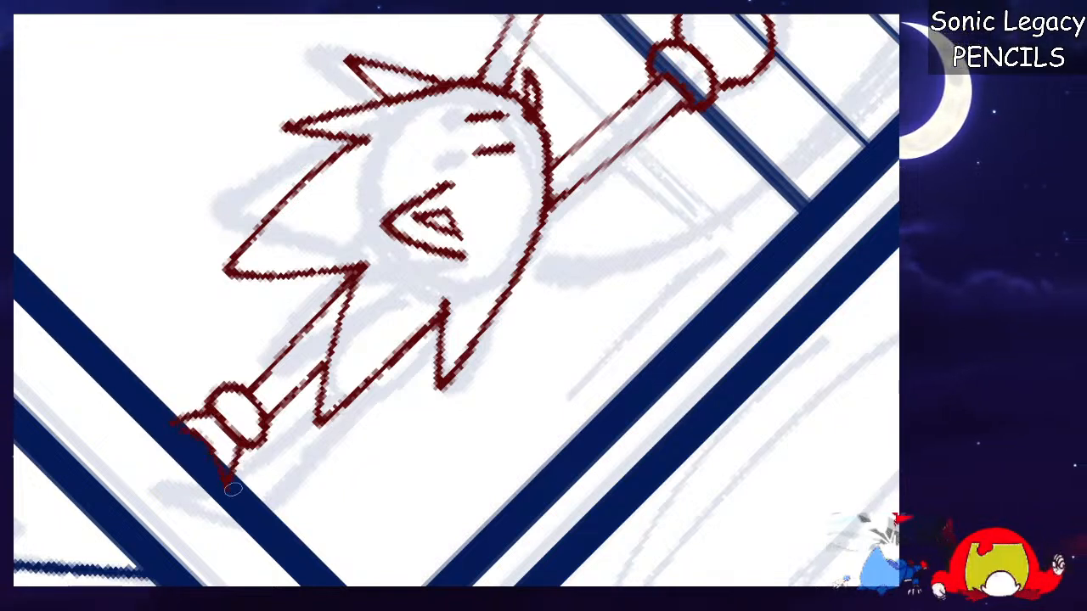
# Draw the lower leg beside the first, with an oval sock cuff, a shoe reaching the panel border and two parallel leg lines.
pyautogui.moveTo(280, 460); pyautogui.dragTo(309, 491)
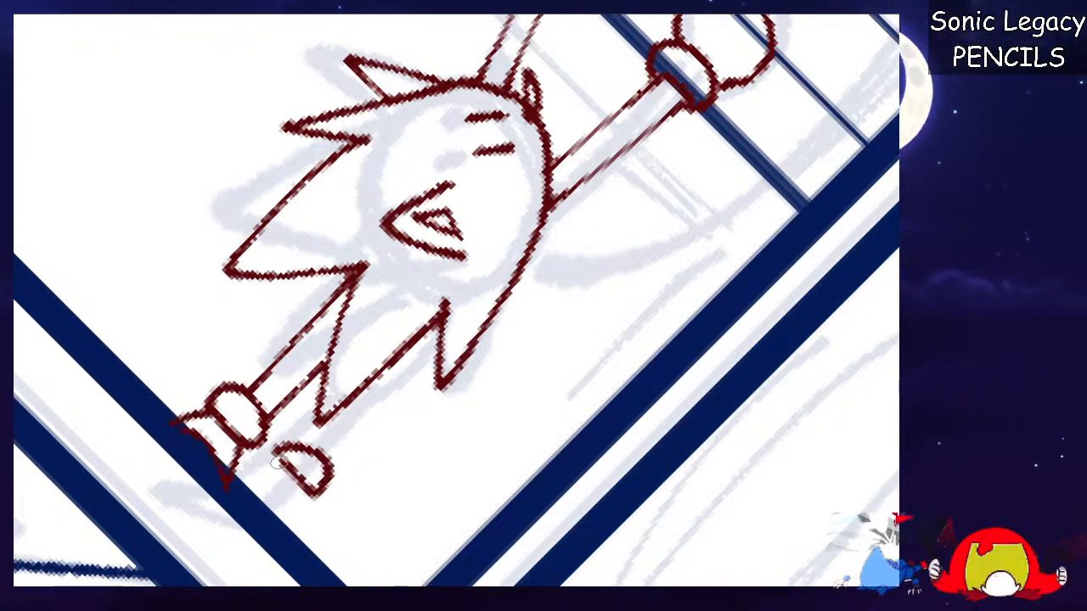
pyautogui.hotkey('ctrl', 'z')
pyautogui.moveTo(280, 451)
pyautogui.mouseDown()
pyautogui.moveTo(331, 478)
pyautogui.moveTo(286, 469)
pyautogui.moveTo(281, 453)
pyautogui.mouseUp()
pyautogui.moveTo(283, 464); pyautogui.dragTo(235, 473)
pyautogui.moveTo(308, 492); pyautogui.dragTo(292, 535)
pyautogui.moveTo(314, 424); pyautogui.dragTo(385, 373)
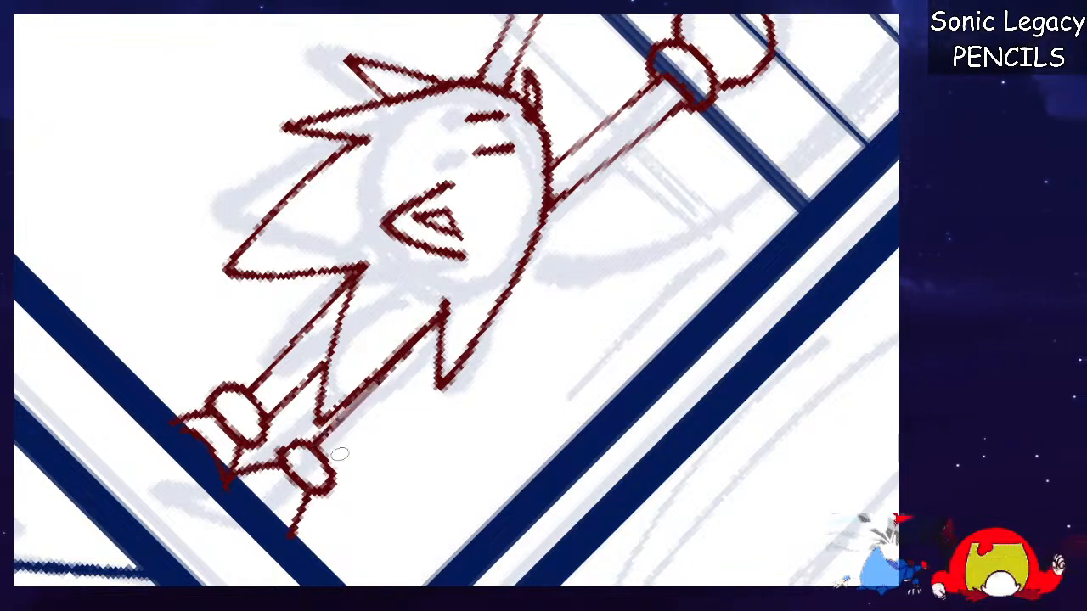
pyautogui.moveTo(321, 468); pyautogui.dragTo(429, 352)
pyautogui.hotkey('ctrl', 'z')
pyautogui.hotkey('ctrl', 'z')
pyautogui.moveTo(331, 461)
pyautogui.mouseDown()
pyautogui.moveTo(441, 347)
pyautogui.moveTo(345, 440)
pyautogui.mouseUp()
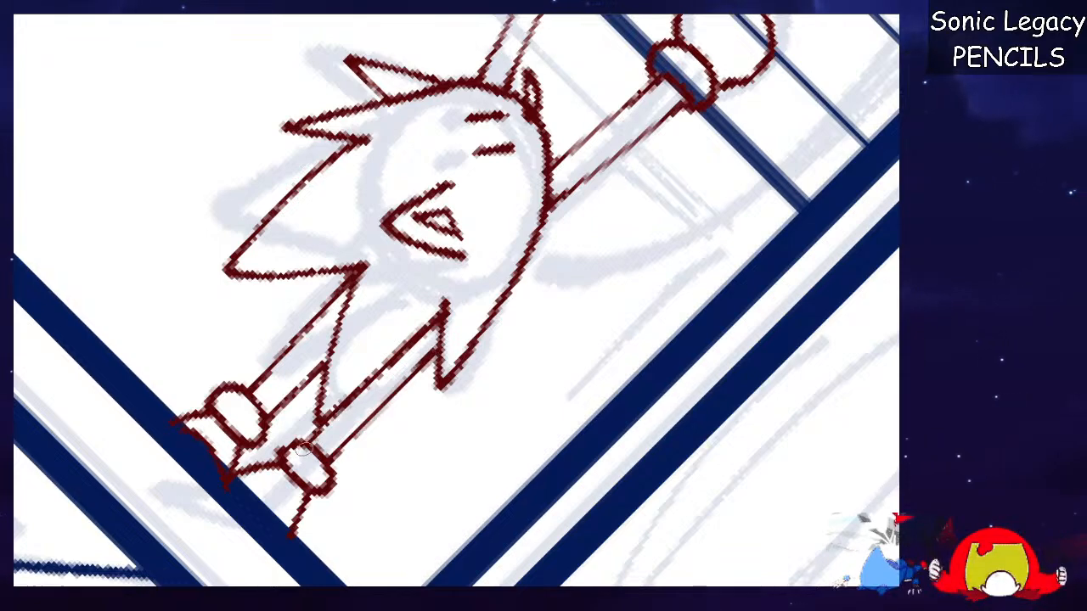
# Try short hatch marks on the head, spikes, legs and shoes of the flying figure.
pyautogui.press('Home')
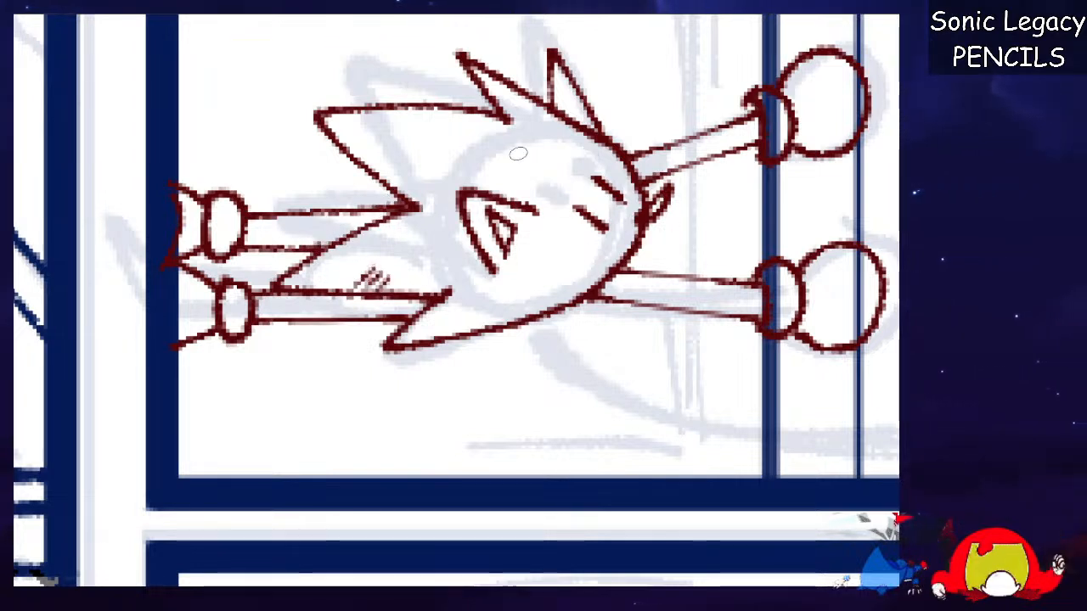
pyautogui.moveTo(522, 165); pyautogui.dragTo(545, 167)
pyautogui.moveTo(369, 156); pyautogui.dragTo(387, 139)
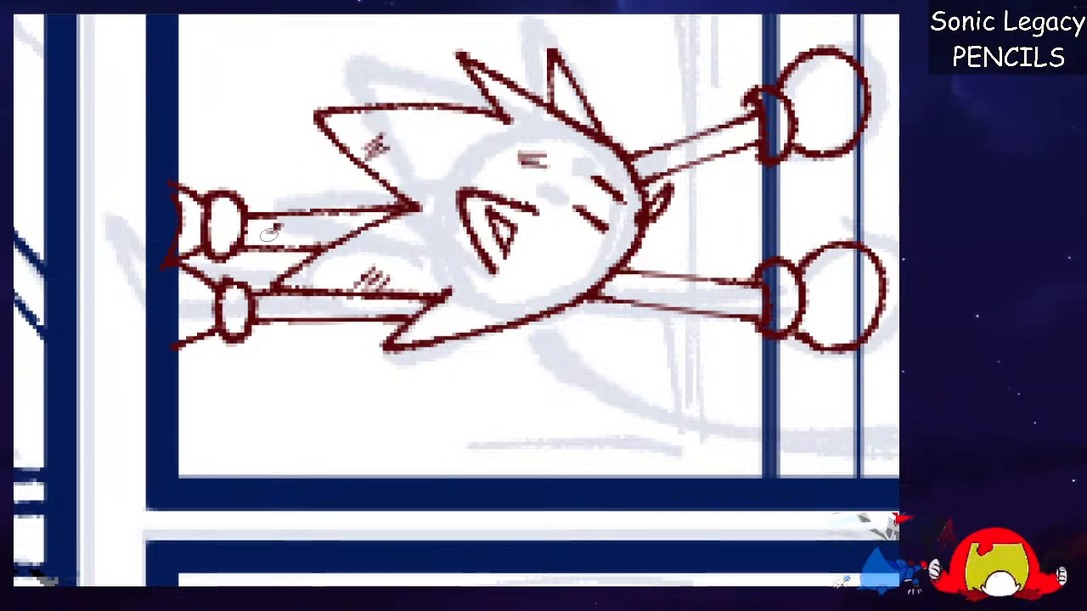
pyautogui.moveTo(192, 312); pyautogui.dragTo(200, 318)
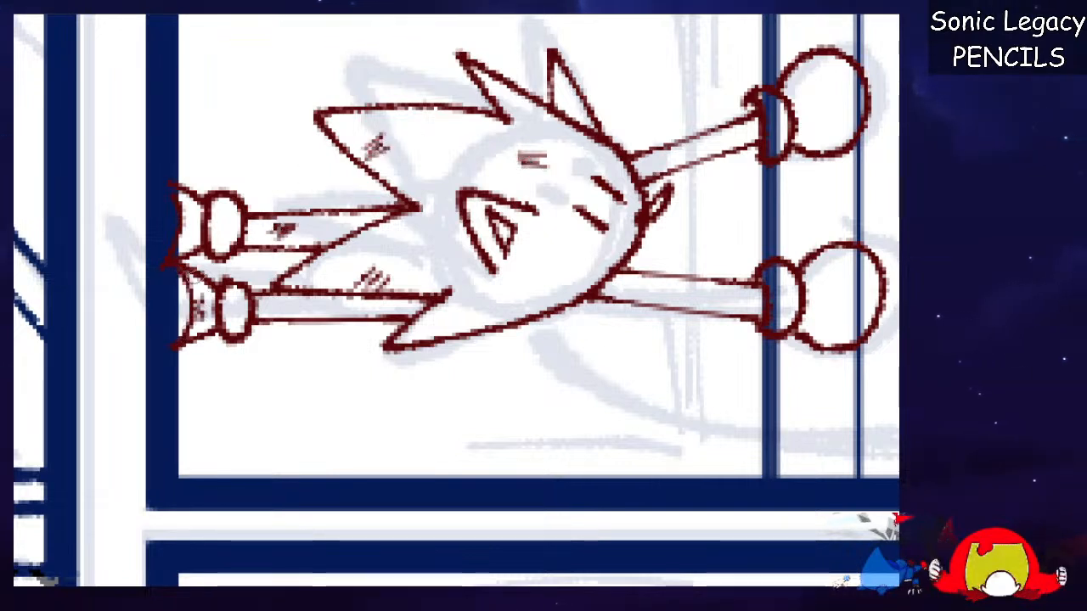
pyautogui.moveTo(236, 303); pyautogui.dragTo(231, 314)
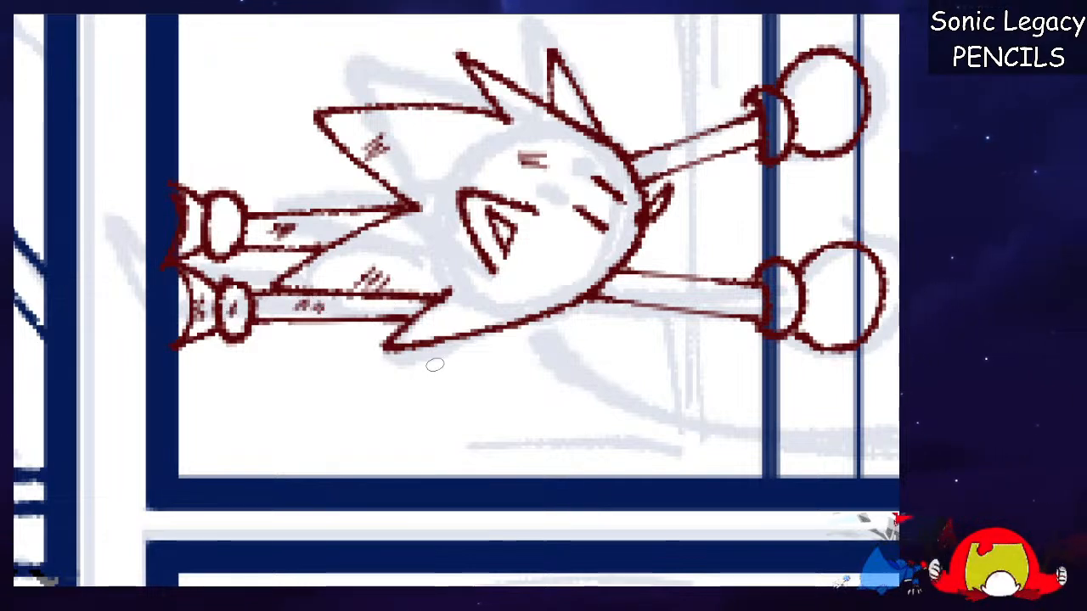
# Undo the hatch marks and both straight legs trailing behind the spikes.
pyautogui.hotkey('ctrl', 'z')
pyautogui.hotkey('ctrl', 'z')
pyautogui.hotkey('ctrl', 'z')
pyautogui.hotkey('ctrl', 'z')
pyautogui.hotkey('ctrl', 'z')
pyautogui.hotkey('ctrl', 'z')
pyautogui.hotkey('ctrl', 'z')
pyautogui.hotkey('ctrl', 'z')
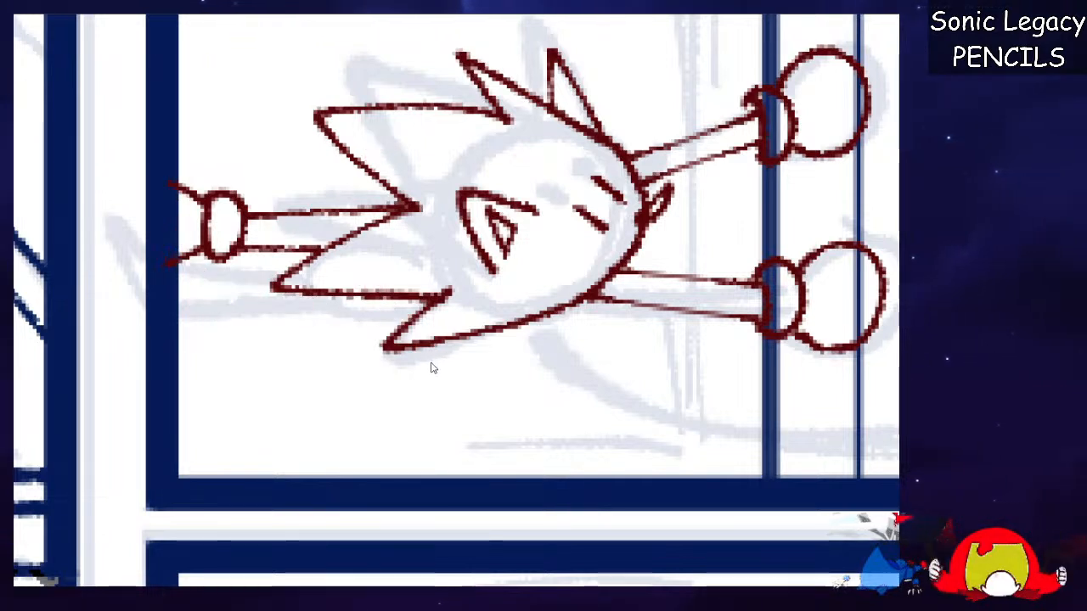
pyautogui.hotkey('ctrl', 'z')
pyautogui.hotkey('ctrl', 'z')
pyautogui.hotkey('ctrl', 'z')
pyautogui.hotkey('ctrl', 'z')
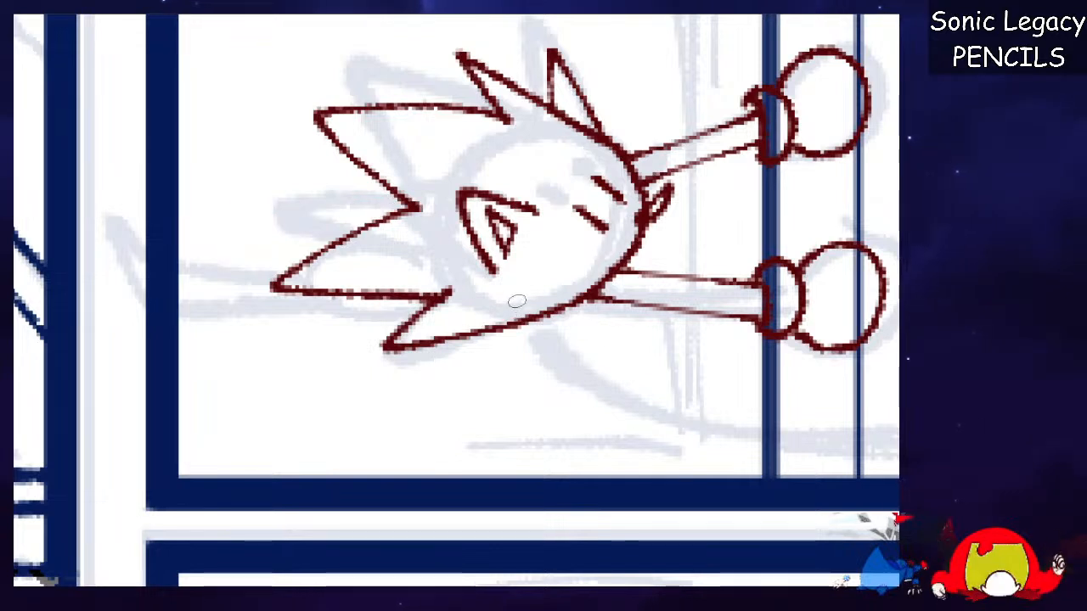
# Draw two short curved body lines emerging from between the figure's spikes.
pyautogui.hotkey('ctrl', 'z')
pyautogui.moveTo(408, 200)
pyautogui.mouseDown()
pyautogui.moveTo(362, 202)
pyautogui.moveTo(309, 227)
pyautogui.mouseUp()
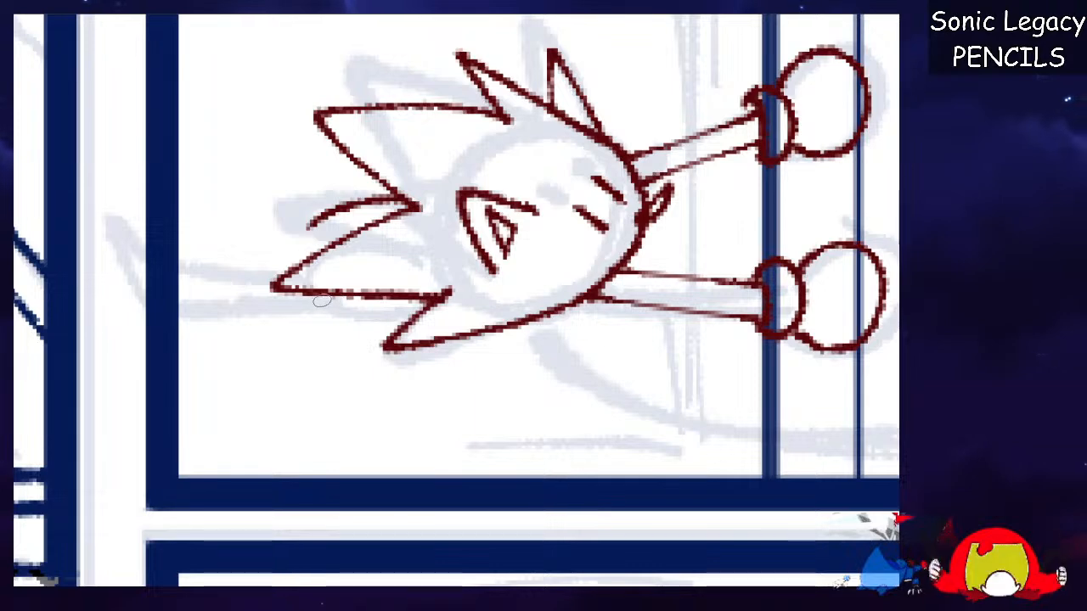
pyautogui.moveTo(321, 299); pyautogui.dragTo(418, 314)
# Draw a rounded shoe with an ankle band, cut off at the panel border, and one thin leg line rising from it.
pyautogui.press('4')
pyautogui.press('4')
pyautogui.press('4')
pyautogui.press('4')
pyautogui.press('4')
pyautogui.press('4')
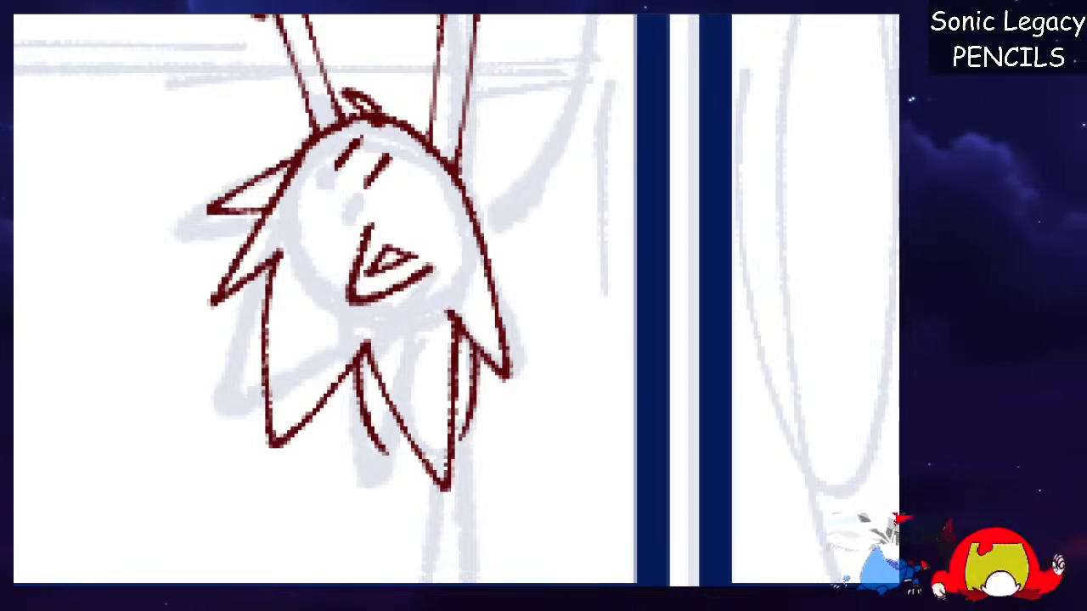
pyautogui.scroll(-3, 456, 299)
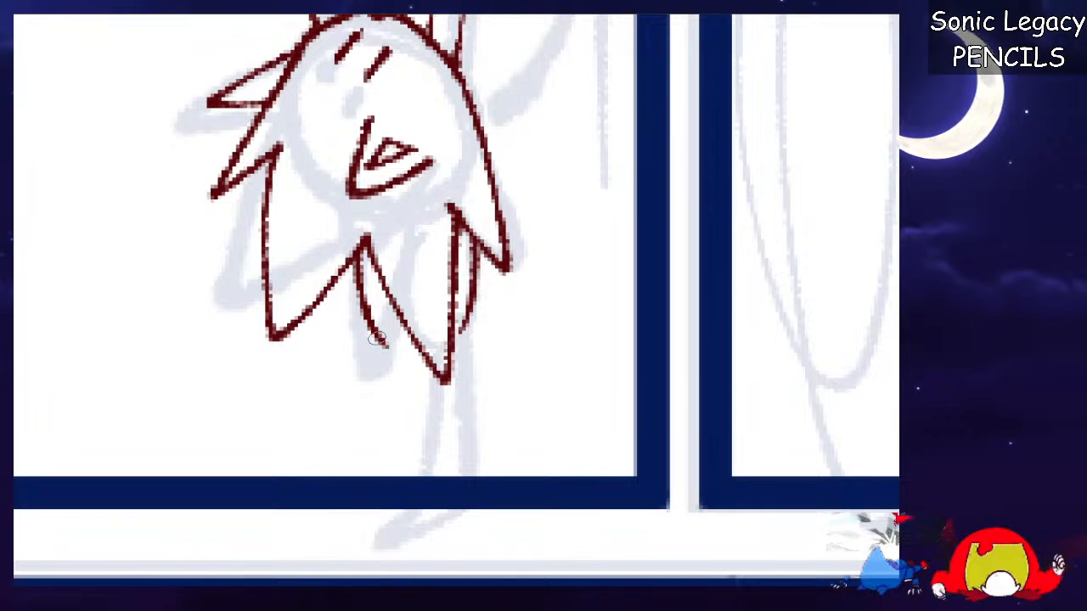
pyautogui.moveTo(378, 340)
pyautogui.mouseDown()
pyautogui.moveTo(346, 449)
pyautogui.moveTo(397, 466)
pyautogui.mouseUp()
pyautogui.hotkey('ctrl', 'z')
pyautogui.hotkey('ctrl', 'z')
pyautogui.moveTo(345, 432)
pyautogui.mouseDown()
pyautogui.moveTo(398, 454)
pyautogui.moveTo(335, 438)
pyautogui.moveTo(319, 468)
pyautogui.moveTo(397, 488)
pyautogui.mouseUp()
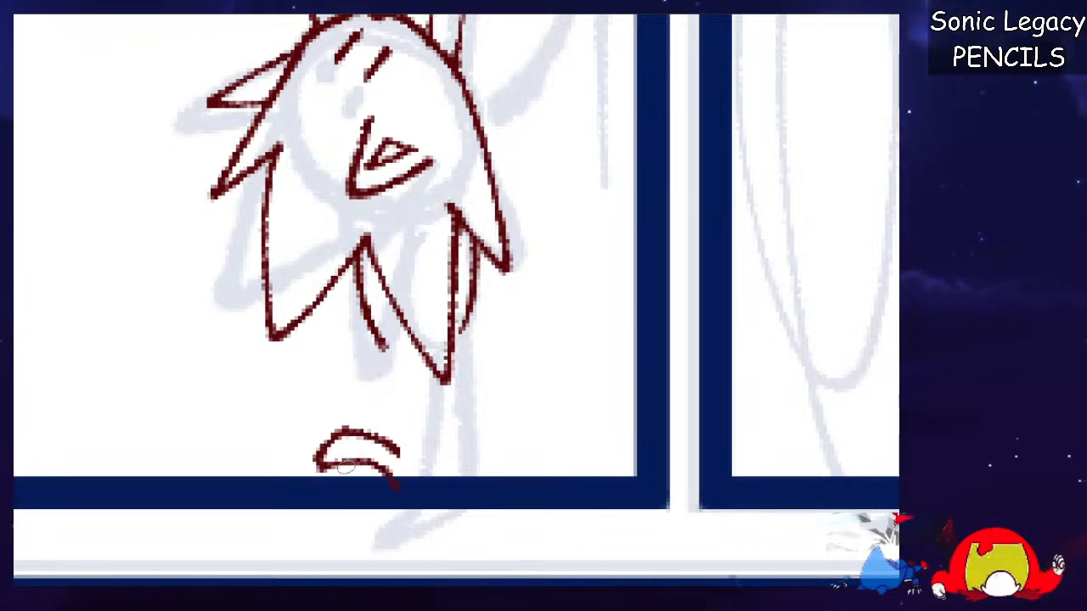
pyautogui.moveTo(360, 421); pyautogui.dragTo(395, 332)
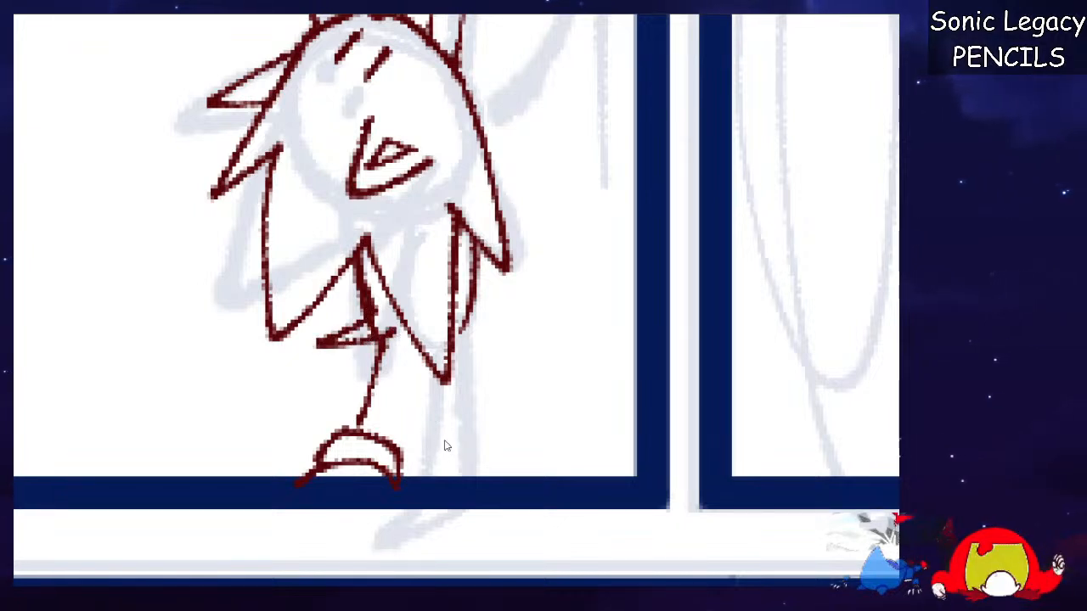
# Redraw the body line with a small pointed tail beside it and add the second line of the first leg.
pyautogui.hotkey('ctrl', 'z')
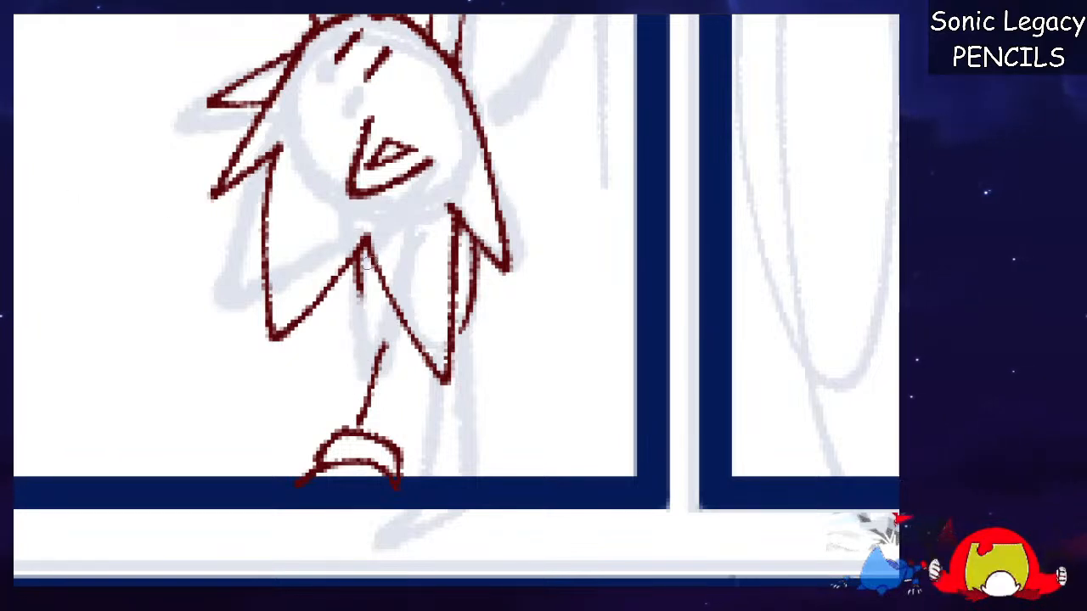
pyautogui.moveTo(361, 287)
pyautogui.mouseDown()
pyautogui.moveTo(324, 334)
pyautogui.moveTo(395, 329)
pyautogui.moveTo(371, 347)
pyautogui.mouseUp()
pyautogui.hotkey('ctrl', 'z')
pyautogui.moveTo(359, 254)
pyautogui.mouseDown()
pyautogui.moveTo(381, 330)
pyautogui.moveTo(385, 436)
pyautogui.mouseUp()
pyautogui.hotkey('ctrl', 'z')
pyautogui.moveTo(408, 349); pyautogui.dragTo(384, 437)
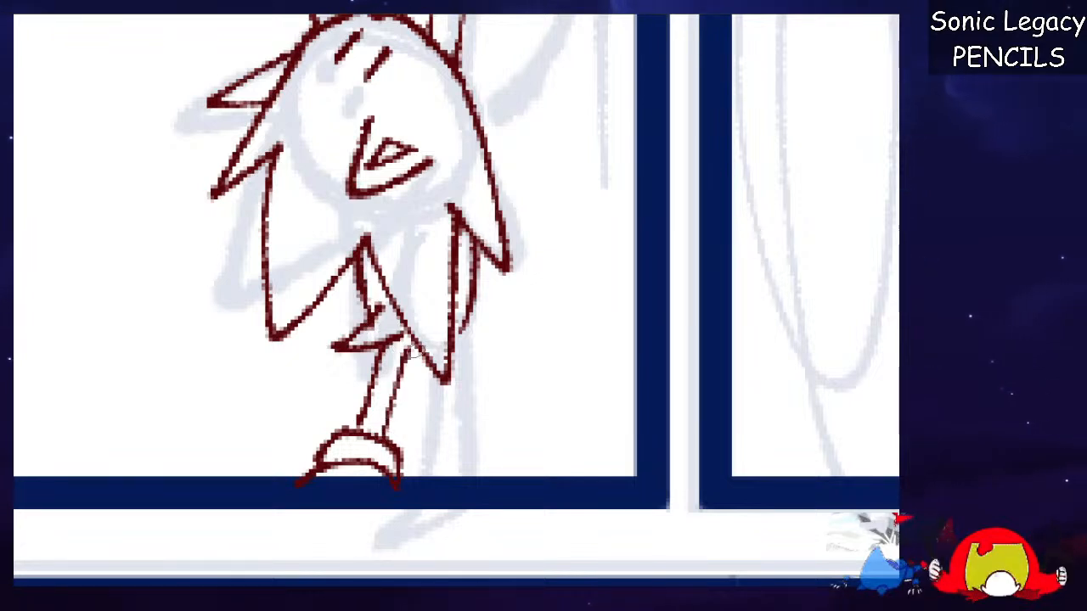
# Draw the second leg as two thin lines ending in a rounded shoe at the panel border, and redraw the body line above it.
pyautogui.moveTo(434, 391); pyautogui.dragTo(446, 456)
pyautogui.moveTo(455, 331); pyautogui.dragTo(471, 437)
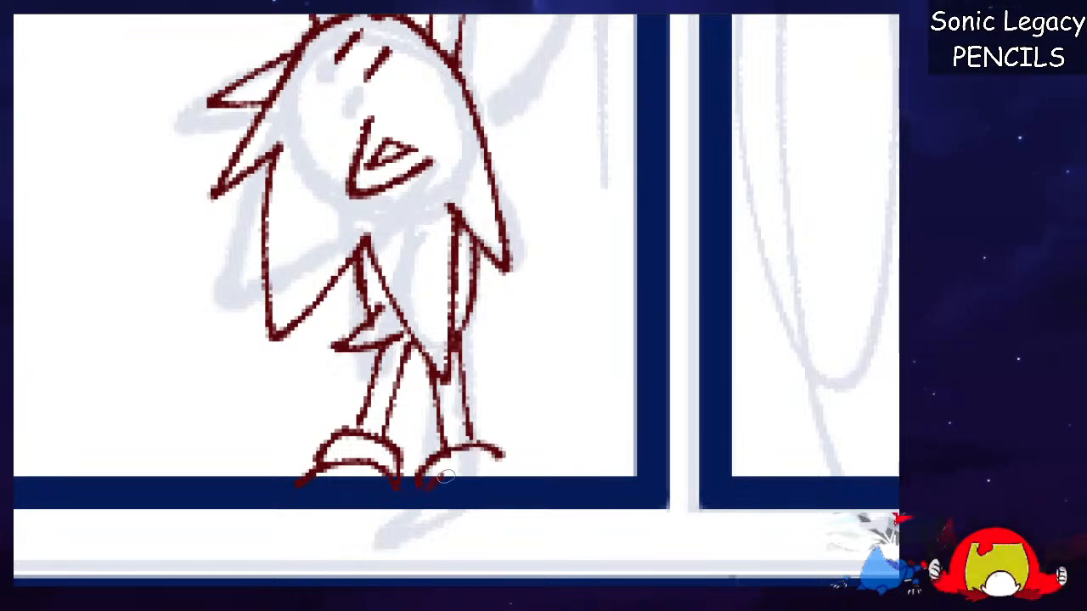
pyautogui.hotkey('ctrl', 'z')
pyautogui.moveTo(420, 482); pyautogui.dragTo(512, 475)
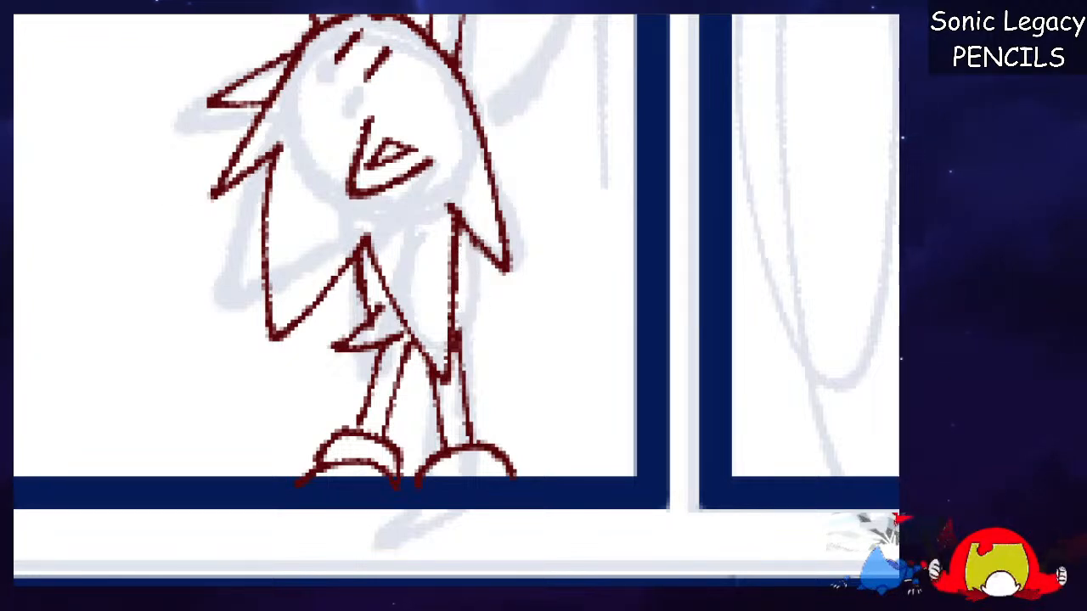
pyautogui.hotkey('ctrl', 'z')
pyautogui.moveTo(463, 224); pyautogui.dragTo(457, 347)
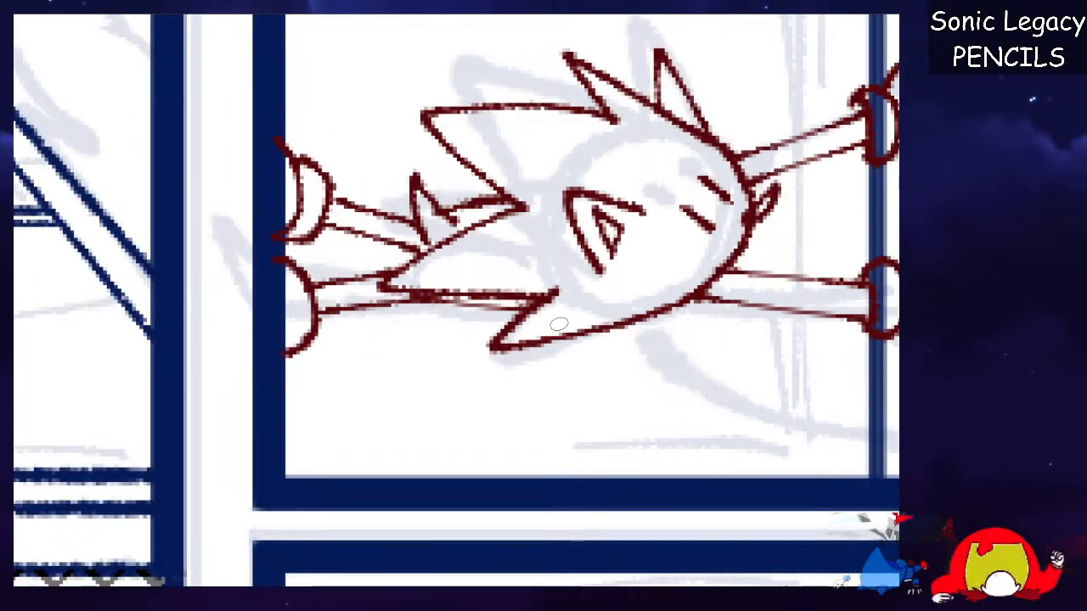
# Add short diagonal hatch marks to the spikes, forehead, cheek, one arm and the second leg and shoe.
pyautogui.moveTo(572, 316)
pyautogui.mouseDown()
pyautogui.moveTo(549, 334)
pyautogui.moveTo(559, 334)
pyautogui.mouseUp()
pyautogui.moveTo(482, 268)
pyautogui.mouseDown()
pyautogui.moveTo(451, 288)
pyautogui.moveTo(463, 287)
pyautogui.mouseUp()
pyautogui.moveTo(487, 280); pyautogui.dragTo(453, 294)
pyautogui.moveTo(503, 141); pyautogui.dragTo(484, 169)
pyautogui.moveTo(662, 139); pyautogui.dragTo(646, 158)
pyautogui.moveTo(763, 287)
pyautogui.mouseDown()
pyautogui.moveTo(734, 299)
pyautogui.moveTo(756, 306)
pyautogui.mouseUp()
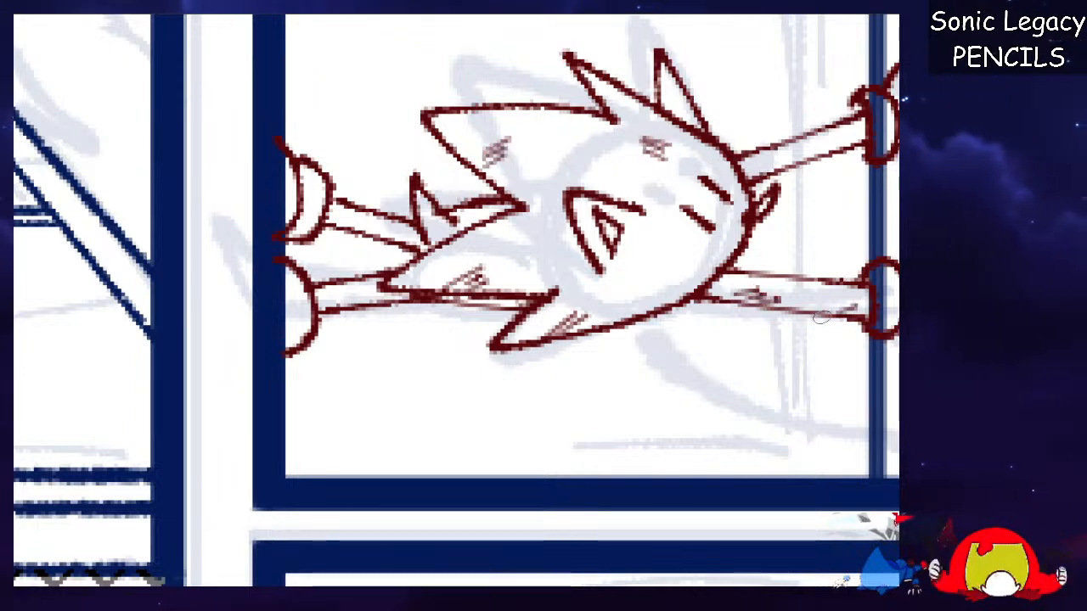
pyautogui.moveTo(360, 290)
pyautogui.mouseDown()
pyautogui.moveTo(284, 326)
pyautogui.moveTo(288, 336)
pyautogui.mouseUp()
pyautogui.moveTo(667, 185); pyautogui.dragTo(671, 200)
# Hatch the inside of the ear and add short shading marks to both arms and gloves.
pyautogui.hscroll(-3, 456, 299)
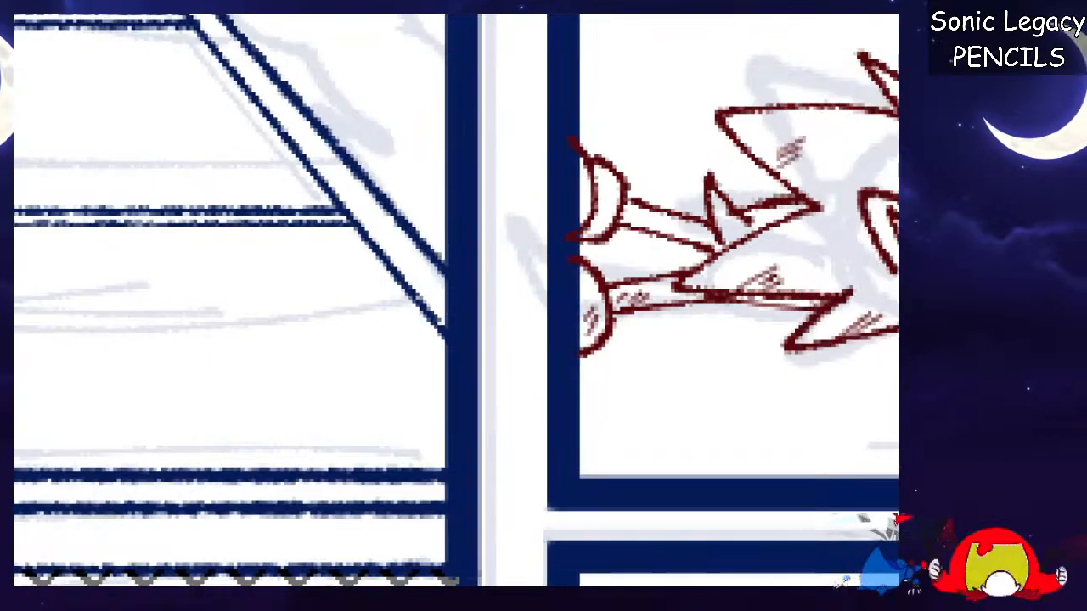
pyautogui.scroll(2, 456, 300)
pyautogui.hscroll(7, 456, 300)
pyautogui.scroll(-2, 456, 300)
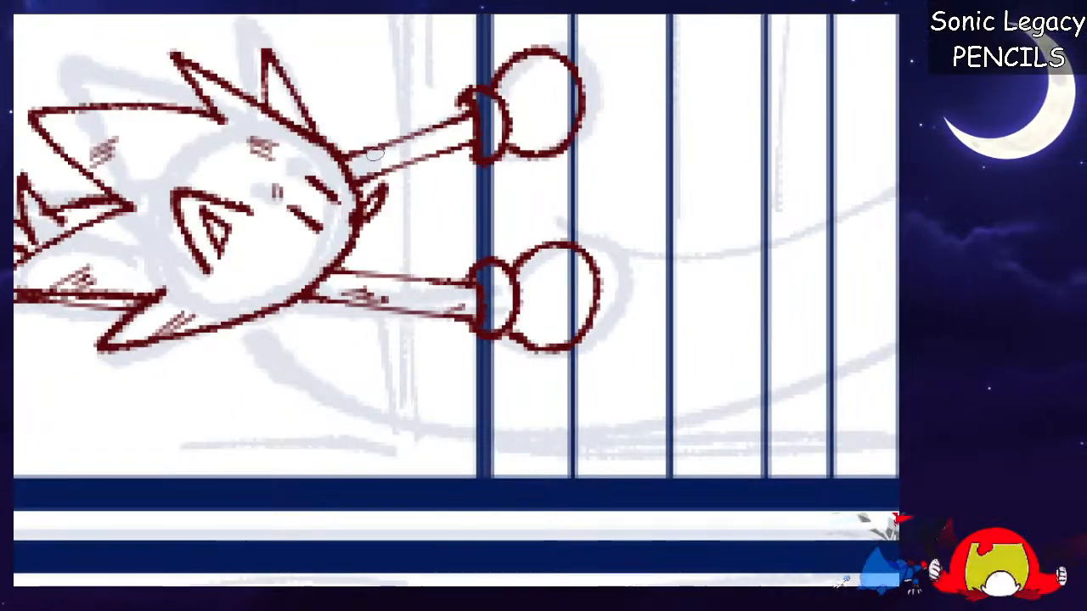
pyautogui.moveTo(272, 67)
pyautogui.mouseDown()
pyautogui.moveTo(297, 124)
pyautogui.moveTo(273, 83)
pyautogui.mouseUp()
pyautogui.moveTo(442, 135); pyautogui.dragTo(435, 143)
pyautogui.moveTo(543, 72); pyautogui.dragTo(529, 91)
pyautogui.moveTo(554, 298); pyautogui.dragTo(544, 314)
pyautogui.moveTo(429, 293); pyautogui.dragTo(428, 296)
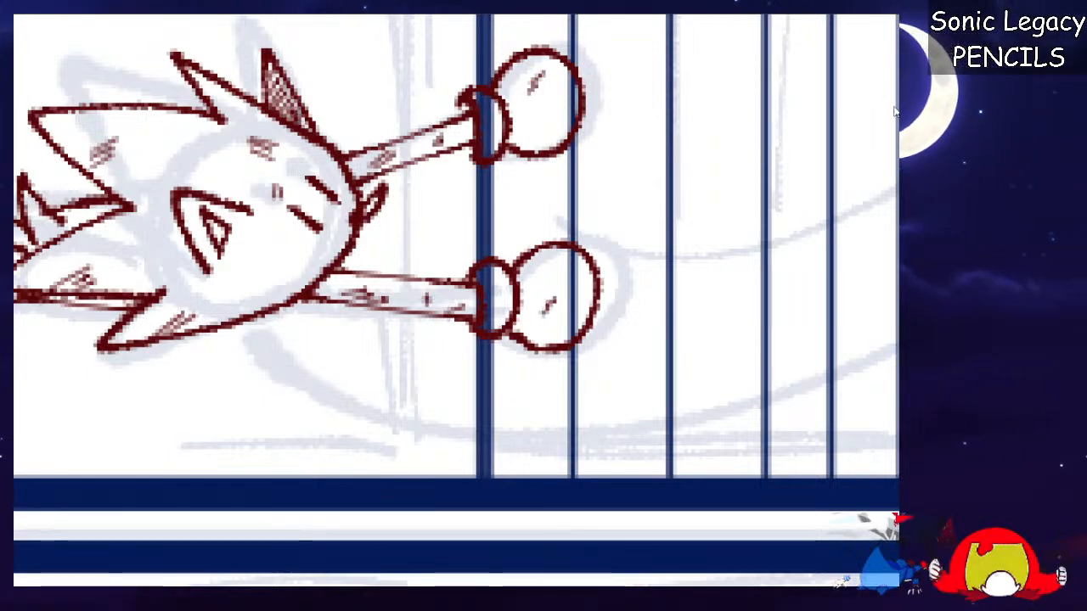
# Draw two thin limbs sticking out past the column's edge, each with a rounded cuff and a banded, pointed end.
pyautogui.scroll(-3, 428, 296)
pyautogui.press('Right')
pyautogui.press('Right')
pyautogui.press('Right')
pyautogui.press('Up')
pyautogui.press('Up')
pyautogui.press('Up')
pyautogui.press('Up')
pyautogui.press('Up')
pyautogui.press('Up')
pyautogui.press('Right')
pyautogui.press('Right')
pyautogui.scroll(3, 457, 303)
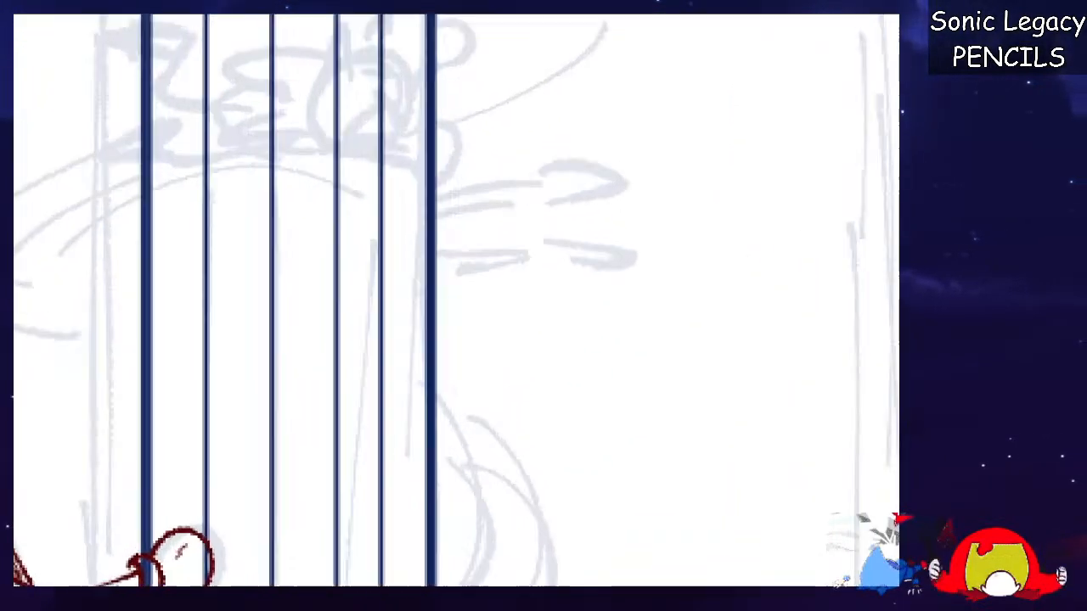
pyautogui.moveTo(434, 248); pyautogui.dragTo(538, 241)
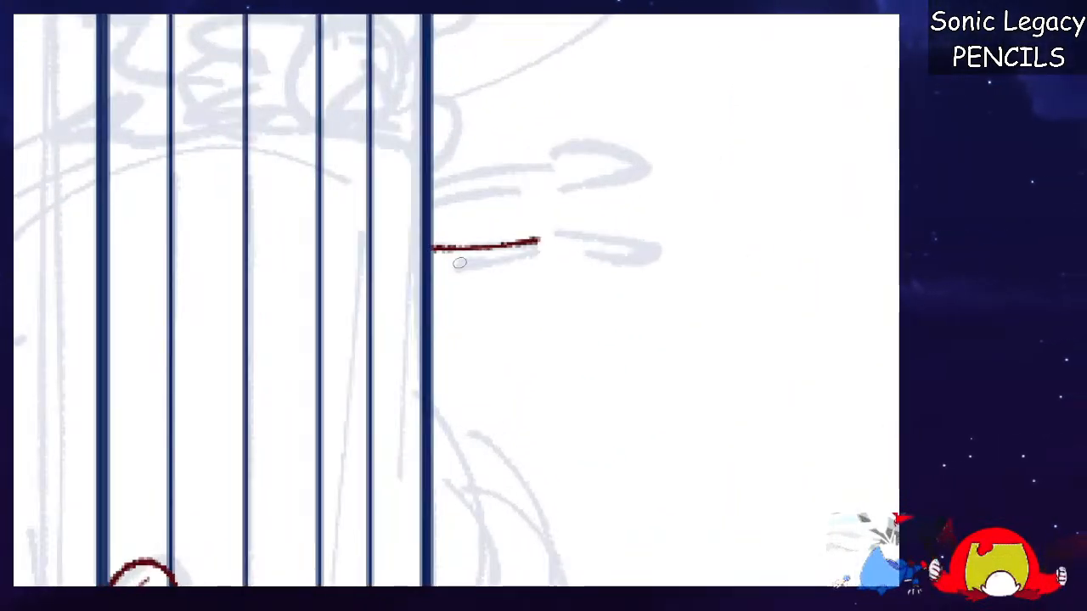
pyautogui.hotkey('ctrl', 'z')
pyautogui.moveTo(433, 249)
pyautogui.mouseDown()
pyautogui.moveTo(503, 248)
pyautogui.moveTo(500, 262)
pyautogui.mouseUp()
pyautogui.hotkey('ctrl', 'z')
pyautogui.hotkey('ctrl', 'z')
pyautogui.moveTo(433, 270)
pyautogui.mouseDown()
pyautogui.moveTo(486, 270)
pyautogui.moveTo(485, 280)
pyautogui.mouseUp()
pyautogui.moveTo(506, 244)
pyautogui.mouseDown()
pyautogui.moveTo(557, 242)
pyautogui.moveTo(501, 275)
pyautogui.mouseUp()
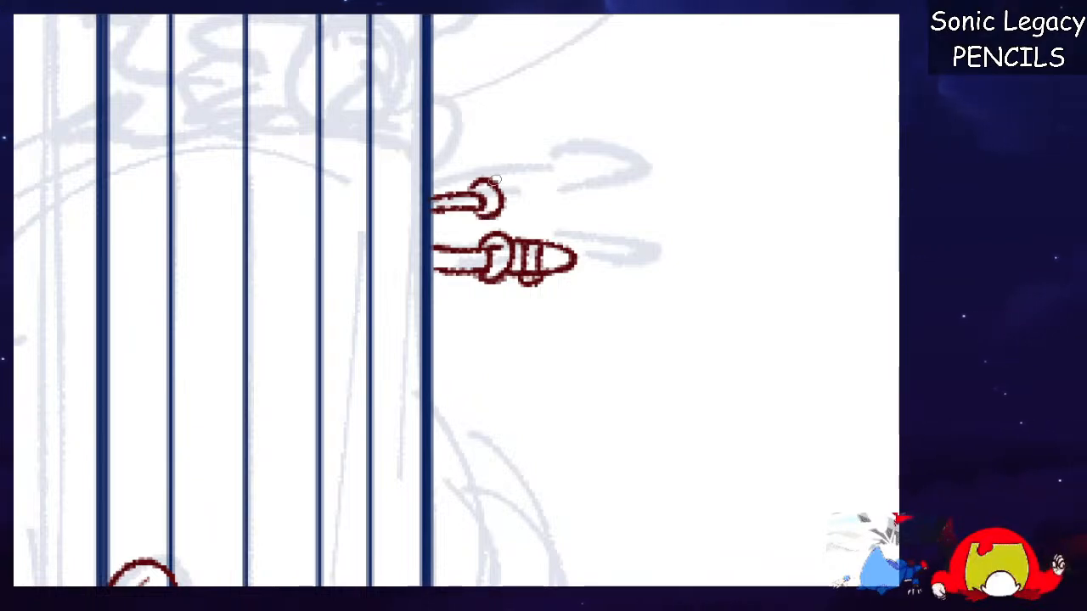
pyautogui.hotkey('ctrl', 'z')
pyautogui.moveTo(492, 197); pyautogui.dragTo(552, 192)
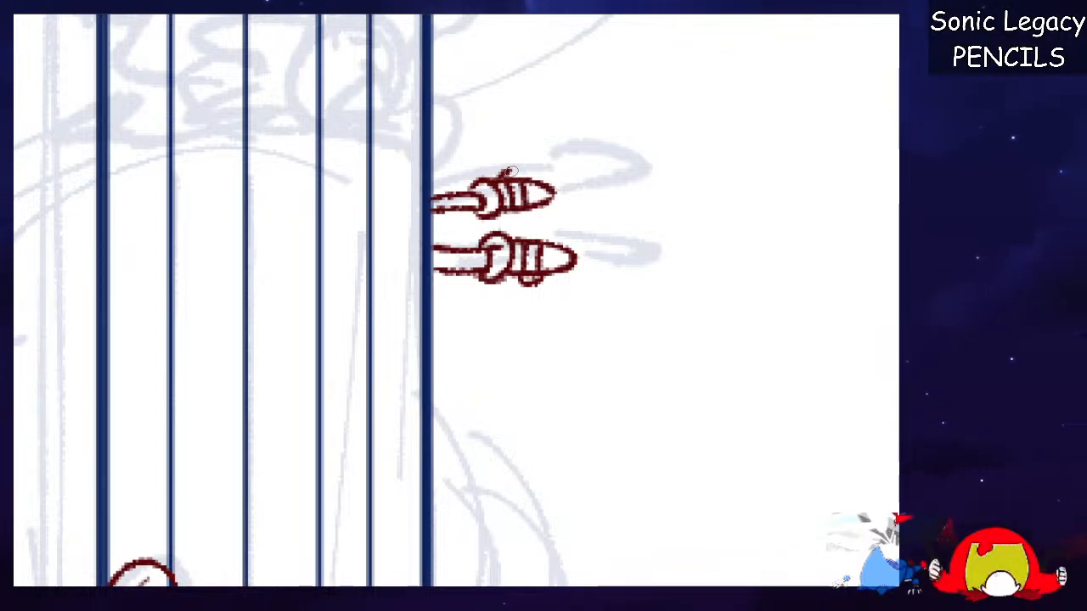
# Try two curved motion lines around the limbs sticking out past the column.
pyautogui.moveTo(586, 182); pyautogui.dragTo(577, 350)
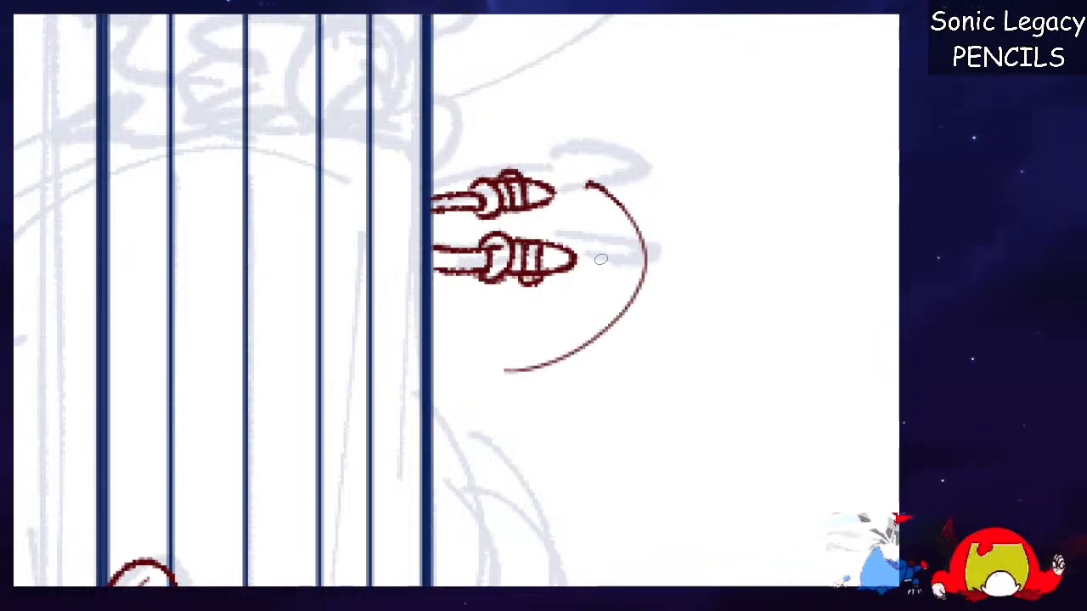
pyautogui.moveTo(602, 259); pyautogui.dragTo(548, 325)
pyautogui.scroll(-4, 458, 301)
pyautogui.scroll(3, 459, 300)
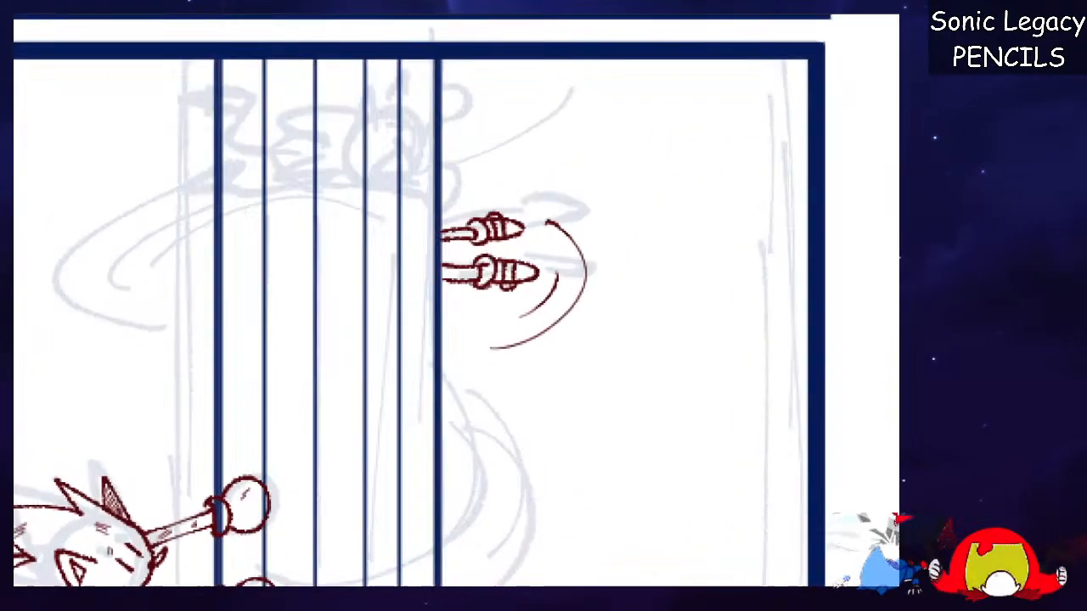
pyautogui.hotkey('ctrl', 'z')
pyautogui.hotkey('ctrl', 'z')
# Examine the rough figure sketched across the column near the panel's upper border.
pyautogui.press('Left')
pyautogui.press('Down')
pyautogui.press('Down')
pyautogui.press('Left')
pyautogui.press('Up')
pyautogui.press('Up')
pyautogui.press('Up')
pyautogui.press('Left')
pyautogui.press('Up')
pyautogui.press('Up')
pyautogui.press('Right')
pyautogui.press('Down')
pyautogui.press('Down')
pyautogui.scroll(2, 462, 297)
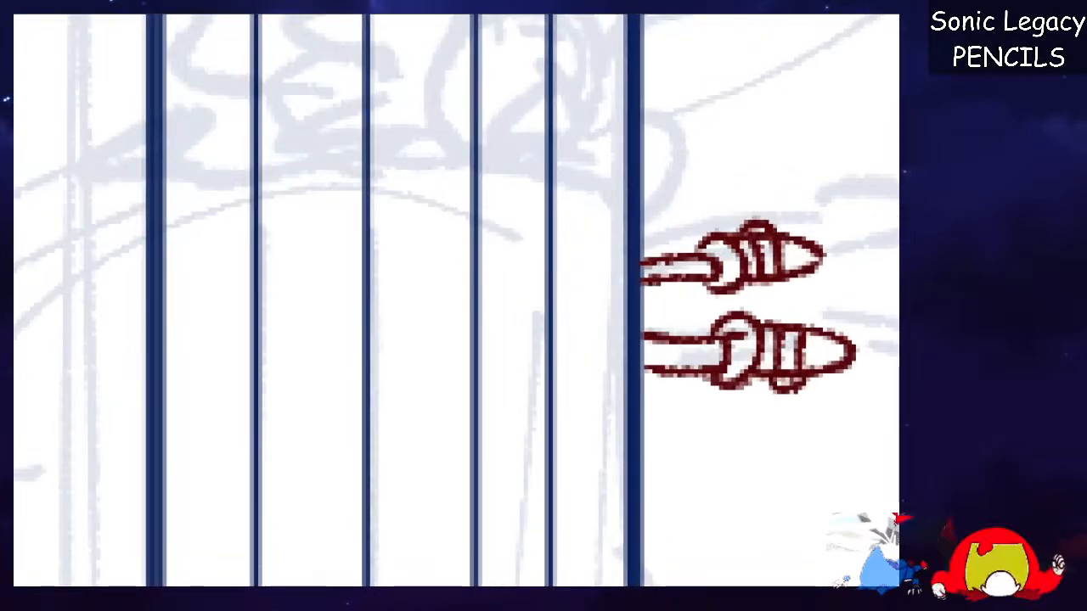
pyautogui.press('Up')
pyautogui.press('Up')
pyautogui.press('Up')
pyautogui.press('Up')
pyautogui.press('4')
pyautogui.press('4')
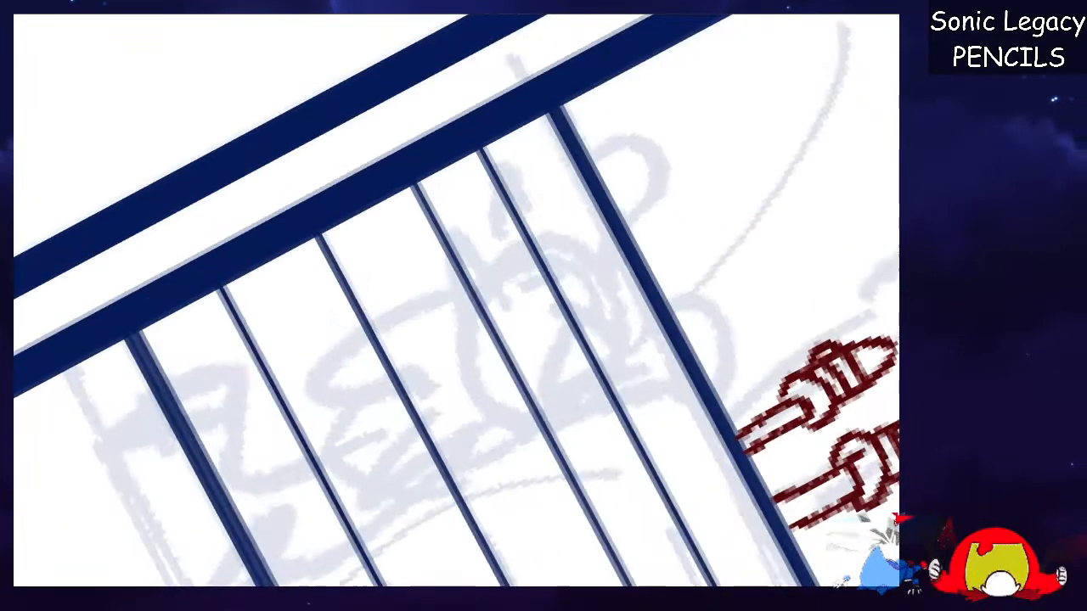
pyautogui.press('6')
pyautogui.press('6')
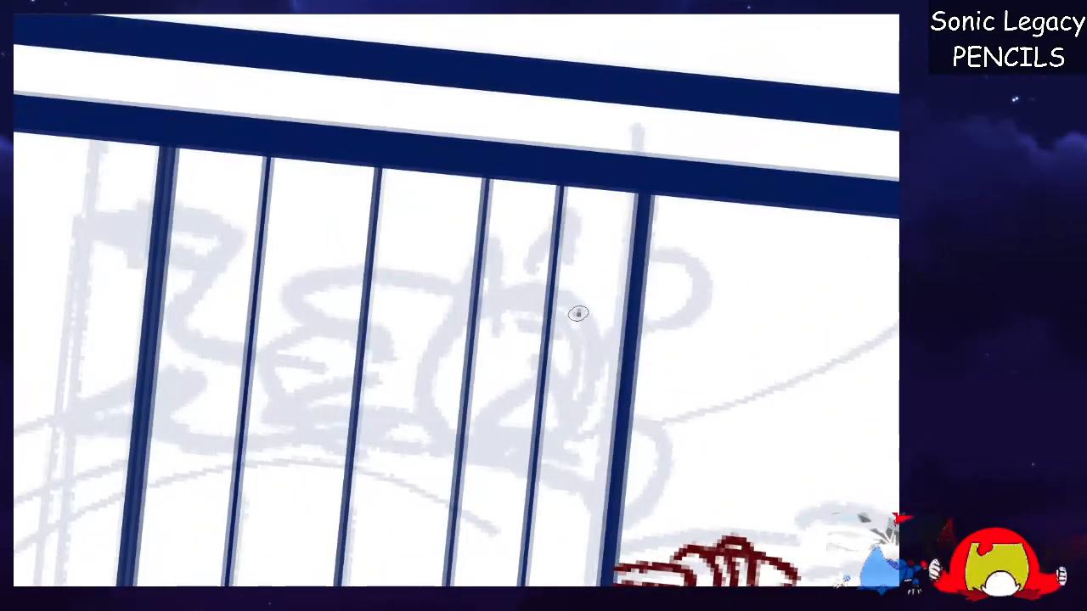
pyautogui.moveTo(578, 315); pyautogui.dragTo(590, 412)
pyautogui.hotkey('ctrl', 'z')
pyautogui.moveTo(586, 328)
pyautogui.mouseDown()
pyautogui.moveTo(595, 374)
pyautogui.moveTo(640, 350)
pyautogui.moveTo(576, 417)
pyautogui.moveTo(571, 378)
pyautogui.moveTo(566, 416)
pyautogui.mouseUp()
pyautogui.hotkey('ctrl', 'z')
pyautogui.hotkey('ctrl', 'z')
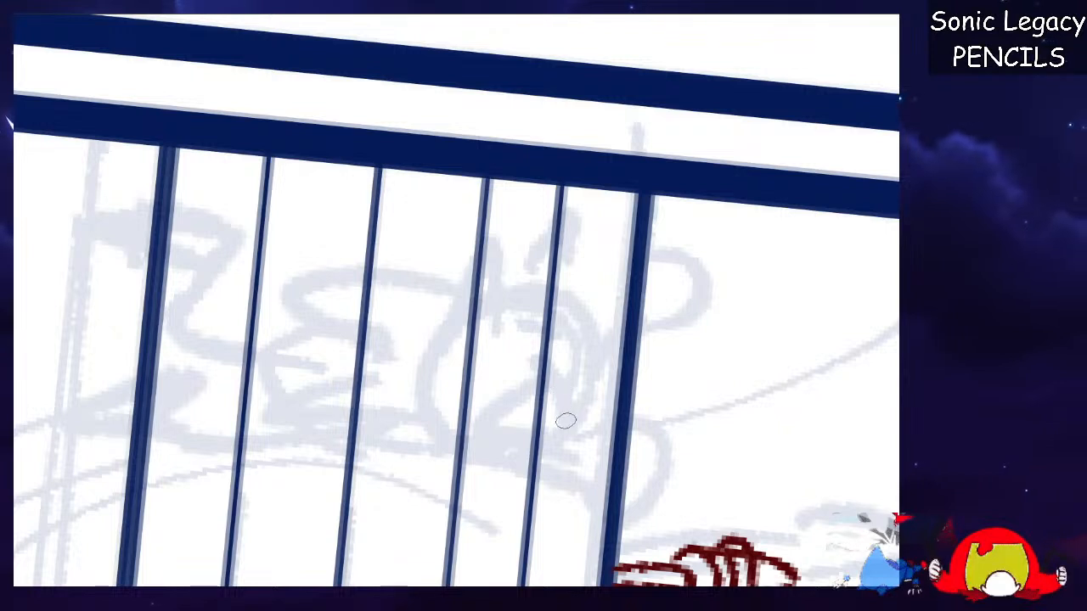
# Hide the column lines covering the rough figure and try two short slanted strokes for its eyes.
pyautogui.hotkey('ctrl', 'z')
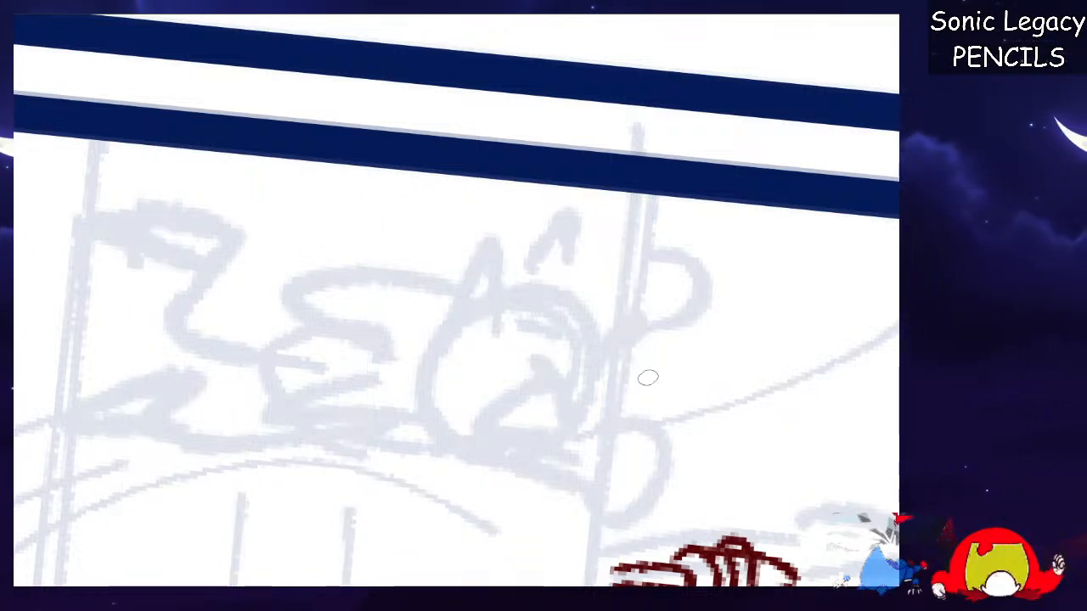
pyautogui.moveTo(531, 345)
pyautogui.mouseDown()
pyautogui.moveTo(566, 352)
pyautogui.moveTo(533, 356)
pyautogui.moveTo(574, 335)
pyautogui.moveTo(560, 381)
pyautogui.mouseUp()
pyautogui.hotkey('ctrl', 'z')
pyautogui.hotkey('ctrl', 'z')
pyautogui.hotkey('ctrl', 'z')
pyautogui.hotkey('ctrl', 'z')
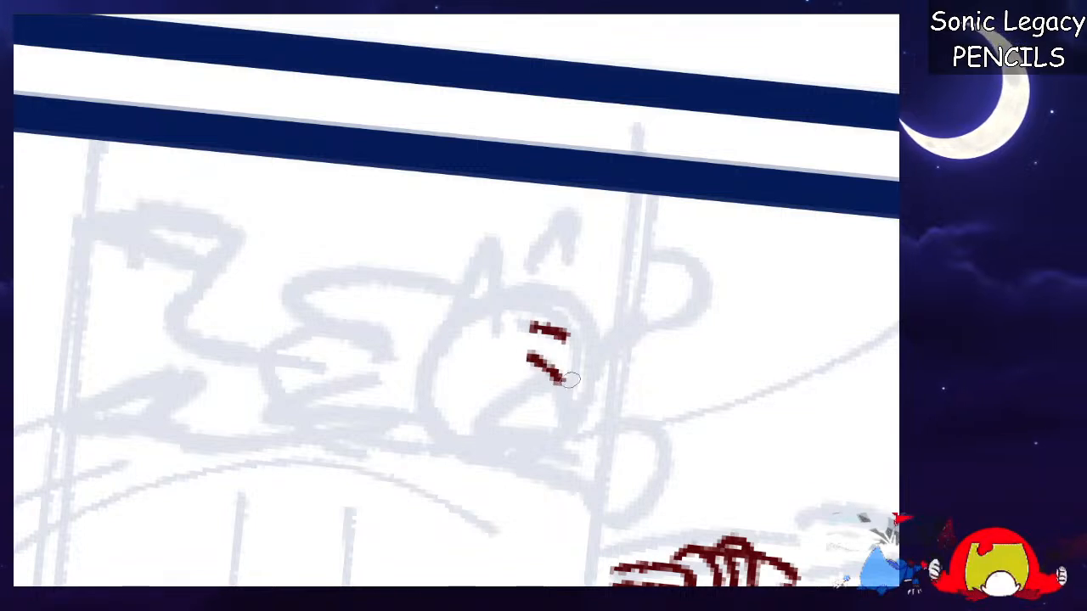
pyautogui.moveTo(625, 325); pyautogui.dragTo(591, 378)
pyautogui.hotkey('ctrl', 'z')
pyautogui.hotkey('ctrl', 'z')
pyautogui.hotkey('ctrl', 'z')
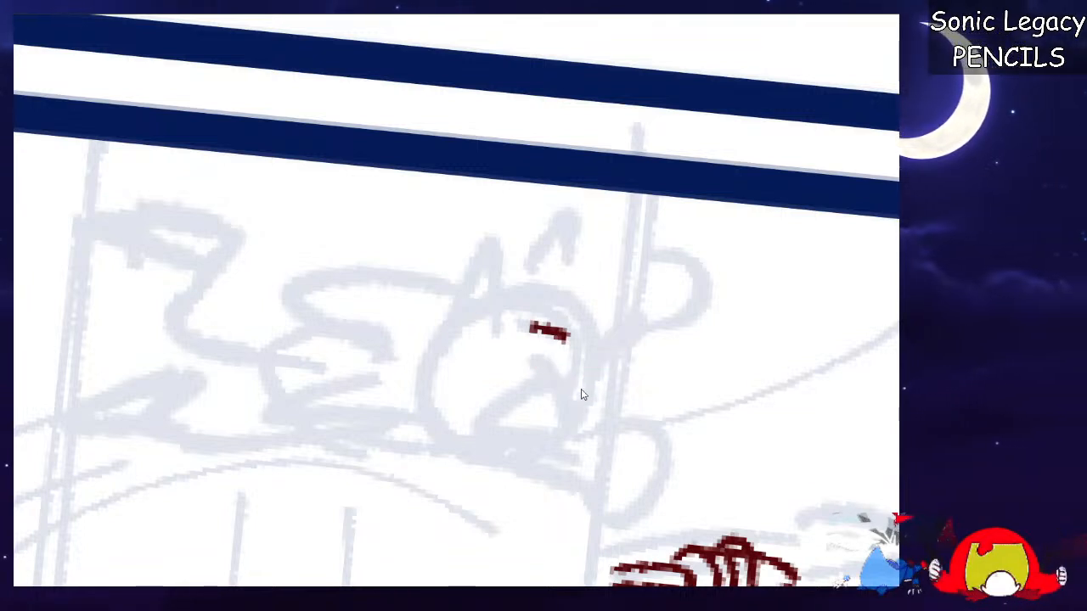
# Draw the figure's face with a curved forehead, pointed nose, open triangular mouth and two small solid eyes.
pyautogui.moveTo(507, 298)
pyautogui.mouseDown()
pyautogui.moveTo(595, 367)
pyautogui.moveTo(563, 429)
pyautogui.moveTo(565, 396)
pyautogui.moveTo(484, 428)
pyautogui.moveTo(530, 436)
pyautogui.mouseUp()
pyautogui.hotkey('ctrl', 'z')
pyautogui.moveTo(595, 369)
pyautogui.mouseDown()
pyautogui.moveTo(599, 399)
pyautogui.moveTo(528, 375)
pyautogui.moveTo(544, 446)
pyautogui.moveTo(540, 381)
pyautogui.moveTo(485, 420)
pyautogui.moveTo(565, 426)
pyautogui.moveTo(613, 377)
pyautogui.mouseUp()
pyautogui.hotkey('ctrl', 'z')
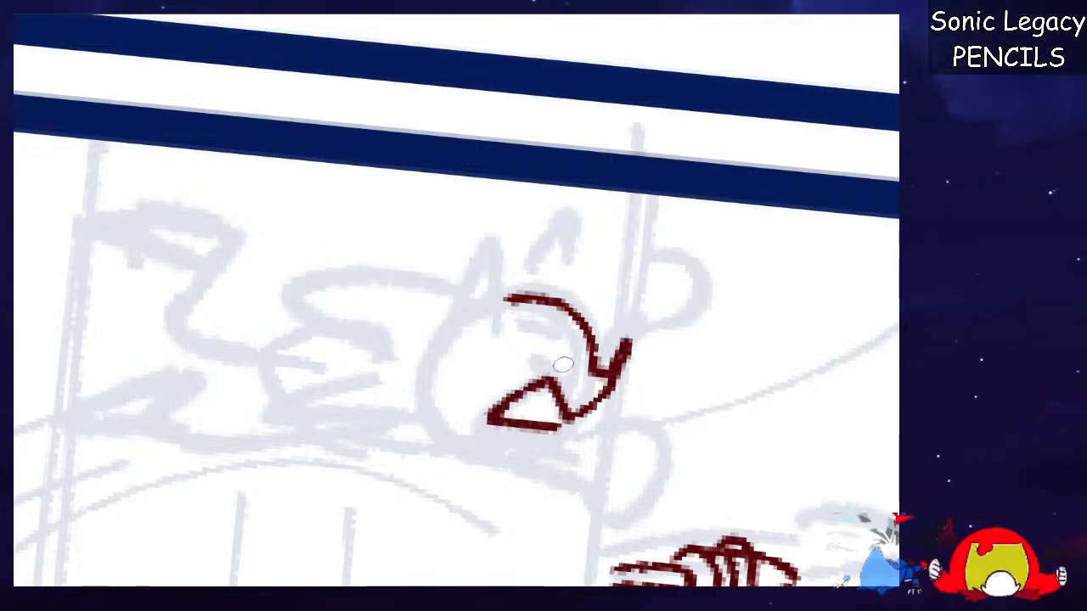
pyautogui.moveTo(563, 365); pyautogui.dragTo(554, 355)
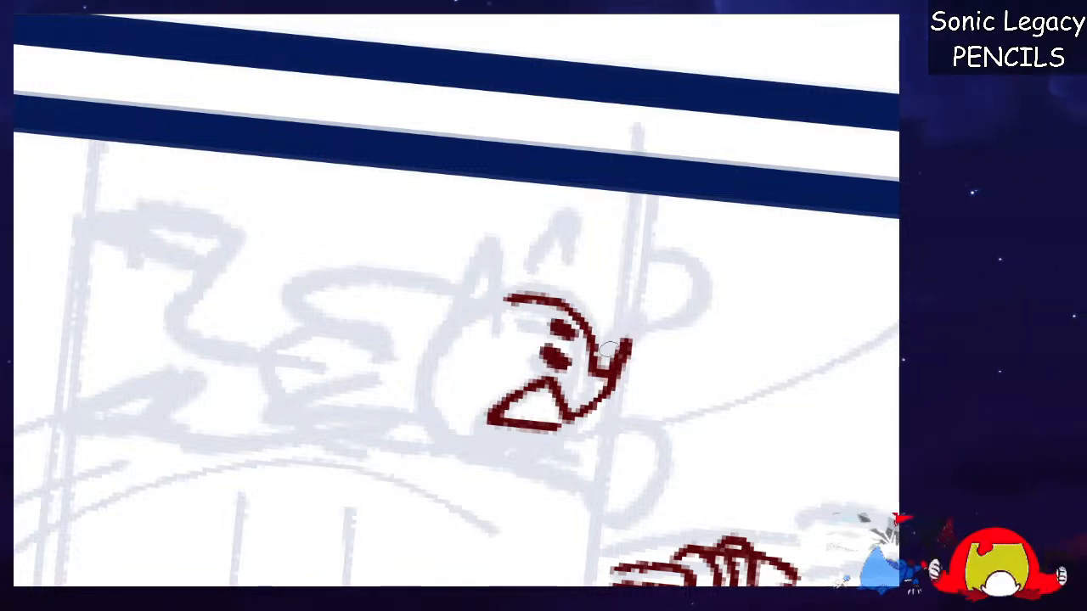
# Draw two pointed ears on the figure's head and redraw its mouth as a slanted open grin below the nose.
pyautogui.moveTo(452, 348); pyautogui.dragTo(507, 335)
pyautogui.moveTo(531, 251); pyautogui.dragTo(561, 296)
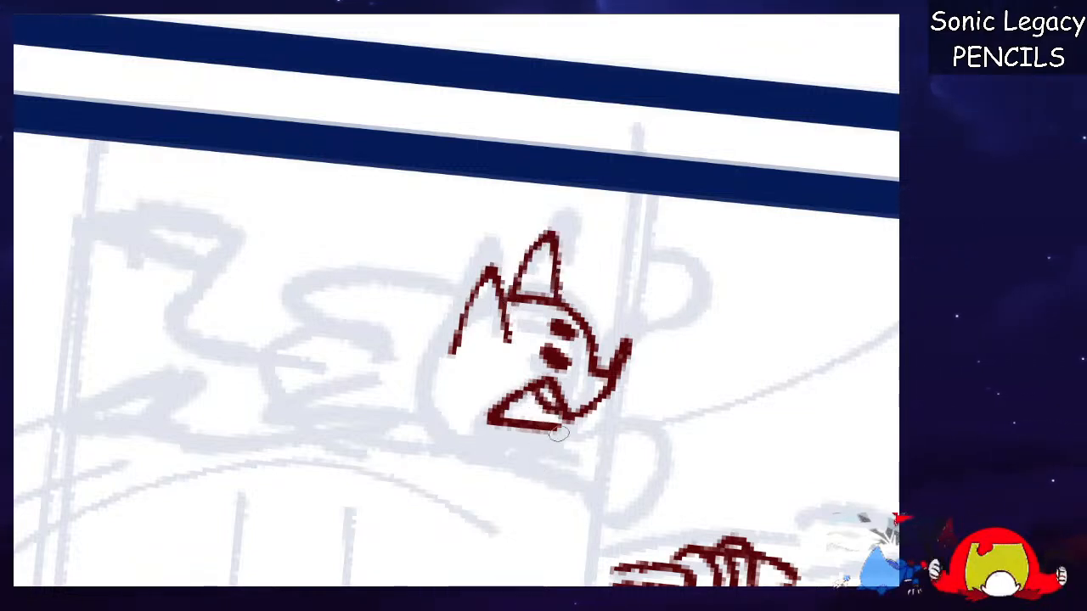
pyautogui.moveTo(547, 410)
pyautogui.mouseDown()
pyautogui.moveTo(526, 424)
pyautogui.moveTo(535, 393)
pyautogui.moveTo(537, 406)
pyautogui.mouseUp()
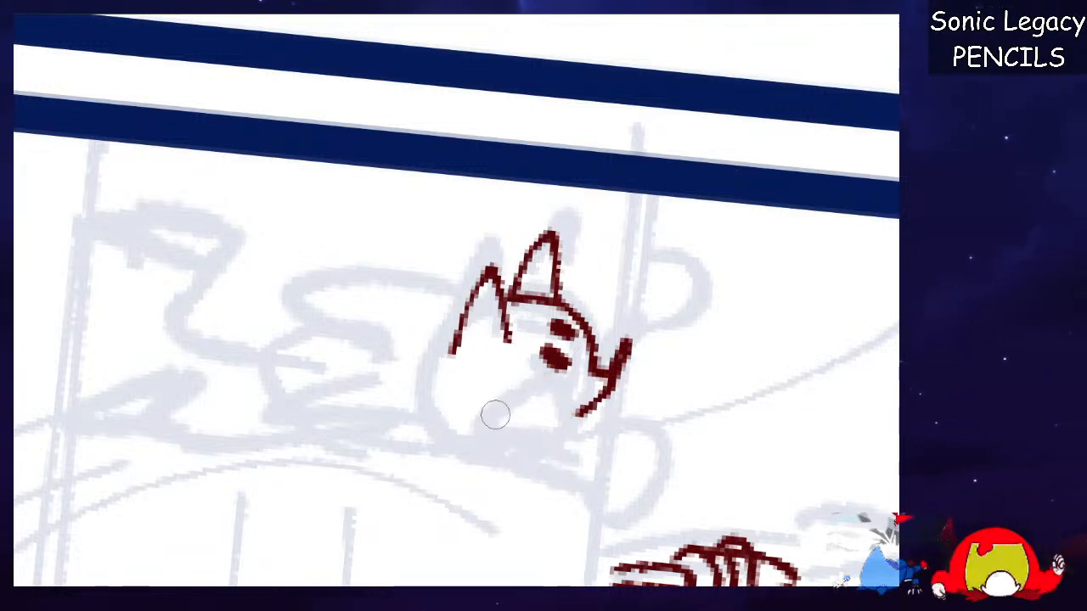
pyautogui.moveTo(533, 377)
pyautogui.mouseDown()
pyautogui.moveTo(560, 401)
pyautogui.moveTo(488, 429)
pyautogui.moveTo(567, 423)
pyautogui.mouseUp()
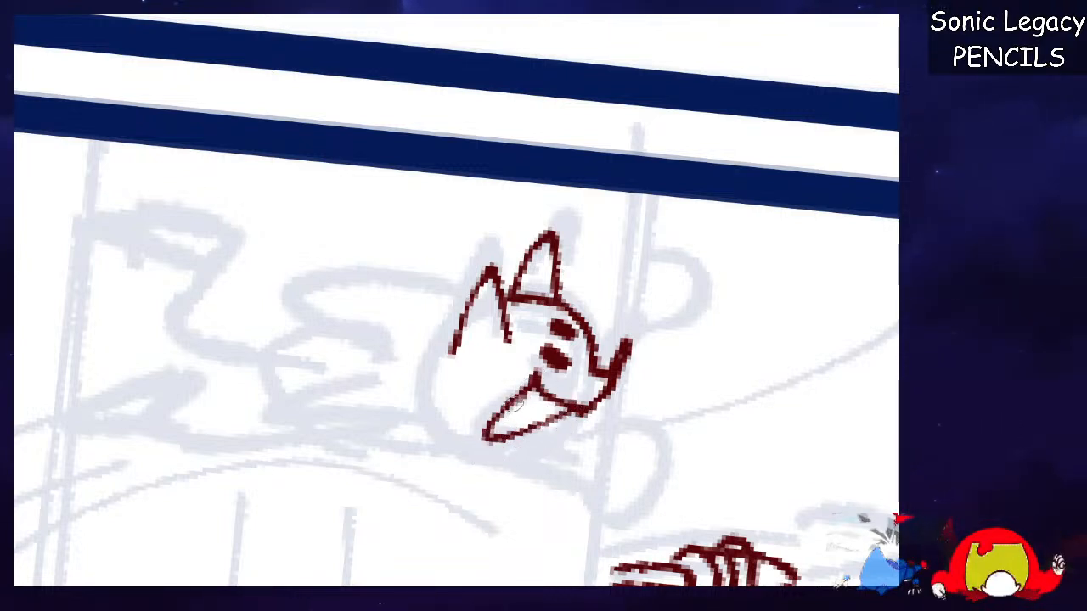
# Draw three jagged spikes sweeping back from the figure's head and add the inner detail of the nearer ear.
pyautogui.moveTo(473, 287)
pyautogui.mouseDown()
pyautogui.moveTo(413, 249)
pyautogui.moveTo(411, 333)
pyautogui.moveTo(327, 401)
pyautogui.moveTo(396, 416)
pyautogui.moveTo(440, 450)
pyautogui.moveTo(492, 438)
pyautogui.mouseUp()
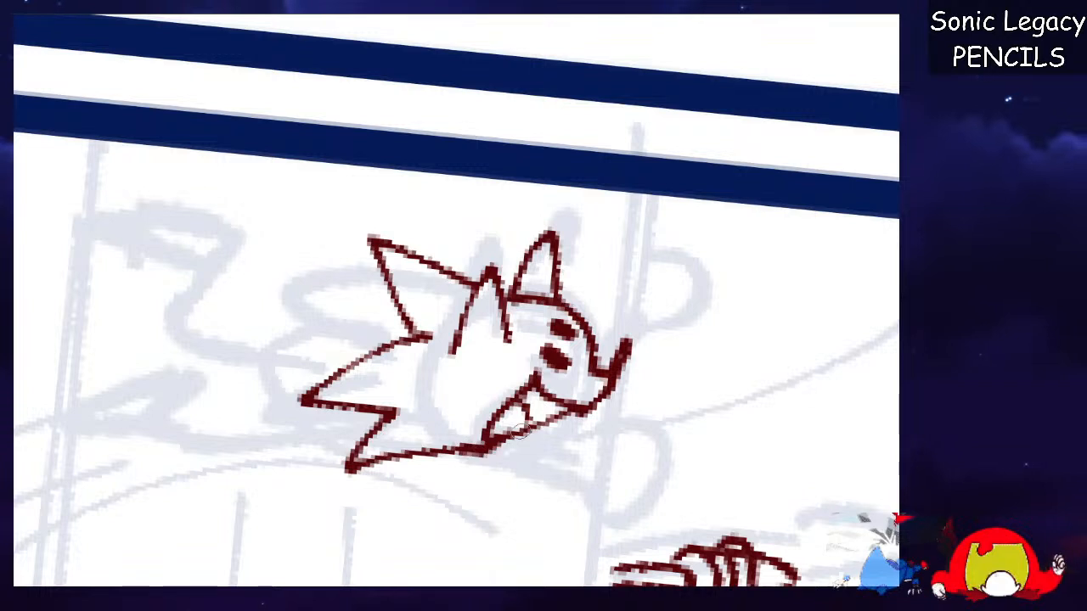
pyautogui.moveTo(482, 308); pyautogui.dragTo(504, 293)
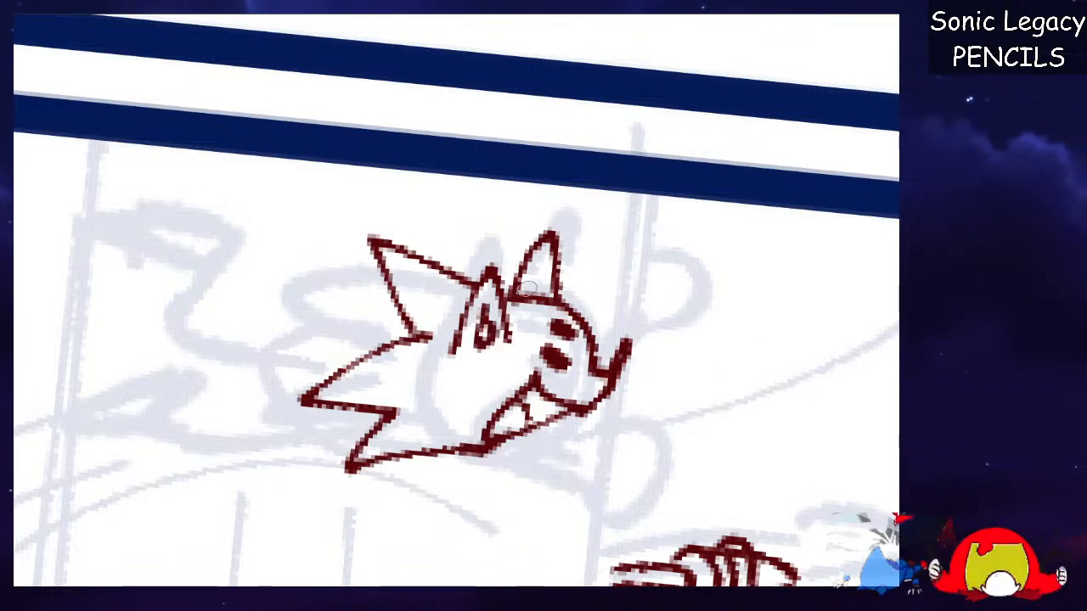
# Draw both outstretched arms reaching forward past the column, each ending in a cuff and a round fist.
pyautogui.scroll(-3, 456, 301)
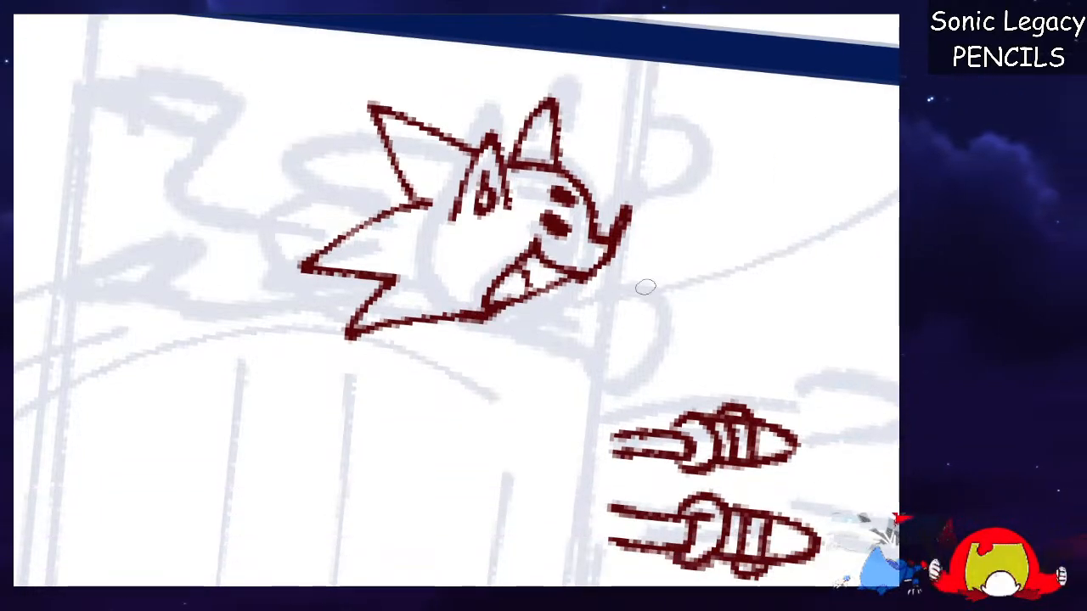
pyautogui.moveTo(489, 316); pyautogui.dragTo(602, 337)
pyautogui.moveTo(522, 293)
pyautogui.mouseDown()
pyautogui.moveTo(607, 310)
pyautogui.moveTo(599, 330)
pyautogui.moveTo(624, 336)
pyautogui.moveTo(586, 324)
pyautogui.moveTo(666, 318)
pyautogui.moveTo(612, 369)
pyautogui.mouseUp()
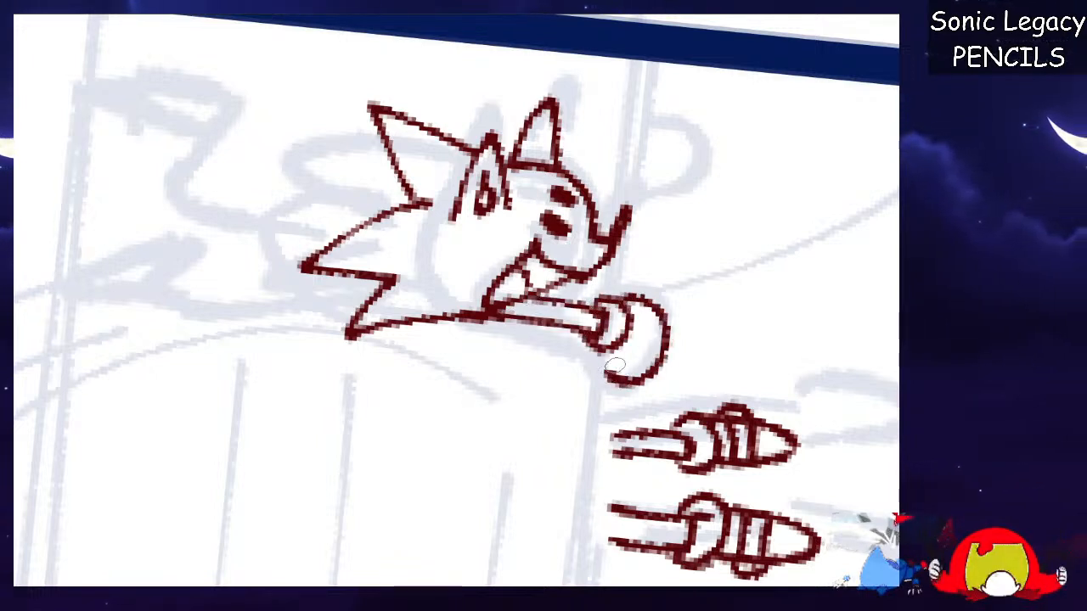
pyautogui.moveTo(588, 184)
pyautogui.mouseDown()
pyautogui.moveTo(638, 180)
pyautogui.moveTo(615, 195)
pyautogui.moveTo(643, 185)
pyautogui.moveTo(616, 204)
pyautogui.moveTo(646, 181)
pyautogui.moveTo(633, 204)
pyautogui.moveTo(671, 178)
pyautogui.moveTo(667, 134)
pyautogui.moveTo(647, 219)
pyautogui.mouseUp()
pyautogui.hotkey('ctrl', 'z')
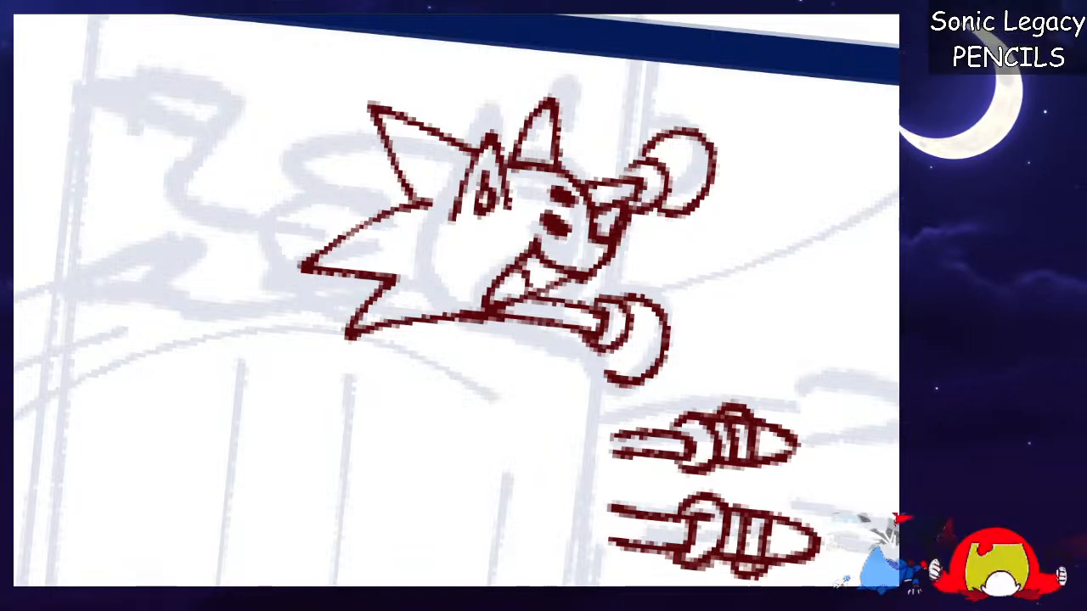
# Draw the figure's lower trailing leg behind the spikes, with a rounded cuff and a long pointed shoe.
pyautogui.scroll(-3, 456, 301)
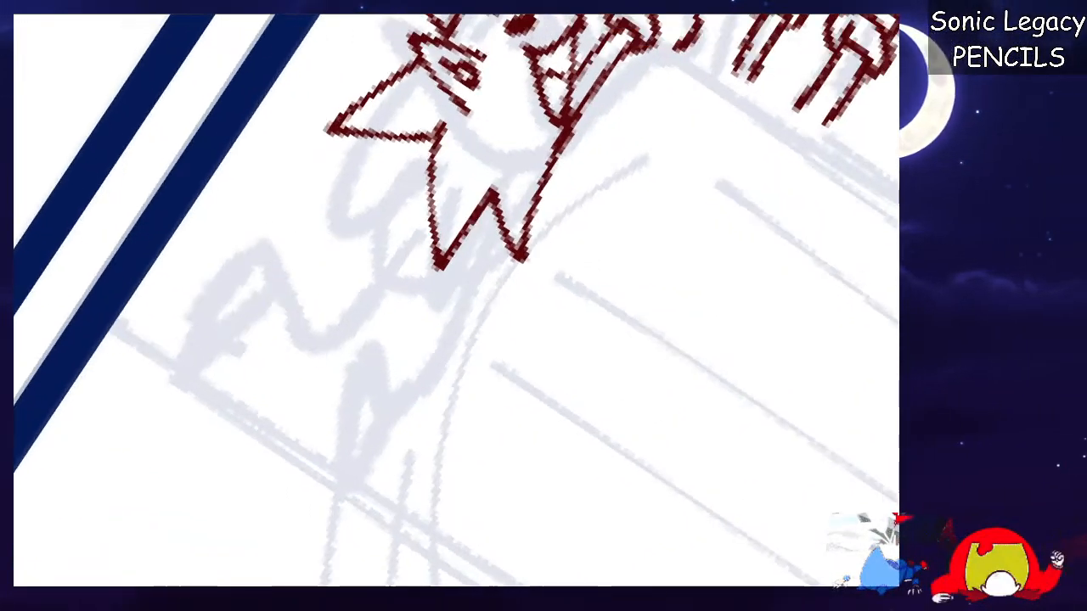
pyautogui.moveTo(432, 156)
pyautogui.mouseDown()
pyautogui.moveTo(409, 188)
pyautogui.moveTo(391, 165)
pyautogui.moveTo(413, 225)
pyautogui.mouseUp()
pyautogui.hotkey('ctrl', 'z')
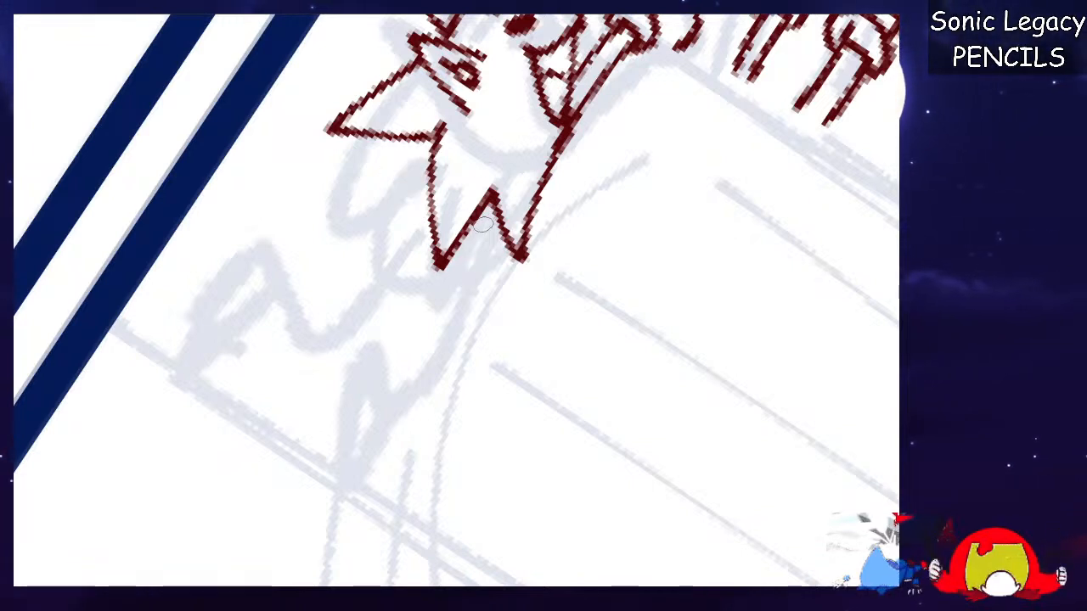
pyautogui.moveTo(504, 258)
pyautogui.mouseDown()
pyautogui.moveTo(451, 306)
pyautogui.moveTo(393, 329)
pyautogui.moveTo(325, 391)
pyautogui.moveTo(396, 270)
pyautogui.mouseUp()
pyautogui.hotkey('ctrl', 'z')
pyautogui.moveTo(329, 379)
pyautogui.mouseDown()
pyautogui.moveTo(383, 262)
pyautogui.moveTo(405, 294)
pyautogui.moveTo(388, 328)
pyautogui.mouseUp()
pyautogui.moveTo(401, 282)
pyautogui.mouseDown()
pyautogui.moveTo(421, 331)
pyautogui.moveTo(380, 338)
pyautogui.moveTo(493, 204)
pyautogui.mouseUp()
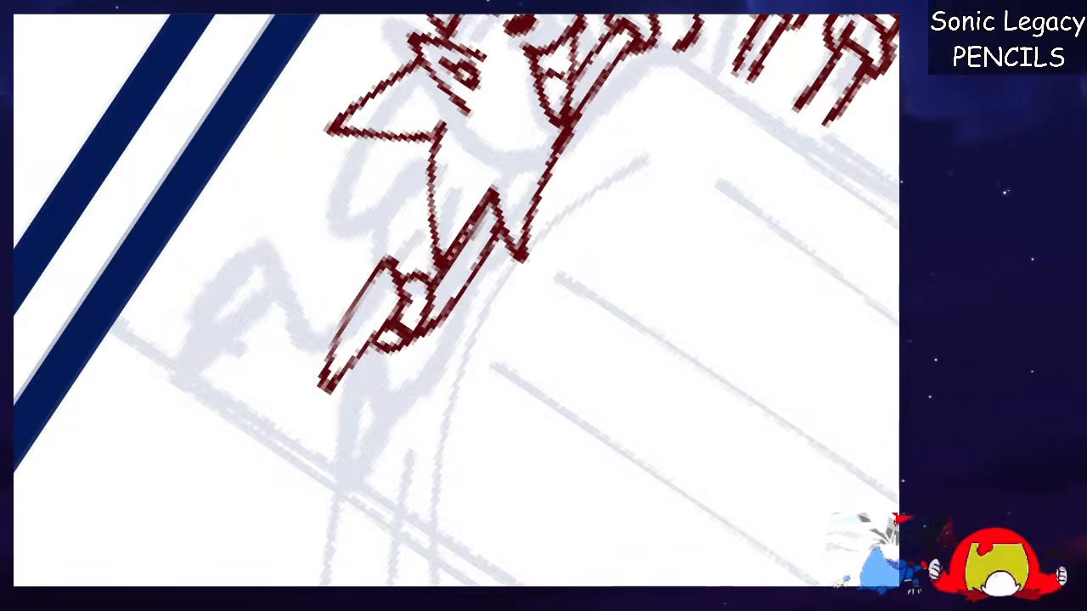
# Draw the figure's second trailing leg above the first, with an ankle cuff and a long pointed shoe.
pyautogui.press('5')
pyautogui.scroll(4, 456, 300)
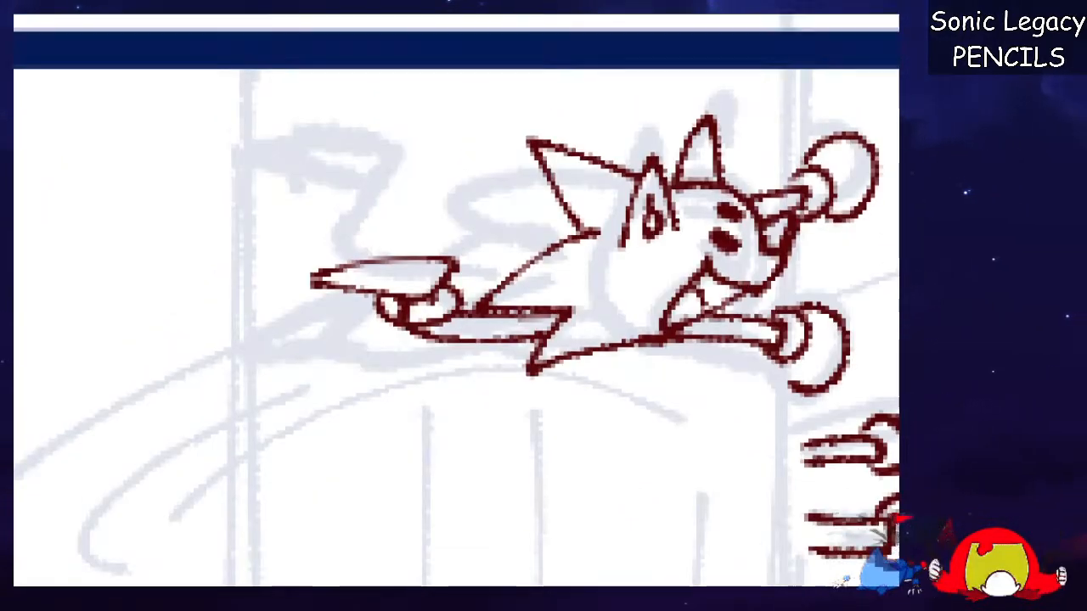
pyautogui.moveTo(731, 300); pyautogui.dragTo(586, 58)
pyautogui.moveTo(660, 260); pyautogui.dragTo(649, 223)
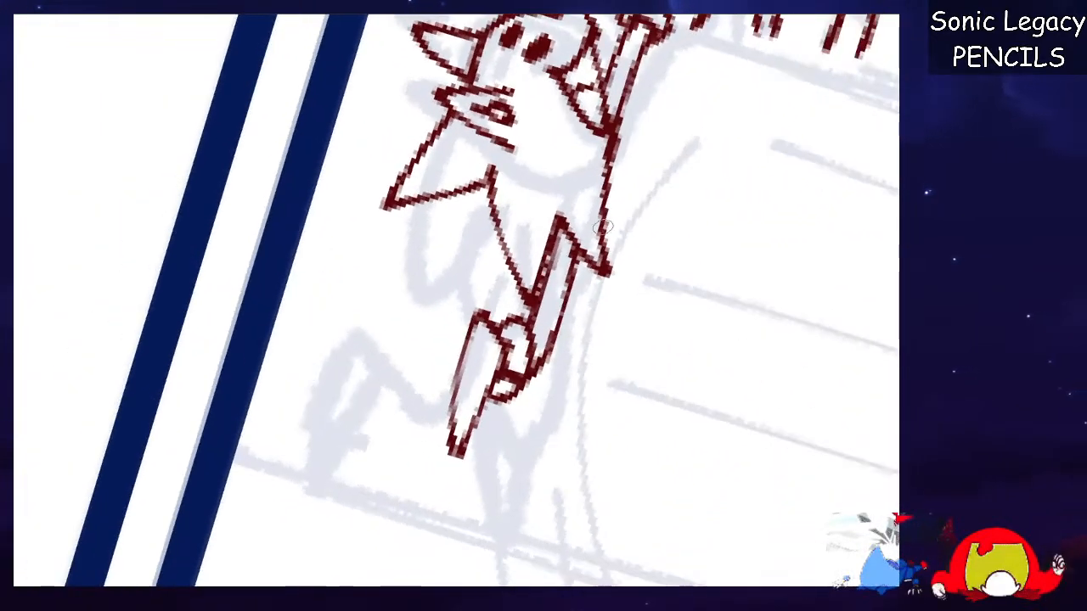
pyautogui.moveTo(495, 231); pyautogui.dragTo(468, 318)
pyautogui.hotkey('ctrl', 'z')
pyautogui.moveTo(497, 219)
pyautogui.mouseDown()
pyautogui.moveTo(463, 319)
pyautogui.moveTo(368, 415)
pyautogui.mouseUp()
pyautogui.hotkey('ctrl', 'z')
pyautogui.moveTo(498, 218)
pyautogui.mouseDown()
pyautogui.moveTo(333, 447)
pyautogui.moveTo(435, 358)
pyautogui.moveTo(421, 370)
pyautogui.mouseUp()
pyautogui.hotkey('ctrl', 'z')
pyautogui.hotkey('ctrl', 'z')
pyautogui.moveTo(341, 445); pyautogui.dragTo(422, 371)
pyautogui.moveTo(428, 331)
pyautogui.mouseDown()
pyautogui.moveTo(425, 372)
pyautogui.moveTo(451, 359)
pyautogui.moveTo(424, 375)
pyautogui.mouseUp()
pyautogui.moveTo(437, 302)
pyautogui.mouseDown()
pyautogui.moveTo(456, 341)
pyautogui.moveTo(499, 241)
pyautogui.mouseUp()
pyautogui.hotkey('ctrl', 'z')
pyautogui.moveTo(663, 374)
pyautogui.mouseDown()
pyautogui.moveTo(668, 242)
pyautogui.moveTo(632, 170)
pyautogui.mouseUp()
pyautogui.moveTo(453, 240); pyautogui.dragTo(486, 301)
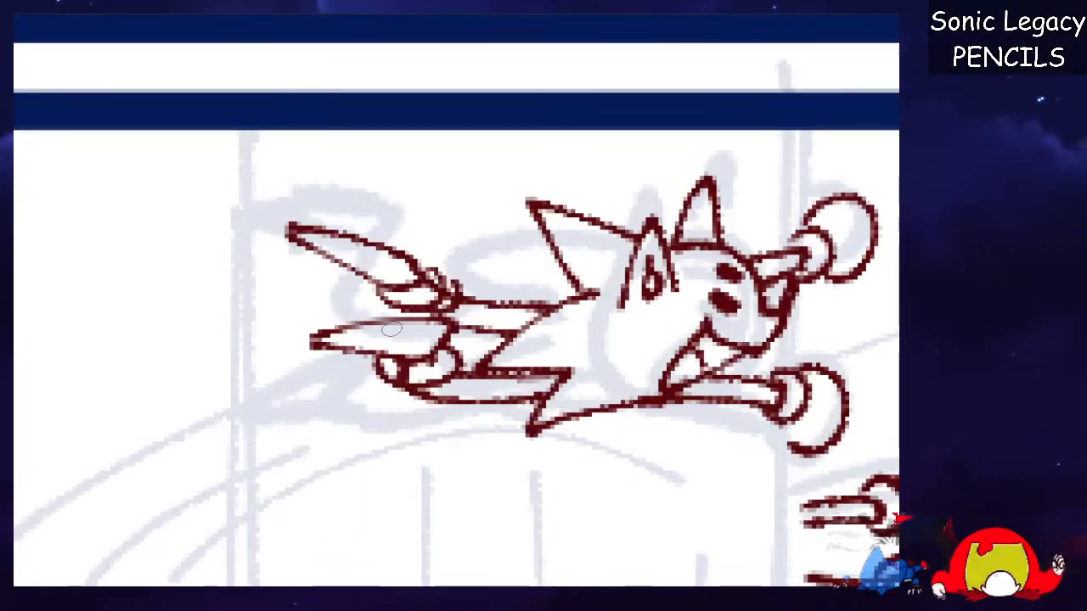
# Add a sole line and a strap to the lower shoe and try a similar line on the upper shoe.
pyautogui.moveTo(326, 341); pyautogui.dragTo(450, 331)
pyautogui.hotkey('ctrl', 'z')
pyautogui.moveTo(328, 339)
pyautogui.mouseDown()
pyautogui.moveTo(448, 342)
pyautogui.moveTo(397, 340)
pyautogui.mouseUp()
pyautogui.moveTo(300, 233); pyautogui.dragTo(392, 276)
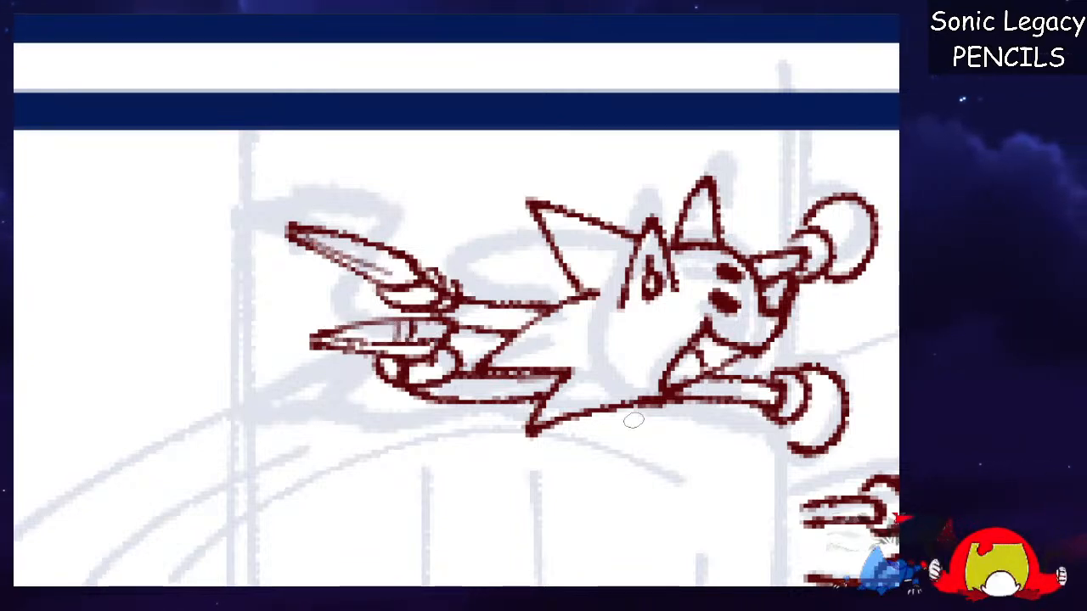
pyautogui.hotkey('ctrl', 'z')
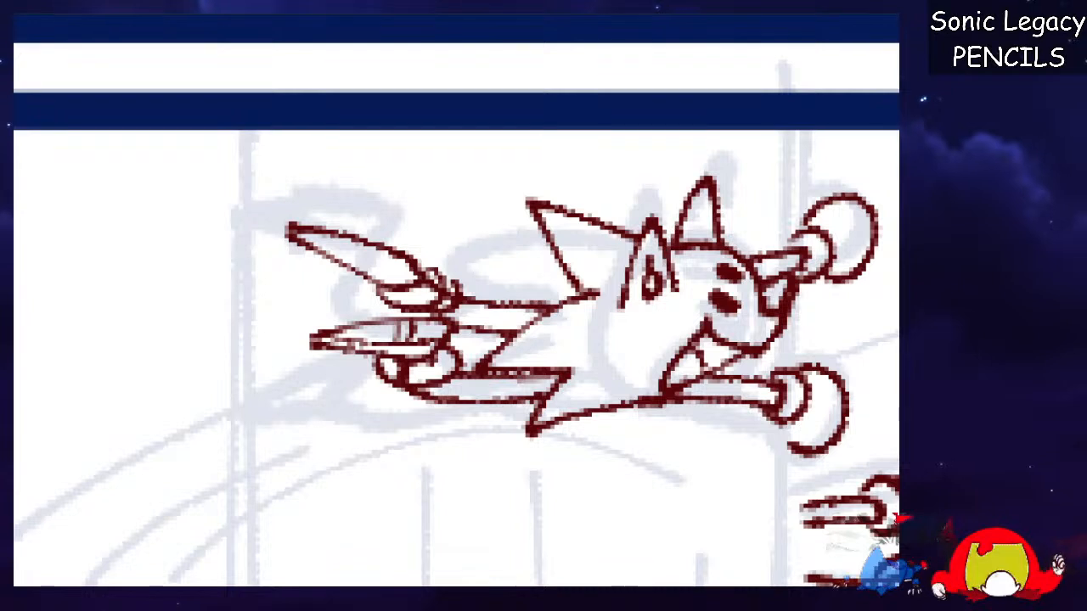
# Redraw the figure's pointed nose tip and hatch the inside of its open mouth.
pyautogui.hscroll(3, 456, 358)
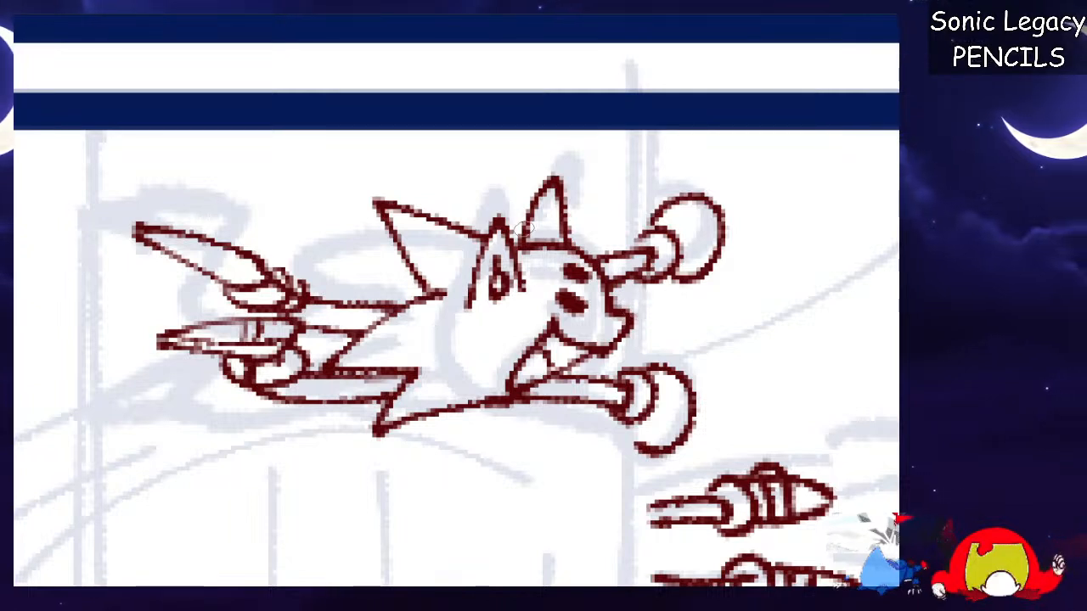
pyautogui.moveTo(659, 293); pyautogui.dragTo(625, 321)
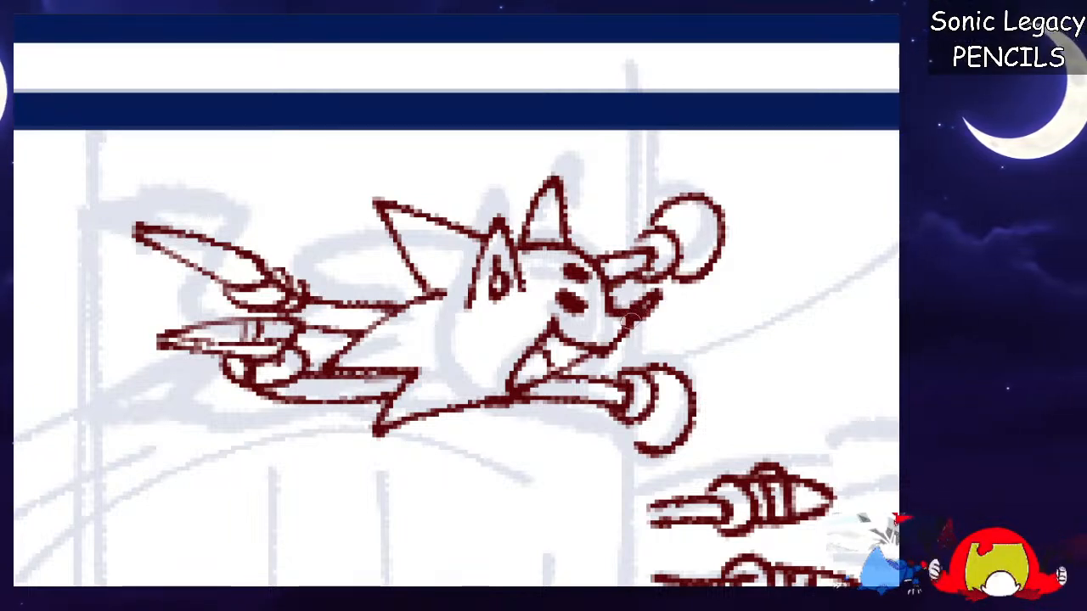
pyautogui.moveTo(548, 338)
pyautogui.mouseDown()
pyautogui.moveTo(558, 357)
pyautogui.moveTo(582, 355)
pyautogui.mouseUp()
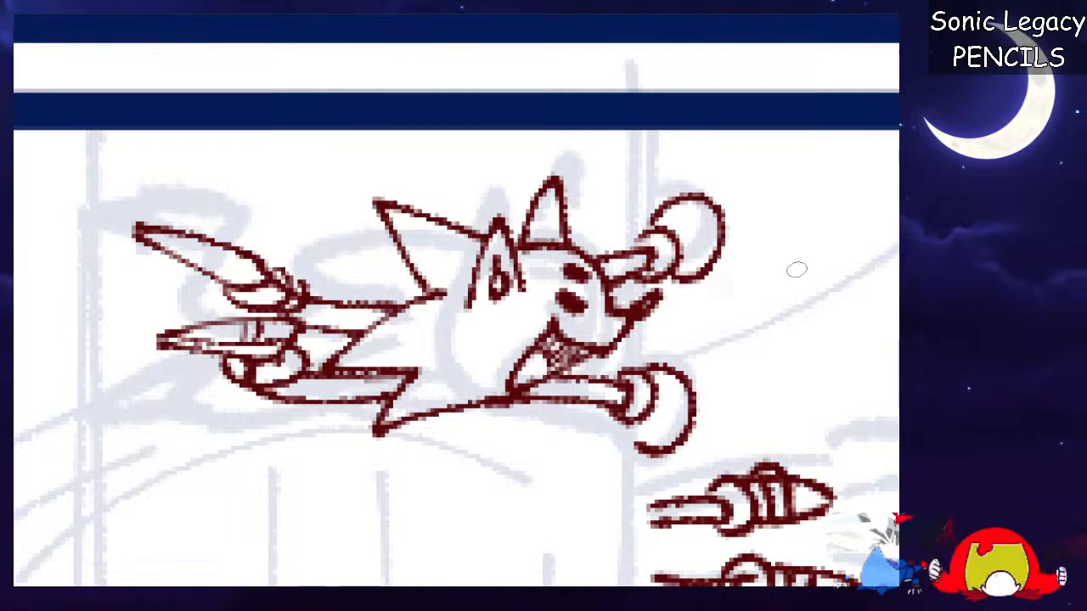
# Redraw the rounded ankle cuff between the figure's upper leg and shoe.
pyautogui.scroll(-6, 457, 302)
pyautogui.scroll(3, 457, 302)
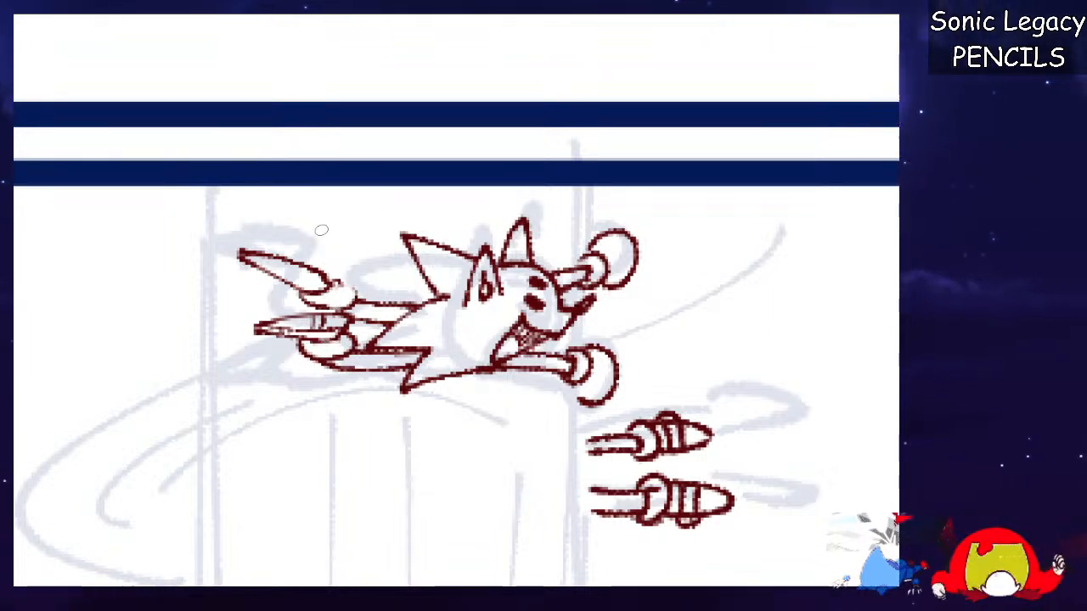
pyautogui.moveTo(303, 308); pyautogui.dragTo(356, 299)
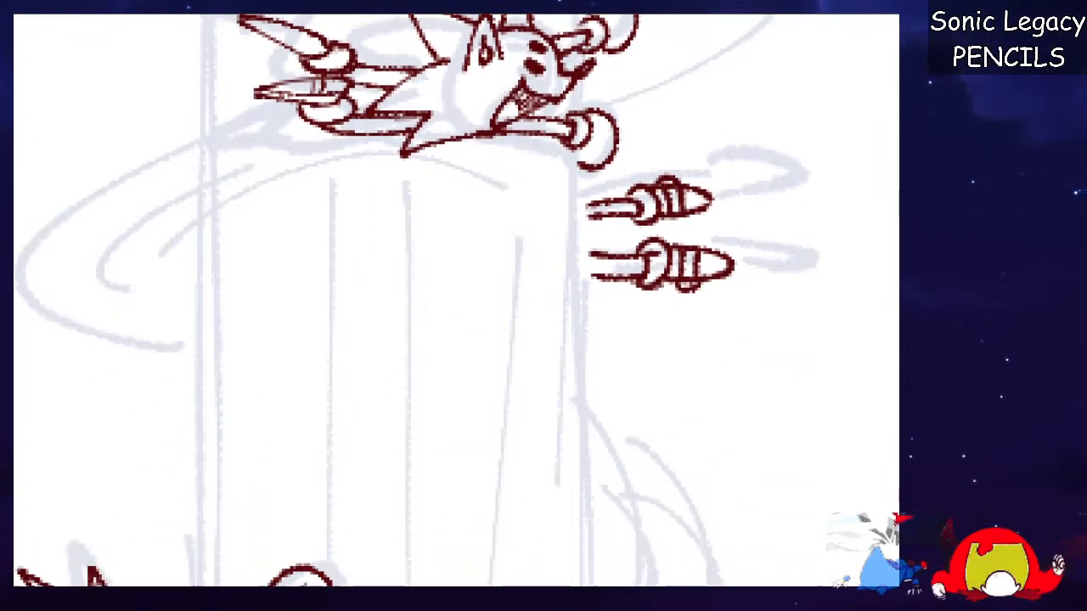
# Select the two limbs sticking out past the column and move them straight down, away from the upper figure.
pyautogui.hotkey('ctrl', '-')
pyautogui.hotkey('ctrl', '-')
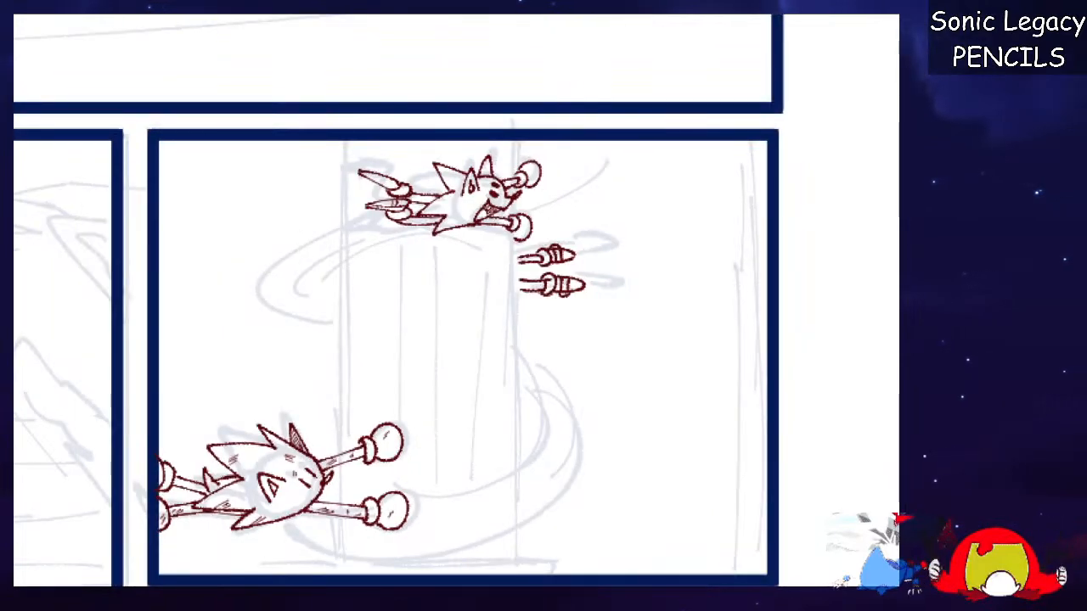
pyautogui.moveTo(511, 244); pyautogui.dragTo(592, 318)
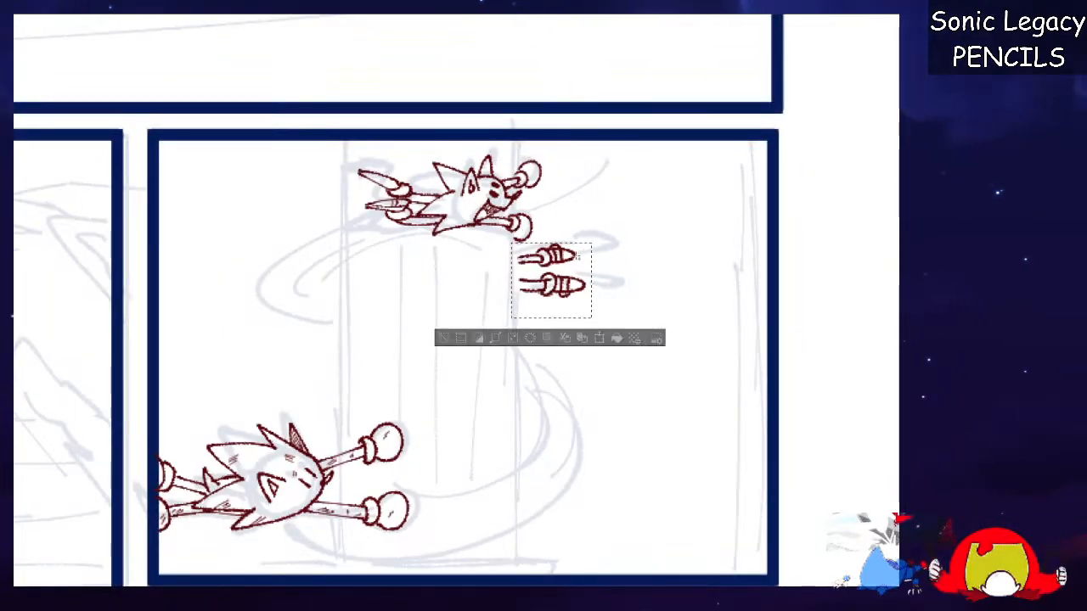
pyautogui.moveTo(578, 267); pyautogui.dragTo(576, 268)
pyautogui.moveTo(492, 311); pyautogui.dragTo(493, 363)
pyautogui.hotkey('ctrl', 'd')
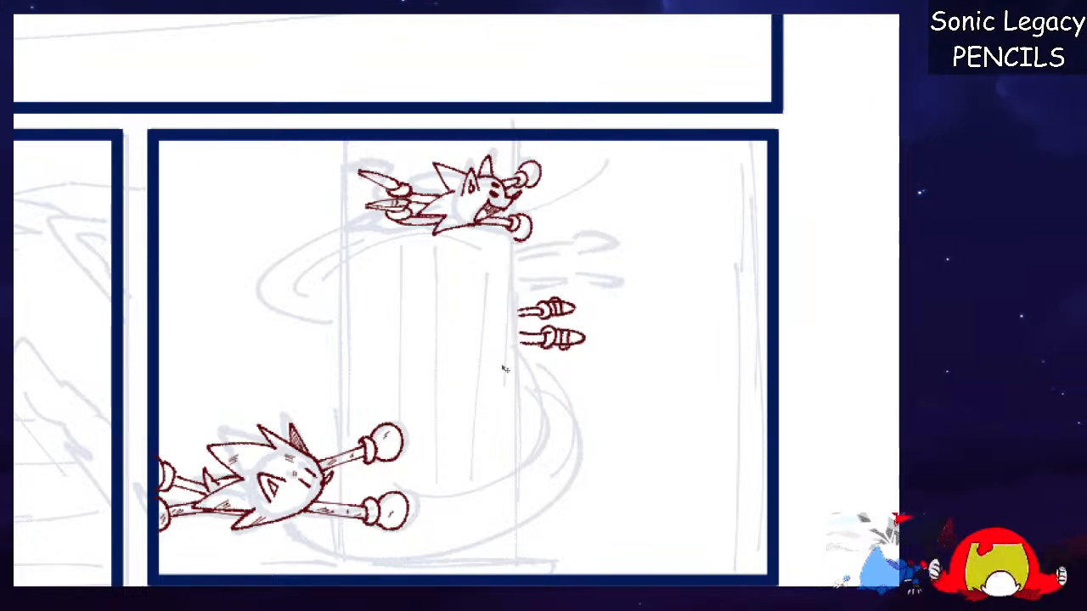
# Draw two curved motion lines sweeping from the upper figure's legs around to the column's opposite edge.
pyautogui.scroll(-2, 456, 301)
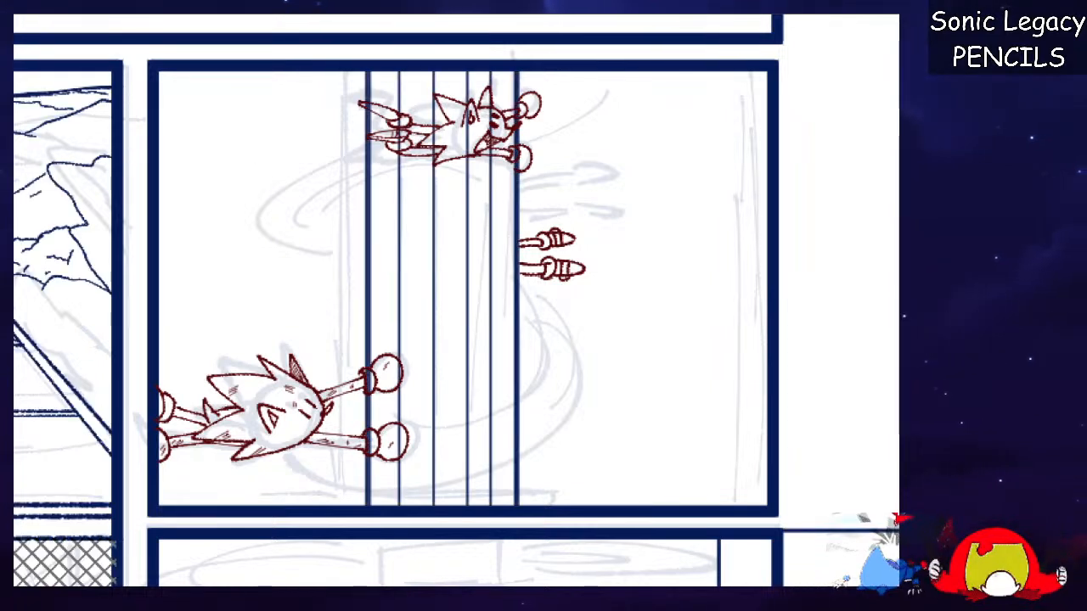
pyautogui.moveTo(428, 158); pyautogui.dragTo(348, 227)
pyautogui.moveTo(391, 121)
pyautogui.mouseDown()
pyautogui.moveTo(280, 180)
pyautogui.moveTo(347, 245)
pyautogui.mouseUp()
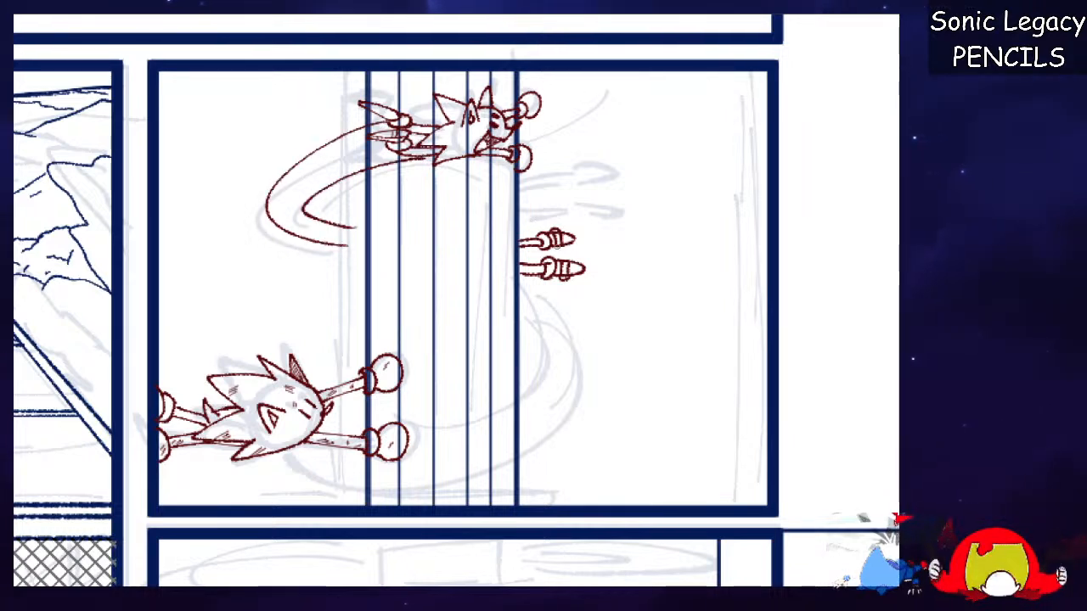
# Draw two long curved motion lines from the protruding limbs down around the column to the lower figure's hands.
pyautogui.moveTo(578, 241); pyautogui.dragTo(491, 415)
pyautogui.hotkey('ctrl', 'z')
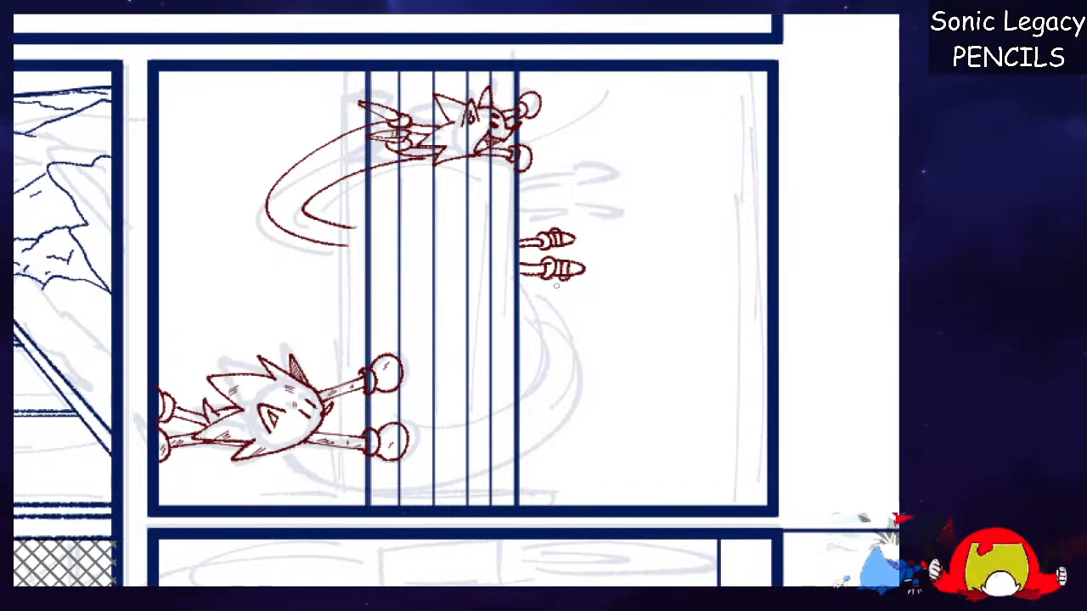
pyautogui.moveTo(571, 333); pyautogui.dragTo(386, 405)
pyautogui.moveTo(354, 464)
pyautogui.mouseDown()
pyautogui.moveTo(589, 378)
pyautogui.moveTo(582, 286)
pyautogui.mouseUp()
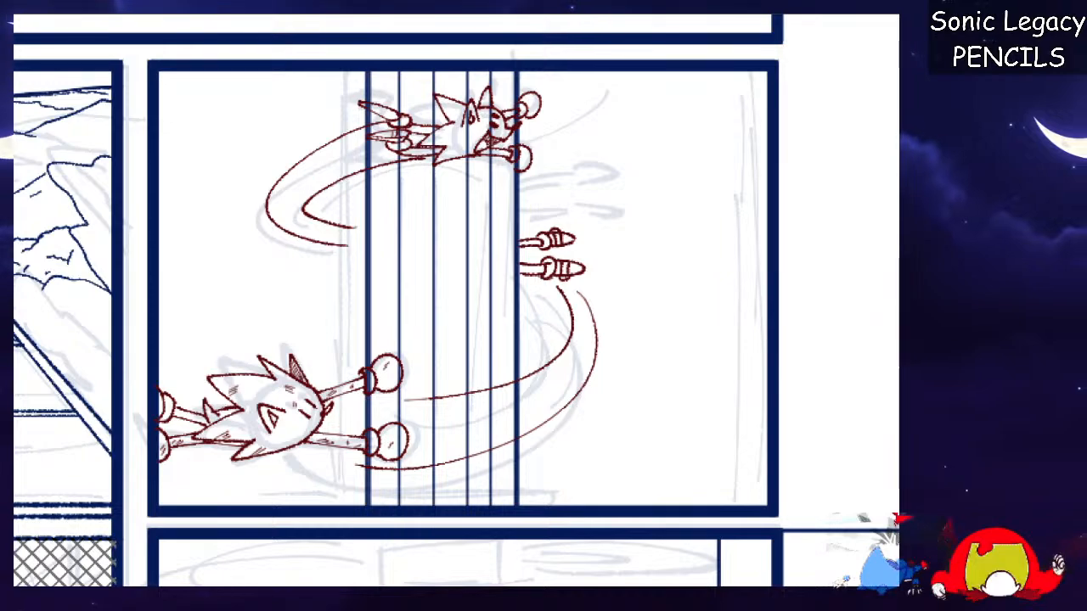
# Fill the upper figure's arms, mouth, head, spikes, legs and shoes with a flat reddish tone.
pyautogui.hotkey('ctrl', '-')
pyautogui.hotkey('ctrl', '+')
pyautogui.hotkey('ctrl', '+')
pyautogui.hotkey('ctrl', '+')
pyautogui.hotkey('ctrl', '+')
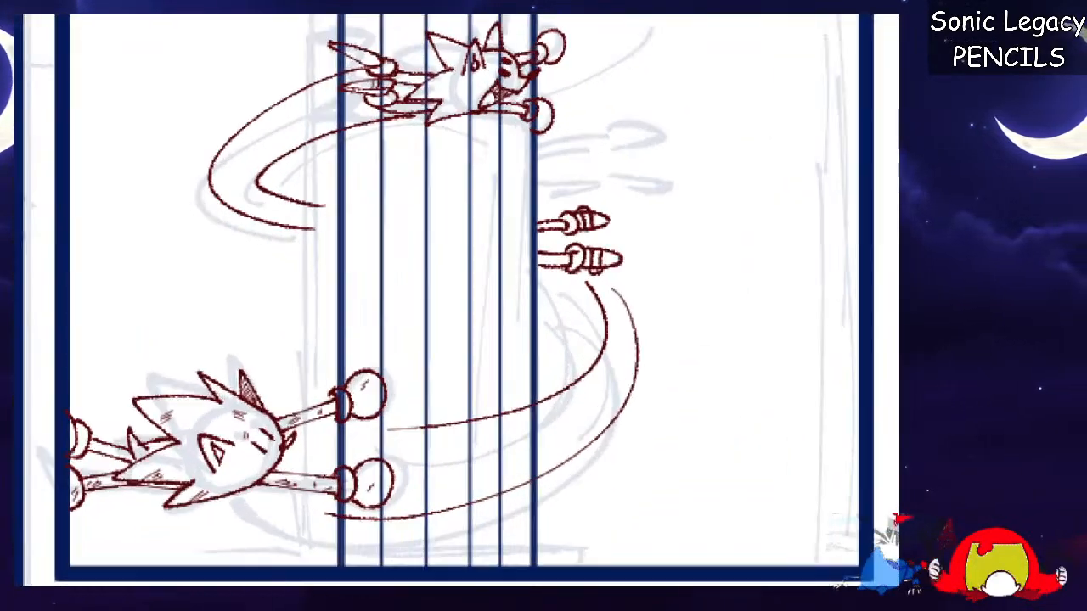
pyautogui.scroll(5, 456, 301)
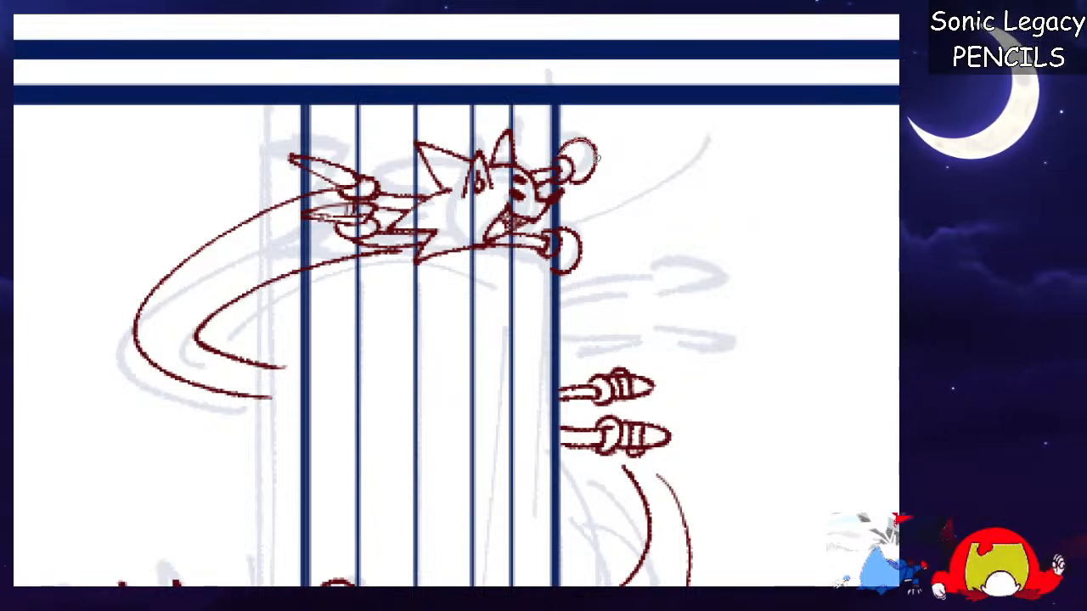
pyautogui.click(573, 148)
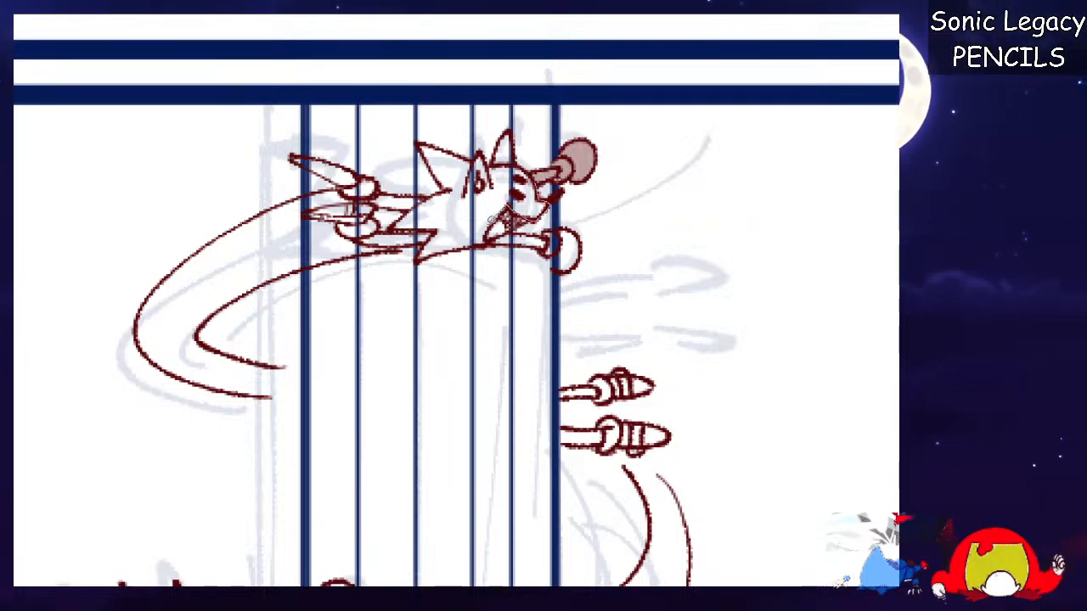
pyautogui.moveTo(535, 214); pyautogui.dragTo(547, 215)
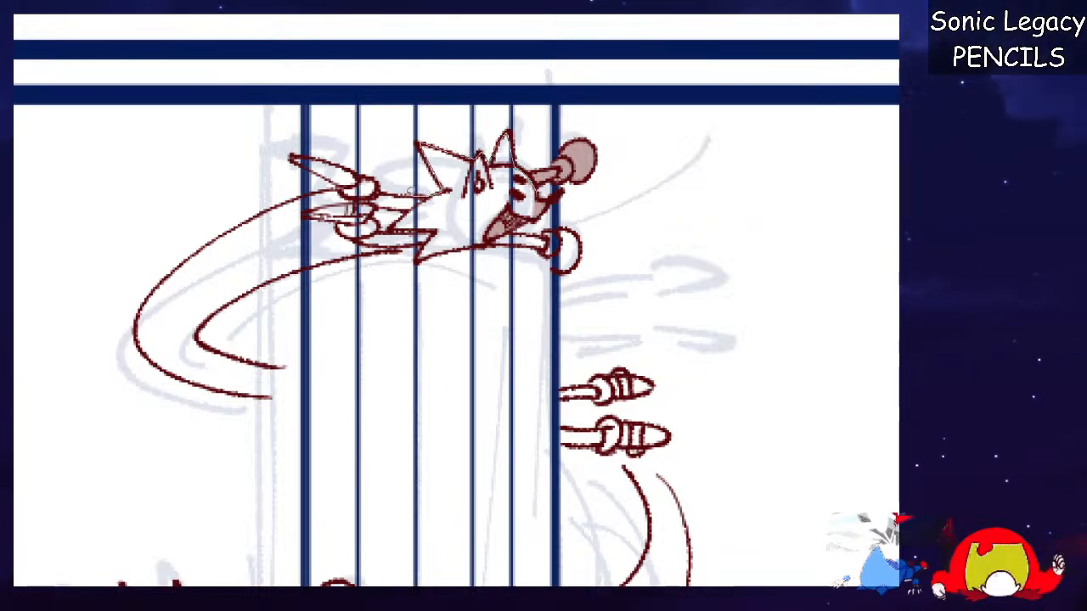
pyautogui.moveTo(371, 202)
pyautogui.mouseDown()
pyautogui.moveTo(403, 207)
pyautogui.moveTo(394, 228)
pyautogui.moveTo(357, 202)
pyautogui.moveTo(309, 211)
pyautogui.moveTo(364, 240)
pyautogui.moveTo(406, 244)
pyautogui.mouseUp()
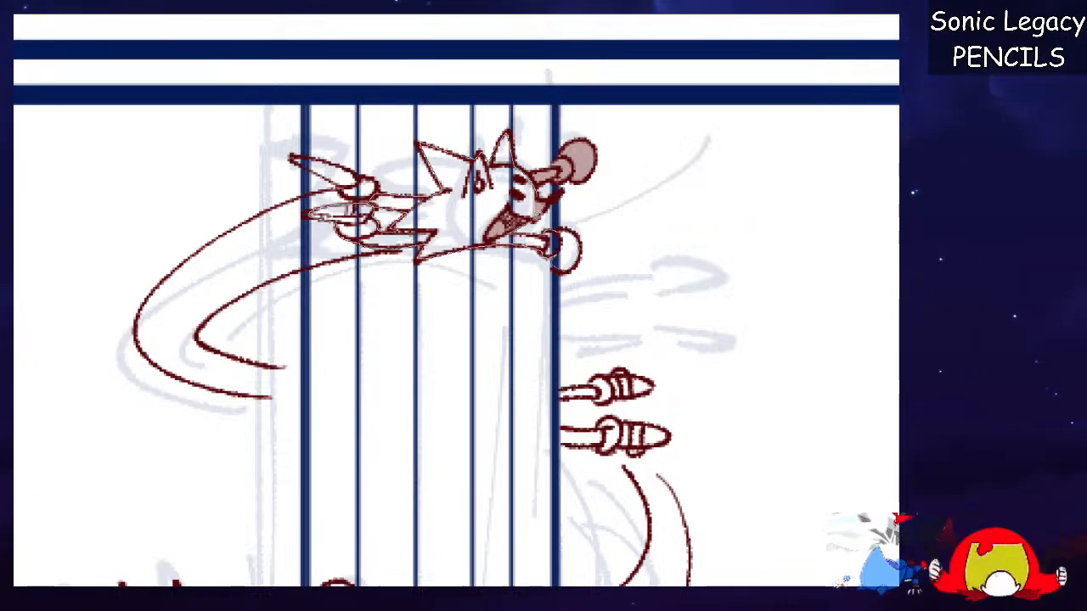
pyautogui.click(526, 227)
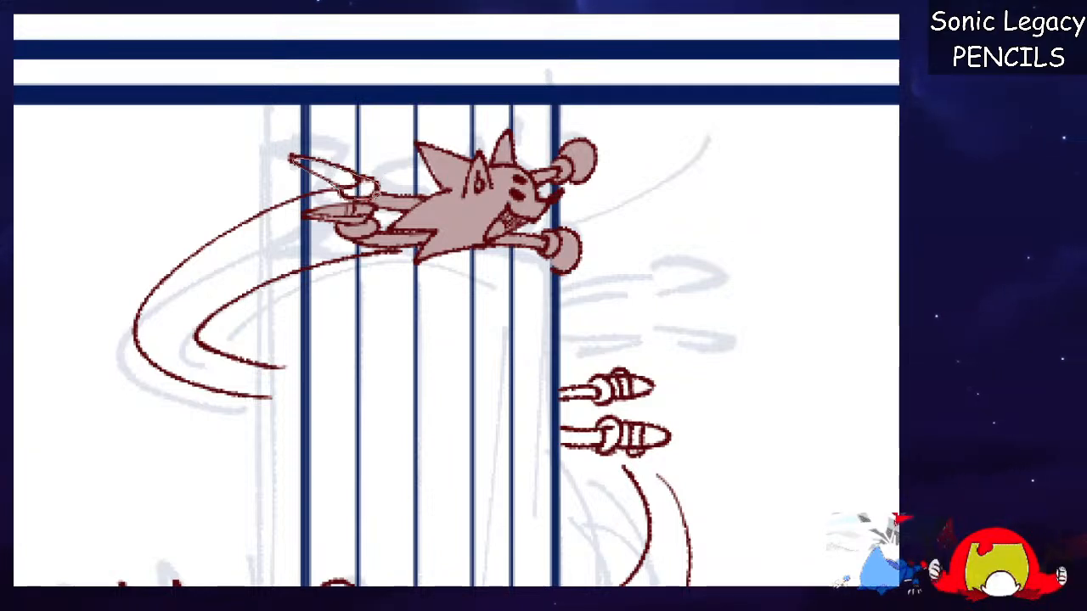
pyautogui.click(367, 195)
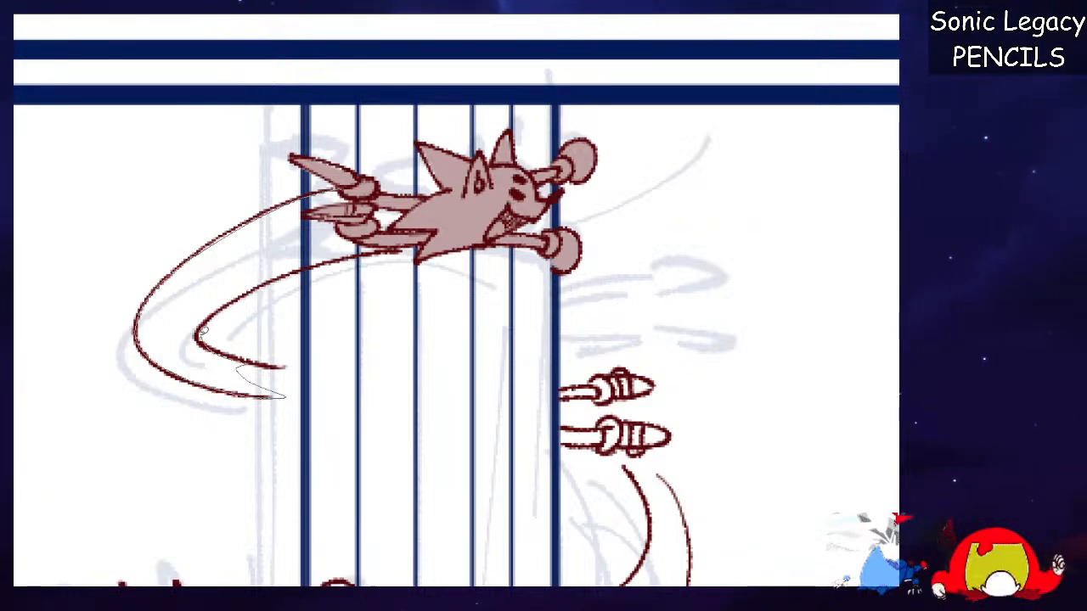
# Fill both curved motion trails and the two limbs protruding past the column with the flat reddish tone.
pyautogui.moveTo(384, 200)
pyautogui.mouseDown()
pyautogui.moveTo(408, 176)
pyautogui.moveTo(384, 196)
pyautogui.mouseUp()
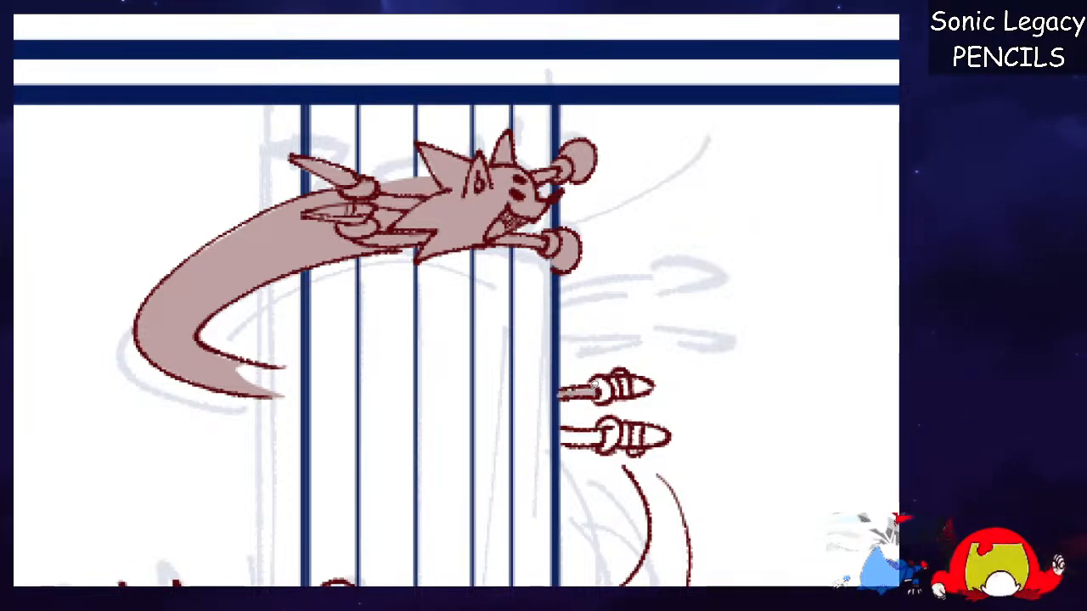
pyautogui.moveTo(596, 394)
pyautogui.mouseDown()
pyautogui.moveTo(630, 375)
pyautogui.moveTo(605, 399)
pyautogui.mouseUp()
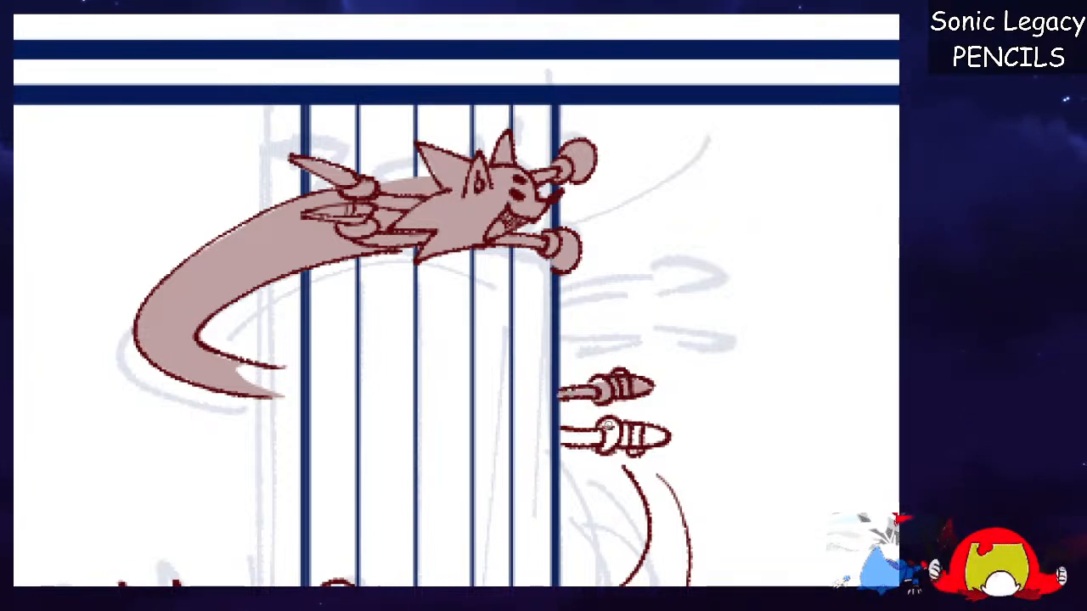
pyautogui.moveTo(617, 449)
pyautogui.mouseDown()
pyautogui.moveTo(599, 426)
pyautogui.moveTo(629, 444)
pyautogui.moveTo(663, 433)
pyautogui.mouseUp()
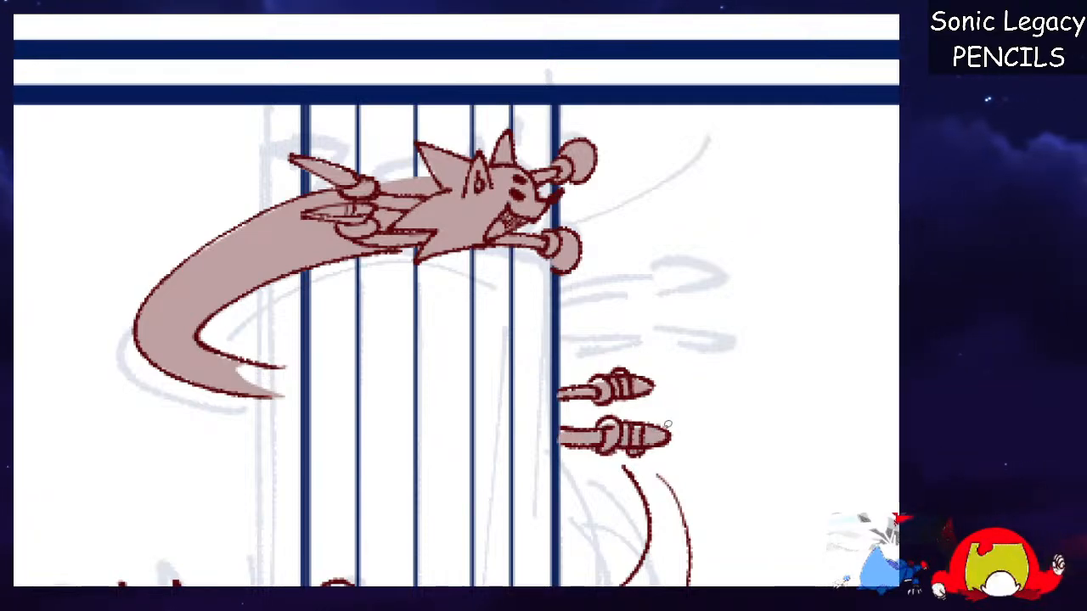
pyautogui.scroll(-5, 654, 433)
pyautogui.scroll(-1, 628, 174)
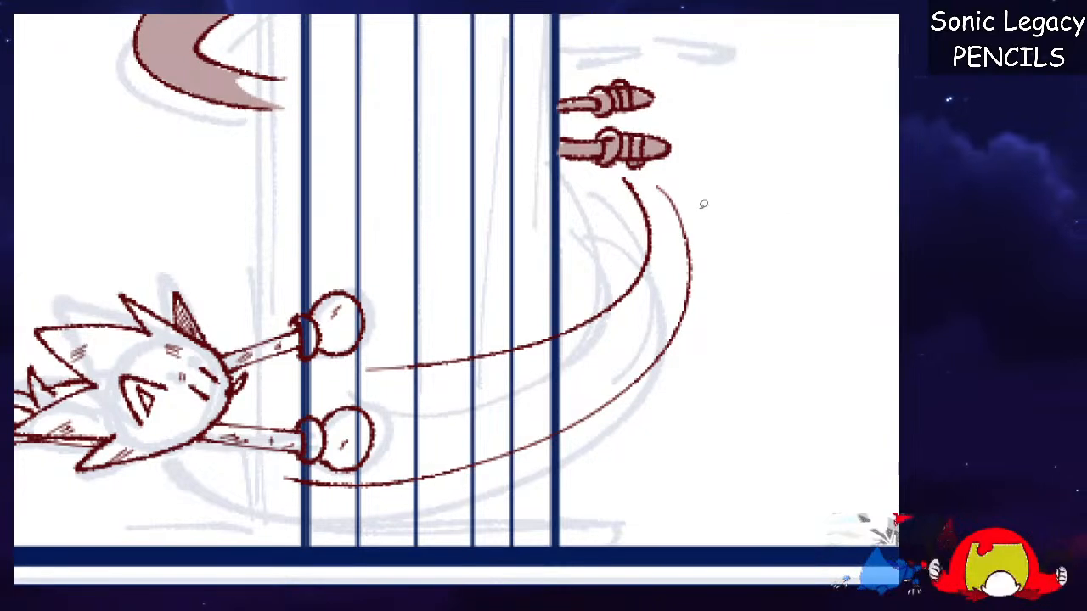
pyautogui.moveTo(624, 297)
pyautogui.mouseDown()
pyautogui.moveTo(535, 340)
pyautogui.moveTo(416, 363)
pyautogui.moveTo(293, 463)
pyautogui.moveTo(291, 479)
pyautogui.moveTo(396, 479)
pyautogui.moveTo(501, 457)
pyautogui.moveTo(626, 386)
pyautogui.moveTo(675, 327)
pyautogui.moveTo(689, 242)
pyautogui.moveTo(664, 191)
pyautogui.moveTo(636, 179)
pyautogui.mouseUp()
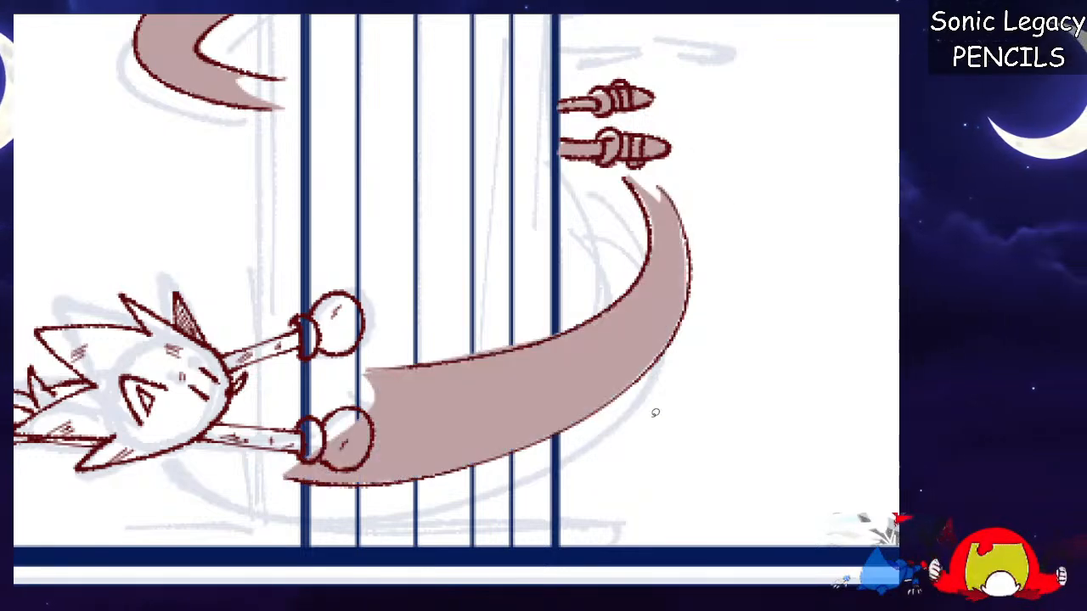
# Fill the lower figure's gloves, arms, head, spikes, legs and shoes with the flat reddish tone.
pyautogui.hscroll(-3, 456, 300)
pyautogui.hscroll(-1, 456, 300)
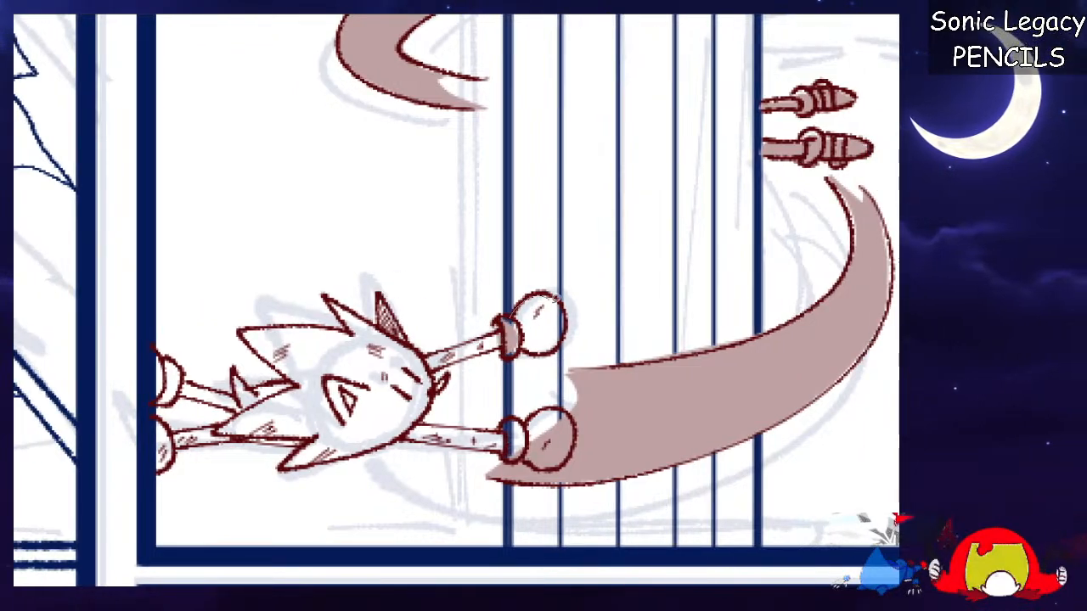
pyautogui.click(534, 308)
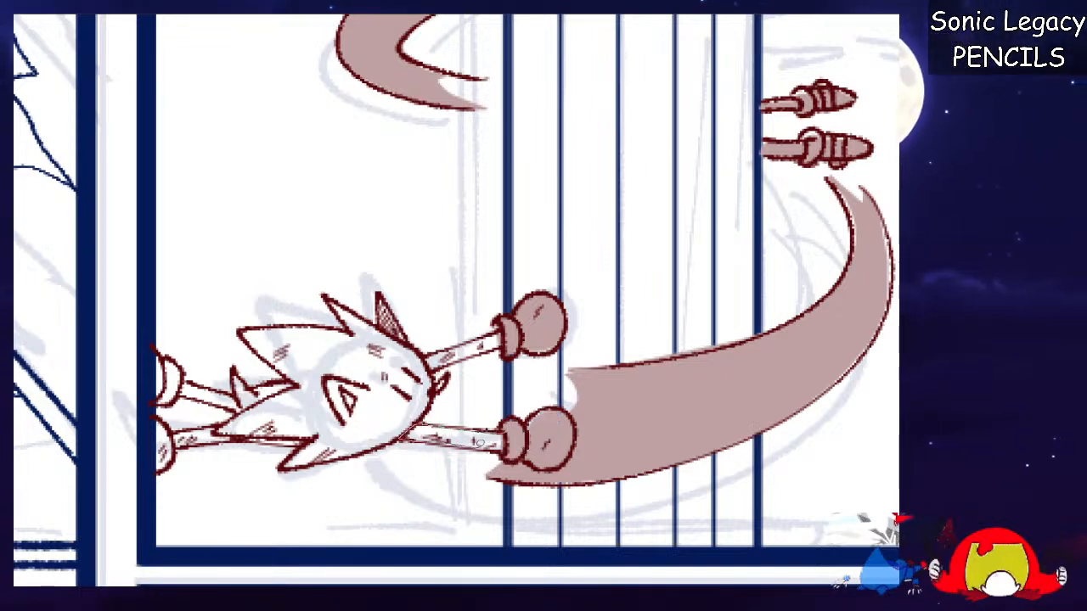
pyautogui.click(424, 435)
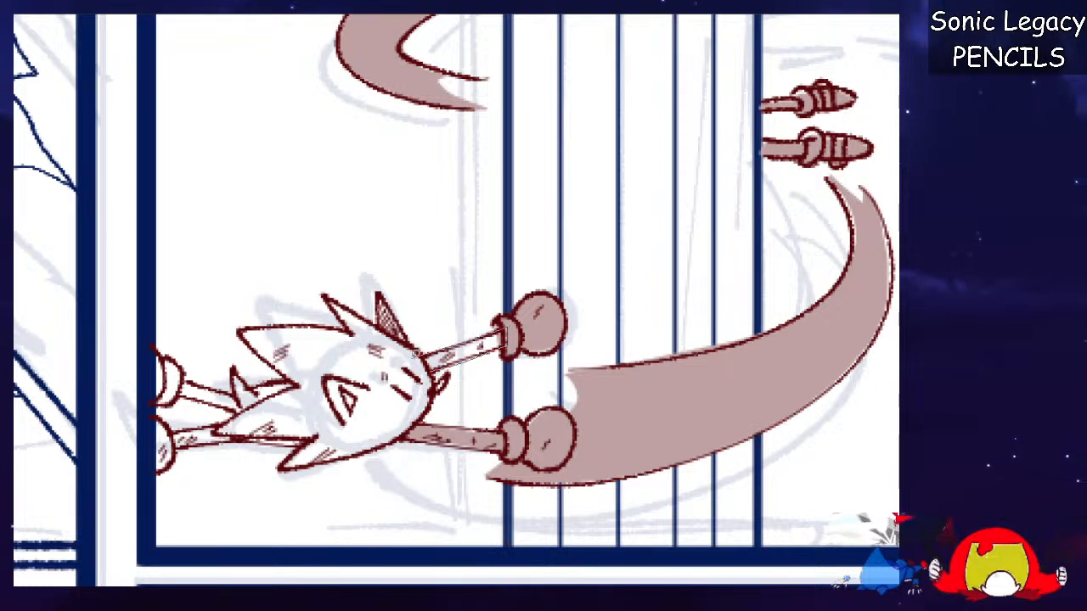
pyautogui.click(451, 350)
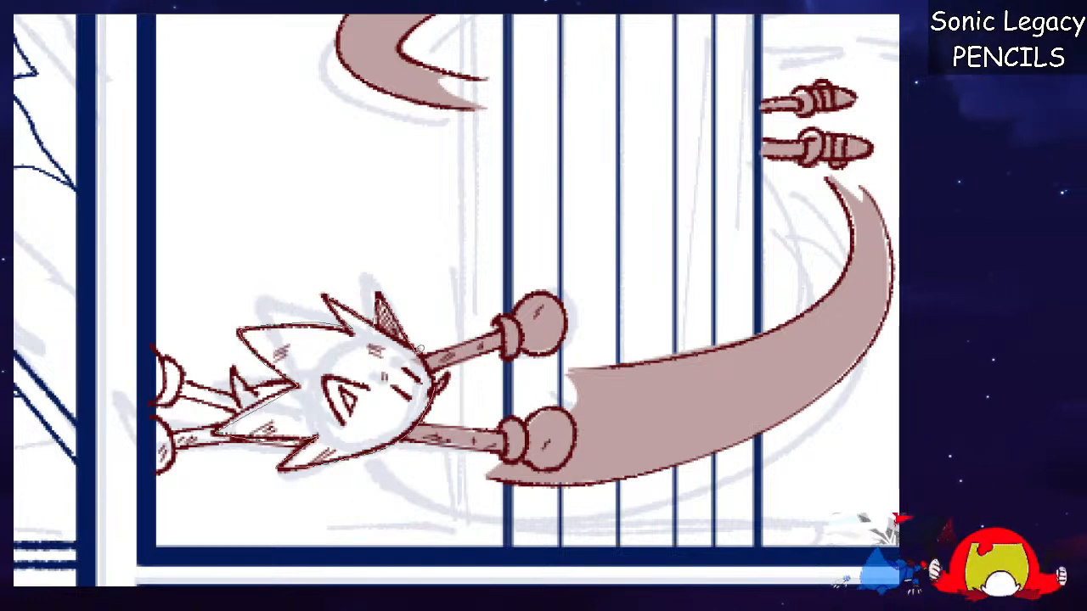
pyautogui.click(288, 395)
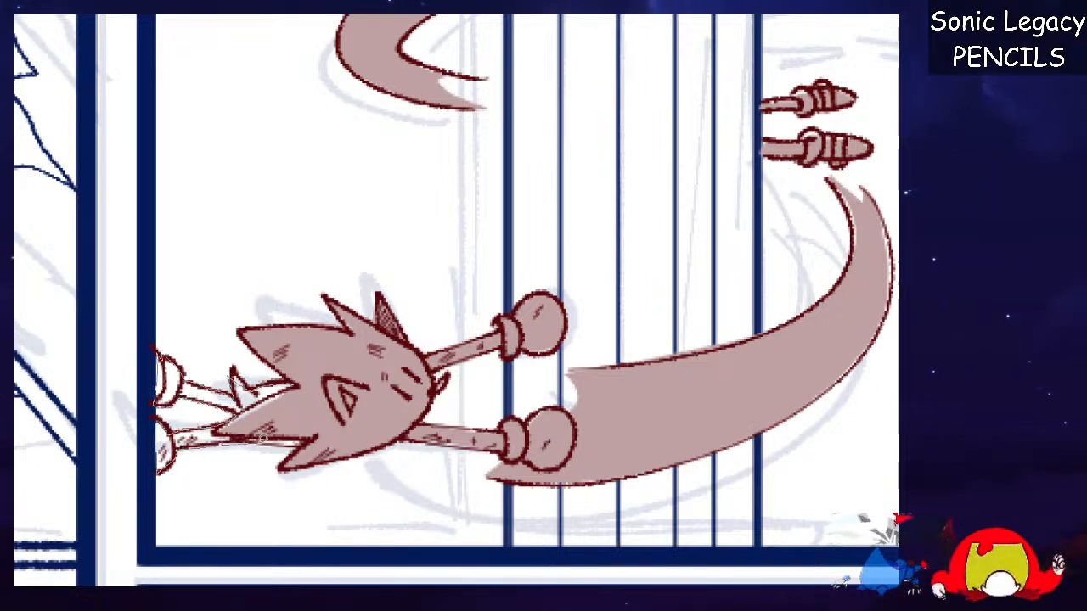
pyautogui.click(310, 444)
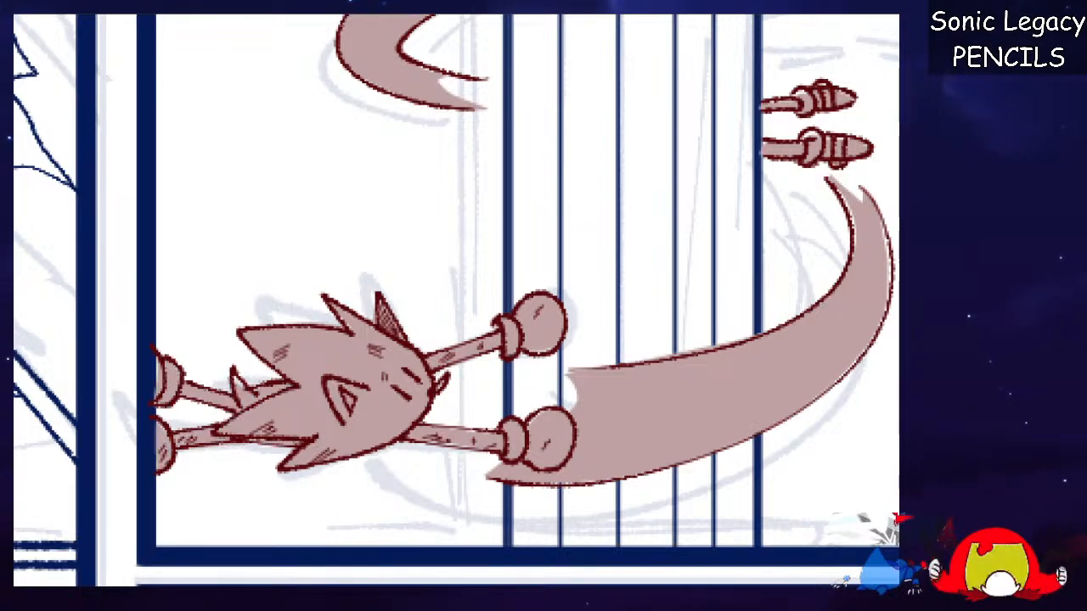
# Draw short curved blue speed lines around the outer bend of each motion trail and inside the lower one.
pyautogui.scroll(-6, 457, 300)
pyautogui.scroll(1, 456, 300)
pyautogui.moveTo(457, 300); pyautogui.dragTo(297, 326)
pyautogui.hscroll(-1, 703, 157)
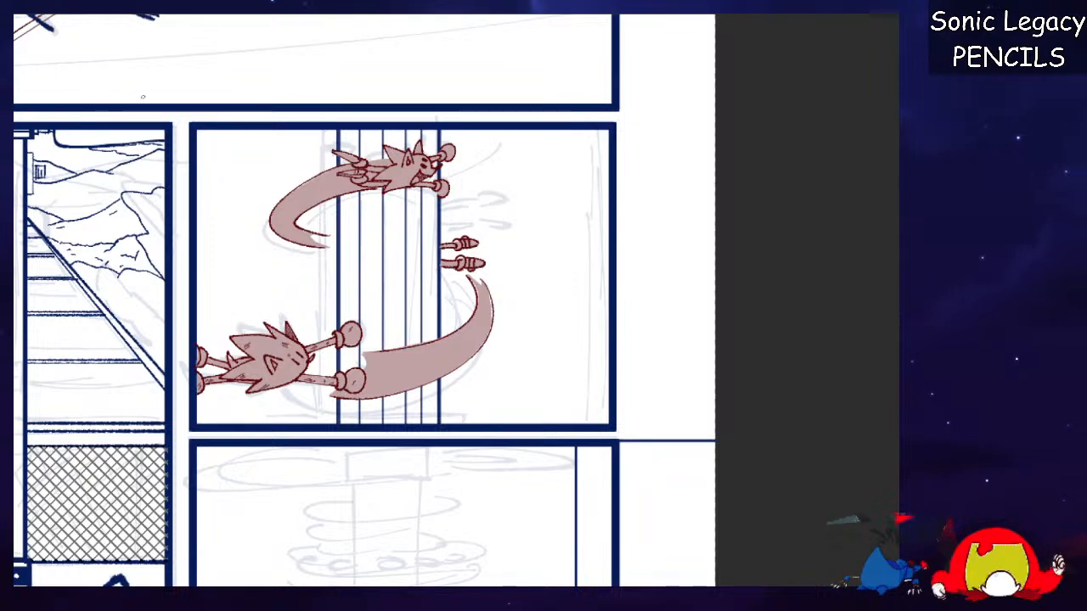
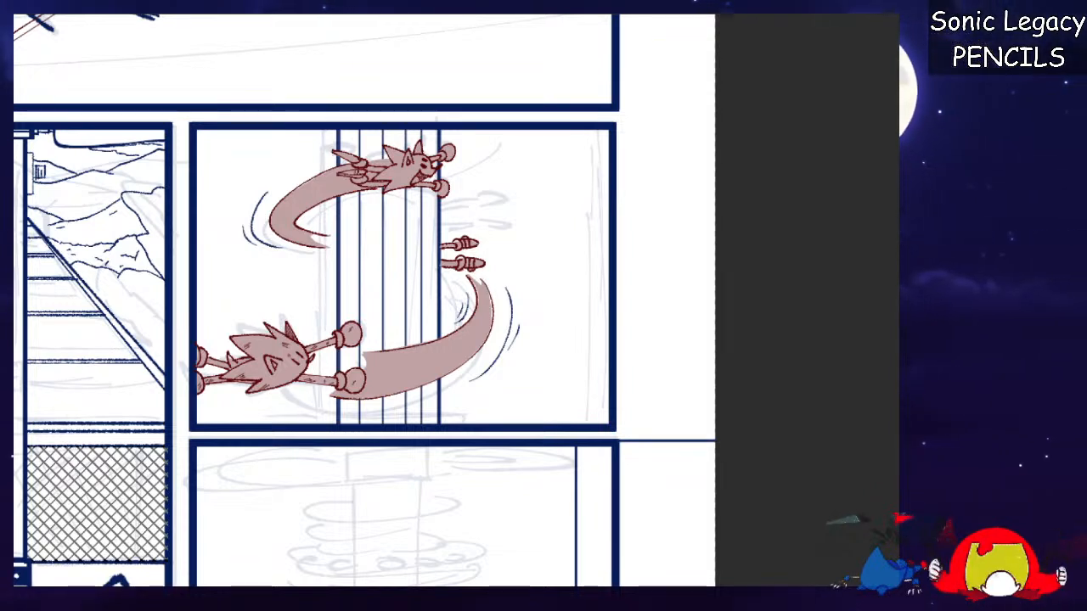
pyautogui.hotkey('ctrl', '+')
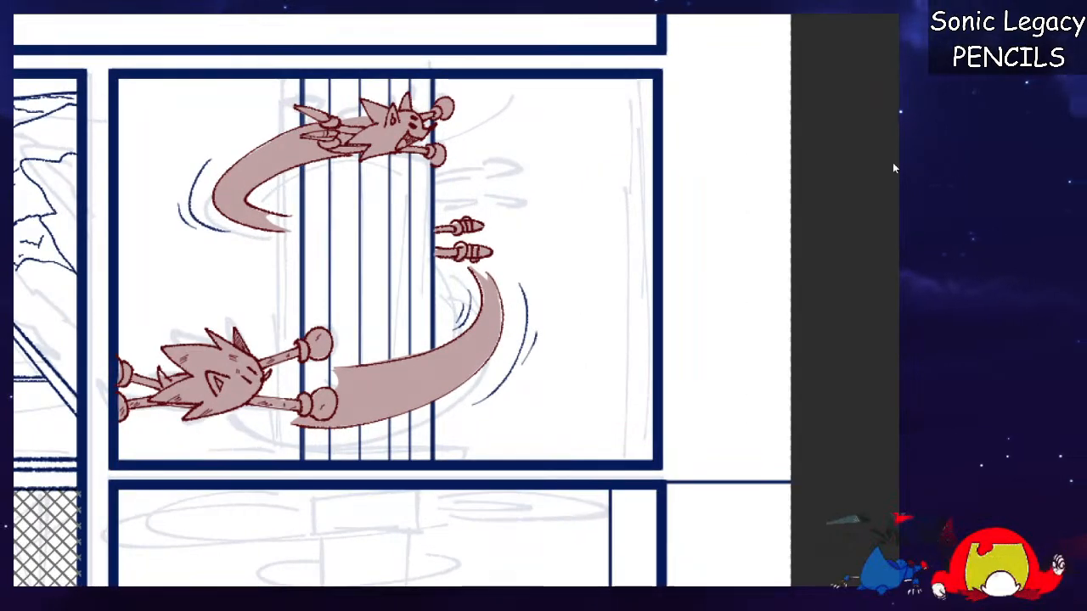
pyautogui.hotkey('ctrl', '-')
pyautogui.hotkey('ctrl', '-')
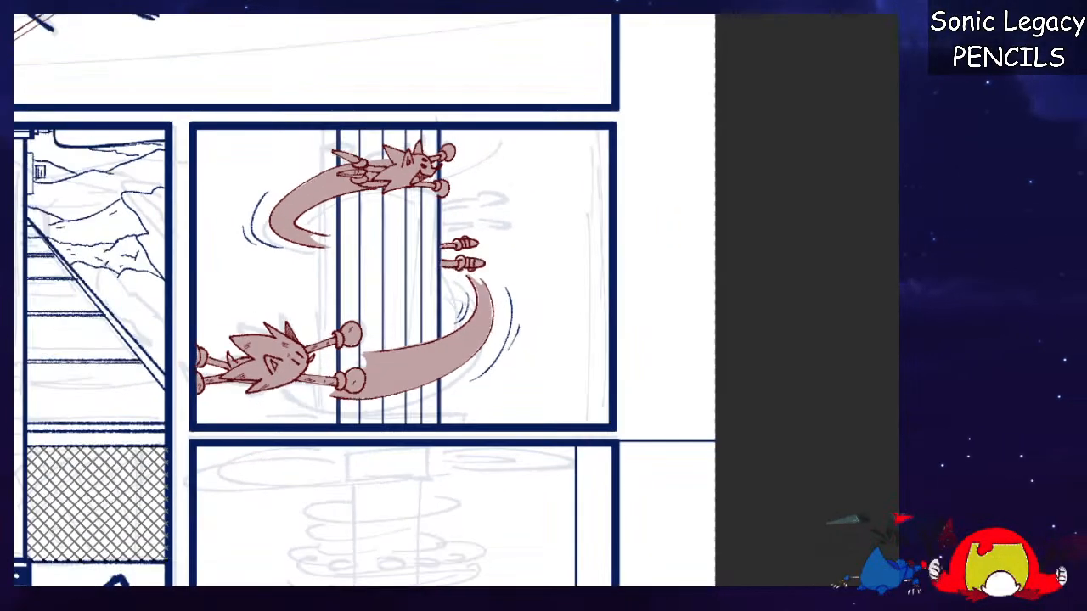
# Select the area around the stray rectangle overlapping the edge of the empty panel below and delete the rectangle's lines.
pyautogui.moveTo(769, 273); pyautogui.dragTo(791, 226)
pyautogui.moveTo(852, 425); pyautogui.dragTo(876, 213)
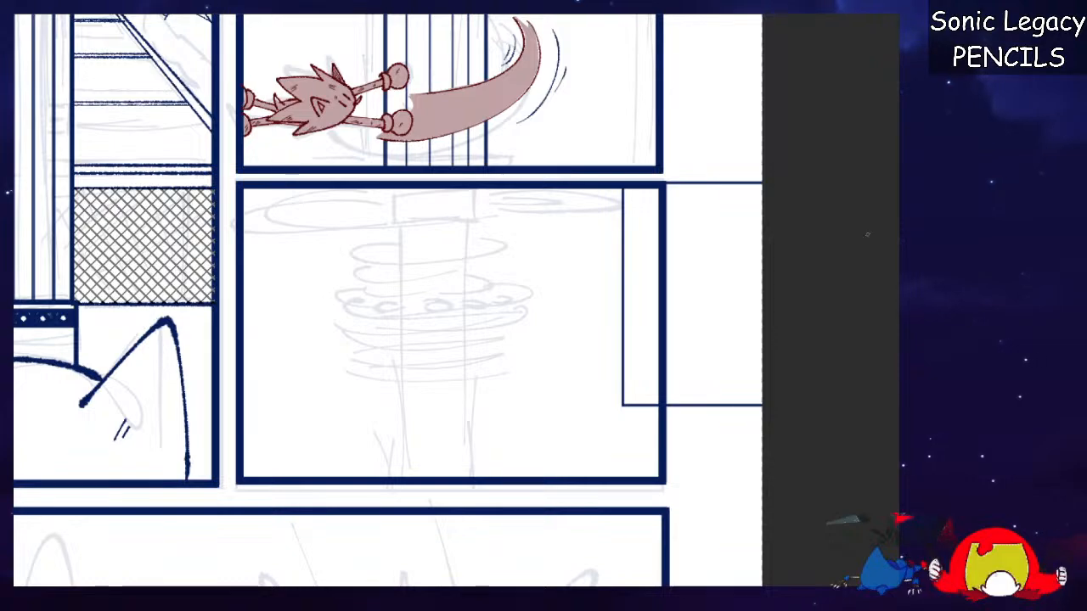
pyautogui.hotkey('ctrl', '-')
pyautogui.hotkey('ctrl', '-')
pyautogui.hotkey('ctrl', '-')
pyautogui.hotkey('ctrl', '-')
pyautogui.hotkey('ctrl', '+')
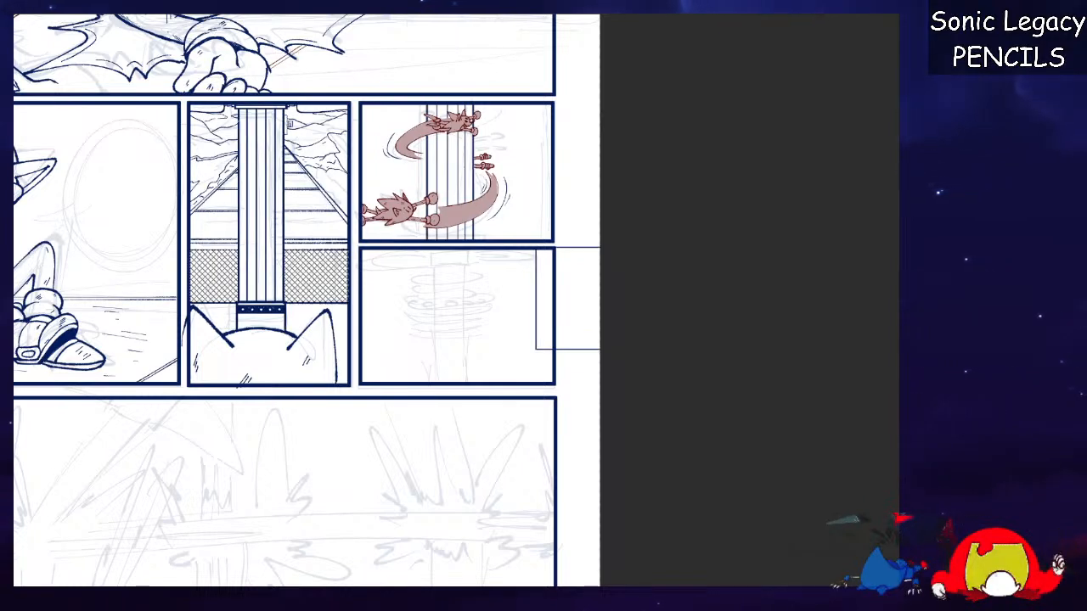
pyautogui.moveTo(509, 247); pyautogui.dragTo(679, 457)
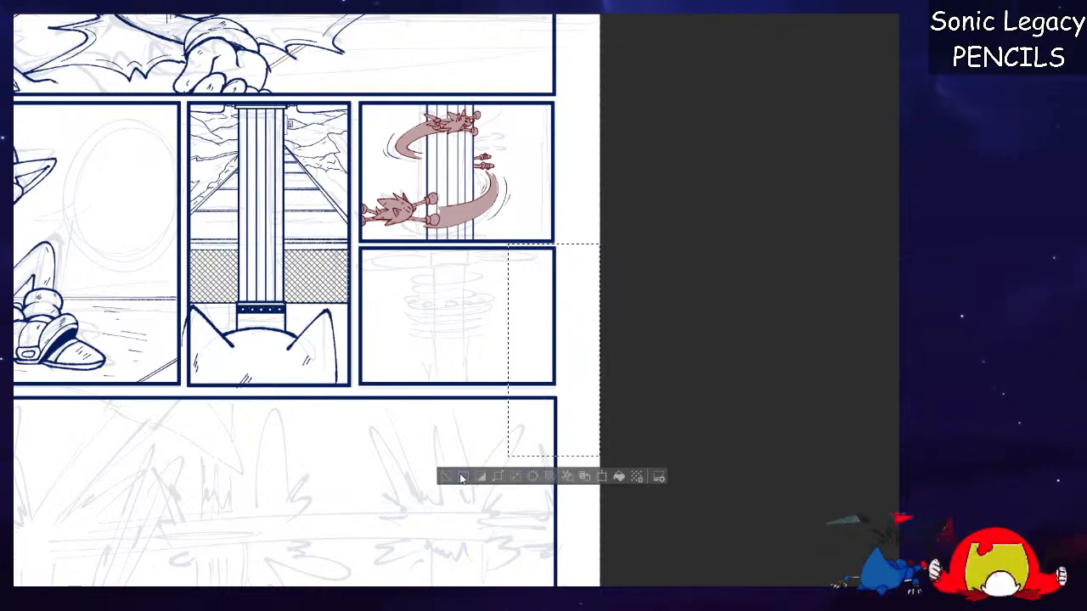
pyautogui.click(462, 477)
pyautogui.hotkey('ctrl', 't')
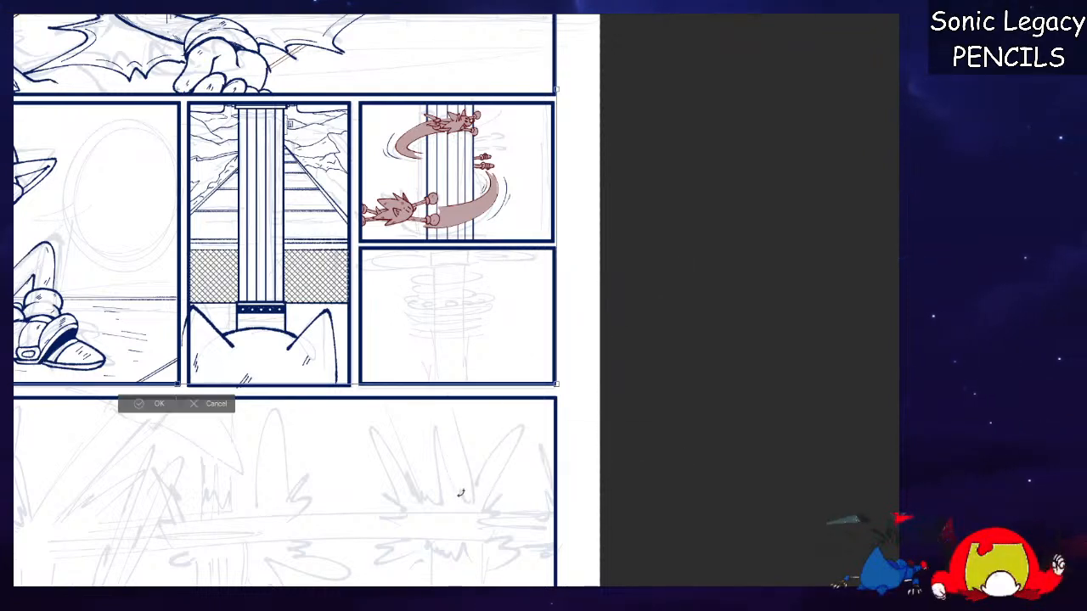
pyautogui.click(219, 405)
# Draw two straight vertical lines over the rough sketch as the column's edges, down to the panel's lower border.
pyautogui.scroll(8, 457, 300)
pyautogui.scroll(-1, 457, 300)
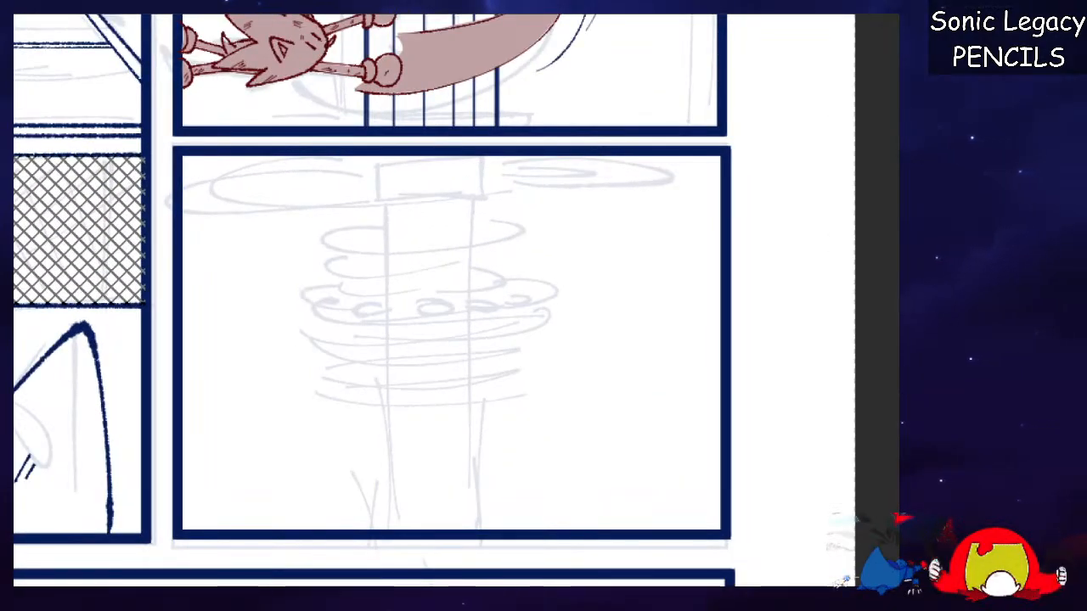
pyautogui.hotkey('ctrl', 'z')
pyautogui.hotkey('ctrl', 'y')
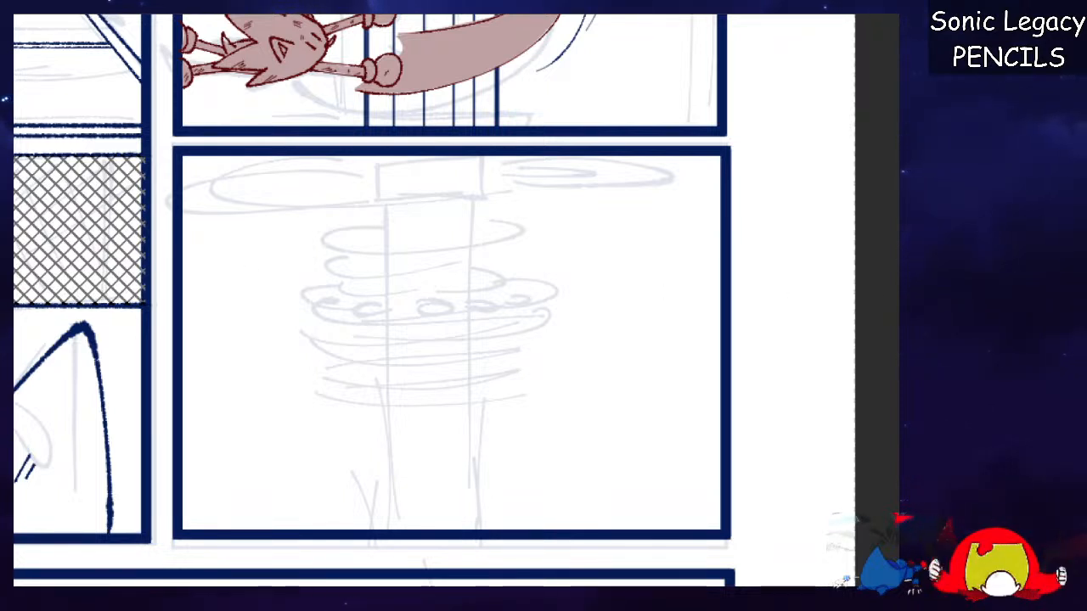
pyautogui.hotkey('ctrl', 'z')
pyautogui.hotkey('ctrl', 'y')
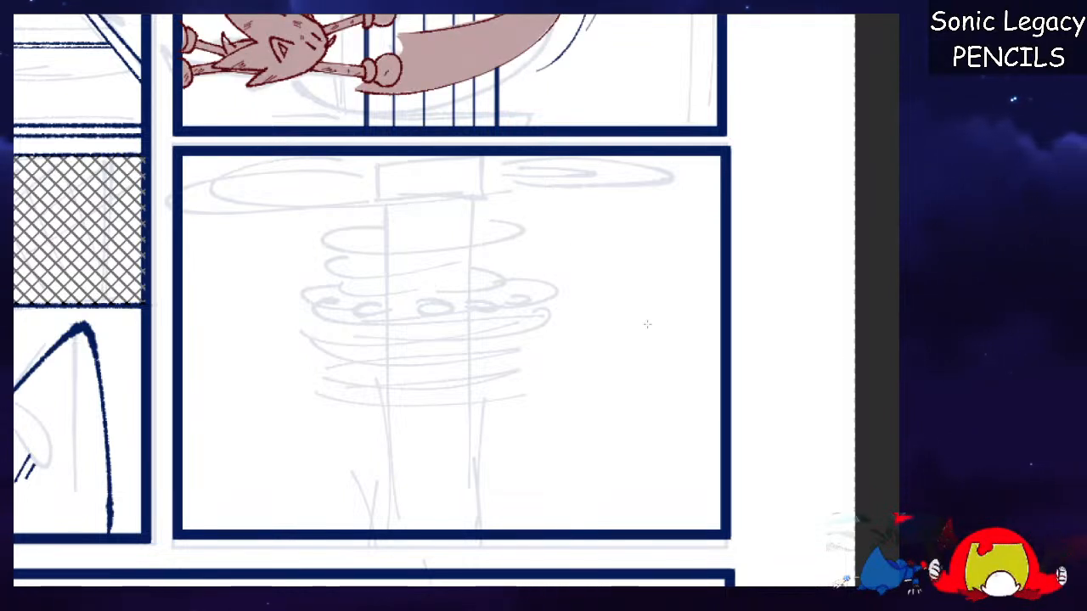
pyautogui.moveTo(384, 200); pyautogui.dragTo(386, 525)
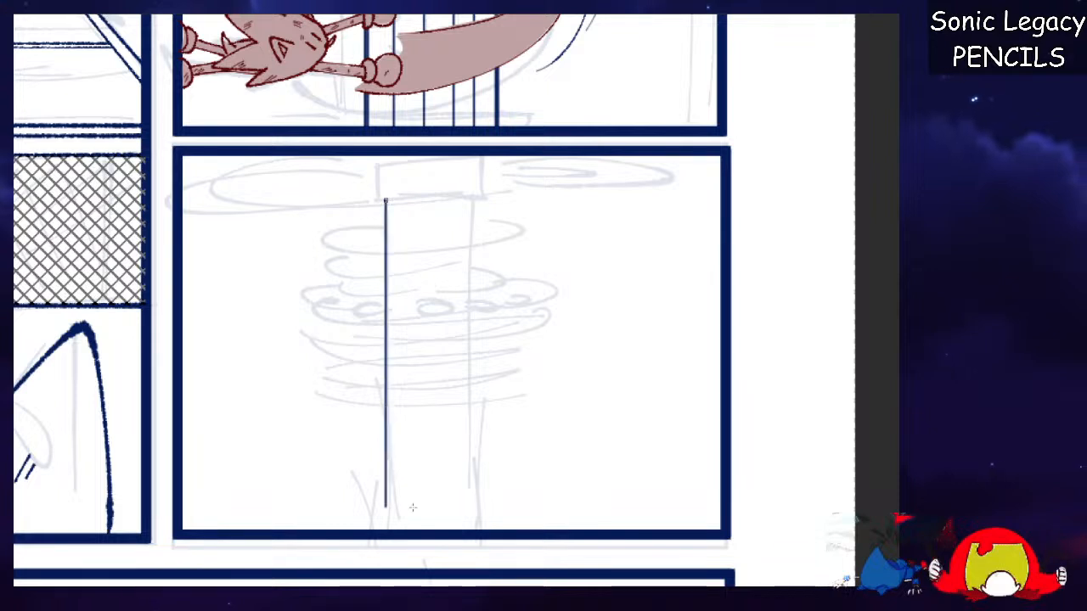
pyautogui.moveTo(472, 201); pyautogui.dragTo(472, 525)
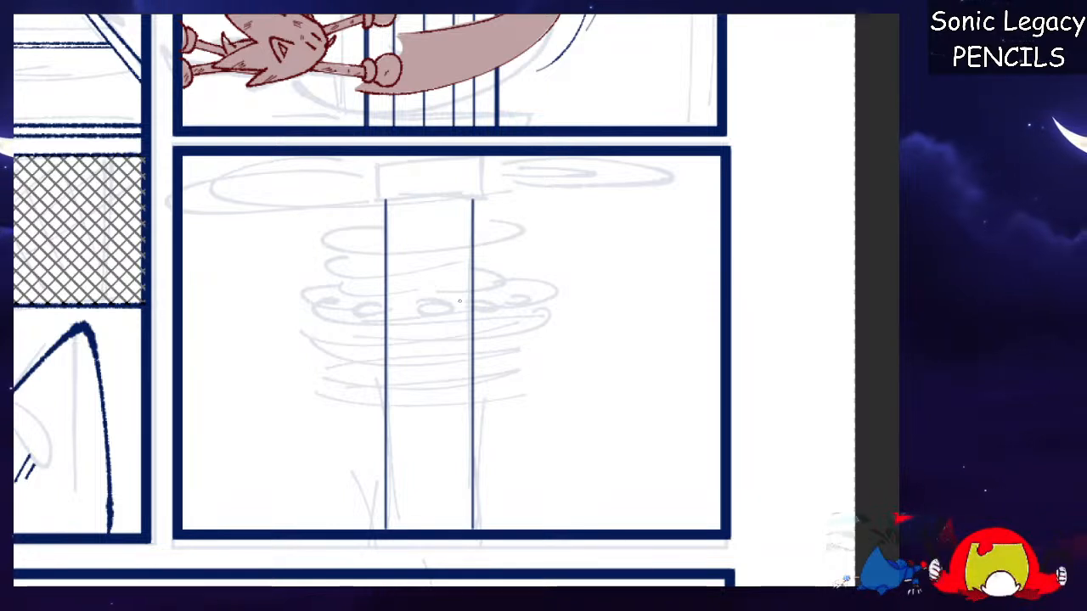
# Draw a rectangular cap on top of the column with two horizontal lines across it and a small bracket at each end.
pyautogui.moveTo(375, 160); pyautogui.dragTo(486, 200)
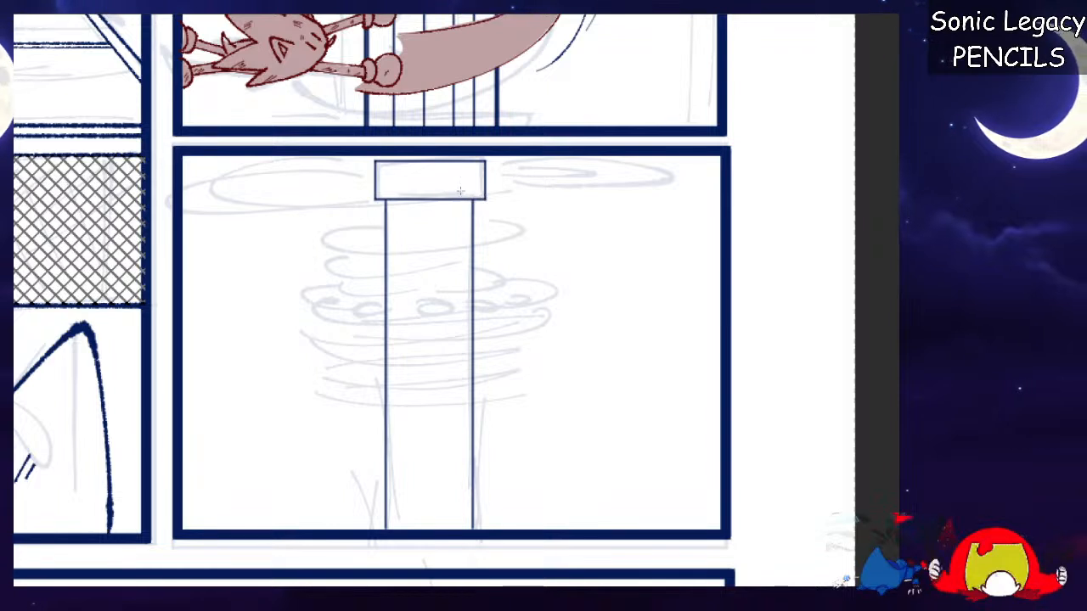
pyautogui.moveTo(376, 174); pyautogui.dragTo(486, 174)
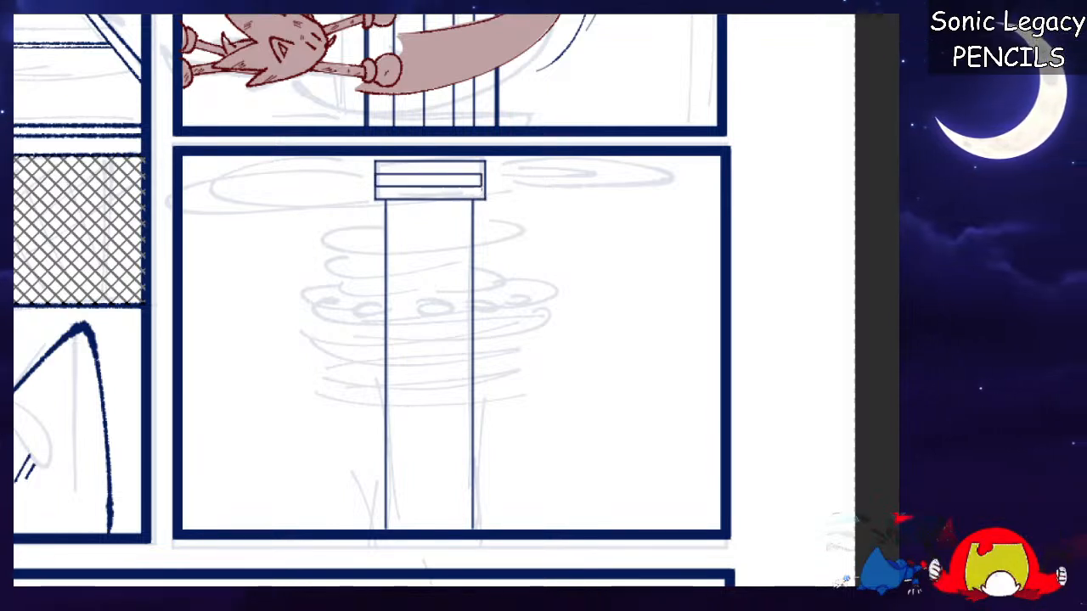
pyautogui.moveTo(375, 183); pyautogui.dragTo(487, 184)
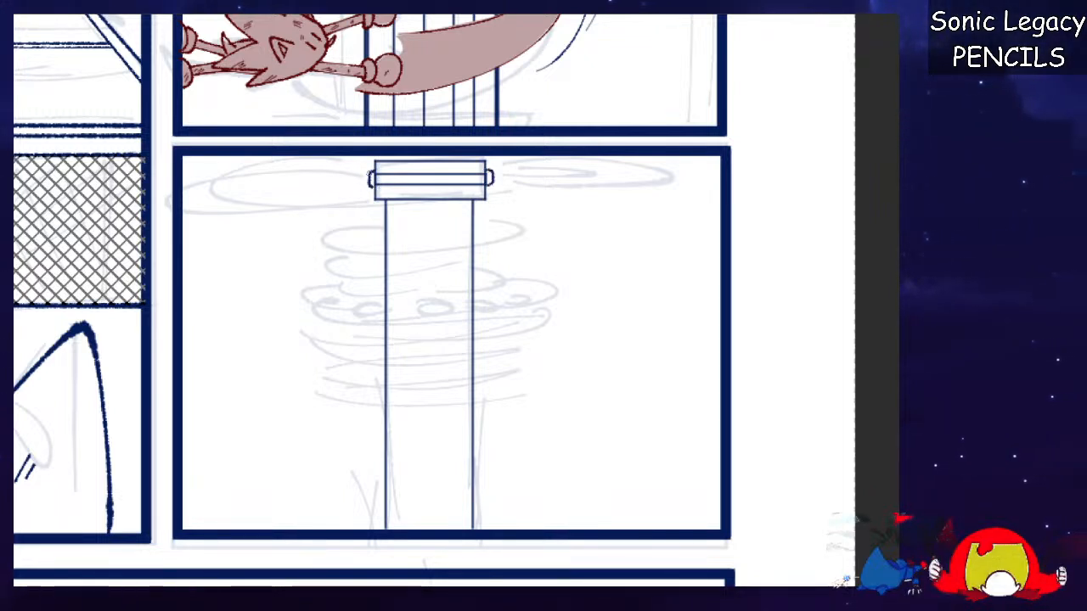
# Try drawing rounded propeller blades freehand on both sides of the column cap, with curved sweep lines passing below it.
pyautogui.moveTo(369, 176); pyautogui.dragTo(190, 174)
pyautogui.hotkey('ctrl', 'z')
pyautogui.moveTo(370, 173)
pyautogui.mouseDown()
pyautogui.moveTo(289, 168)
pyautogui.moveTo(362, 194)
pyautogui.mouseUp()
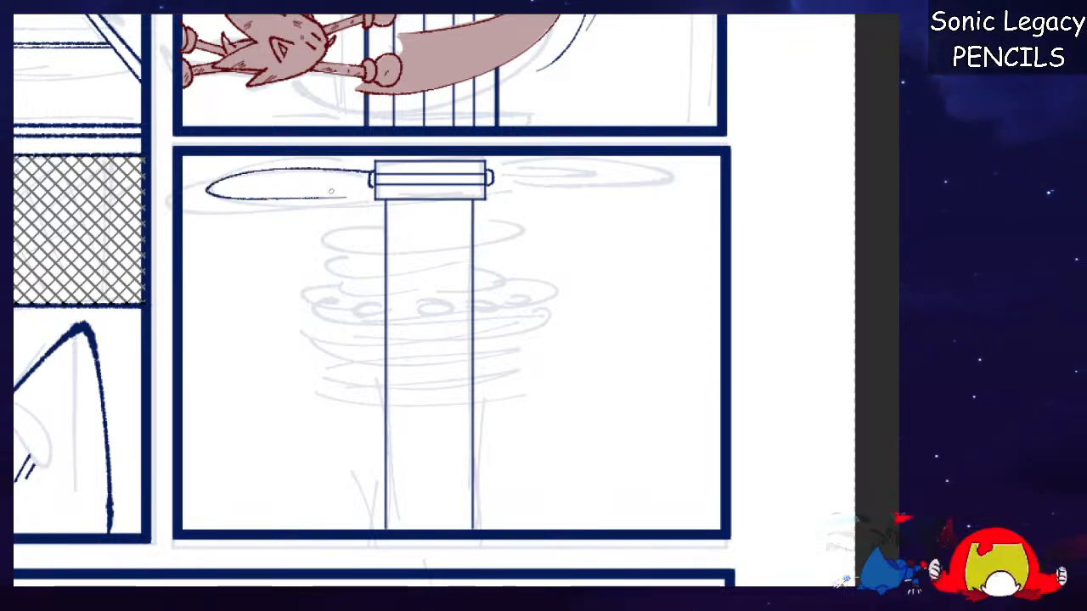
pyautogui.moveTo(289, 204); pyautogui.dragTo(381, 214)
pyautogui.hotkey('ctrl', 'z')
pyautogui.moveTo(277, 177)
pyautogui.mouseDown()
pyautogui.moveTo(401, 219)
pyautogui.moveTo(554, 210)
pyautogui.mouseUp()
pyautogui.moveTo(321, 181); pyautogui.dragTo(546, 193)
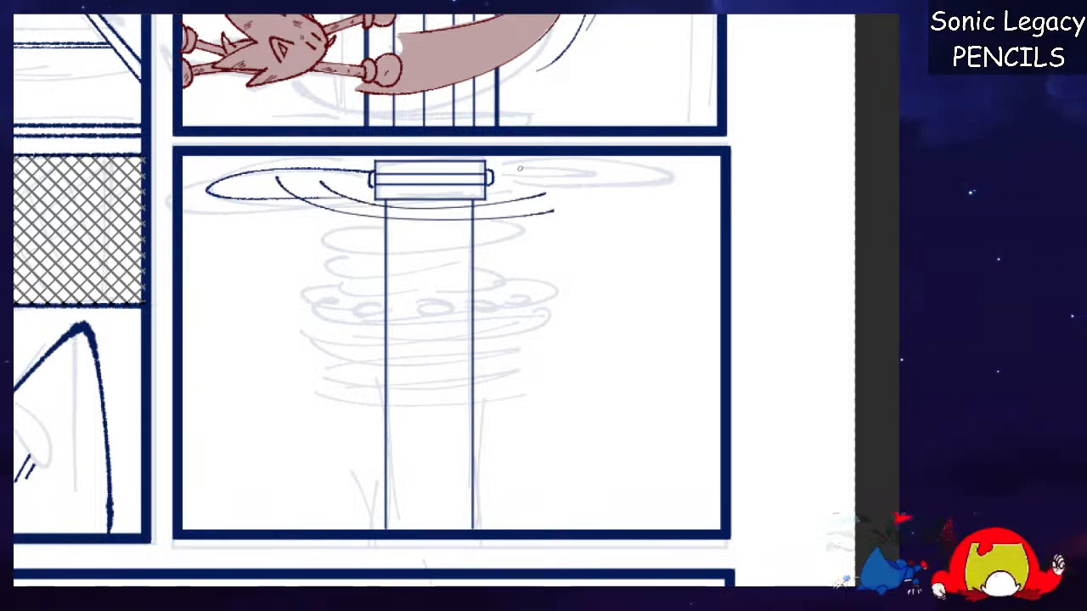
pyautogui.moveTo(495, 170); pyautogui.dragTo(637, 175)
pyautogui.moveTo(519, 199); pyautogui.dragTo(650, 179)
pyautogui.hotkey('ctrl', 'z')
pyautogui.hotkey('ctrl', 'z')
pyautogui.hotkey('ctrl', 'z')
pyautogui.hotkey('ctrl', 'z')
pyautogui.hotkey('ctrl', 'z')
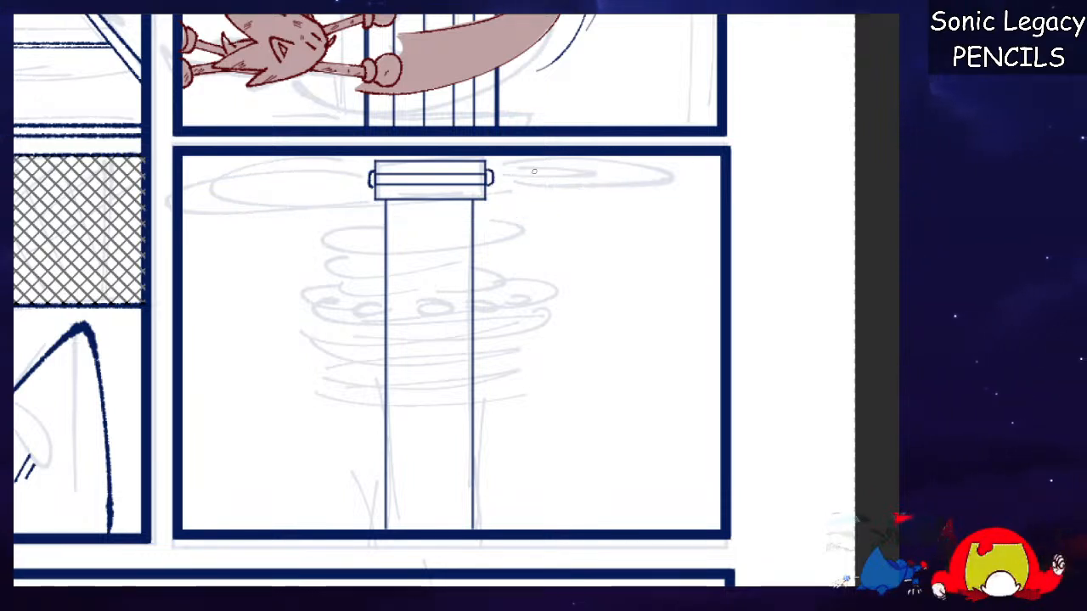
# Try a long tapered propeller blade on one side of the cap, and undo it together with the cap's end brackets.
pyautogui.moveTo(499, 170); pyautogui.dragTo(710, 163)
pyautogui.hotkey('ctrl', 'z')
pyautogui.moveTo(617, 163); pyautogui.dragTo(707, 170)
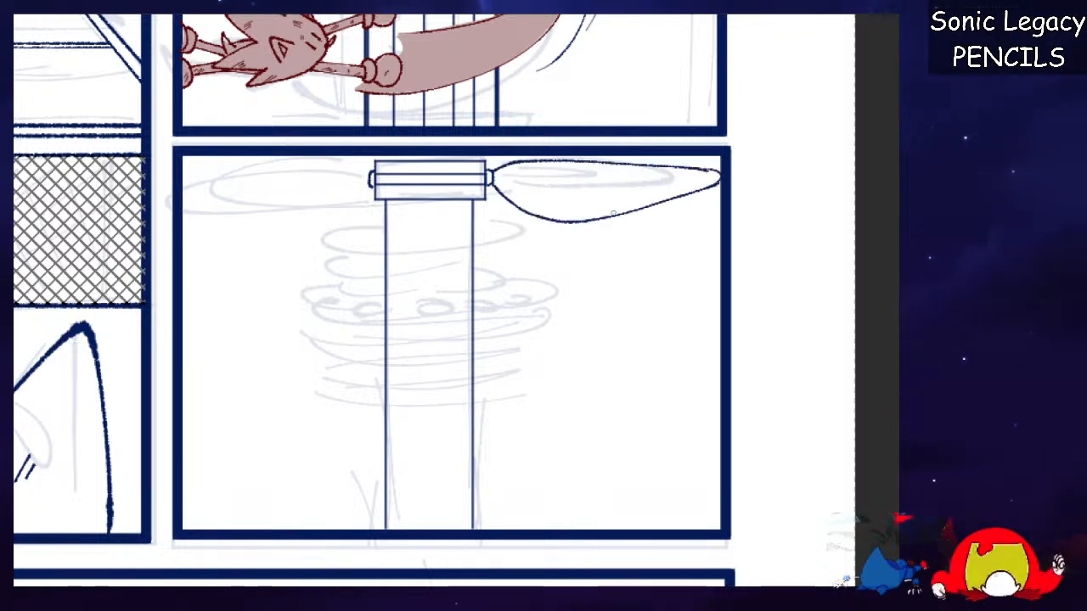
pyautogui.hotkey('ctrl', 'z')
pyautogui.hotkey('ctrl', 'z')
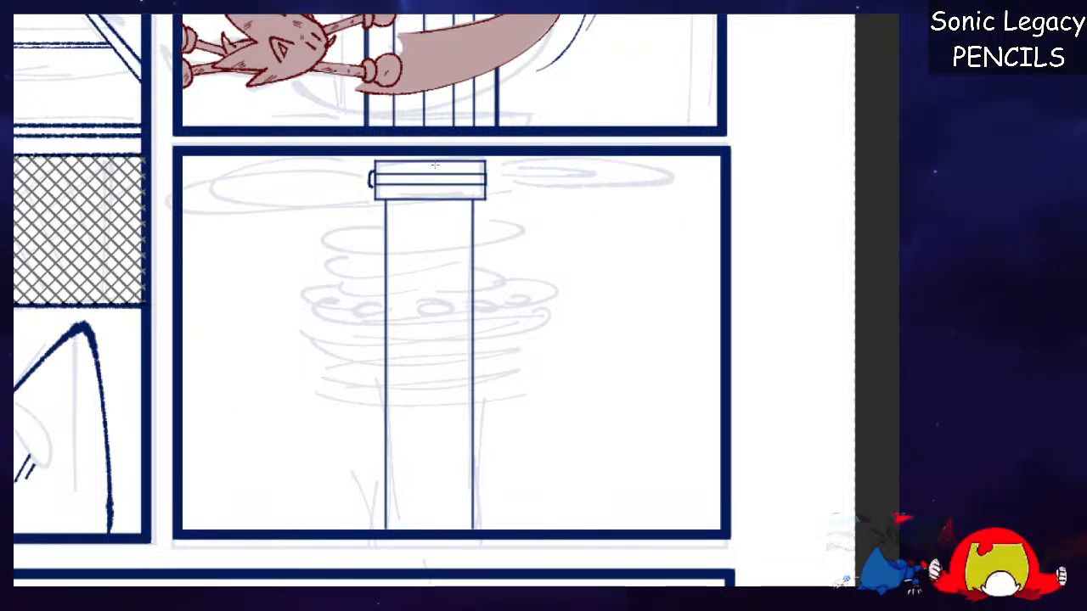
pyautogui.hotkey('ctrl', 'z')
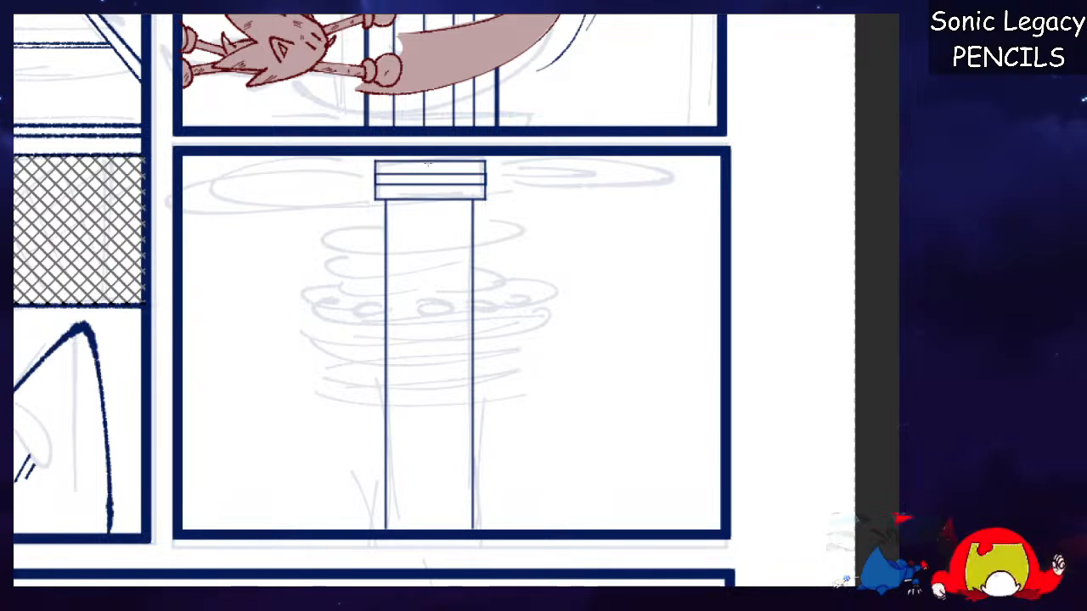
# Place a vertical symmetry ruler through the column's centre, draw mirrored propeller blades with short connectors beside the cap, and hide the ruler.
pyautogui.moveTo(426, 161); pyautogui.dragTo(425, 527)
pyautogui.hotkey('ctrl', 'z')
pyautogui.moveTo(504, 184)
pyautogui.mouseDown()
pyautogui.moveTo(514, 195)
pyautogui.moveTo(721, 192)
pyautogui.mouseUp()
pyautogui.moveTo(505, 185)
pyautogui.mouseDown()
pyautogui.moveTo(505, 163)
pyautogui.moveTo(721, 169)
pyautogui.mouseUp()
pyautogui.moveTo(492, 170)
pyautogui.mouseDown()
pyautogui.moveTo(491, 181)
pyautogui.moveTo(504, 173)
pyautogui.mouseUp()
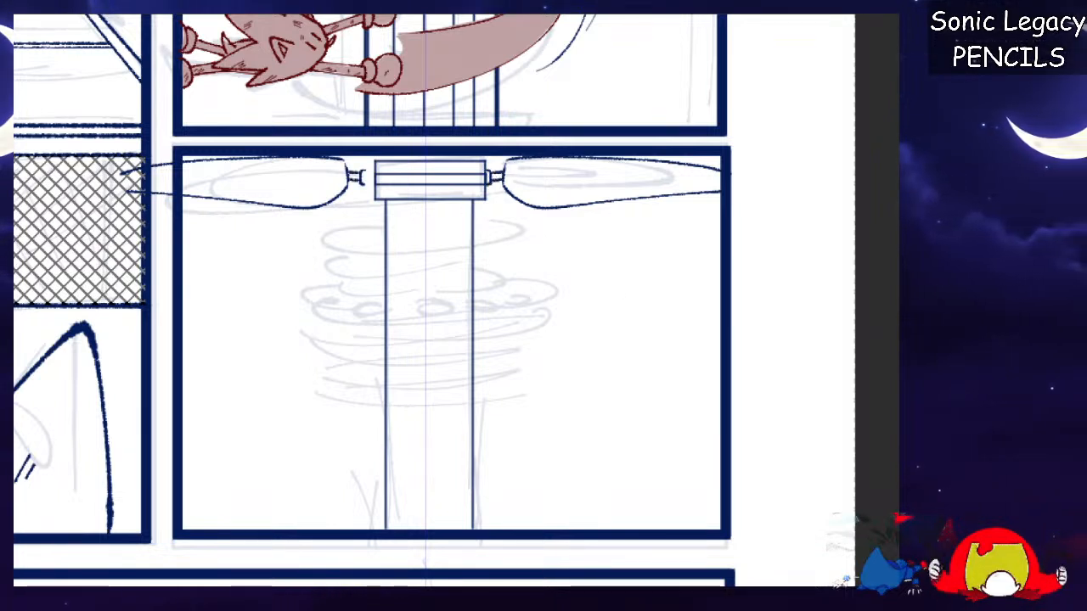
pyautogui.hotkey('ctrl', '2')
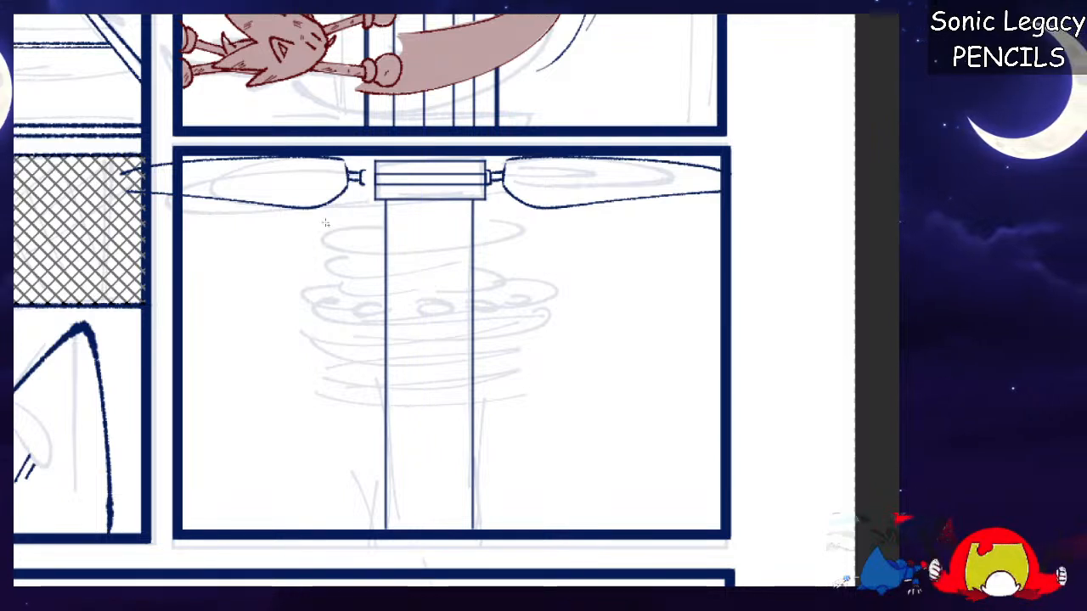
pyautogui.moveTo(371, 256); pyautogui.dragTo(94, 153)
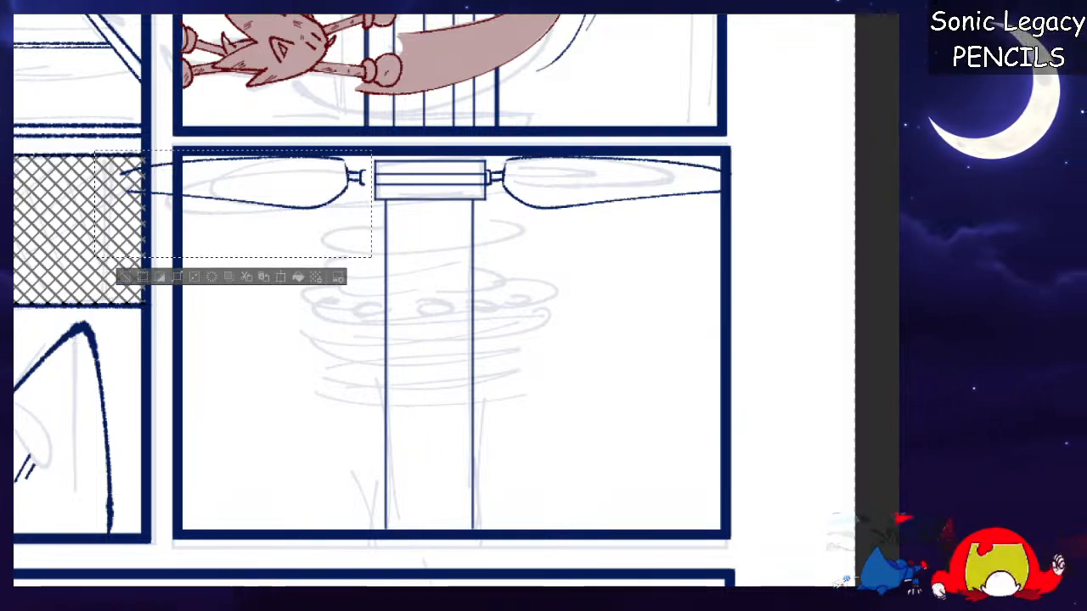
pyautogui.moveTo(352, 243); pyautogui.dragTo(363, 246)
pyautogui.hotkey('ctrl', 'z')
pyautogui.hotkey('ctrl', 'd')
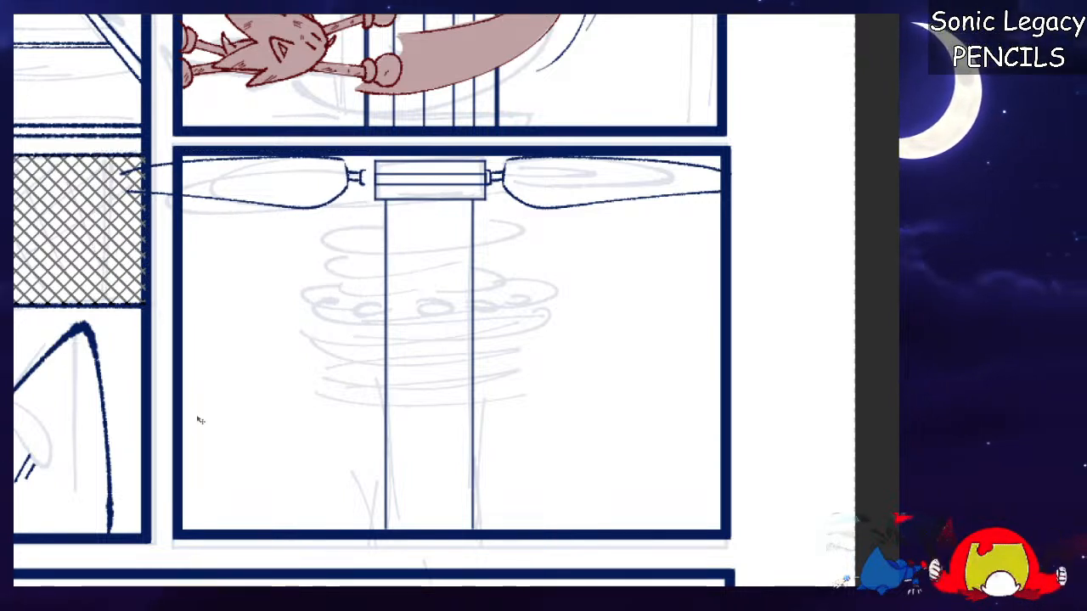
# Undo the mirrored blades, recentre the symmetry ruler on the column, and draw mirrored end brackets with short connector lines on the cap.
pyautogui.hotkey('ctrl', 'z')
pyautogui.hotkey('ctrl', 'z')
pyautogui.hotkey('ctrl', 'z')
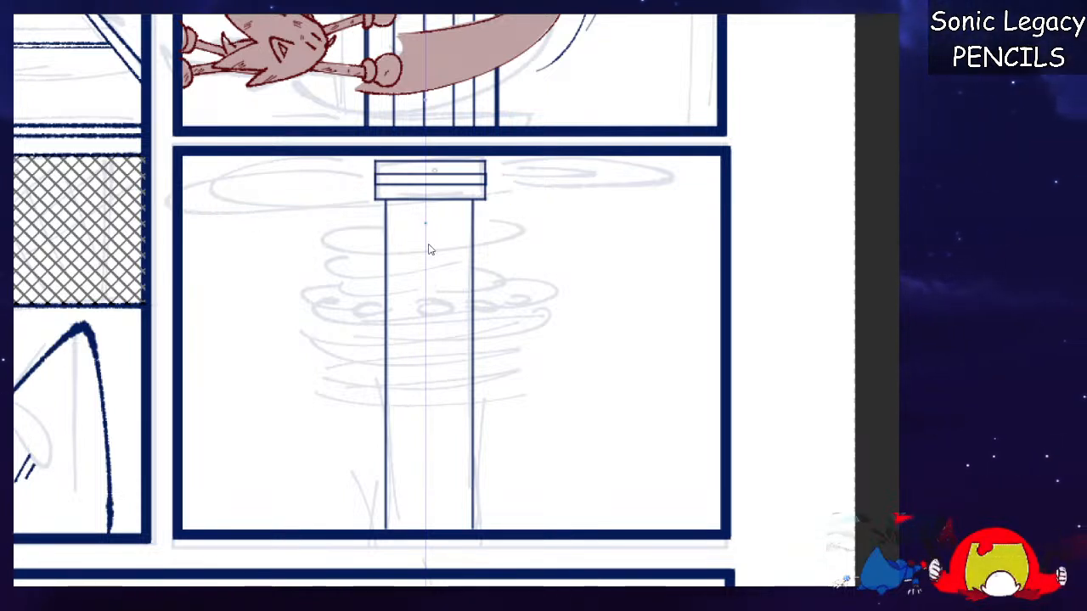
pyautogui.moveTo(426, 247); pyautogui.dragTo(430, 247)
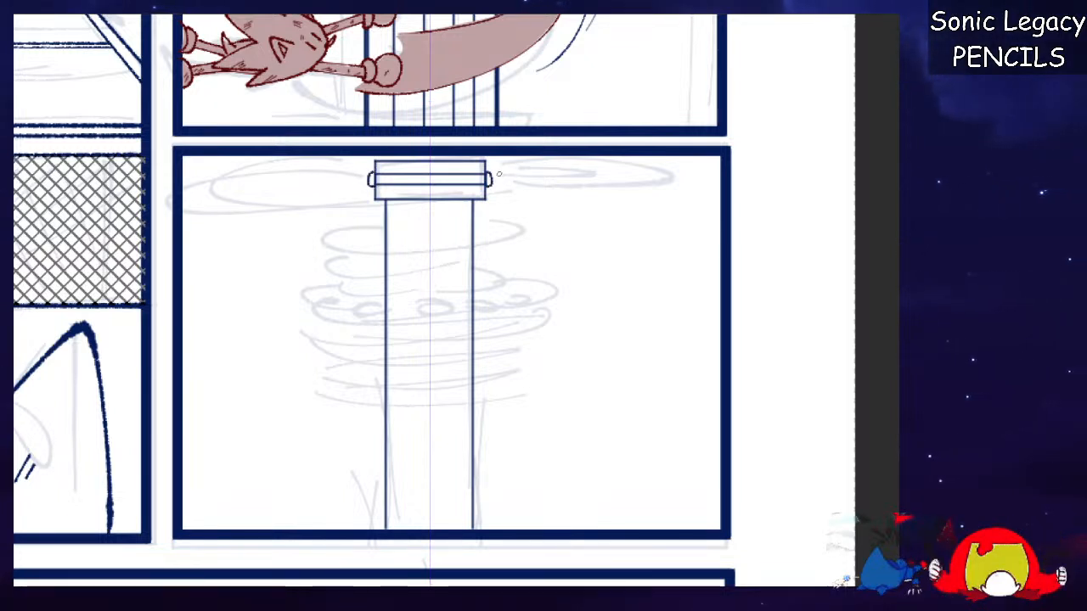
pyautogui.moveTo(491, 175); pyautogui.dragTo(500, 175)
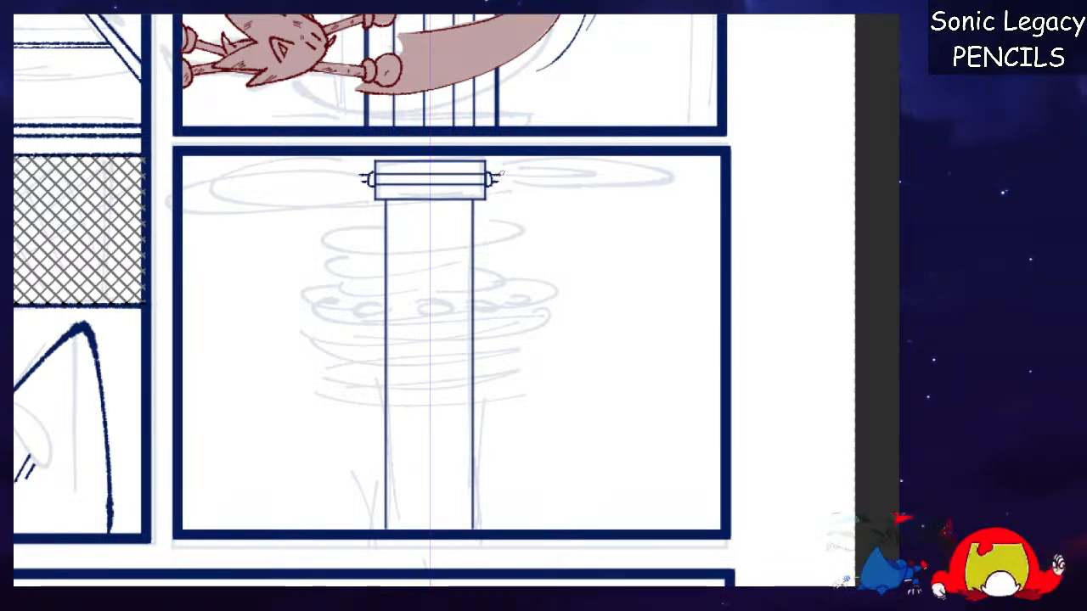
pyautogui.hotkey('ctrl', 'z')
# Try drawing mirrored propeller blades with deep rounded bases and pointed tips beside the cap, and undo them.
pyautogui.moveTo(504, 164); pyautogui.dragTo(703, 167)
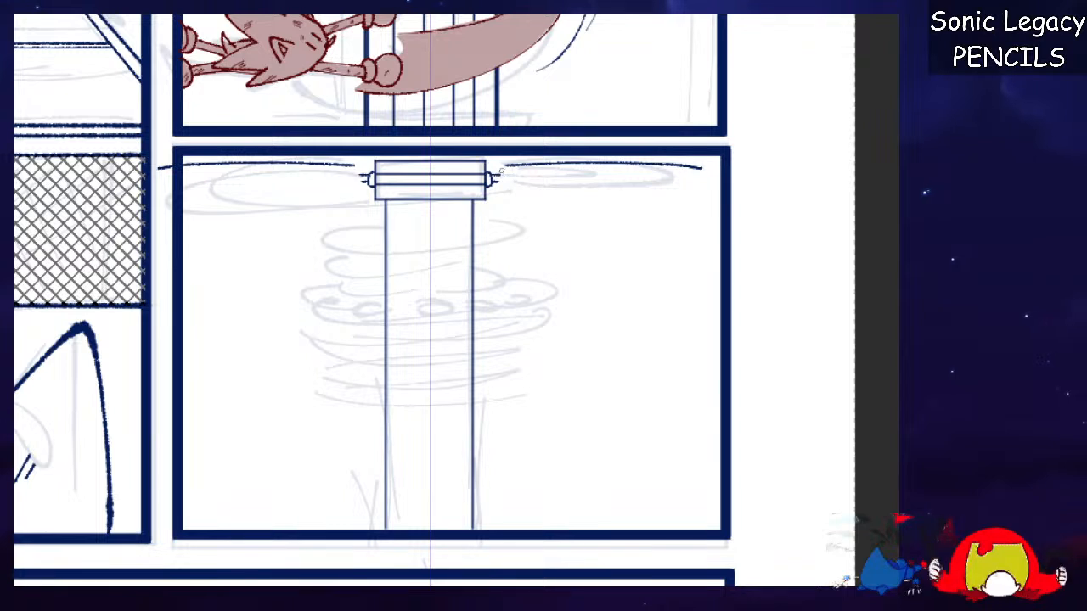
pyautogui.moveTo(508, 207)
pyautogui.mouseDown()
pyautogui.moveTo(565, 225)
pyautogui.moveTo(712, 178)
pyautogui.mouseUp()
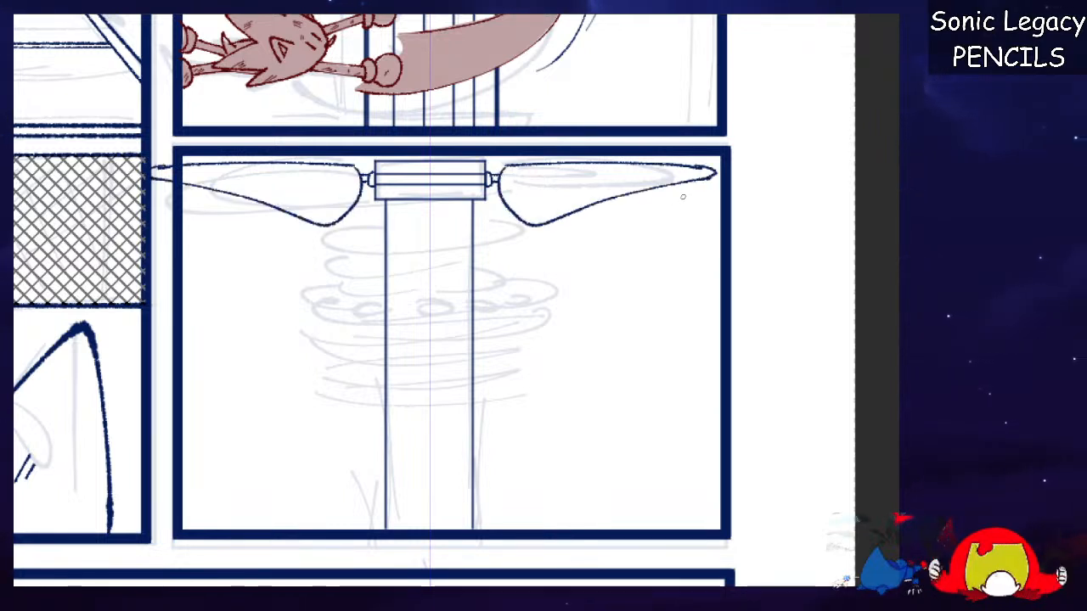
pyautogui.hotkey('ctrl', 'z')
pyautogui.hotkey('ctrl', 'z')
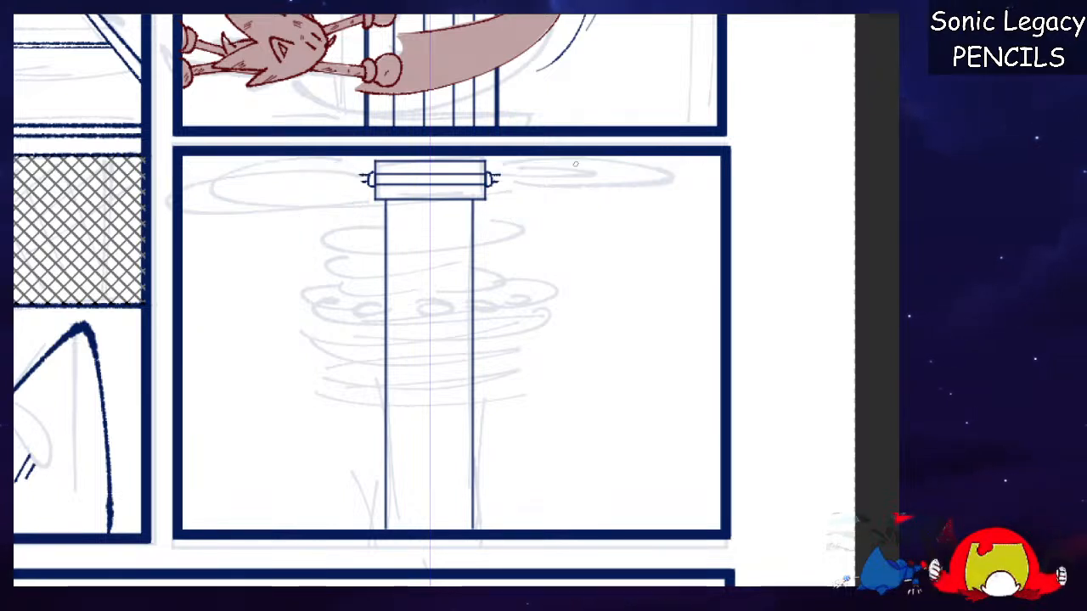
pyautogui.moveTo(508, 165); pyautogui.dragTo(706, 168)
pyautogui.hotkey('ctrl', 'z')
pyautogui.moveTo(507, 166); pyautogui.dragTo(686, 167)
pyautogui.hotkey('ctrl', 'z')
pyautogui.hotkey('ctrl', 'z')
# Draw mirrored propeller blades beside the cap with a curved lower edge, a nearly straight upper edge and a small curve at each tip.
pyautogui.moveTo(539, 211); pyautogui.dragTo(678, 189)
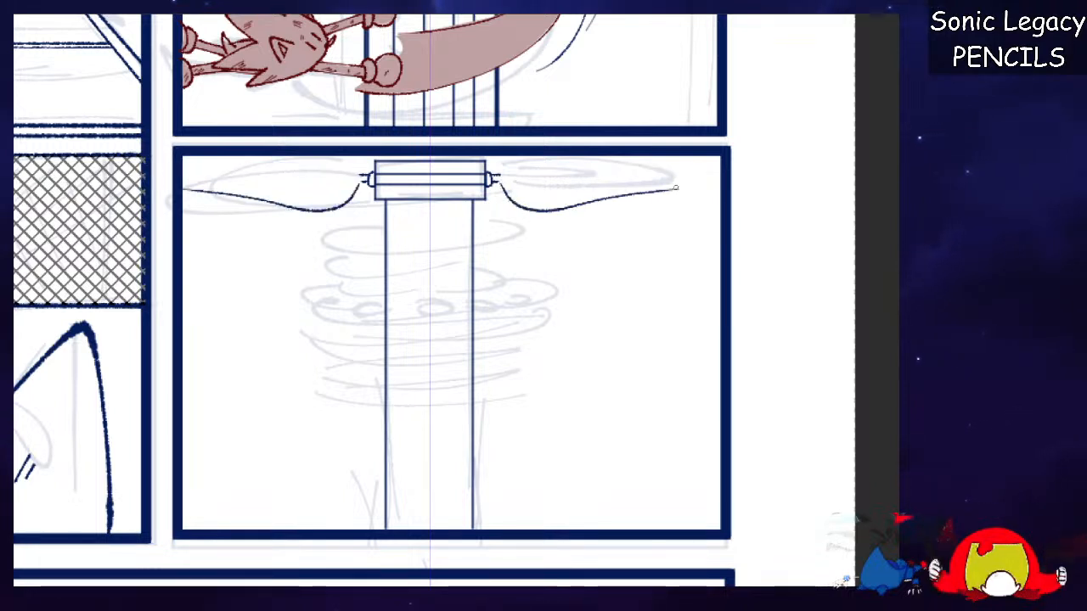
pyautogui.moveTo(512, 163); pyautogui.dragTo(667, 161)
pyautogui.hotkey('ctrl', 'z')
pyautogui.moveTo(510, 167); pyautogui.dragTo(682, 168)
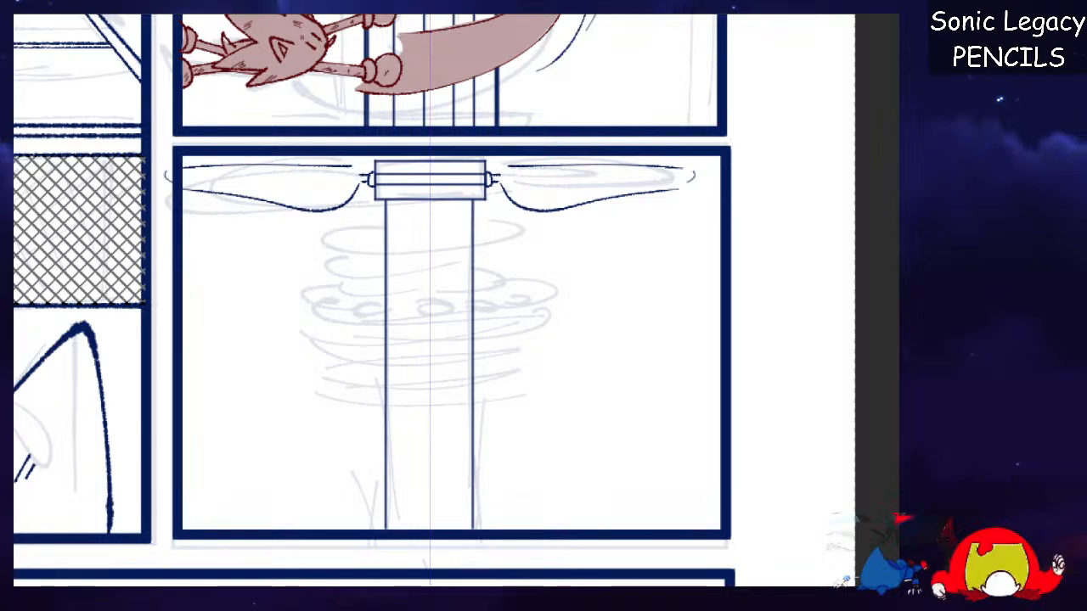
# Draw a small upward-bulging arc across the lower middle of the column cap.
pyautogui.hotkey('ctrl', '+')
pyautogui.hotkey('ctrl', '+')
pyautogui.hotkey('ctrl', '+')
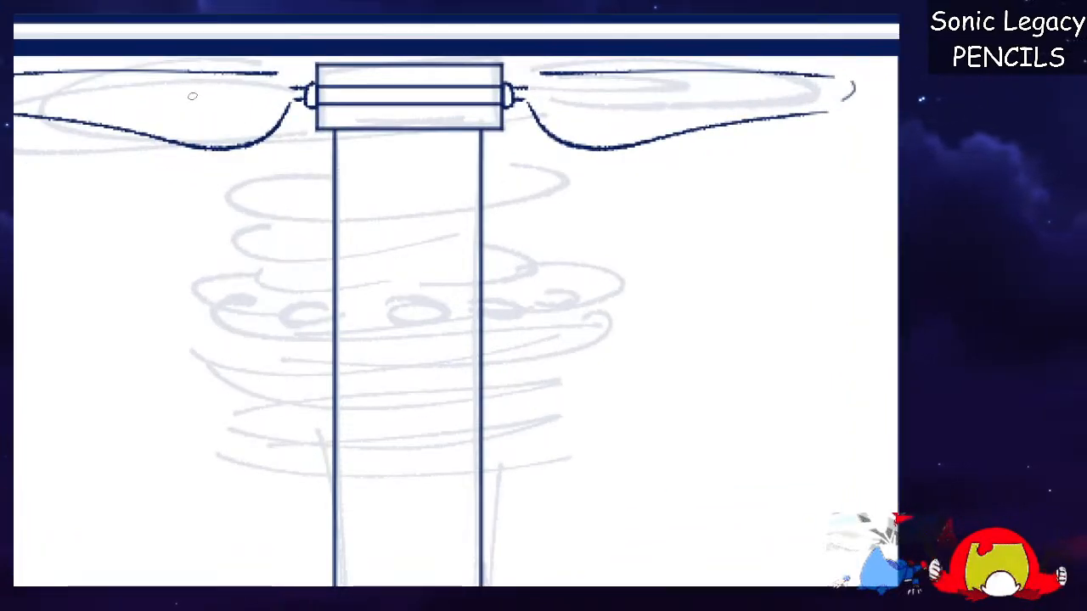
pyautogui.moveTo(185, 89); pyautogui.dragTo(625, 118)
pyautogui.hotkey('ctrl', 'z')
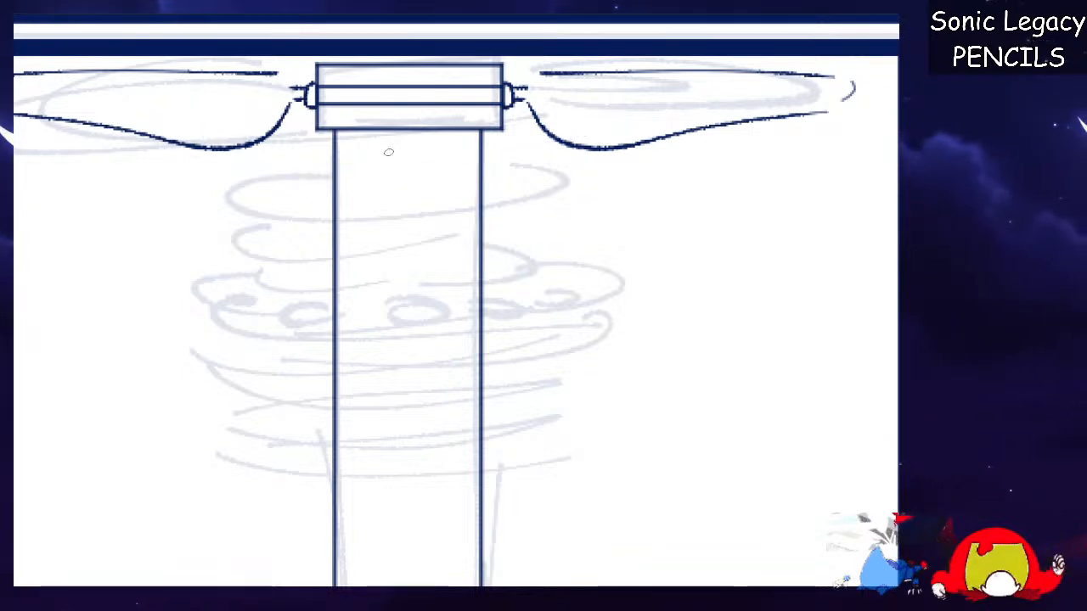
pyautogui.moveTo(370, 118); pyautogui.dragTo(449, 115)
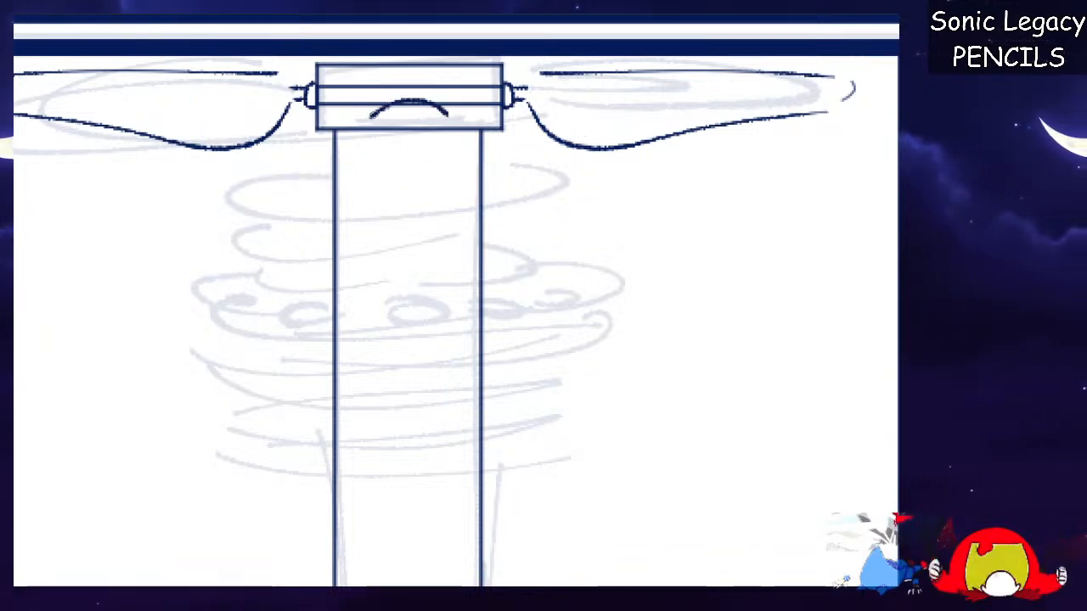